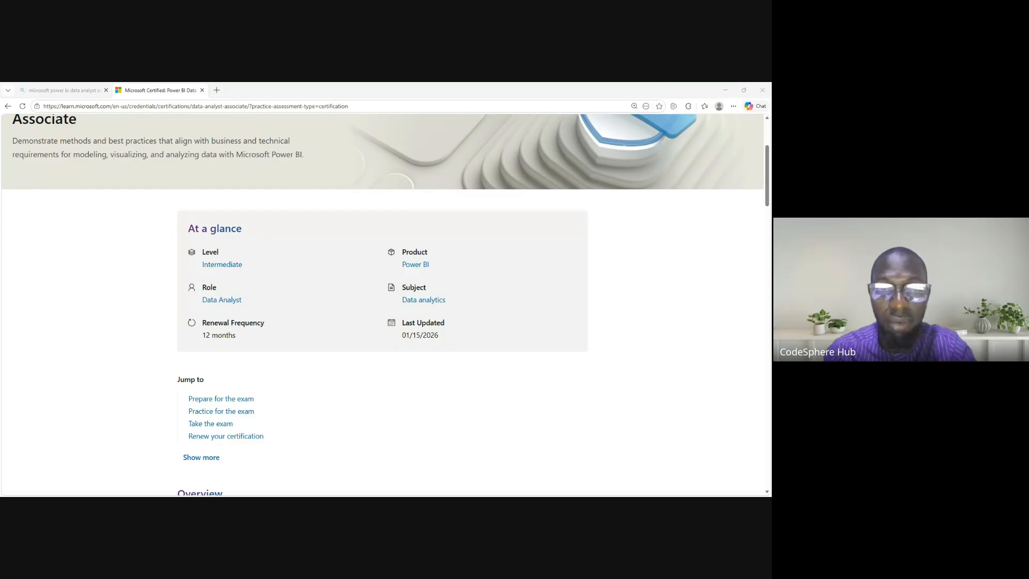
- Open the "Prepare data for analysis with Power BI" learning path from the certification's exam preparation section and switch to it
scroll(231, 407, down, 10)
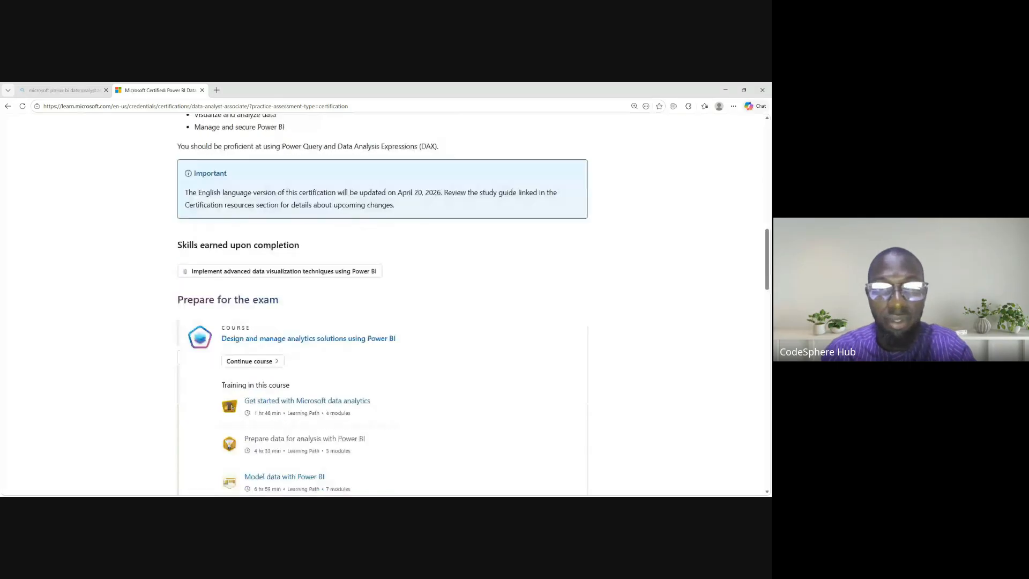
scroll(383, 305, down, 1)
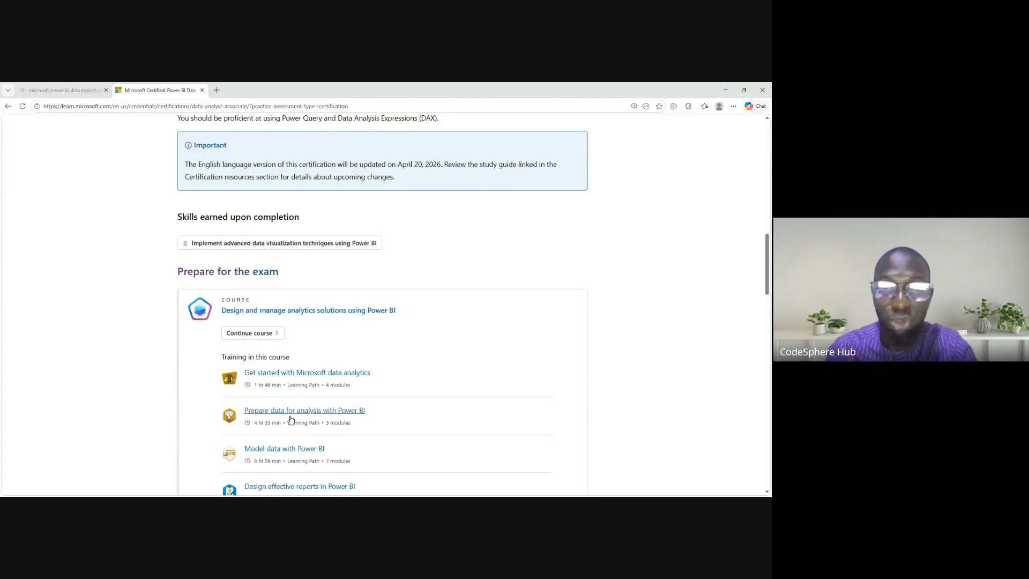
click(340, 256)
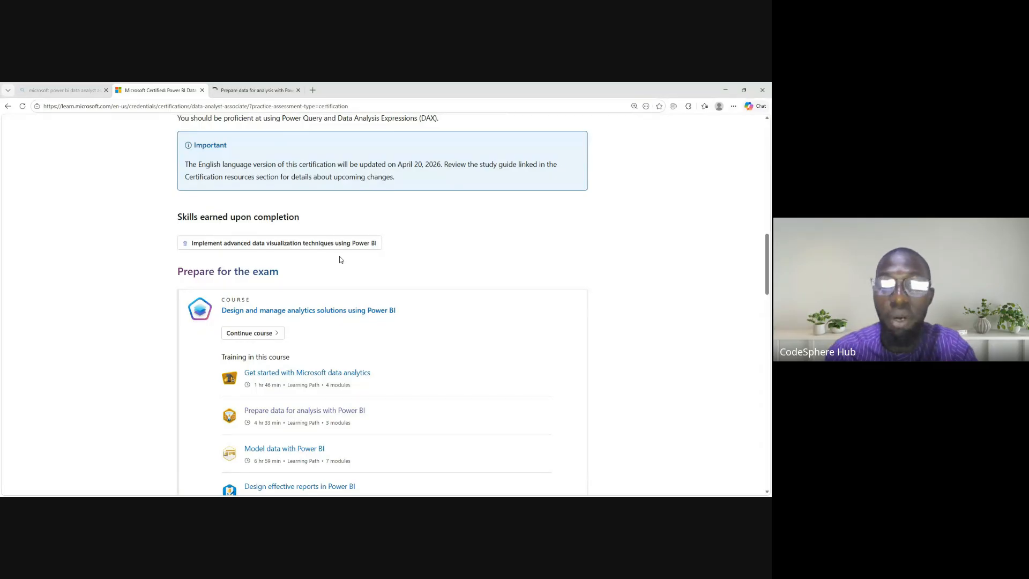
click(230, 87)
- Expand the unit overview of the "Choose a Power BI model framework" module and look through its units
scroll(384, 306, down, 10)
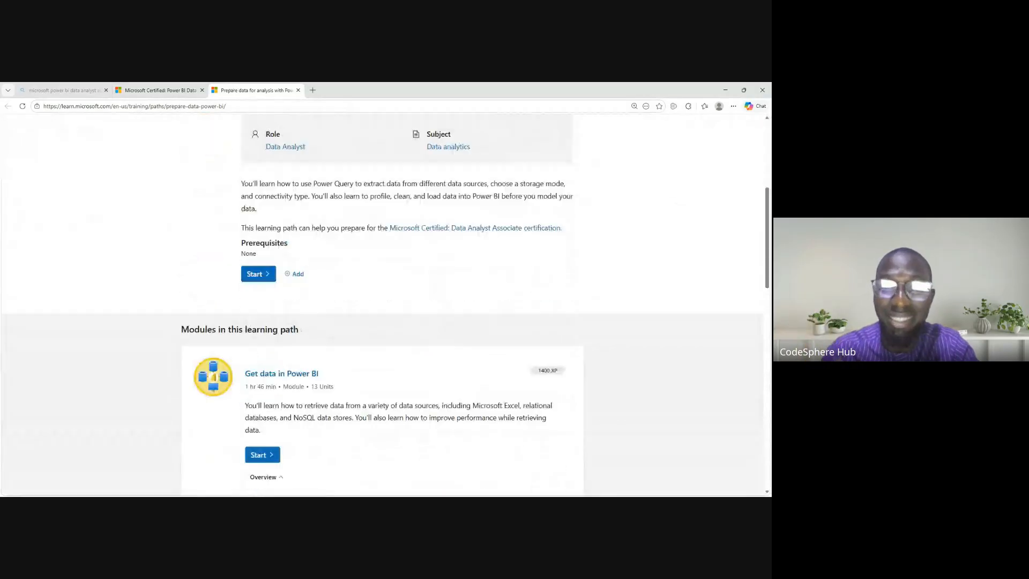
scroll(384, 306, down, 1)
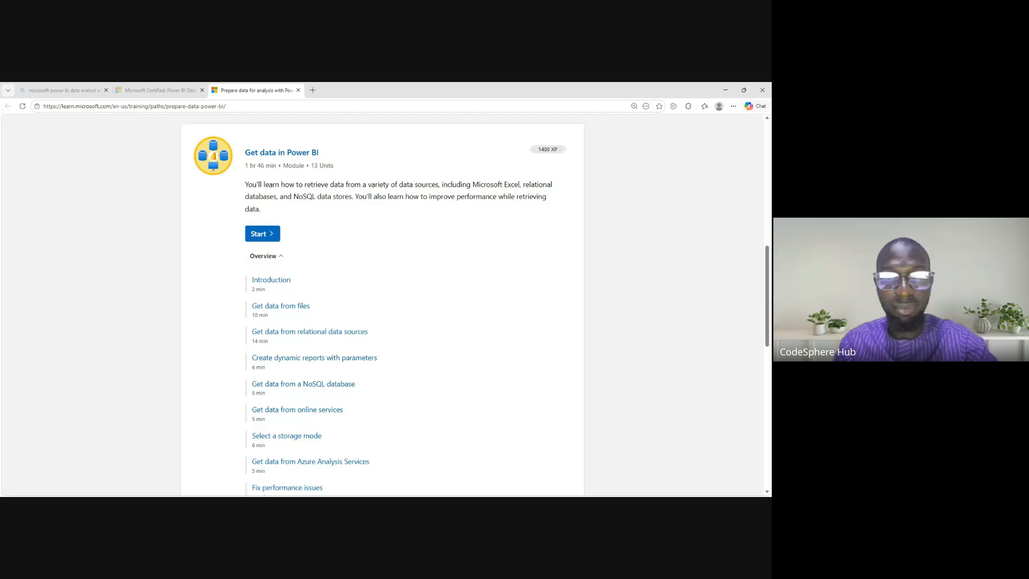
scroll(382, 306, down, 8)
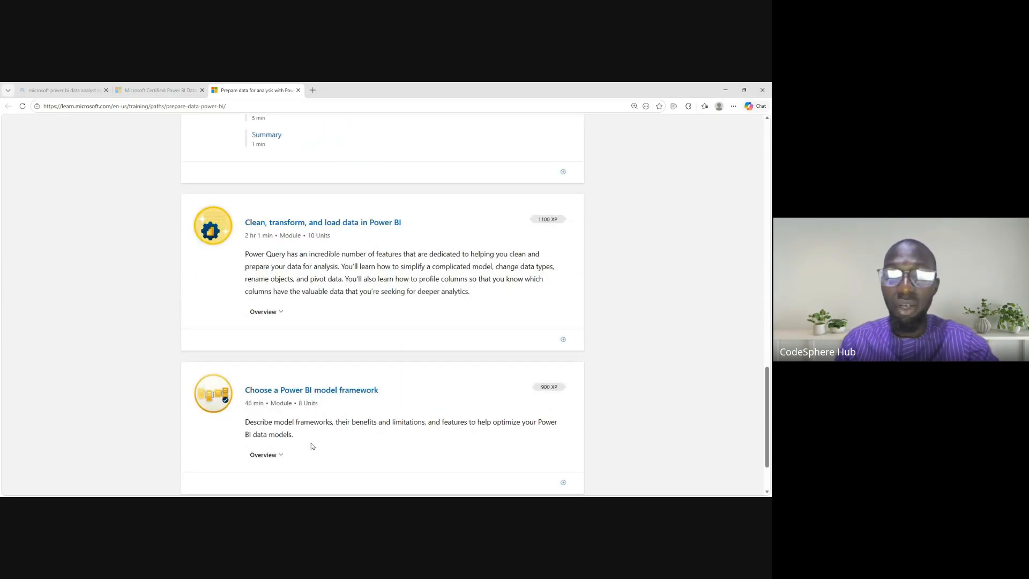
click(265, 454)
scroll(382, 306, down, 3)
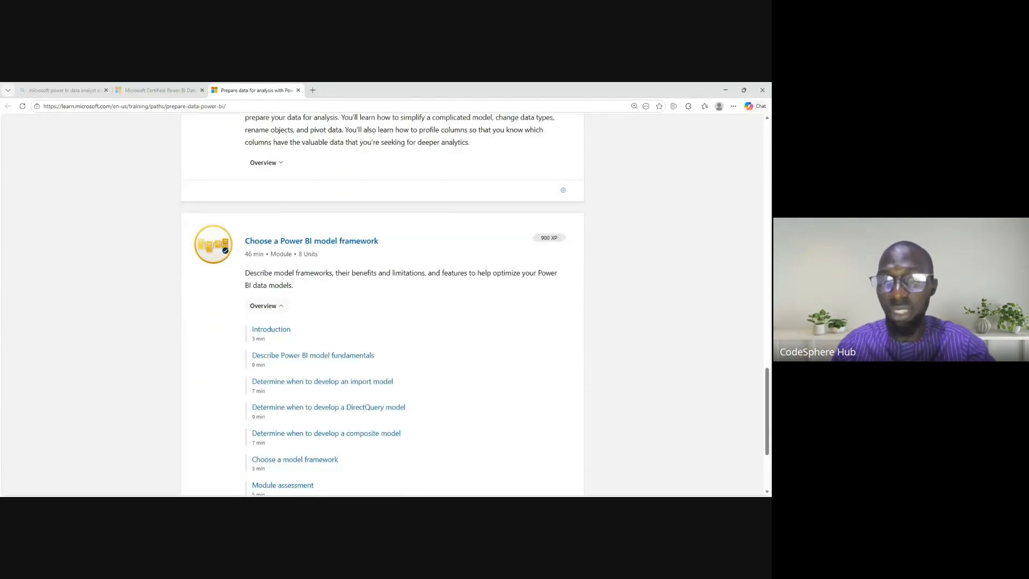
scroll(383, 301, down, 1)
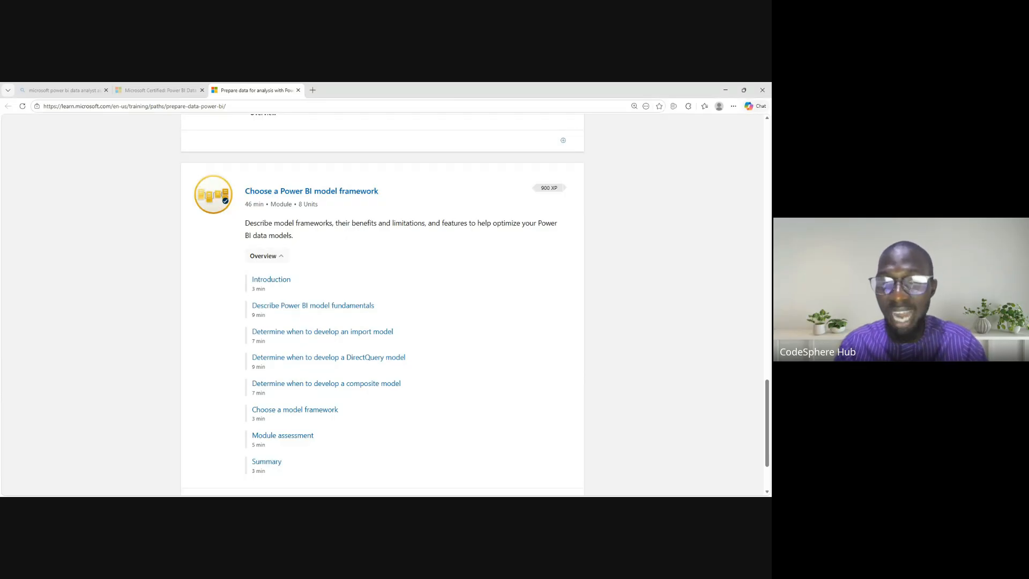
- Collapse the model framework module's overview and expand the one for "Clean, transform, and load data in Power BI"
scroll(382, 300, up, 2)
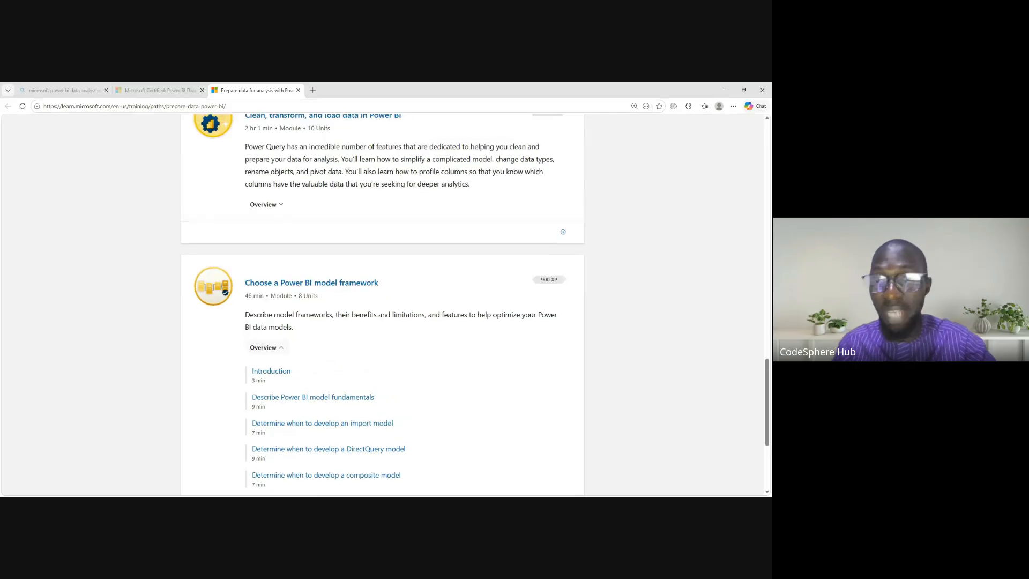
click(277, 354)
click(285, 236)
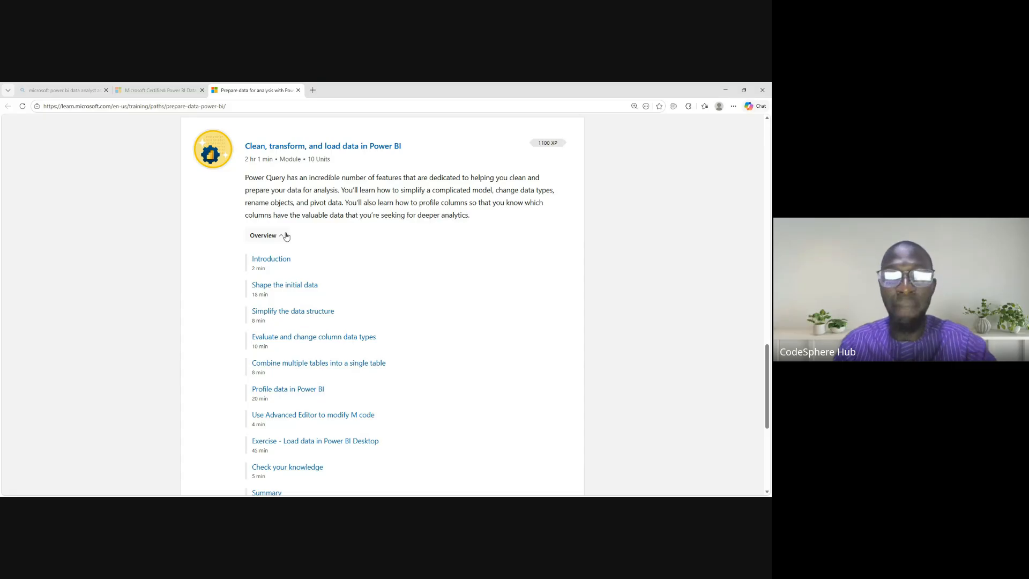
- Check the training list in the certification page's Power BI course, then return to the data preparation learning path
click(155, 90)
scroll(231, 252, down, 2)
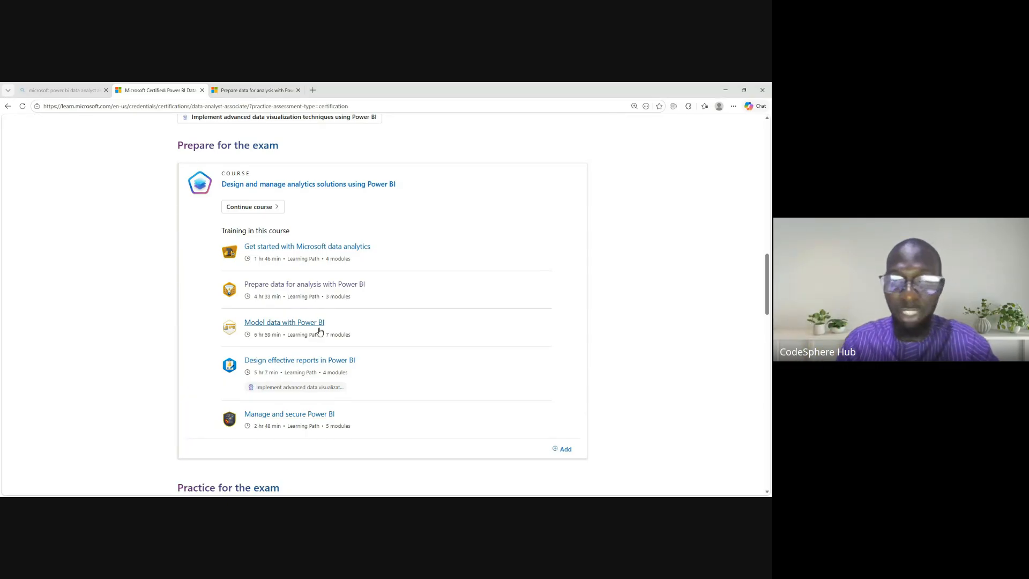
click(255, 91)
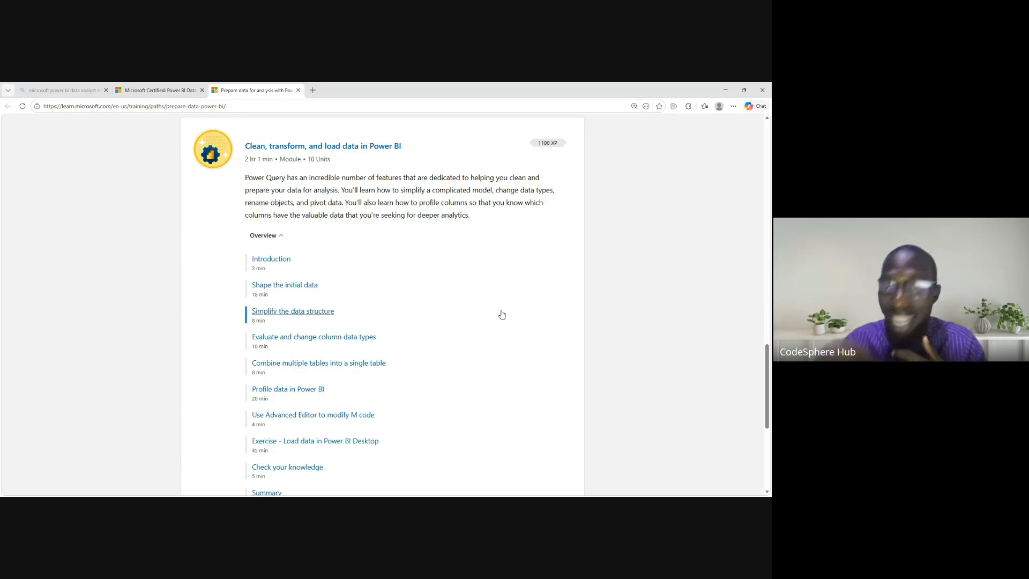
click(172, 92)
click(286, 93)
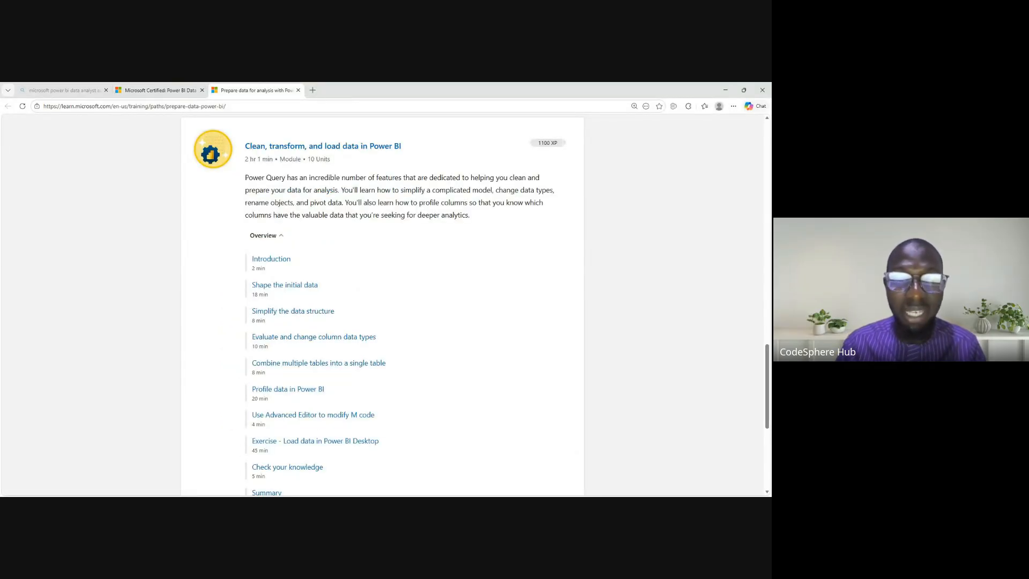
- Switch to LinkedIn, expand the messaging inbox and browse back through the conversations to early January
click(153, 483)
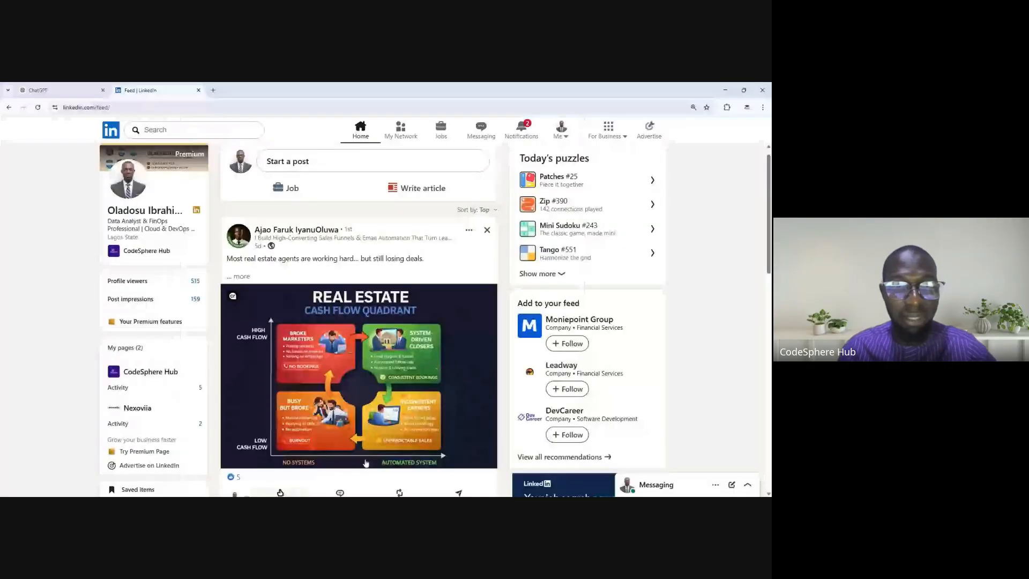
mouse_move(280, 492)
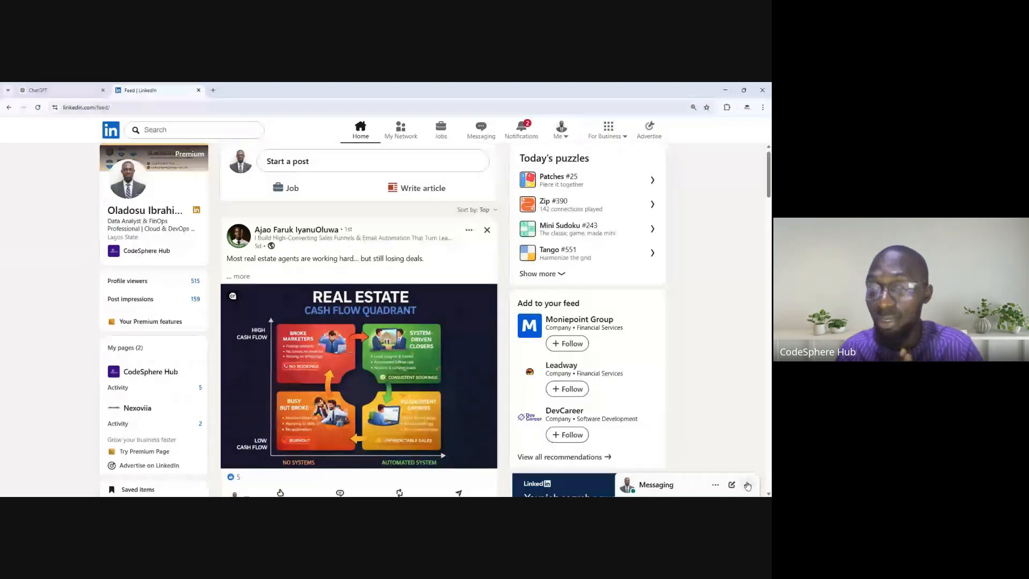
click(748, 485)
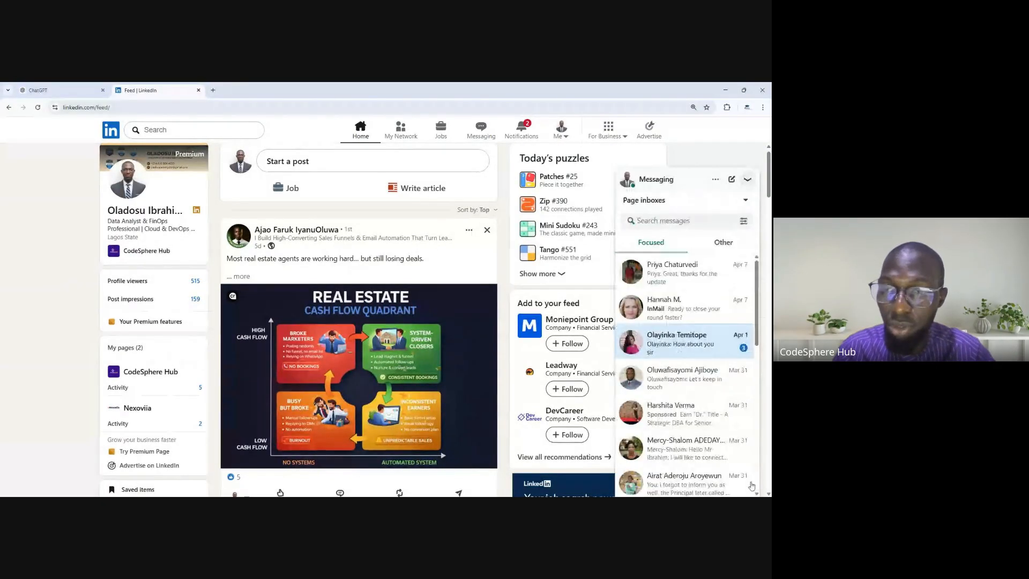
drag(757, 279, 761, 346)
scroll(765, 394, down, 3)
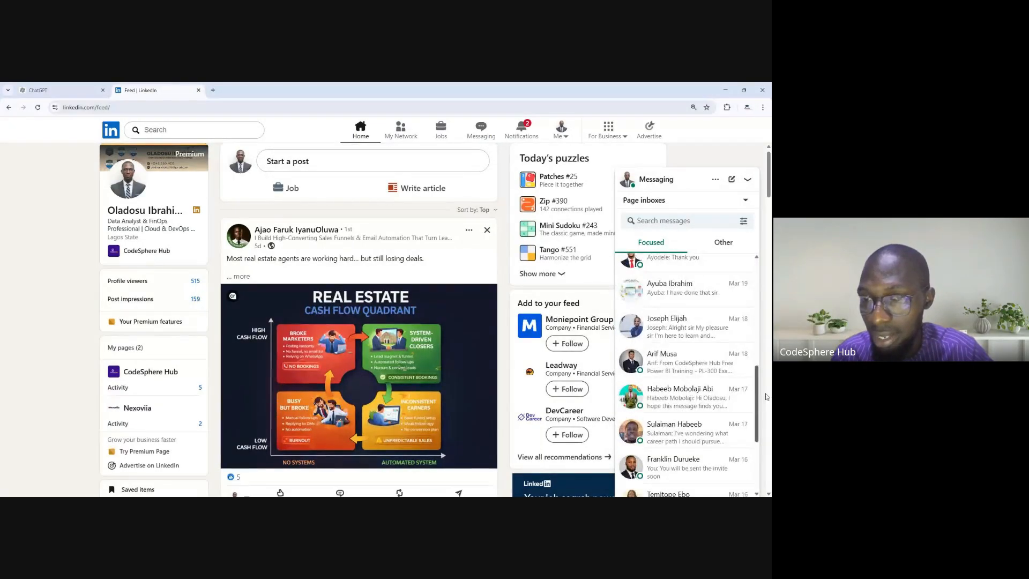
scroll(768, 430, down, 10)
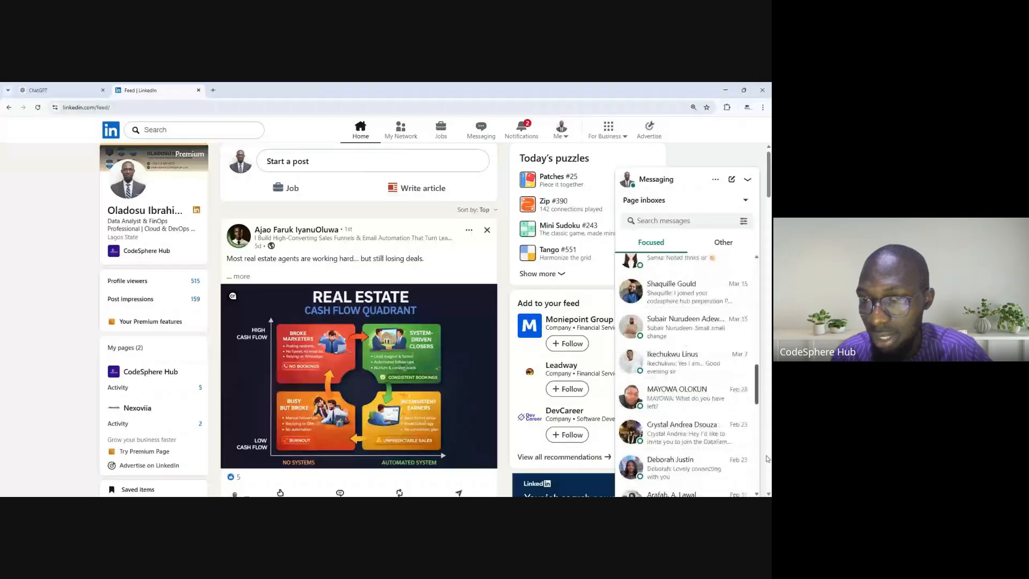
scroll(761, 493, down, 3)
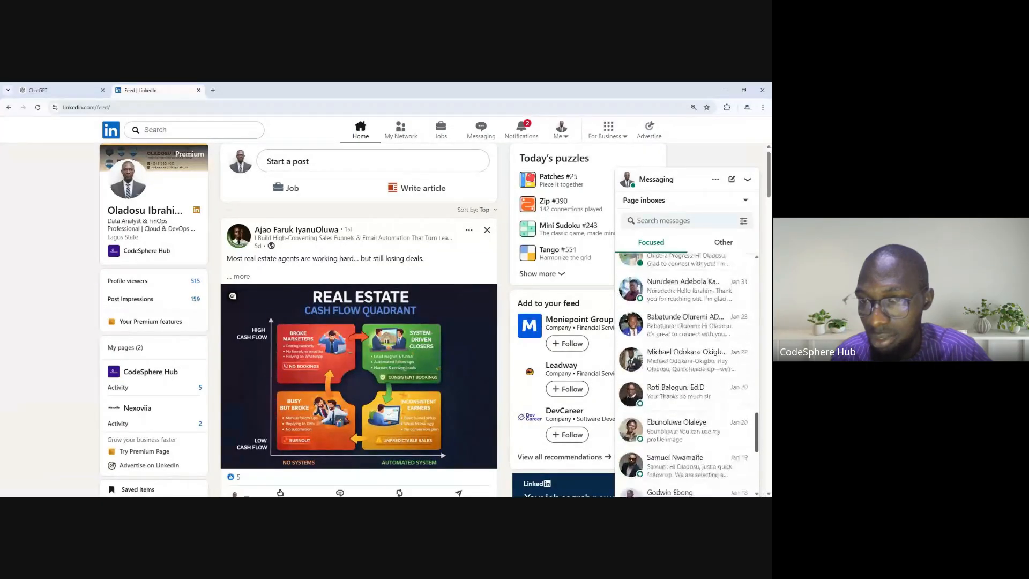
scroll(687, 375, down, 1)
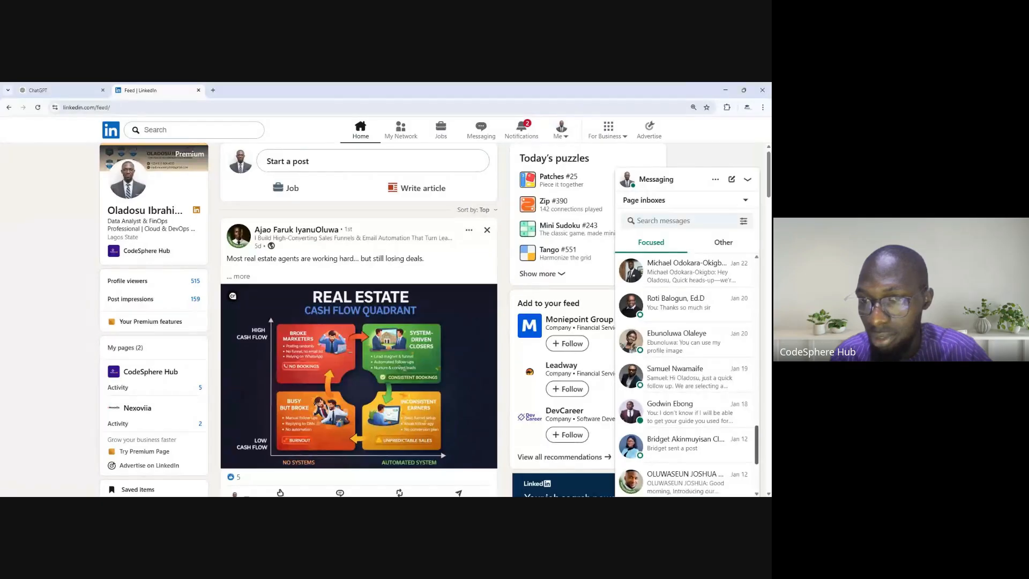
scroll(687, 375, down, 3)
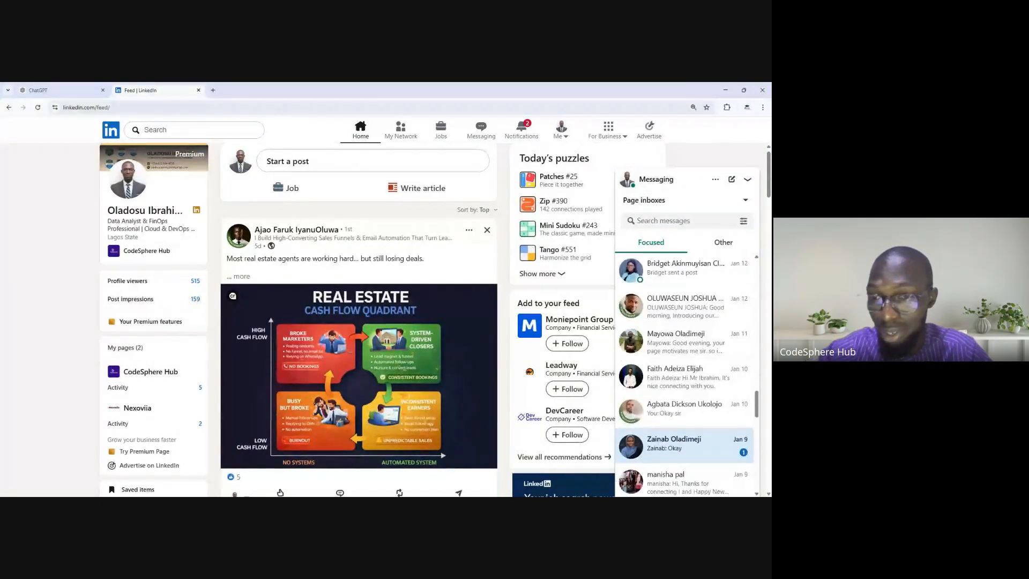
click(682, 436)
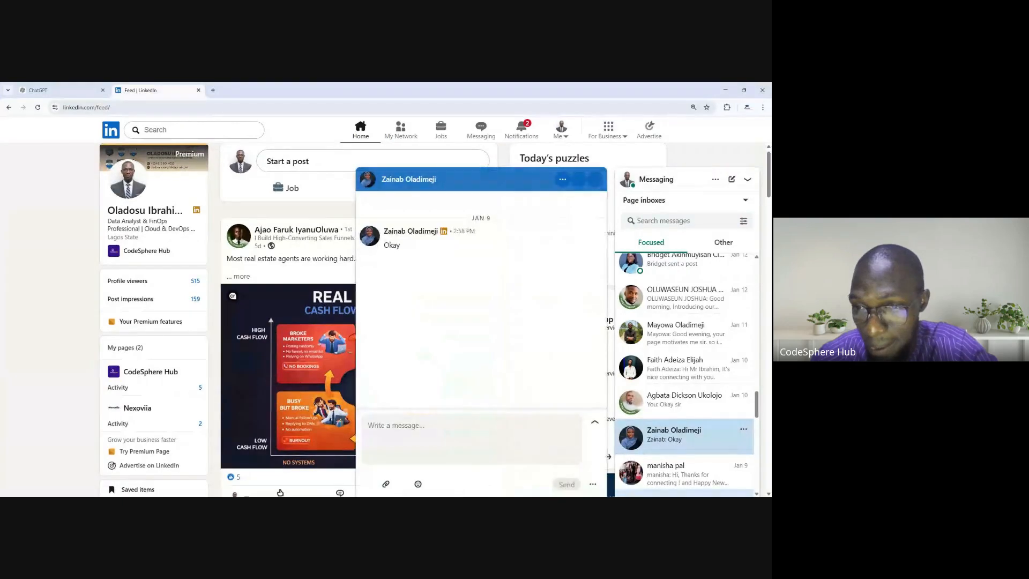
click(682, 364)
scroll(681, 365, down, 2)
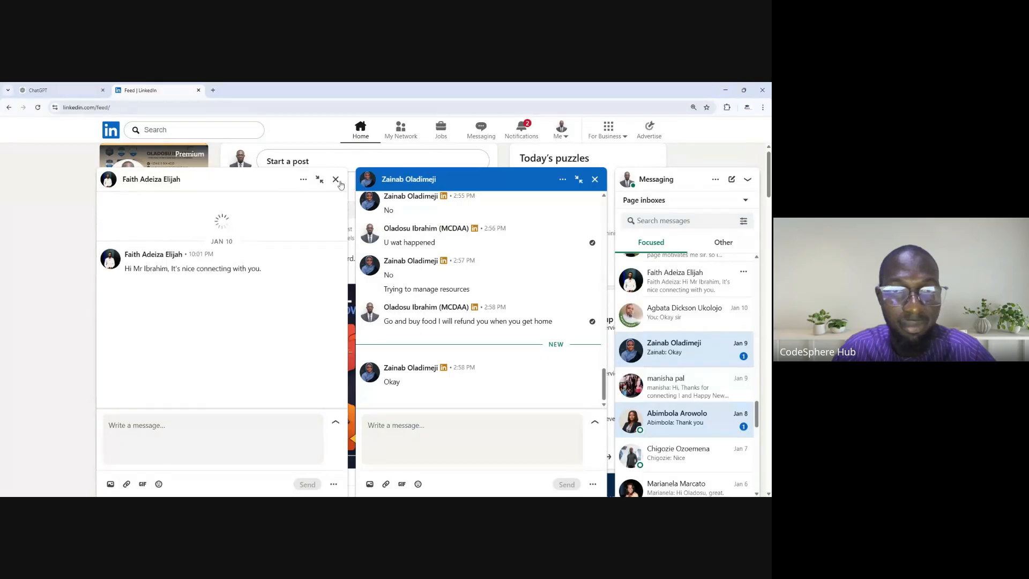
click(338, 179)
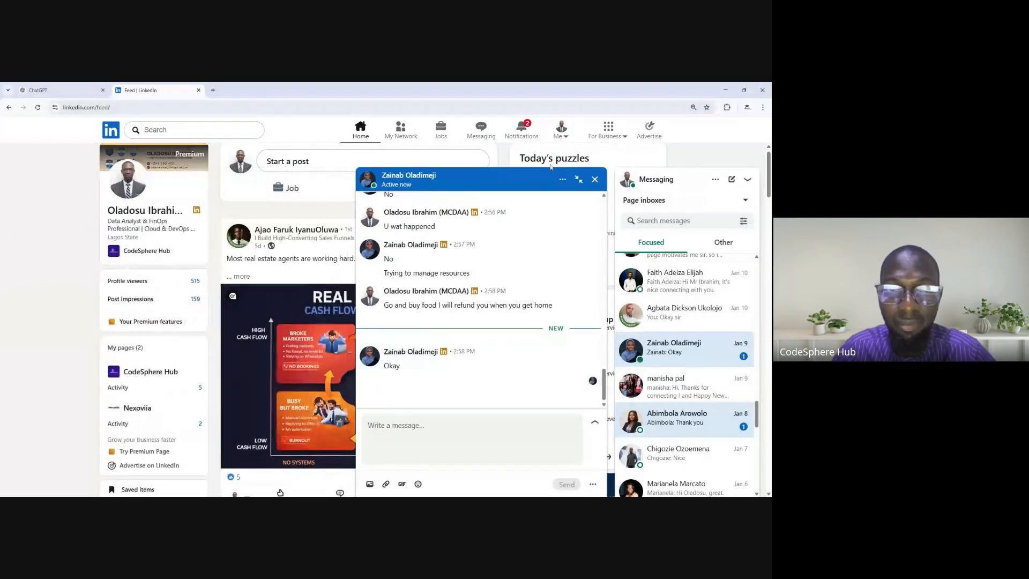
click(595, 180)
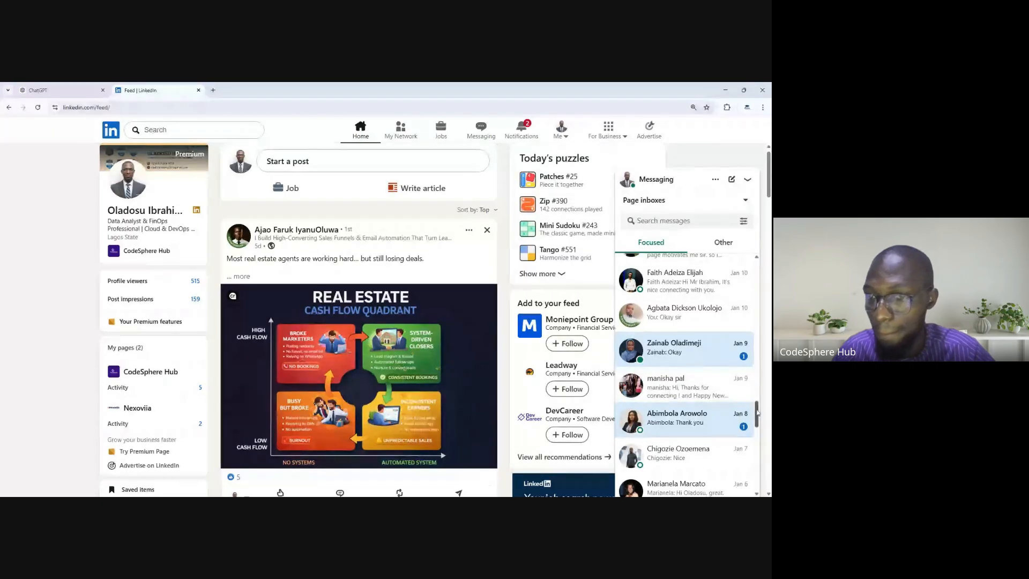
- Open the January 6 conversation with the Venon Solutions IT recruiter and read the Data Analyst job messages
scroll(758, 423, down, 2)
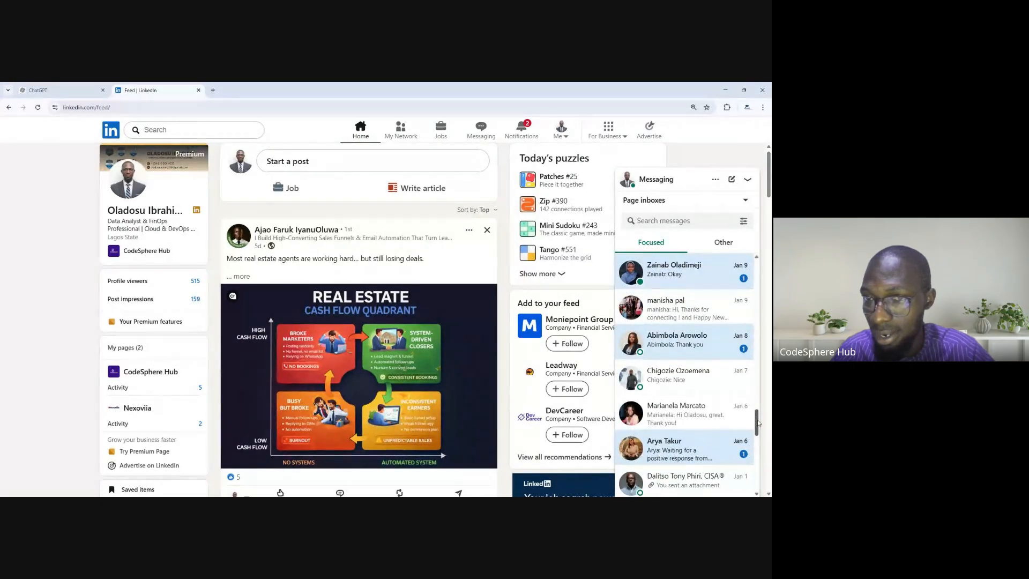
scroll(759, 423, down, 2)
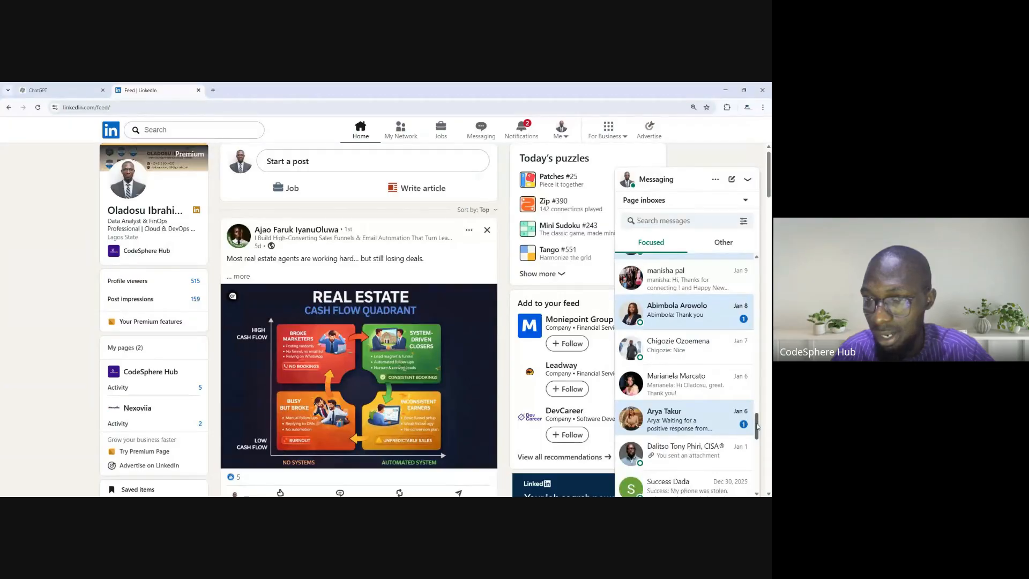
click(707, 384)
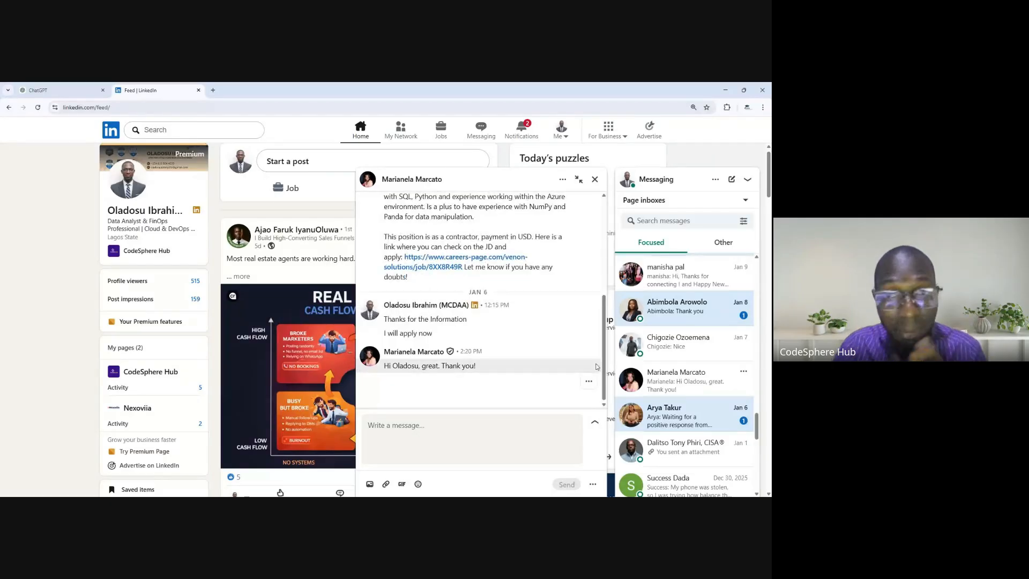
scroll(596, 321, up, 5)
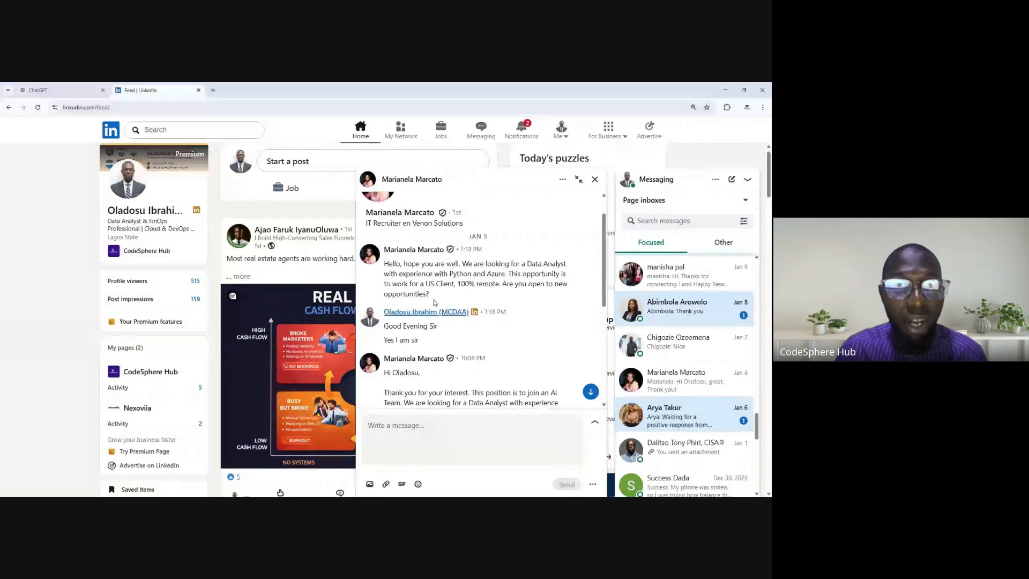
scroll(480, 299, up, 1)
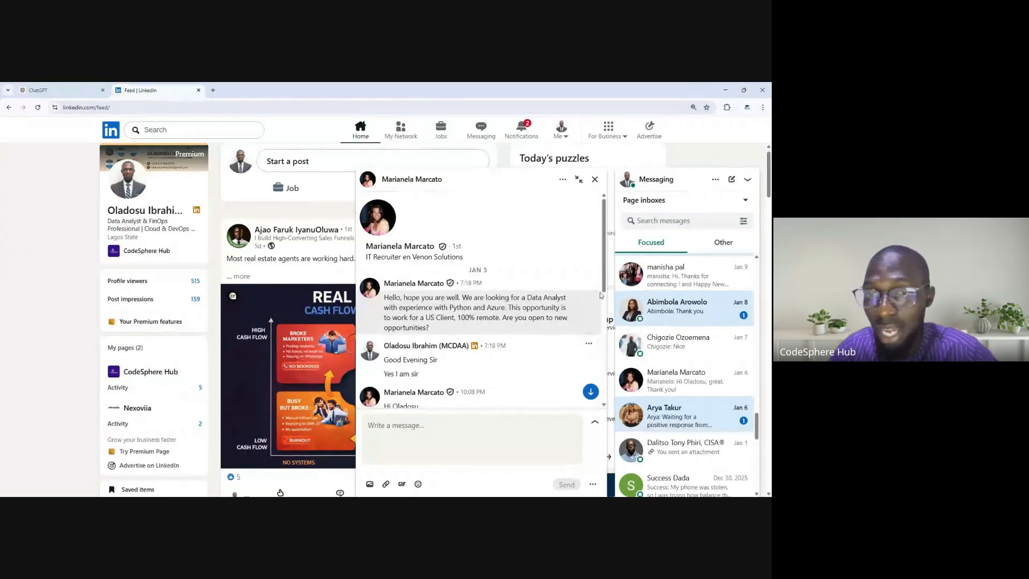
scroll(604, 292, down, 1)
drag(603, 298, 601, 322)
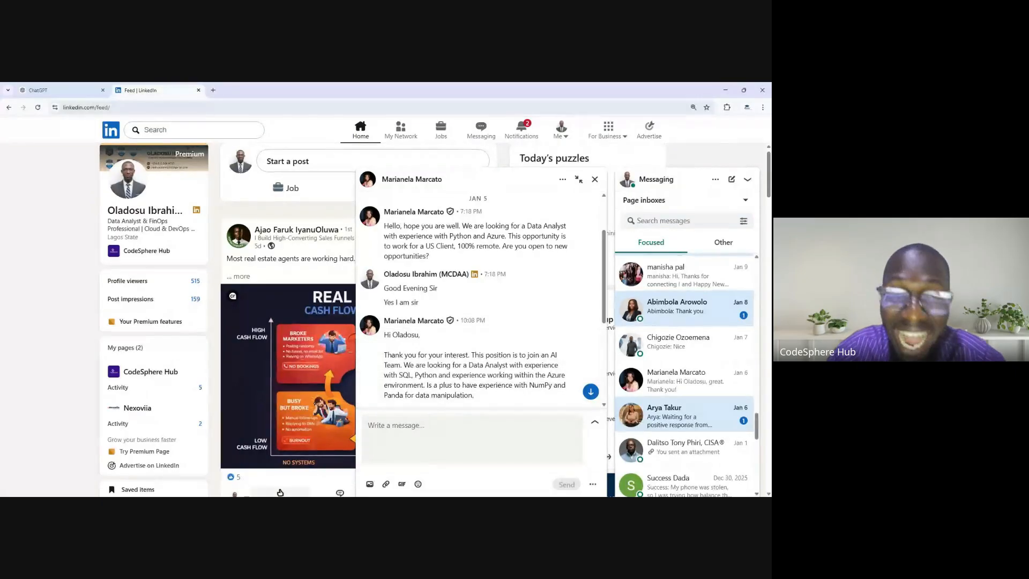
mouse_move(280, 492)
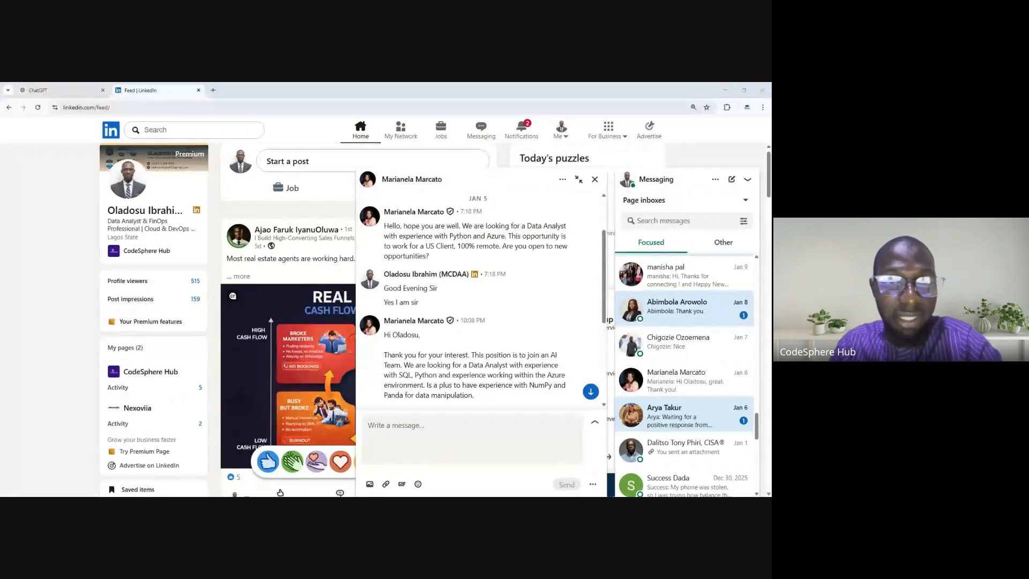
- Open the account's own profile page from the feed and close the recruiter's conversation
click(152, 230)
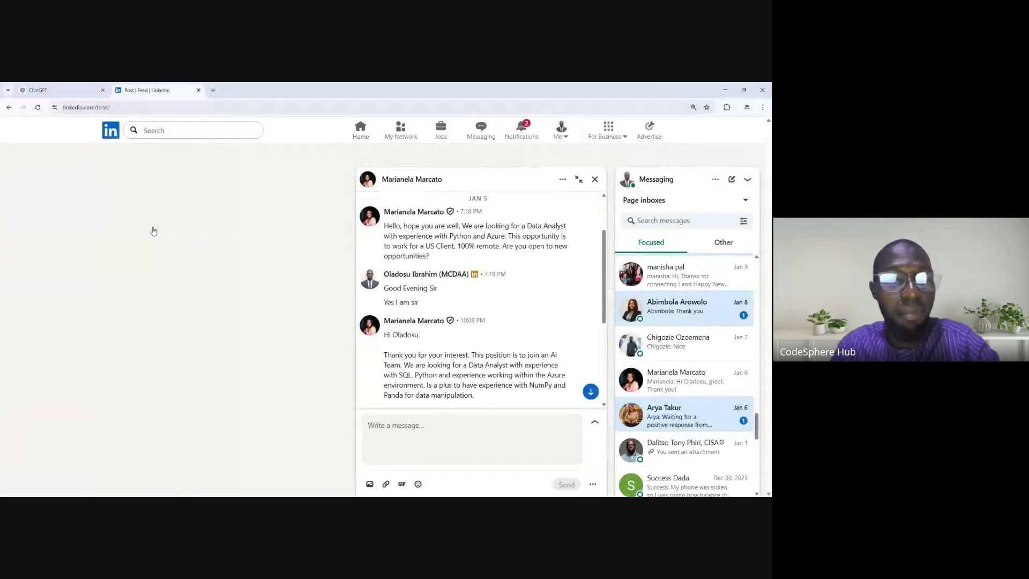
click(595, 179)
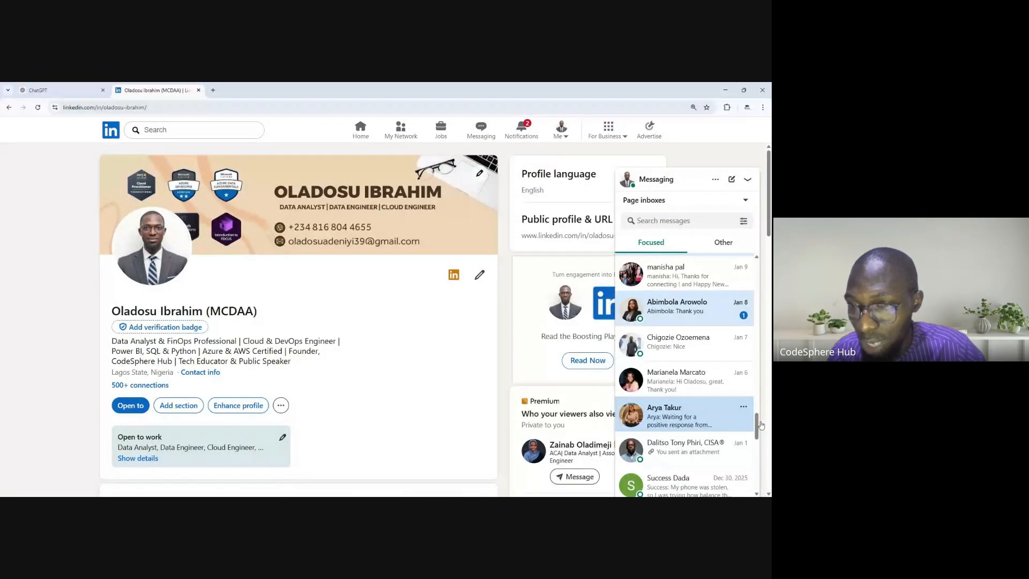
drag(758, 427, 757, 453)
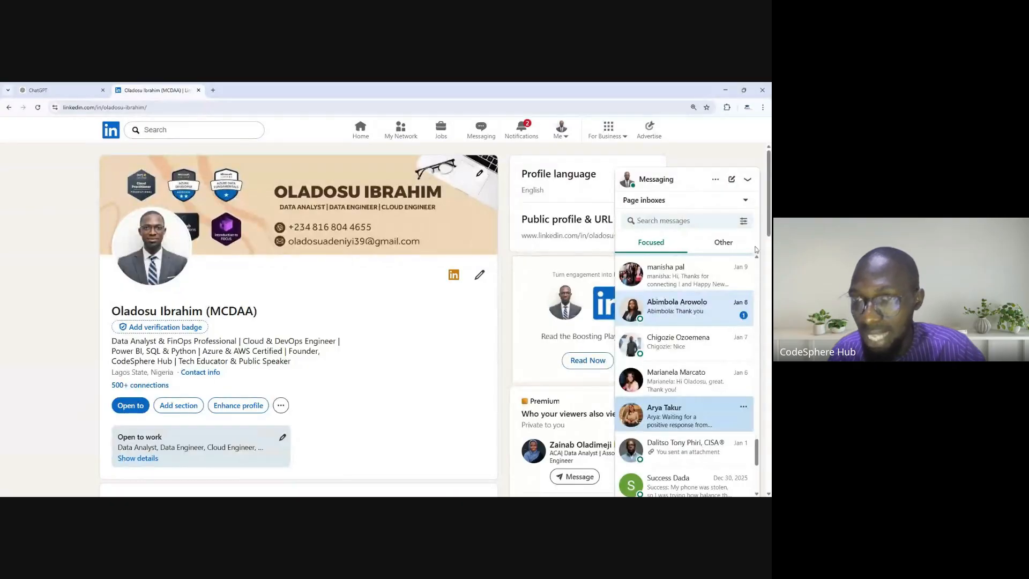
- Collapse the messaging inbox and review the profile headline listing the data, cloud and Power BI skills
click(748, 179)
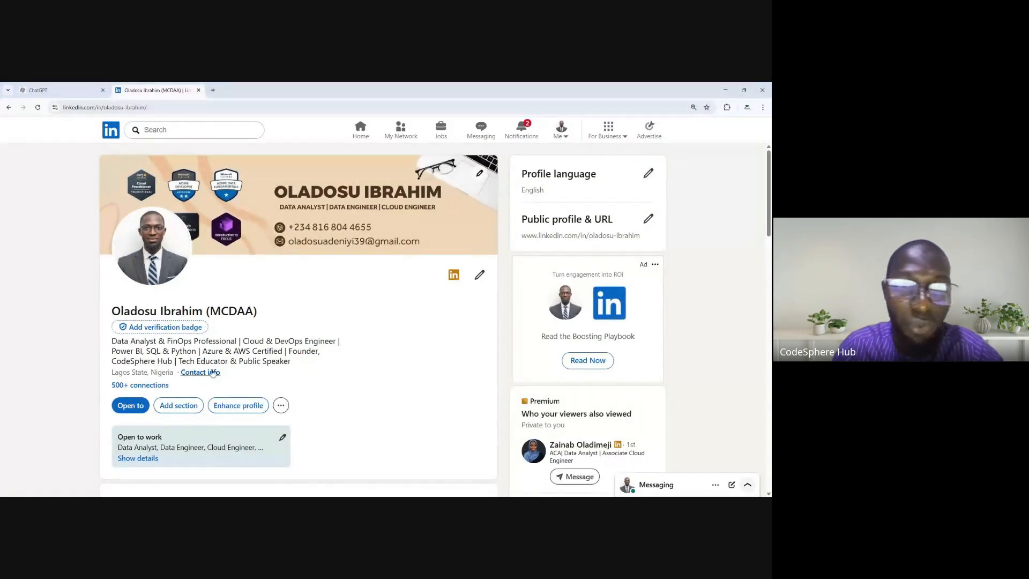
drag(289, 351, 109, 339)
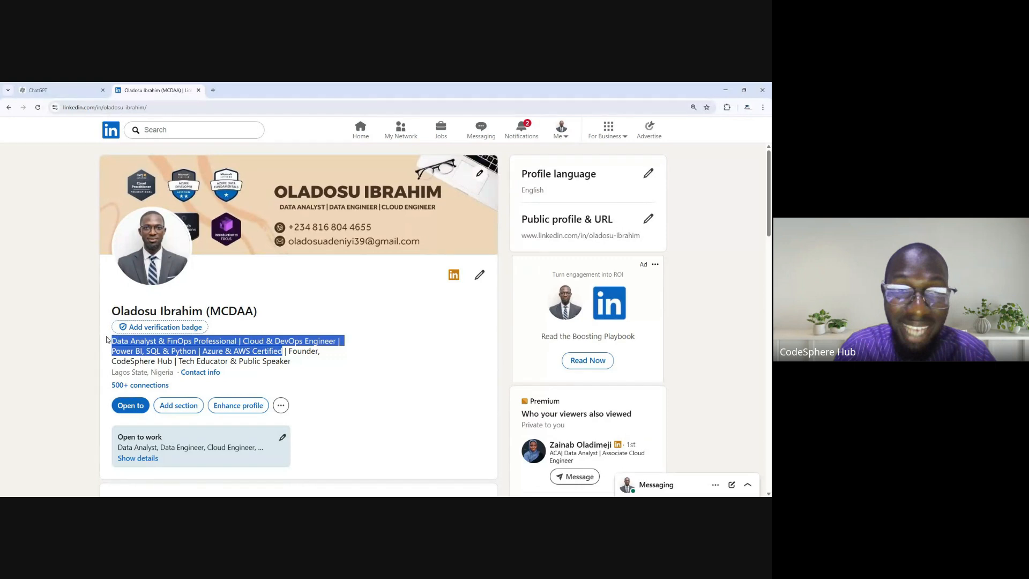
click(348, 378)
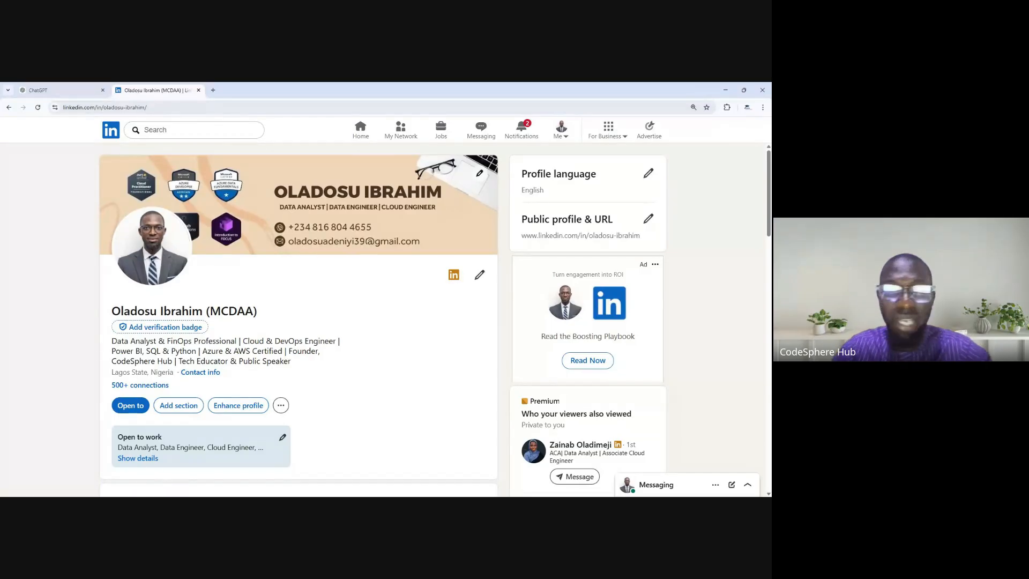
scroll(241, 383, down, 2)
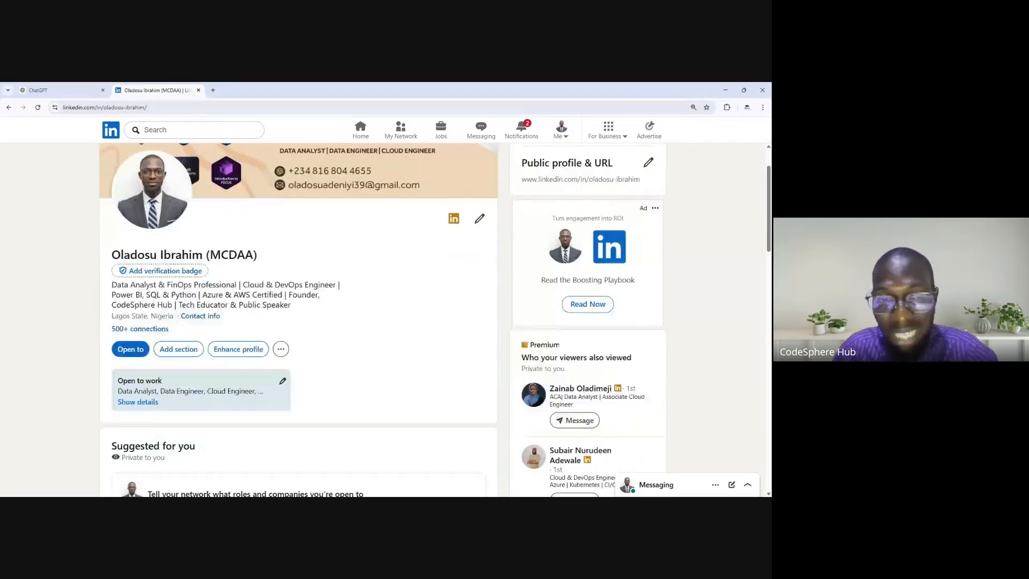
scroll(247, 351, down, 1)
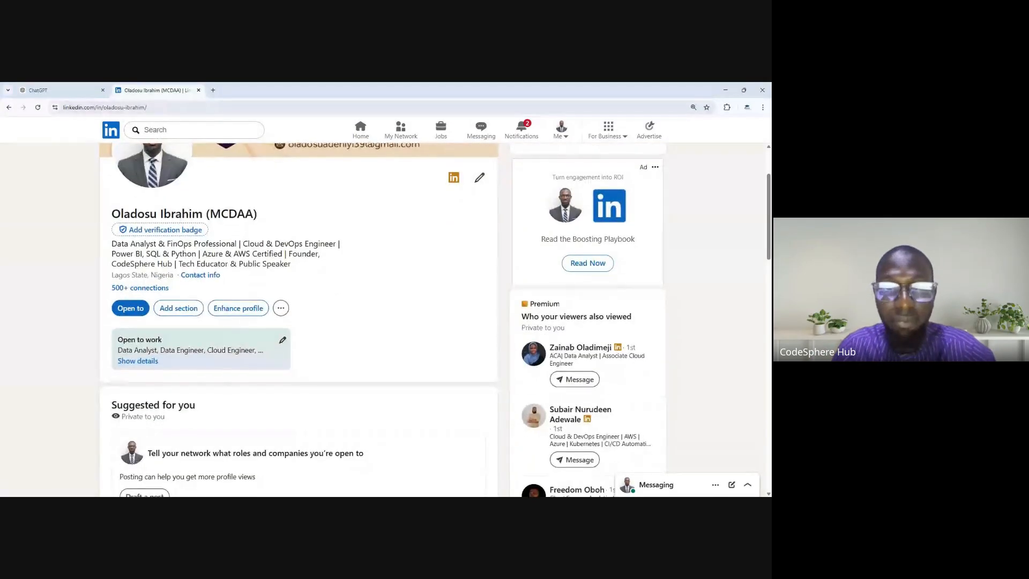
- Check the profile's Open to, additional actions and Enhance profile options, and look over the About and Featured sections
click(142, 310)
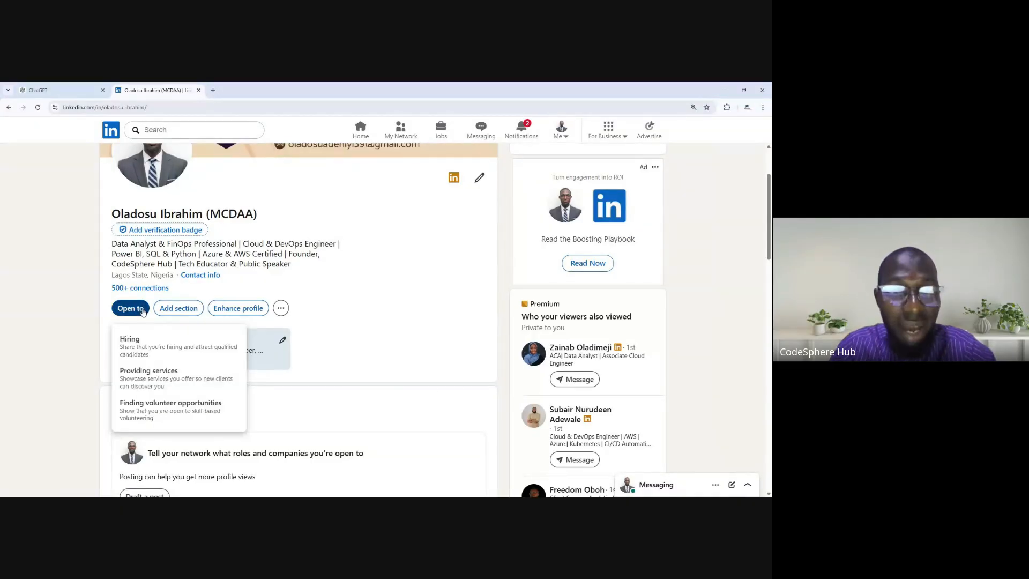
click(280, 308)
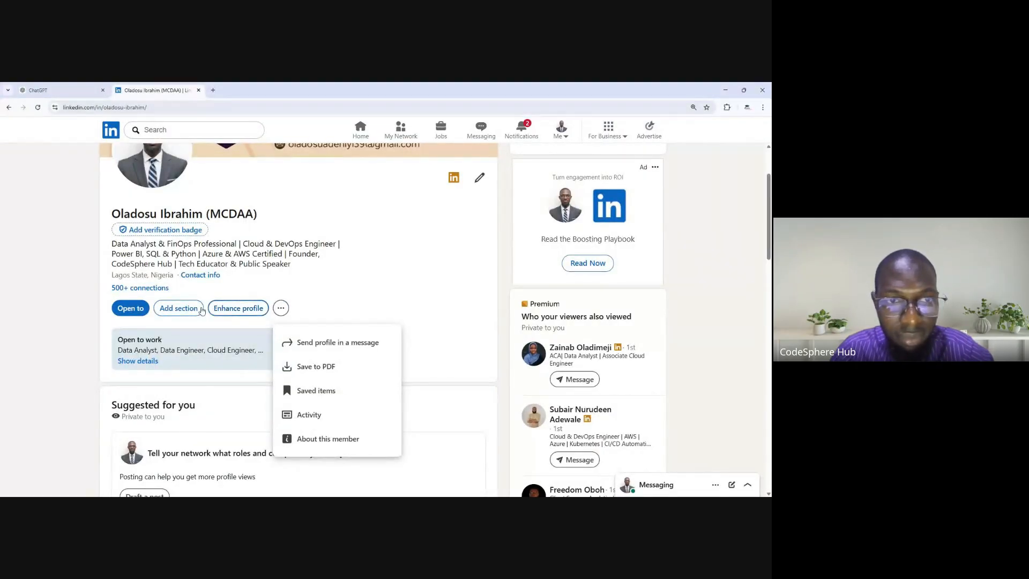
click(241, 314)
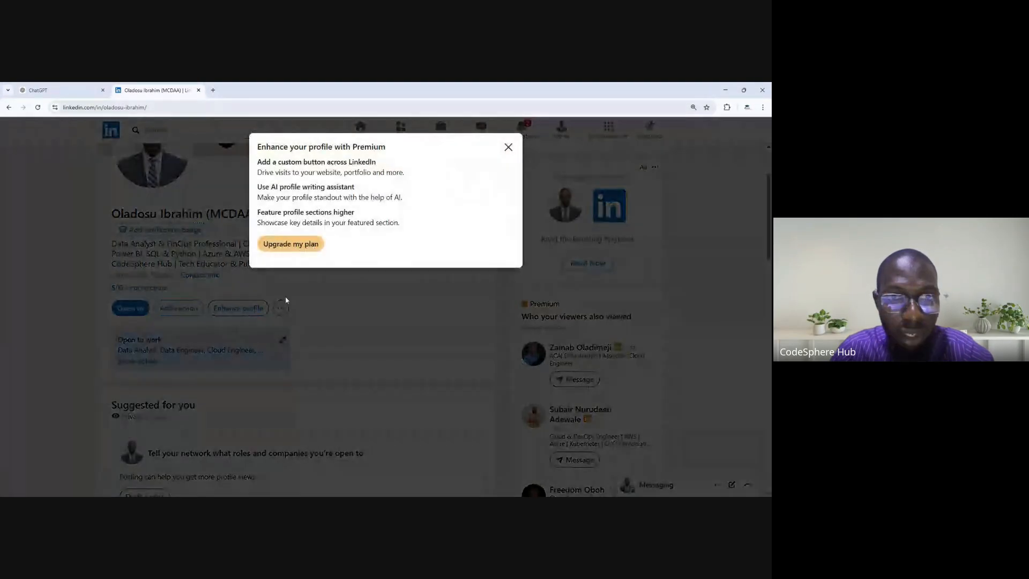
click(508, 147)
scroll(507, 150, down, 6)
scroll(299, 333, down, 4)
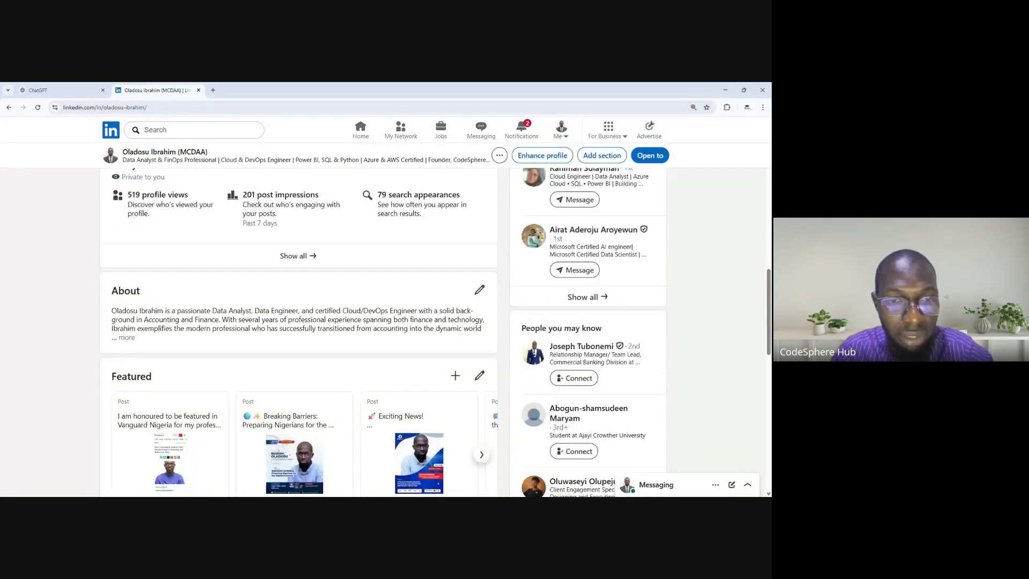
- Open the profile intro for editing, inspect its fields and the Open Profile setting, and close it without changes
scroll(298, 332, up, 12)
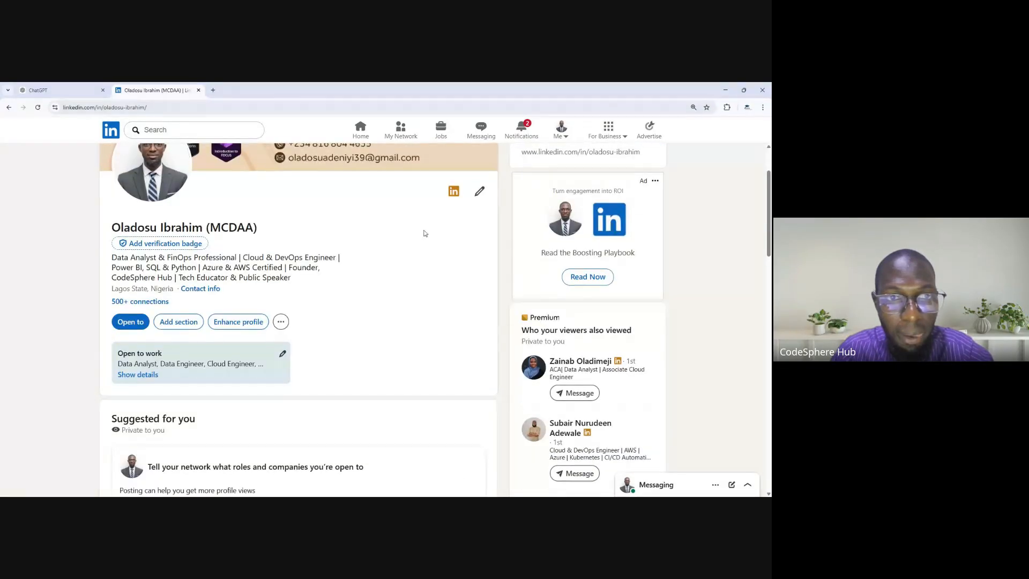
scroll(426, 234, up, 2)
click(479, 264)
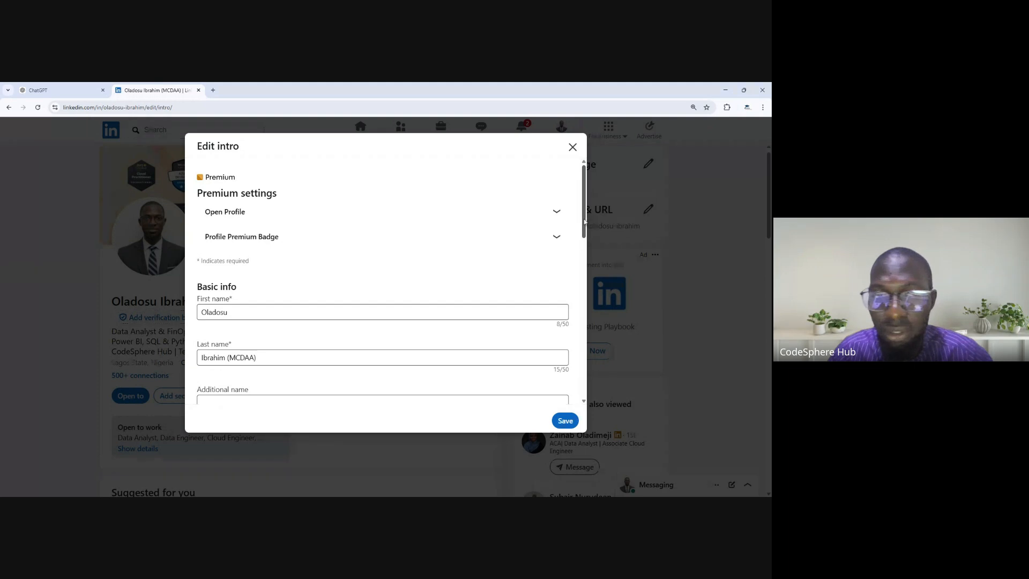
scroll(576, 349, down, 10)
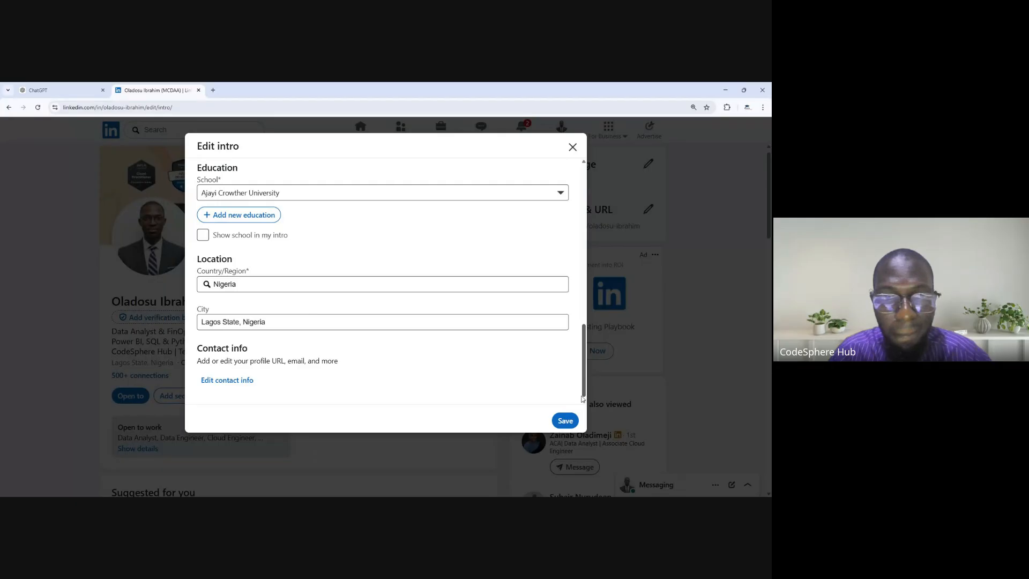
drag(584, 396, 594, 223)
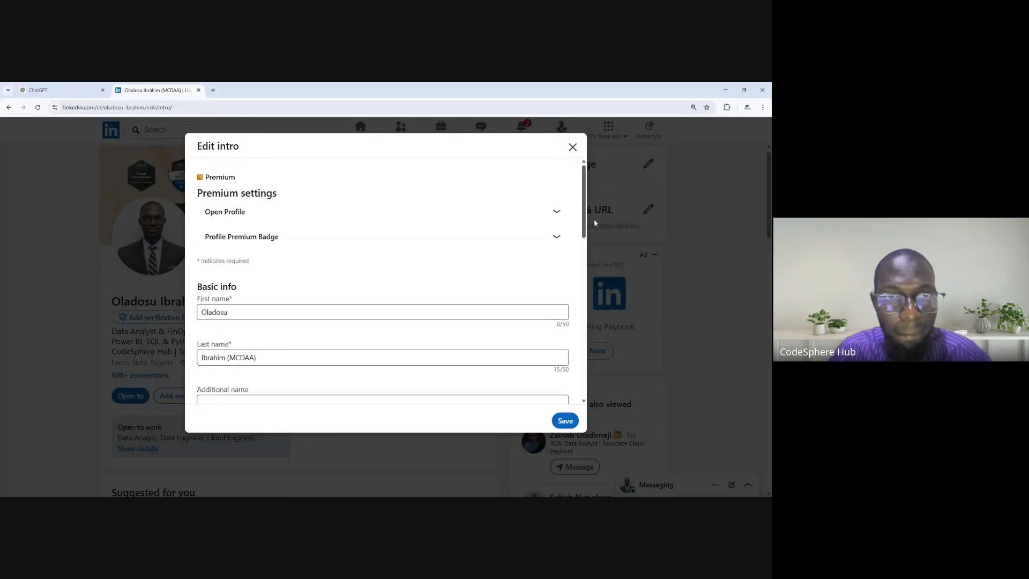
click(560, 213)
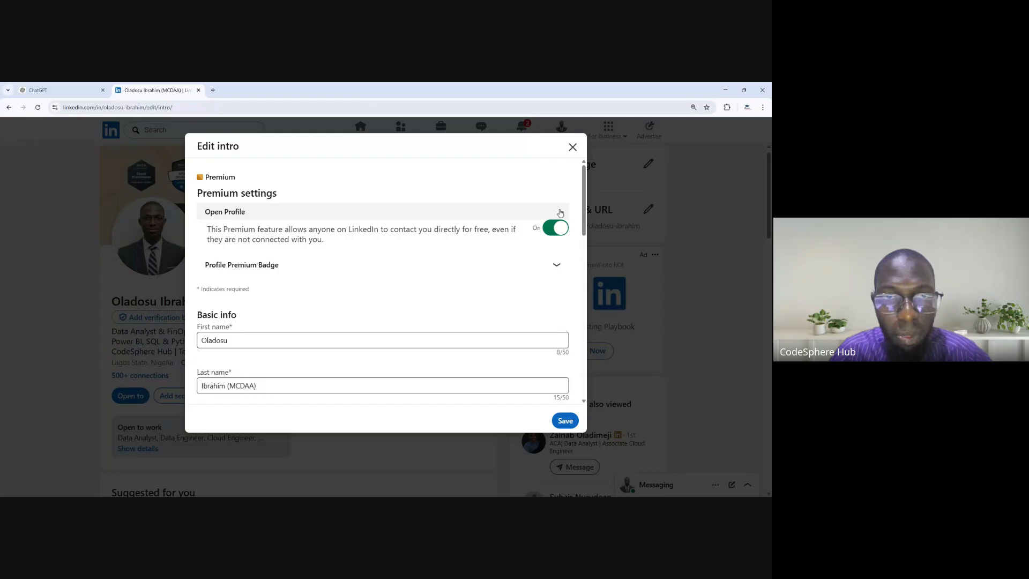
click(560, 213)
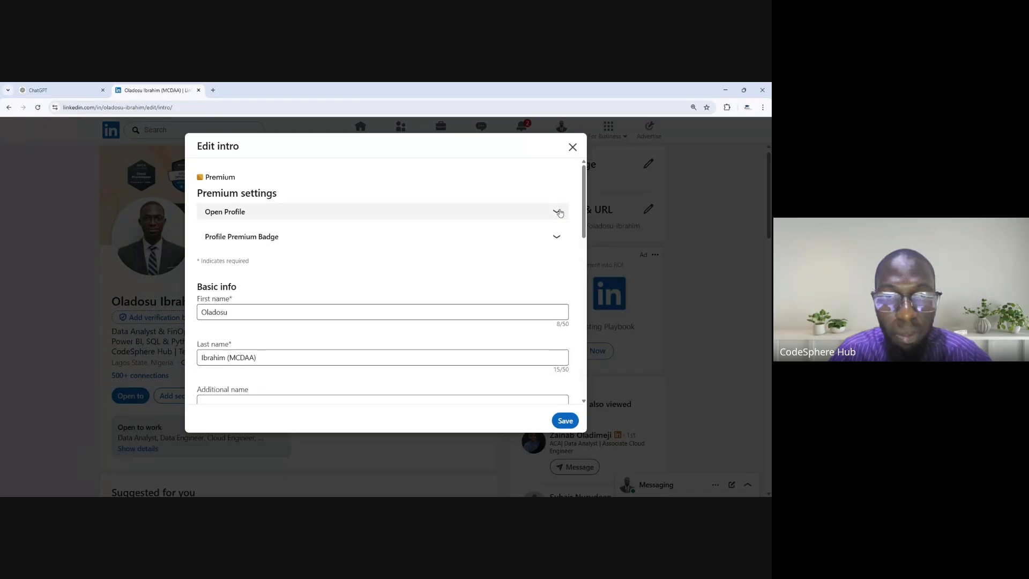
click(573, 148)
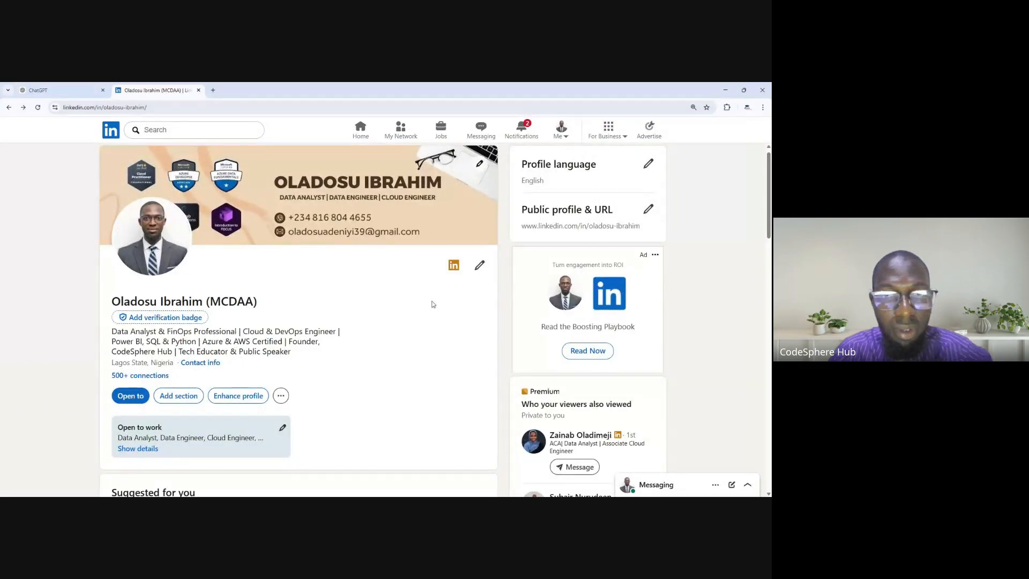
- Open the Open to work job preferences, review them down to the visibility options, and close them
click(282, 429)
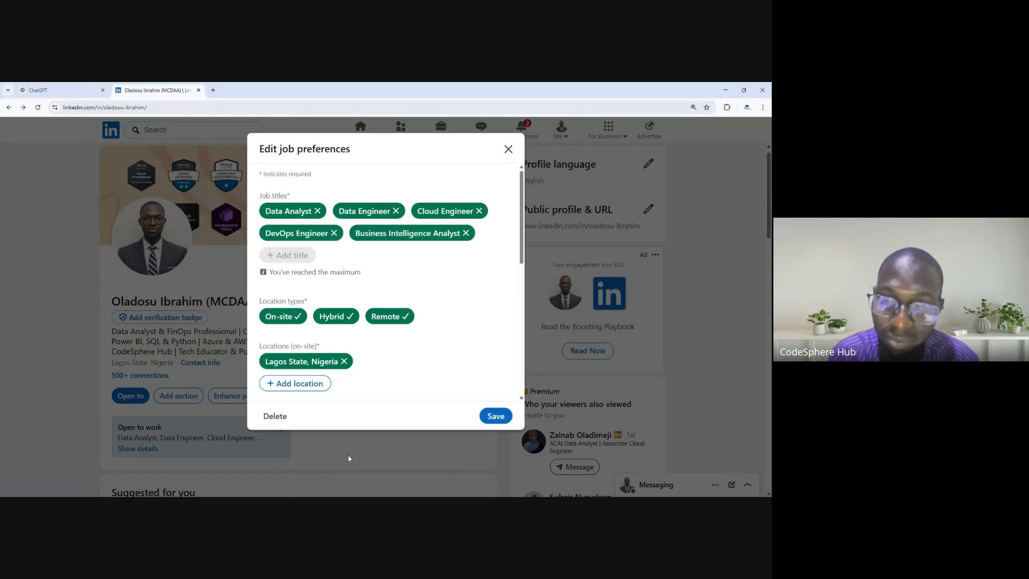
drag(522, 228, 519, 355)
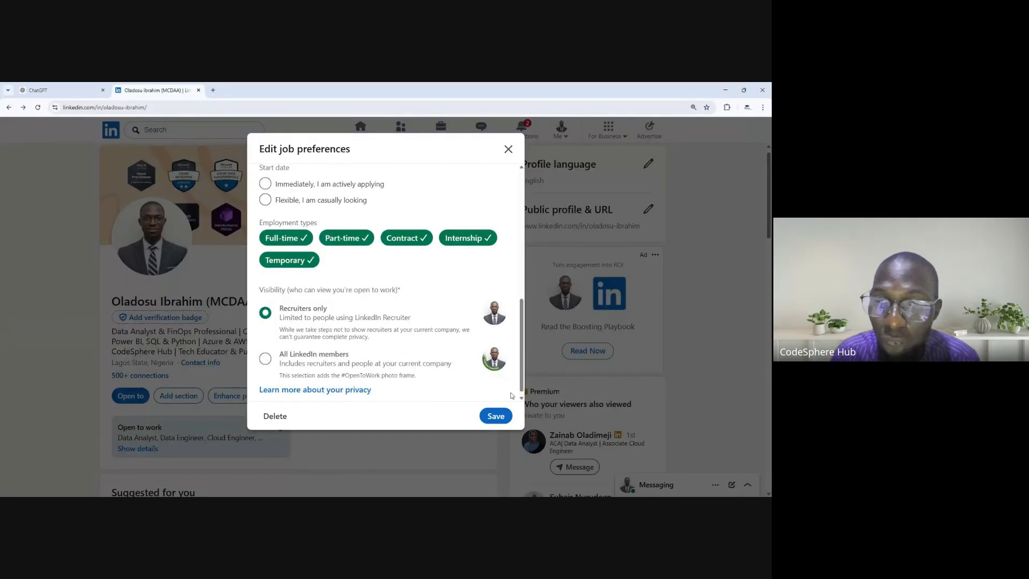
click(508, 149)
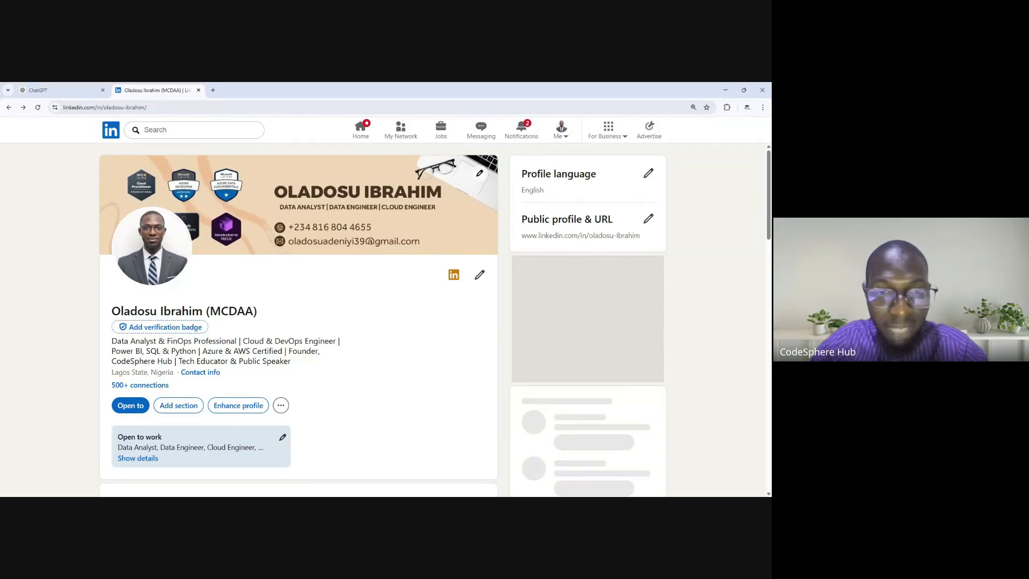
- Reopen the Open to work job preferences and remove the Data Engineer job title
scroll(303, 455, down, 1)
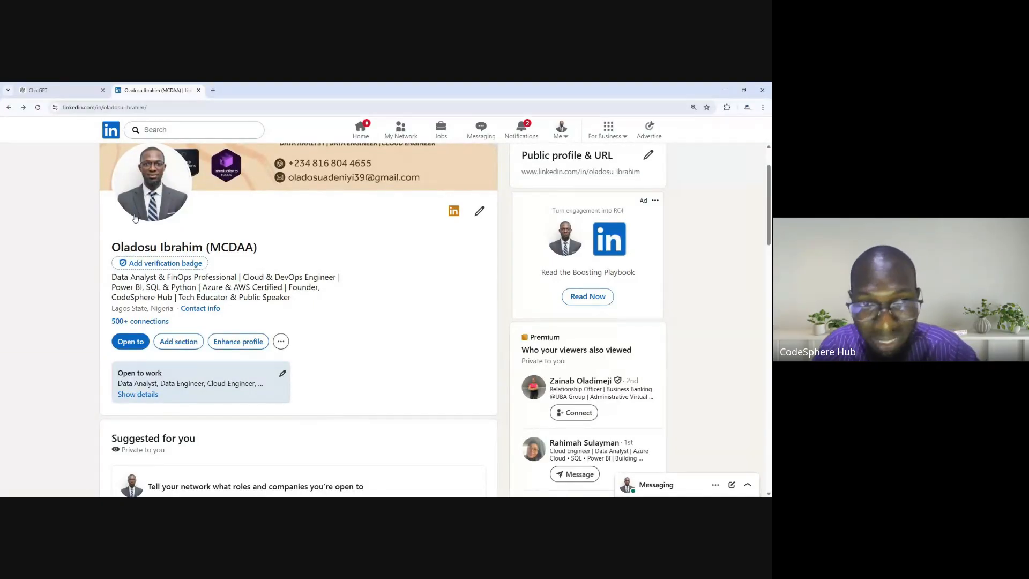
click(282, 374)
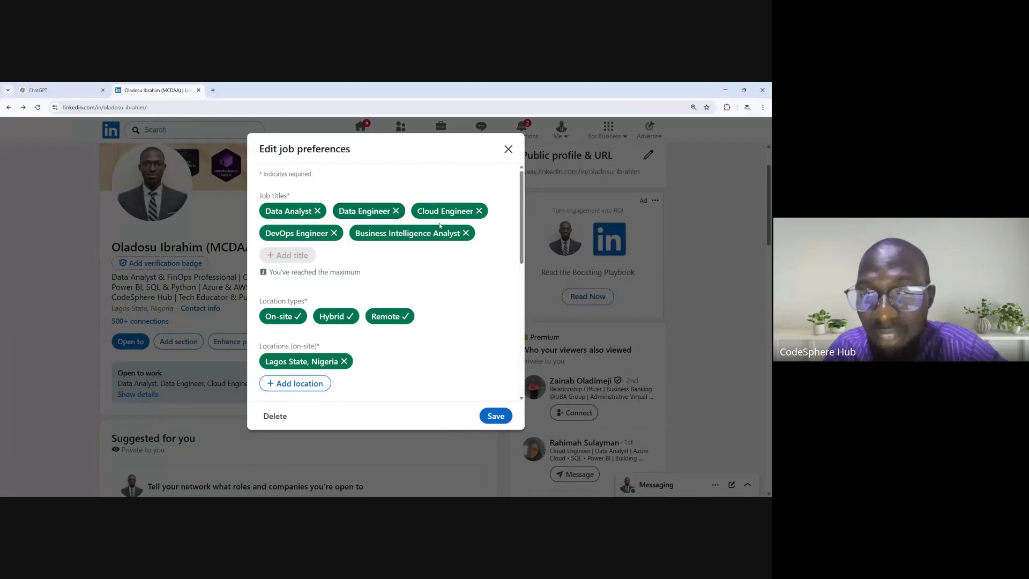
click(396, 211)
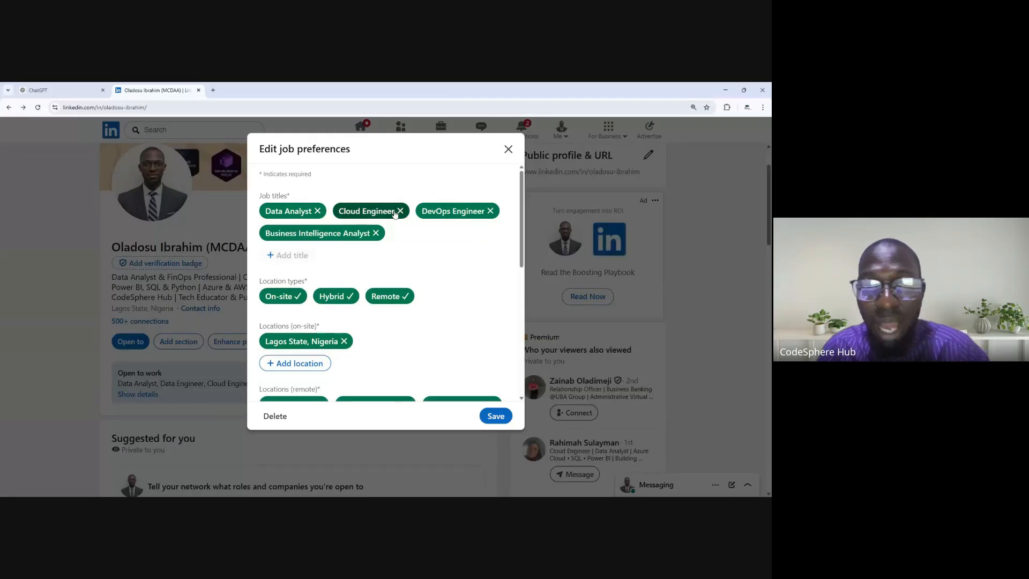
- Try to add FinOps Analyst as a new title in the job preferences
click(306, 254)
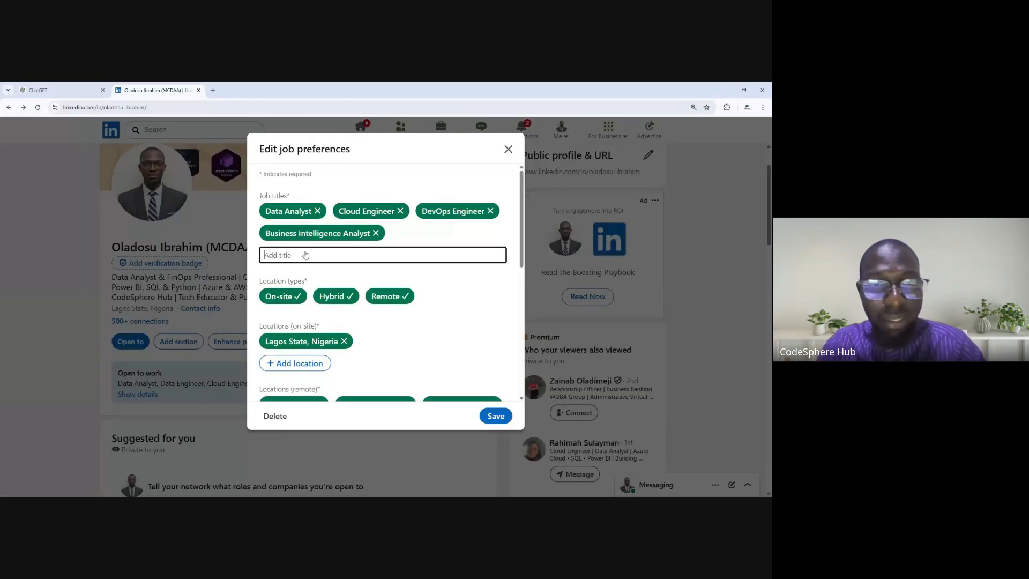
text(Fin)
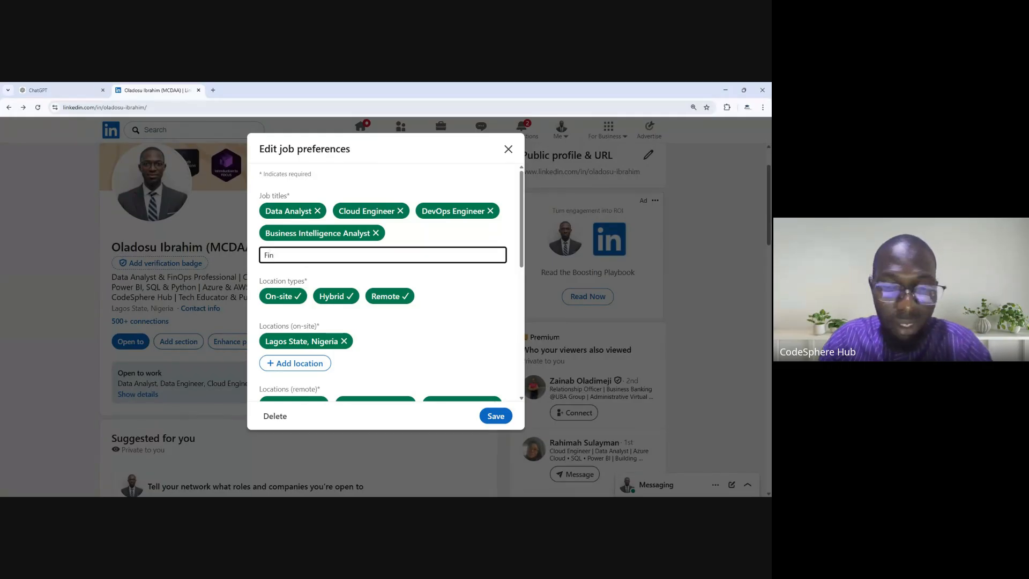
text(Ops)
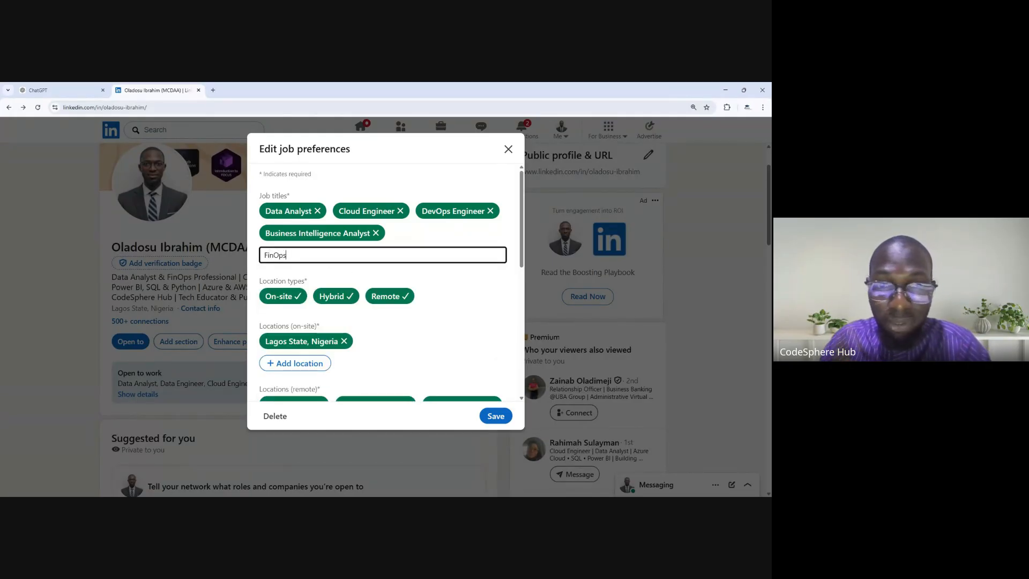
text( Analyst)
key(Return)
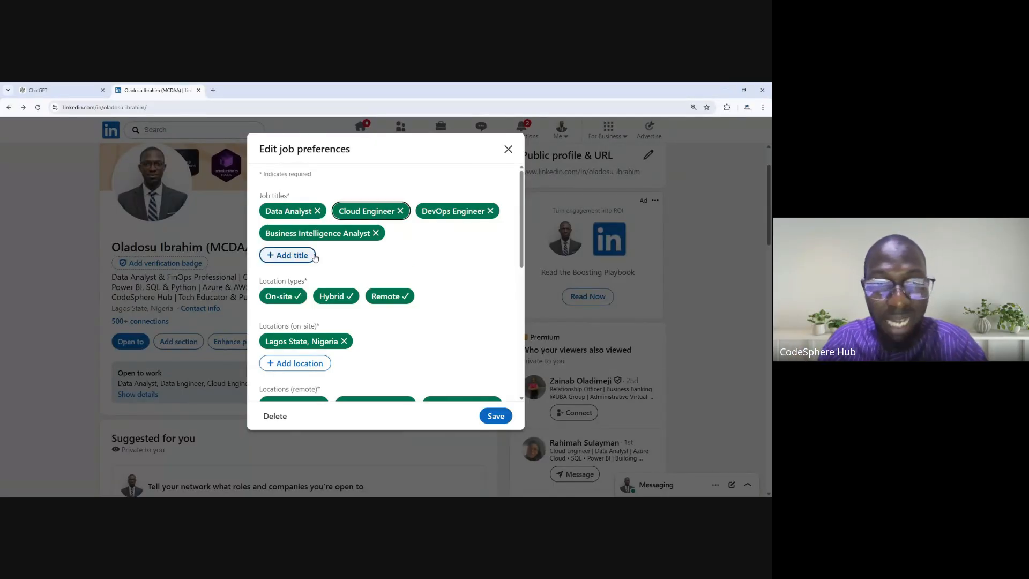
- Look up FinOps Analyst and Finops in the job title suggestions, and clear the title entry
click(304, 255)
text(Fin)
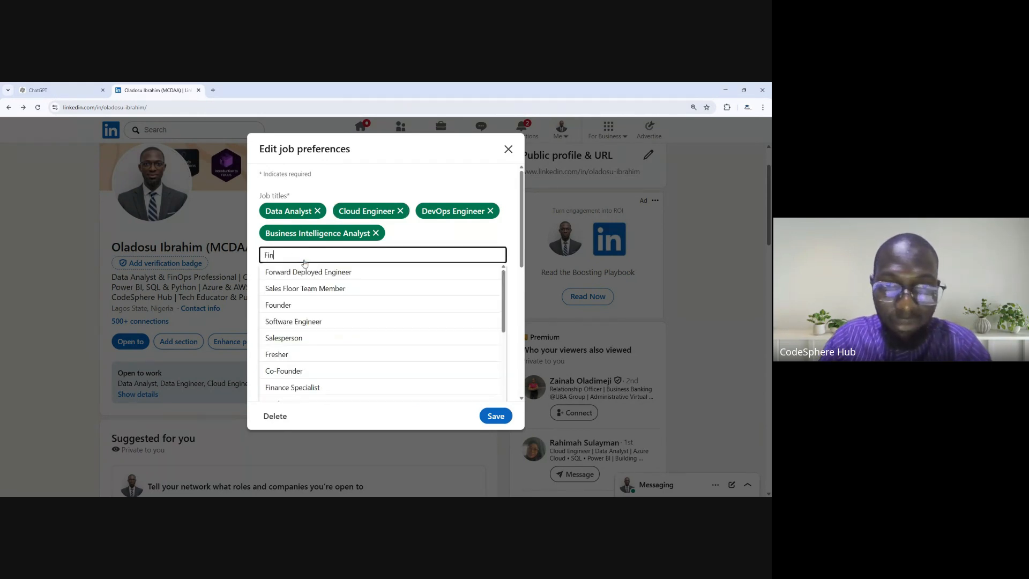
text(Op)
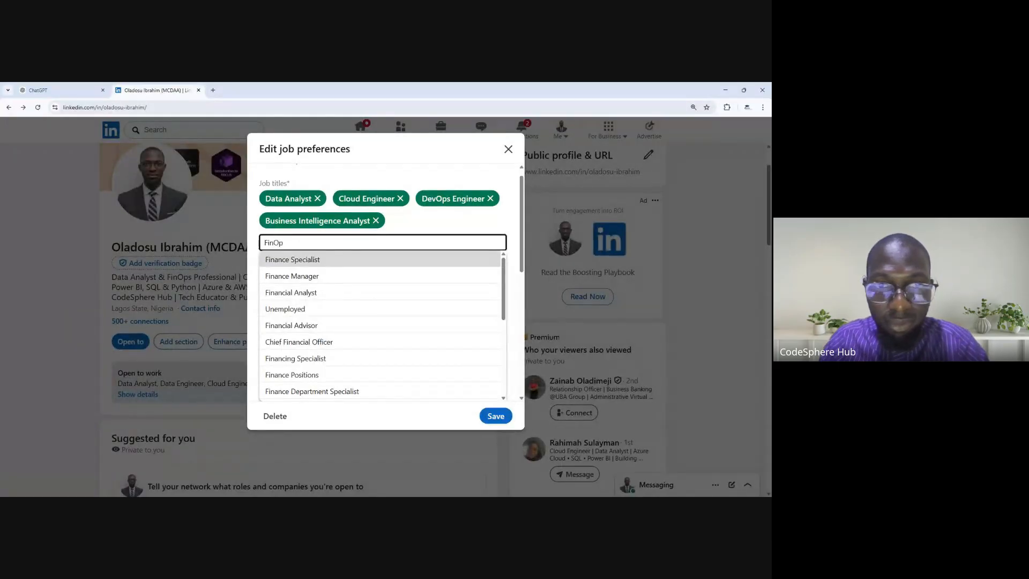
text(s Analyst)
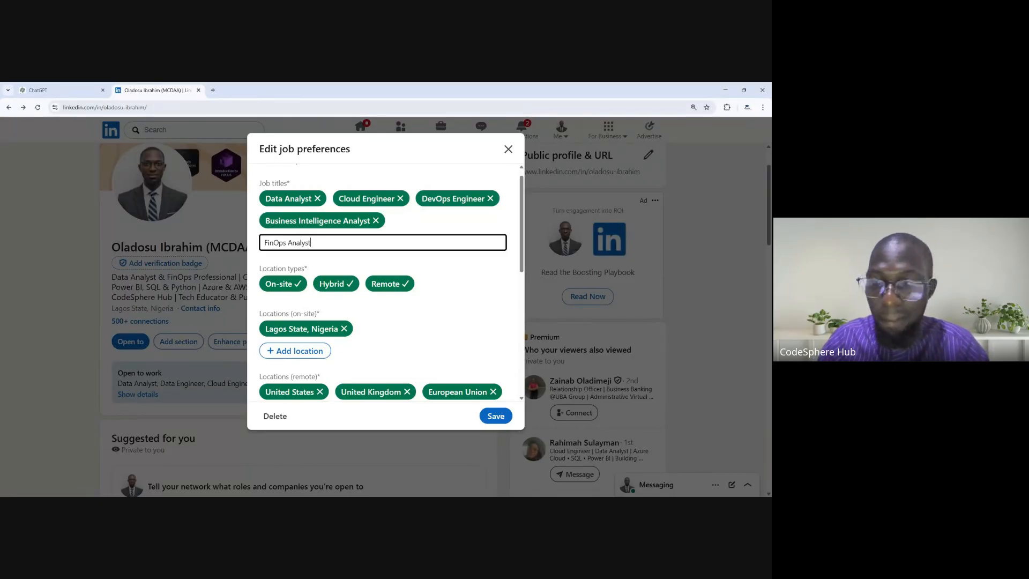
key(BackSpace)
key(BackSpace)
key(BackSpace)
key(BackSpace)
key(BackSpace)
key(BackSpace)
key(BackSpace)
key(BackSpace)
key(BackSpace)
key(BackSpace)
key(BackSpace)
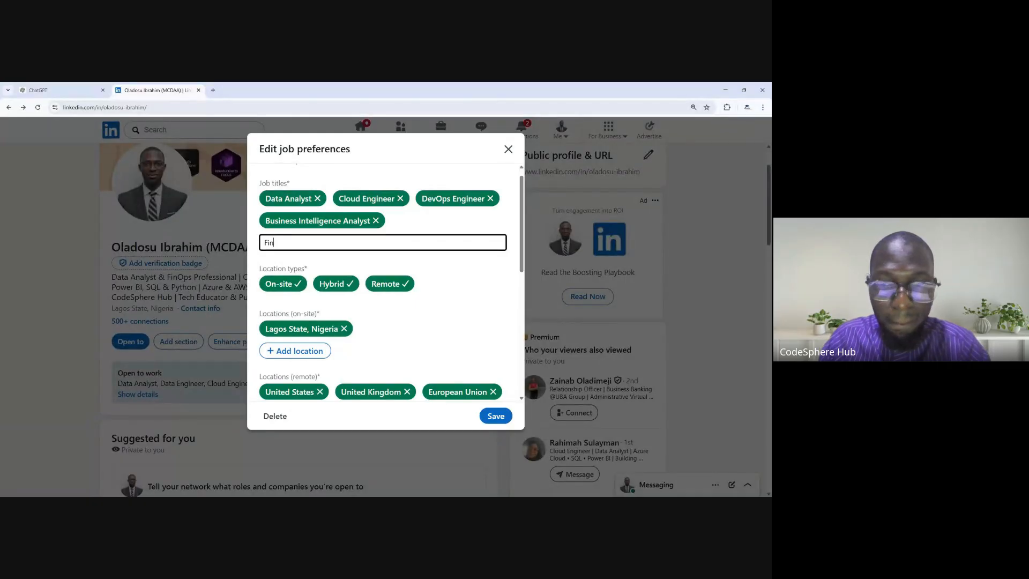
text(ops)
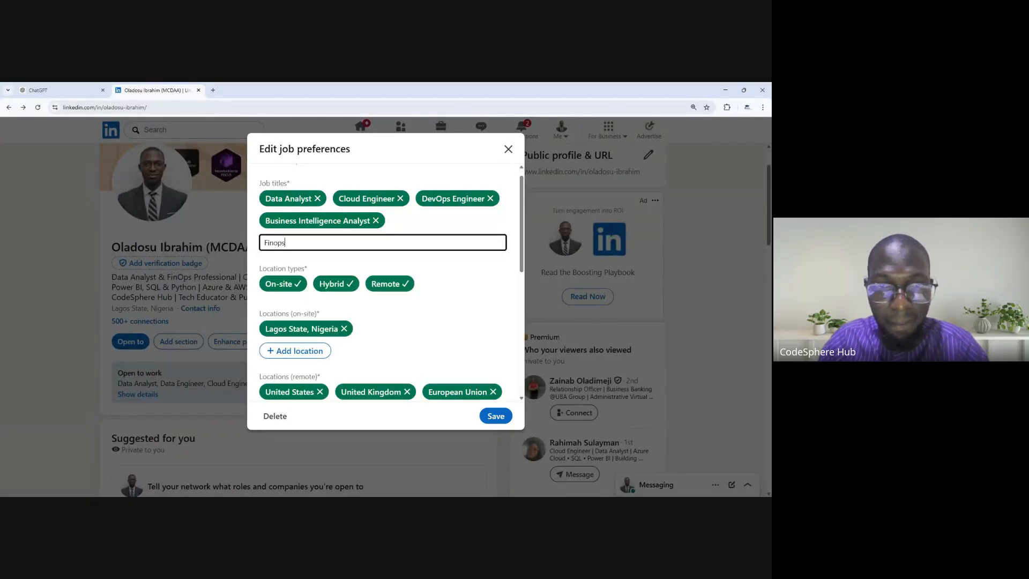
key(BackSpace)
key(BackSpace)
key(BackSpace)
key(BackSpace)
key(BackSpace)
key(BackSpace)
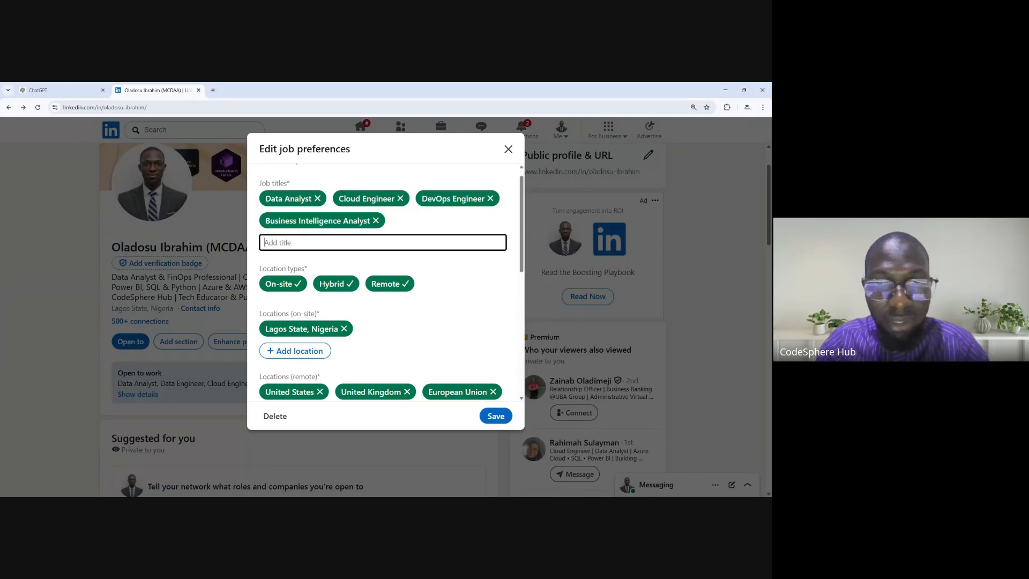
- Leave the new job title empty and review the on-site and remote locations, start date and employment types
click(409, 223)
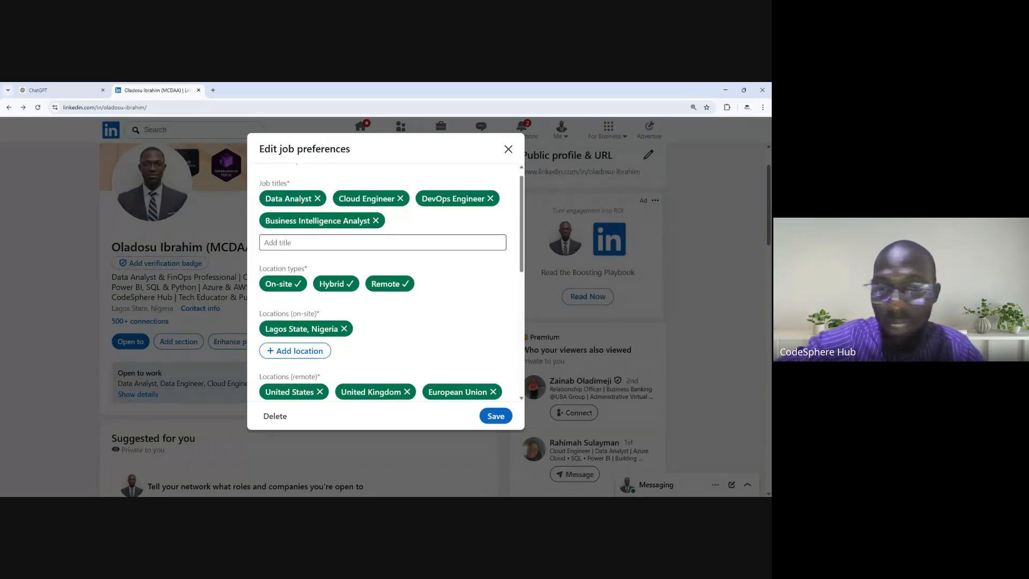
scroll(386, 282, down, 1)
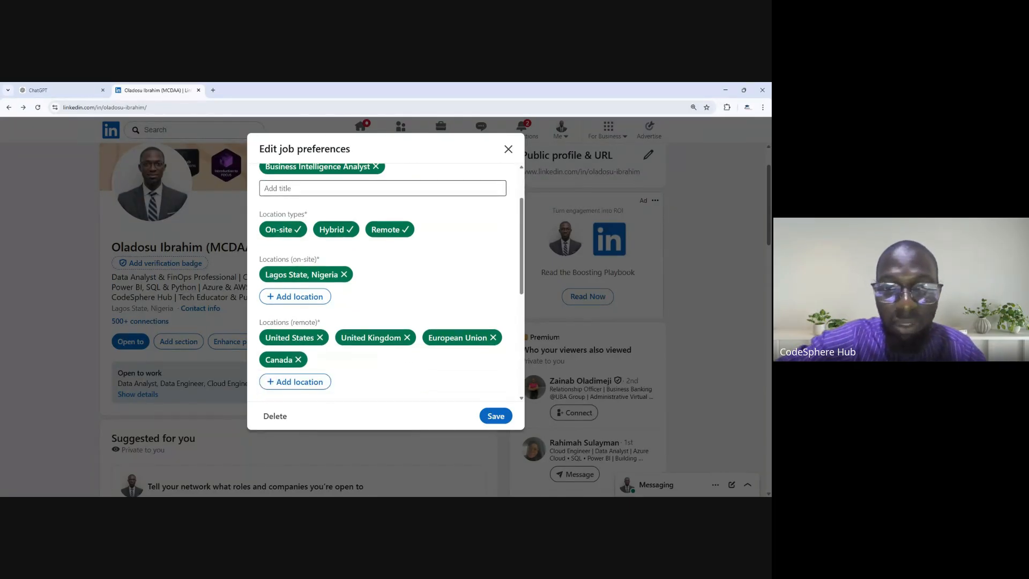
scroll(385, 282, down, 2)
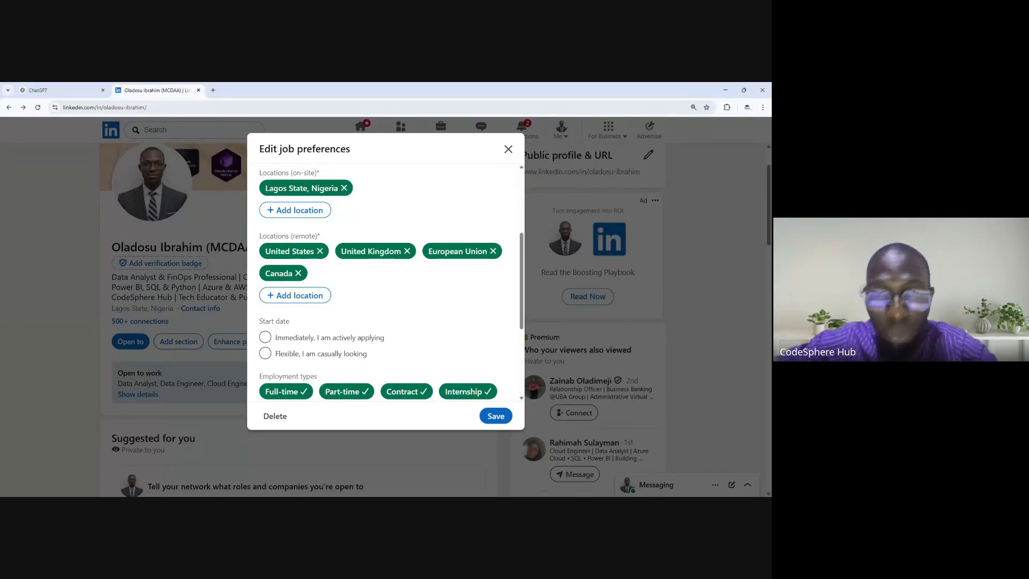
- Set the Open to work visibility to All LinkedIn members and save the job preferences
scroll(386, 282, down, 2)
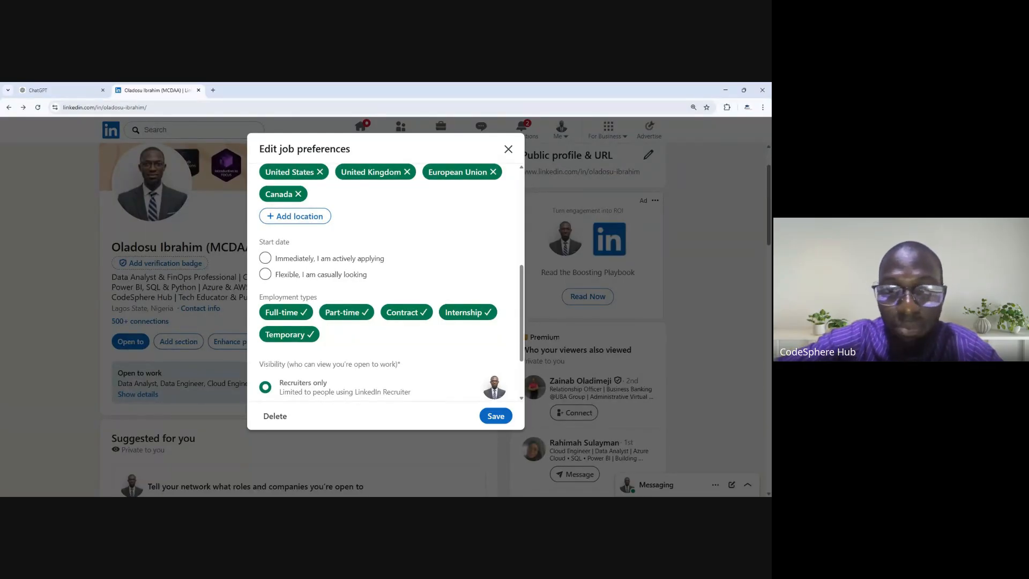
scroll(386, 282, down, 2)
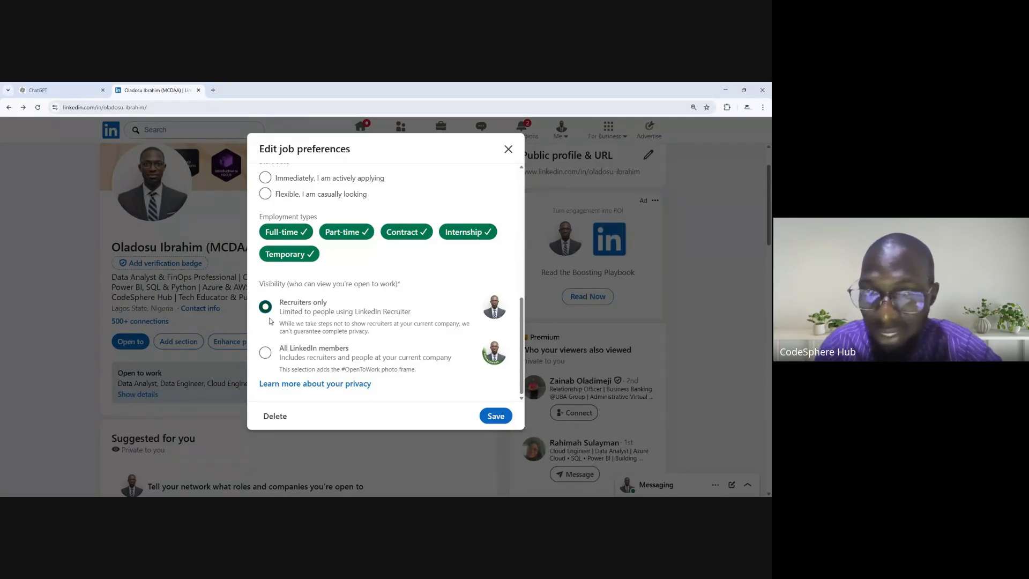
click(265, 354)
click(496, 416)
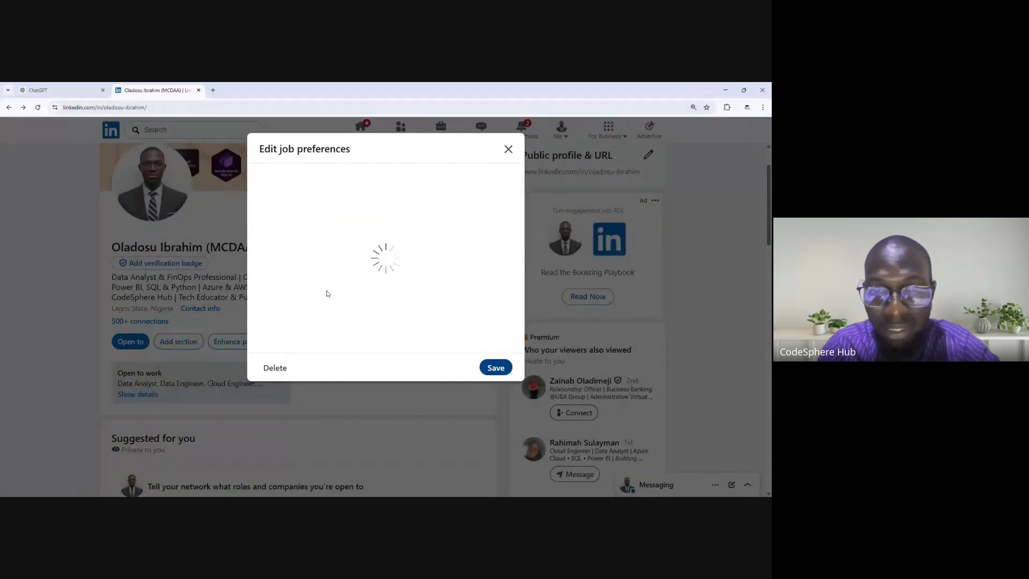
click(459, 422)
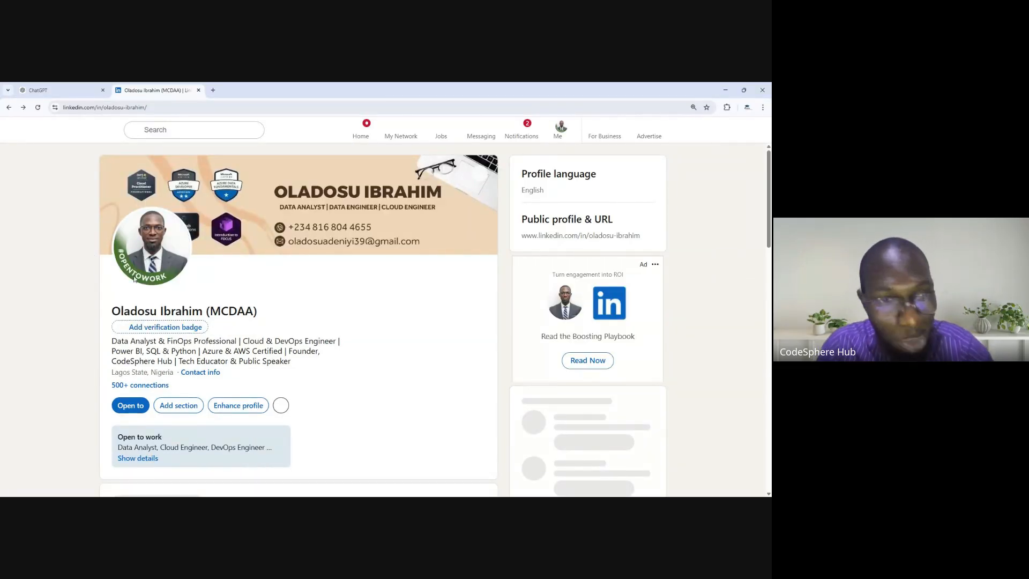
- Reopen the Open to work job preferences, set the visibility to Recruiters only and save them
scroll(91, 254, down, 2)
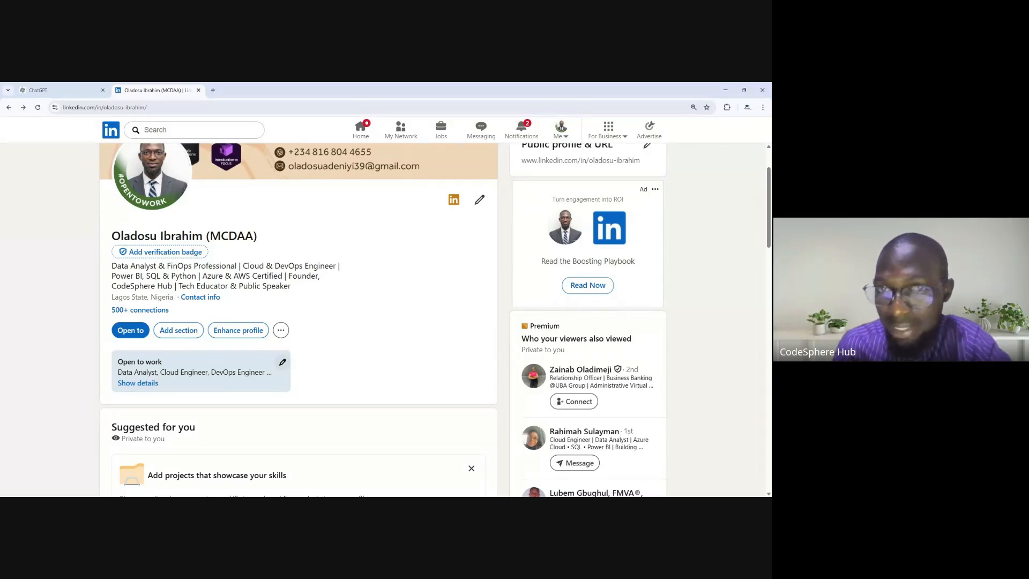
click(282, 363)
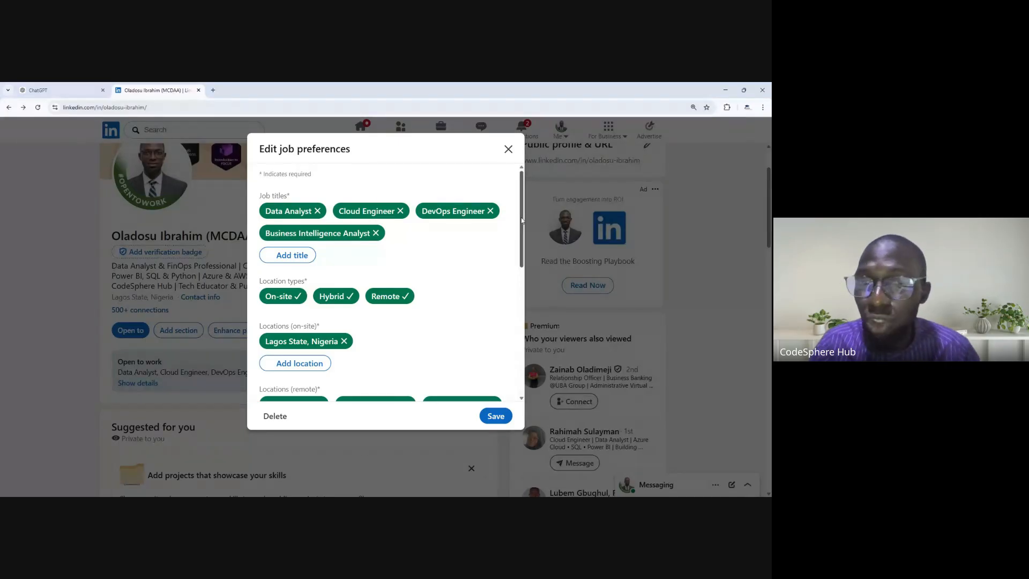
scroll(277, 308, down, 10)
click(276, 309)
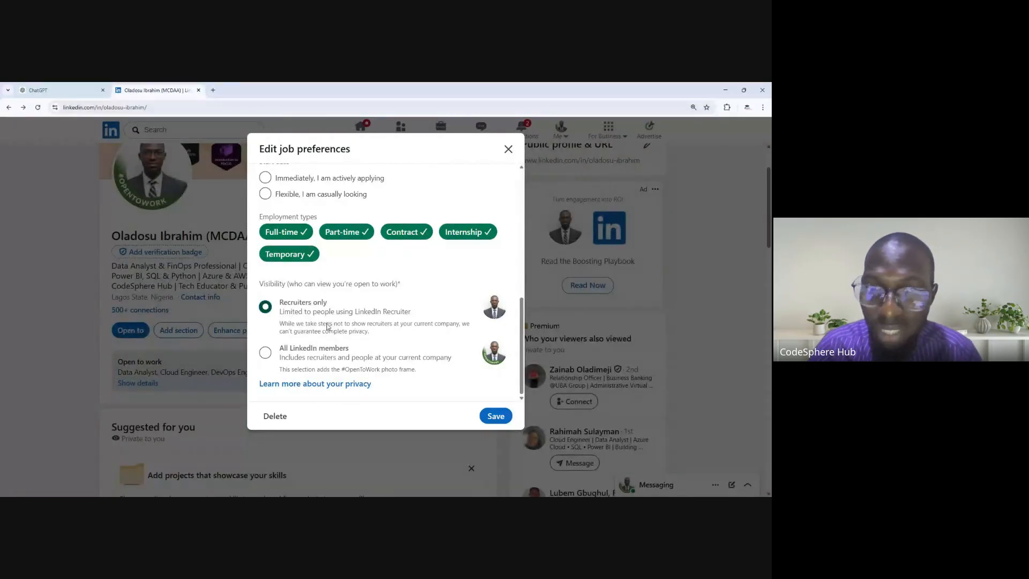
click(496, 418)
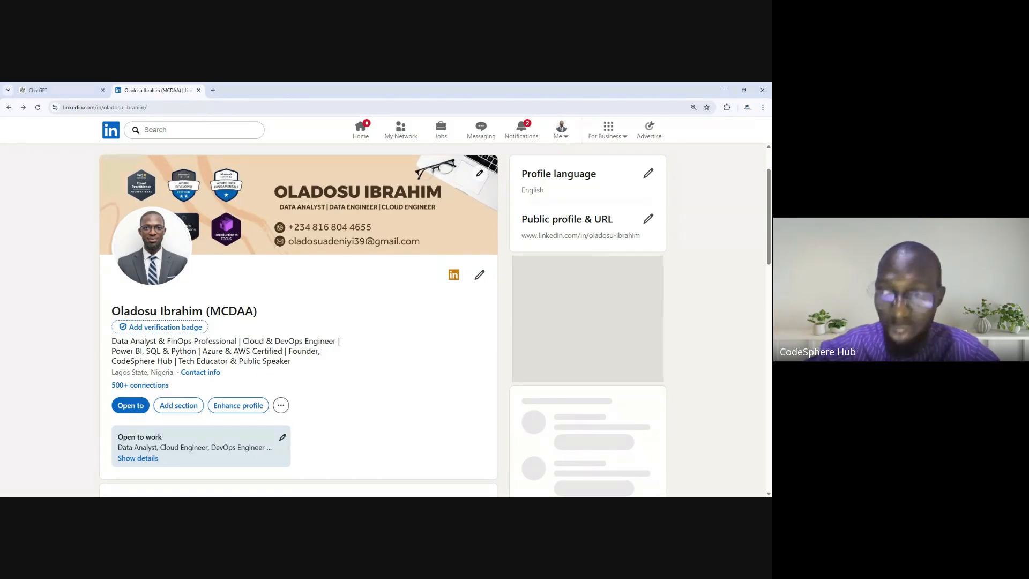
scroll(382, 321, down, 3)
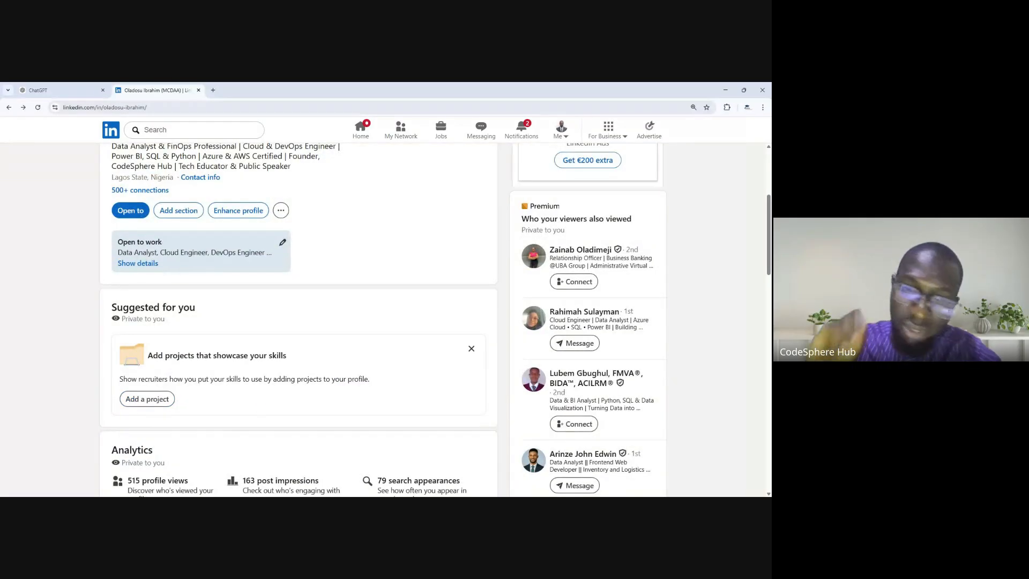
- Open the notified post about getting data from multiple sources in Power BI and read its text, image and reactions
click(521, 127)
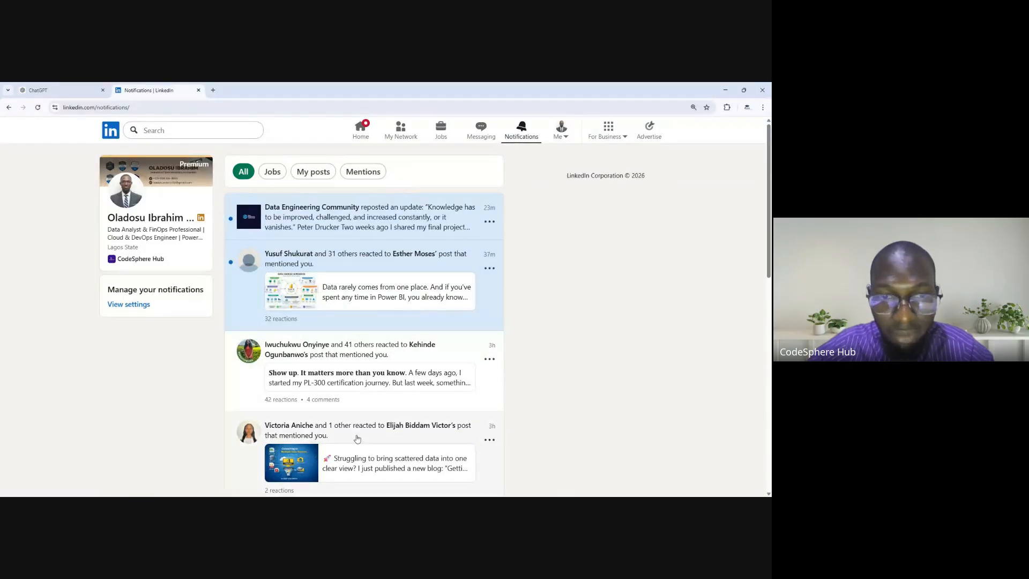
scroll(388, 347, down, 2)
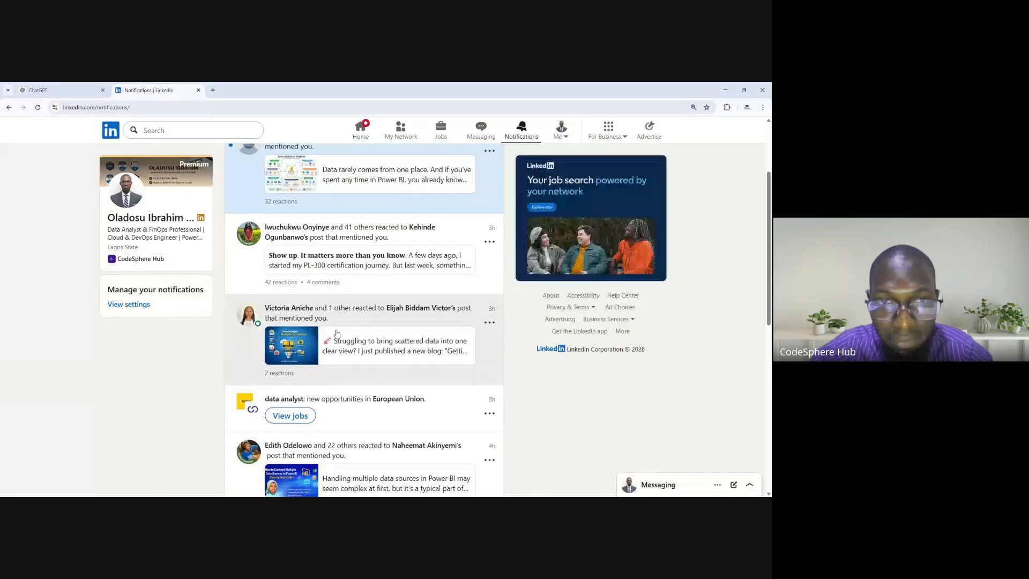
click(328, 319)
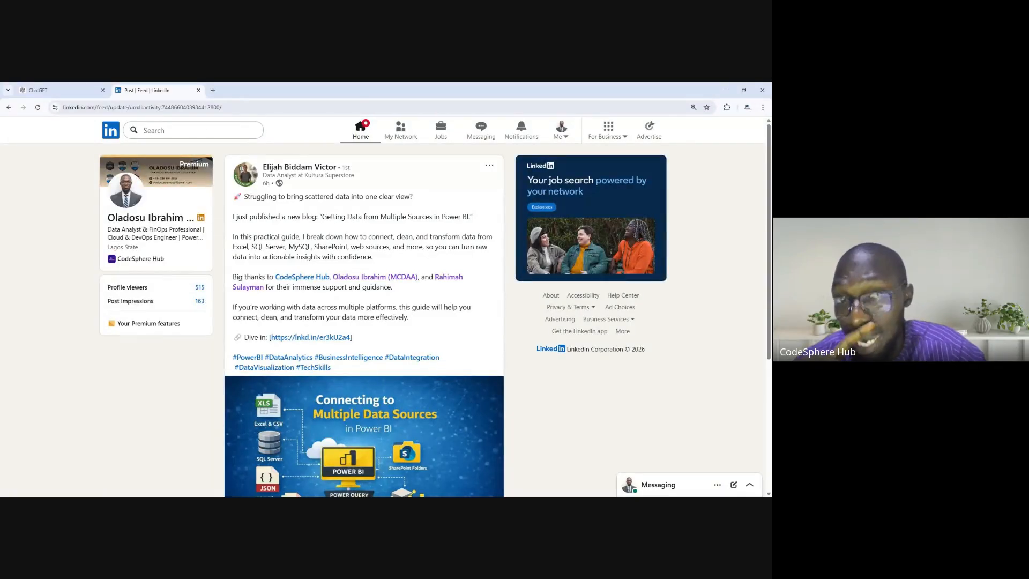
scroll(364, 321, down, 2)
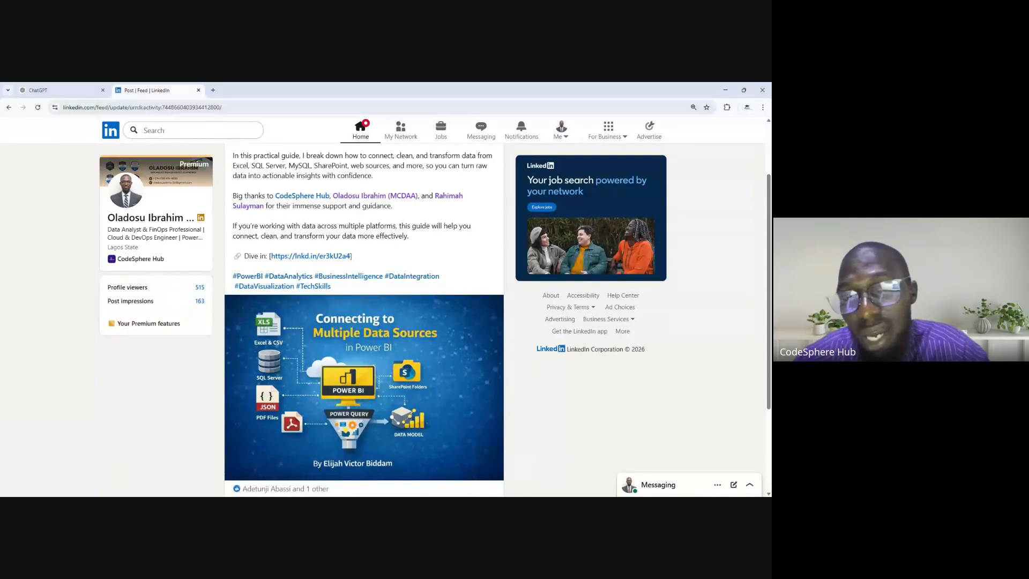
scroll(364, 322, down, 1)
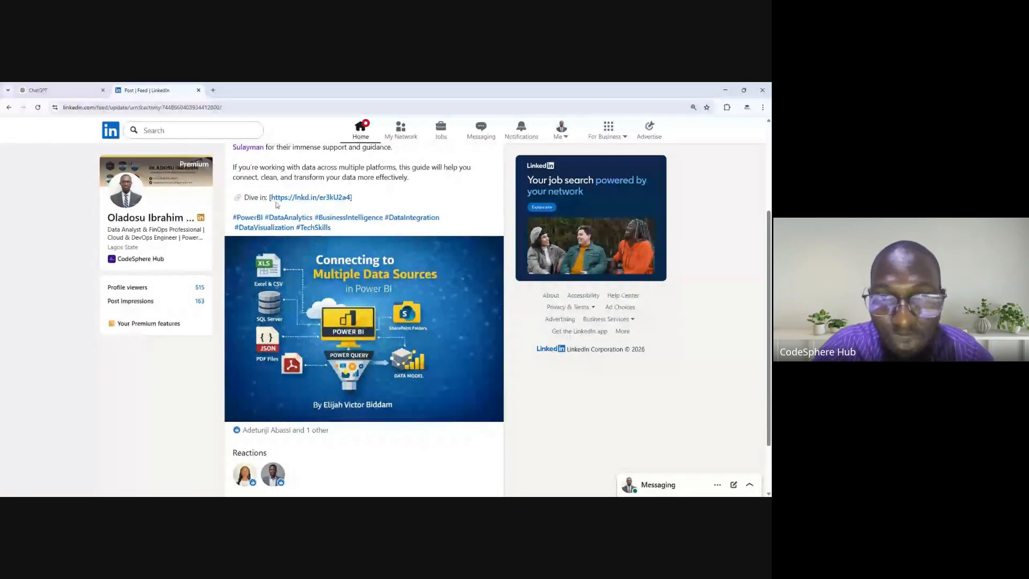
scroll(489, 443, up, 2)
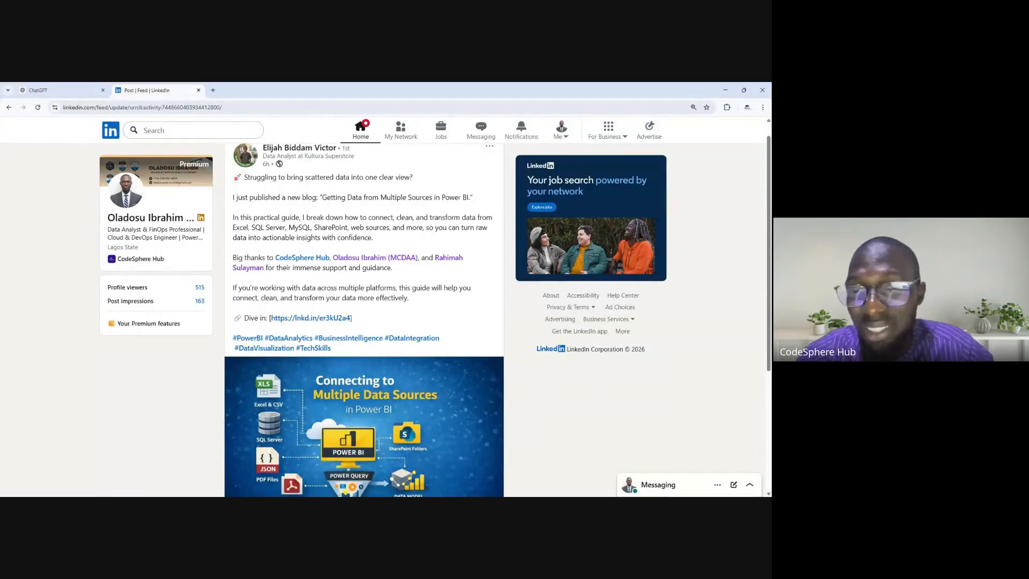
scroll(364, 321, down, 2)
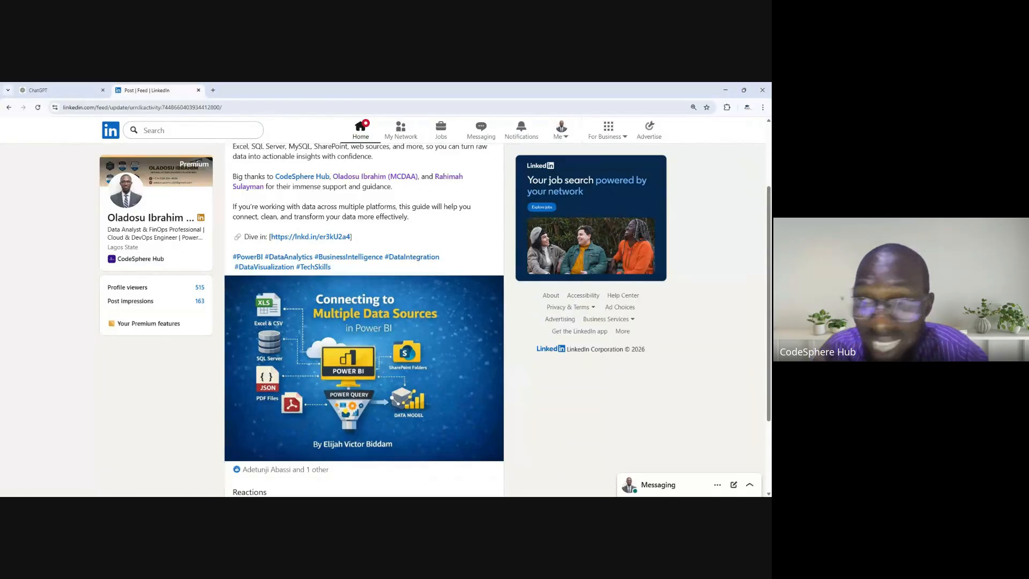
scroll(501, 418, down, 1)
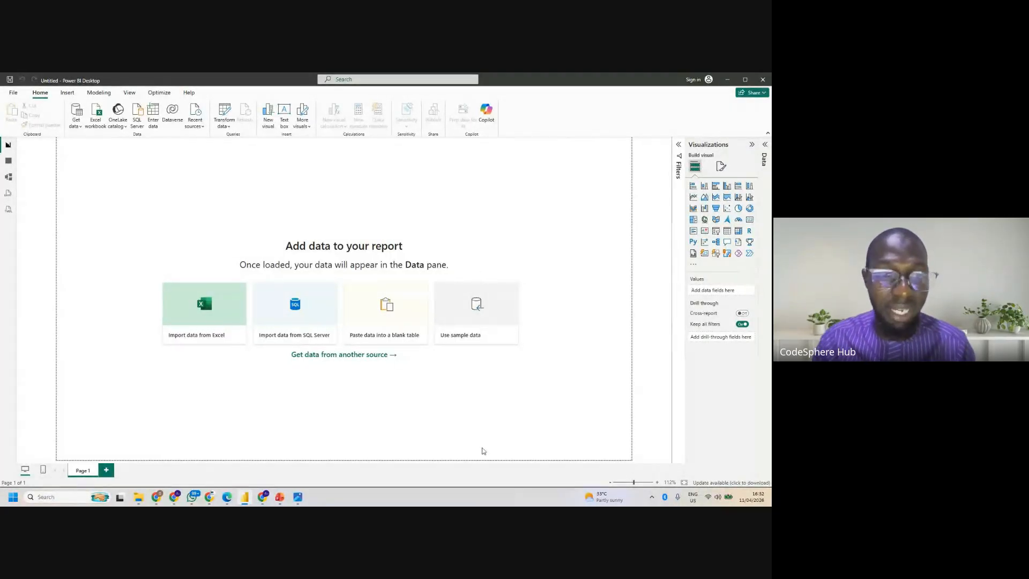
- Switch to the Google Meet call to check it and return to Power BI Desktop
mouse_move(174, 497)
click(135, 469)
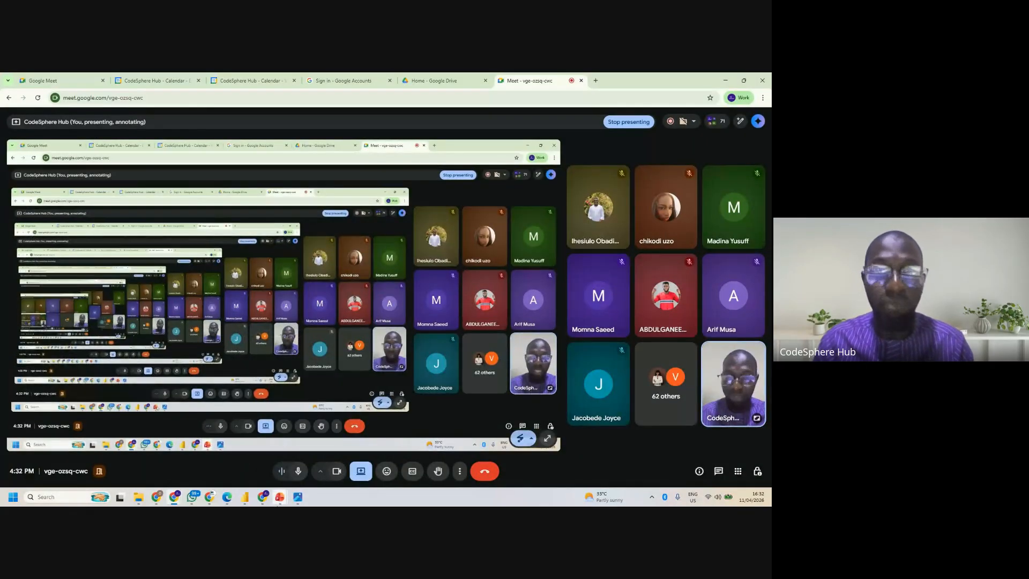
mouse_move(243, 500)
click(244, 453)
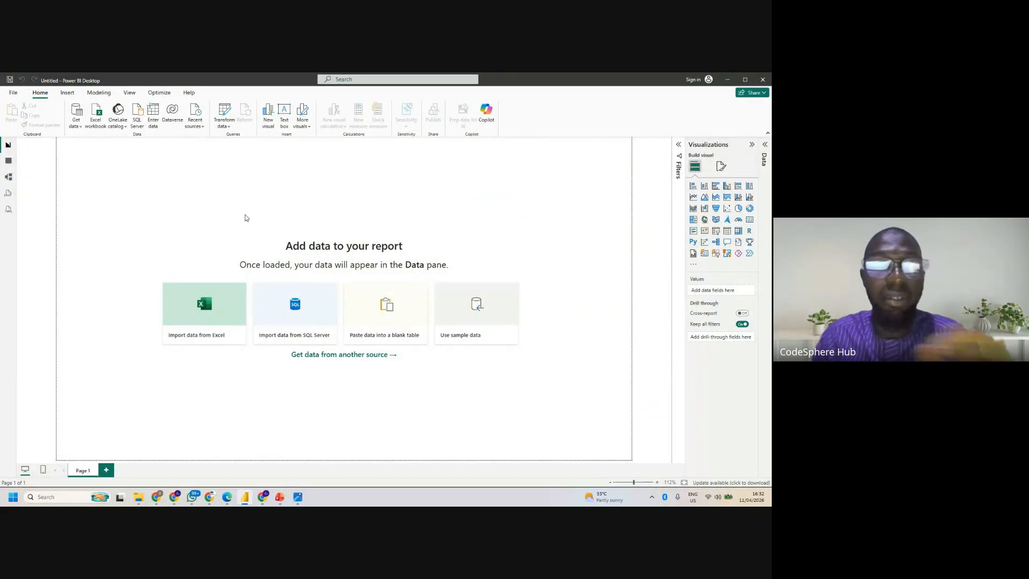
- Open the Power Query Editor for the blank report to transform data
click(230, 127)
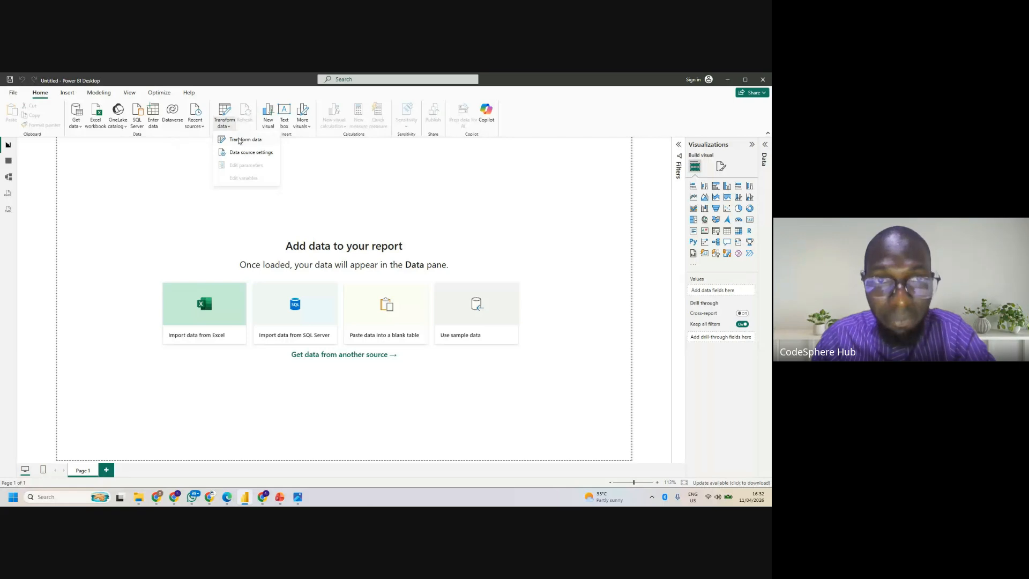
click(230, 127)
click(230, 129)
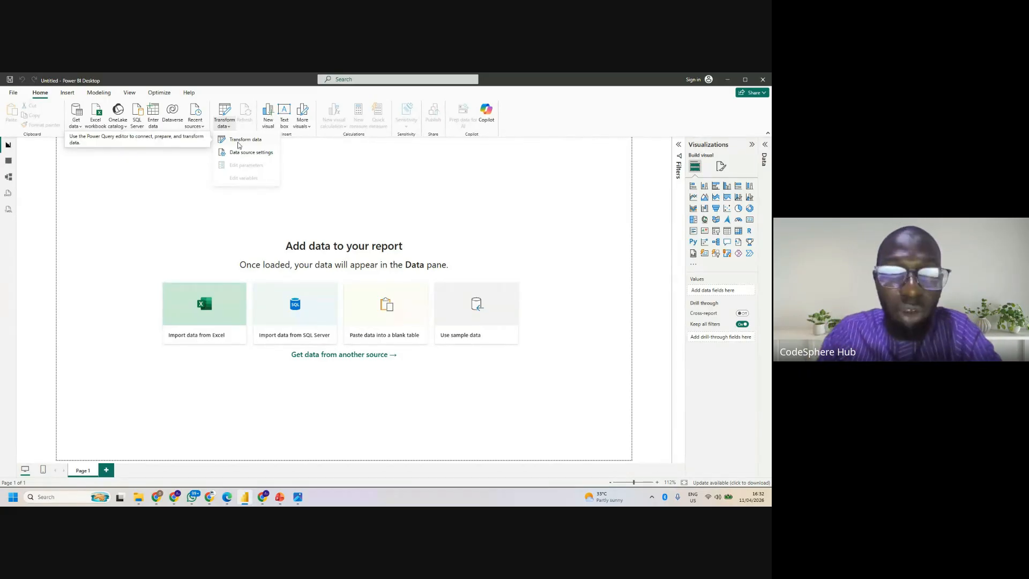
click(239, 143)
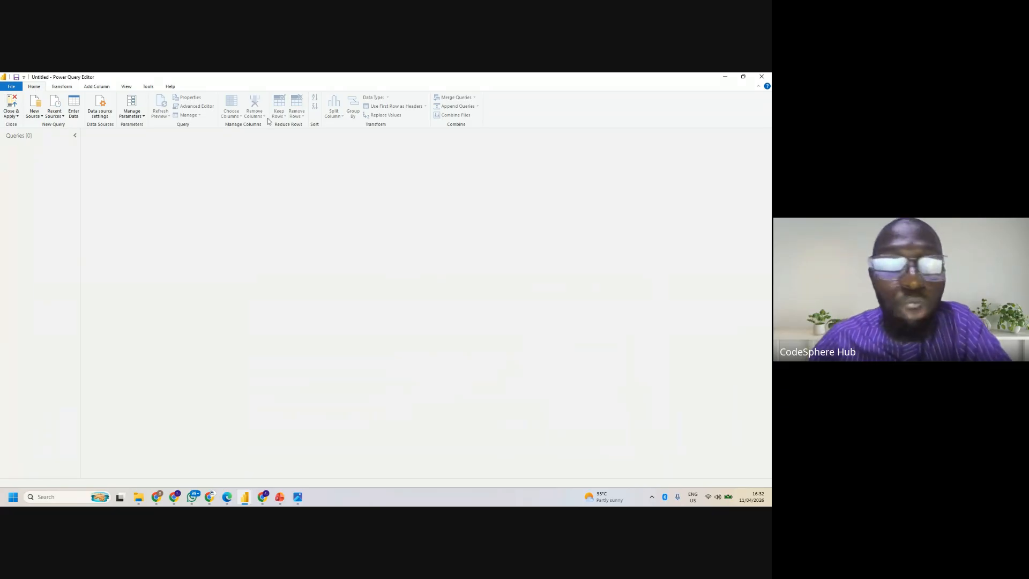
- Start a new Text/CSV source and browse to the Data Cleaning folder inside PL-300 Program Datasets in Downloads
click(32, 115)
click(31, 190)
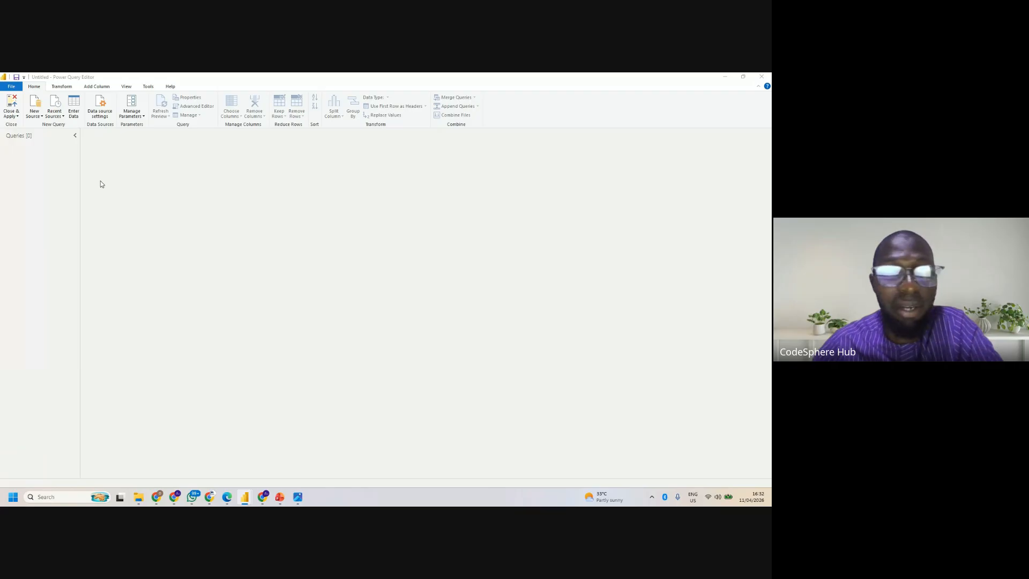
click(41, 117)
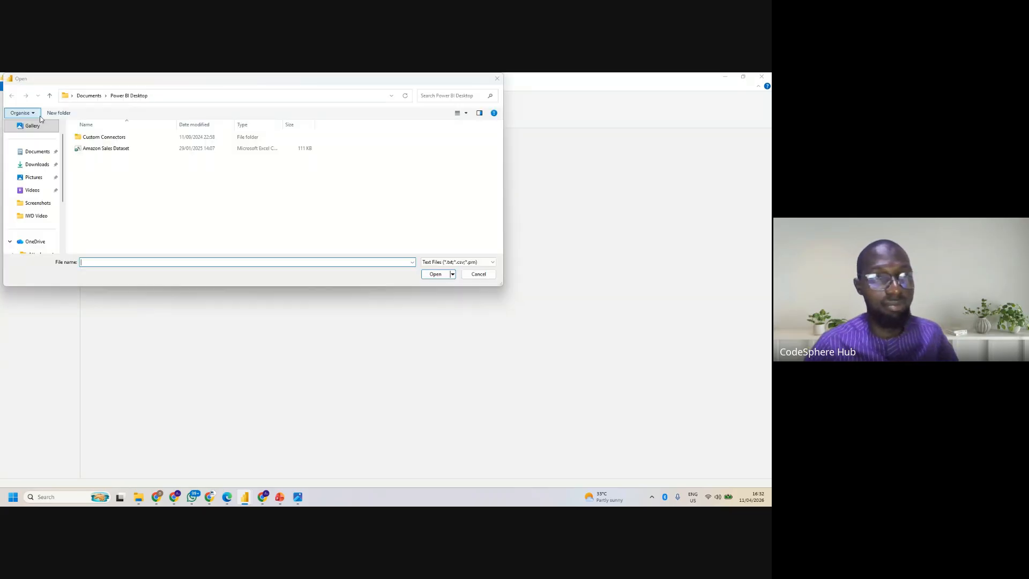
click(43, 164)
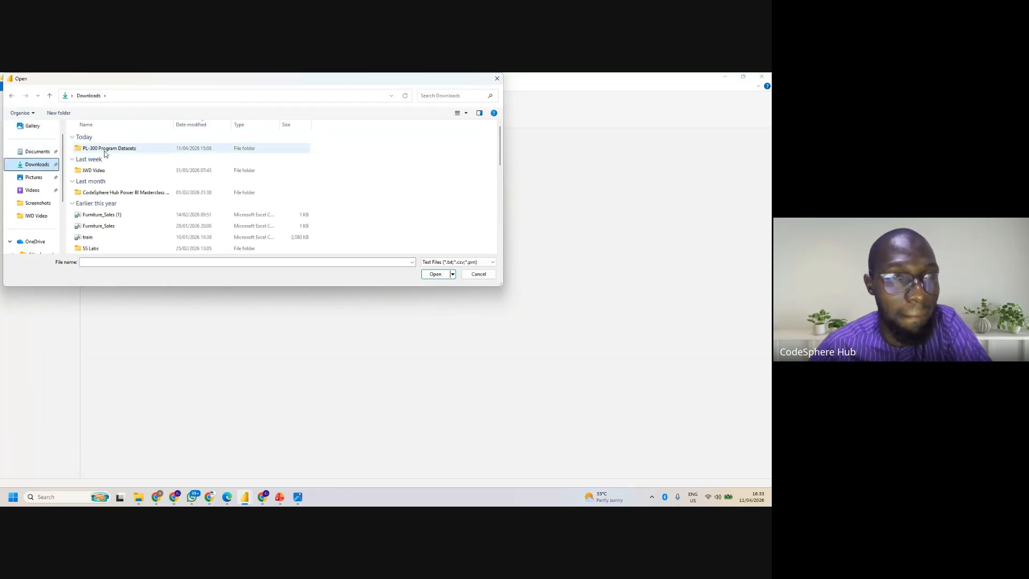
double_click(105, 152)
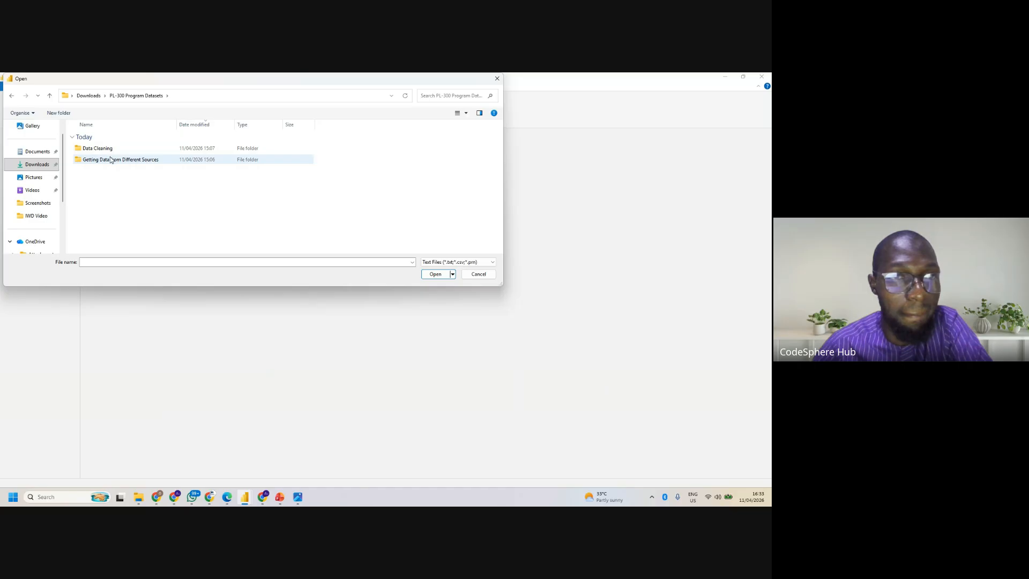
click(110, 151)
double_click(111, 151)
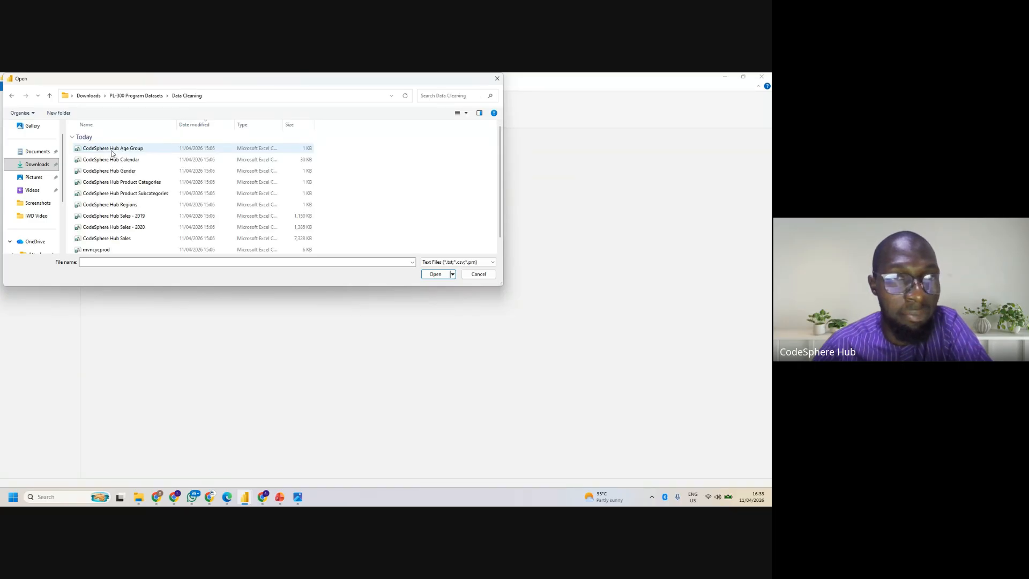
- Preview the CodeSphere Hub Age Group CSV file and cancel its import
click(112, 152)
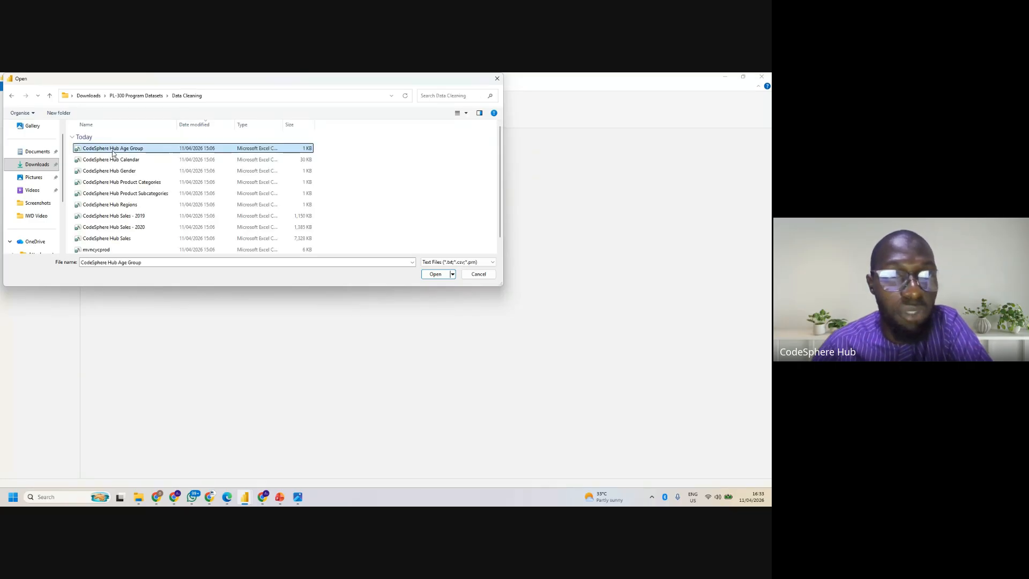
click(437, 277)
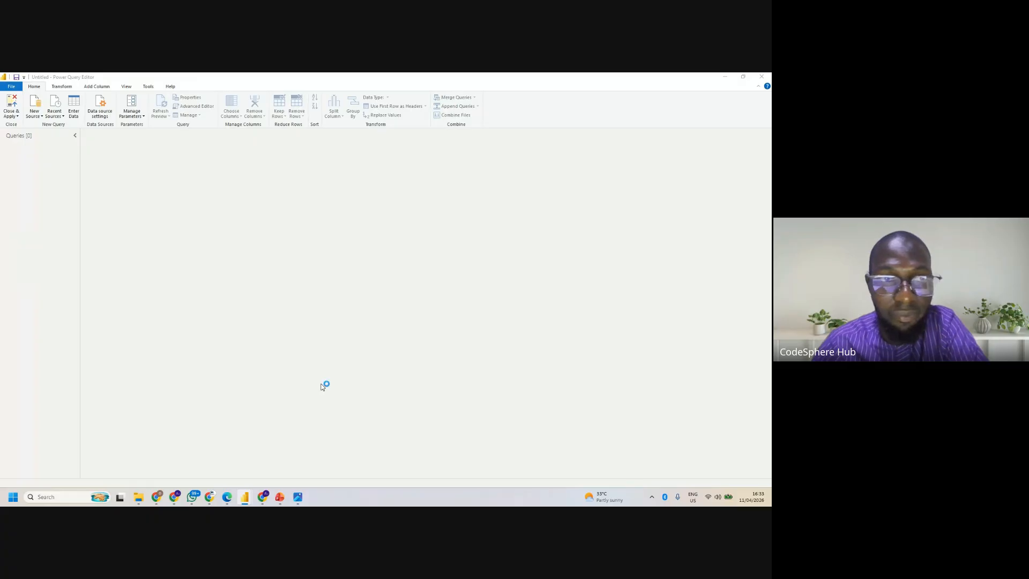
click(460, 300)
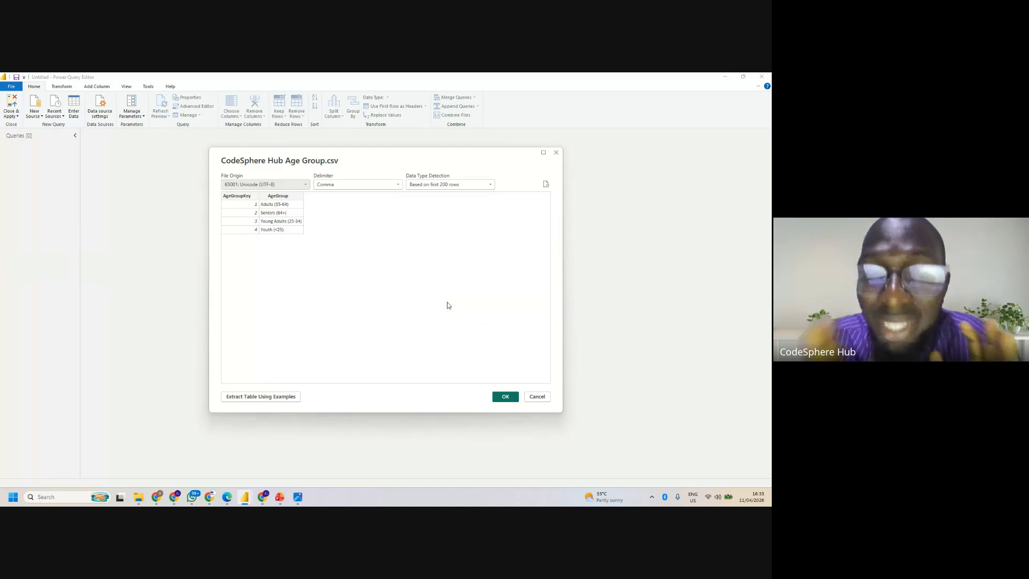
click(542, 399)
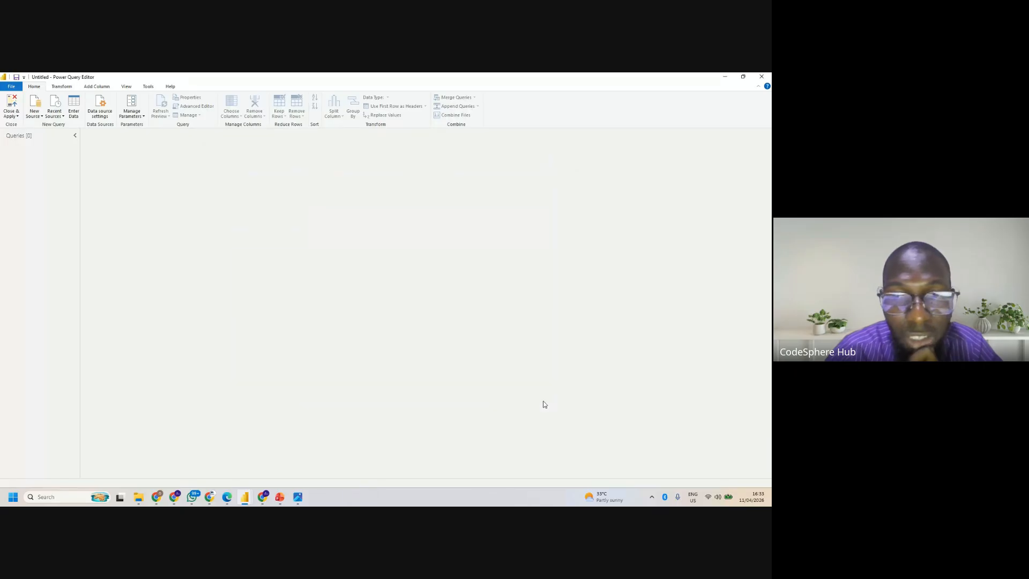
- Import the CodeSphere Hub Calendar CSV file as a new Text/CSV source from the Data Cleaning folder
click(34, 112)
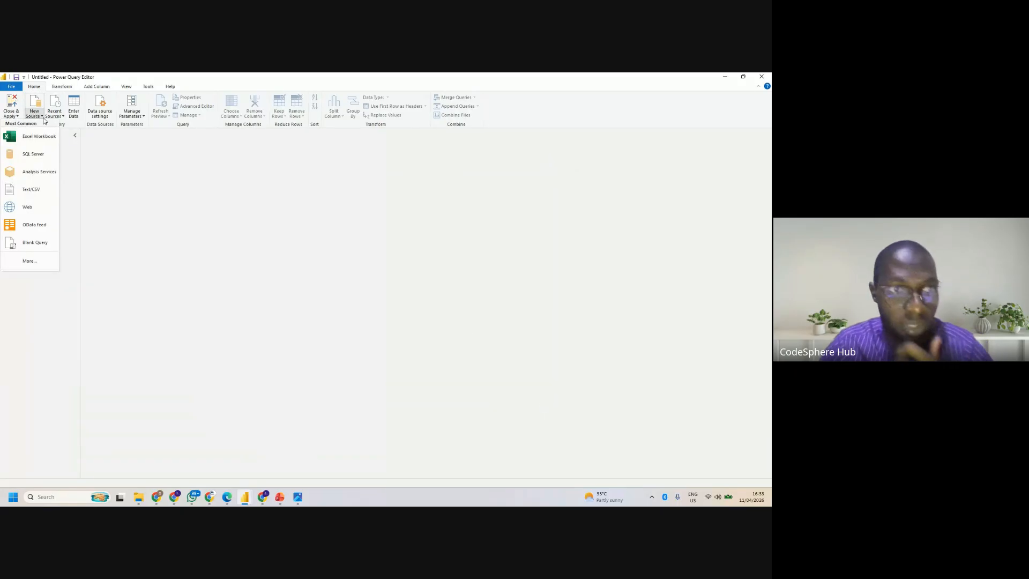
click(36, 194)
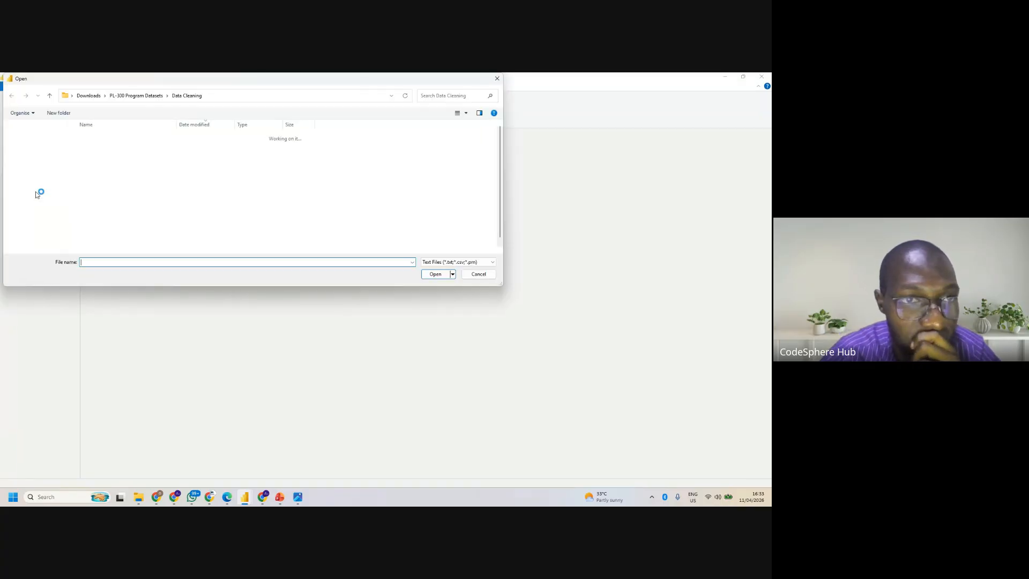
click(113, 160)
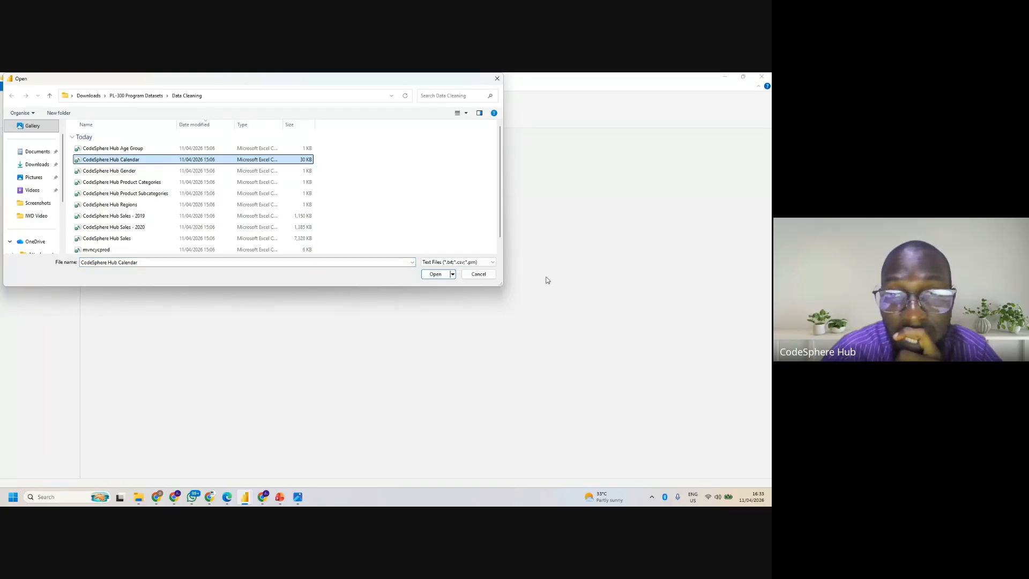
click(432, 276)
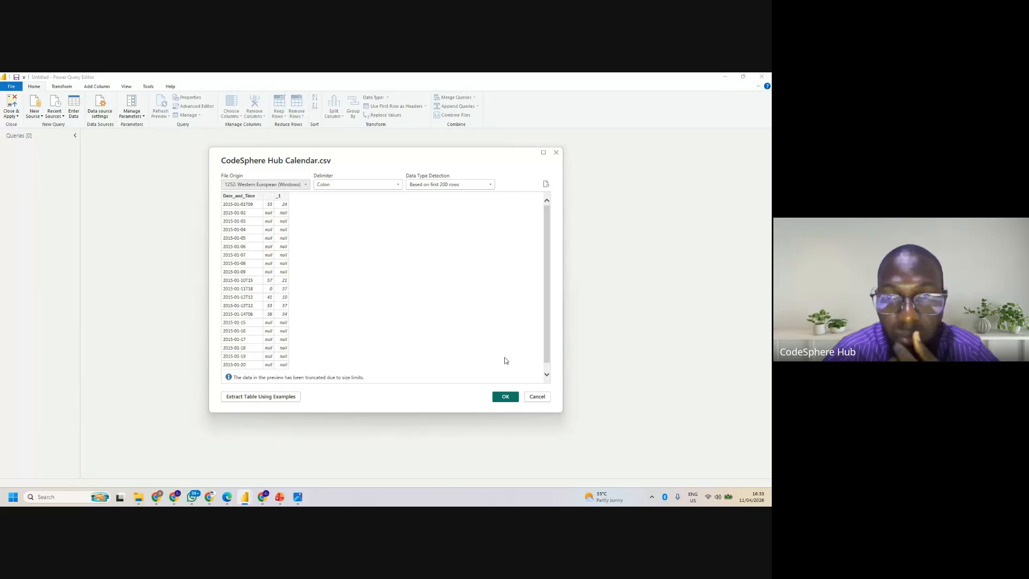
click(506, 397)
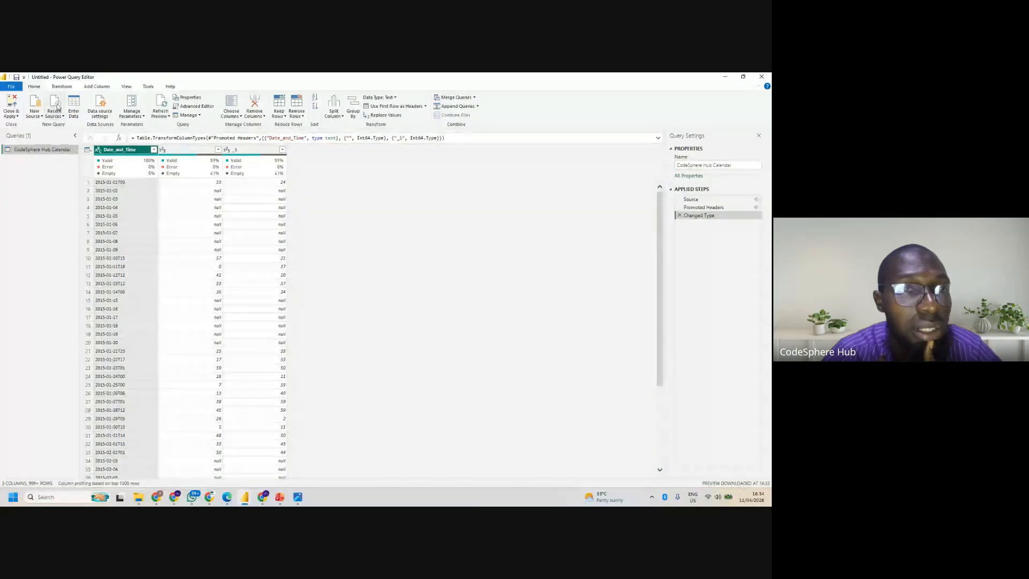
- Import the CodeSphere Hub Product Categories CSV file as another Text/CSV query
click(40, 117)
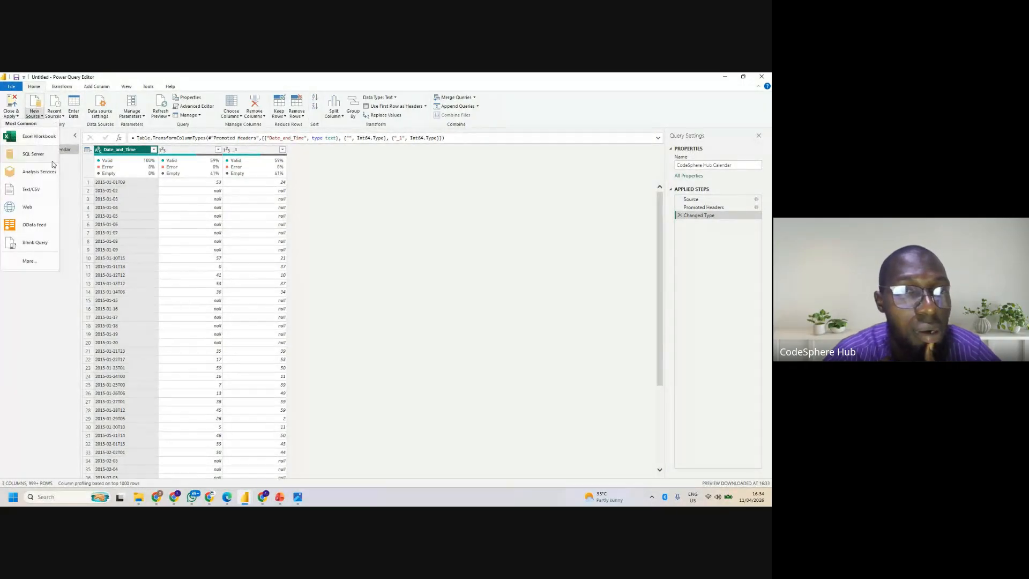
click(38, 195)
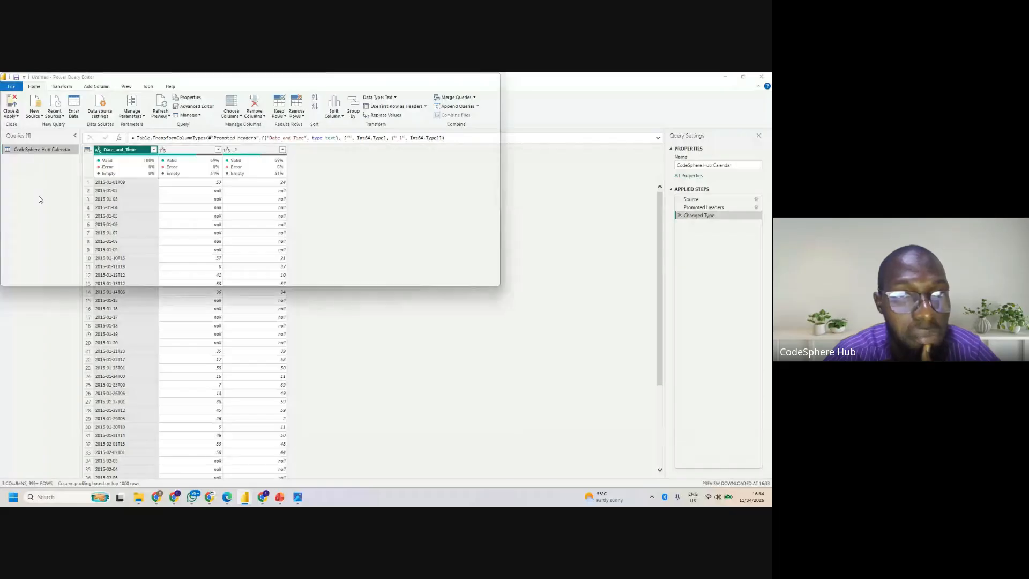
click(143, 183)
click(435, 274)
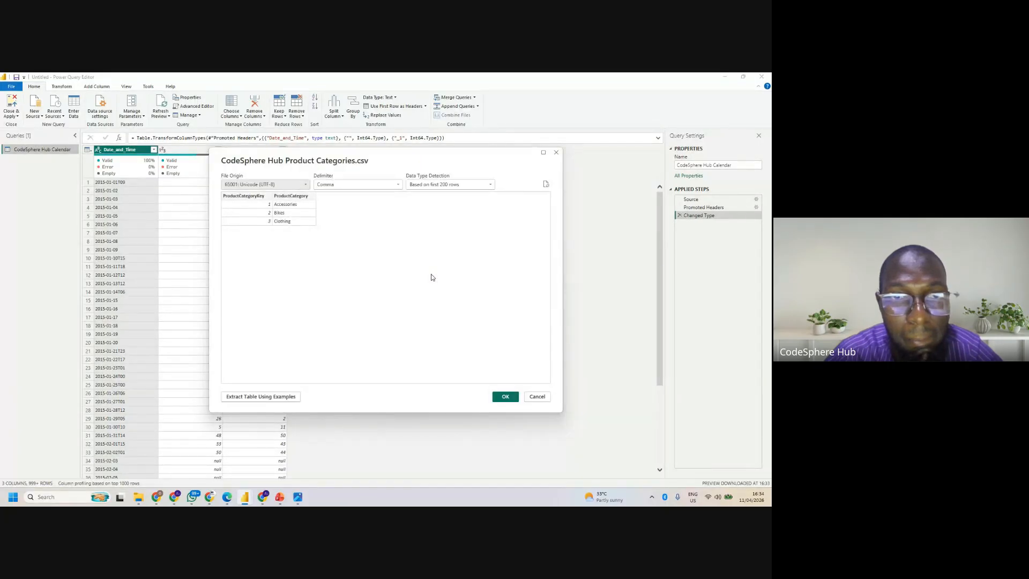
click(509, 397)
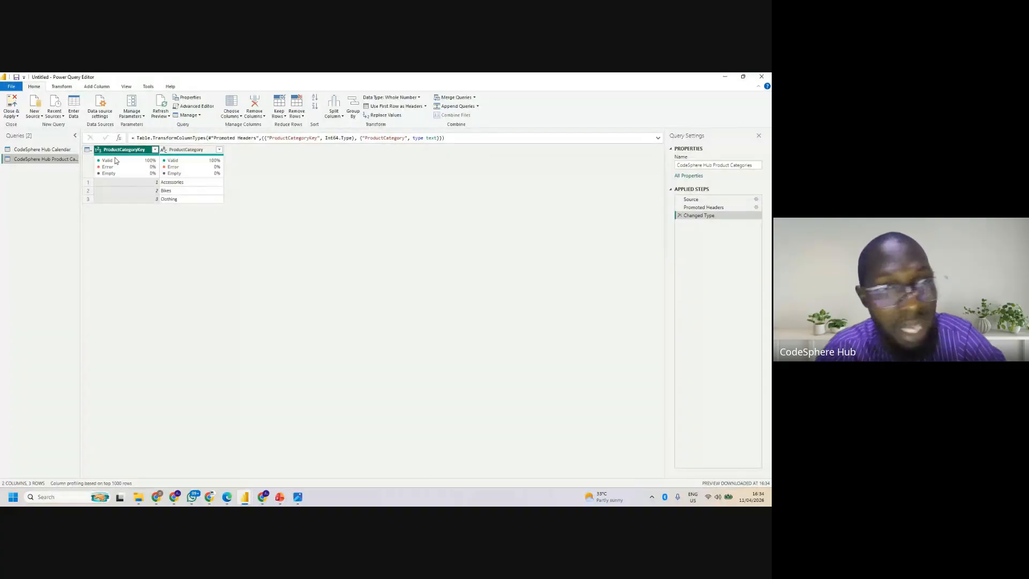
mouse_move(115, 161)
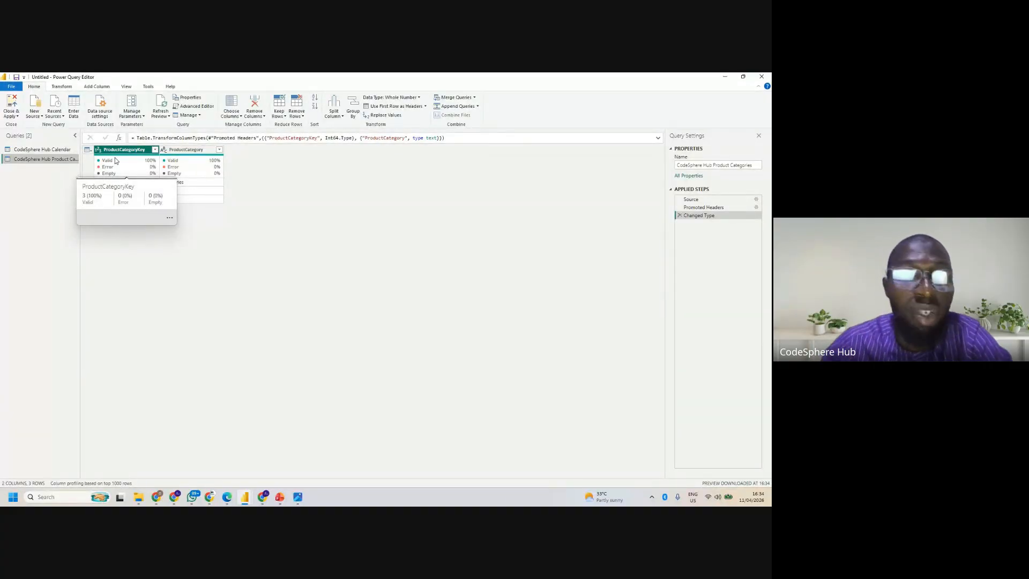
- Start another Text/CSV source and bring up the file selection for the Data Cleaning folder
click(42, 116)
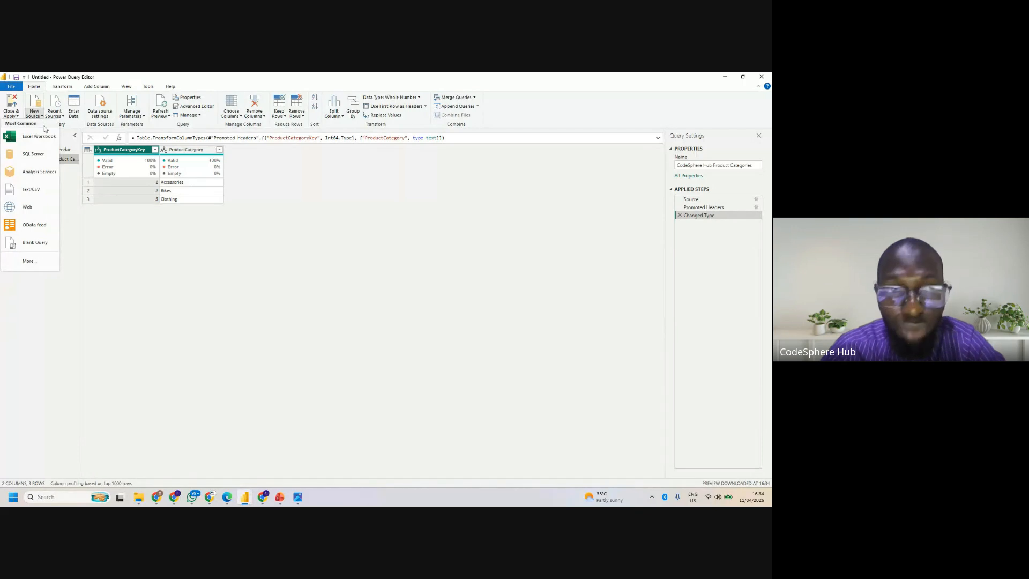
click(29, 189)
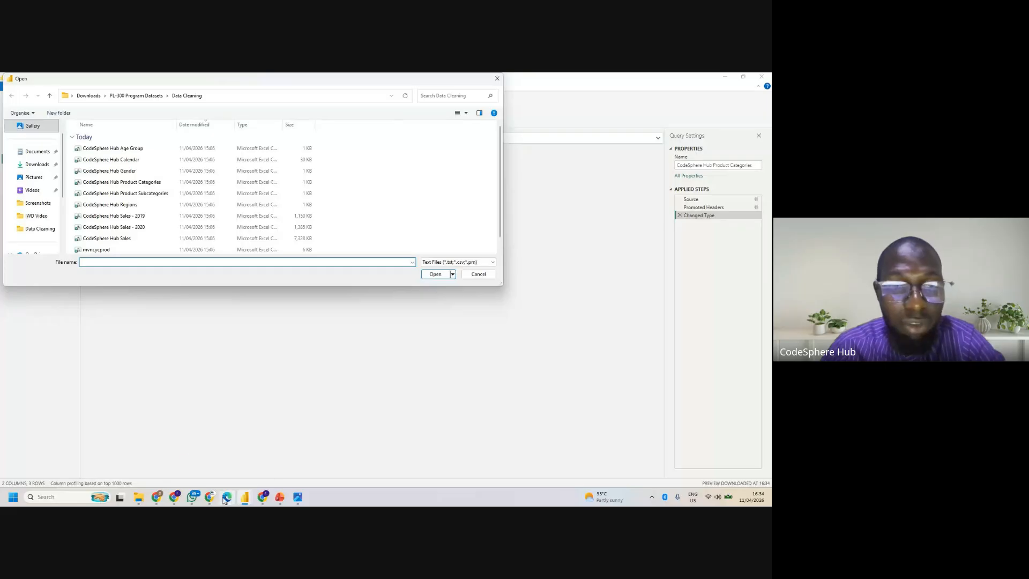
- Switch to Microsoft Edge and search the web for "WorldQuant Applied Data Science" in a new tab
mouse_move(227, 496)
click(225, 479)
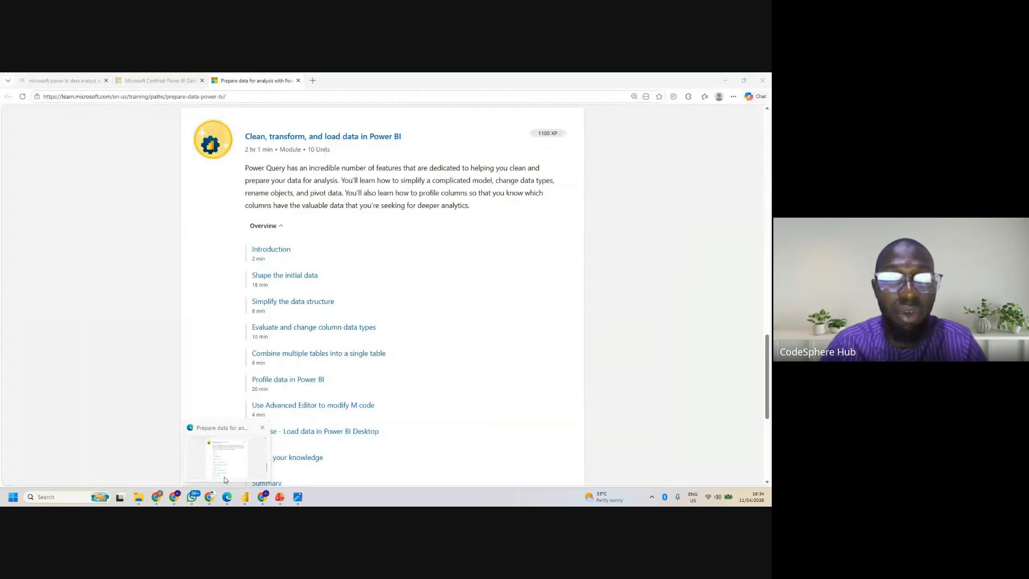
click(316, 81)
text(Wo)
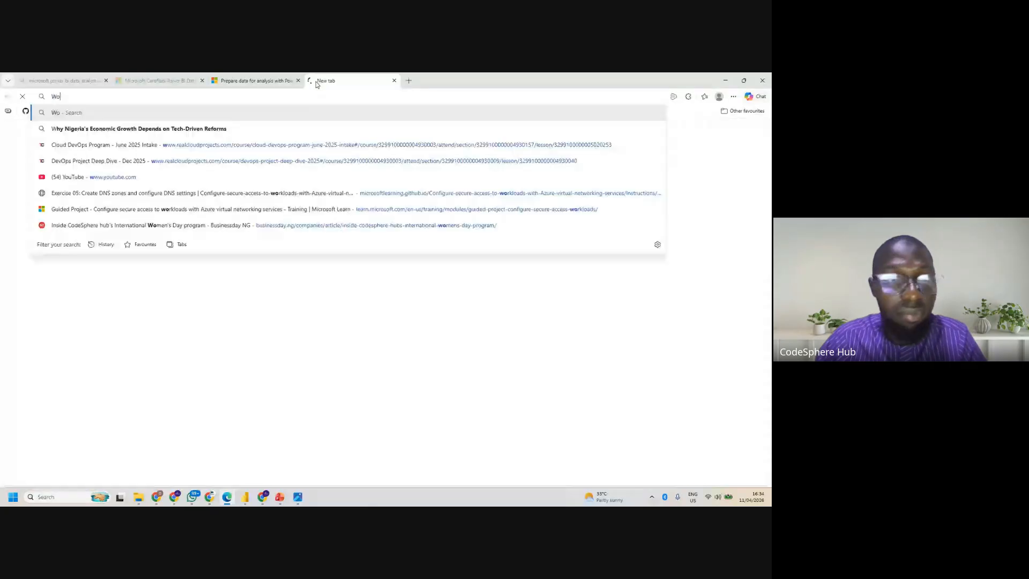
text(rld)
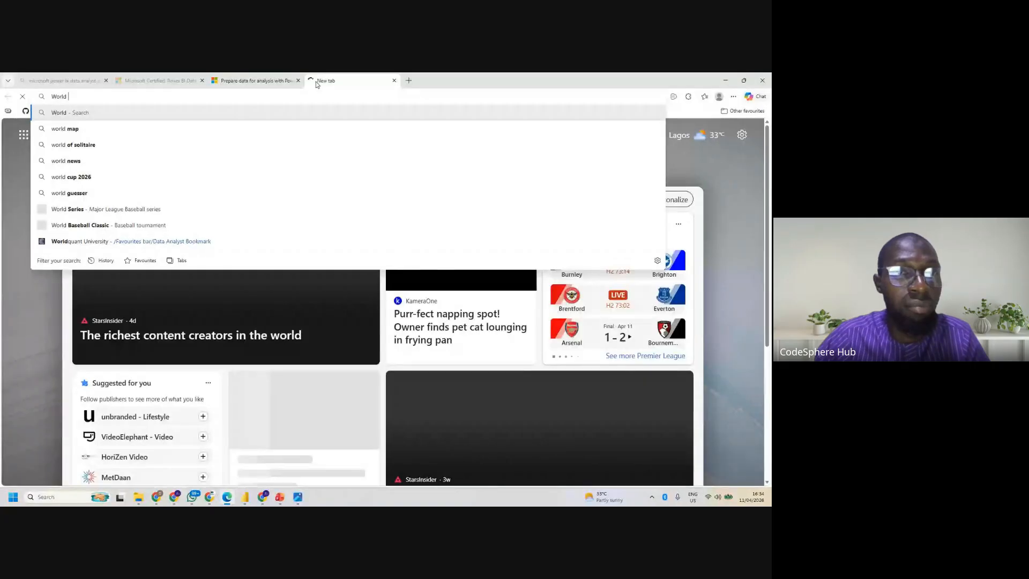
key(BackSpace)
text(Quant)
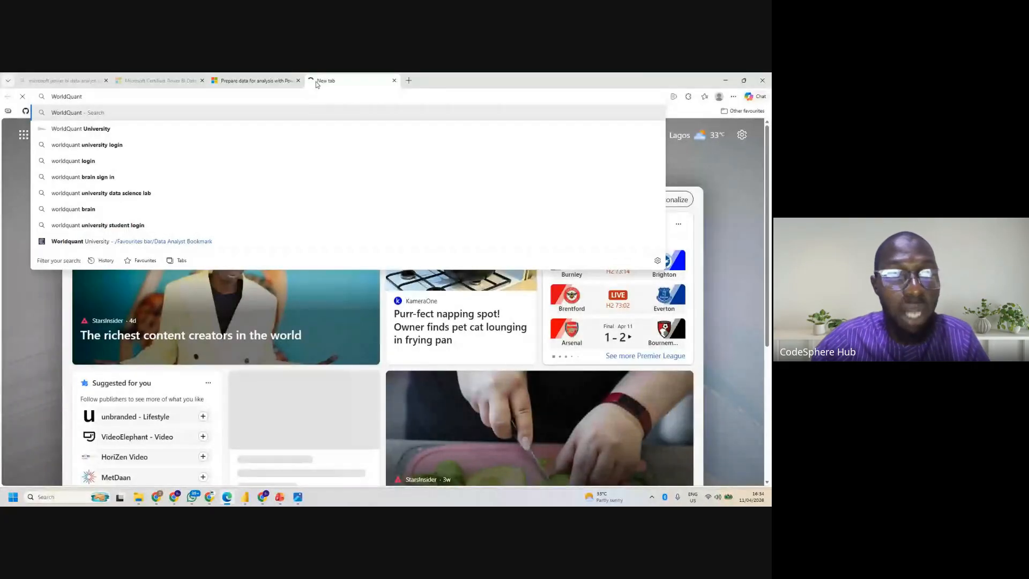
text( Applie)
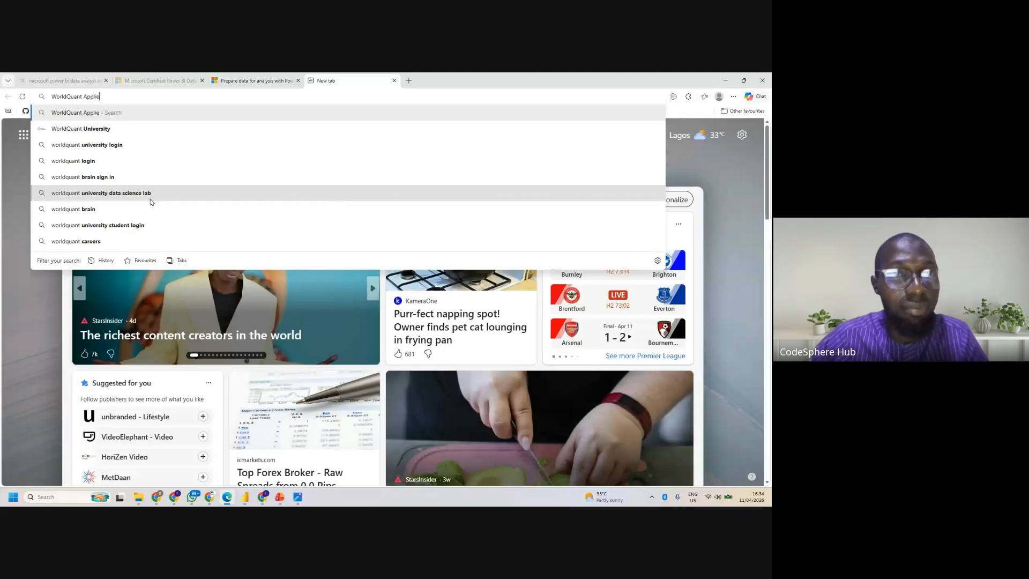
text(d Data )
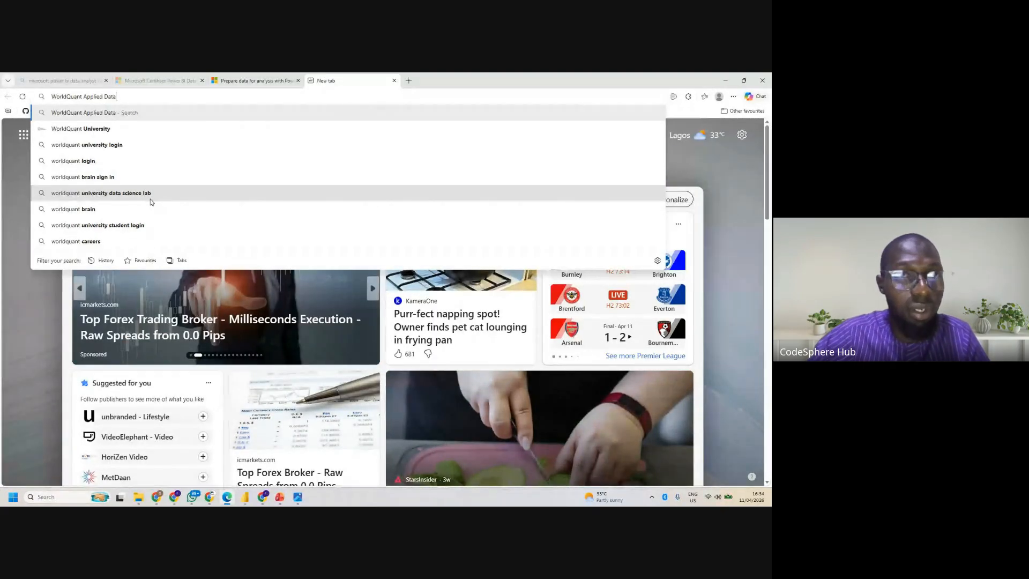
text(Science)
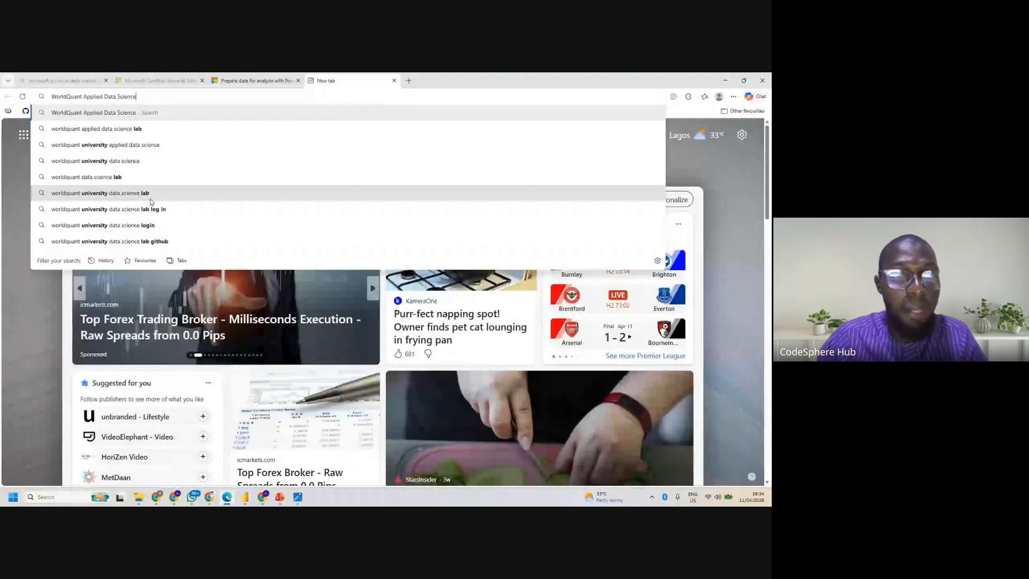
key(Return)
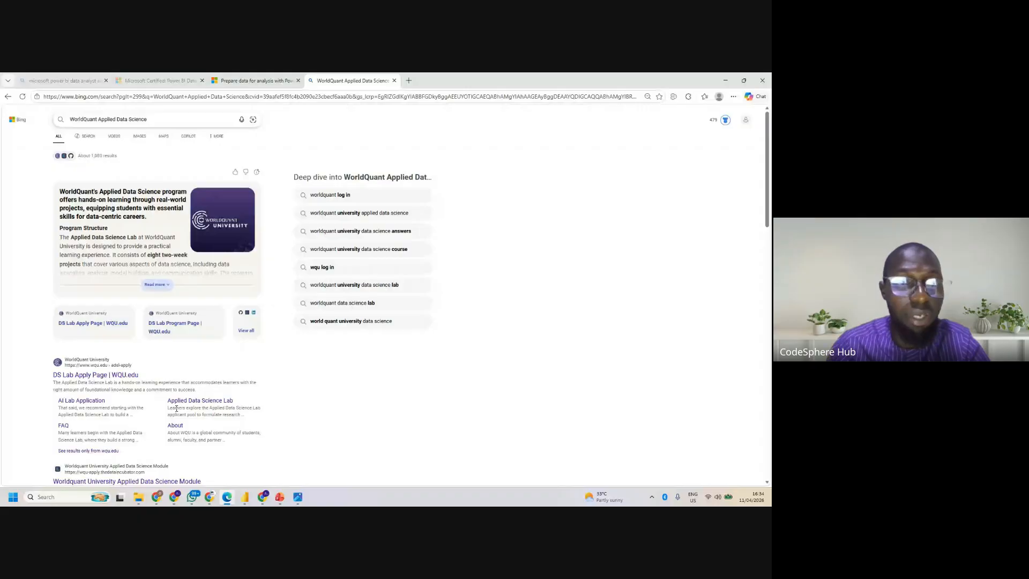
- Open the WQU.edu DS Lab Apply Page from the results and review its program requirements and frequently asked questions
scroll(177, 409, down, 3)
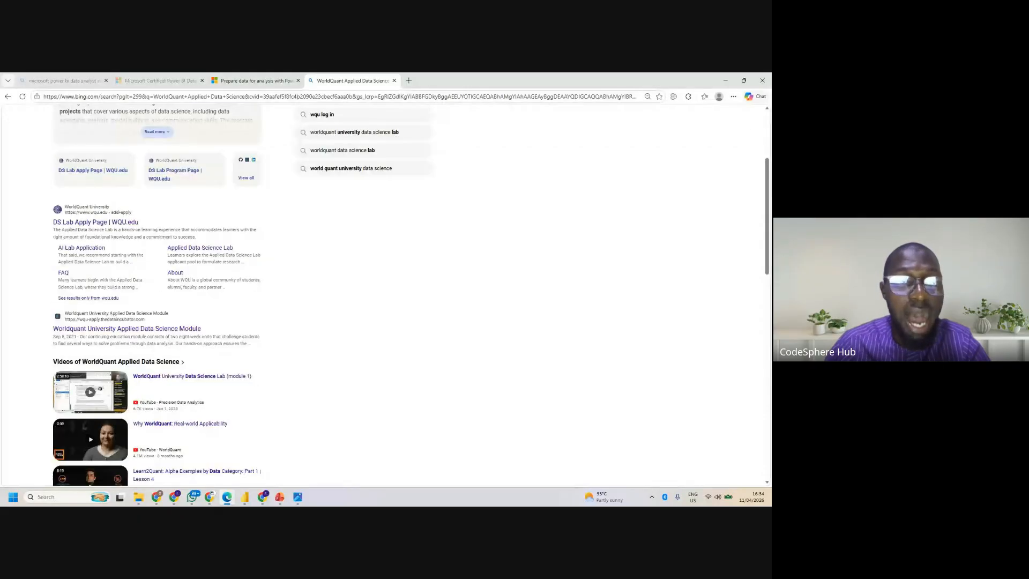
click(112, 212)
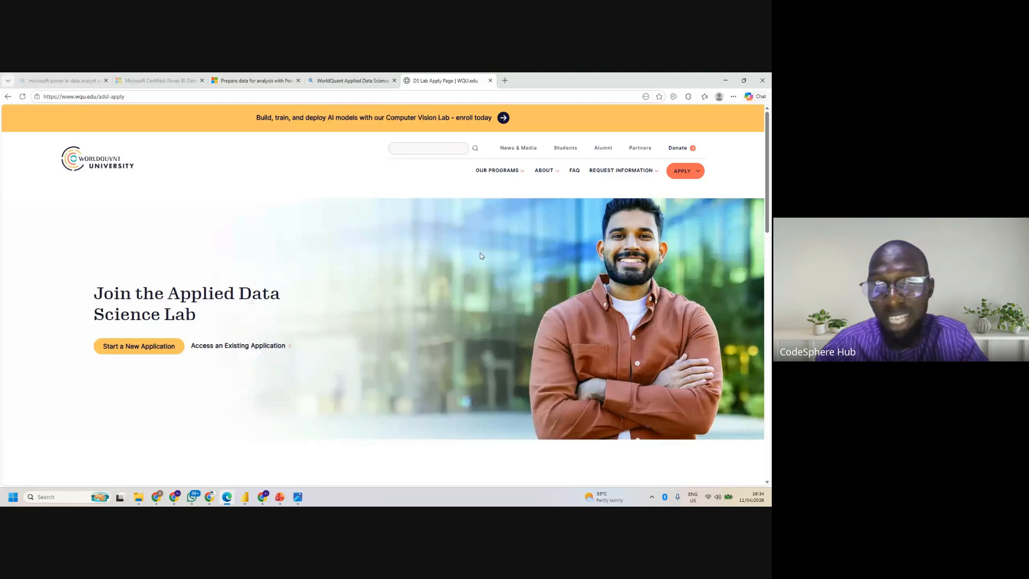
scroll(513, 276, down, 5)
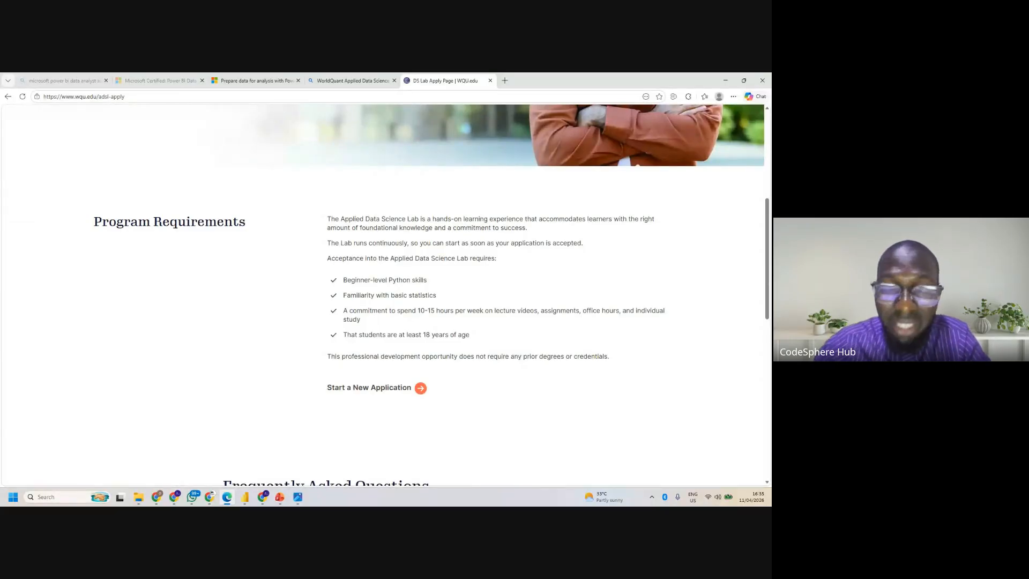
scroll(432, 295, down, 4)
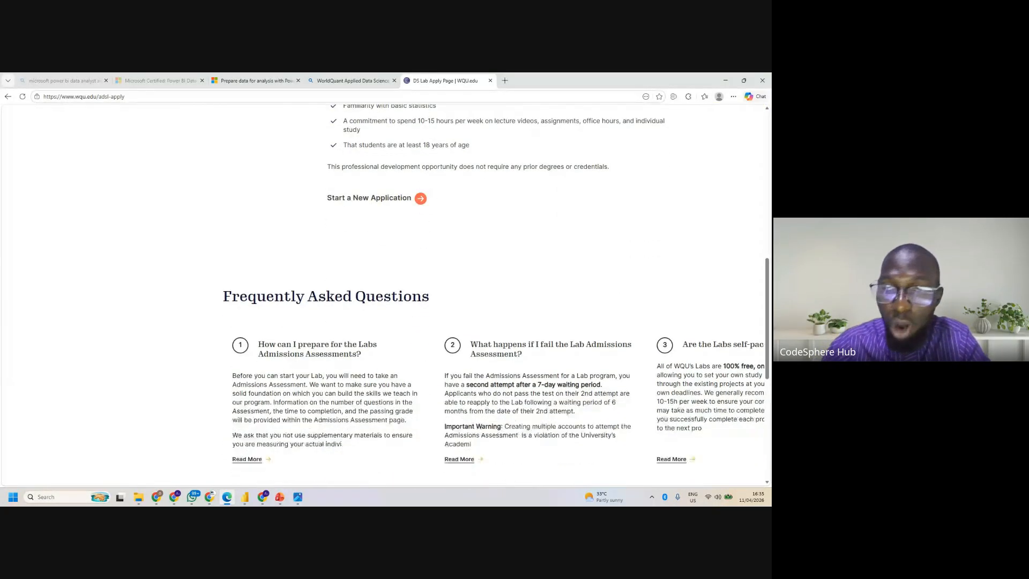
scroll(384, 295, up, 10)
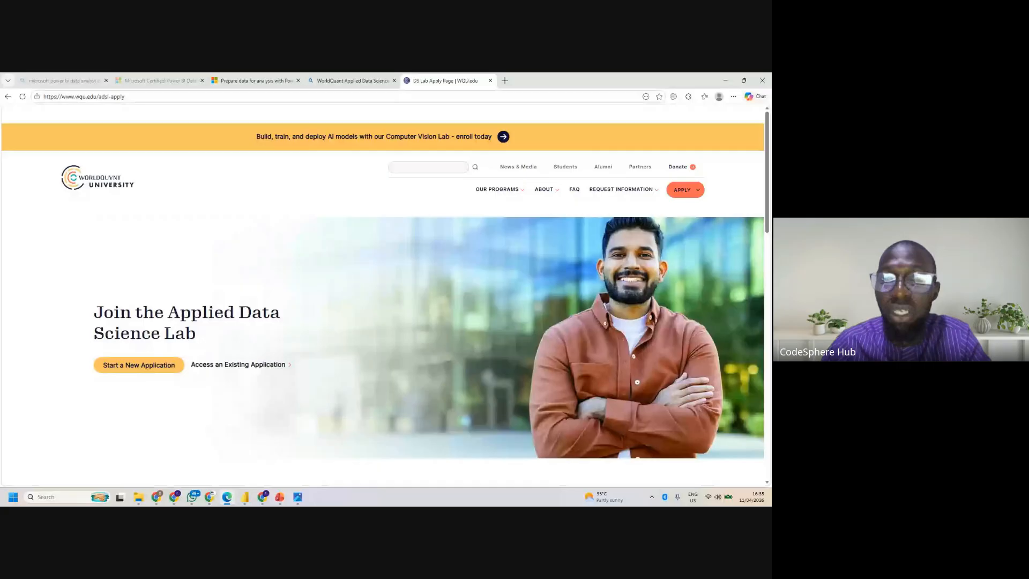
scroll(384, 295, down, 1)
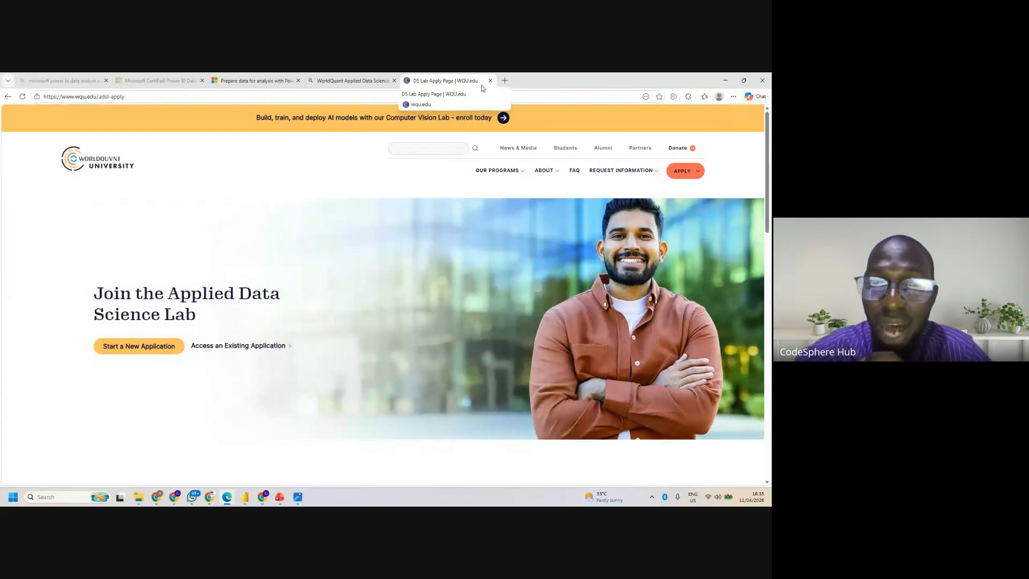
- Close the WorldQuant search and DS Lab Apply Page tabs and return to the Power Query Editor
click(395, 81)
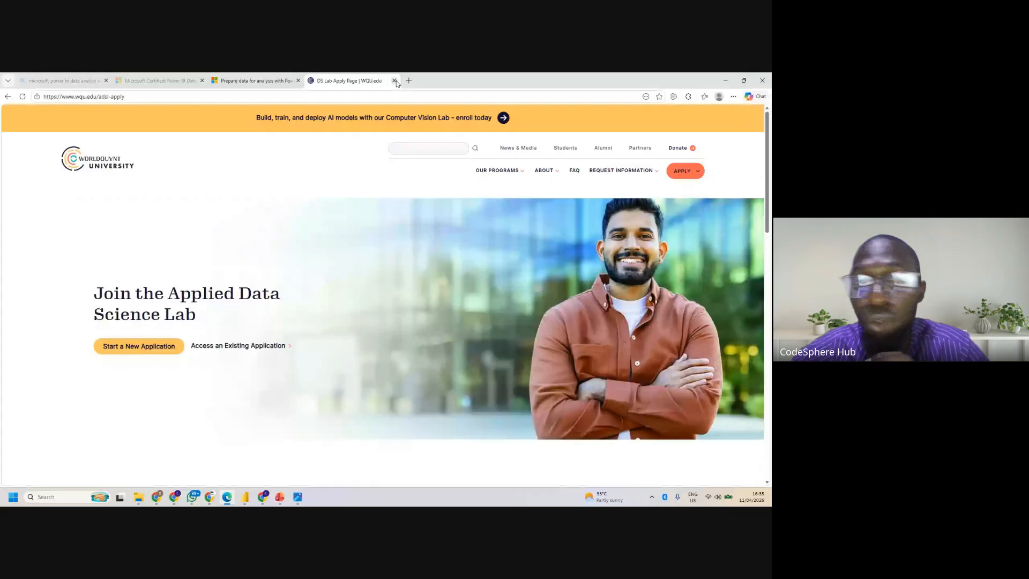
click(395, 80)
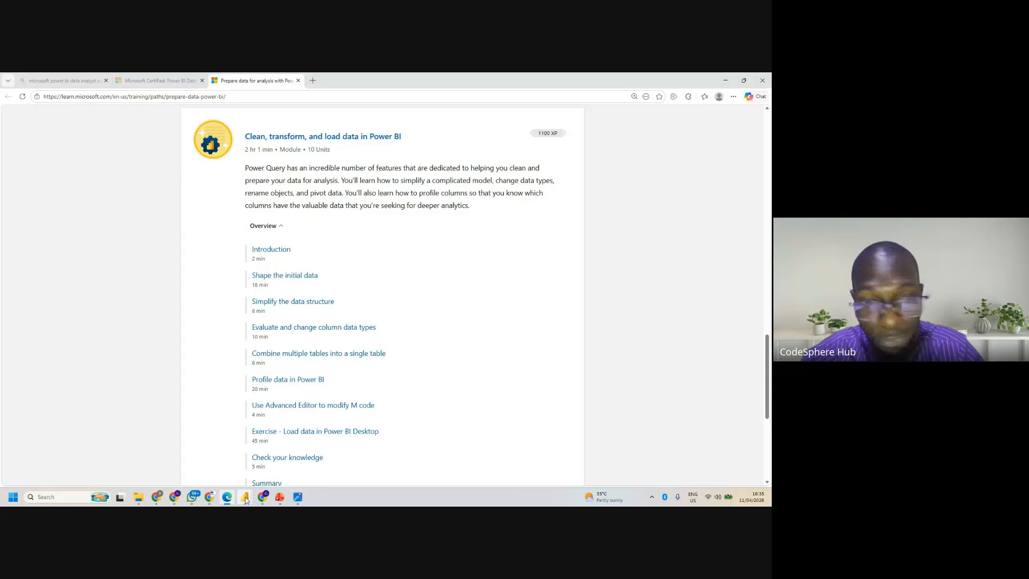
mouse_move(245, 497)
click(205, 469)
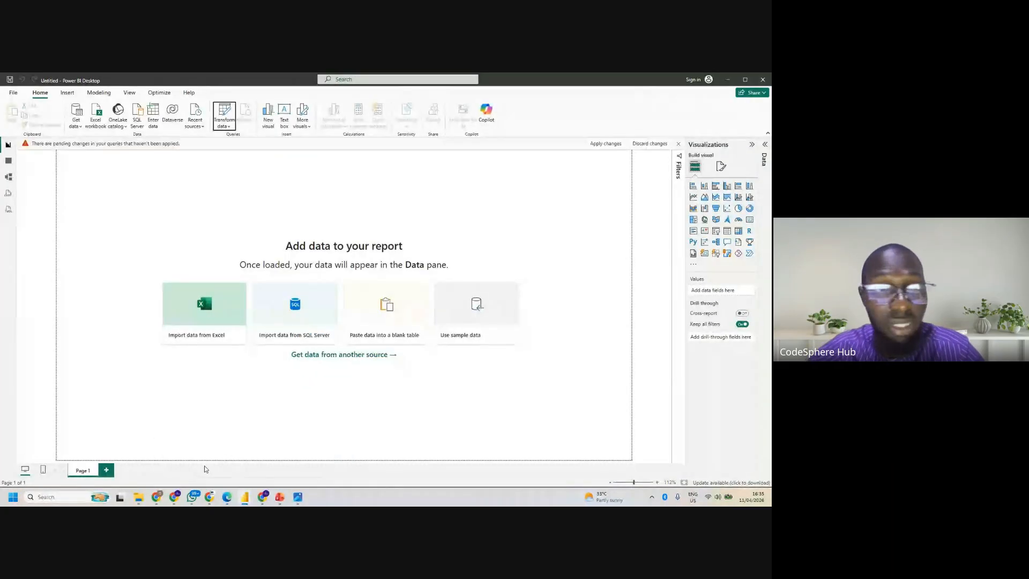
mouse_move(245, 496)
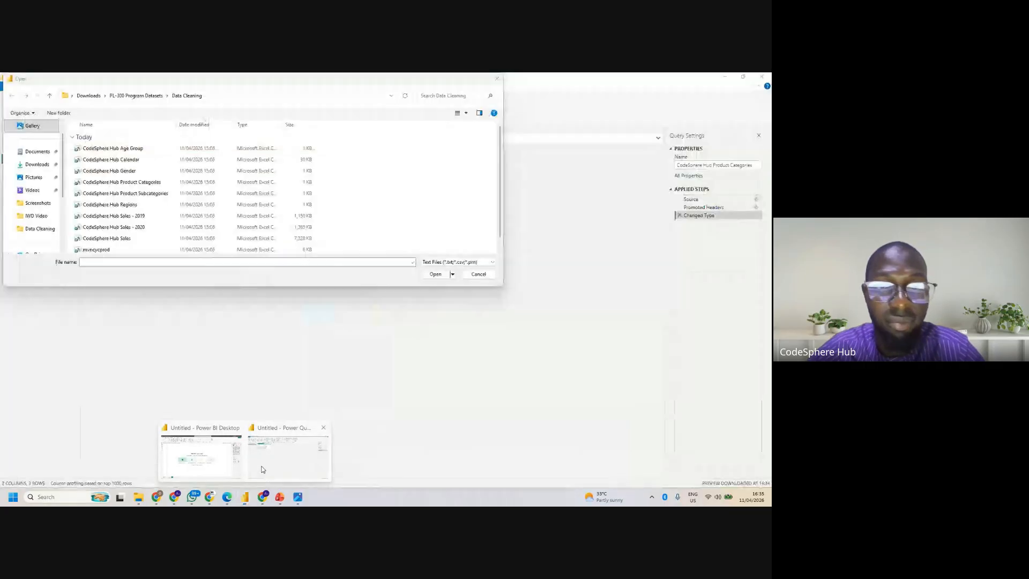
click(263, 469)
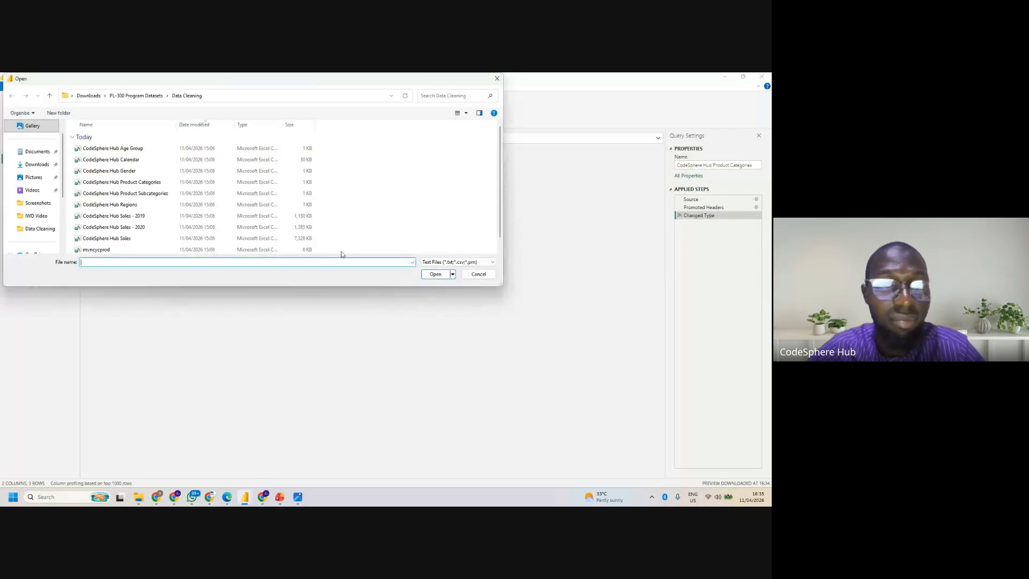
- Import the CodeSphere Hub Product Subcategories CSV file with its detected import settings
click(126, 195)
click(435, 275)
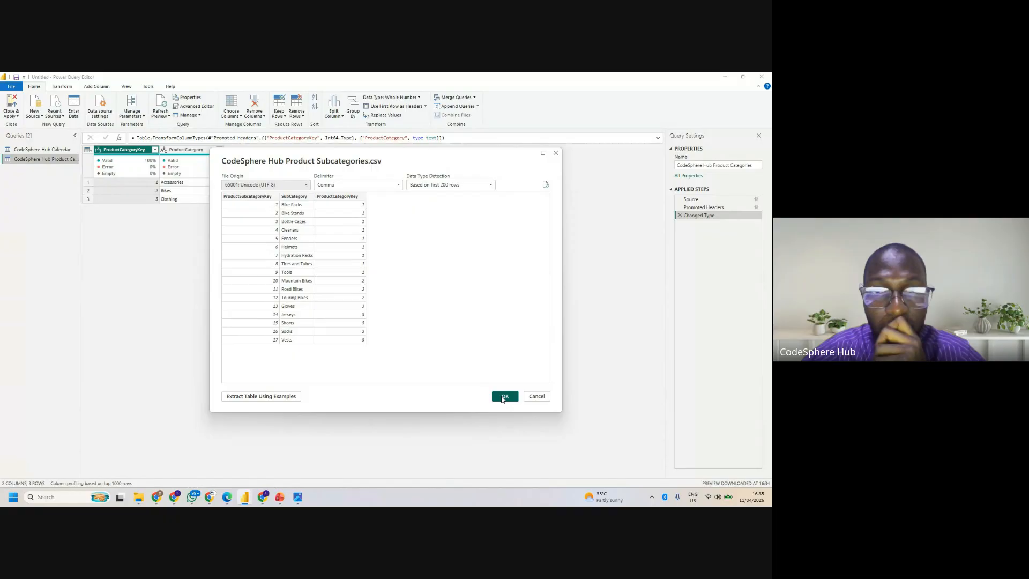
click(504, 397)
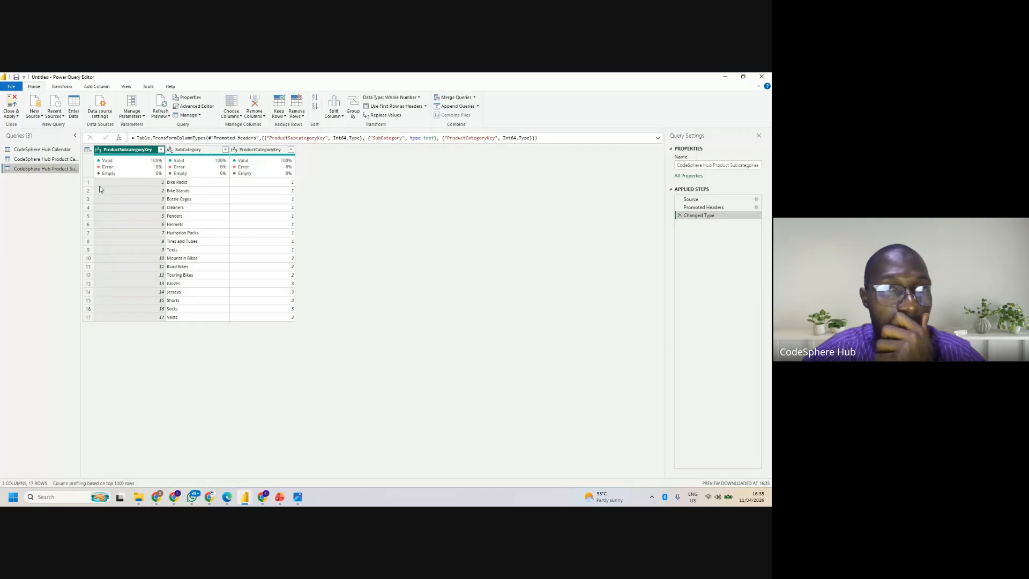
- Import the CodeSphere Hub Regions CSV file with its detected import settings
click(34, 112)
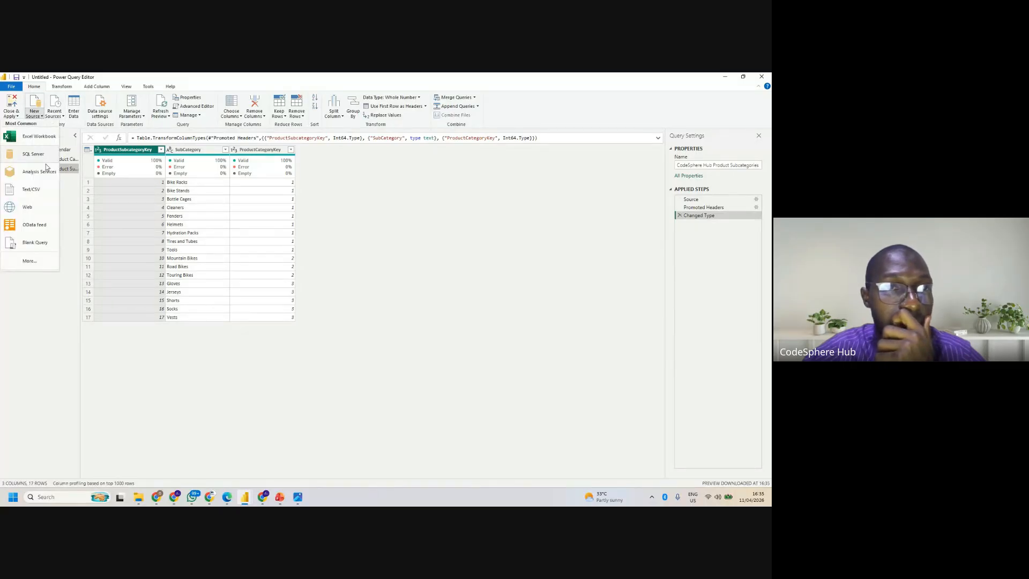
click(30, 191)
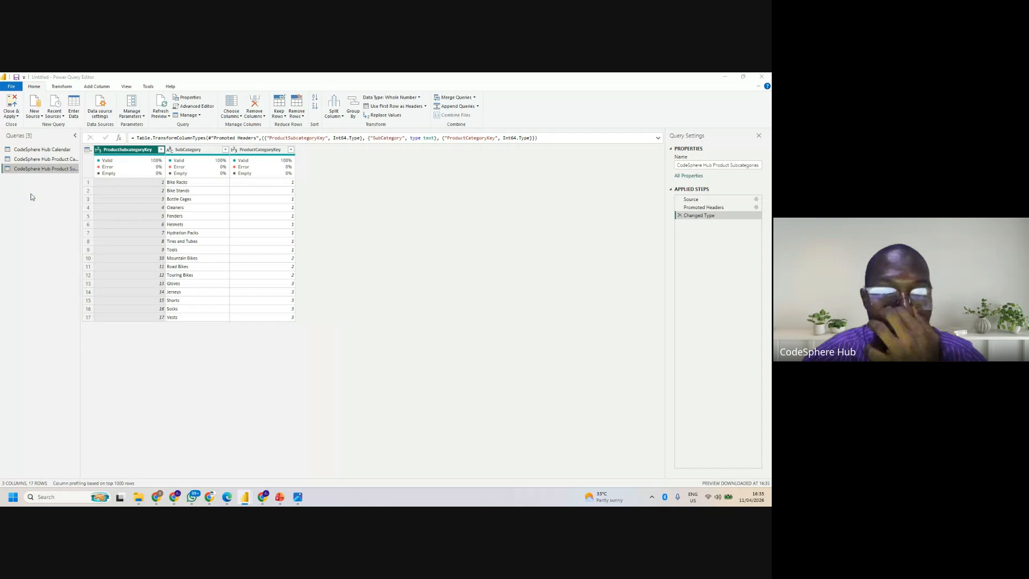
click(110, 205)
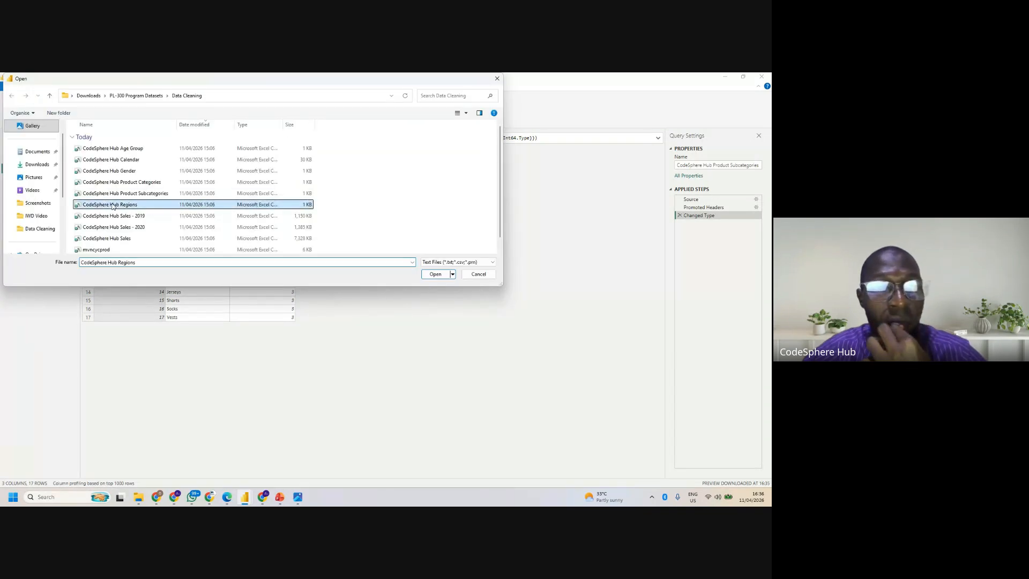
click(436, 273)
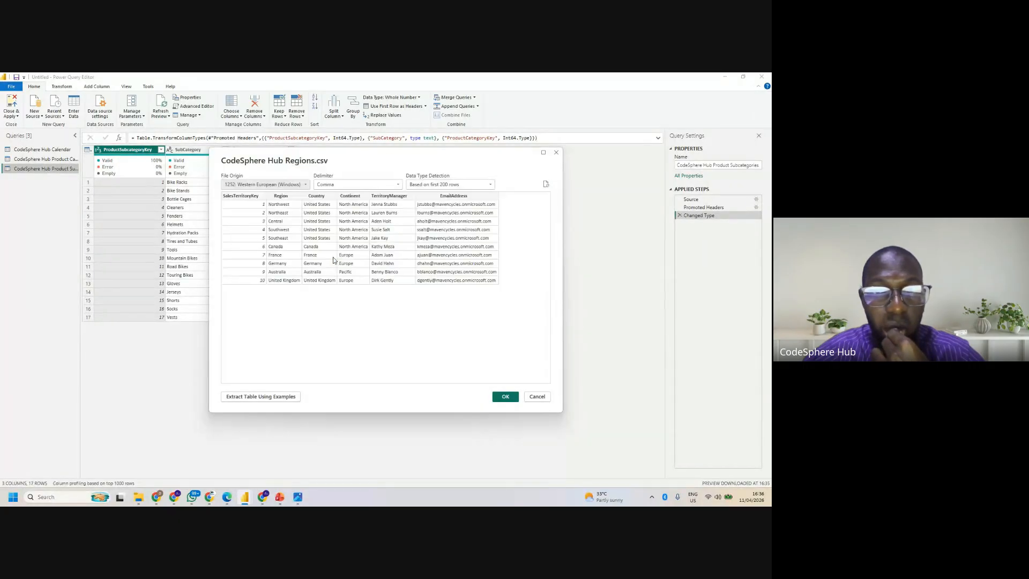
click(507, 397)
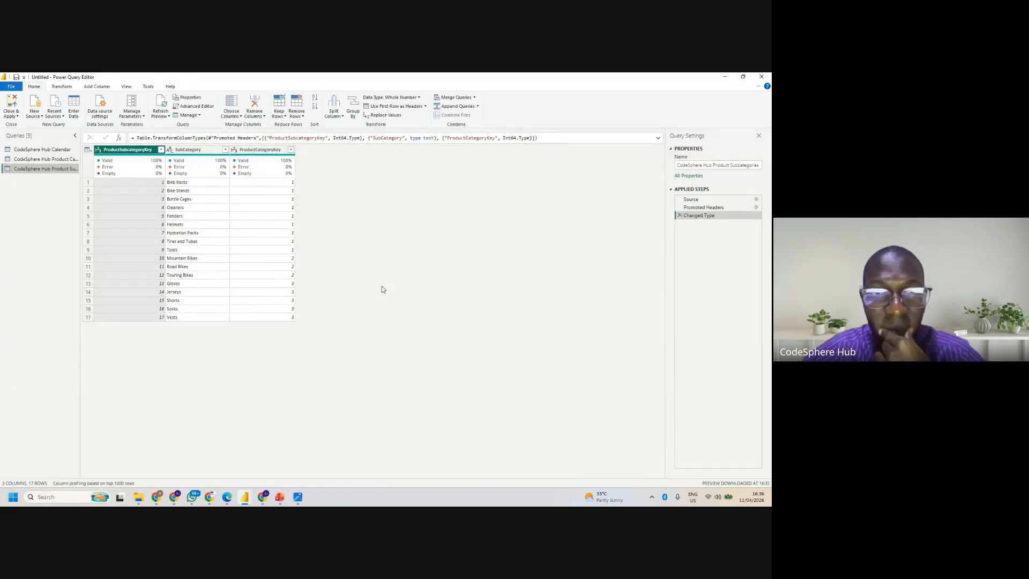
- Import the CodeSphere Hub Sales - 2019 CSV file with its detected import settings
click(38, 114)
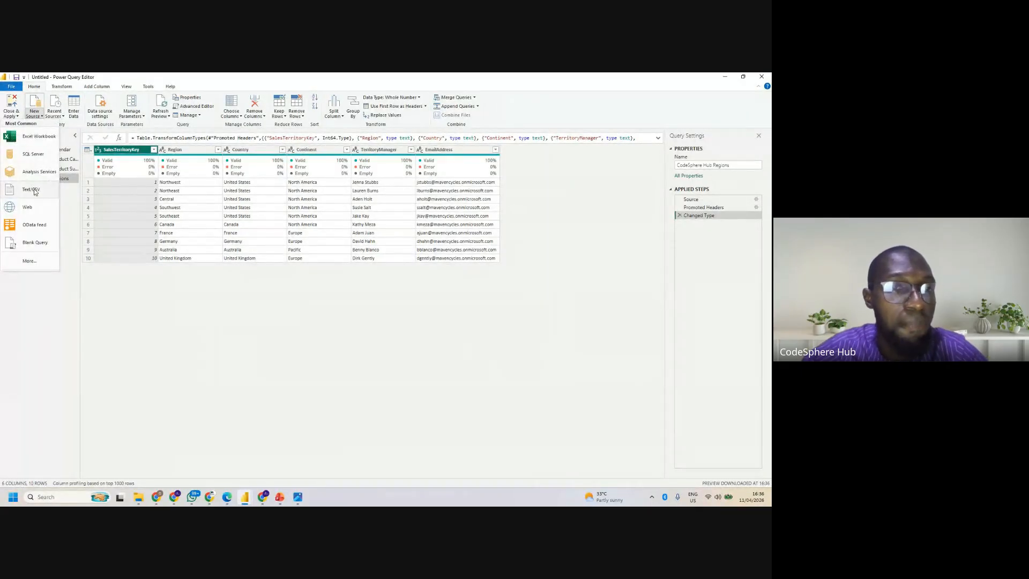
click(33, 190)
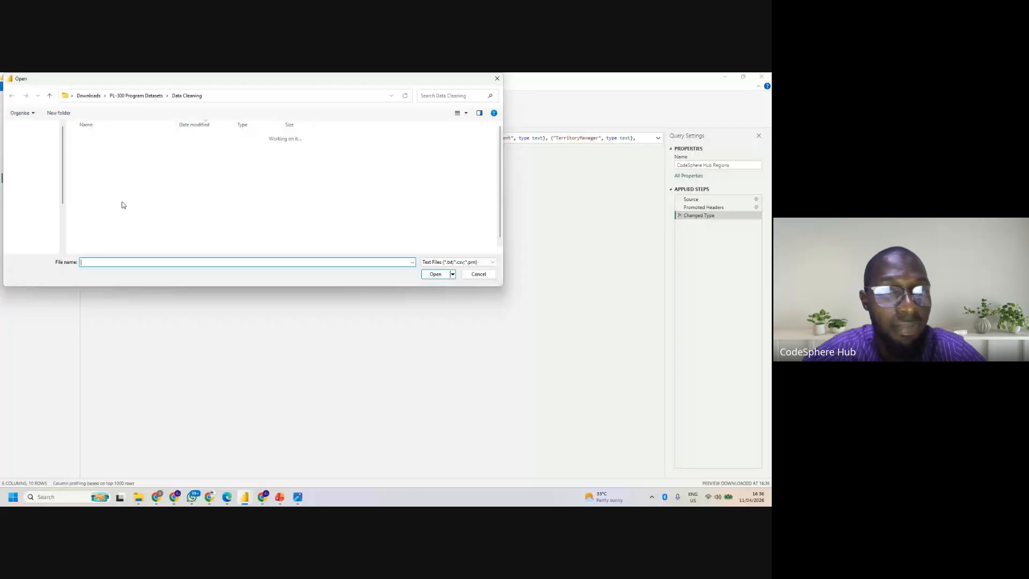
click(119, 216)
click(436, 276)
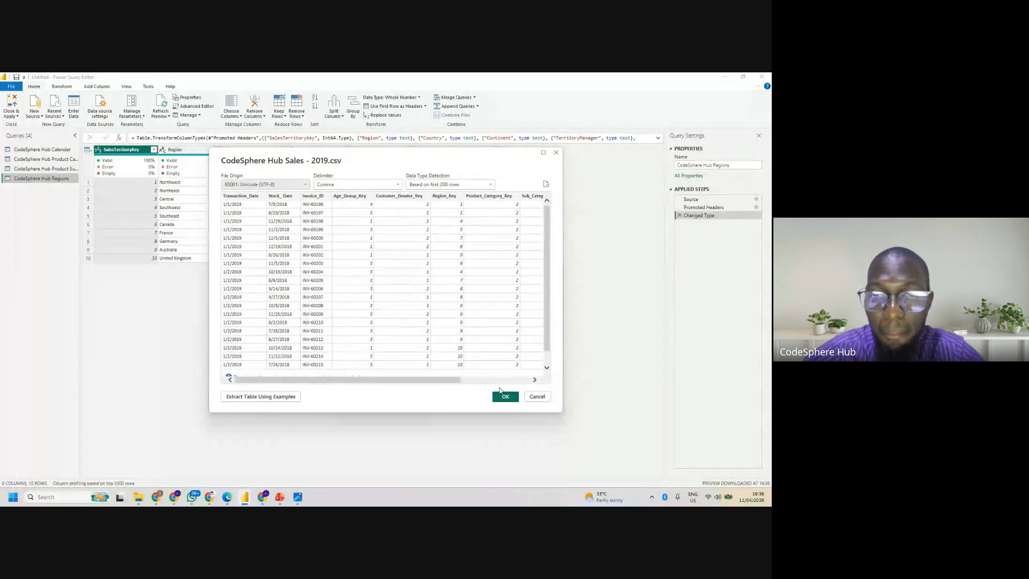
click(501, 397)
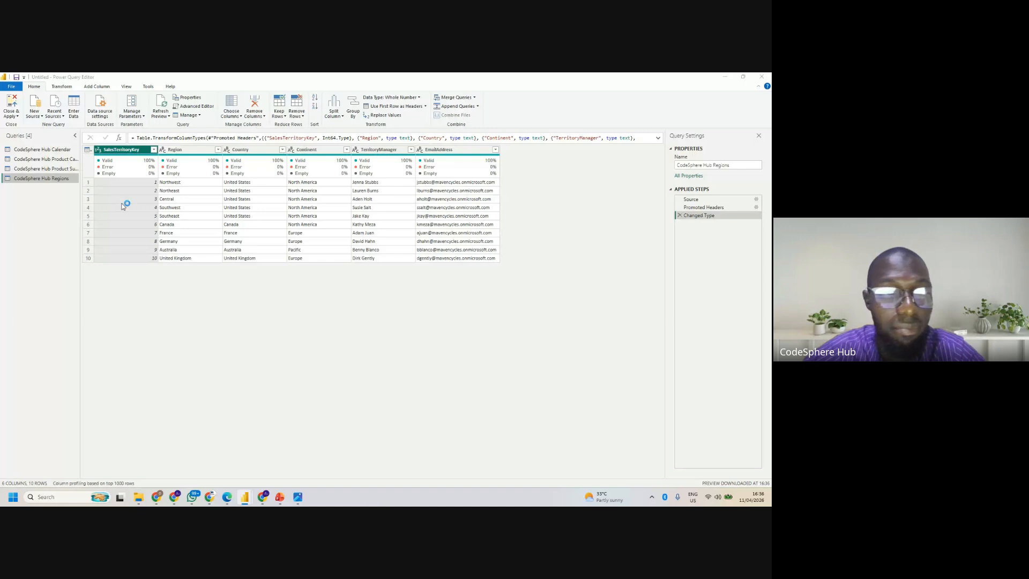
- Import the CodeSphere Hub Sales - 2020 CSV file with its detected import settings
click(35, 116)
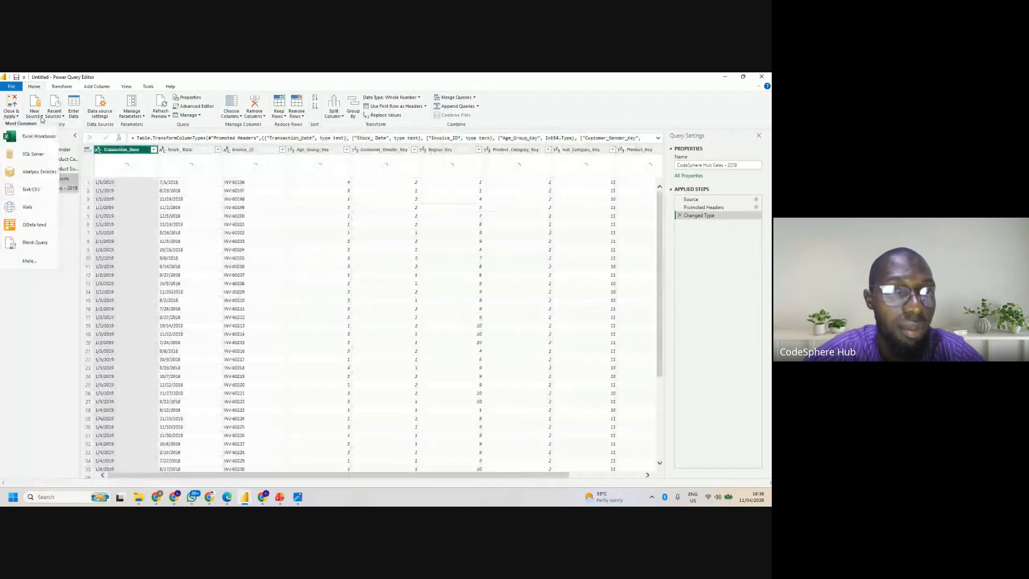
click(33, 196)
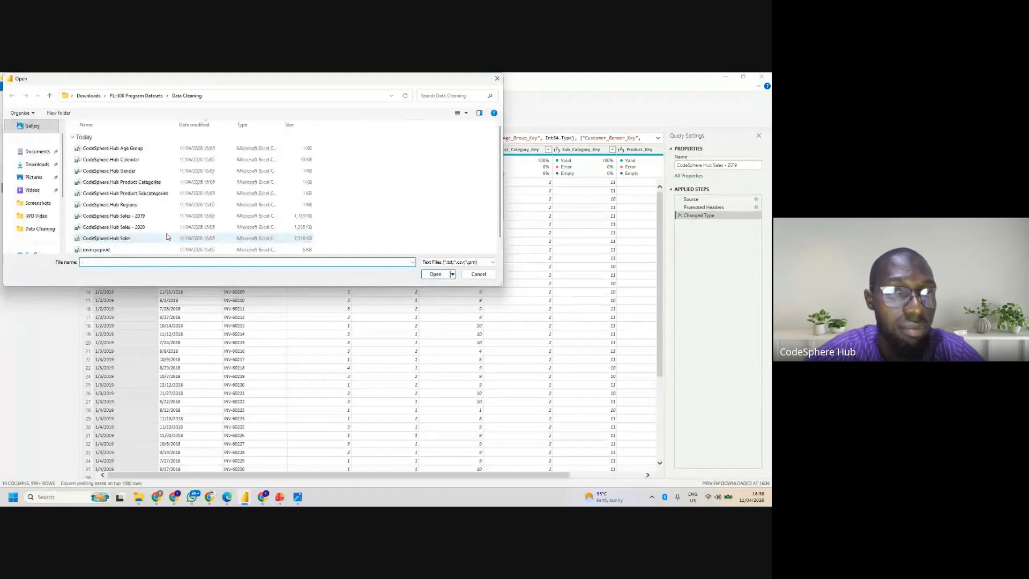
click(140, 228)
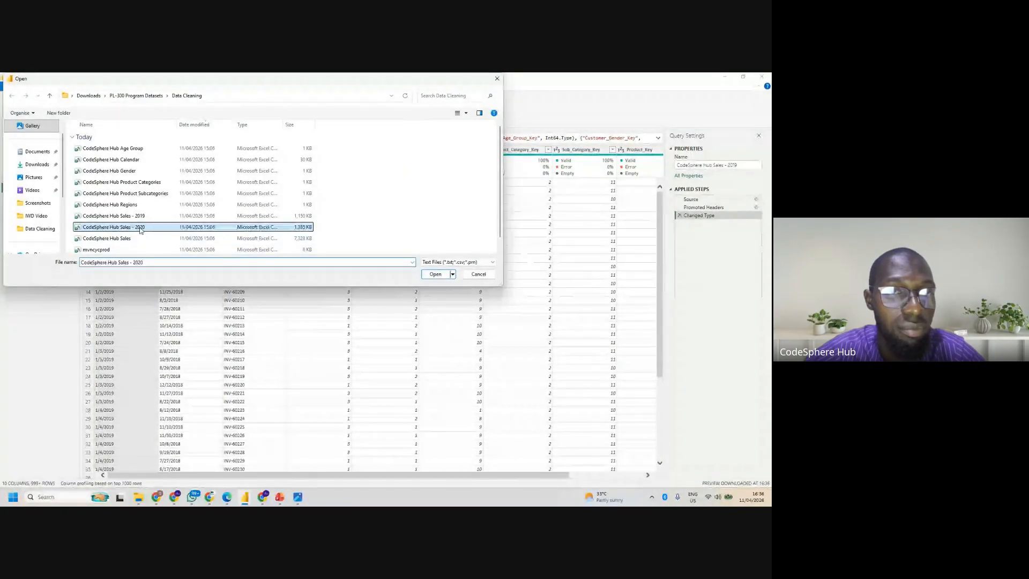
click(435, 274)
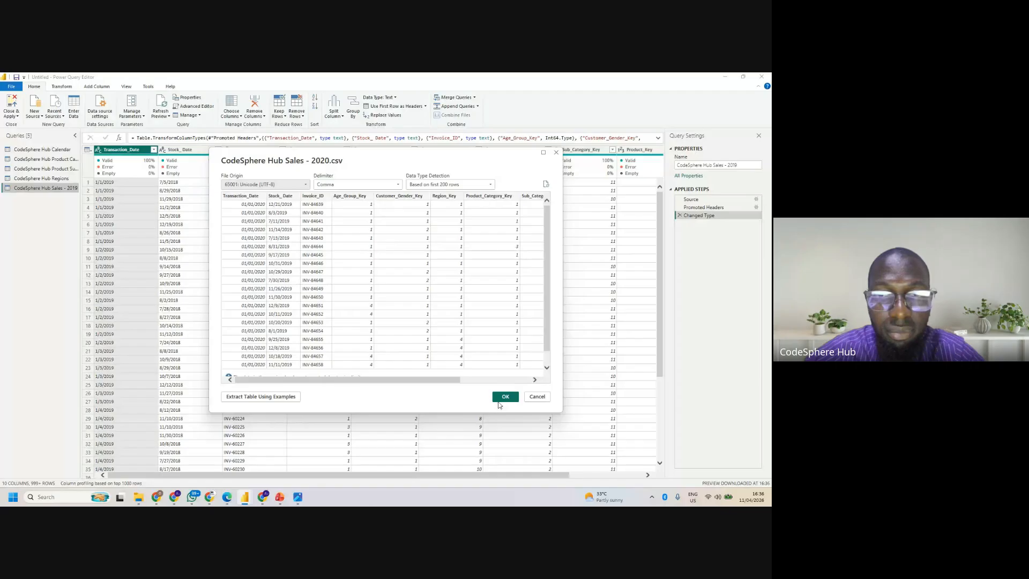
click(503, 397)
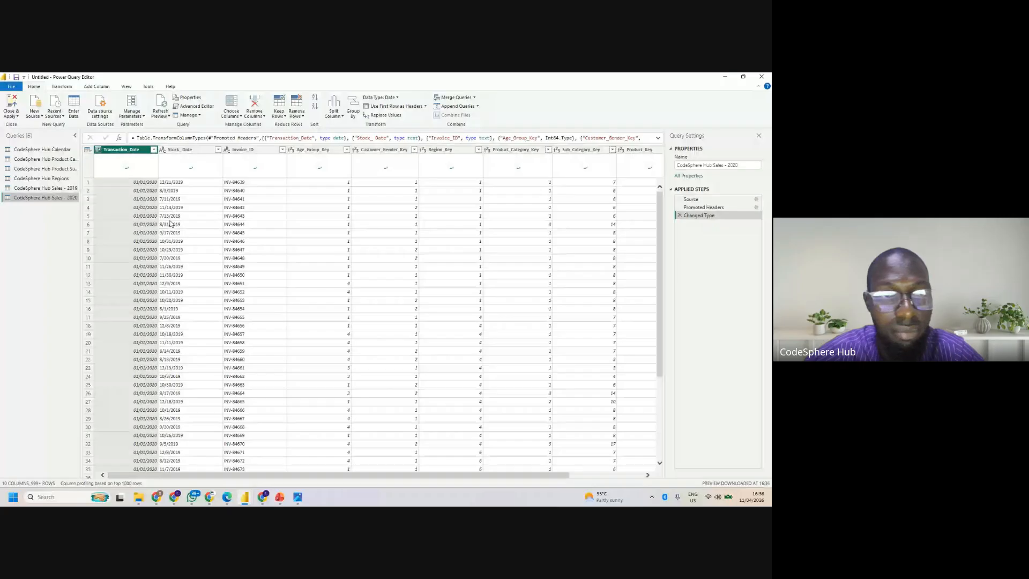
- Import the CodeSphere Hub Sales CSV file with its detected import settings
click(34, 113)
click(44, 188)
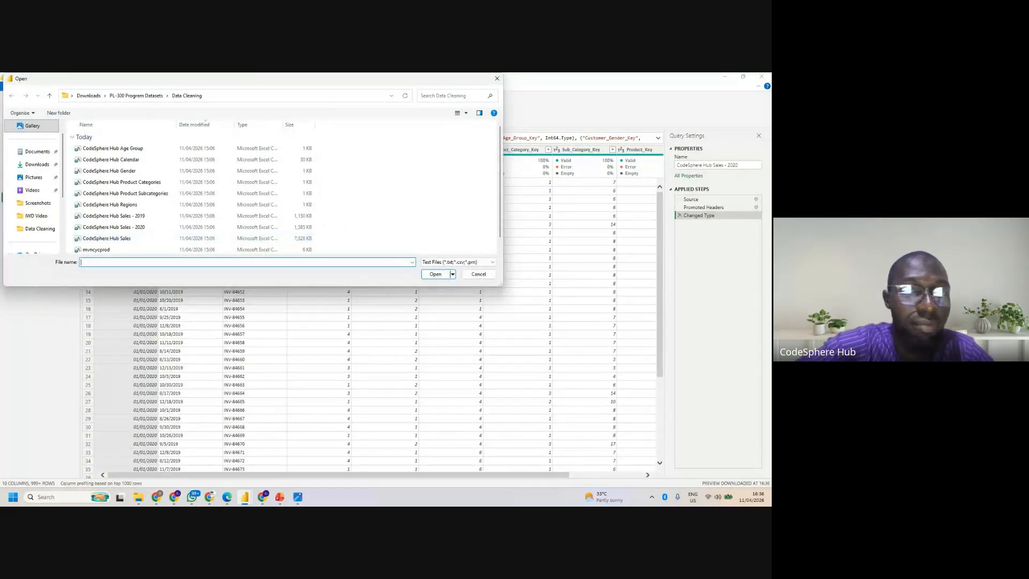
click(107, 225)
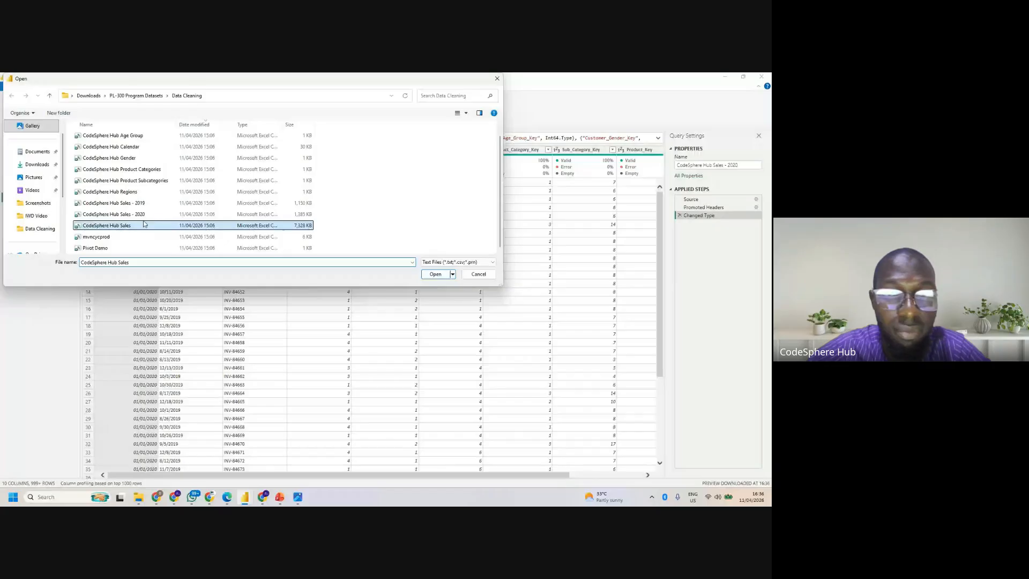
click(435, 275)
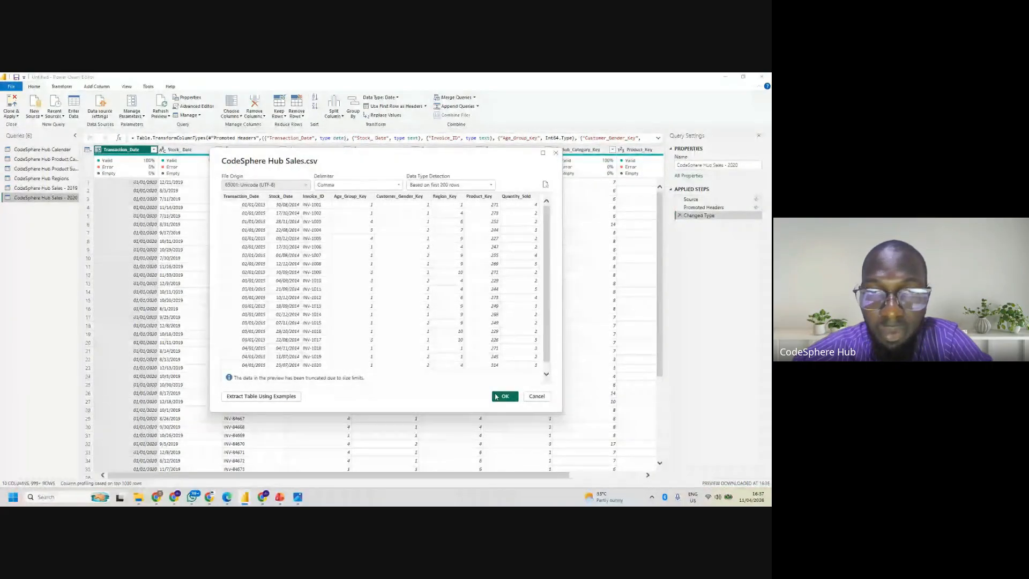
click(504, 397)
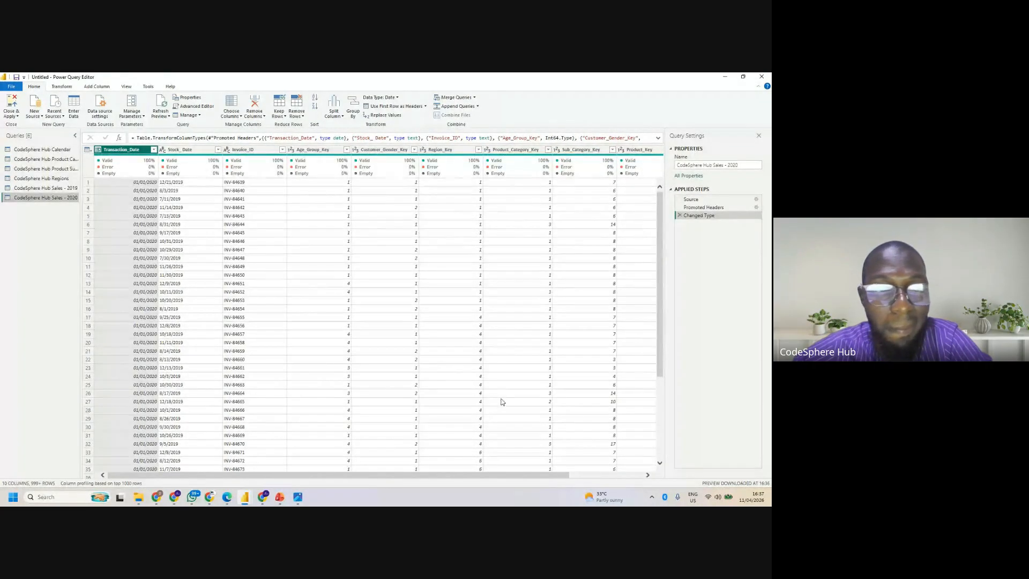
- Import the Pivot Demo CSV file with its detected import settings and display the CodeSphere Hub Calendar query
click(40, 116)
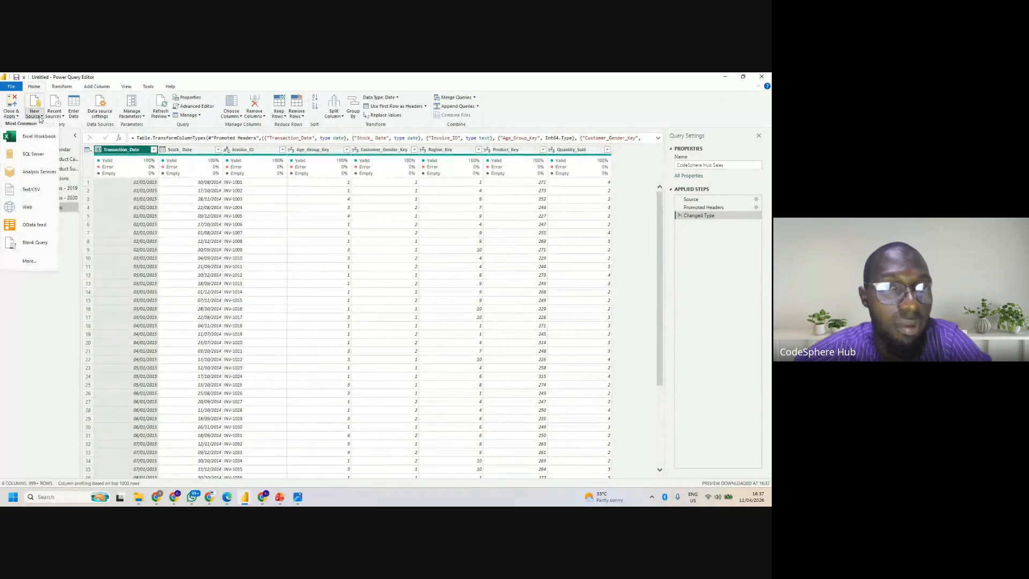
click(40, 191)
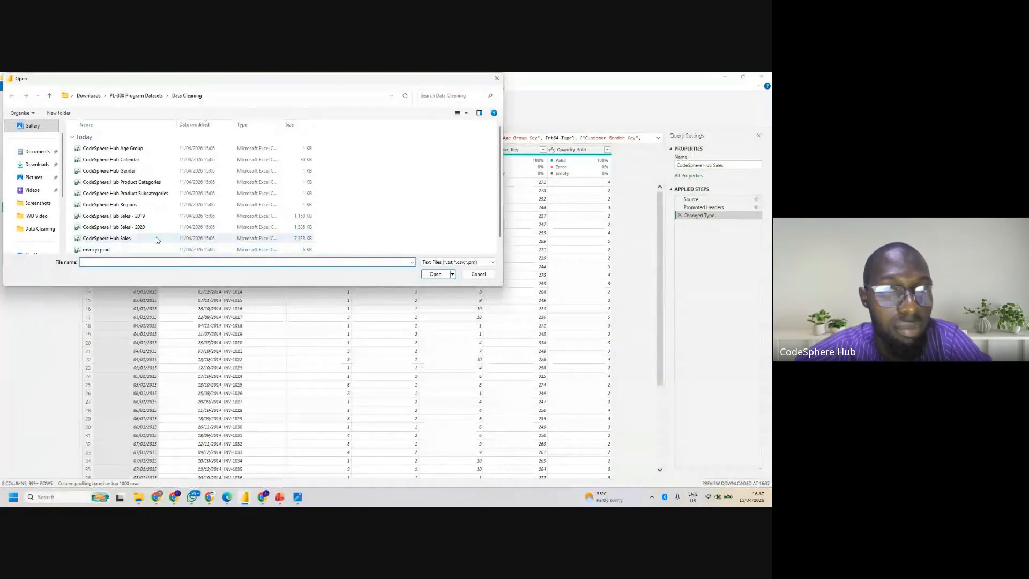
click(501, 250)
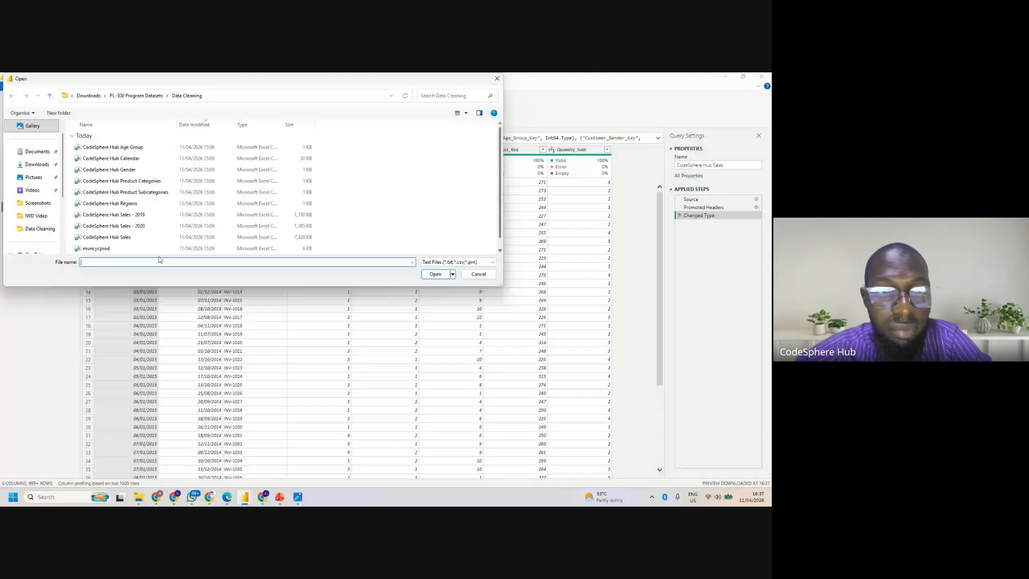
click(501, 248)
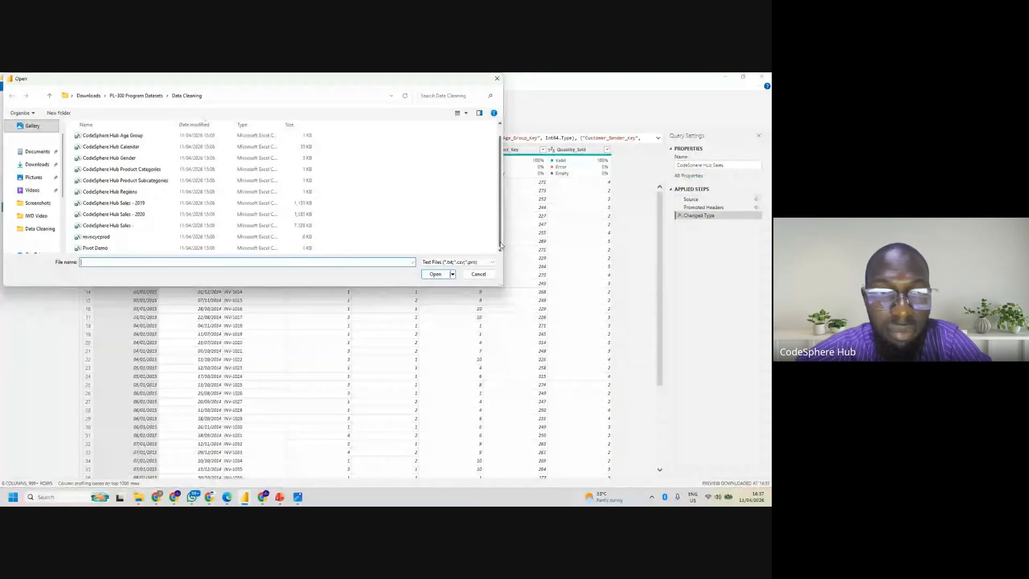
click(157, 248)
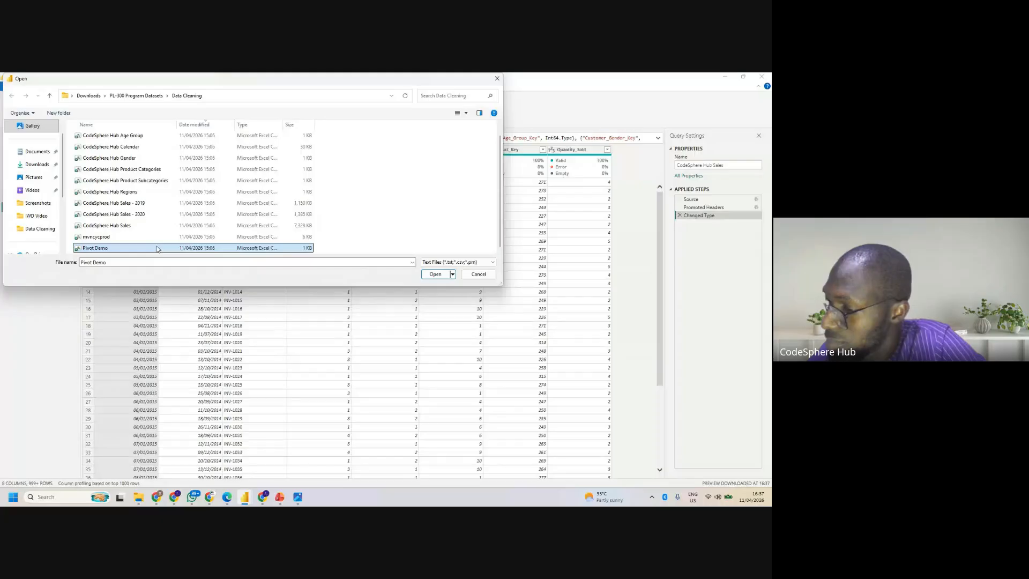
click(436, 277)
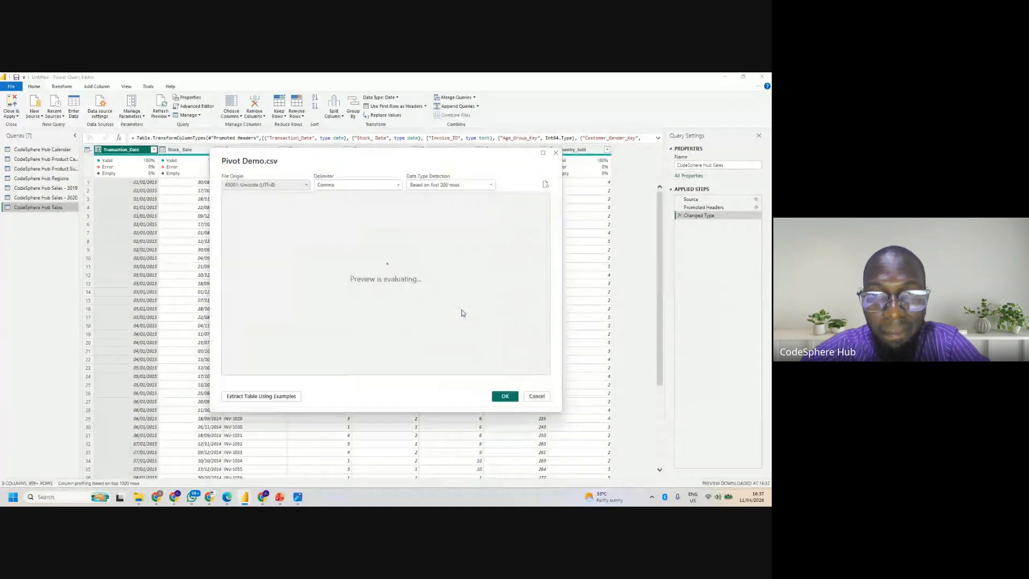
click(505, 397)
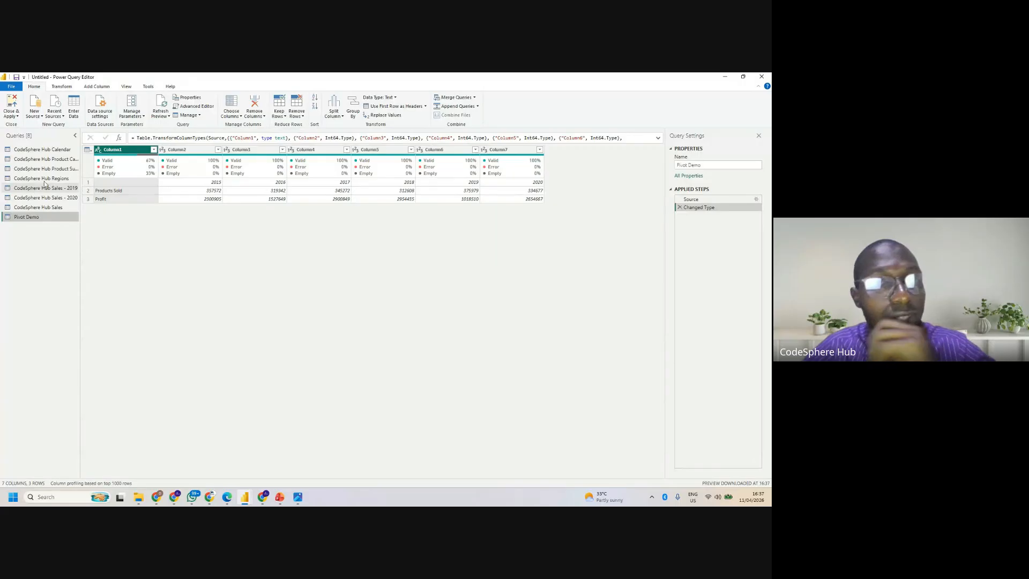
click(52, 148)
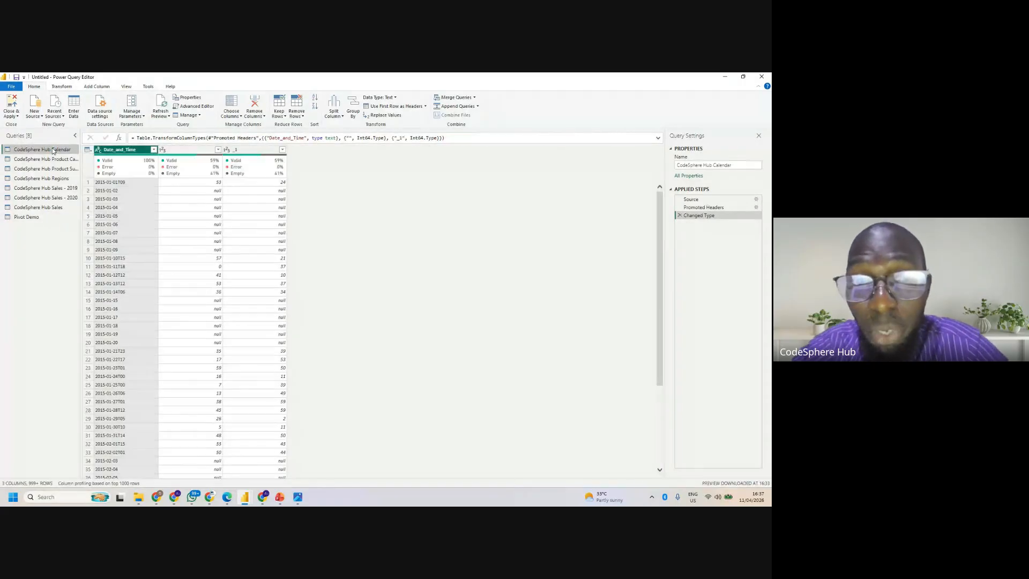
- Switch to Microsoft Edge and open the Introduction unit of "Clean, transform, and load data in Power BI" in a new tab
mouse_move(227, 496)
click(218, 462)
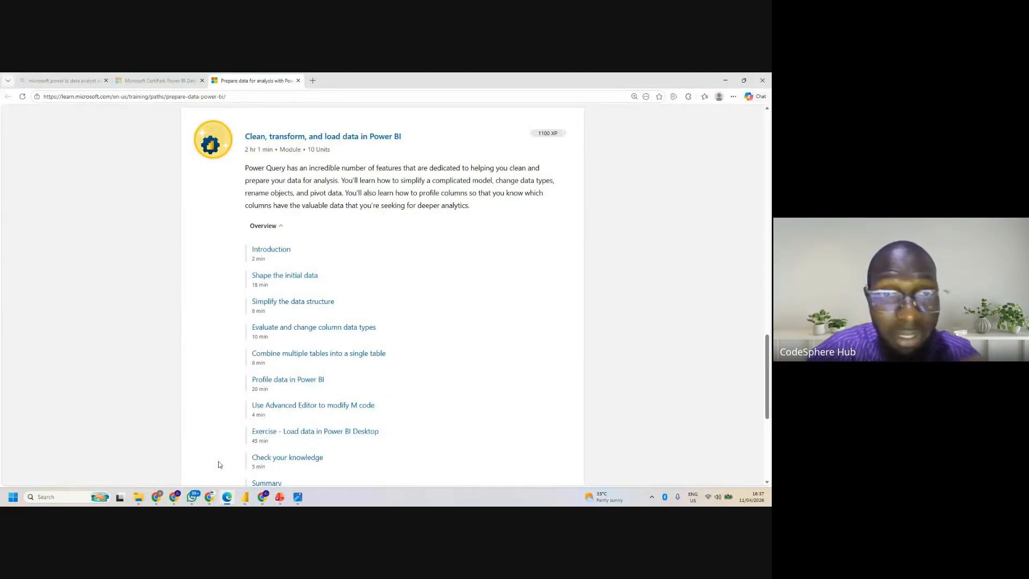
right_click(278, 252)
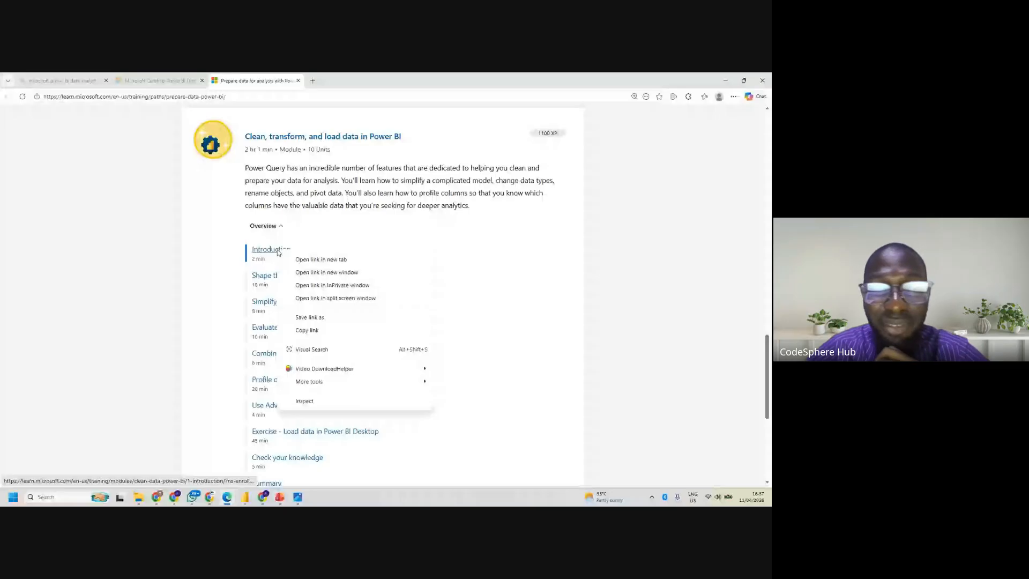
click(321, 259)
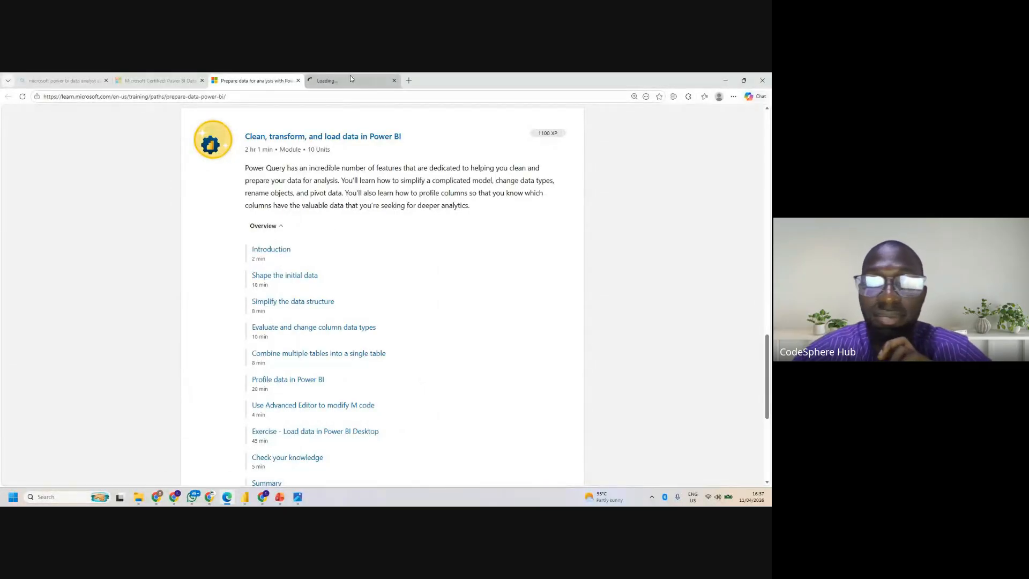
click(340, 79)
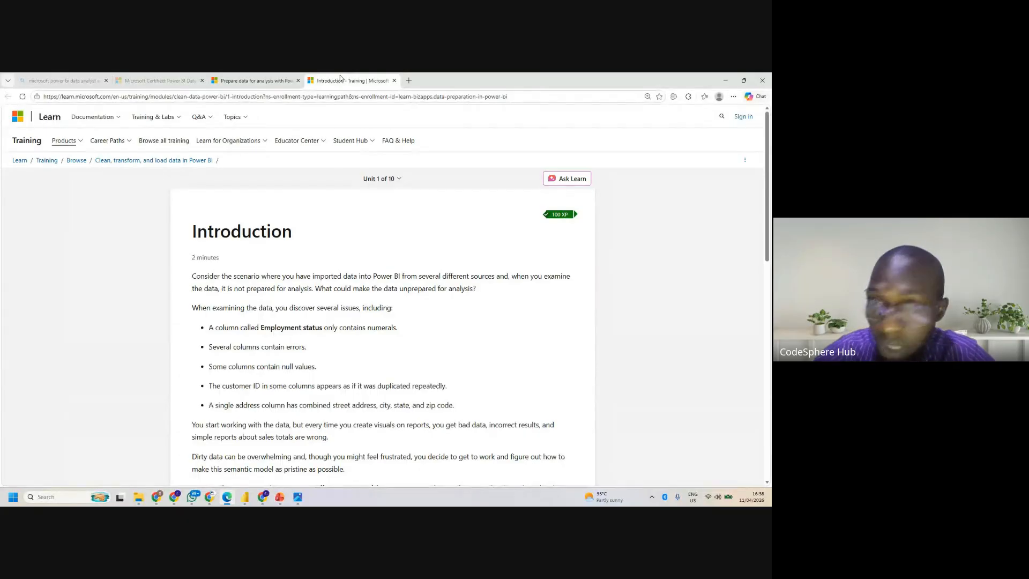
- Review the Introduction unit's data issues and learning objectives, and advance to the "Shape the initial data" unit
scroll(471, 284, down, 8)
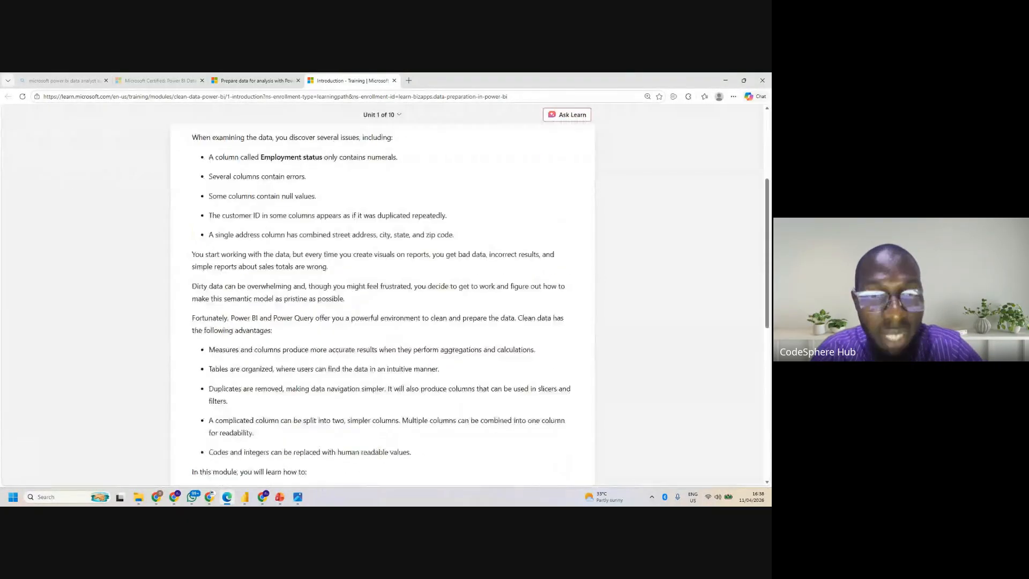
scroll(471, 284, down, 1)
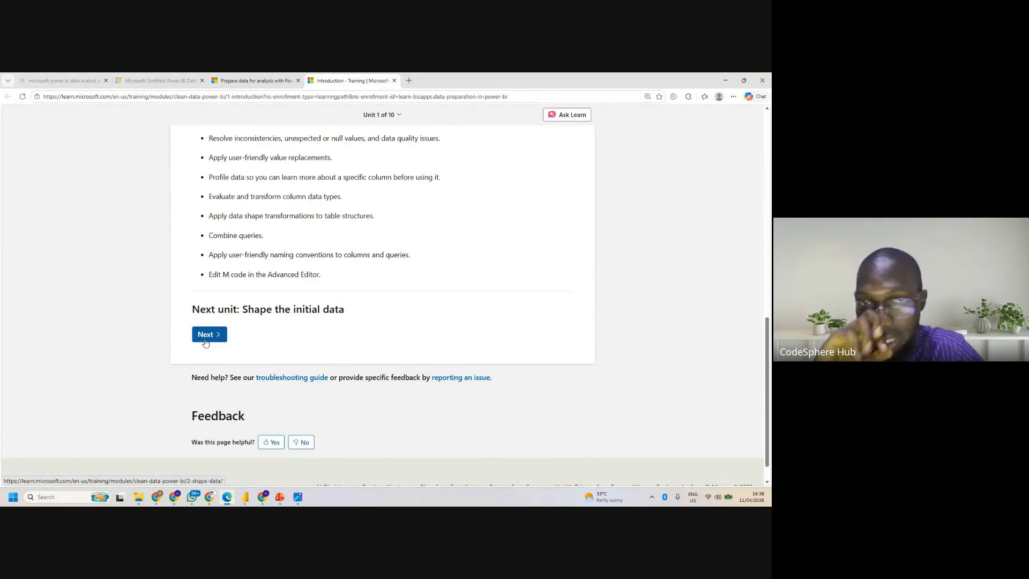
click(205, 342)
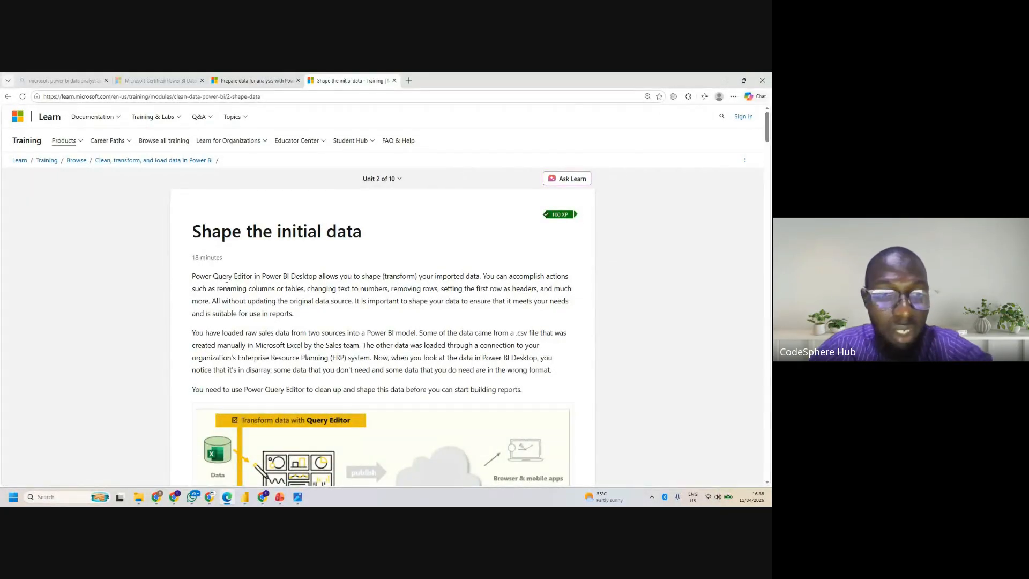
- Switch to the PL-300 Exam Prep presentation in PowerPoint
mouse_move(280, 496)
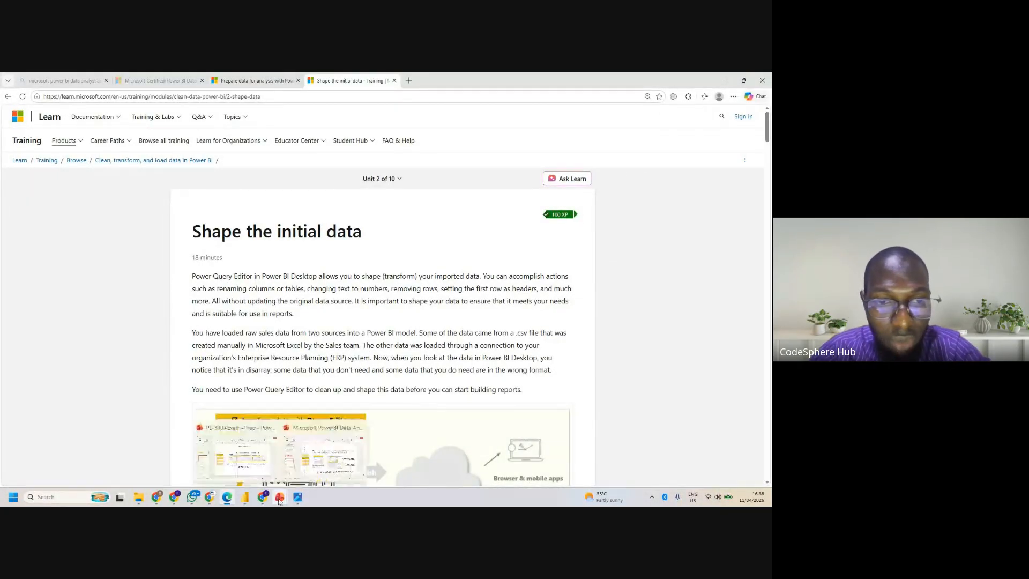
click(256, 465)
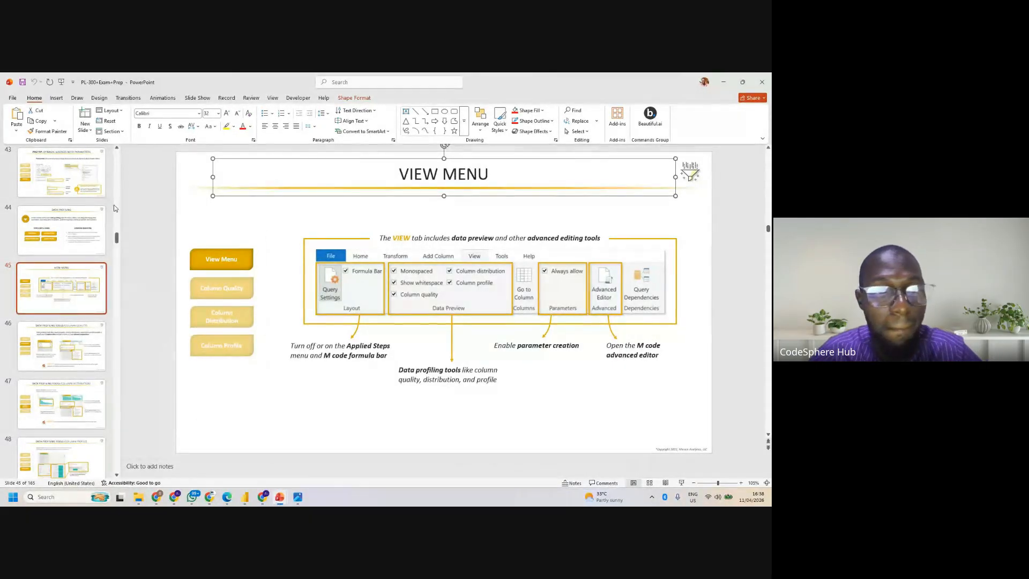
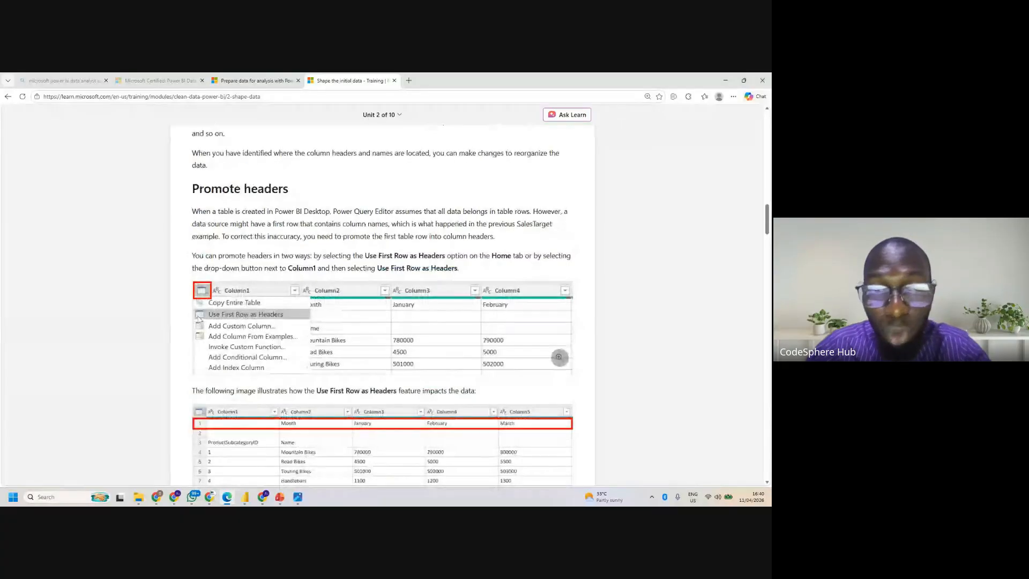
- Review the "Identify column headers and names" and "Promote headers" sections of the "Shape the initial data" unit in Edge
scroll(383, 300, down, 6)
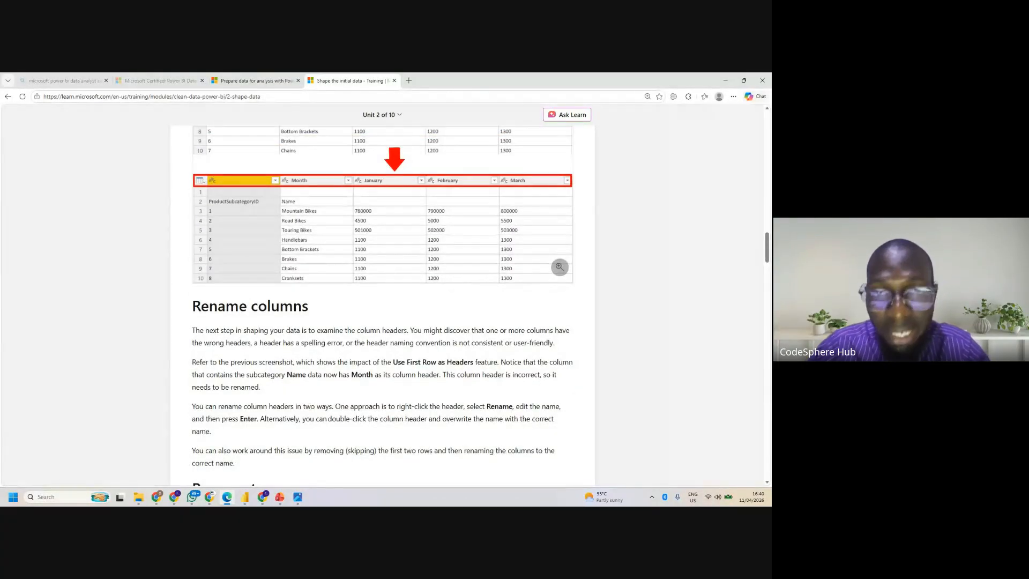
scroll(383, 300, up, 7)
scroll(359, 266, up, 14)
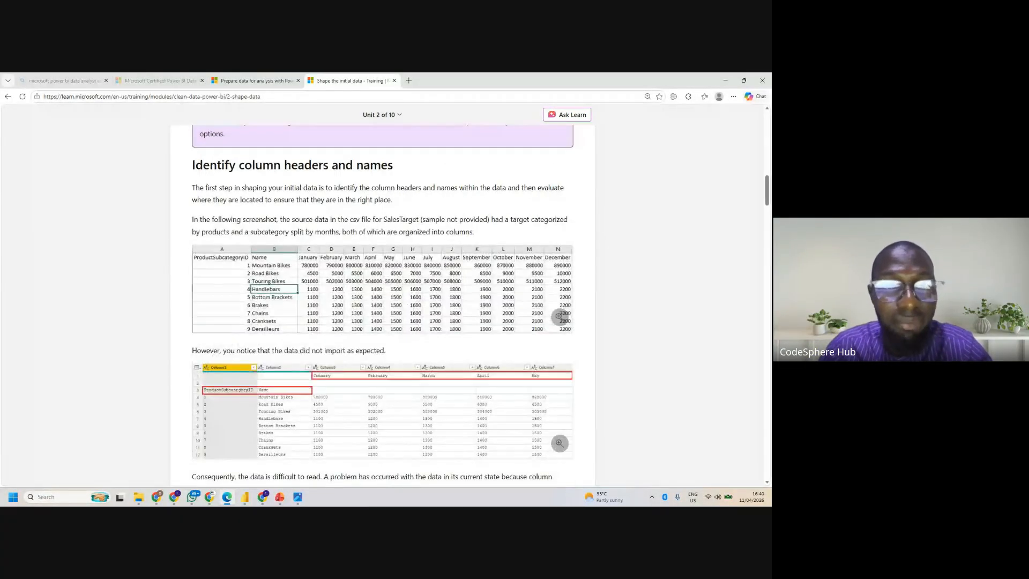
scroll(359, 266, down, 6)
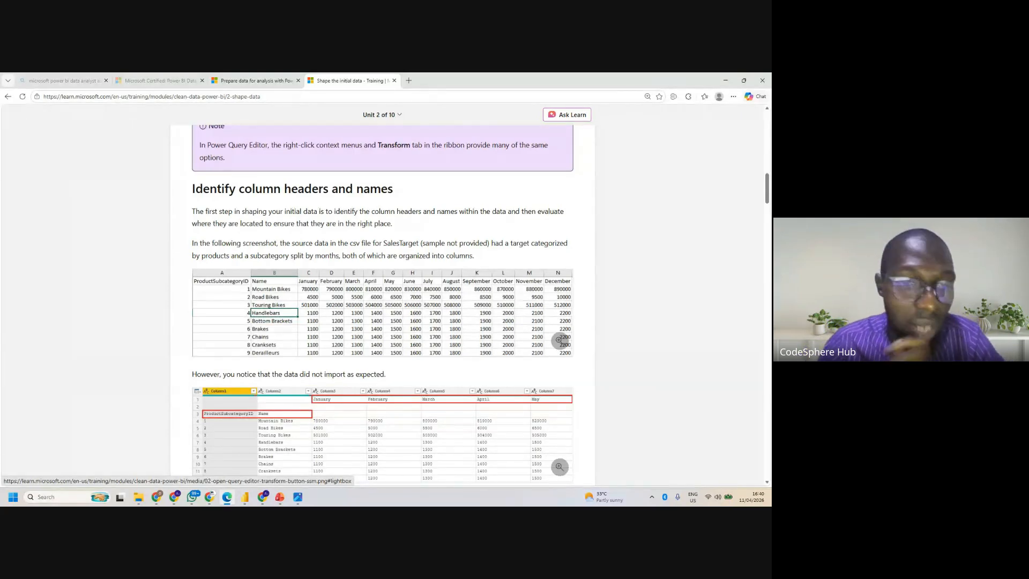
- Switch to the Power Query Editor and compare the column headers of the CodeSphere Hub queries with those of the Pivot Demo query
mouse_move(245, 496)
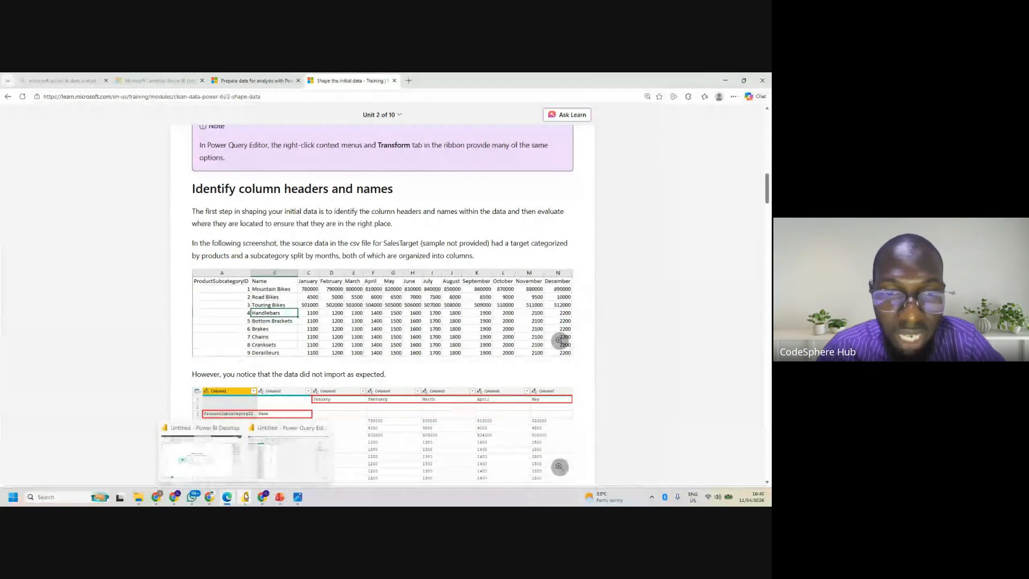
click(276, 460)
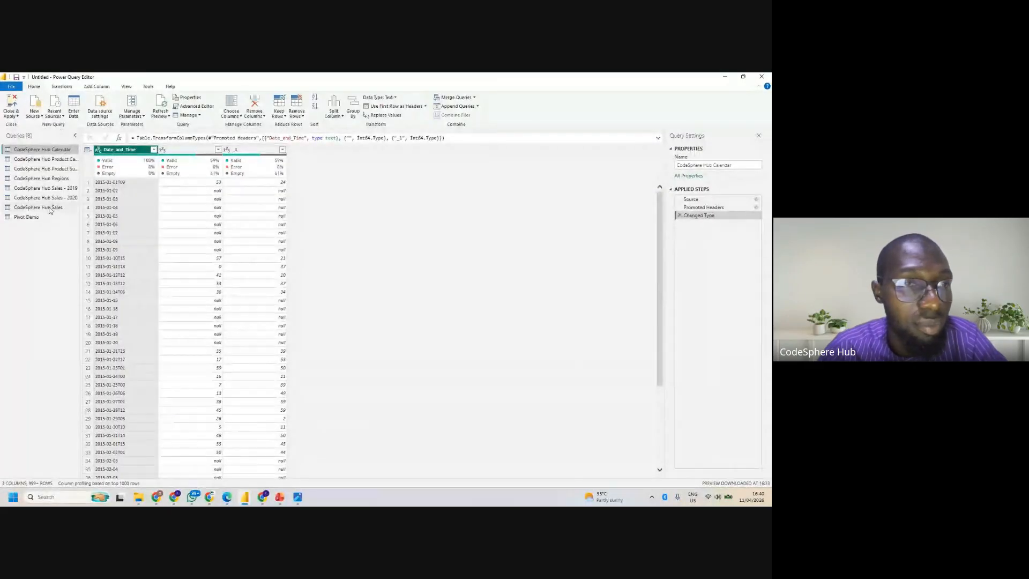
click(32, 216)
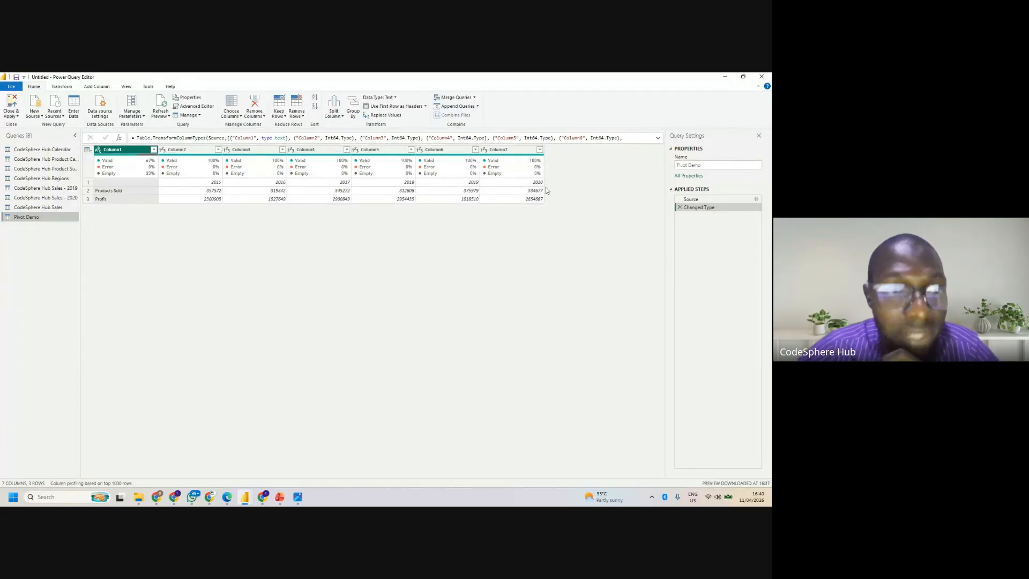
click(31, 150)
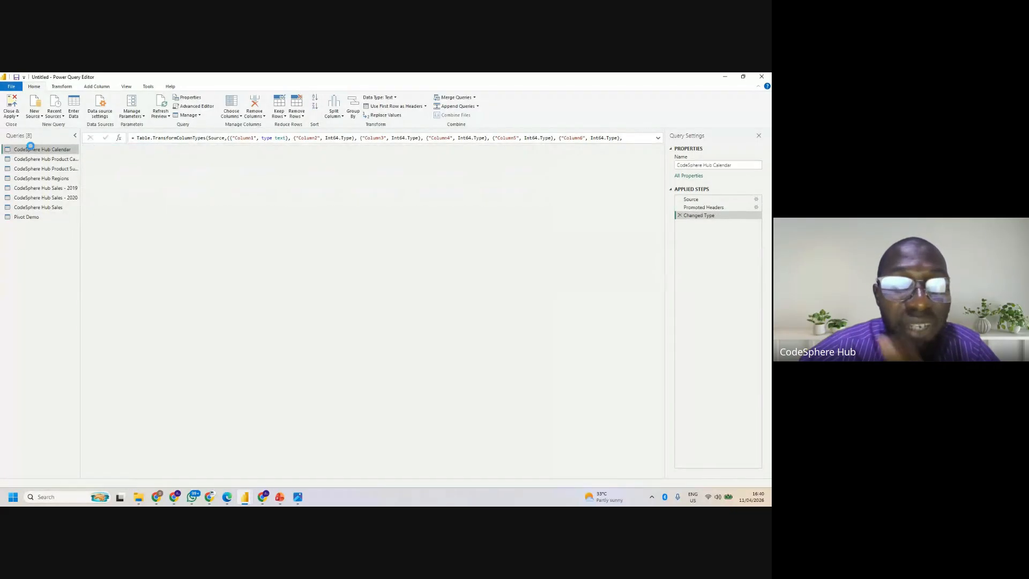
click(41, 159)
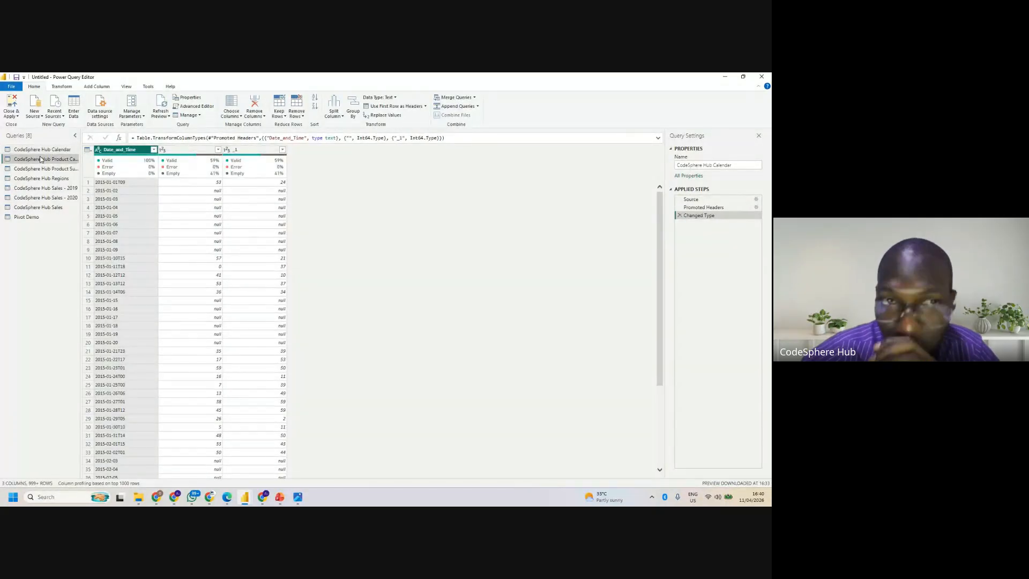
click(44, 169)
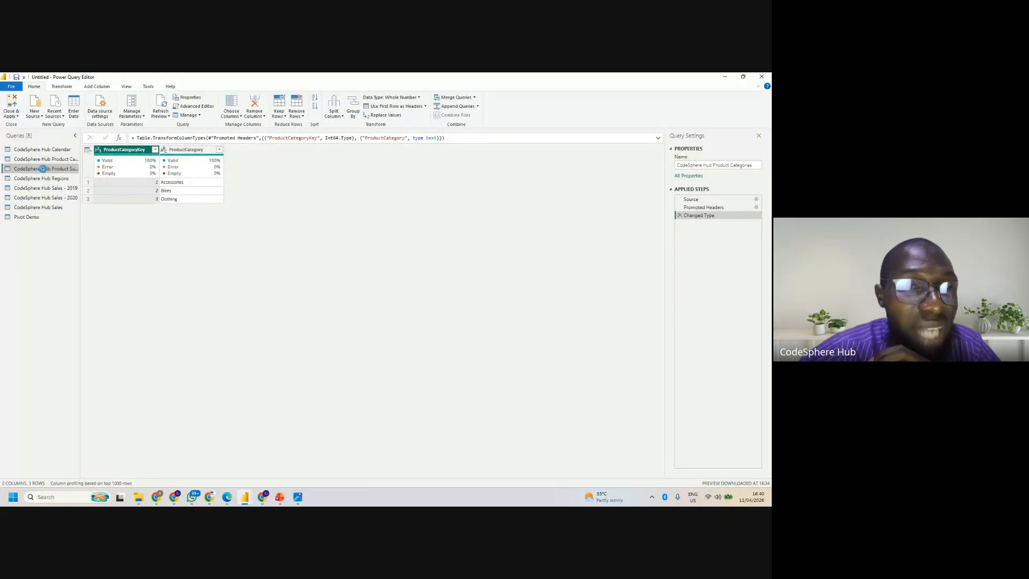
click(45, 179)
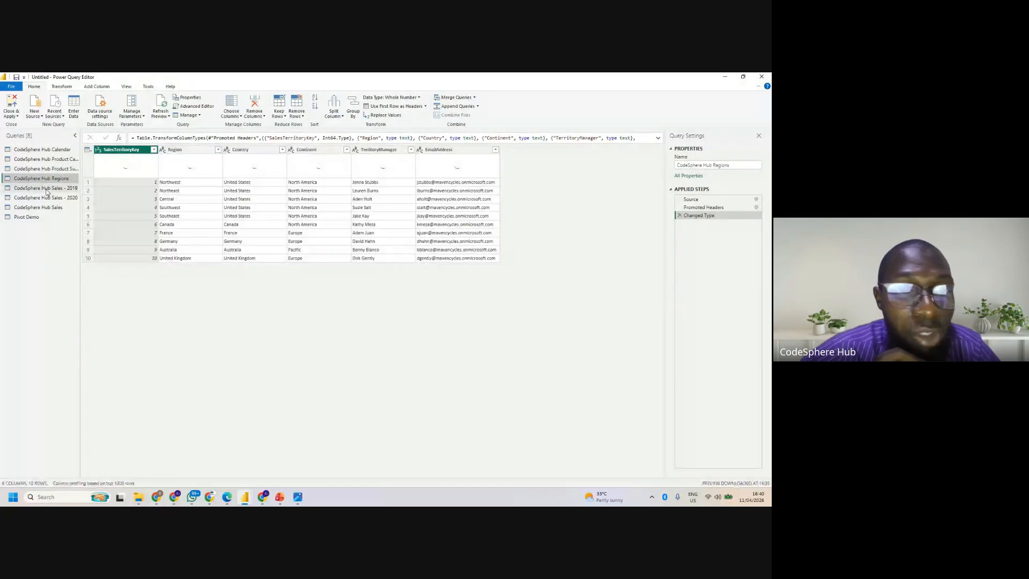
click(44, 188)
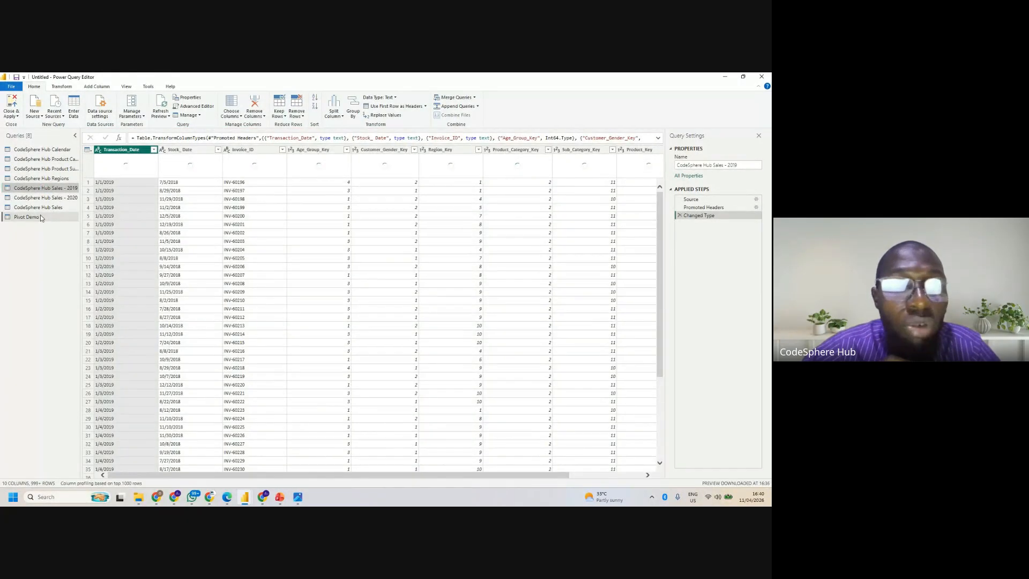
click(27, 217)
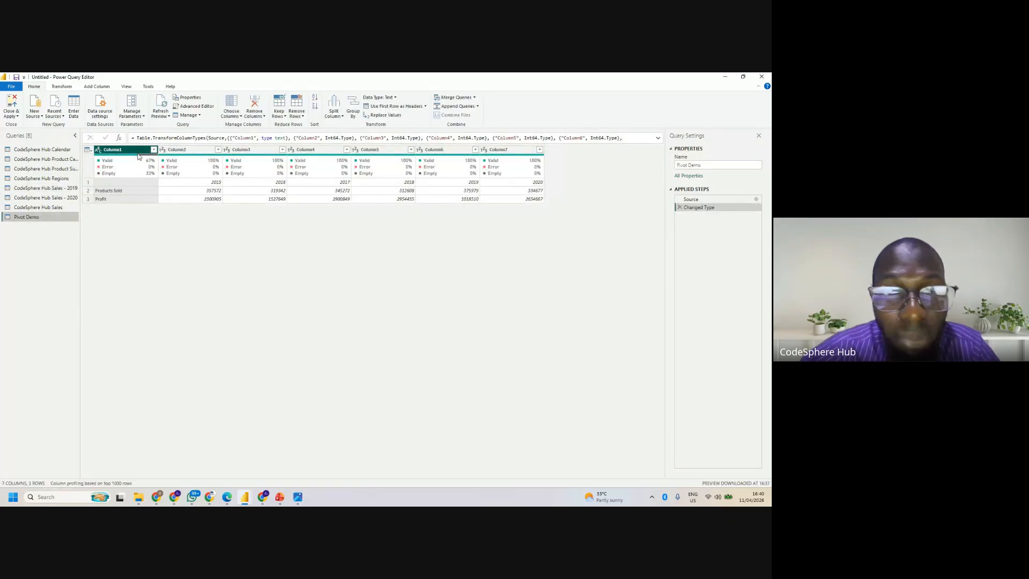
mouse_move(175, 161)
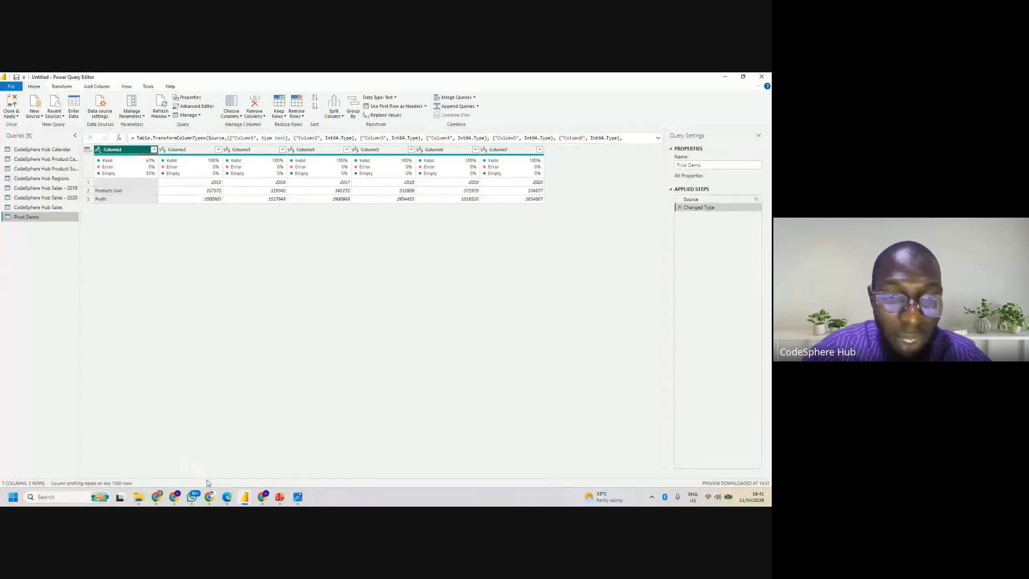
- Switch to Microsoft Edge and review the "Promote headers" section on using the first row as headers
click(229, 453)
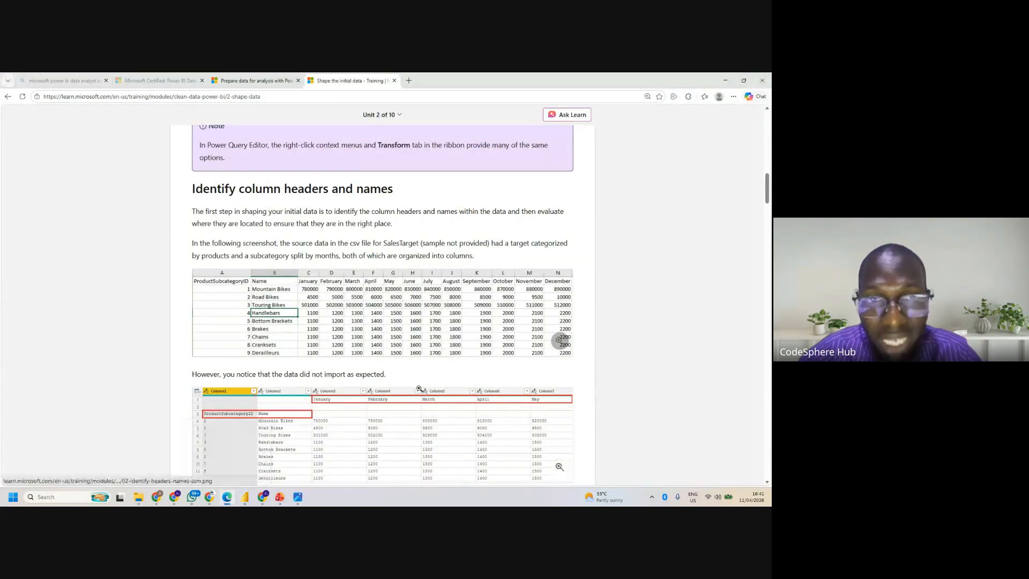
scroll(431, 400, down, 5)
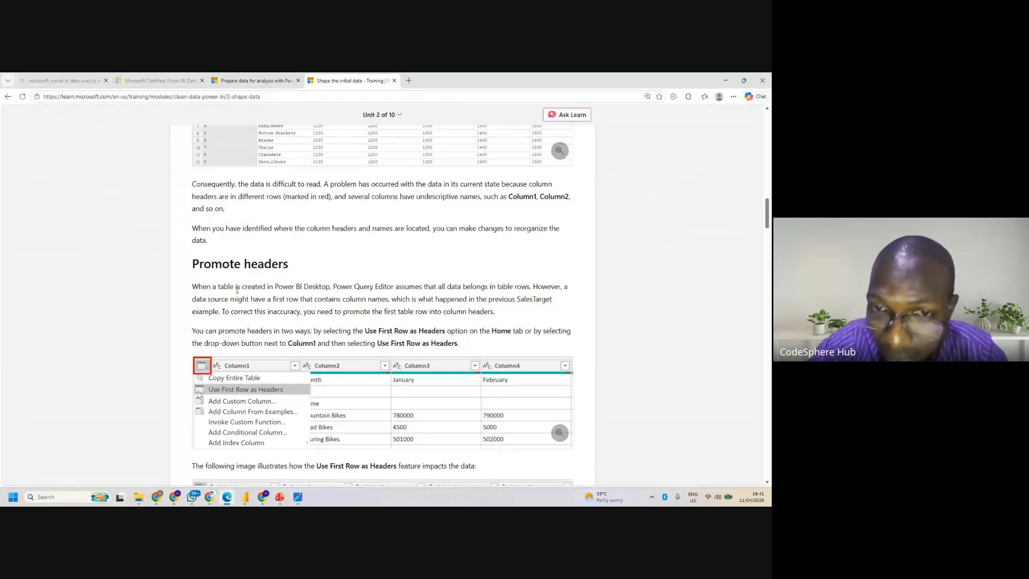
scroll(383, 300, down, 8)
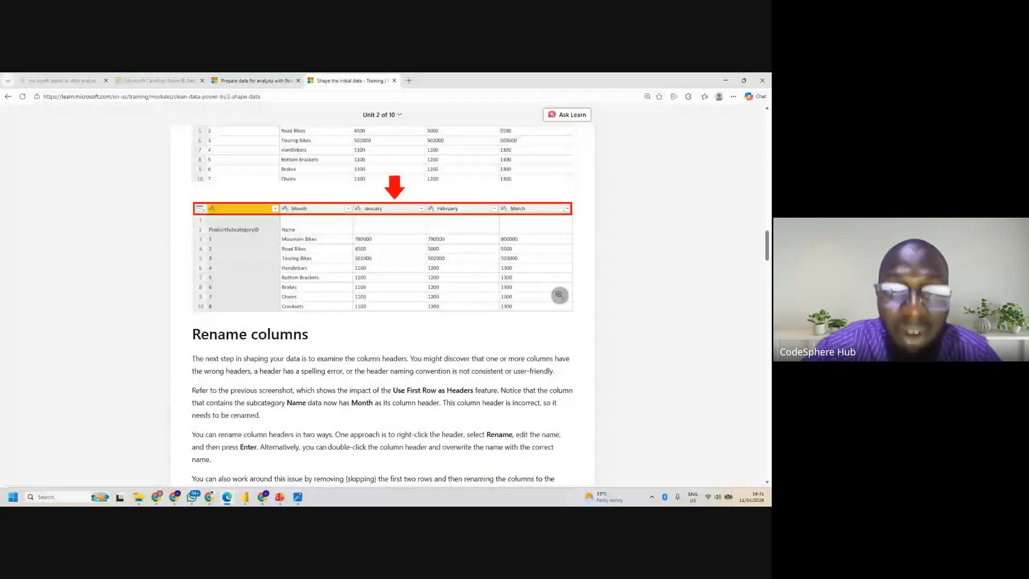
scroll(382, 300, up, 5)
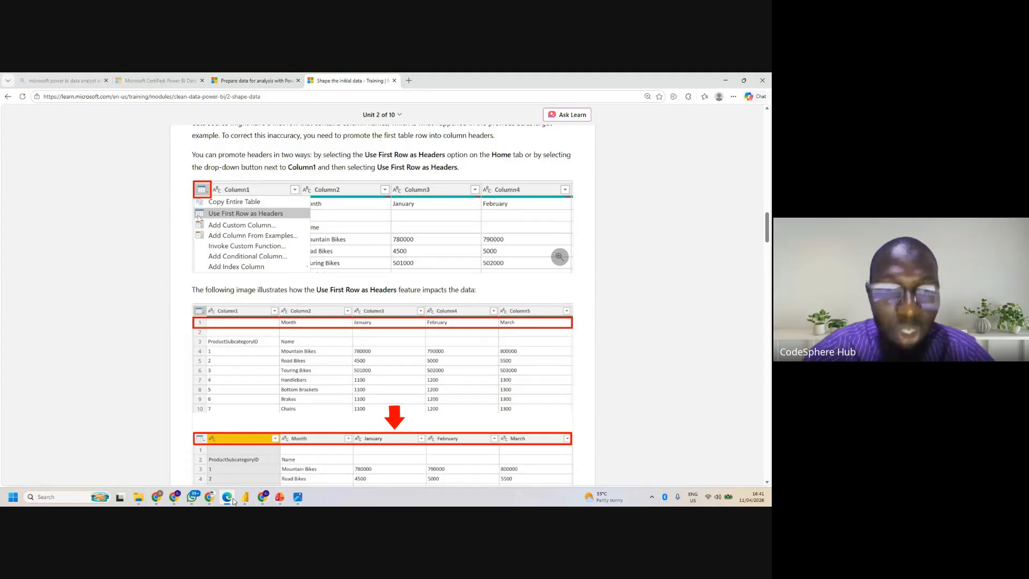
- Switch to the Power Query Editor and promote the first row of the Pivot Demo query with Use First Row as Headers
mouse_move(241, 501)
click(288, 467)
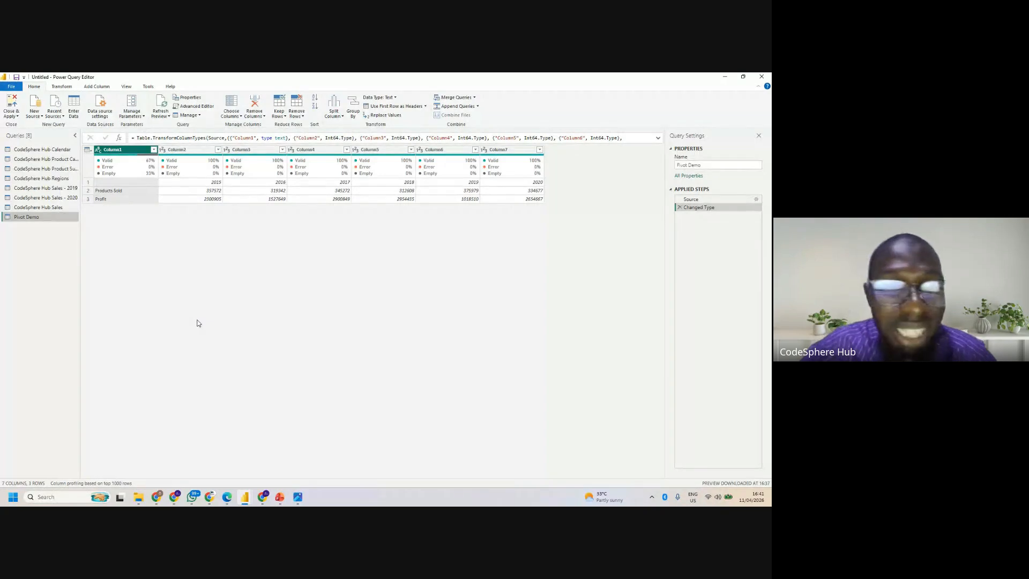
click(88, 150)
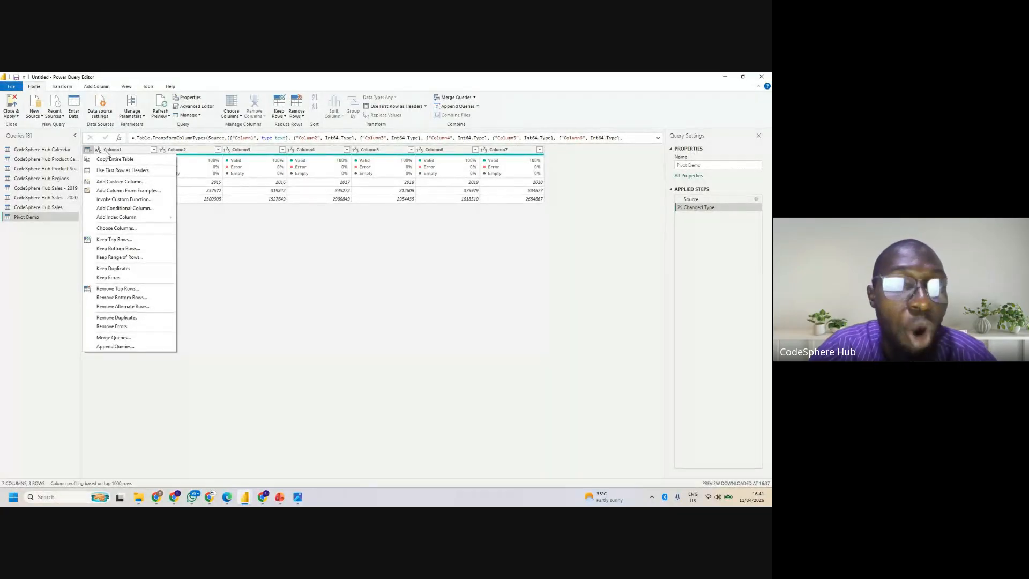
click(91, 153)
click(90, 153)
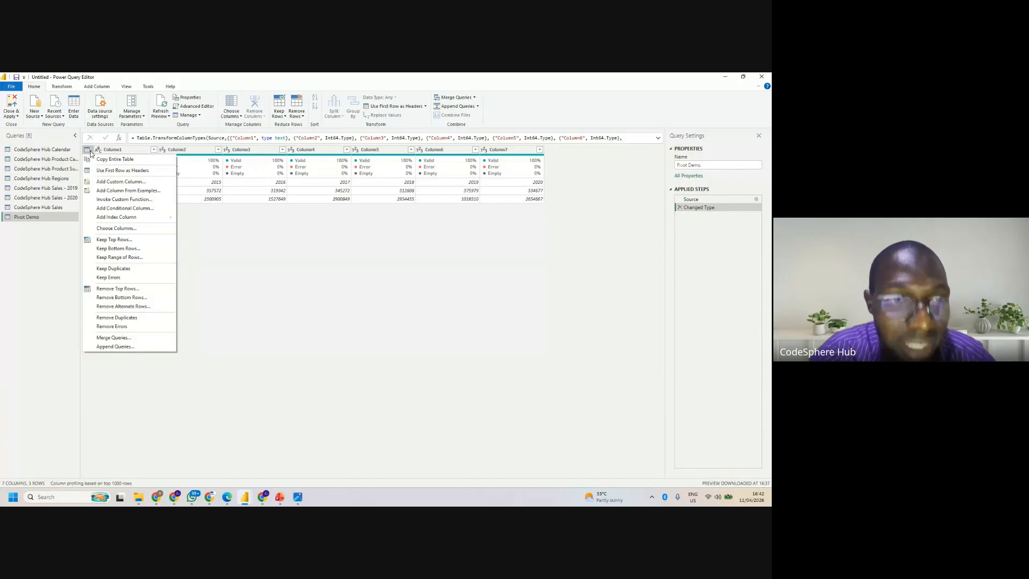
click(123, 171)
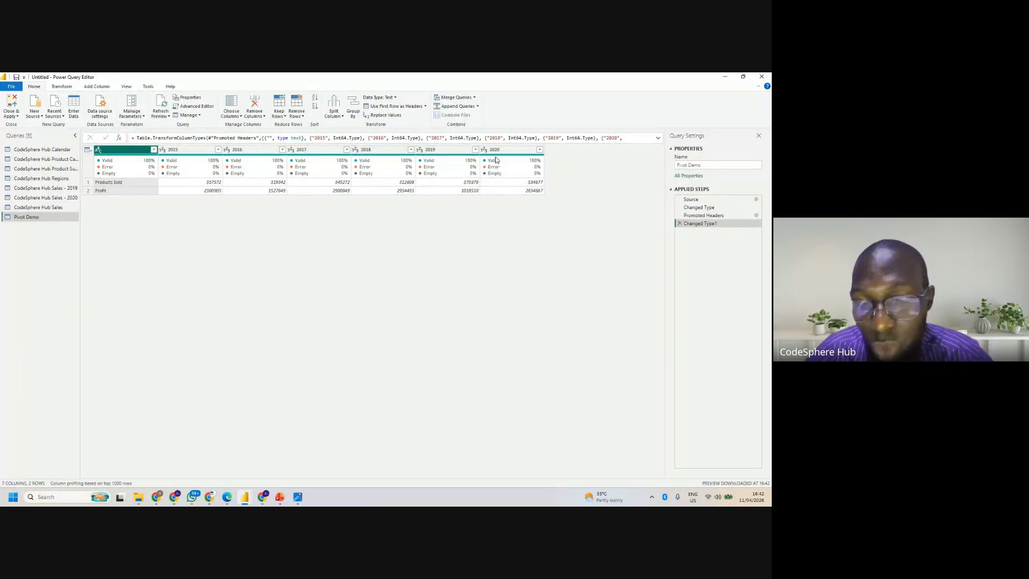
- Switch to the Google Meet call to check on the participants, and return to the Power Query Editor
mouse_move(174, 497)
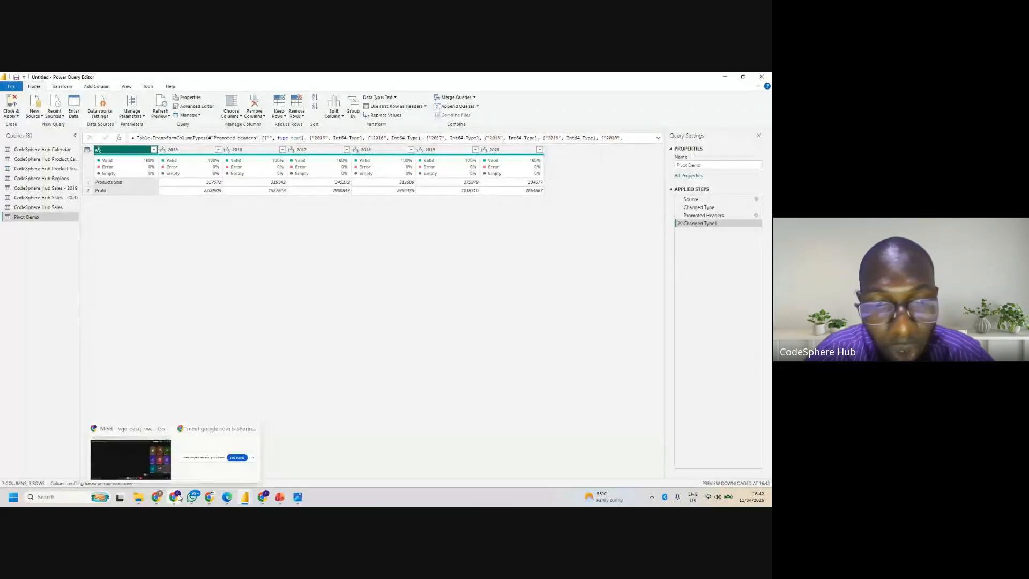
click(148, 455)
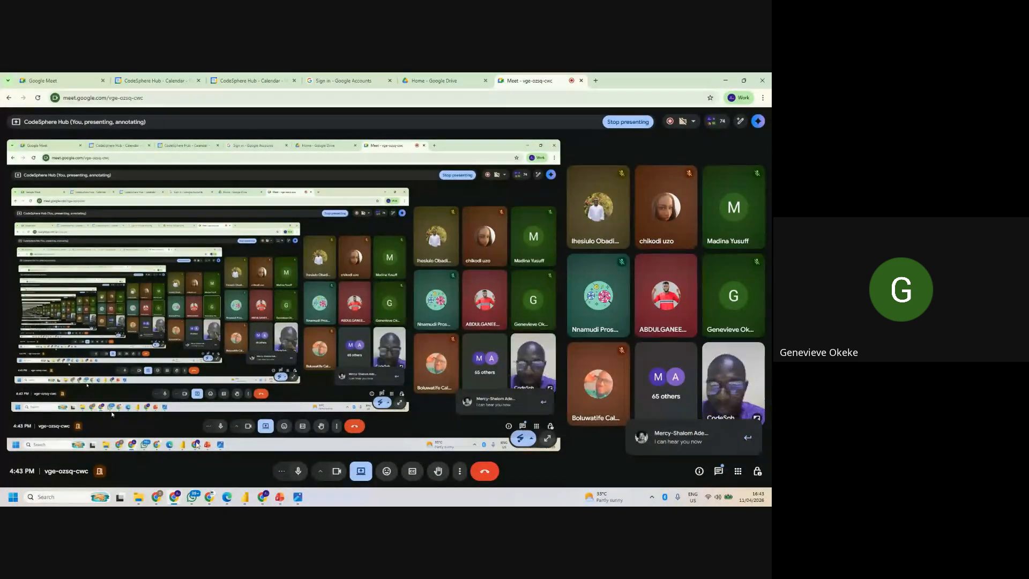
mouse_move(246, 502)
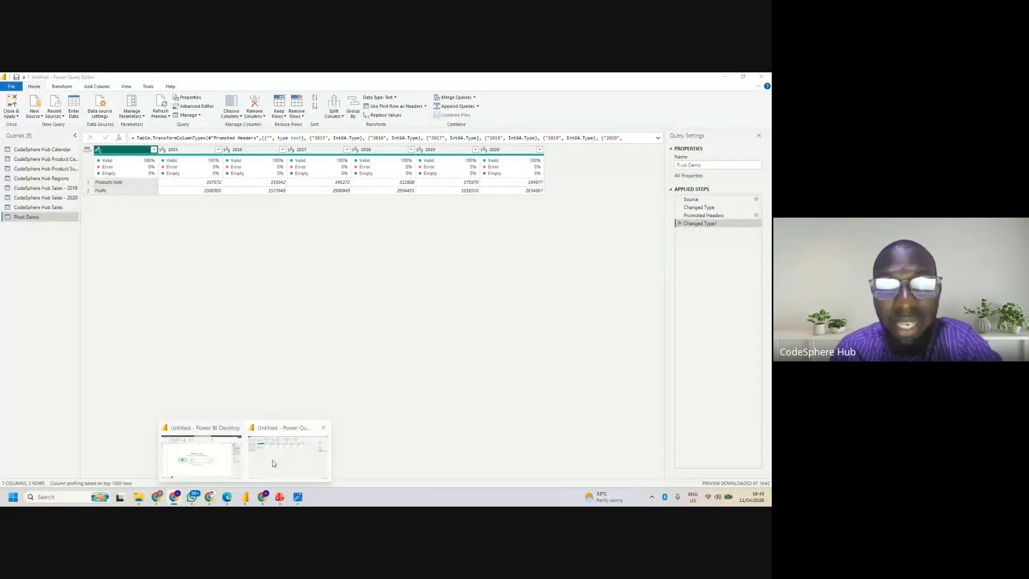
click(272, 459)
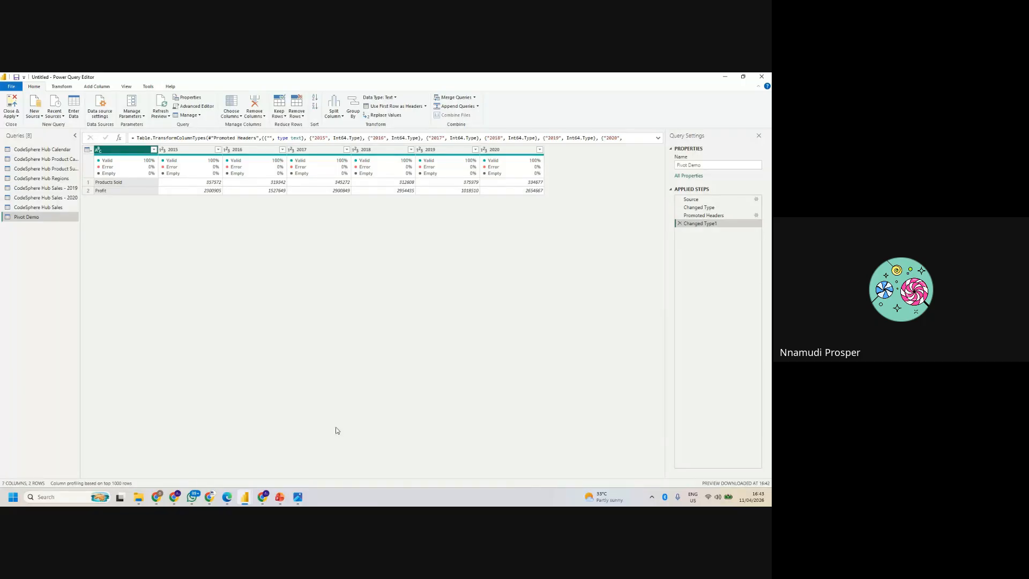
- Delete the Changed Type1, Promoted Headers and Changed Type applied steps from the Pivot Demo query, keeping only Source
click(679, 224)
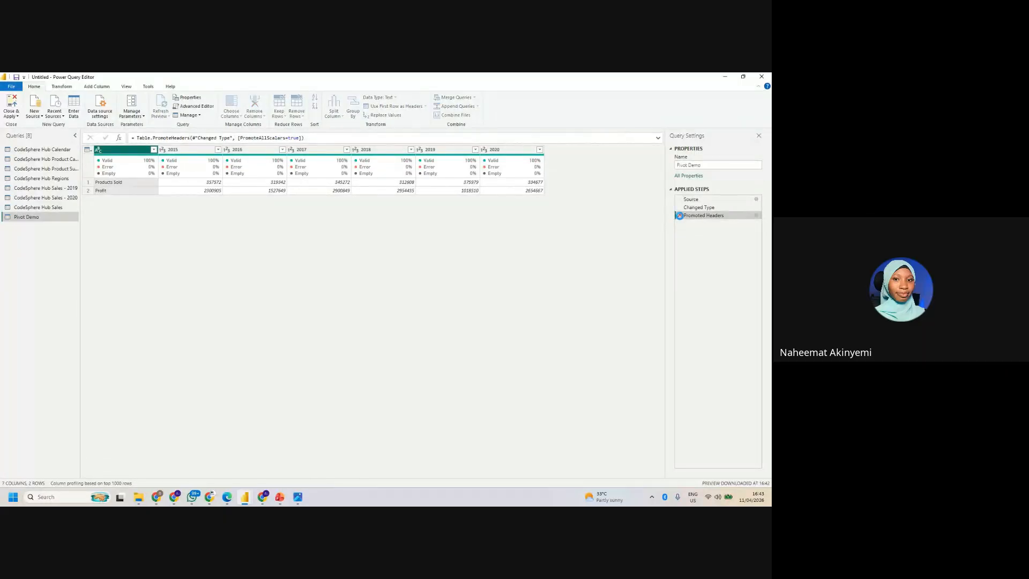
click(679, 215)
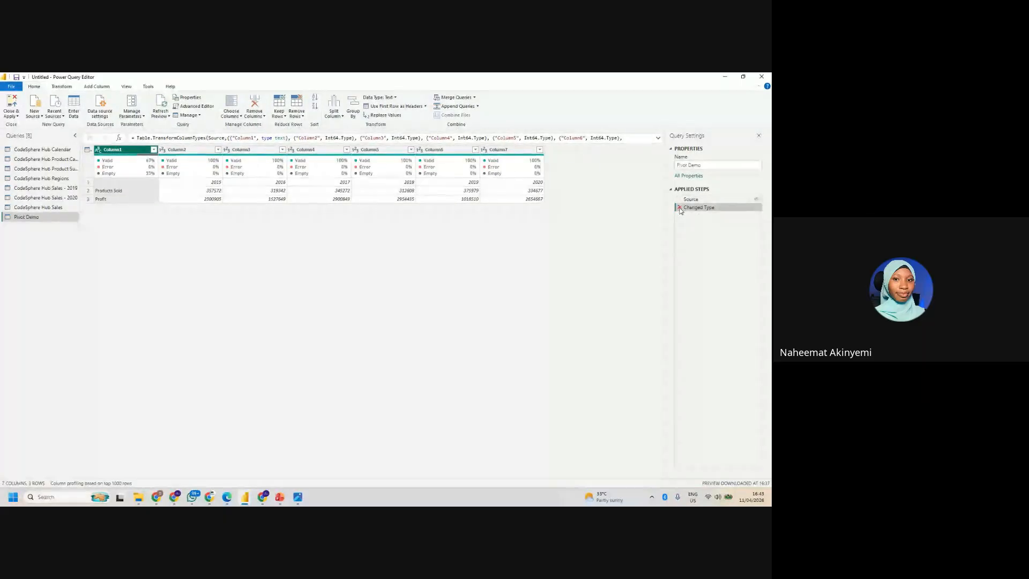
click(679, 207)
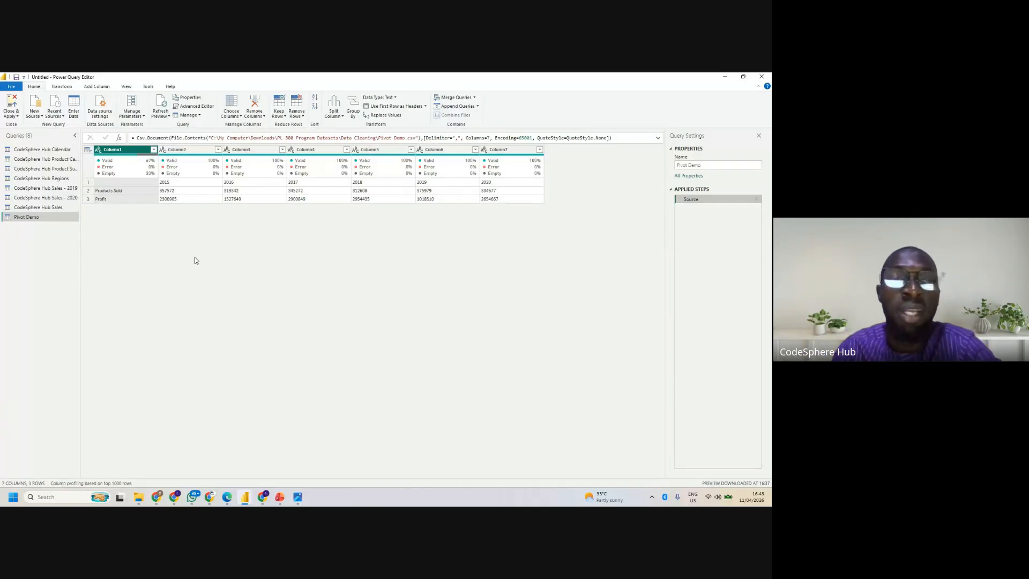
- Apply Use First Row as Headers to the Pivot Demo table directly after its Source step
mouse_move(126, 156)
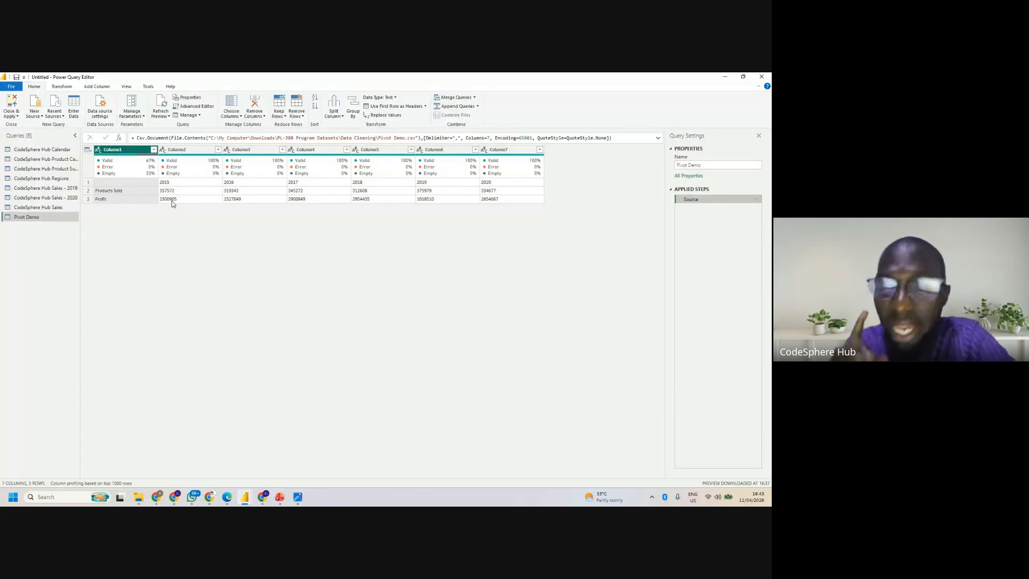
mouse_move(187, 167)
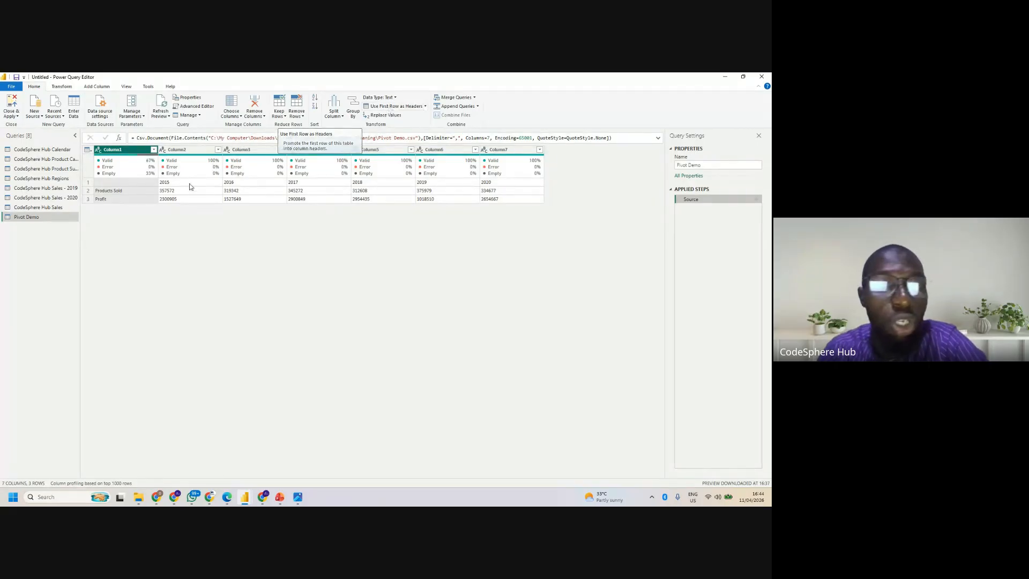
click(86, 150)
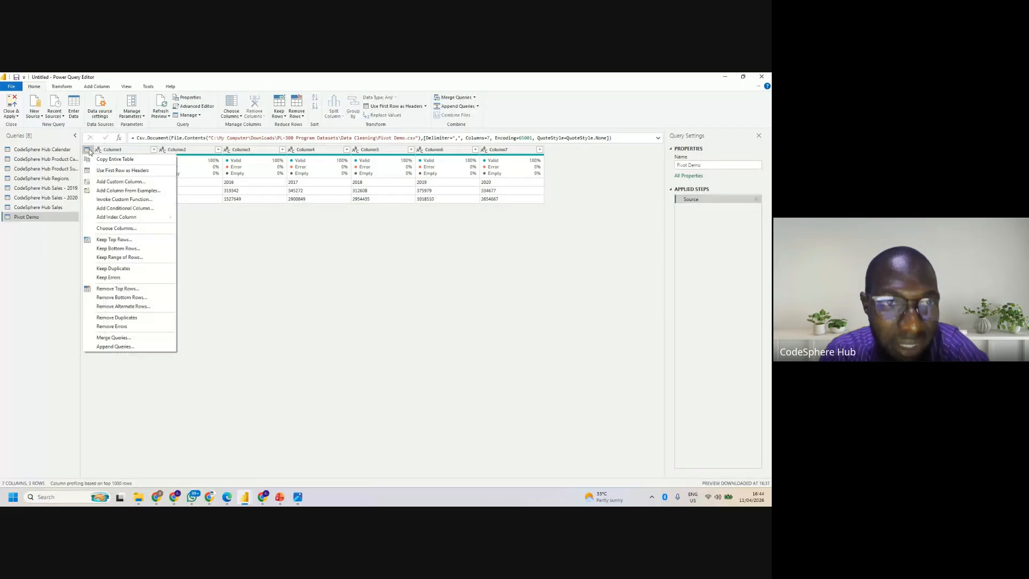
click(122, 170)
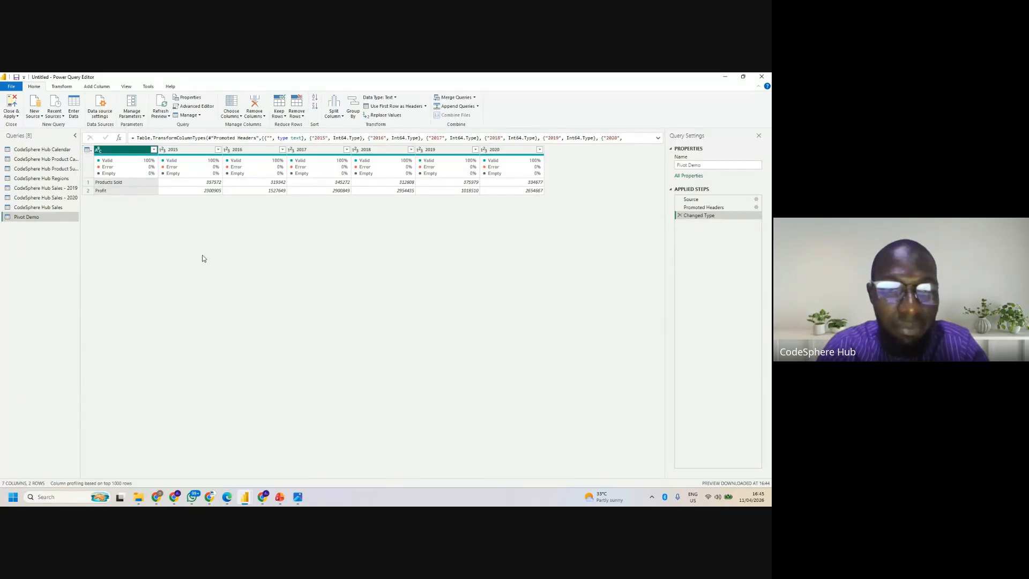
- Switch to Microsoft Edge and review the header promotion illustration and the "Rename columns" section of the unit
mouse_move(227, 497)
click(224, 466)
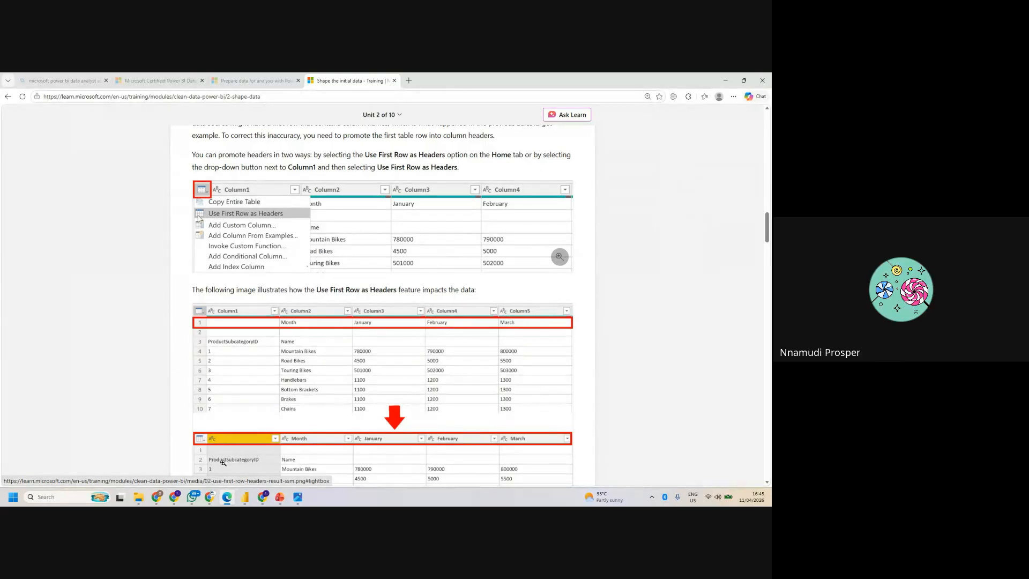
scroll(223, 462, up, 2)
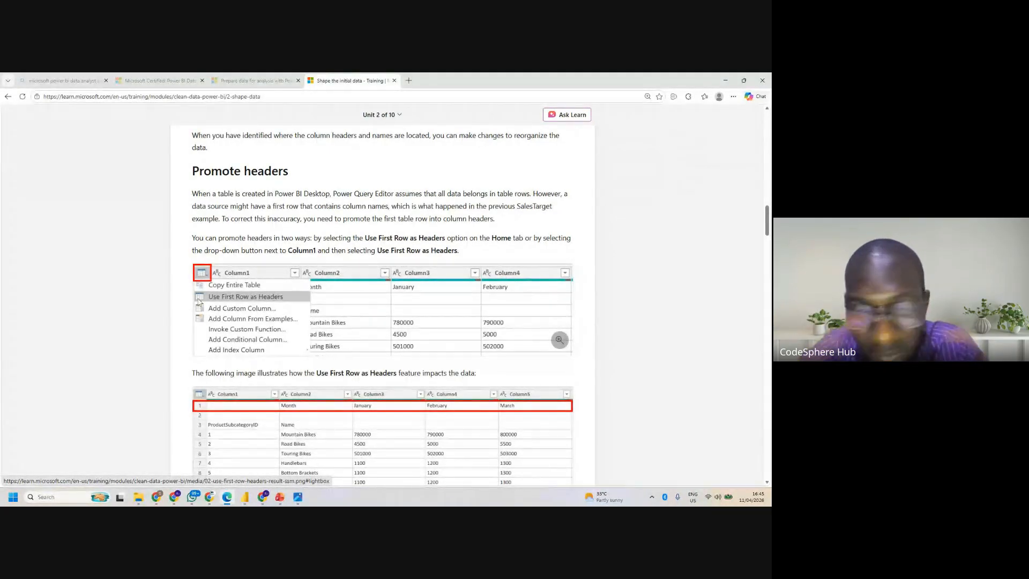
scroll(559, 339, down, 5)
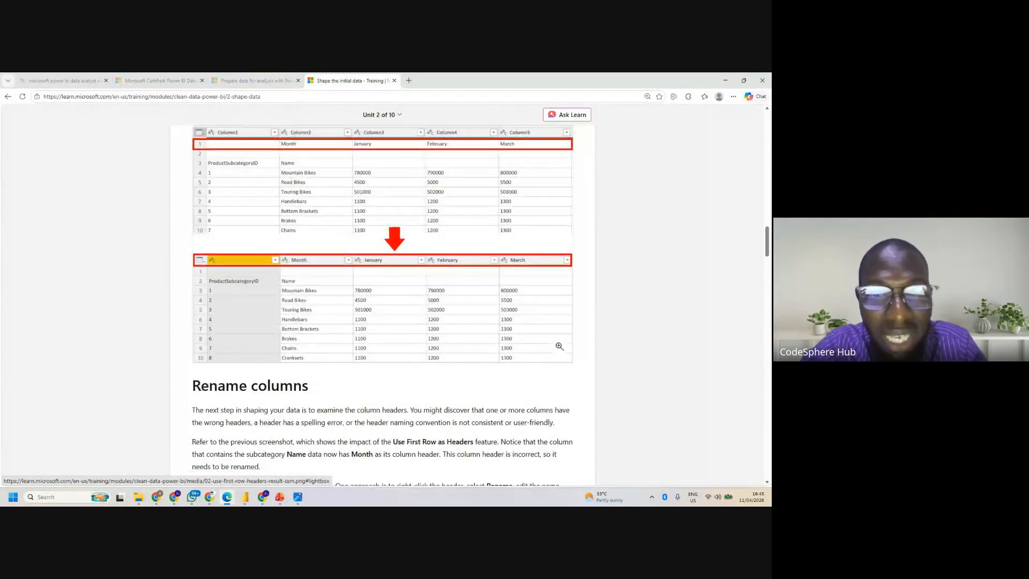
scroll(559, 347, down, 3)
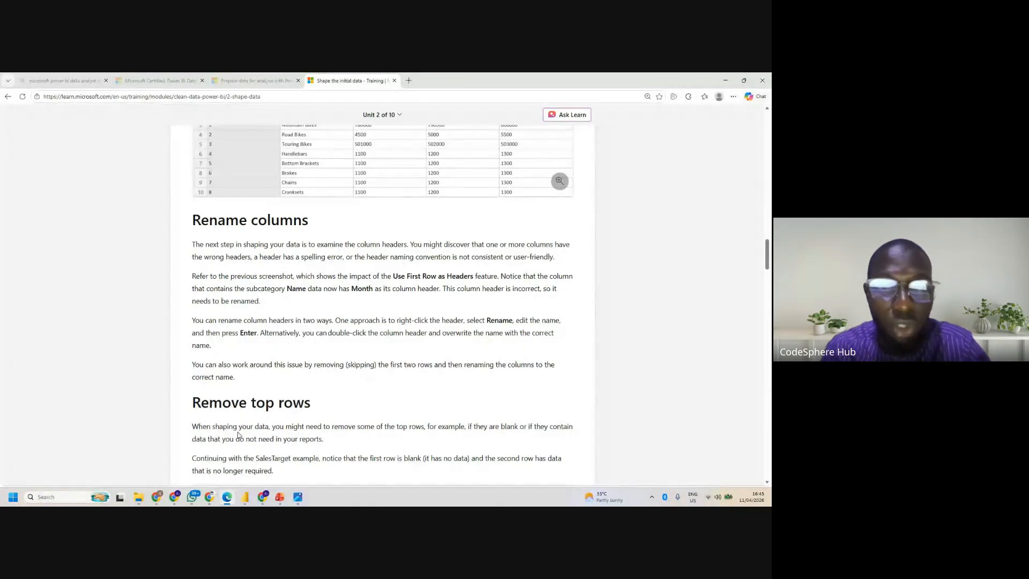
- Switch to the Google Meet call and open its screen-sharing options
mouse_move(172, 500)
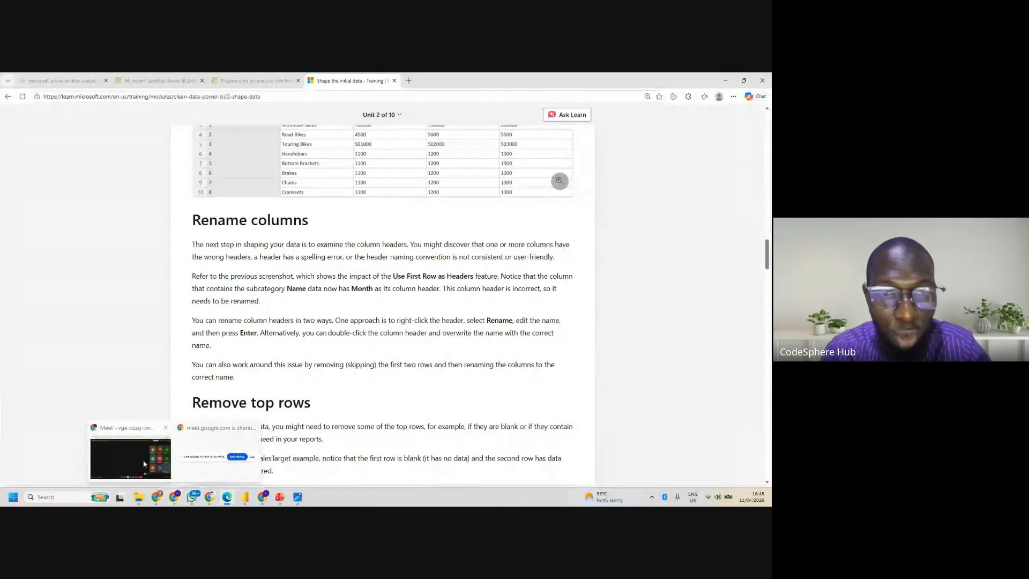
click(131, 475)
click(364, 477)
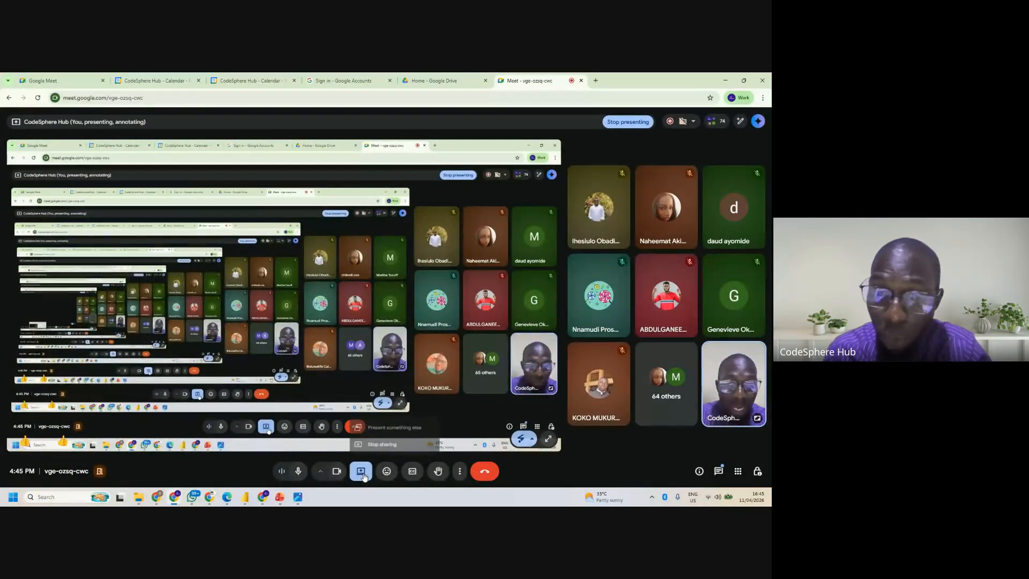
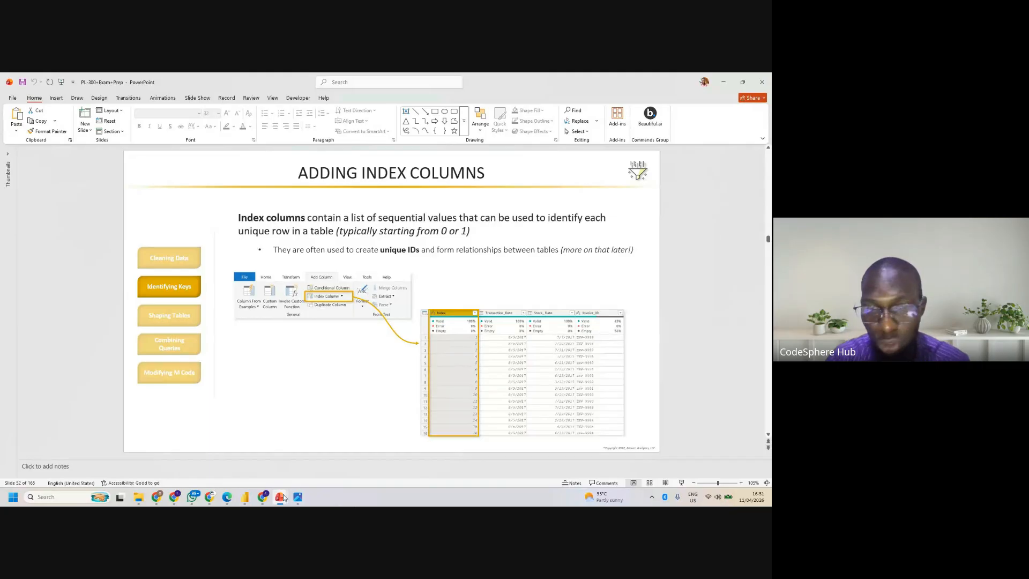
- Switch to the Google Meet call and toggle the camera
mouse_move(242, 499)
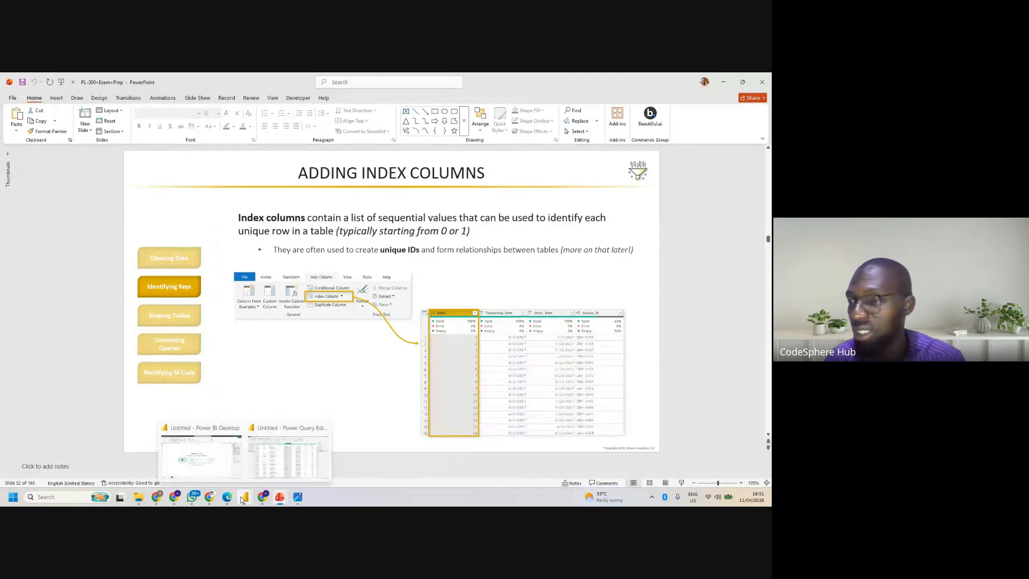
click(262, 462)
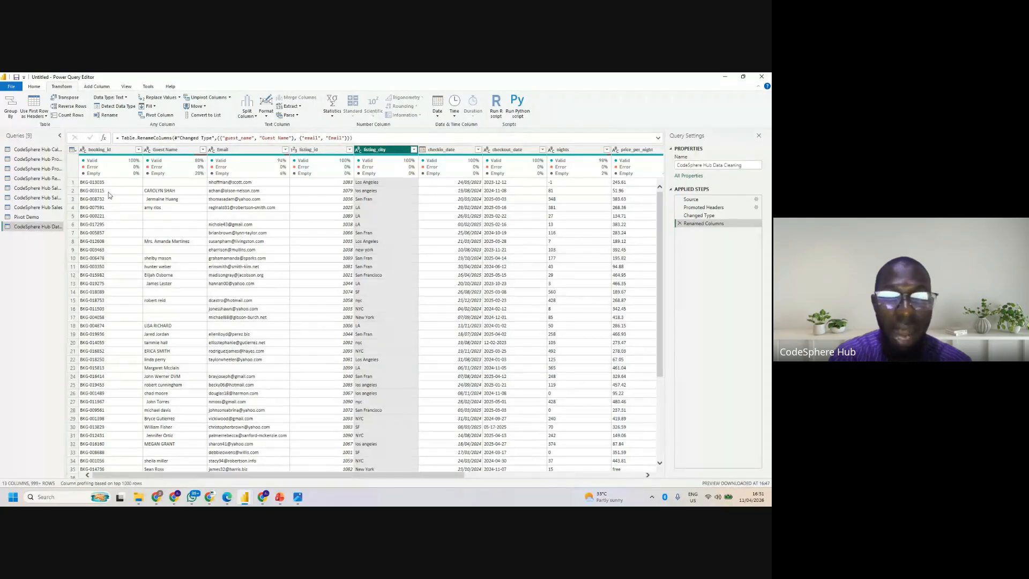
mouse_move(174, 497)
click(131, 462)
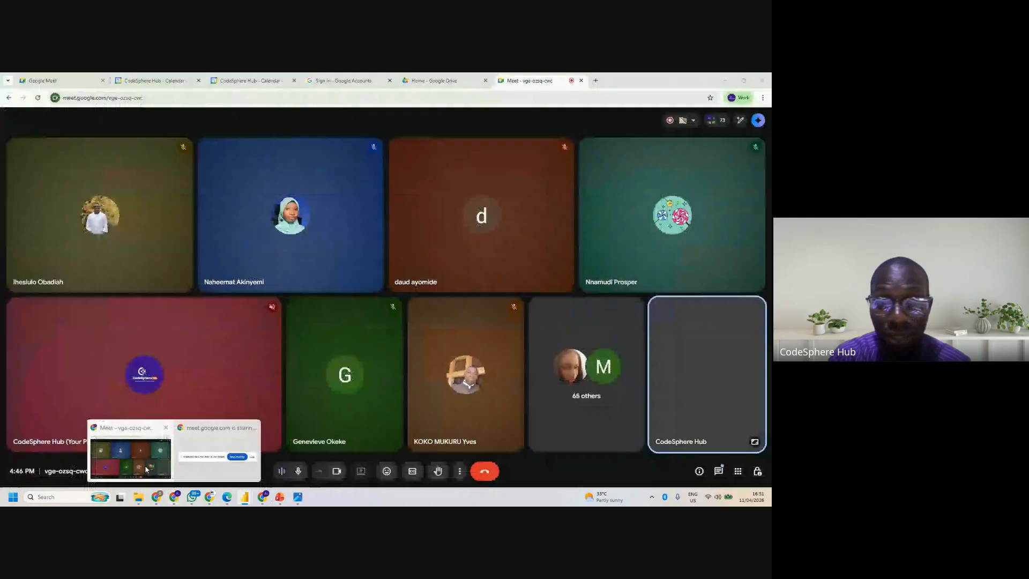
click(338, 474)
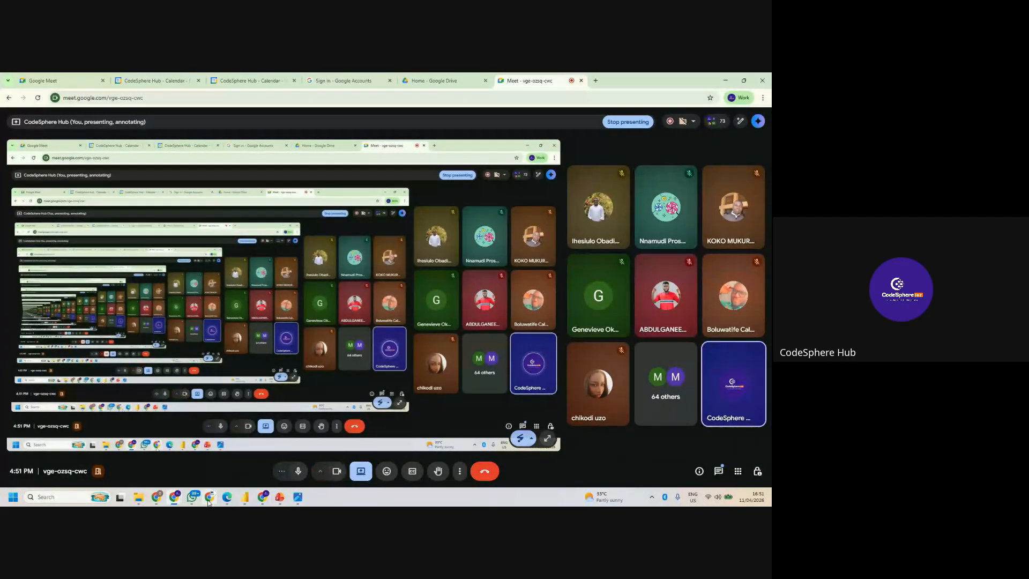
- Look over the CodeSphere Hub Data Cleaning table in Power Query Editor, and switch to PowerPoint to read the "Adding Index Columns" slide
mouse_move(245, 497)
click(258, 458)
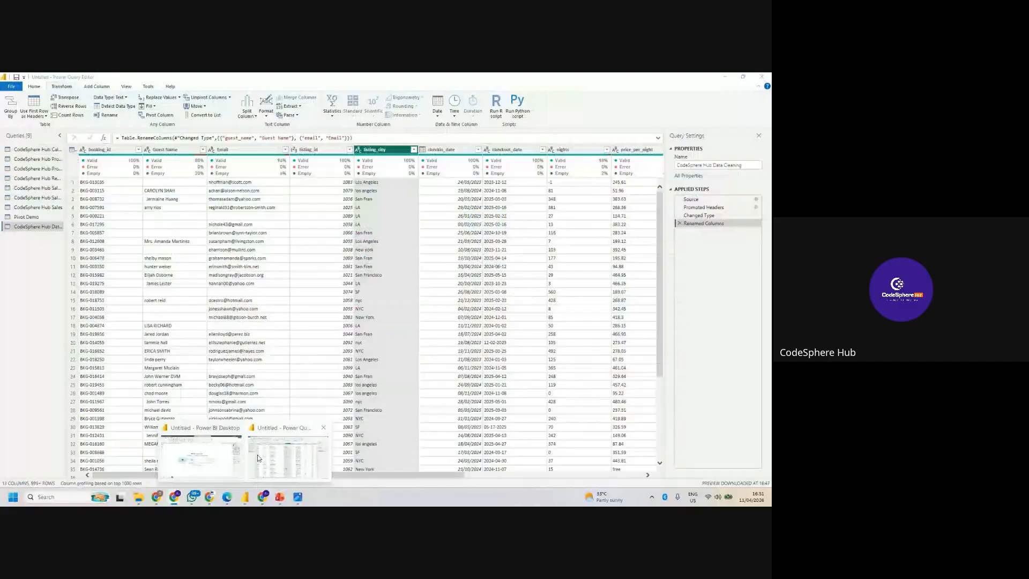
click(258, 458)
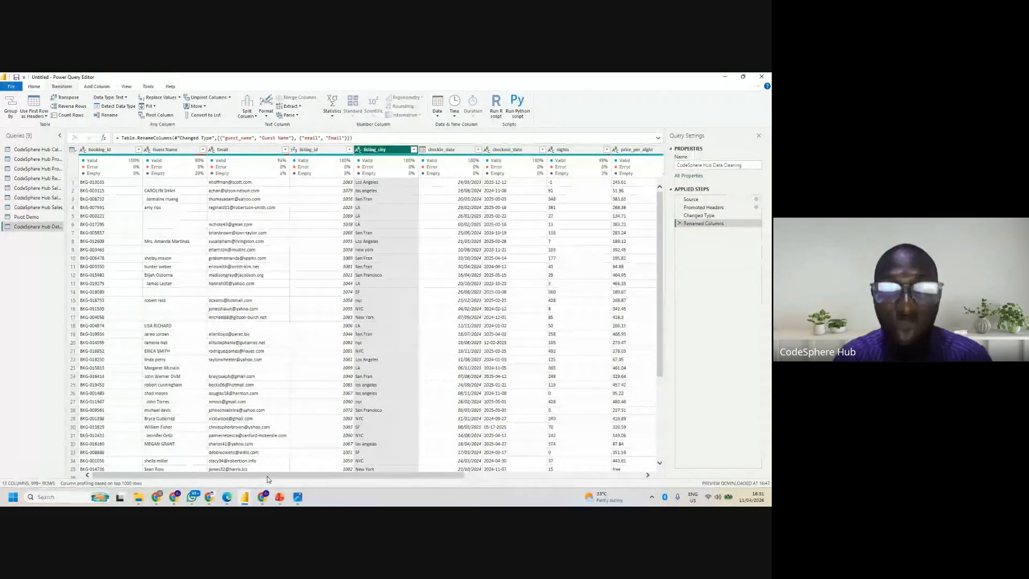
drag(267, 476, 109, 464)
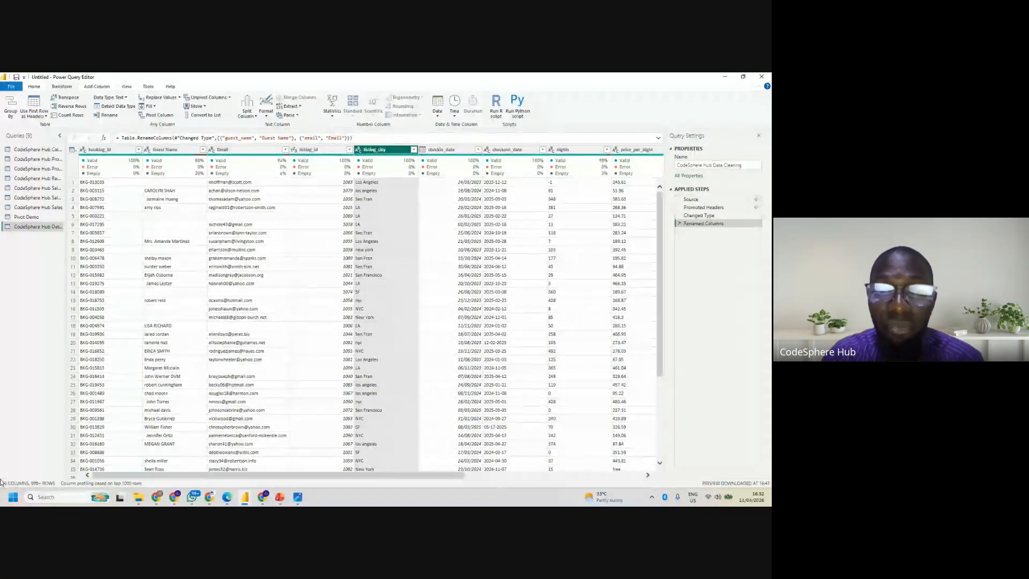
mouse_move(280, 497)
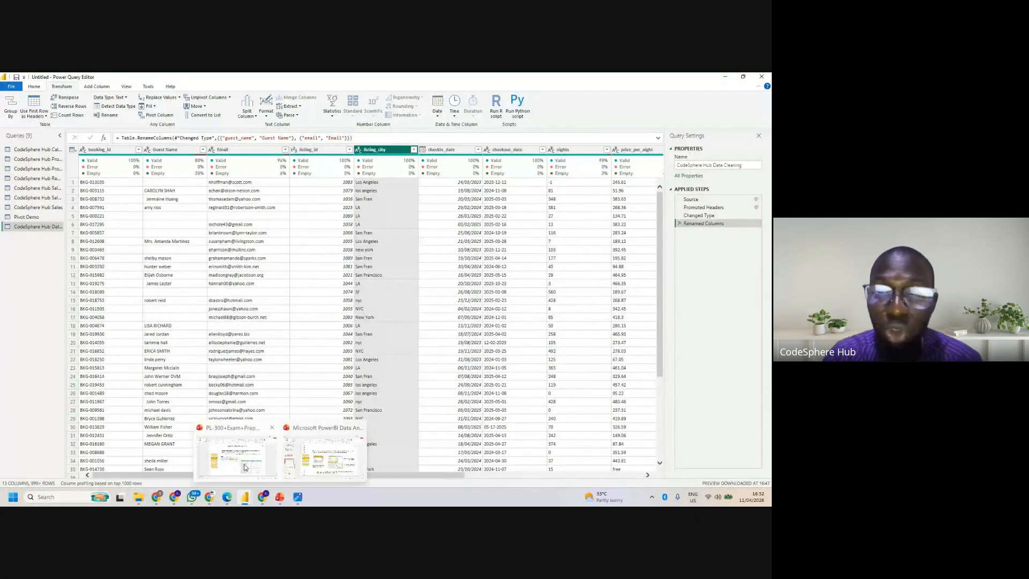
click(245, 467)
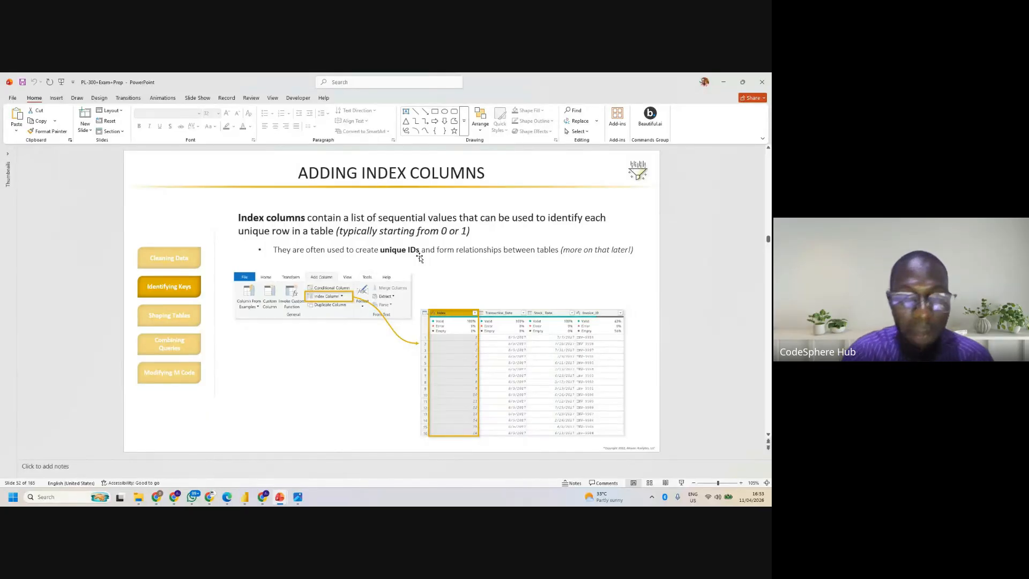
- Switch to the Power Query Editor and add an index column starting from 1 to the CodeSphere Hub Data Cleaning query
mouse_move(245, 497)
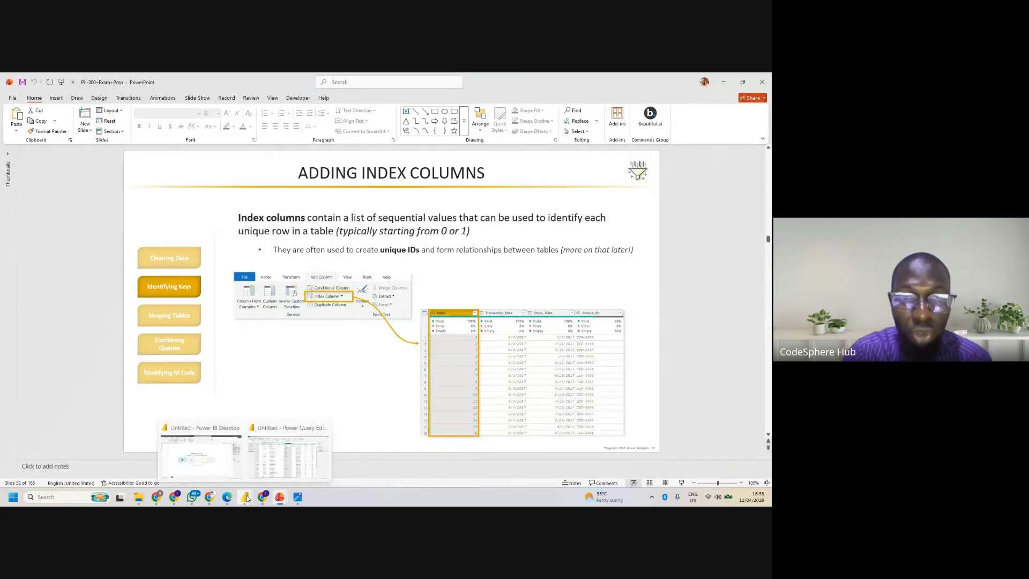
click(268, 473)
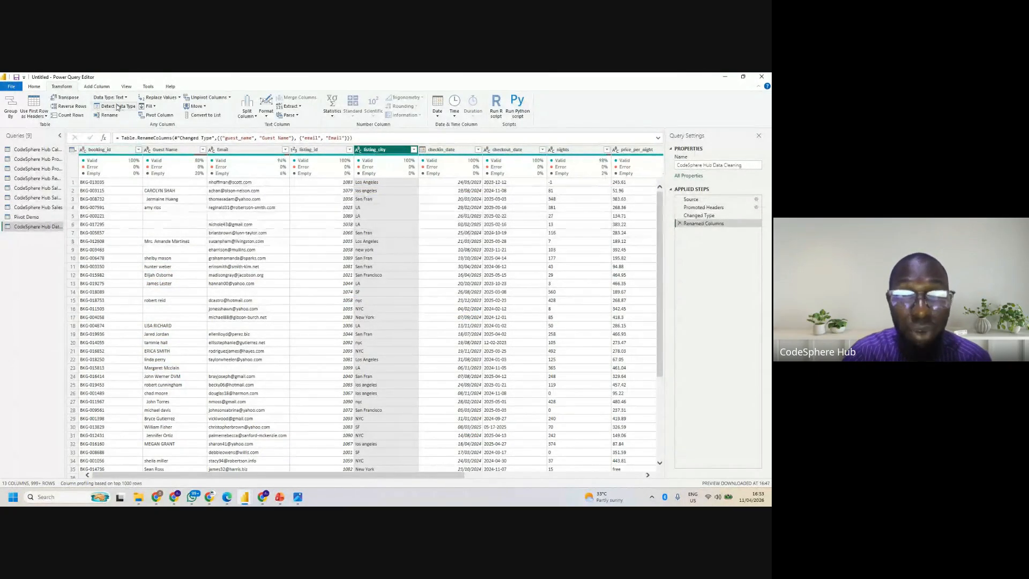
click(95, 150)
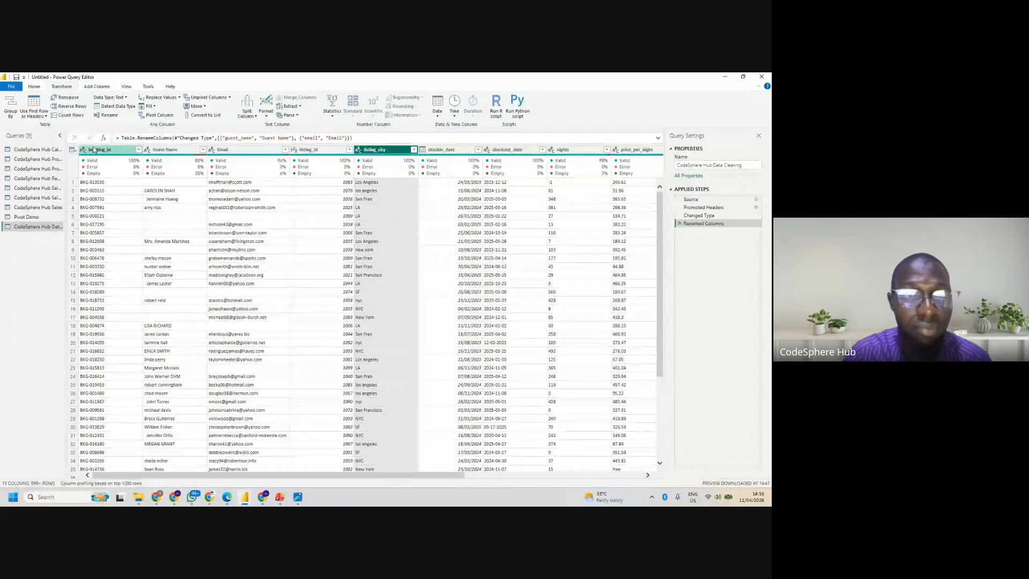
click(107, 87)
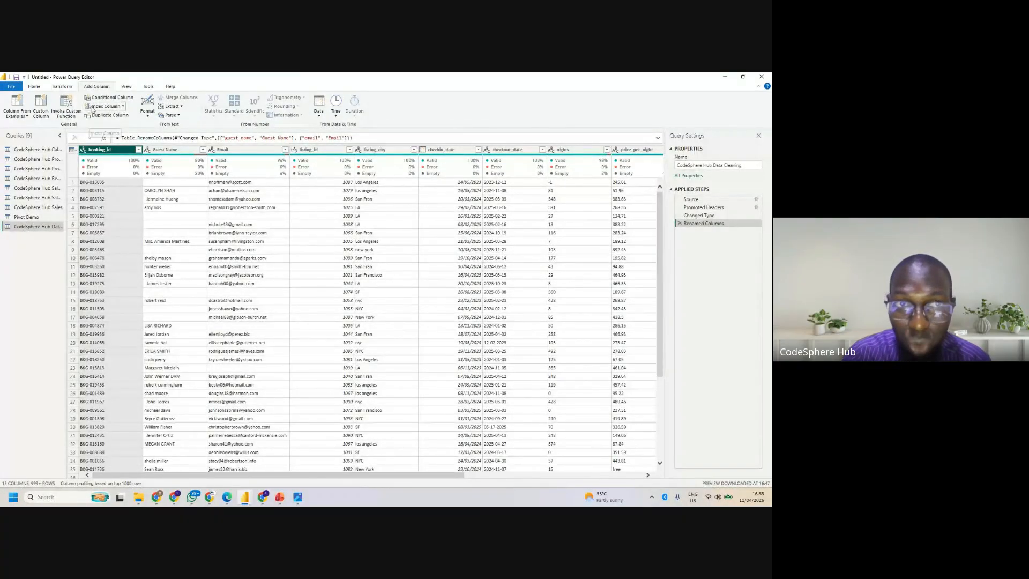
click(123, 107)
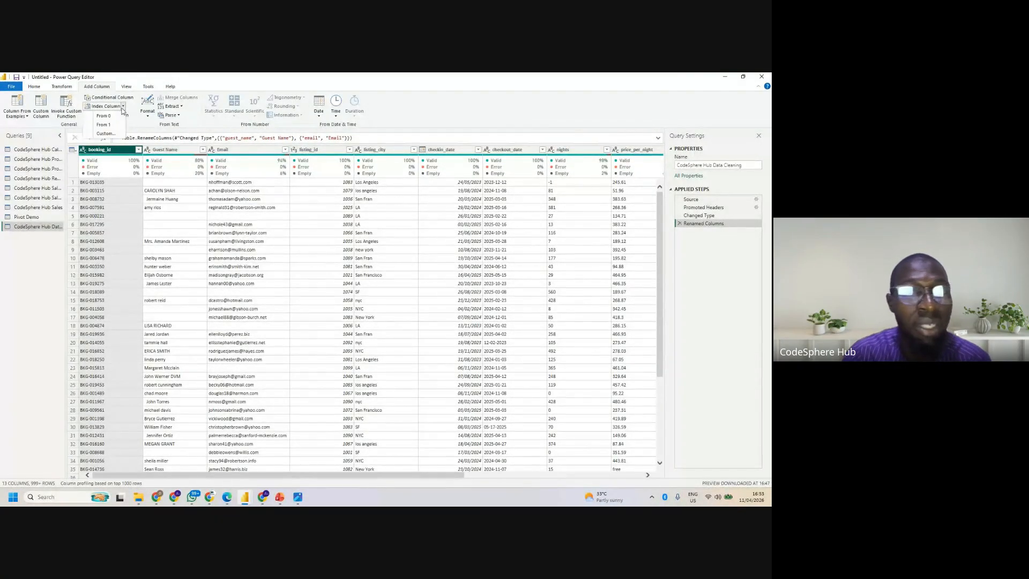
click(32, 297)
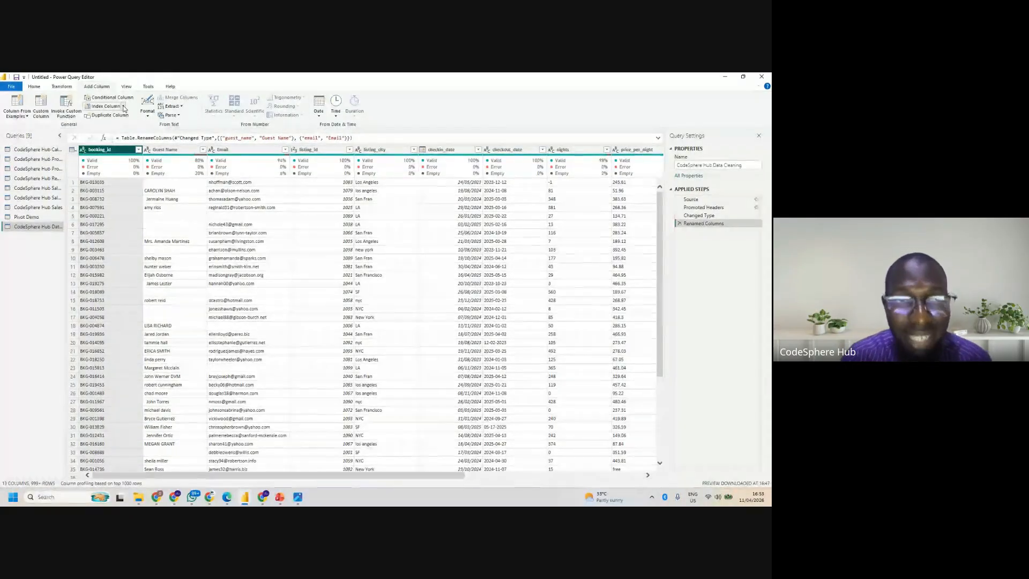
click(123, 108)
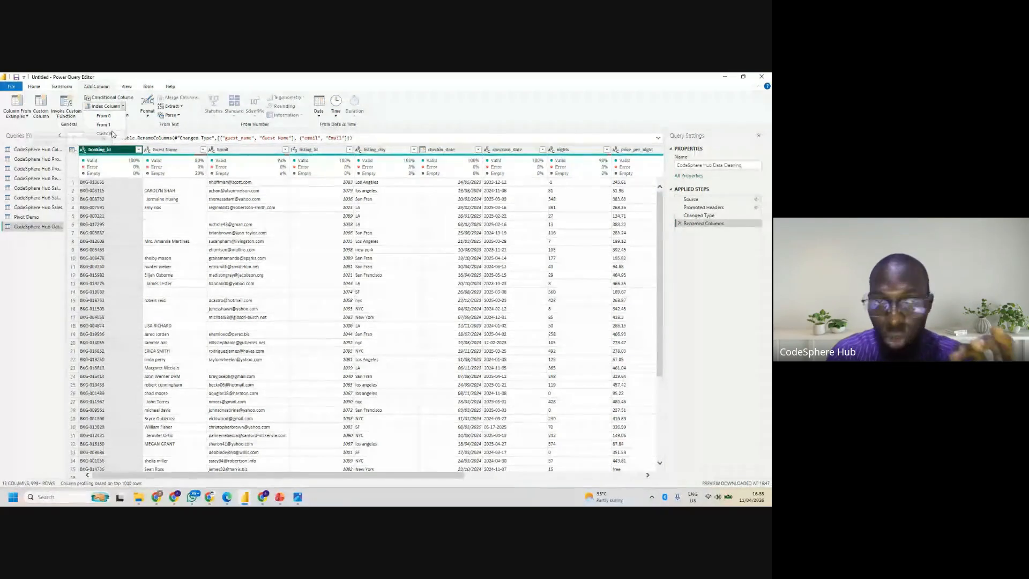
click(116, 126)
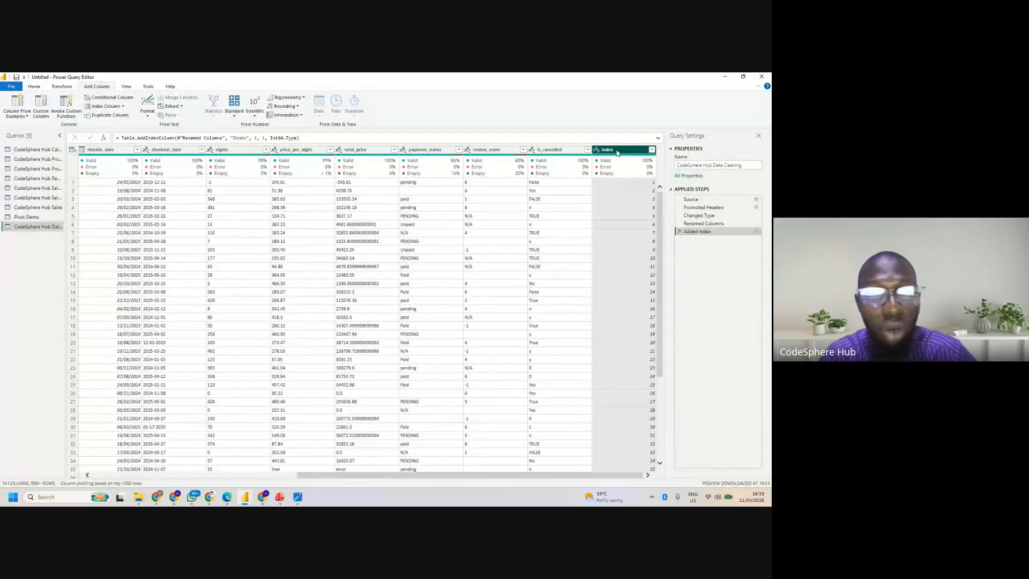
- Rename the new Index column as BookingID
double_click(615, 151)
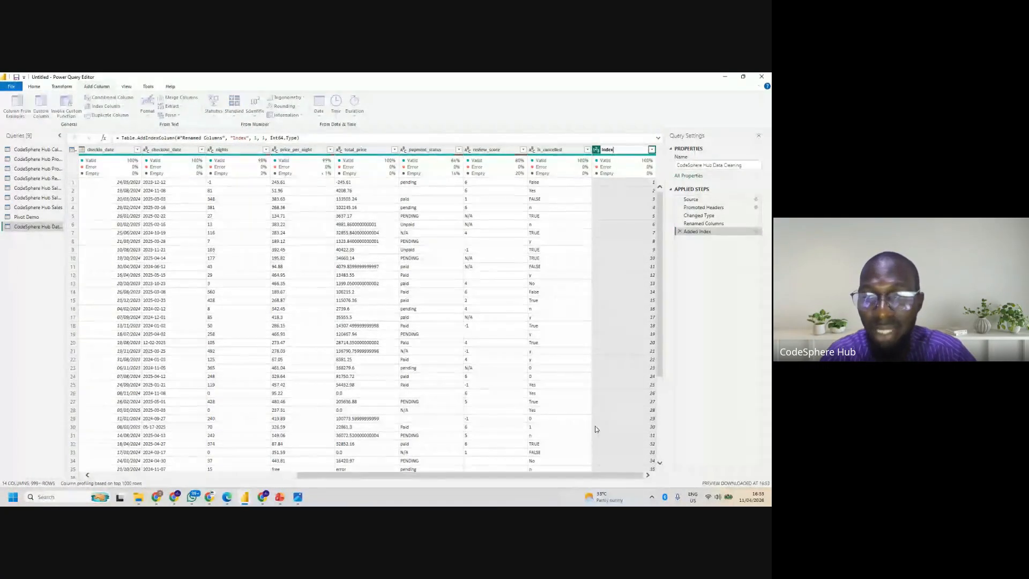
key(Escape)
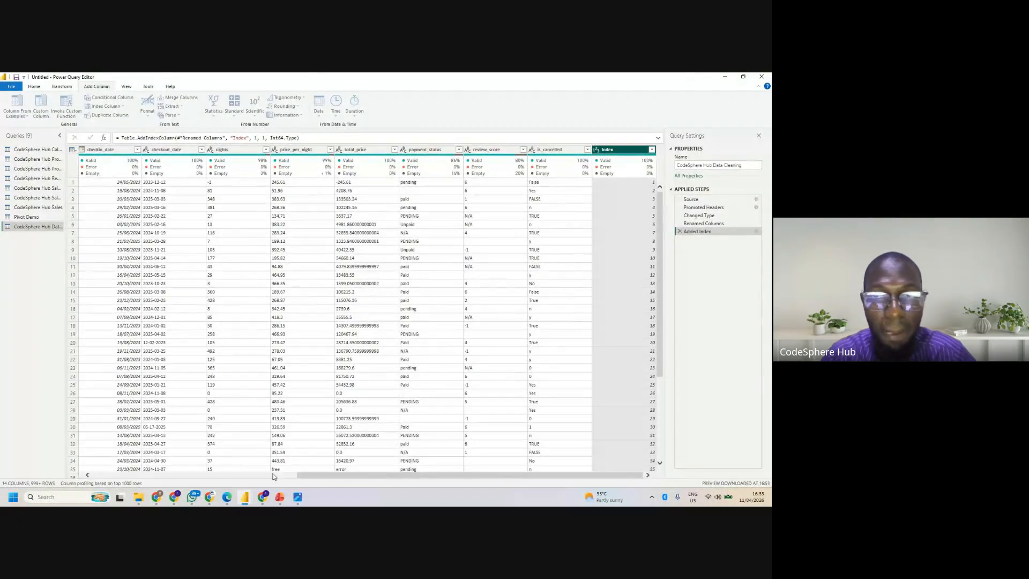
drag(313, 476, 679, 405)
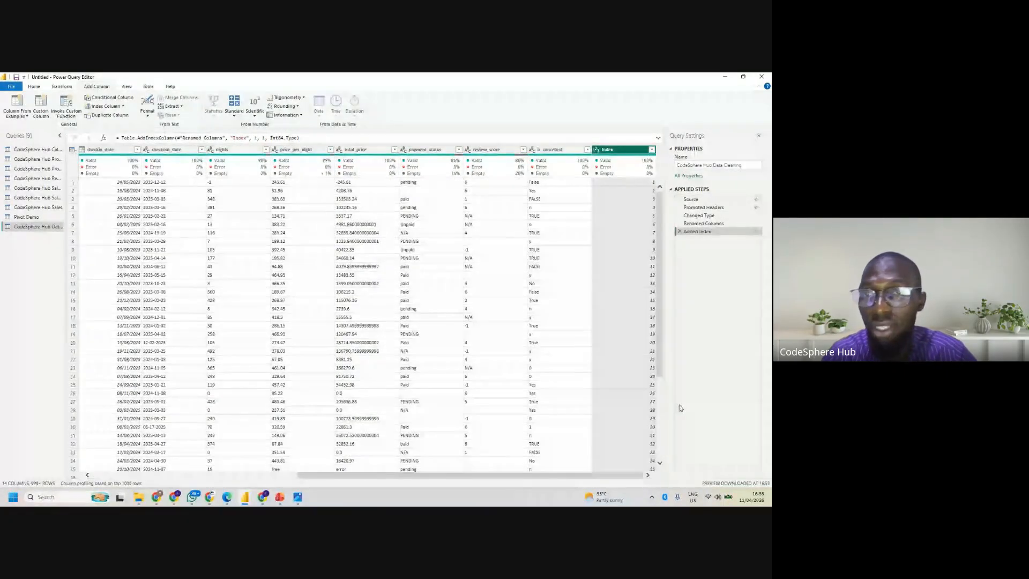
double_click(620, 150)
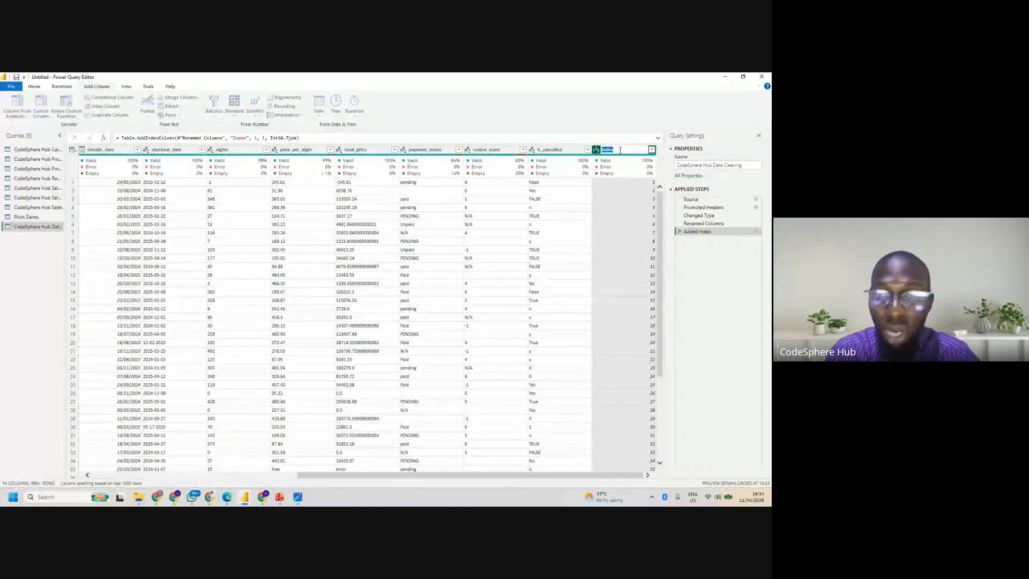
text(Boo)
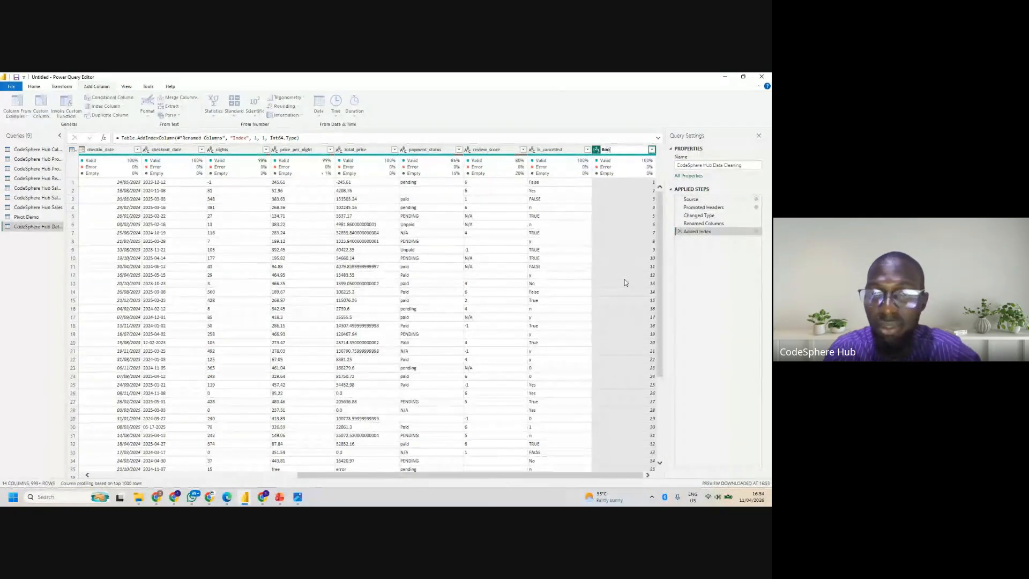
text(kingID)
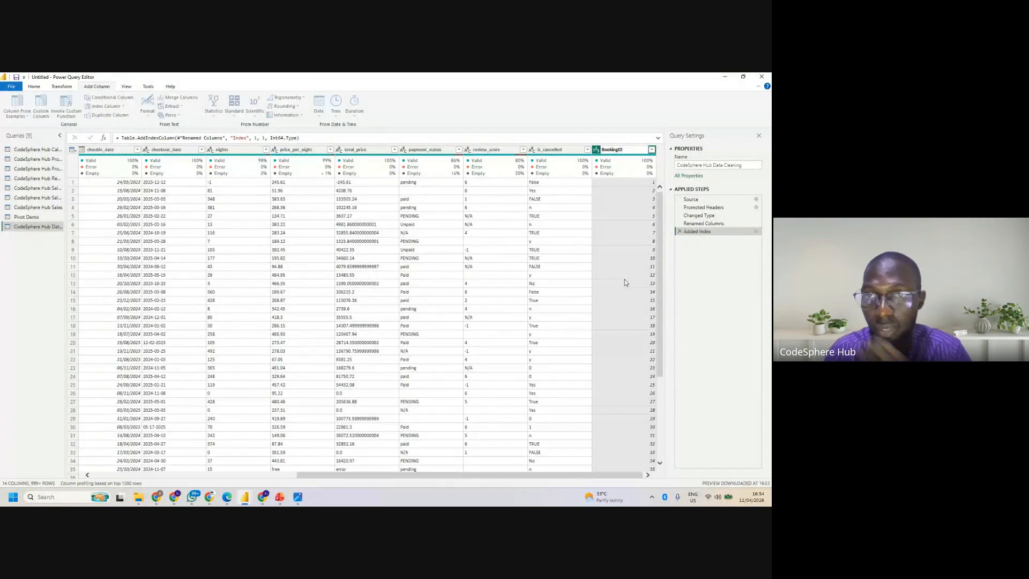
key(Return)
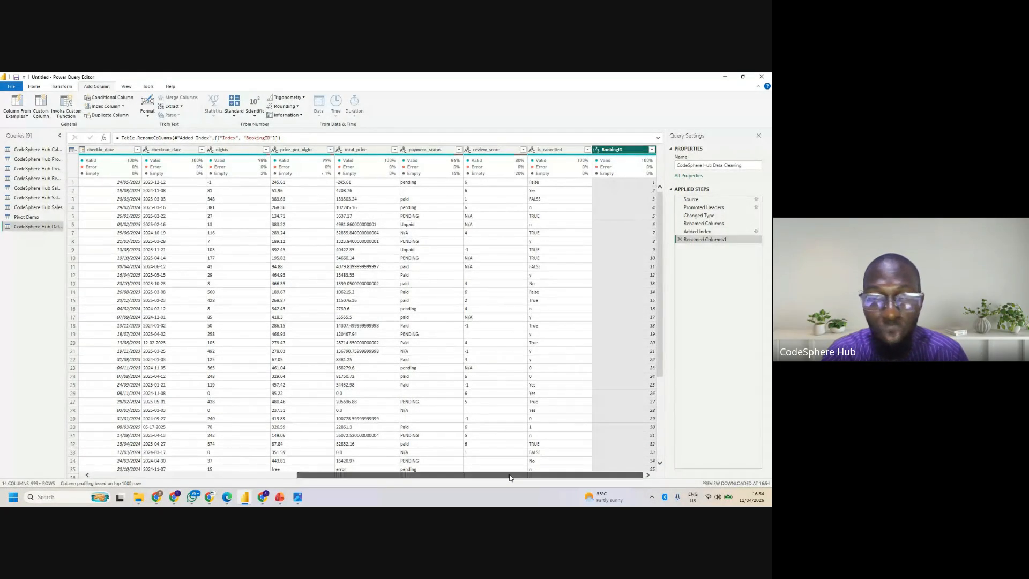
- Rename the booking_id column as booking_code
drag(512, 475, 307, 475)
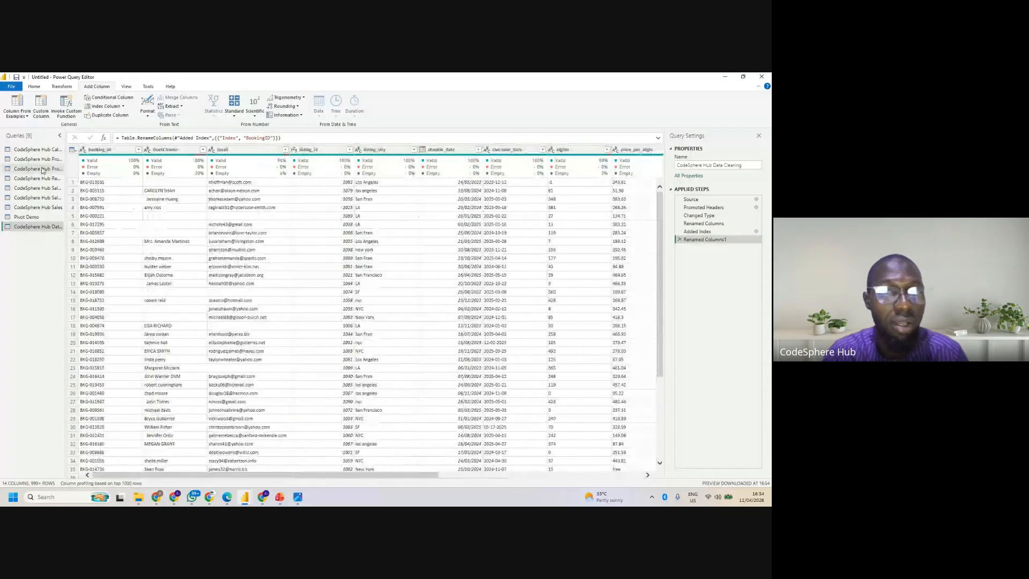
click(115, 150)
double_click(115, 150)
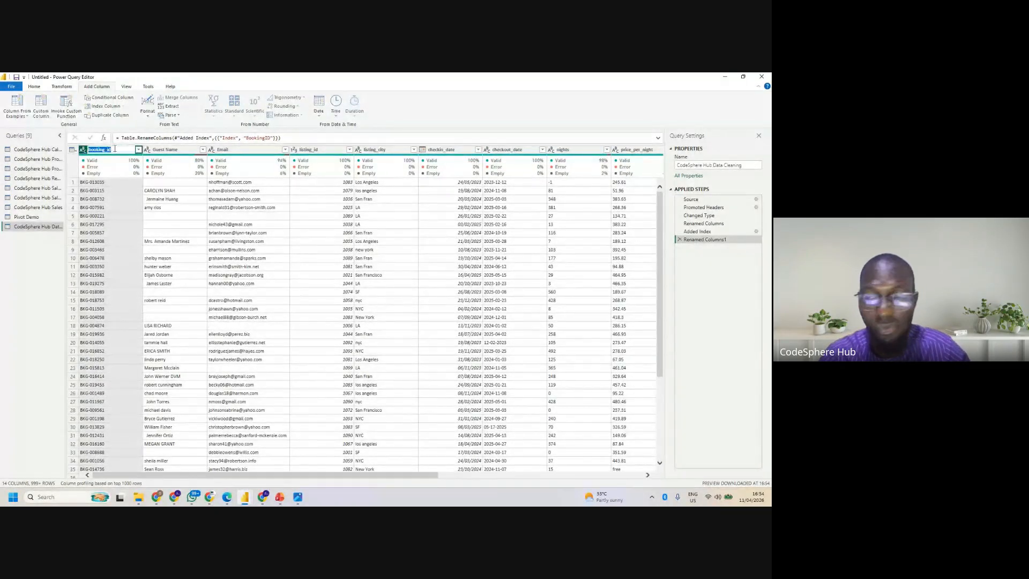
click(114, 149)
key(BackSpace)
key(BackSpace)
text(co)
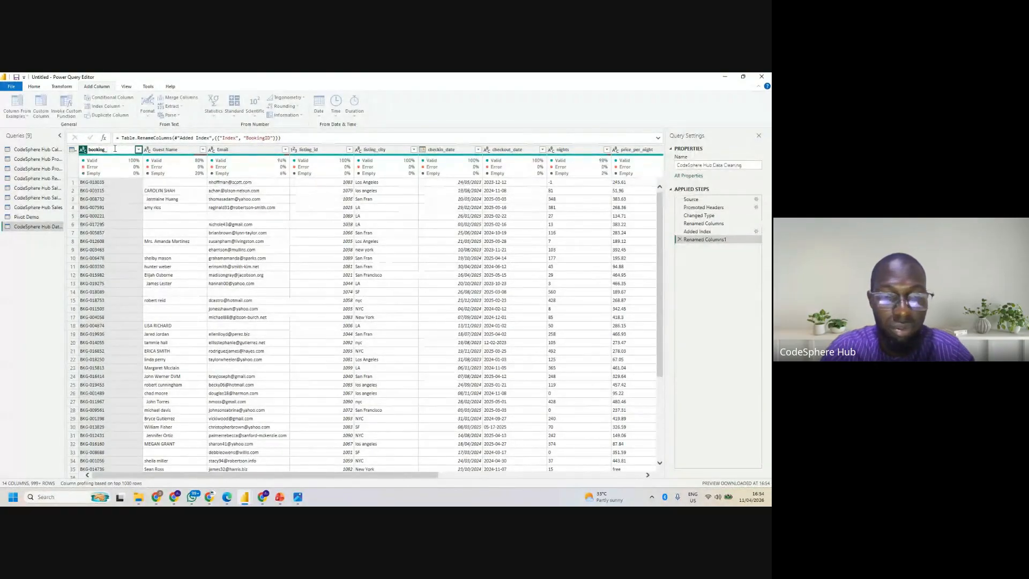
text(de)
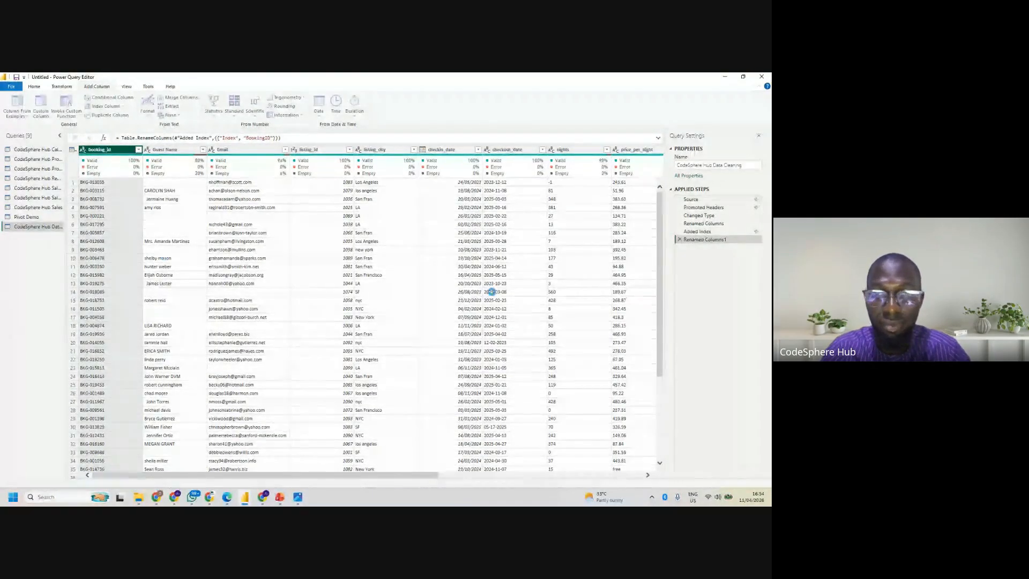
key(Return)
- Move the BookingID column to the start of the table, ahead of booking_code
drag(414, 475, 667, 480)
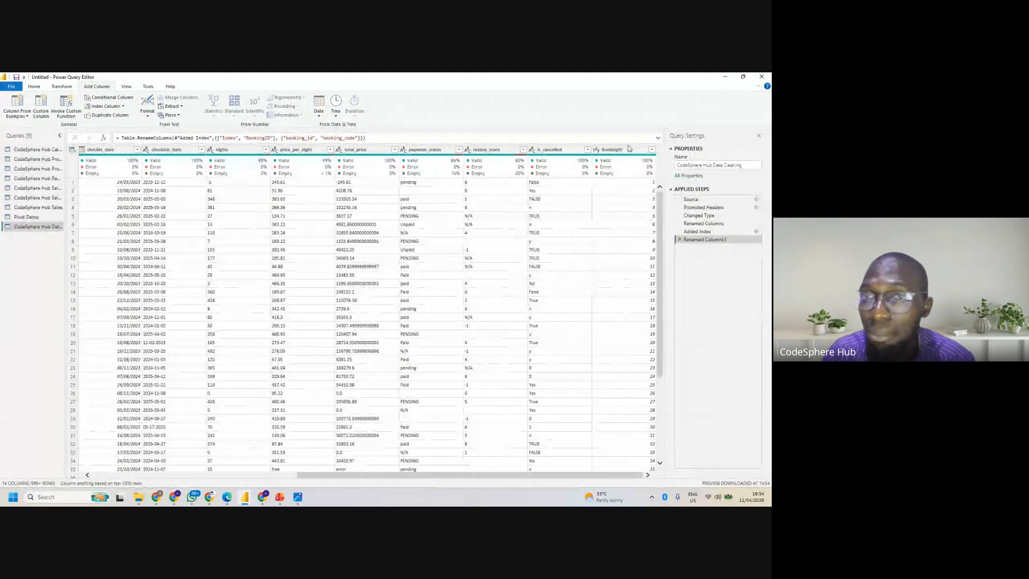
click(611, 150)
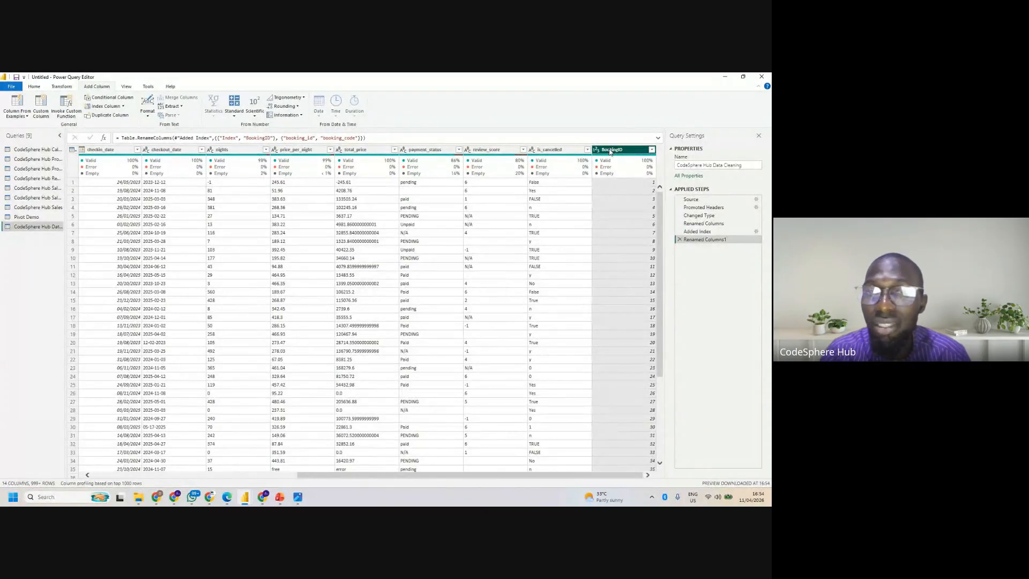
mouse_move(611, 152)
mouse_down()
mouse_move(2, 159)
mouse_move(1, 324)
mouse_move(86, 325)
mouse_up()
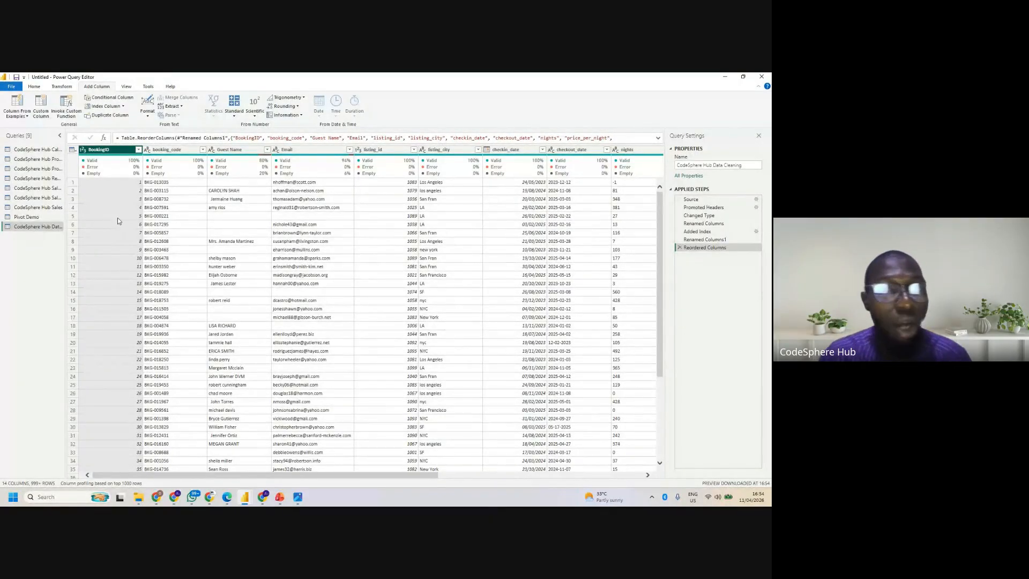
- Add a custom index column with starting index 1 and increment 3, and delete its applied step again
click(123, 107)
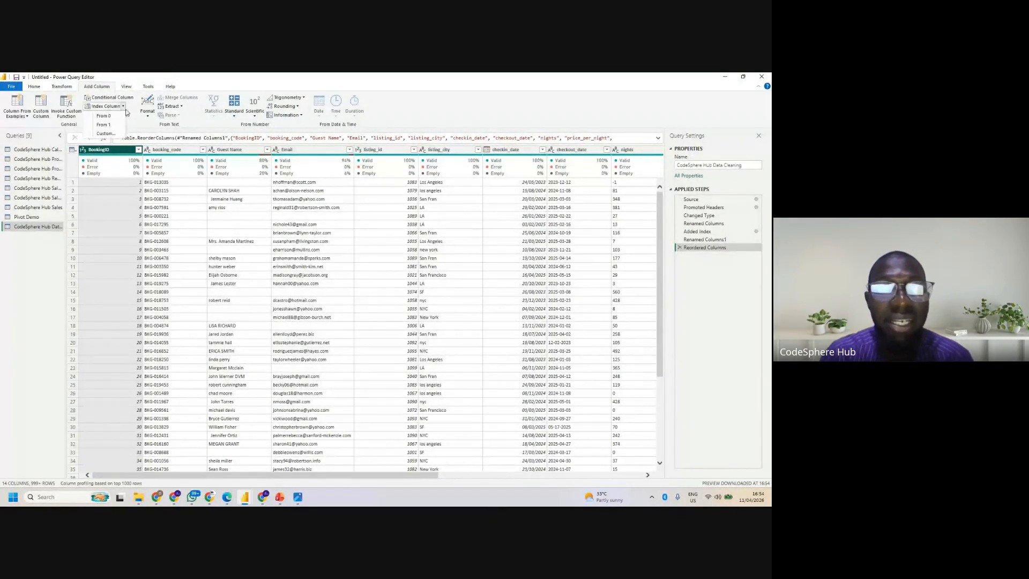
click(106, 133)
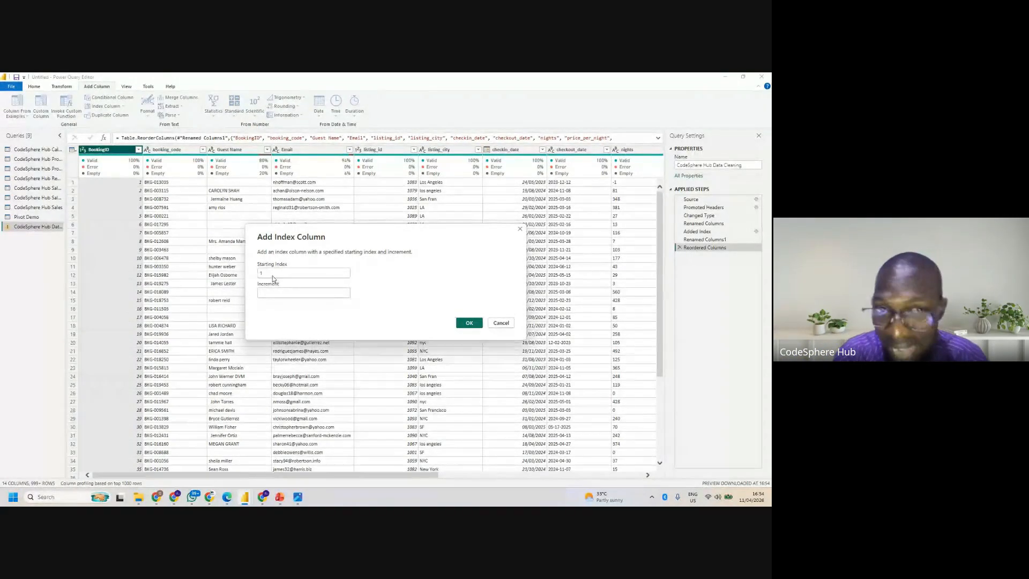
text(1)
click(280, 293)
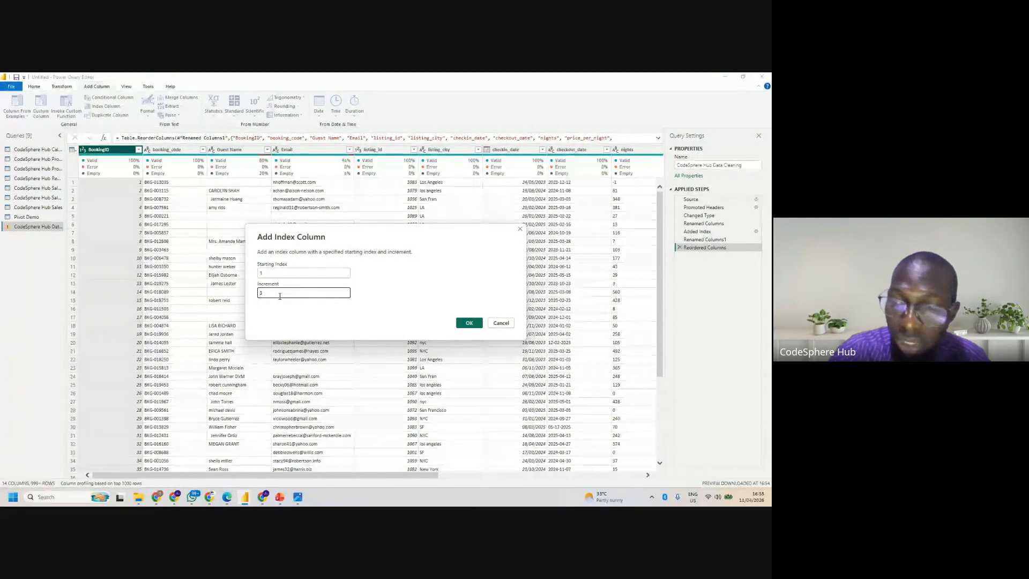
text(3)
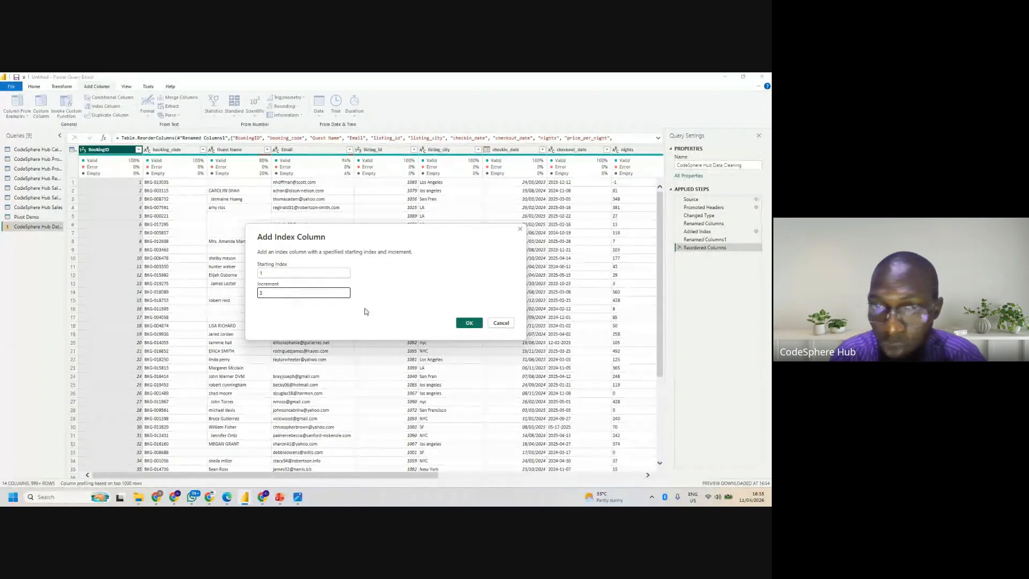
click(469, 322)
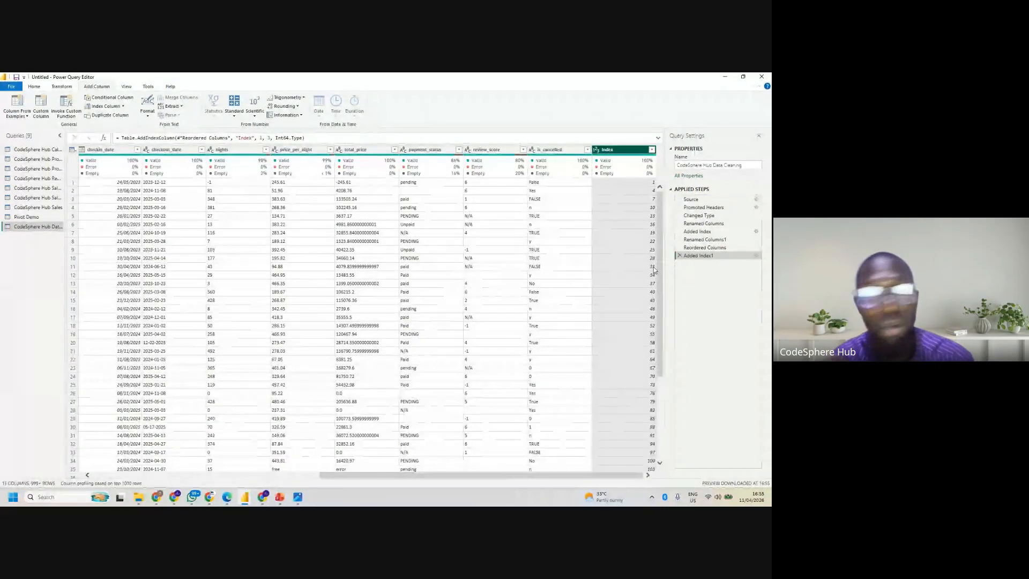
click(678, 255)
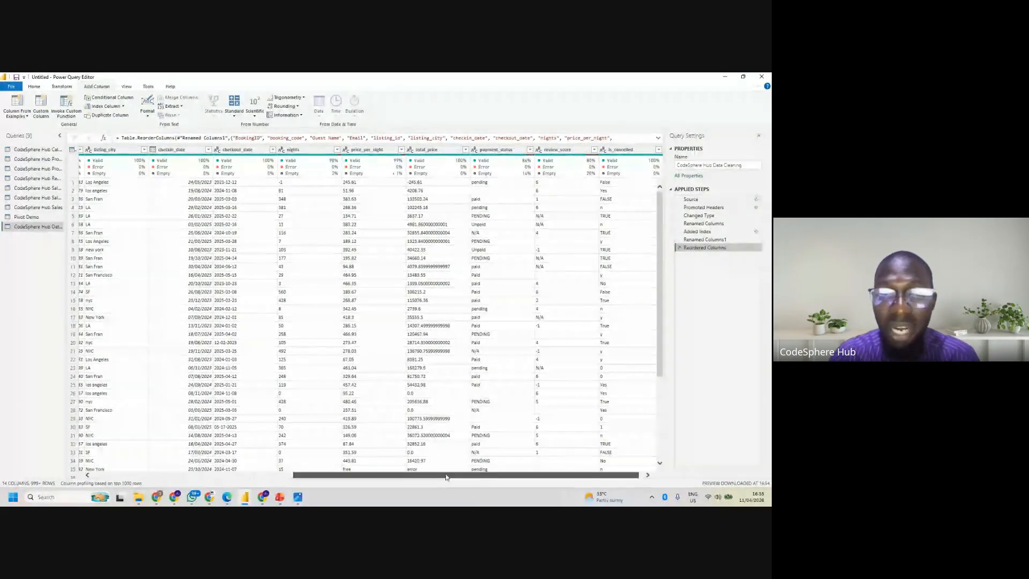
drag(334, 475, 132, 477)
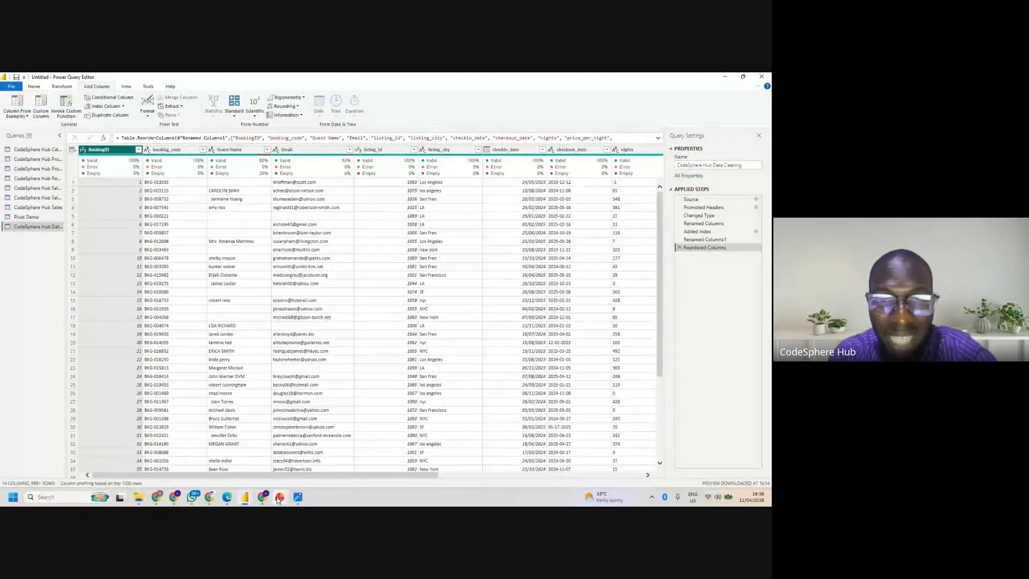
- Switch to the PL-300 Exam Prep presentation in PowerPoint and advance to the "Adding Columns from Example" slide
mouse_move(278, 500)
click(241, 470)
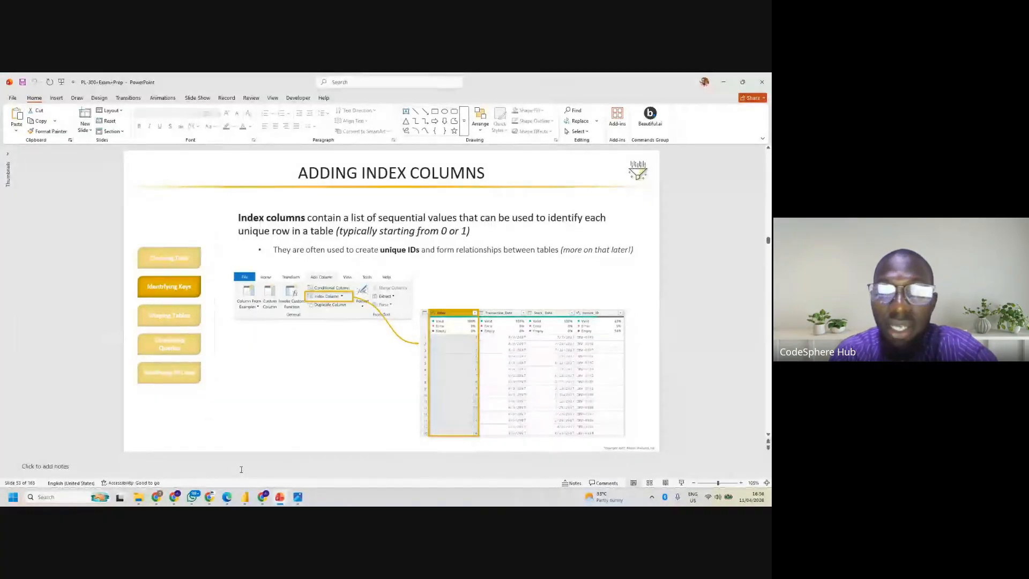
key(Down)
key(Down)
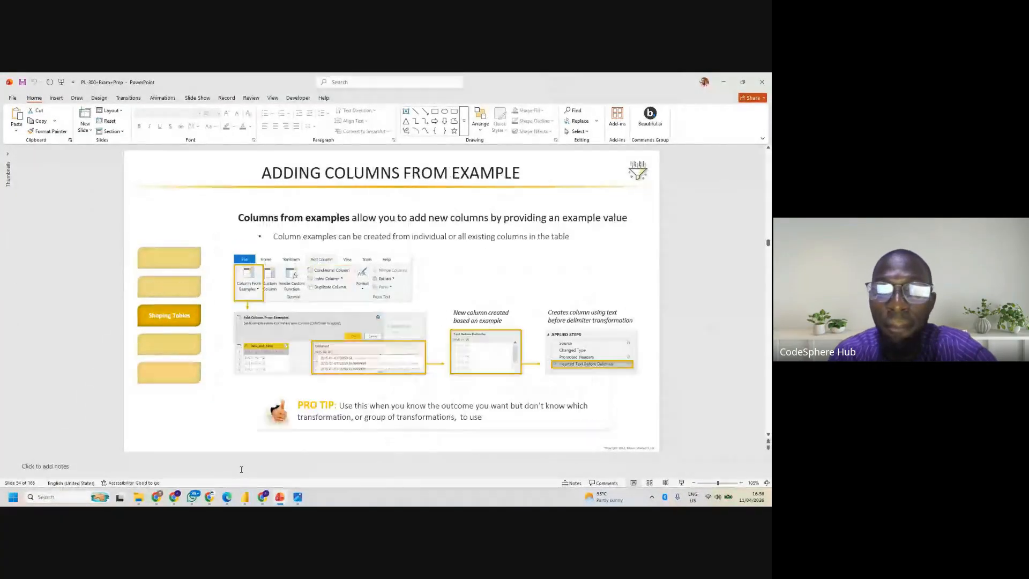
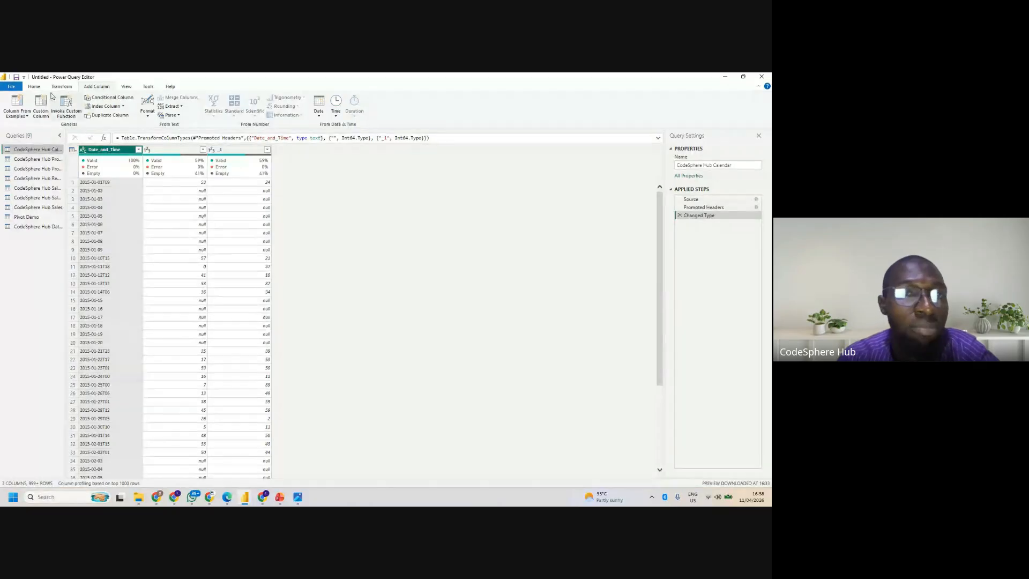
click(17, 113)
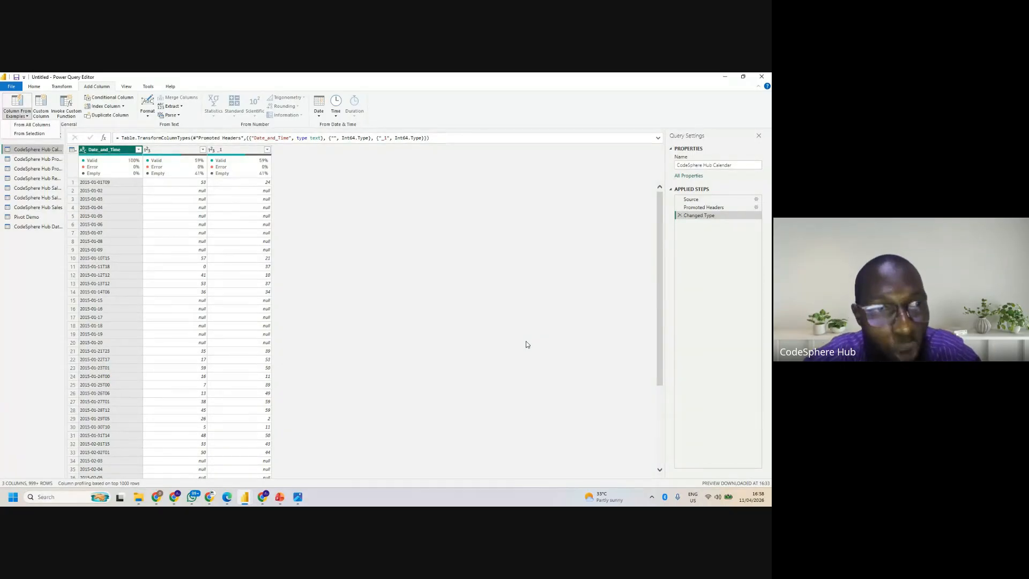
click(357, 223)
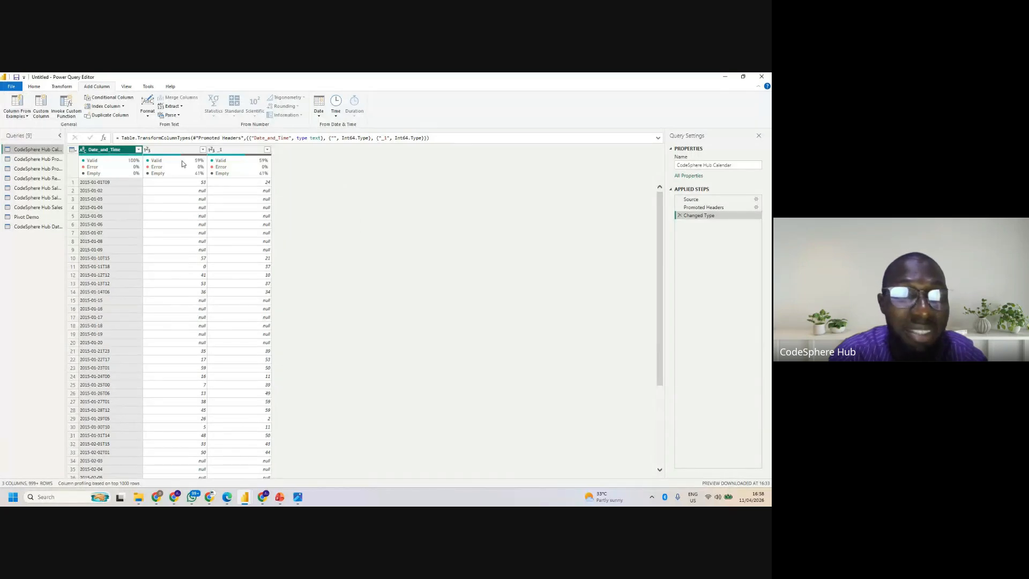
click(29, 117)
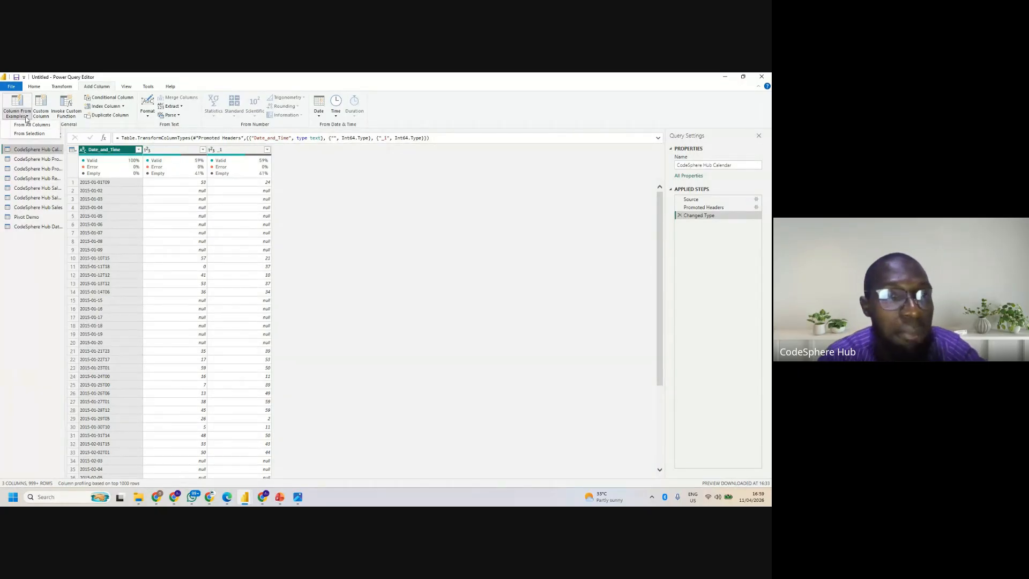
click(26, 117)
click(26, 116)
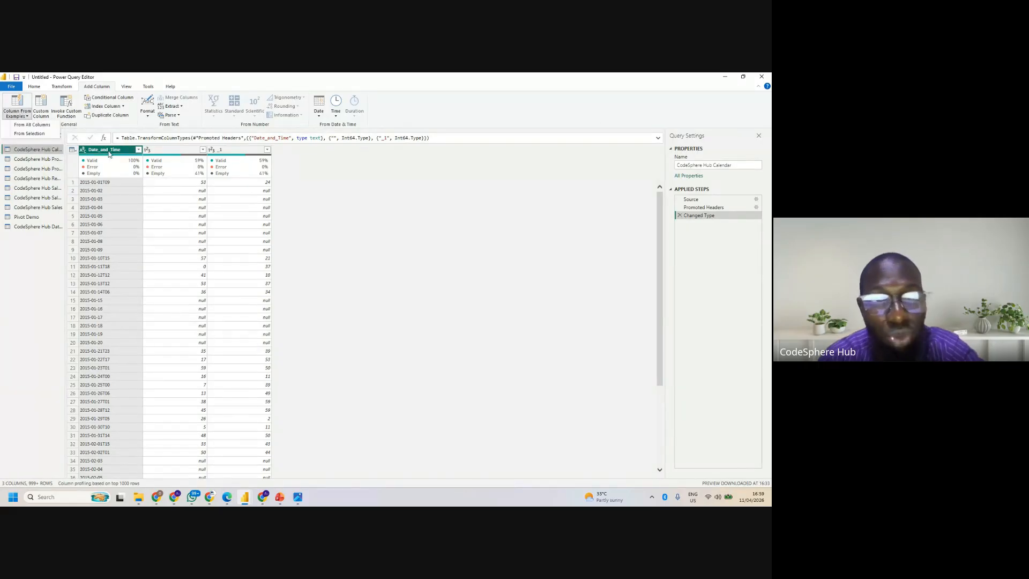
click(28, 117)
- Add a column from examples based on the selected Date_and_Time column, using 2015-01-01 as the sample value for the first row
click(29, 118)
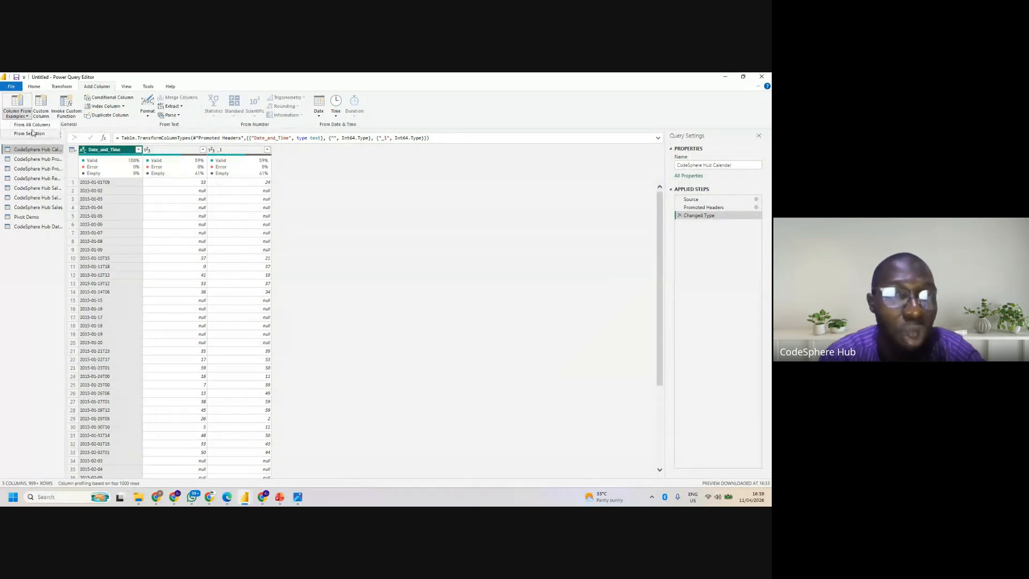
click(31, 134)
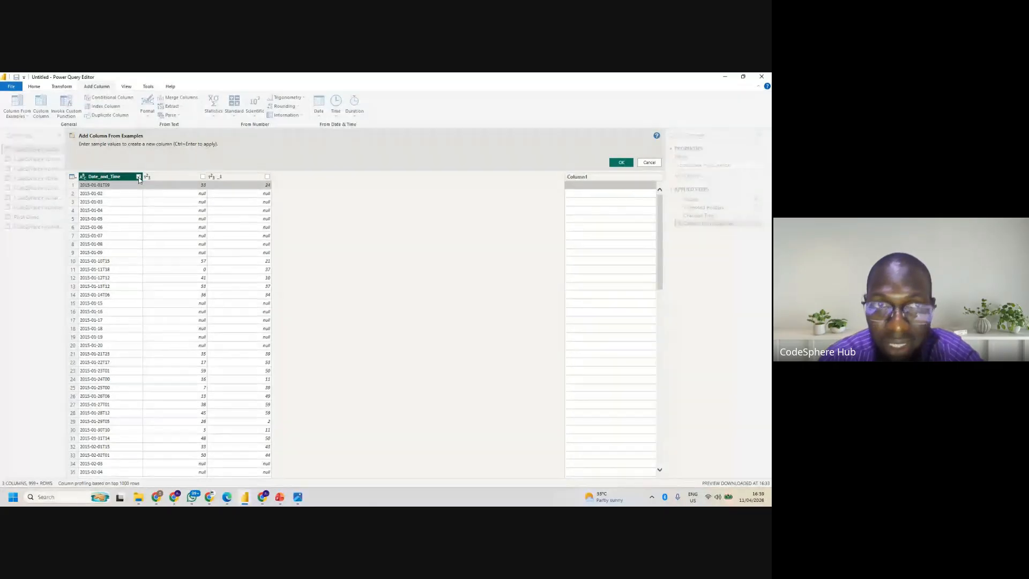
click(583, 185)
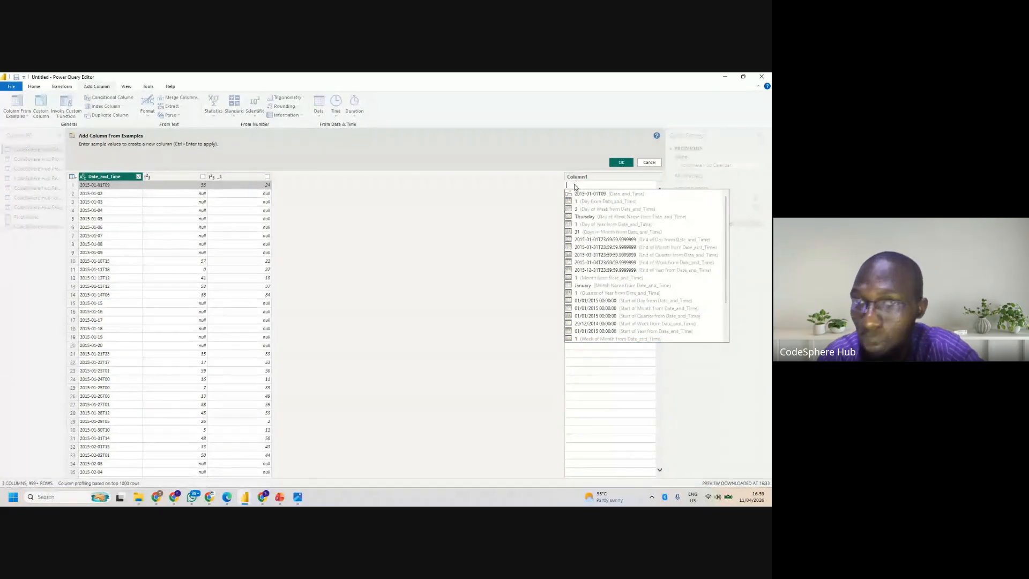
text(2015)
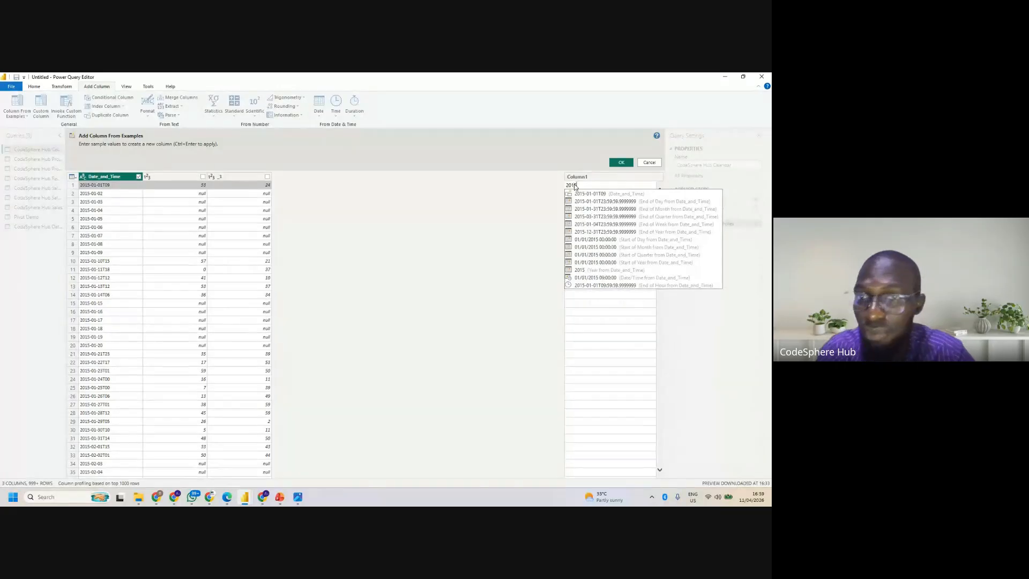
text(-01)
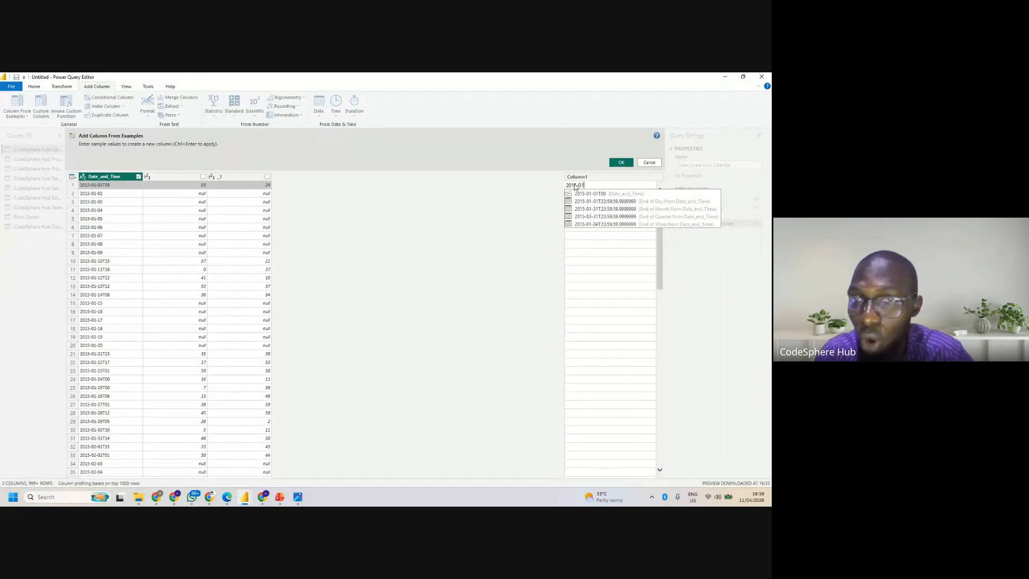
text(-01)
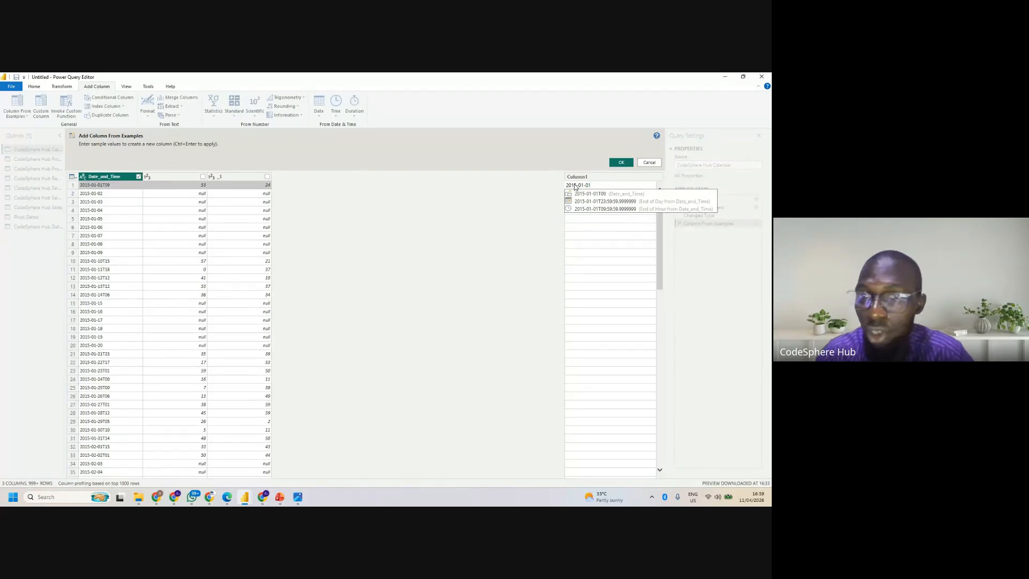
click(616, 165)
click(617, 164)
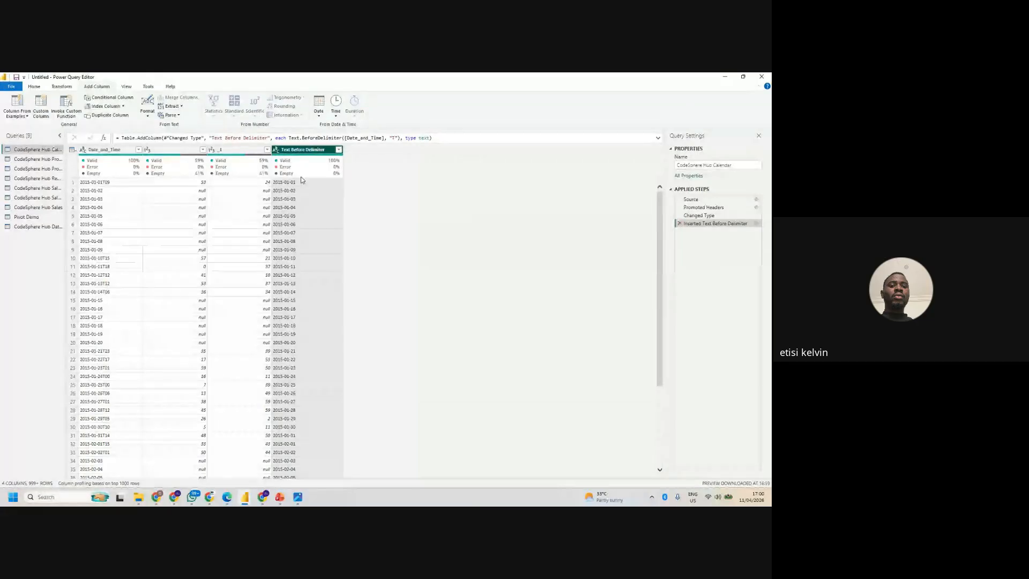
- Start another column from examples, with only the Date_and_Time column as its source instead of Text Before Delimiter
click(24, 116)
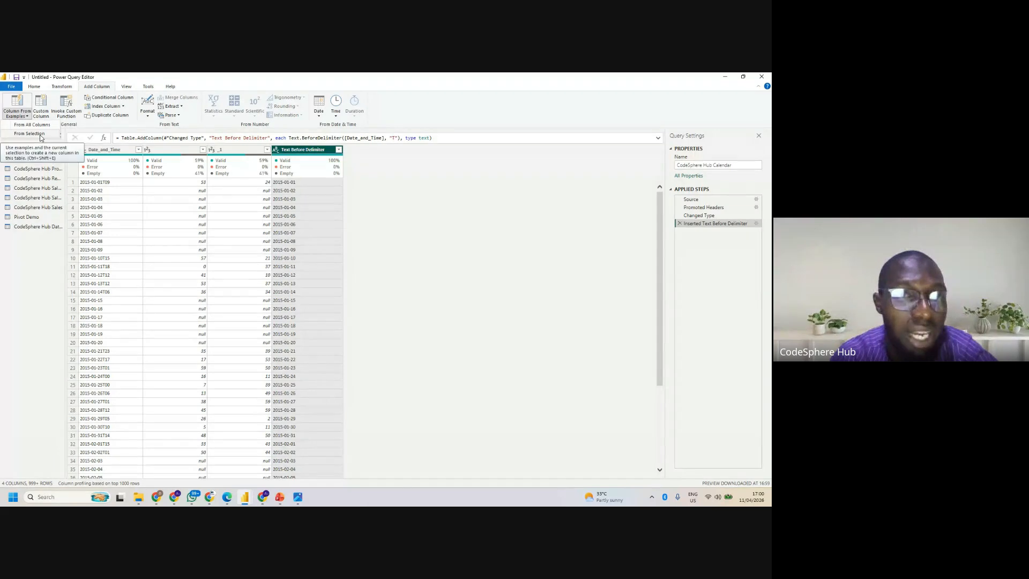
click(30, 133)
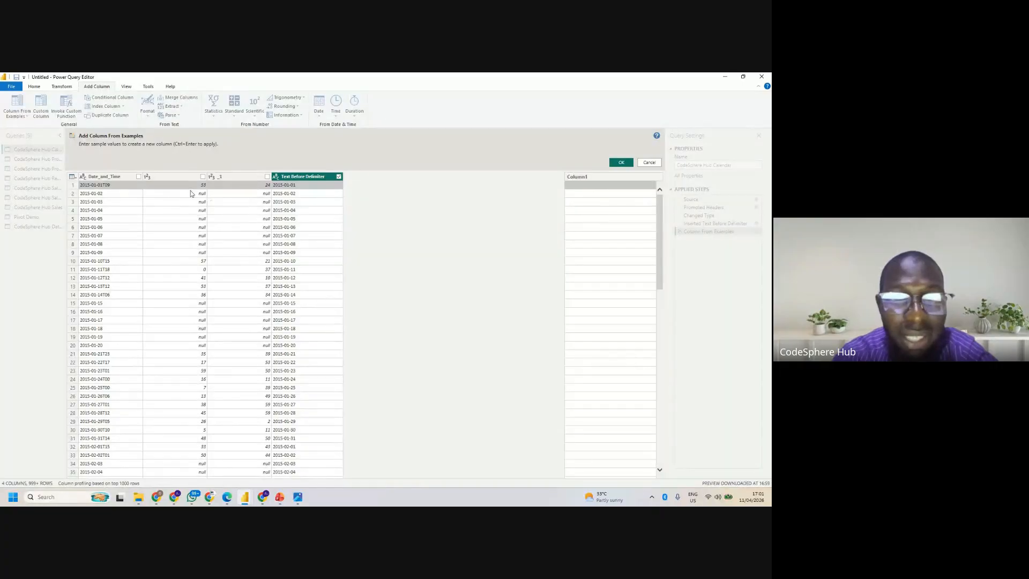
click(339, 176)
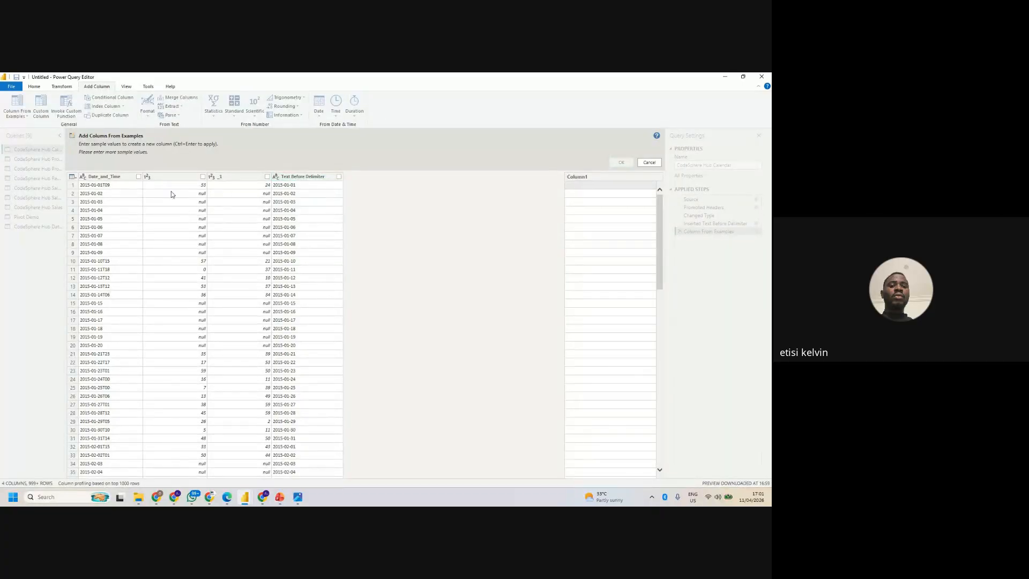
click(138, 177)
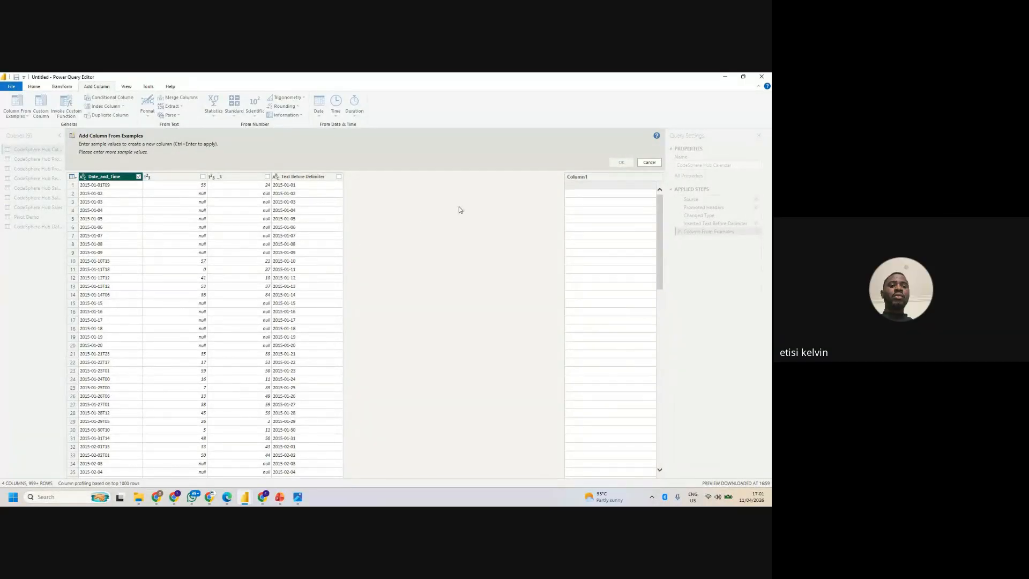
- Try a sample value beginning with 01-01-201 in the first row of the new column, and clear it again
click(580, 185)
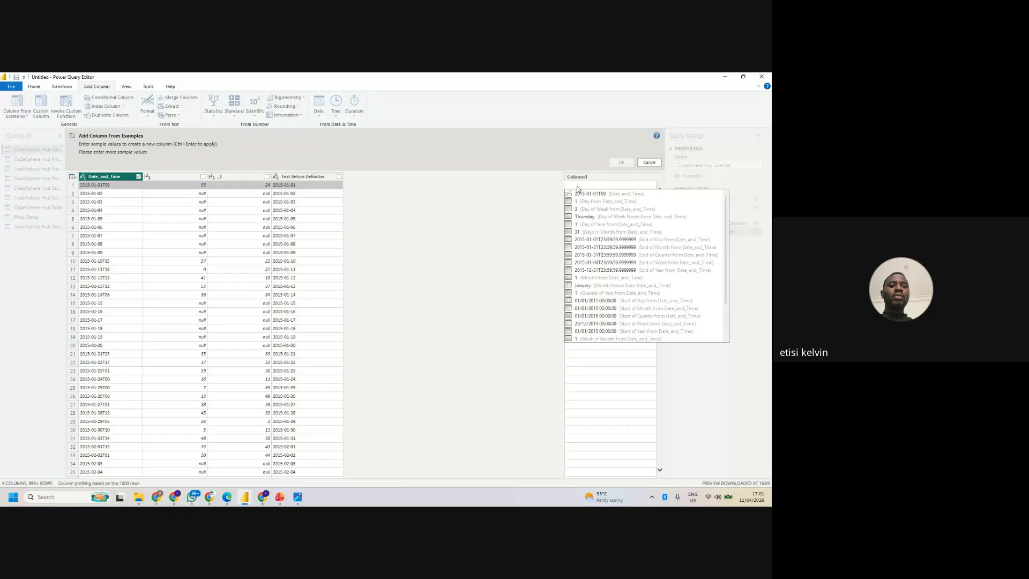
text(0)
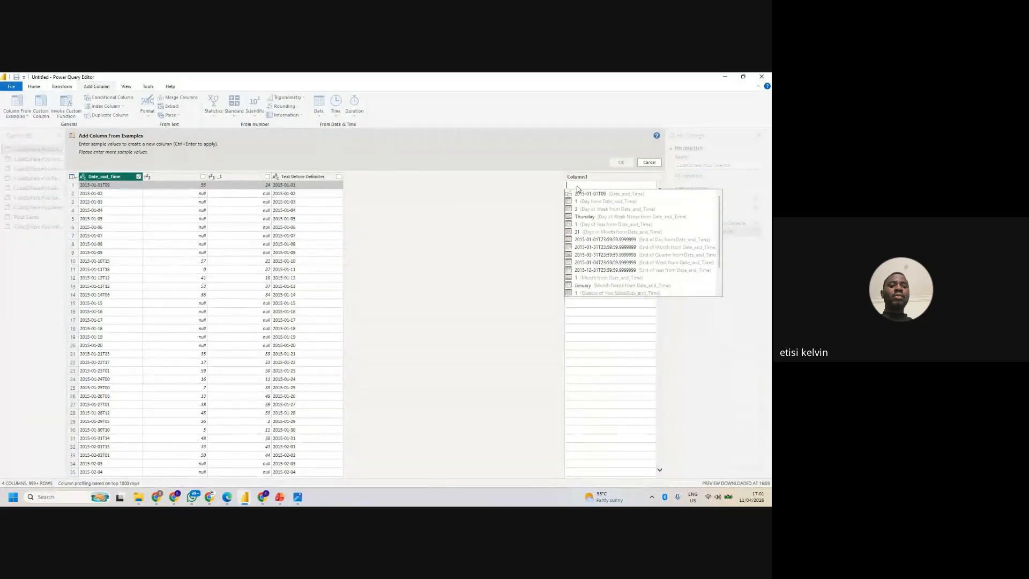
text(1)
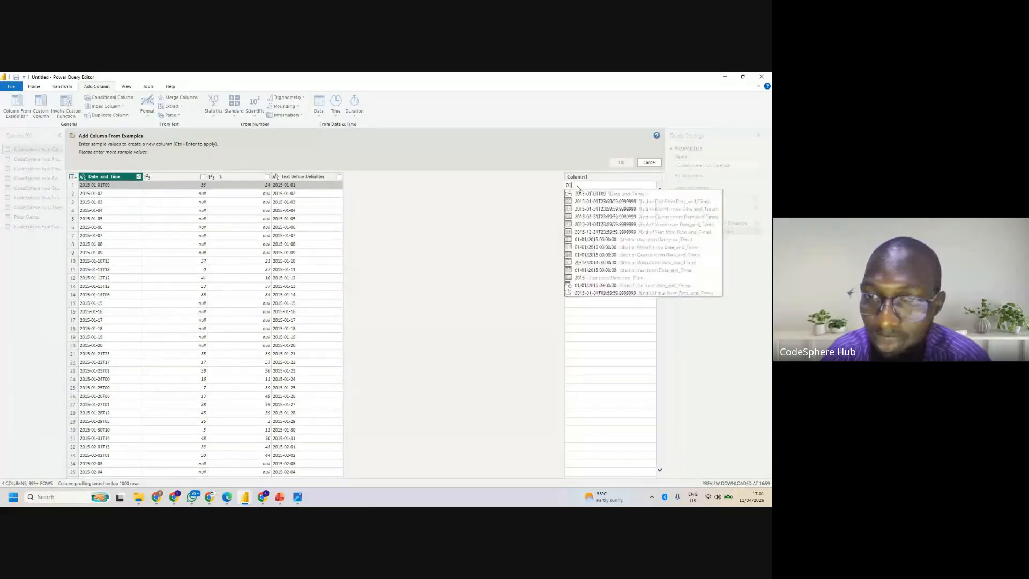
text(-)
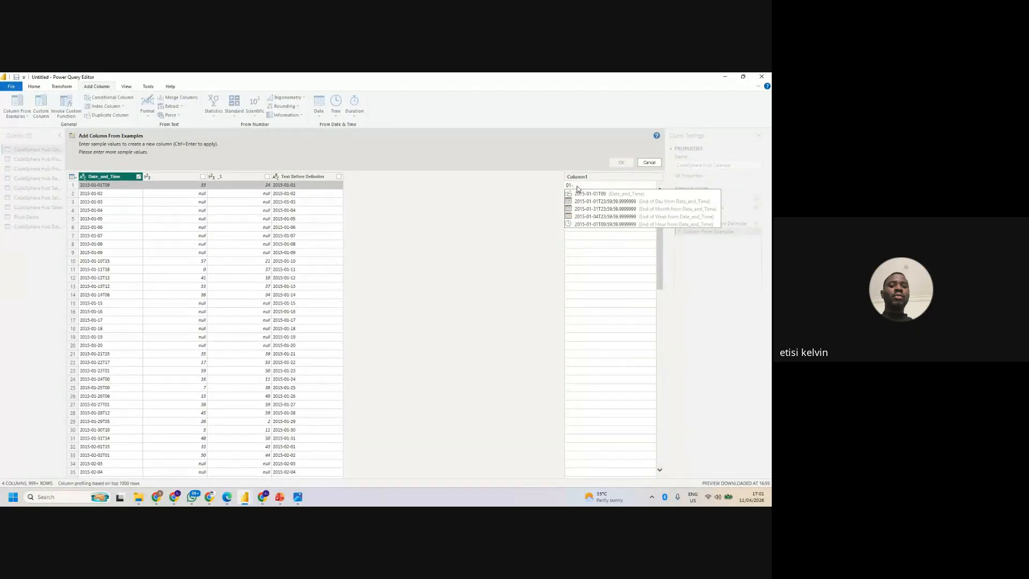
text(01)
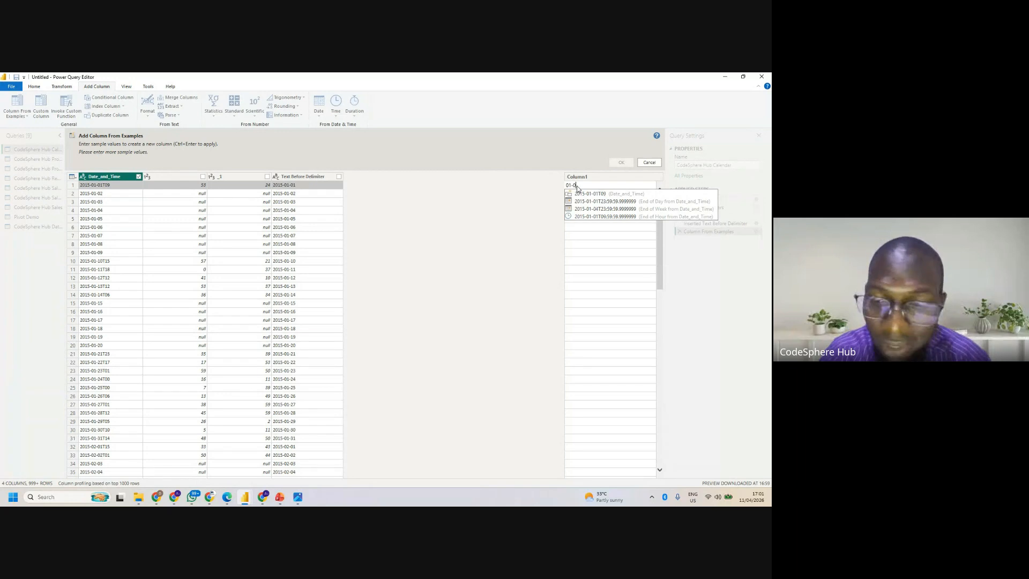
text(-201)
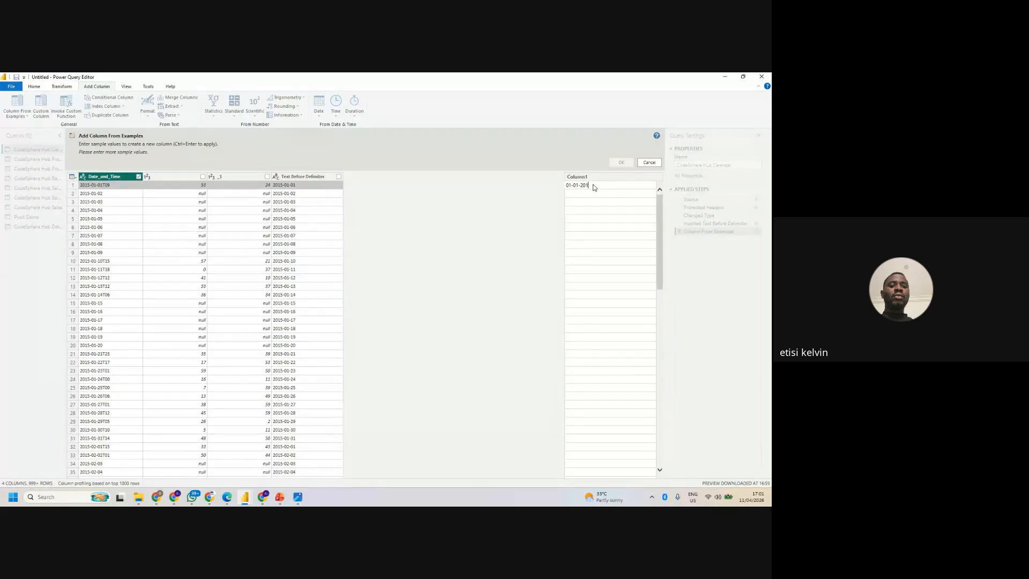
key(BackSpace)
key(BackSpace)
key(BackSpace)
key(BackSpace)
key(BackSpace)
key(BackSpace)
key(BackSpace)
key(BackSpace)
key(BackSpace)
key(BackSpace)
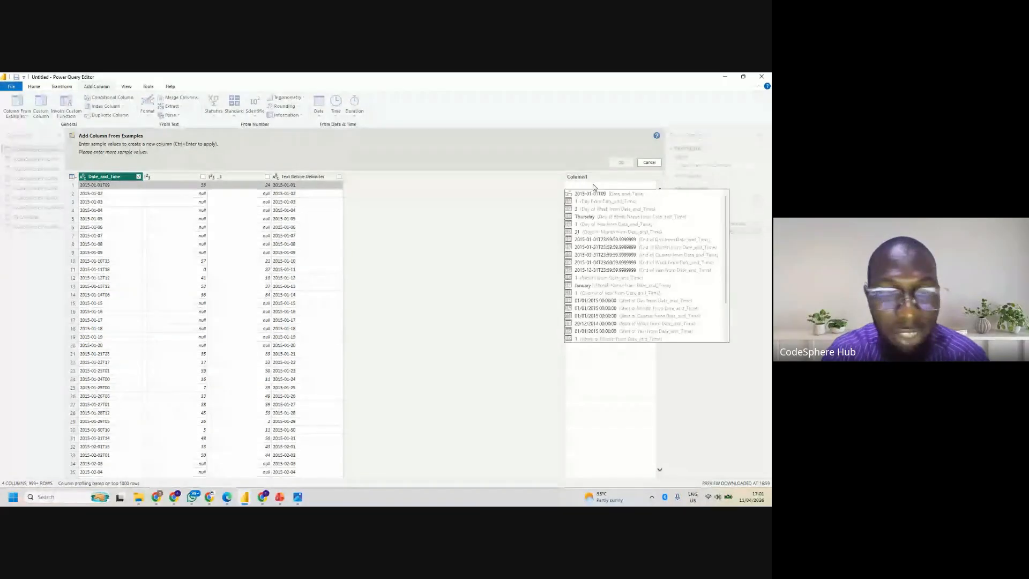
- Preview the example column with the sample value 2015-01-01 in the first row, and cancel without adding it
text(201)
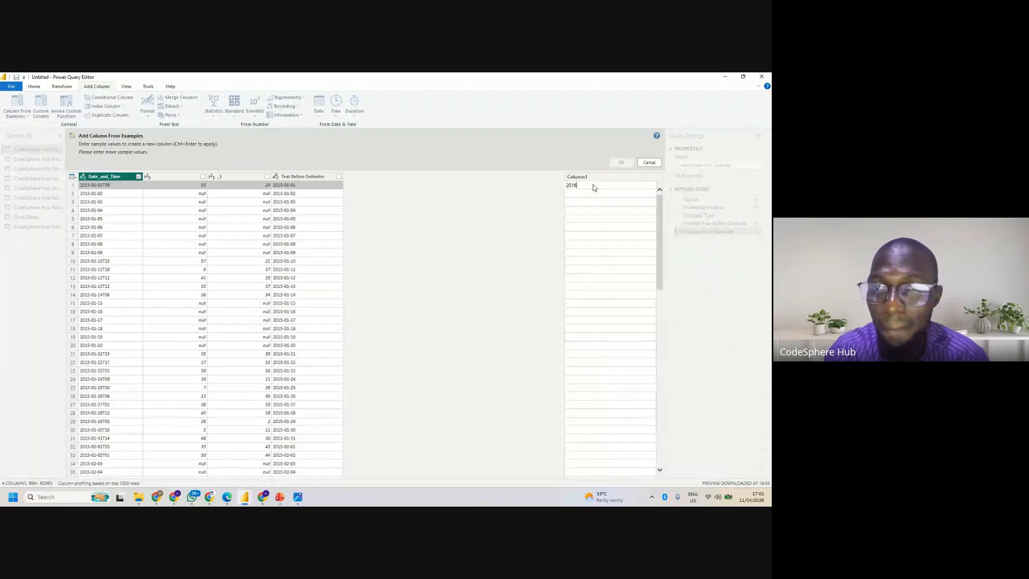
text(5-01-)
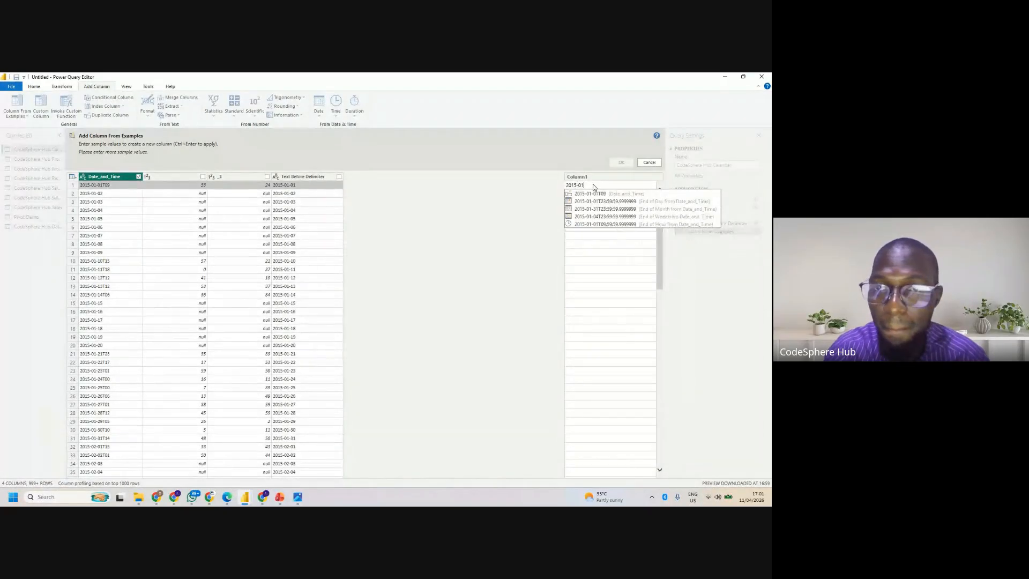
text(01)
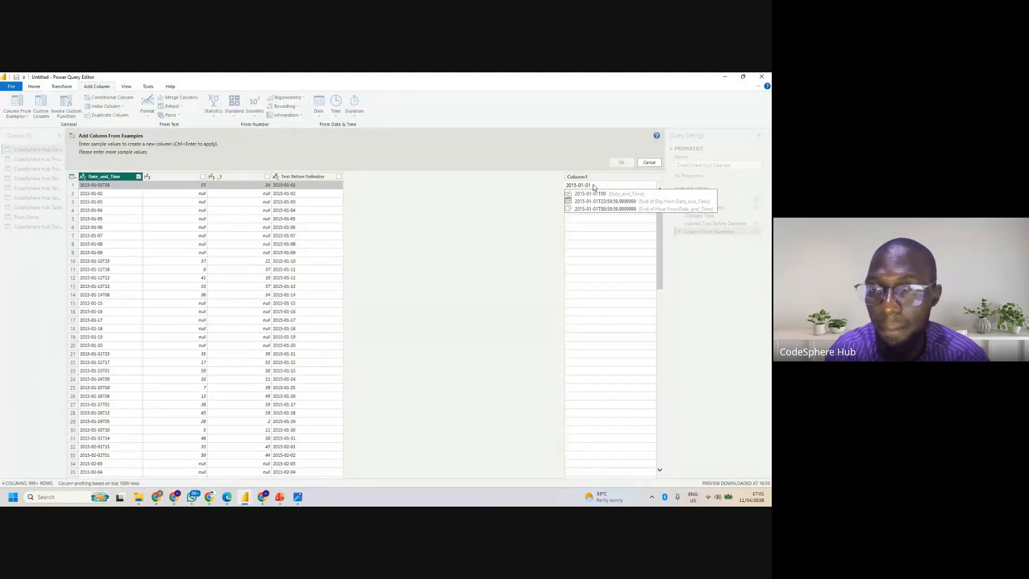
key(Return)
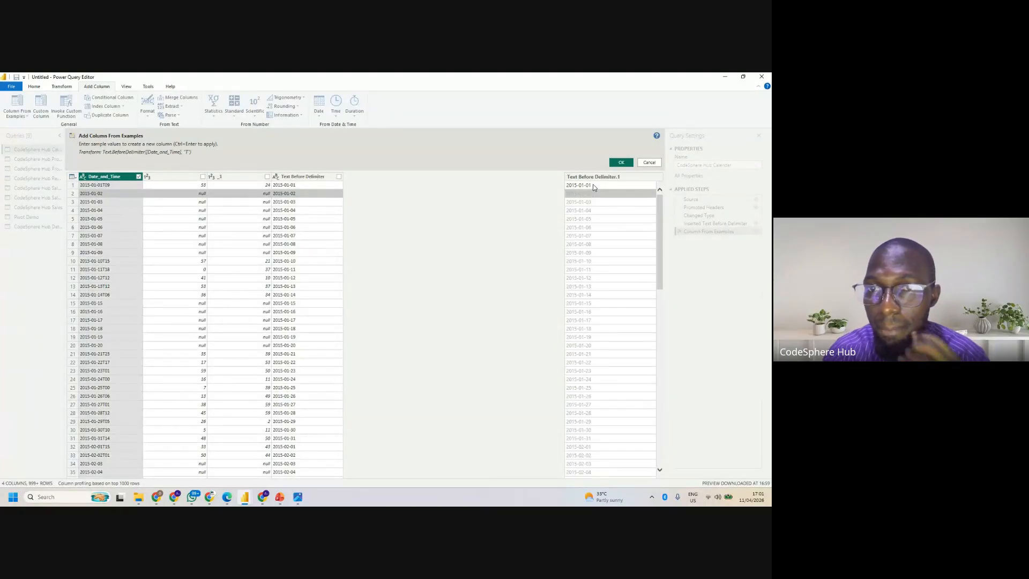
click(648, 163)
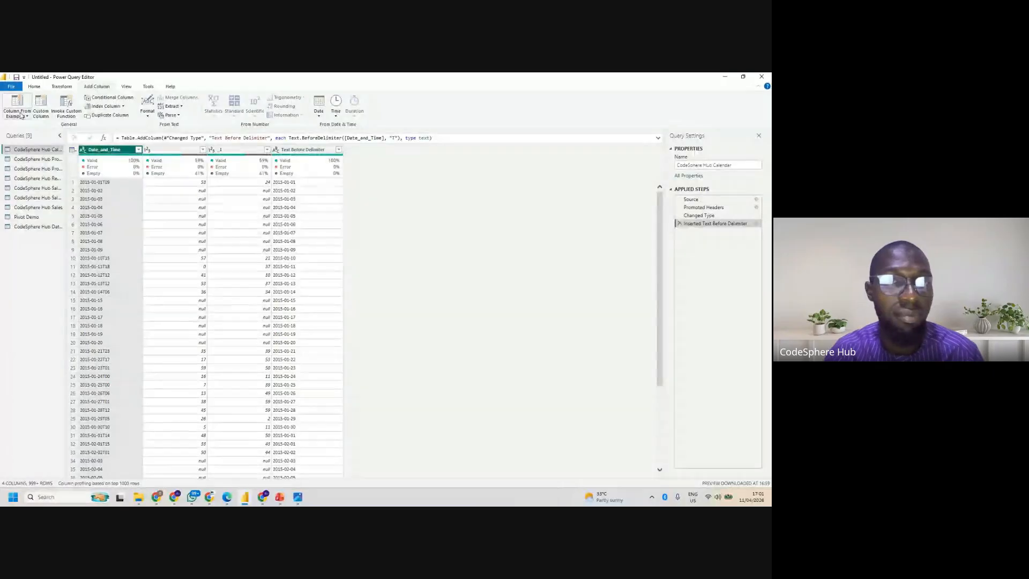
- Try to add a column from examples based on Date_and_Time with the reordered sample 01-01-2015, and cancel it
click(21, 115)
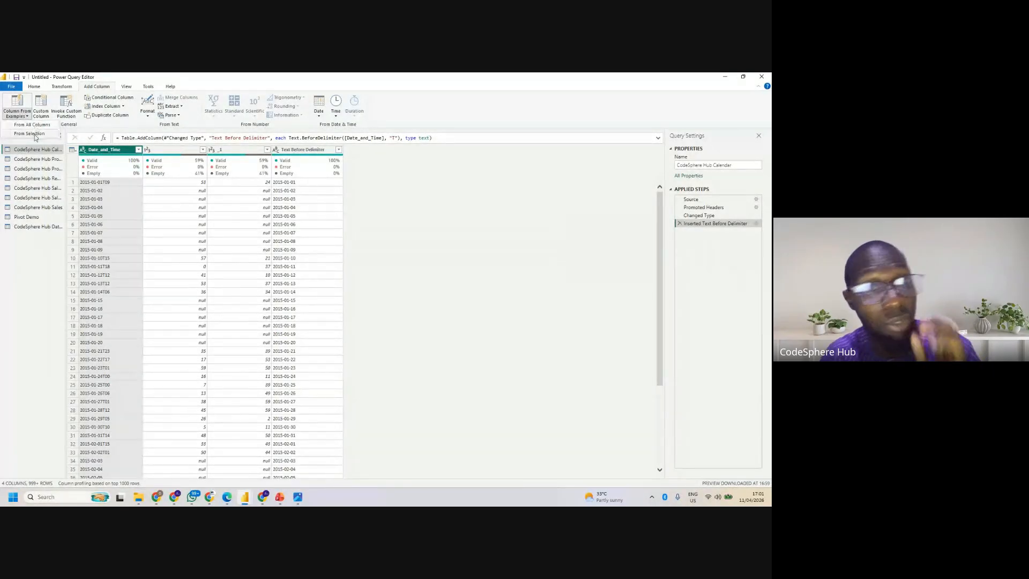
click(34, 134)
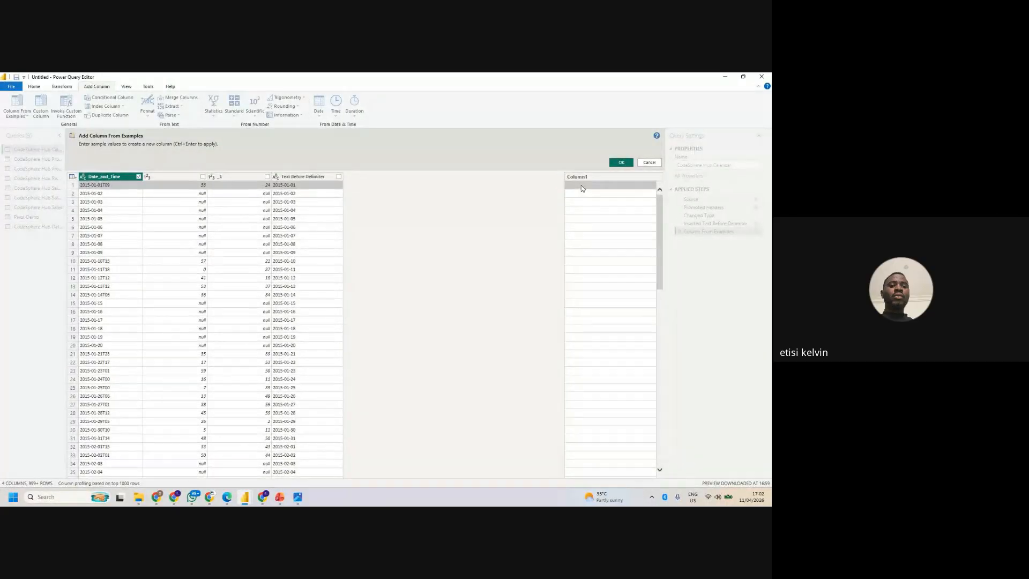
click(581, 185)
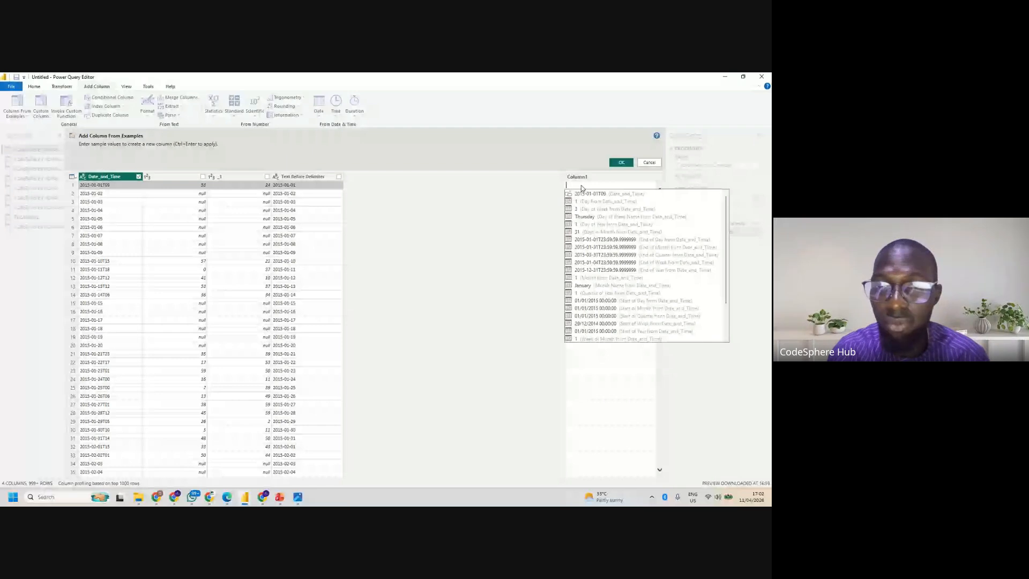
text(01-01)
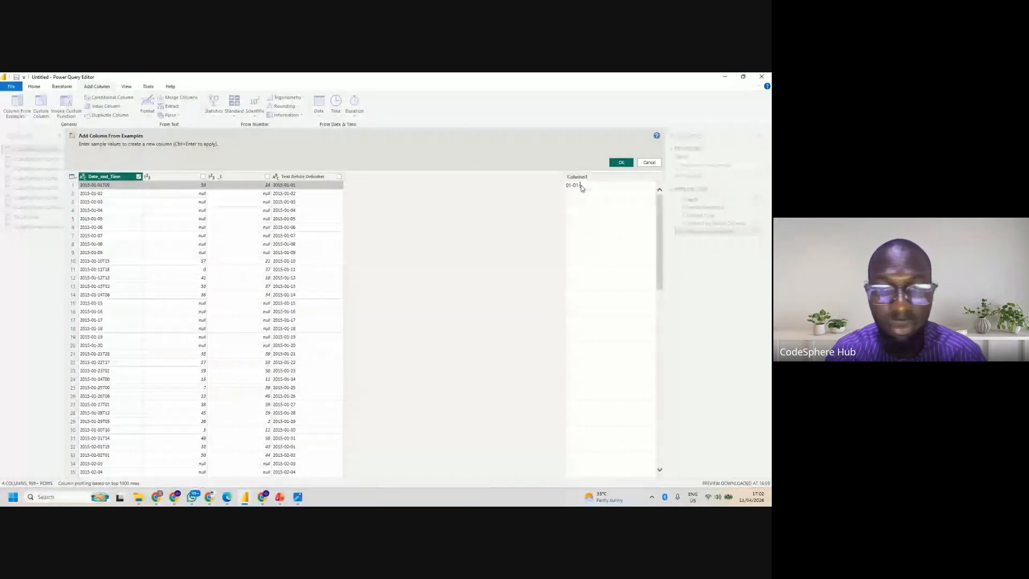
text(-201)
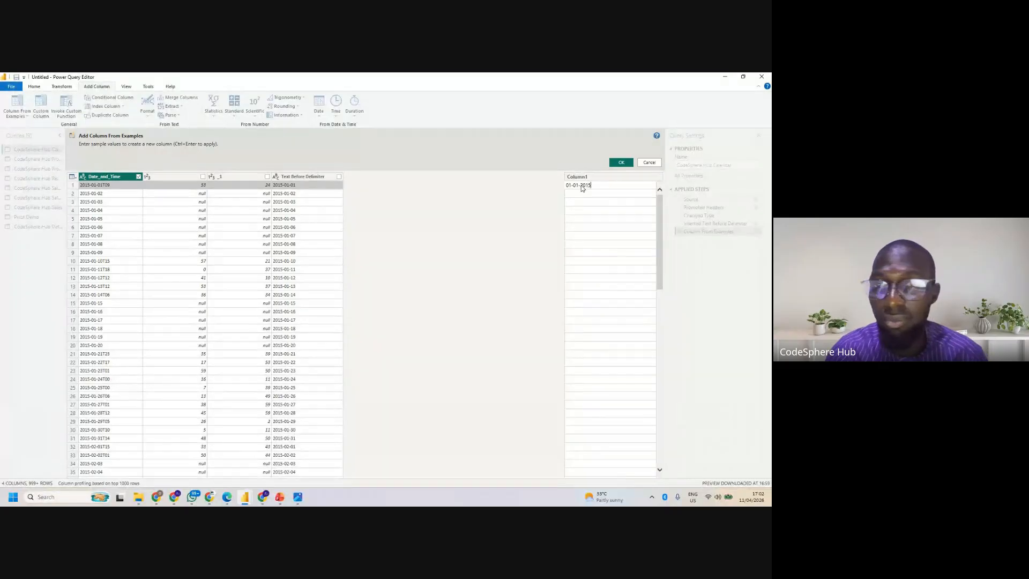
text(5)
click(628, 163)
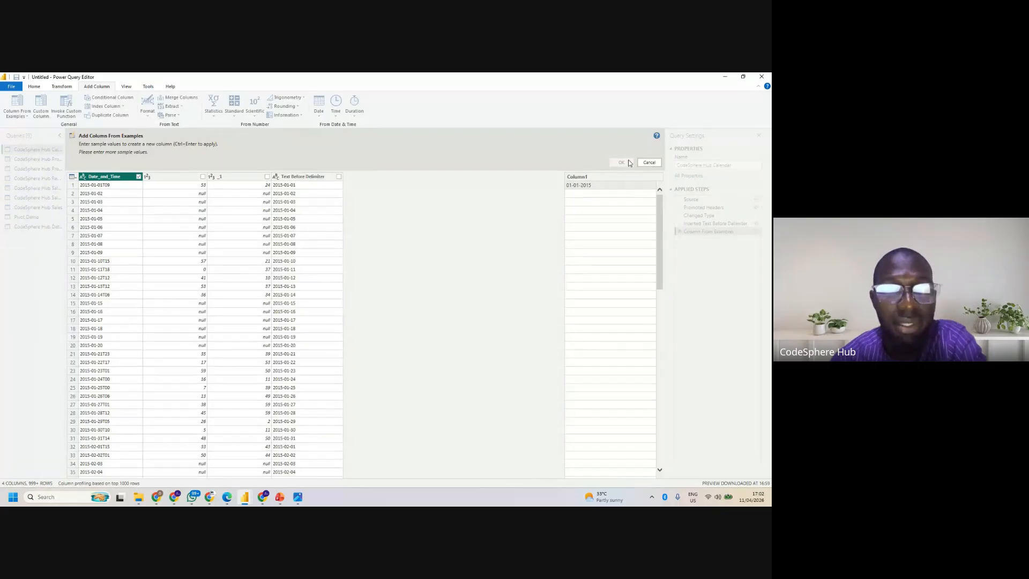
click(603, 187)
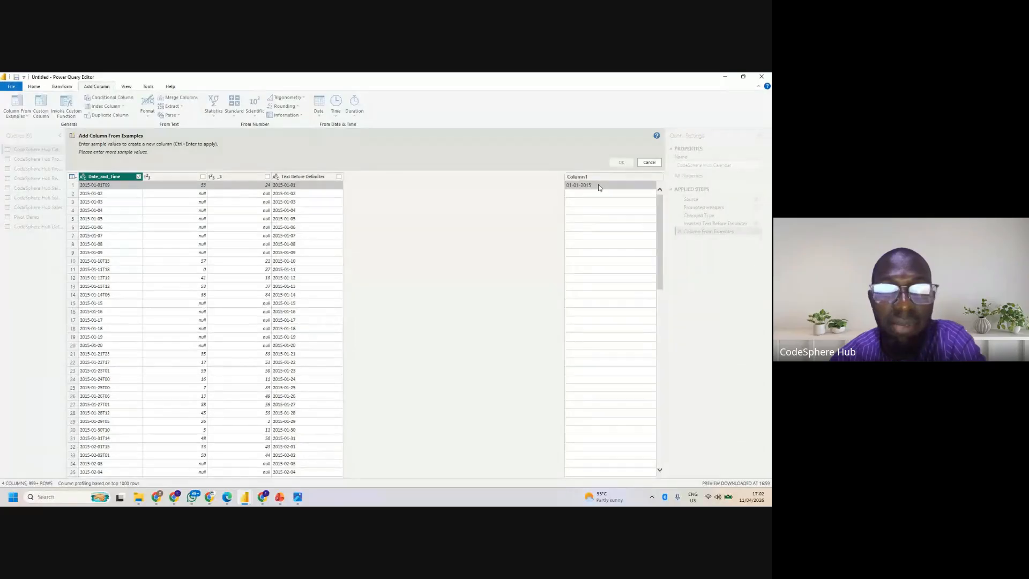
click(651, 163)
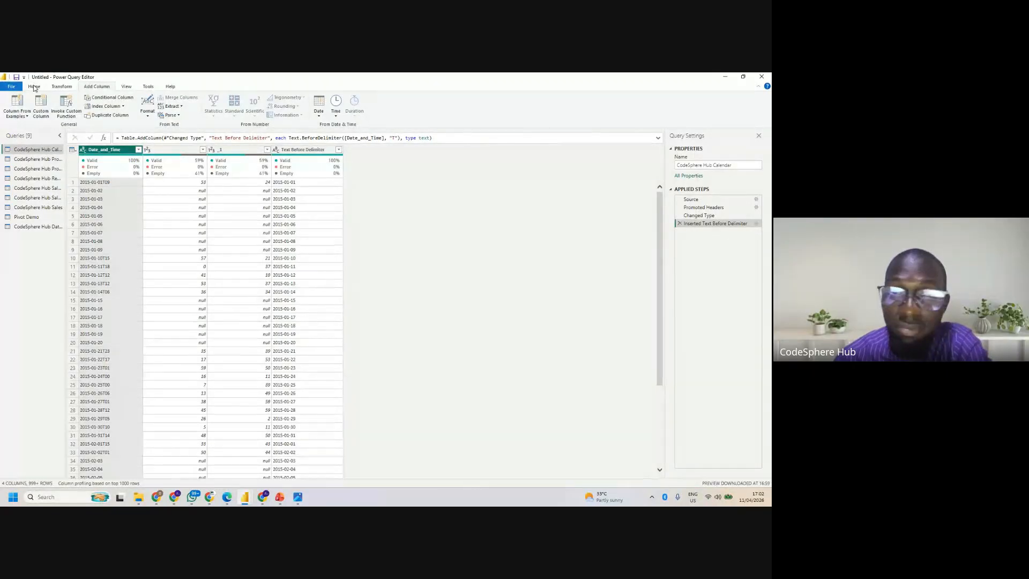
click(34, 87)
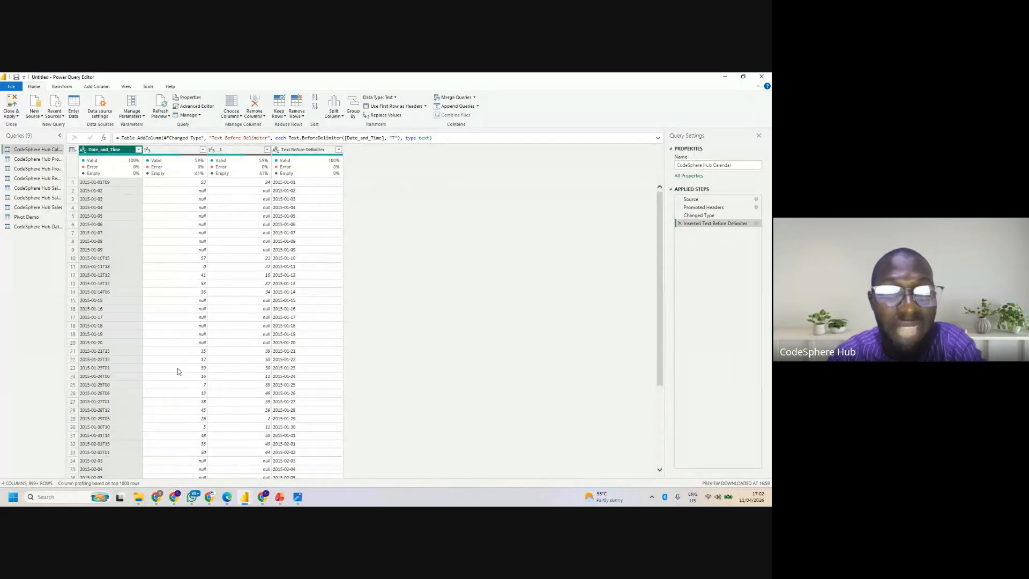
click(11, 86)
click(10, 81)
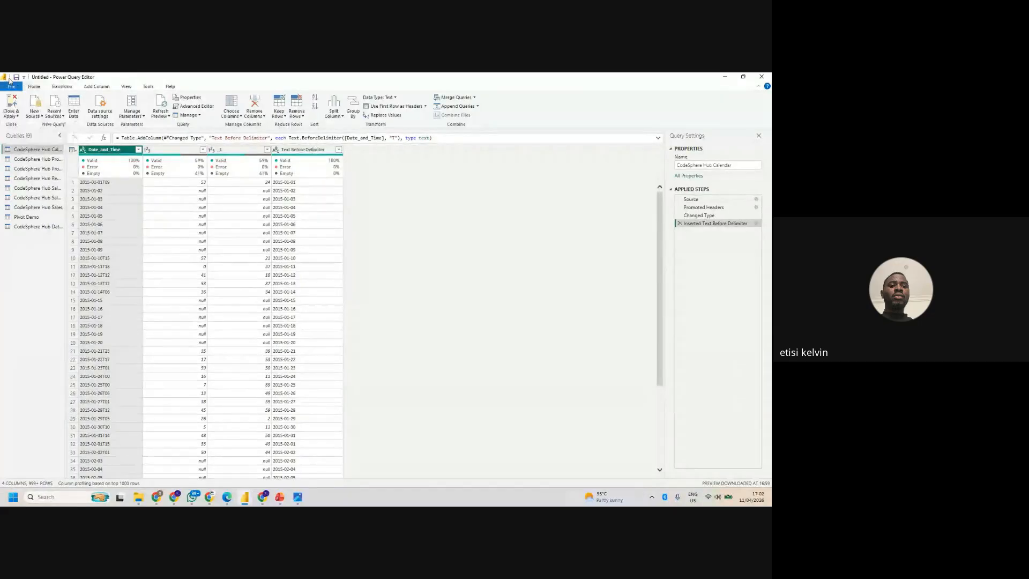
click(12, 86)
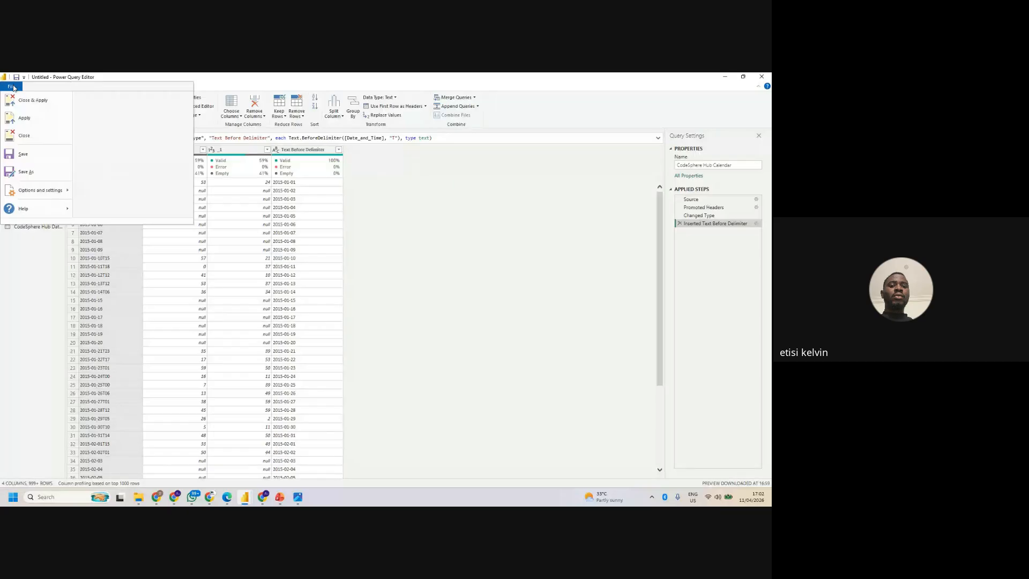
mouse_move(63, 193)
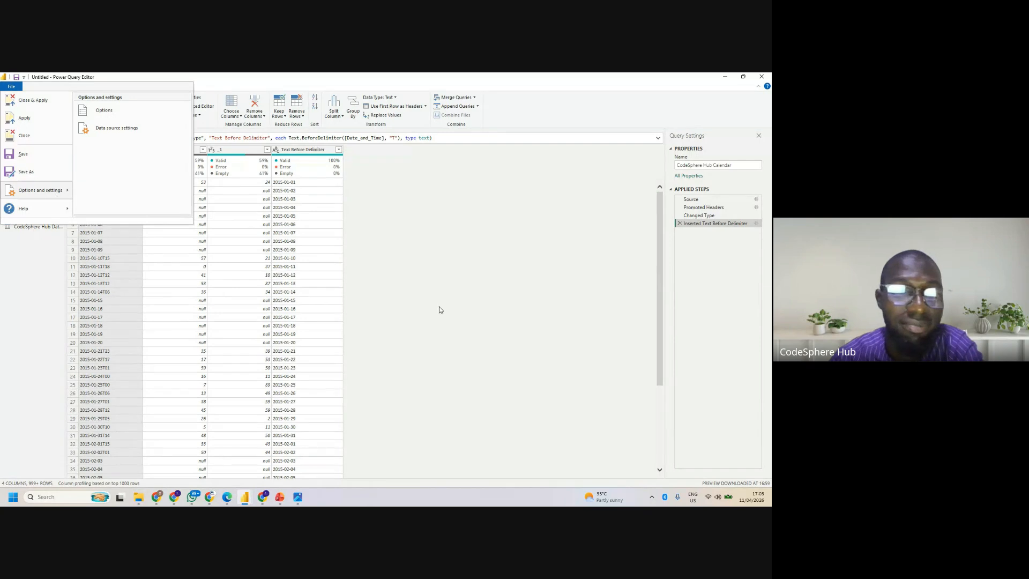
click(388, 261)
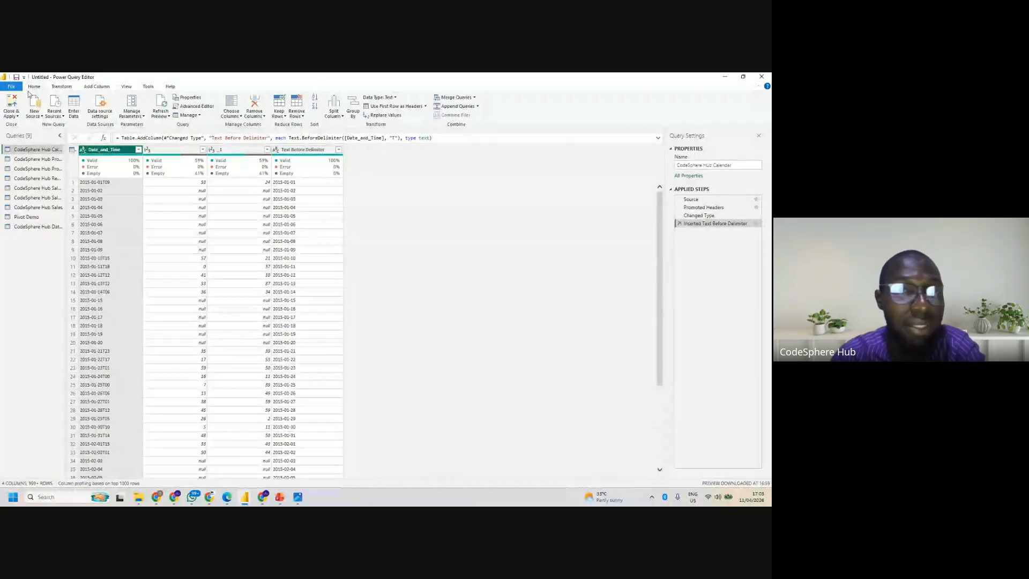
- Set the current file's locale for import to English (United States) in the regional settings
click(11, 87)
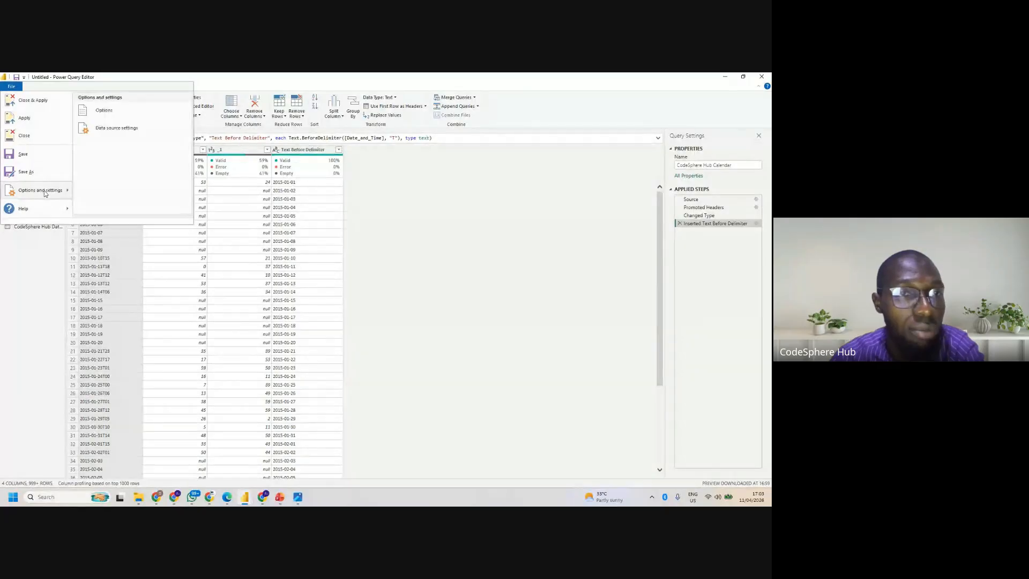
click(110, 112)
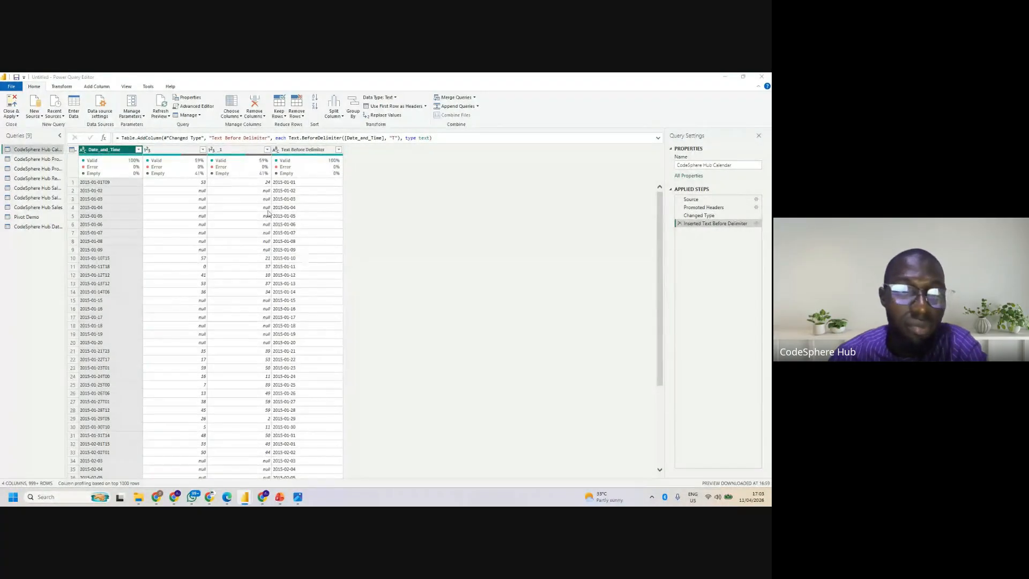
click(9, 87)
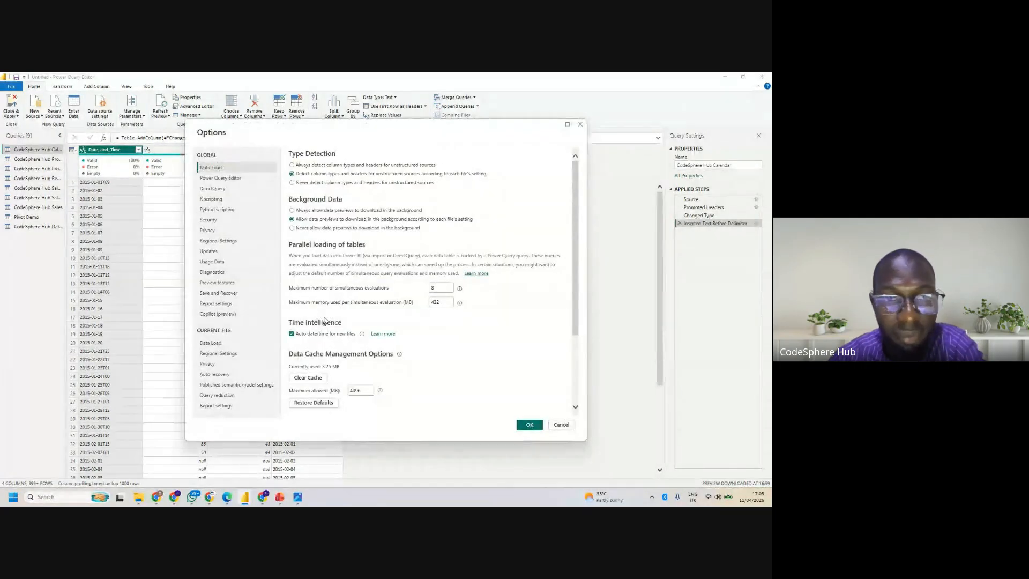
click(214, 344)
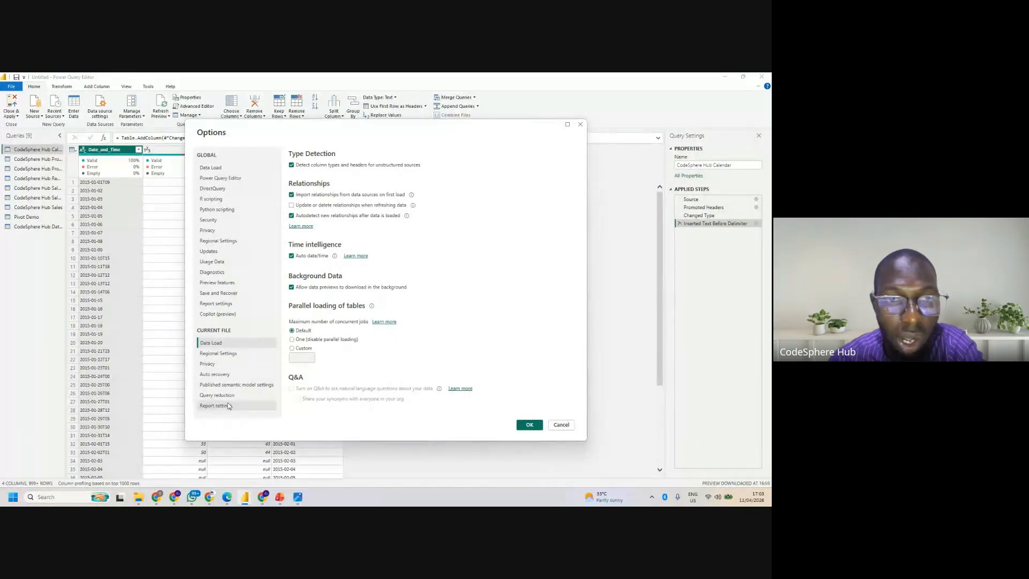
click(220, 355)
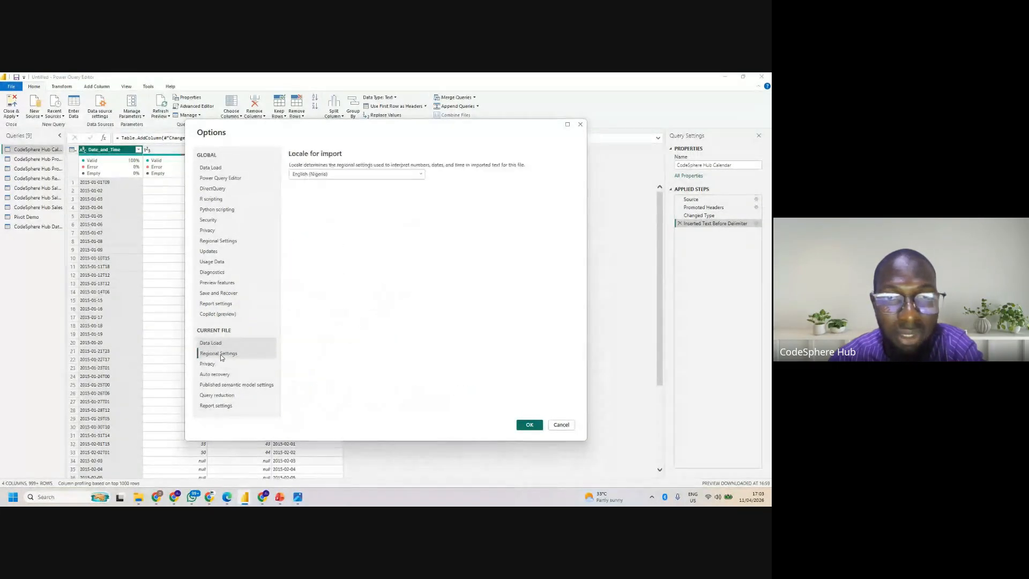
click(392, 179)
scroll(422, 223, up, 5)
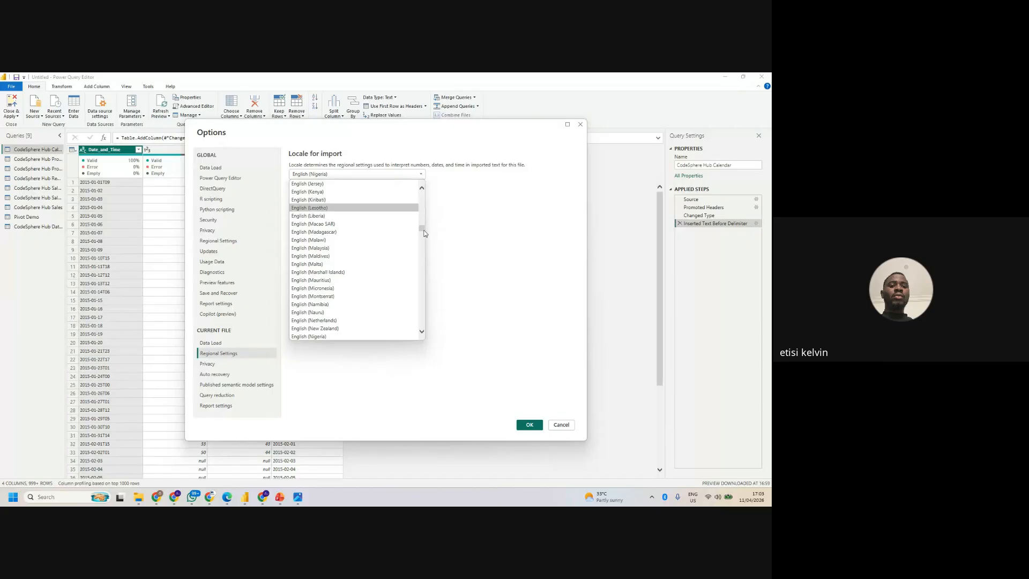
mouse_move(421, 230)
mouse_down()
mouse_move(421, 256)
mouse_move(417, 189)
mouse_move(416, 211)
mouse_up()
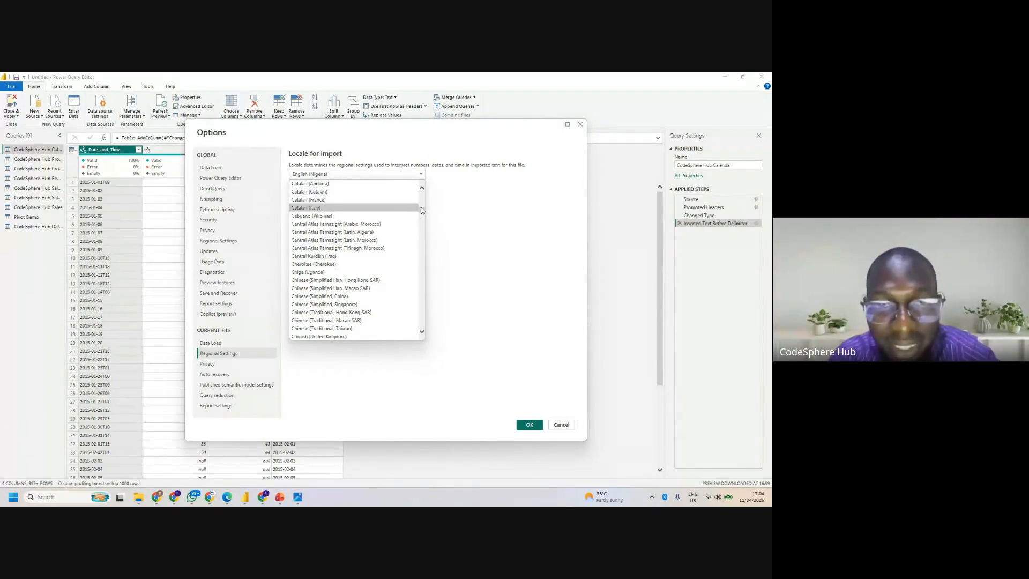
drag(421, 209, 421, 239)
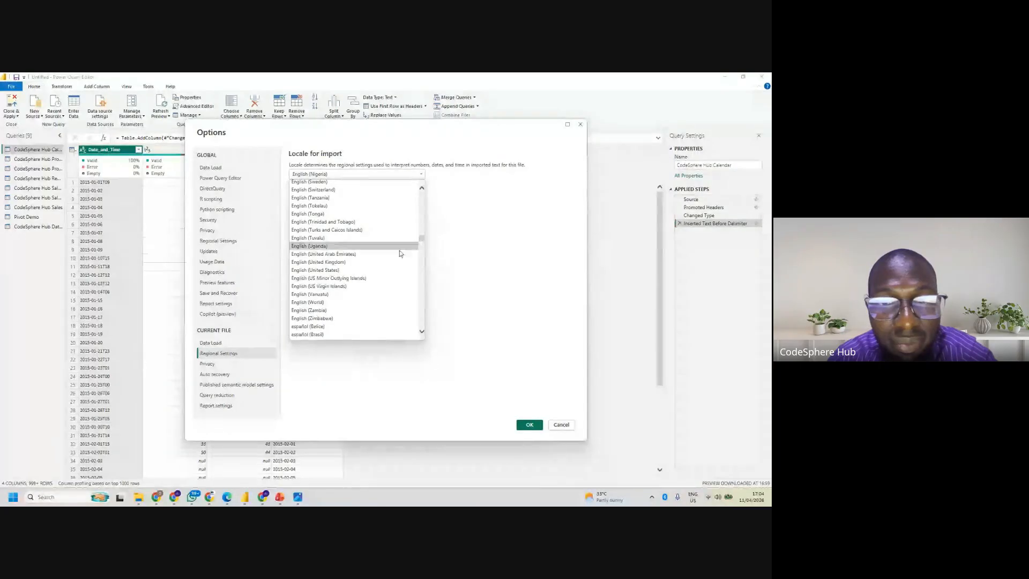
click(332, 269)
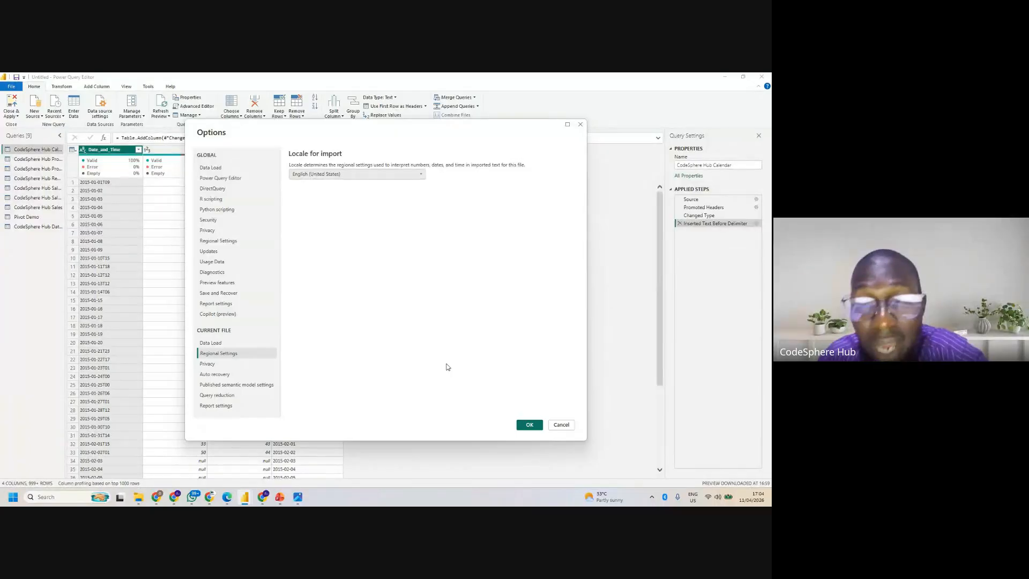
click(528, 425)
key(alt+Tab)
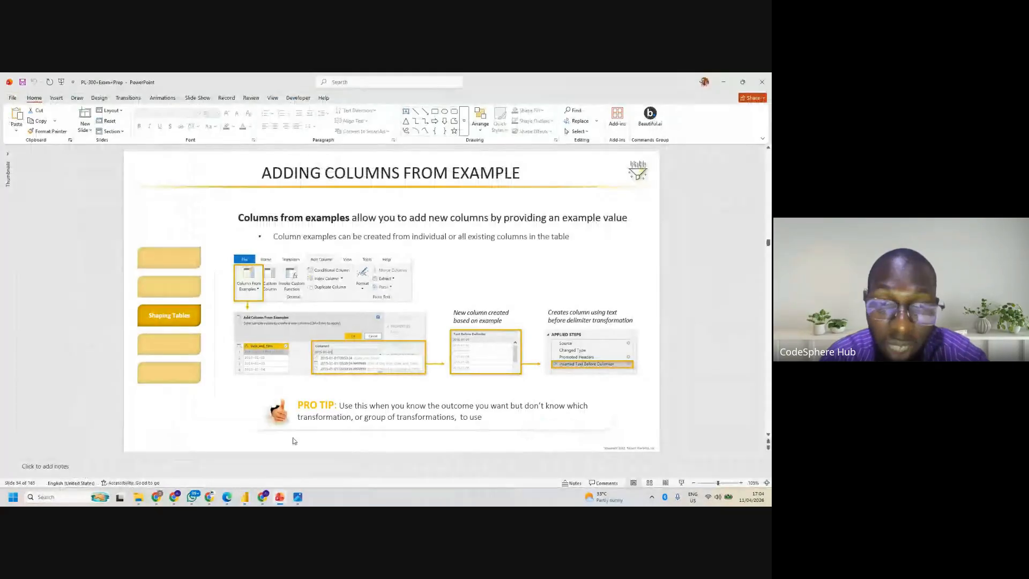
mouse_move(245, 496)
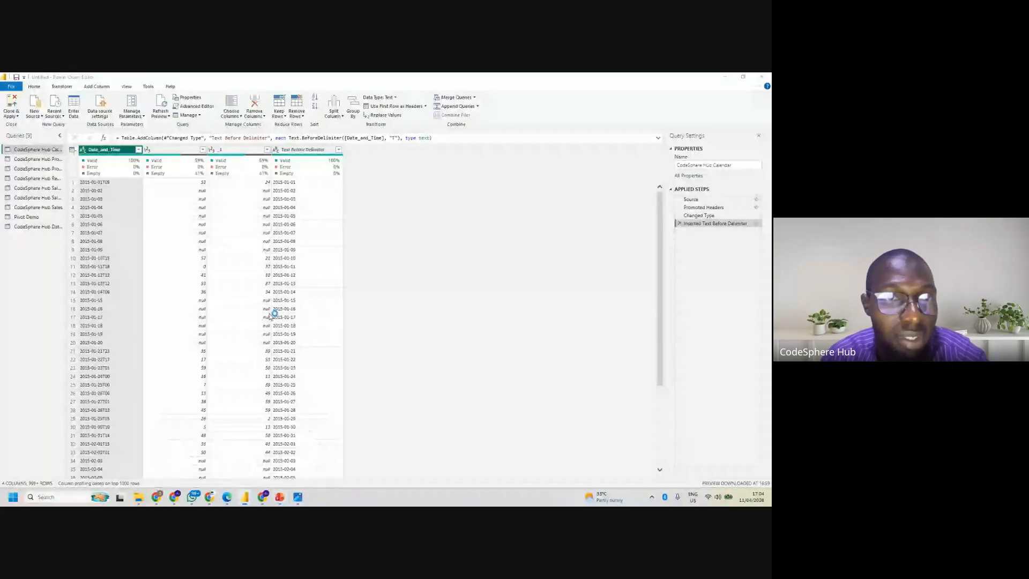
click(289, 455)
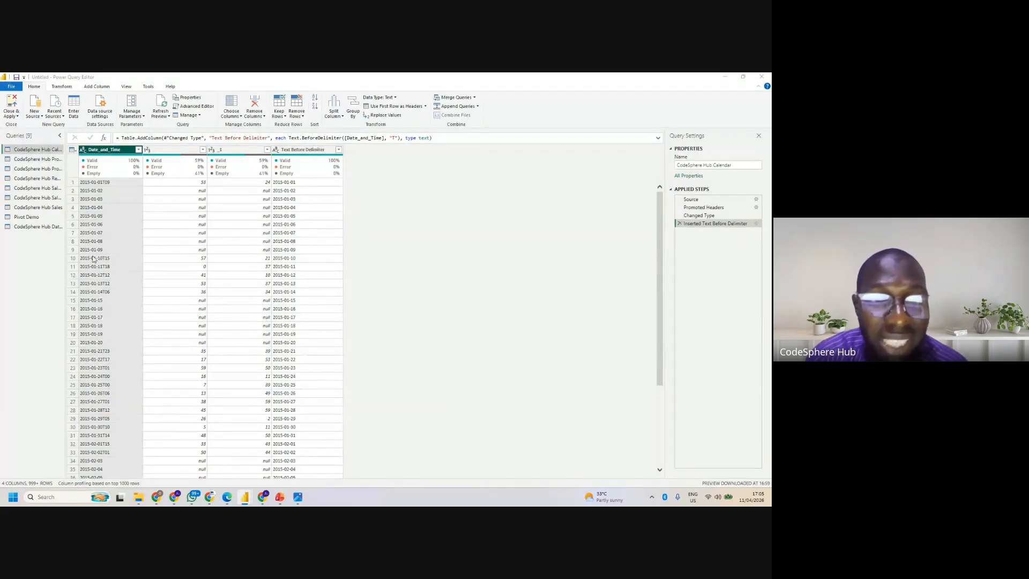
- Try the Date data type on the Date_and_Time column, and remove that type change from the applied steps
click(83, 149)
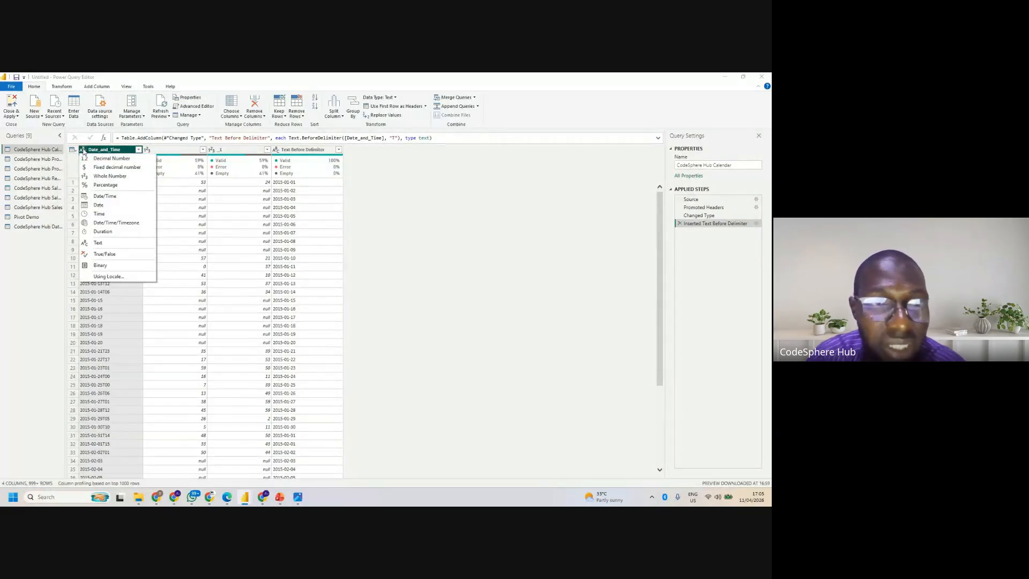
click(106, 206)
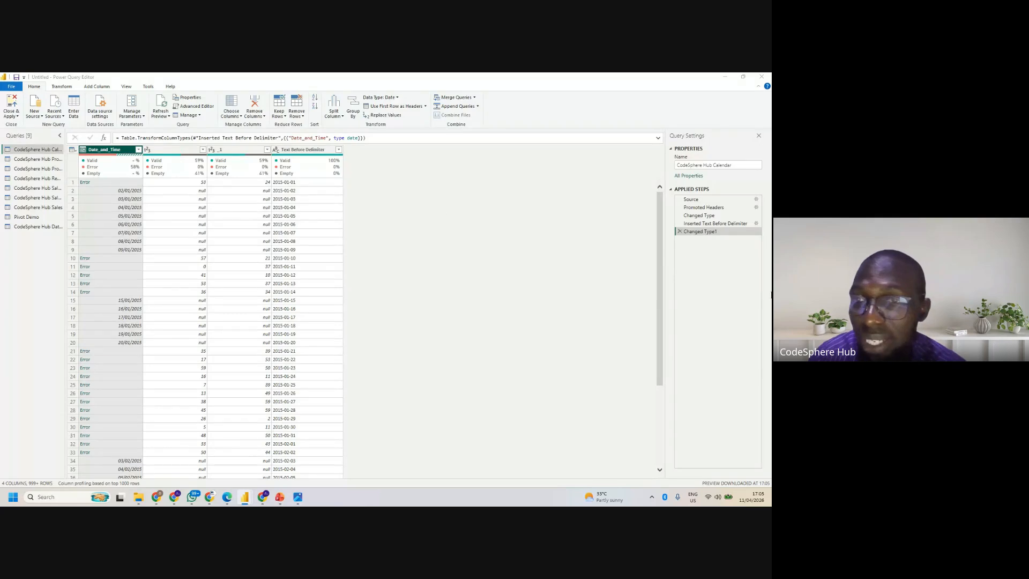
click(679, 231)
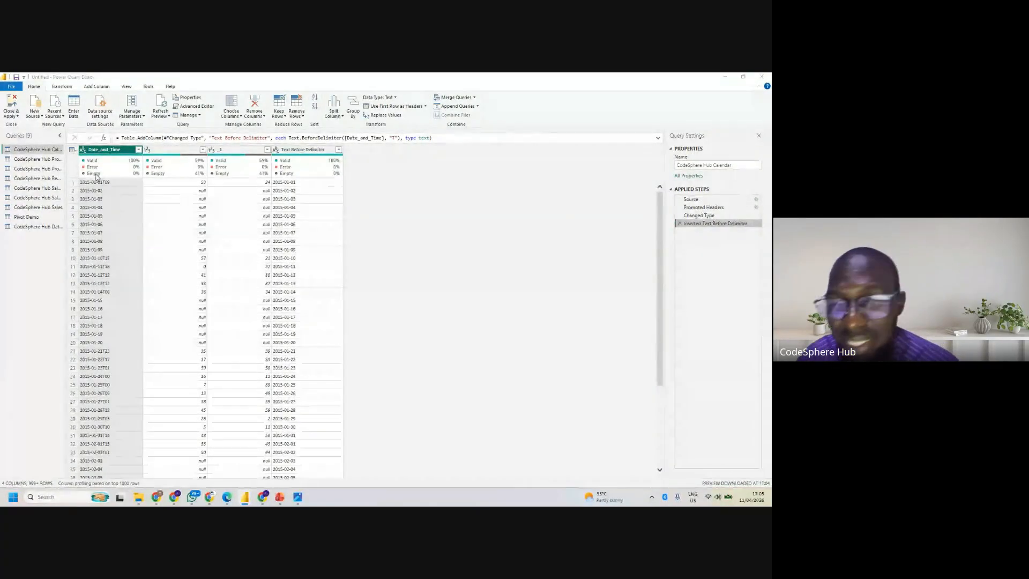
- Check the locale for import in the current file's regional settings, and close the options
mouse_move(97, 176)
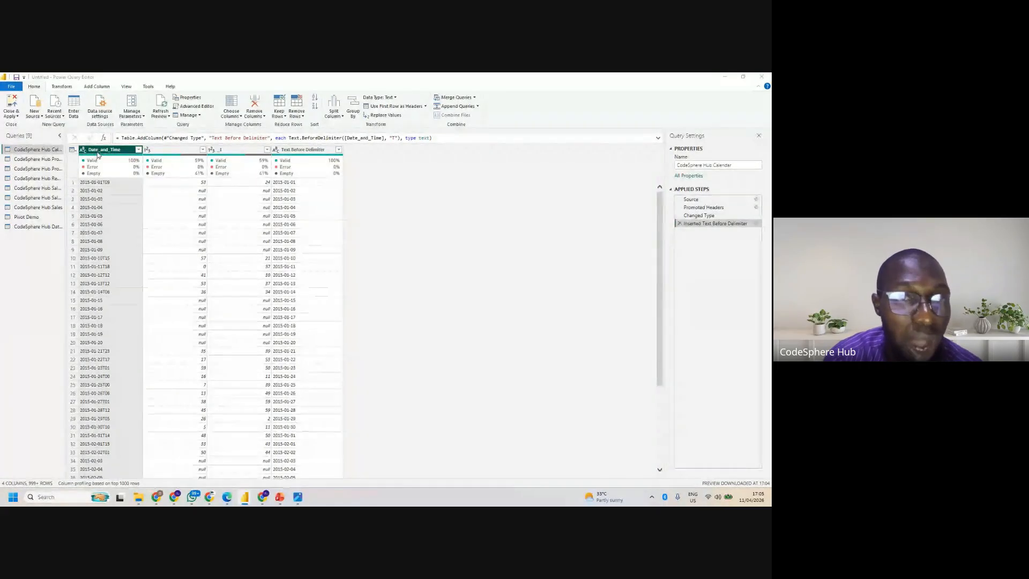
click(11, 87)
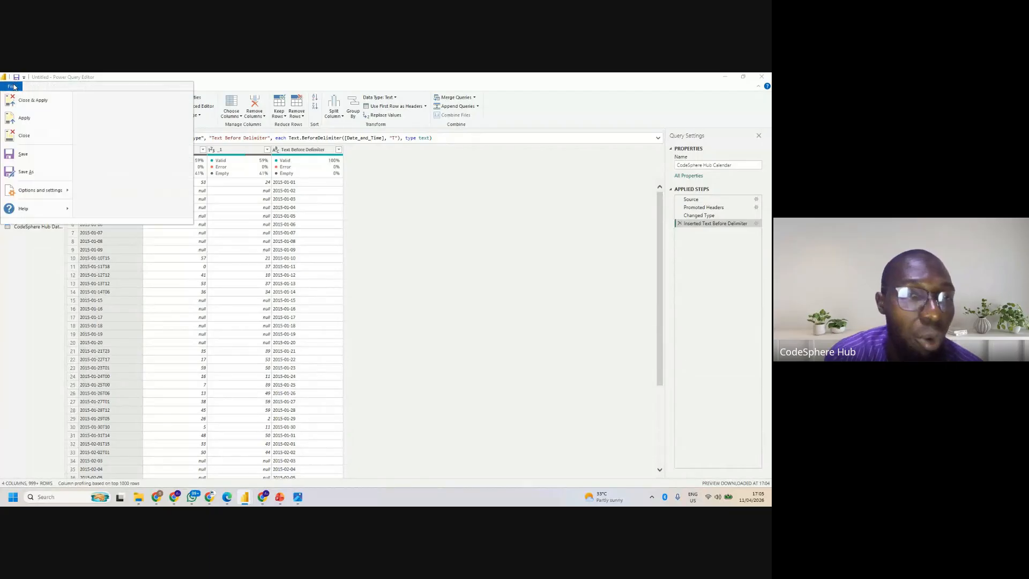
mouse_move(37, 193)
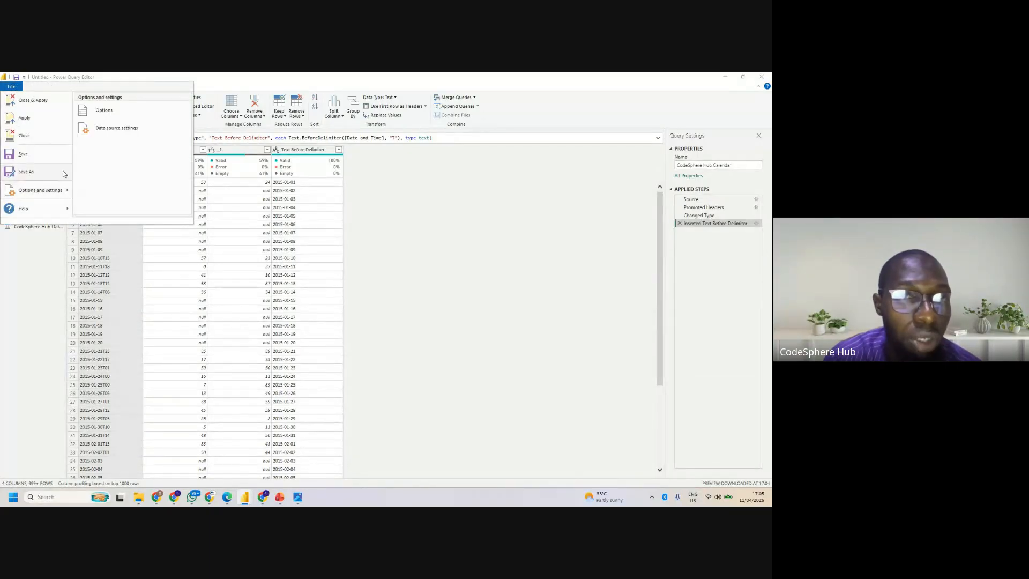
click(97, 116)
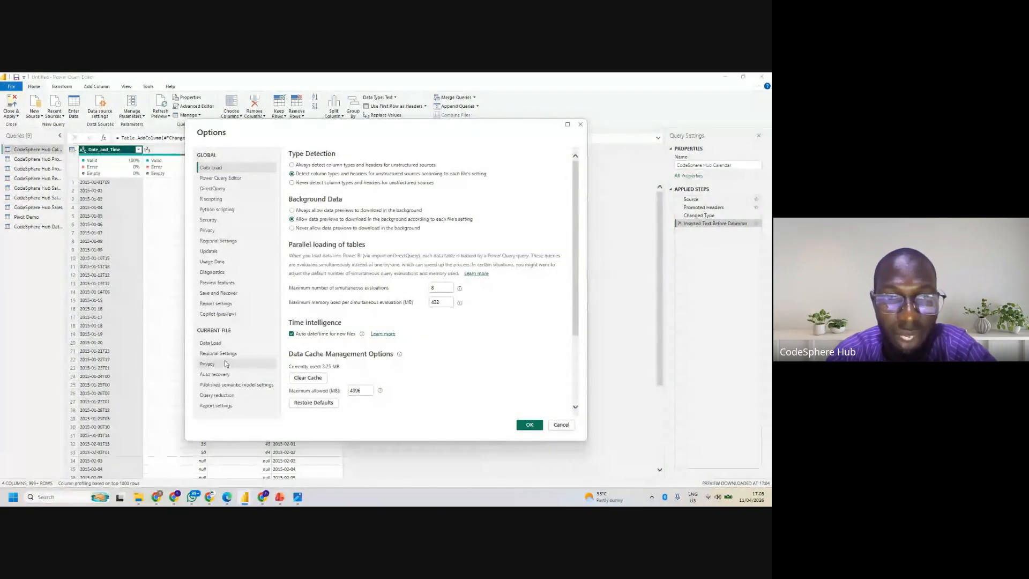
click(226, 355)
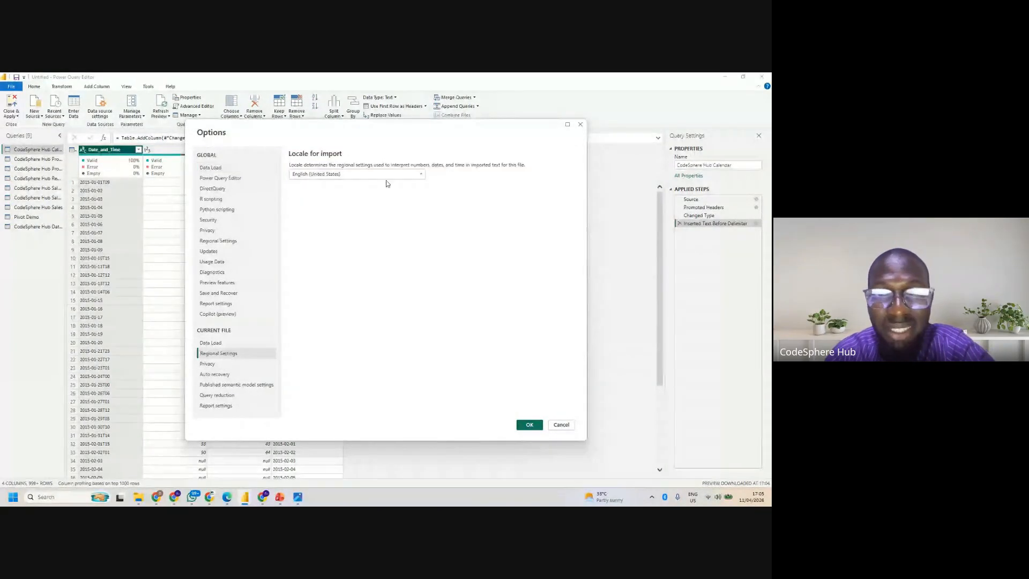
click(529, 425)
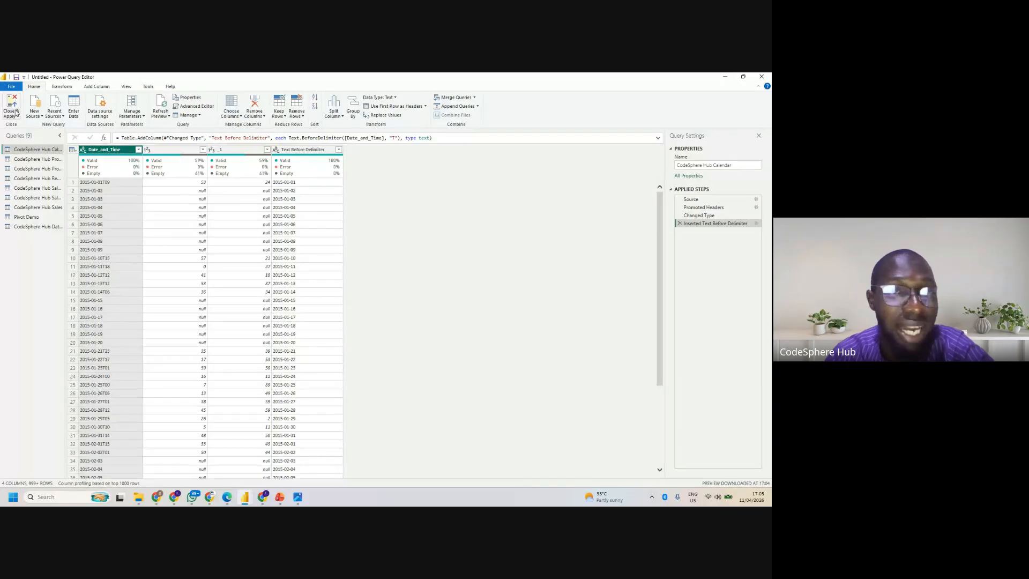
- Try to add a column from examples based on the Date_and_Time selection, using 01-01-2015 as the first sample value
click(95, 87)
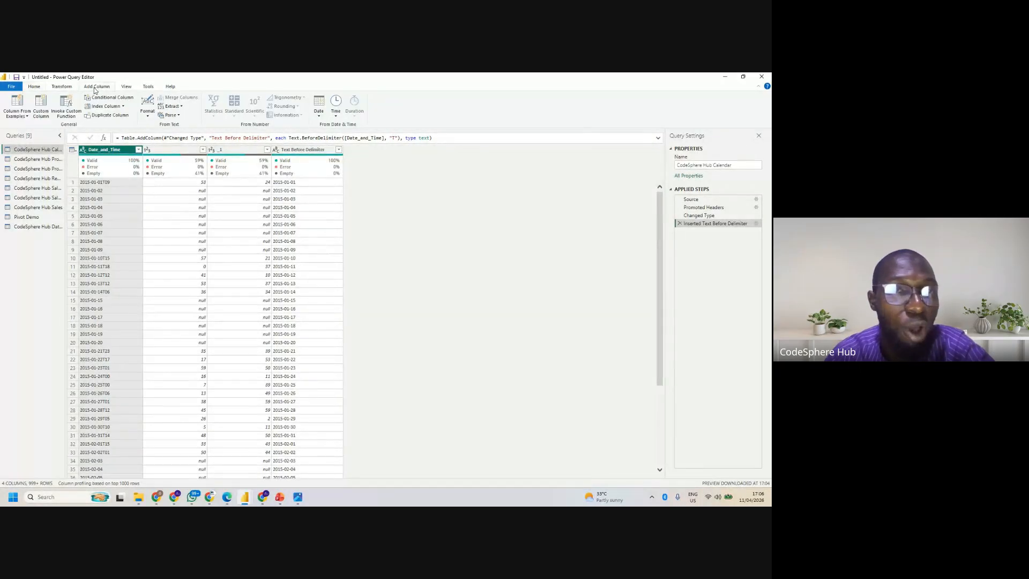
click(17, 114)
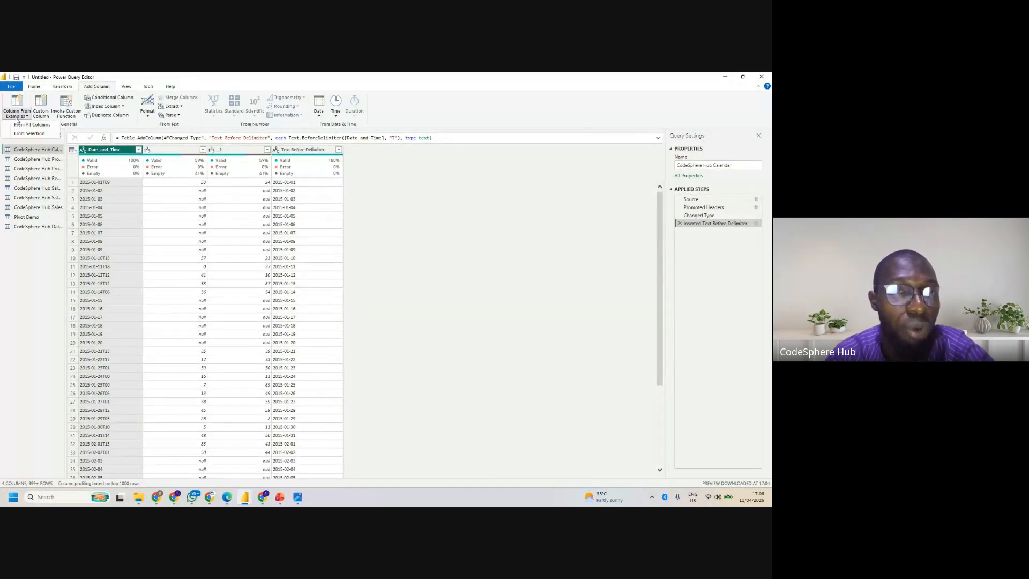
click(39, 134)
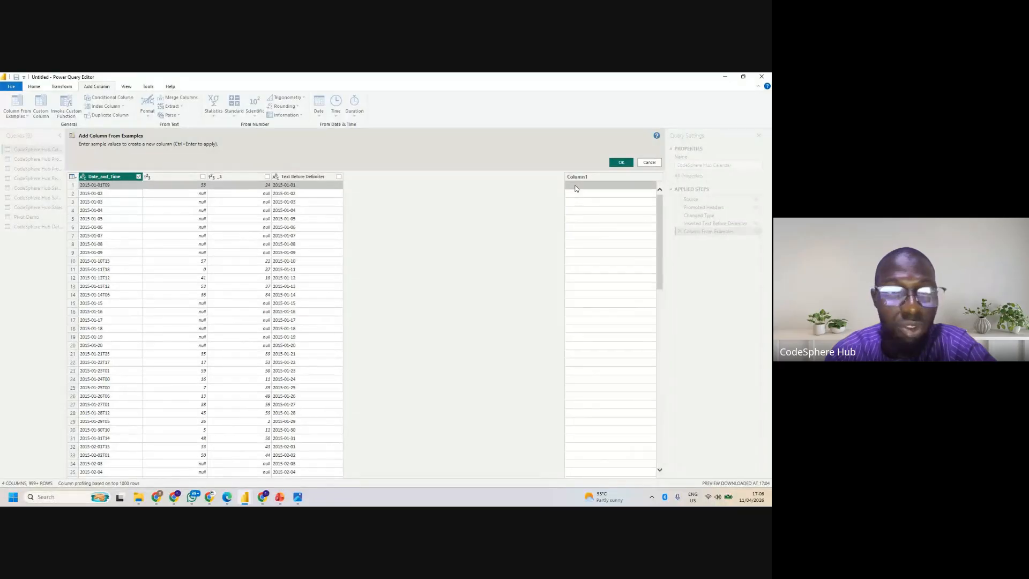
click(576, 185)
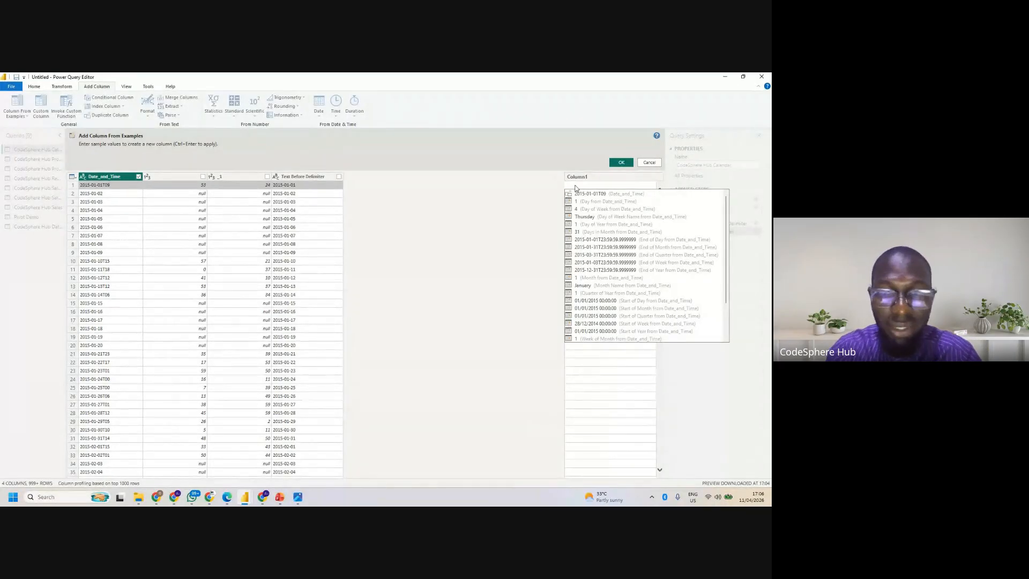
text(01)
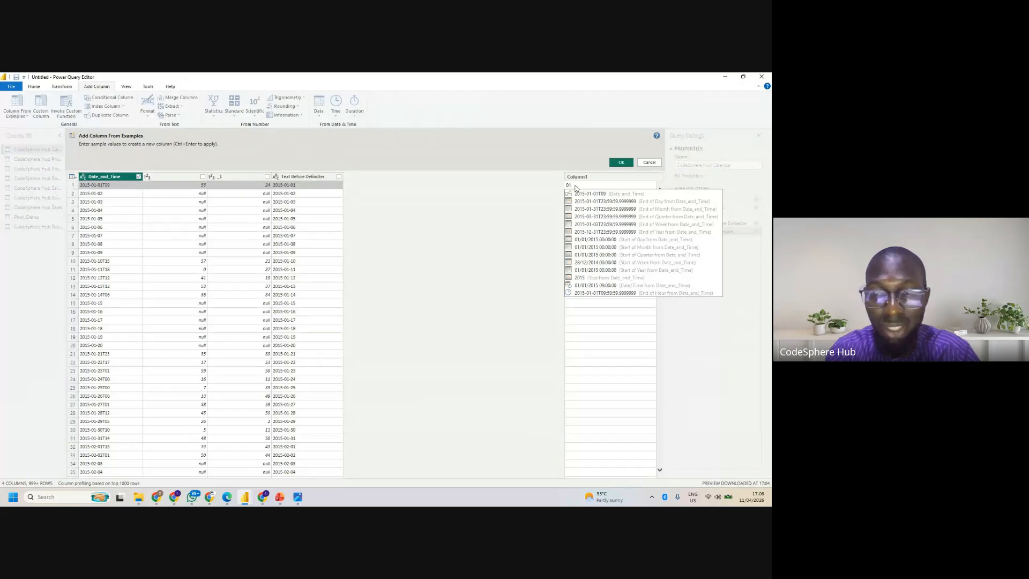
text(-01-20)
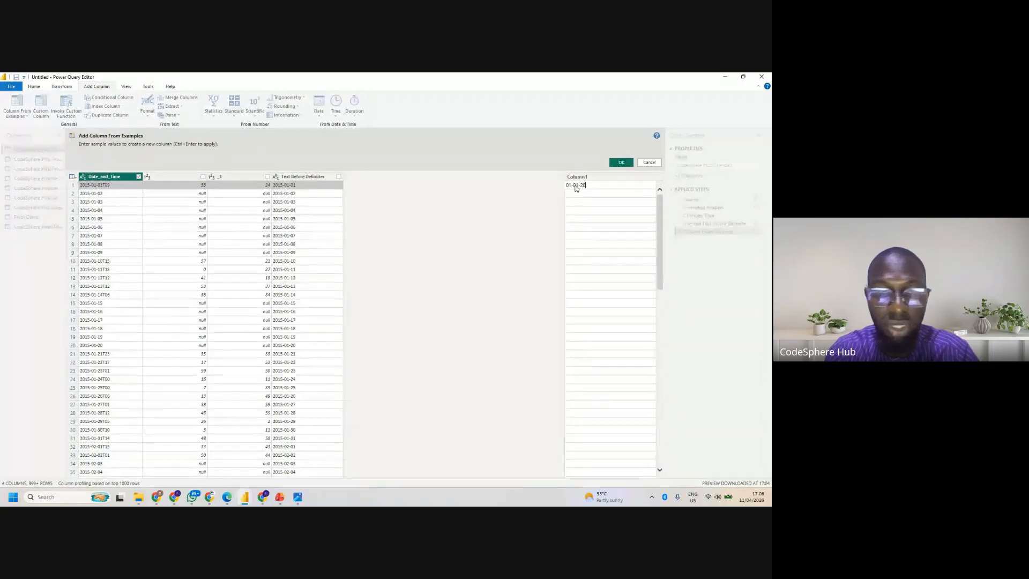
text(15)
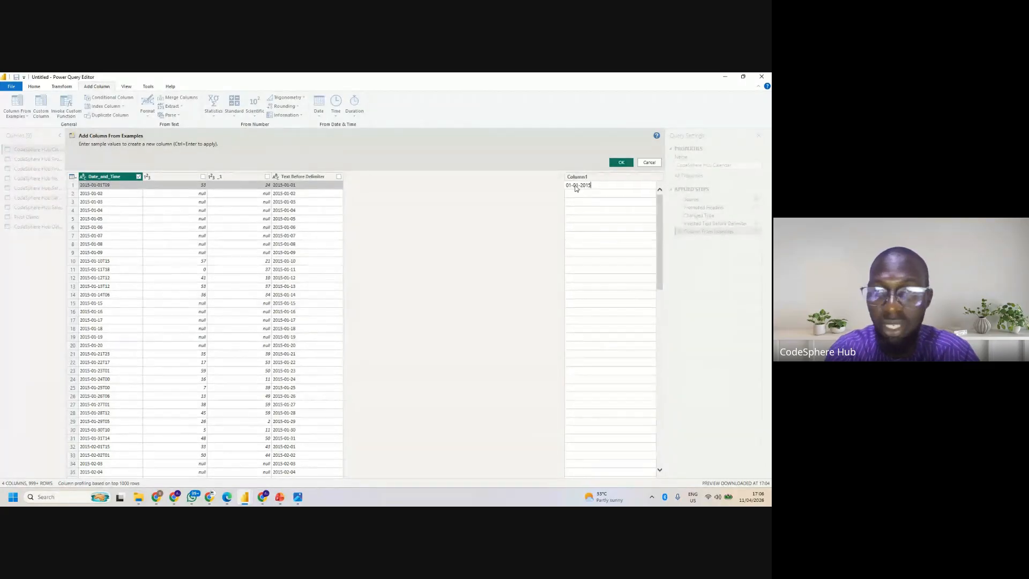
click(621, 162)
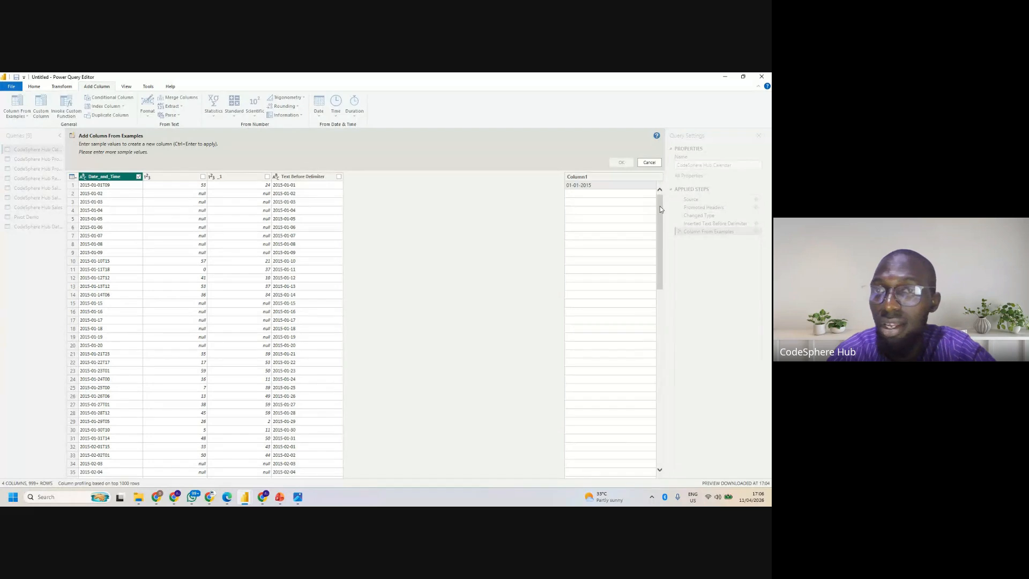
drag(660, 205, 640, 194)
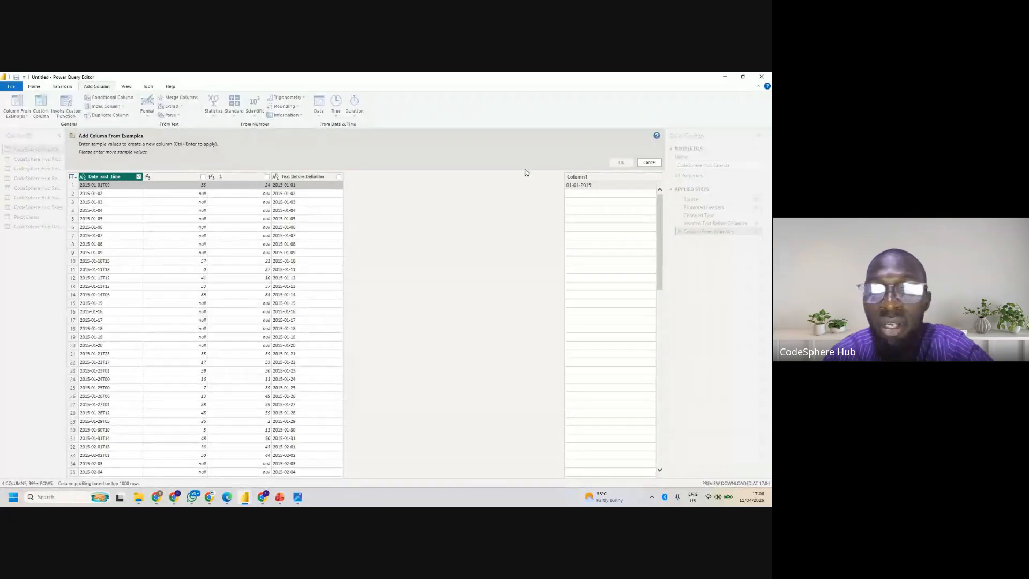
- Clear the 01-01-2015 sample value from the first row of the example column
click(597, 185)
key(Return)
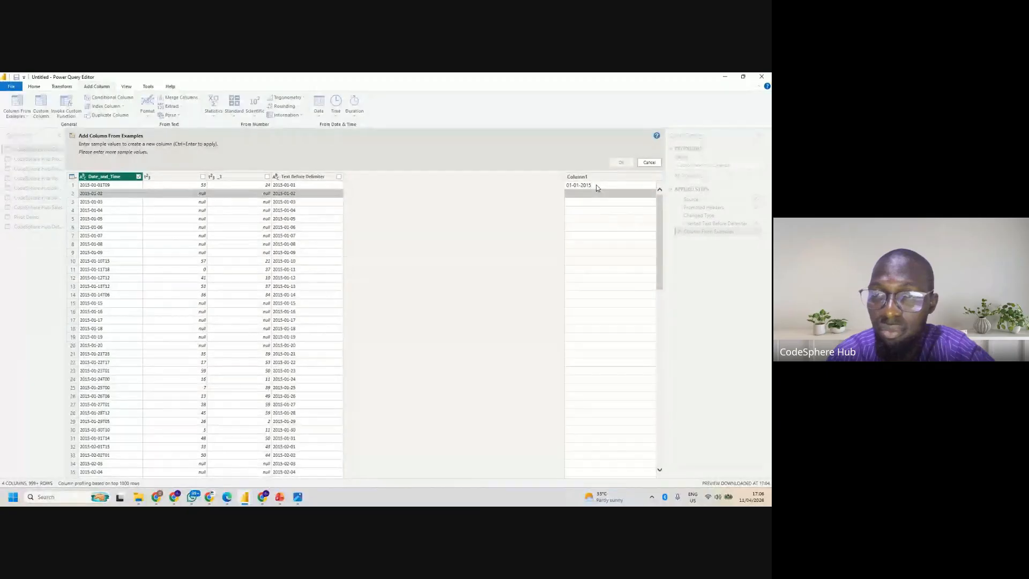
key(Down)
key(Down)
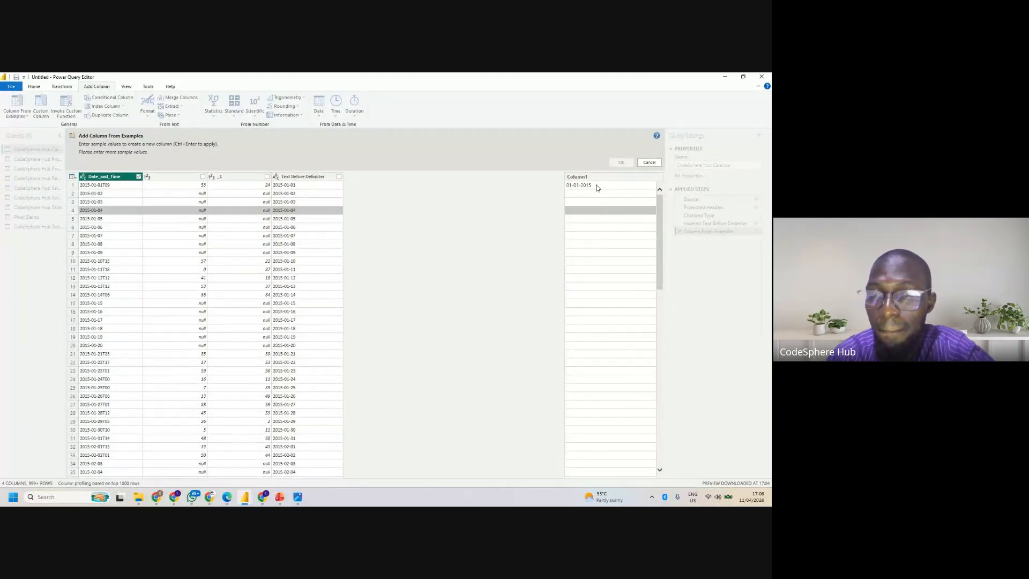
key(Up)
key(Up)
key(Up)
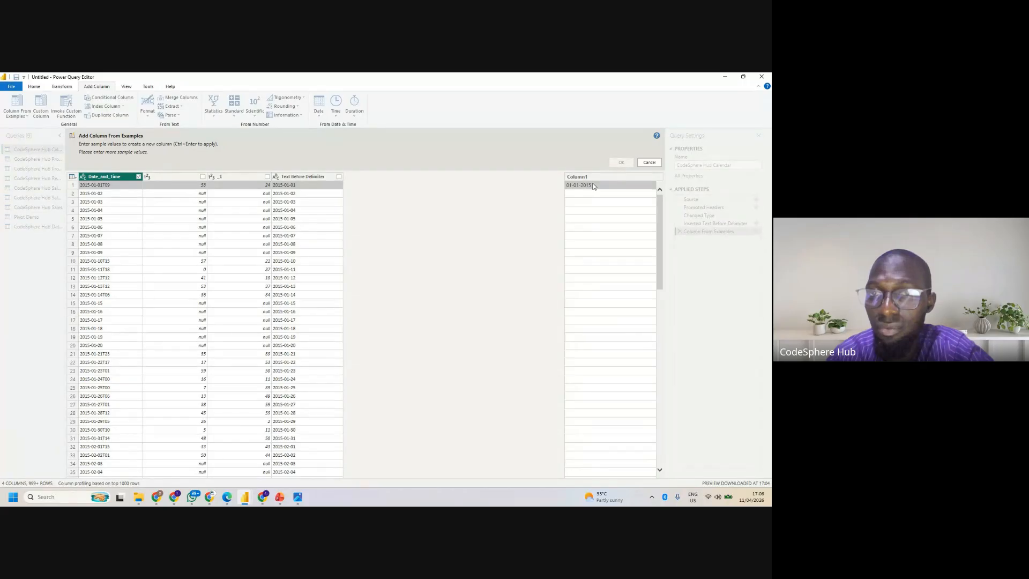
double_click(593, 184)
key(BackSpace)
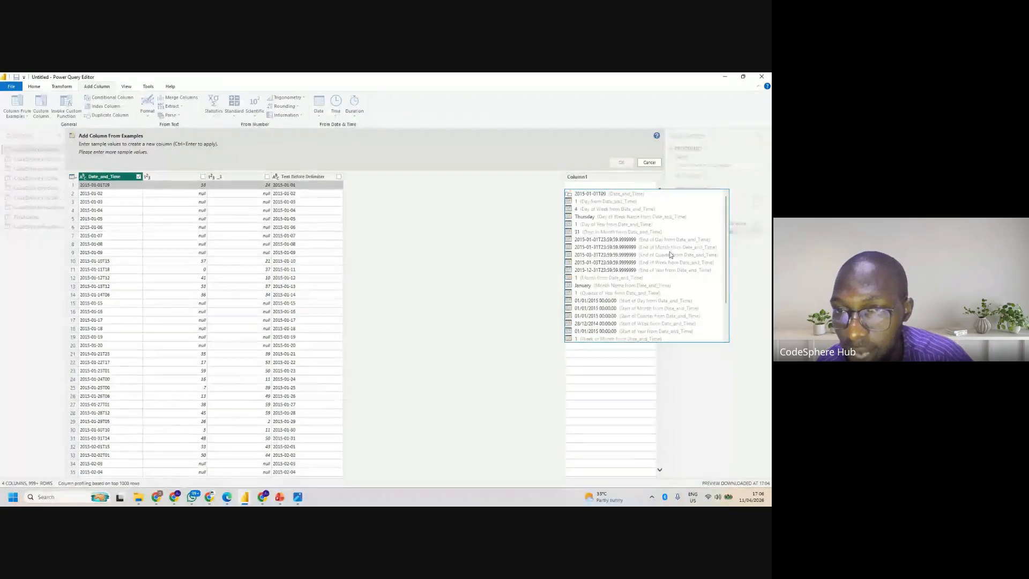
- Add the column using the suggested Start of Day example 01/01/2015 00:00:00, and set its data type to Date
scroll(725, 265, down, 2)
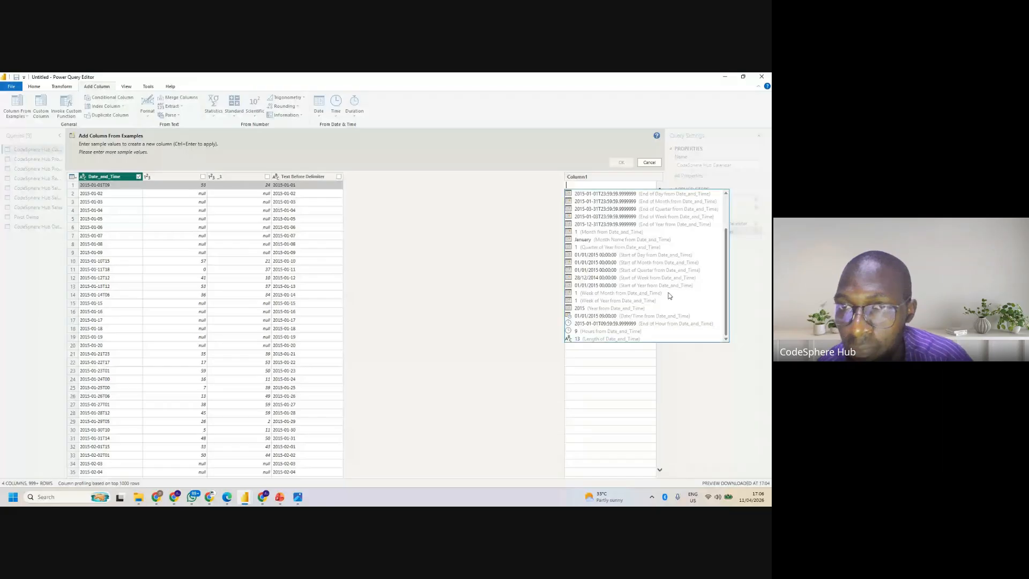
click(584, 255)
key(Return)
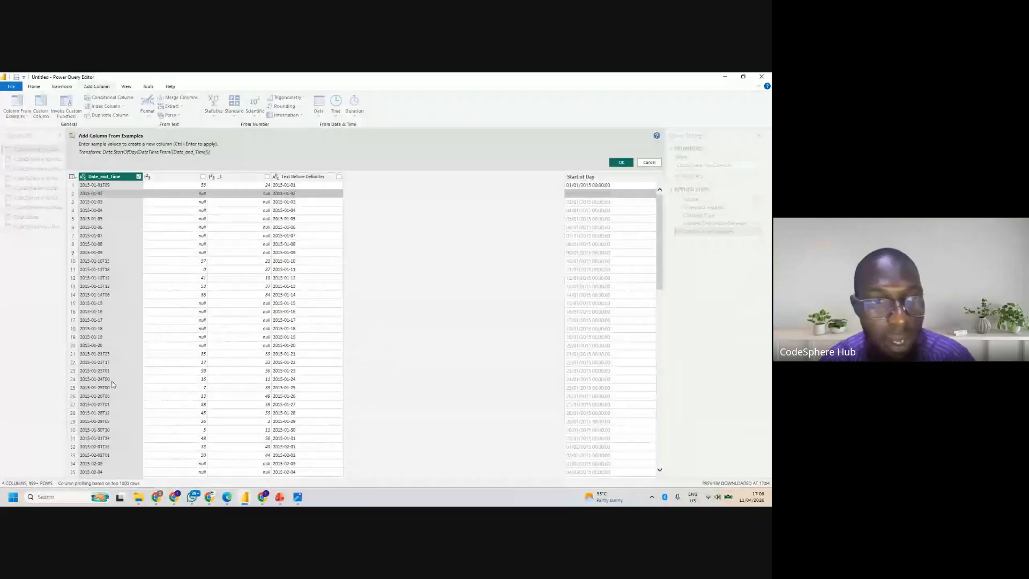
click(622, 163)
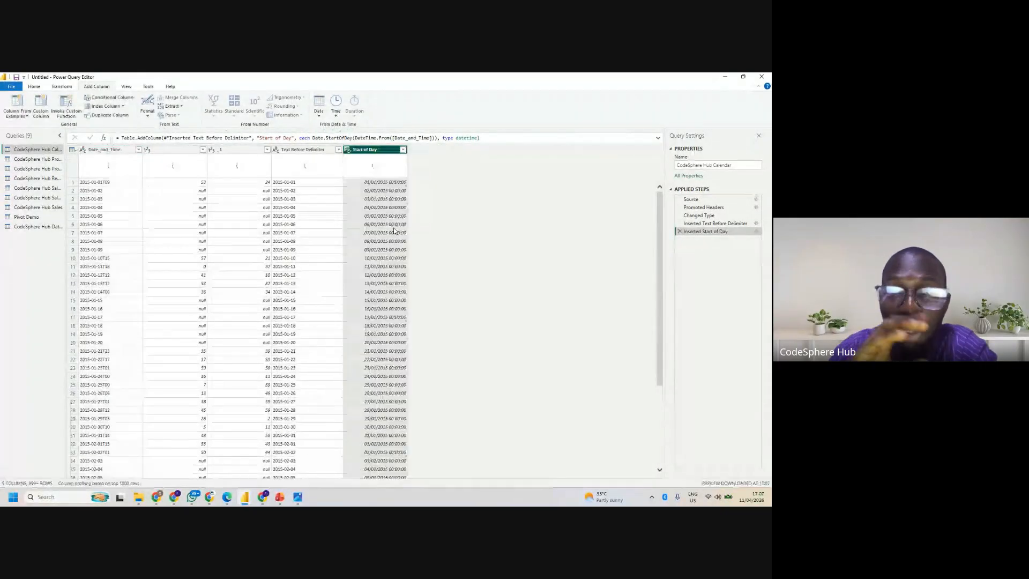
click(346, 150)
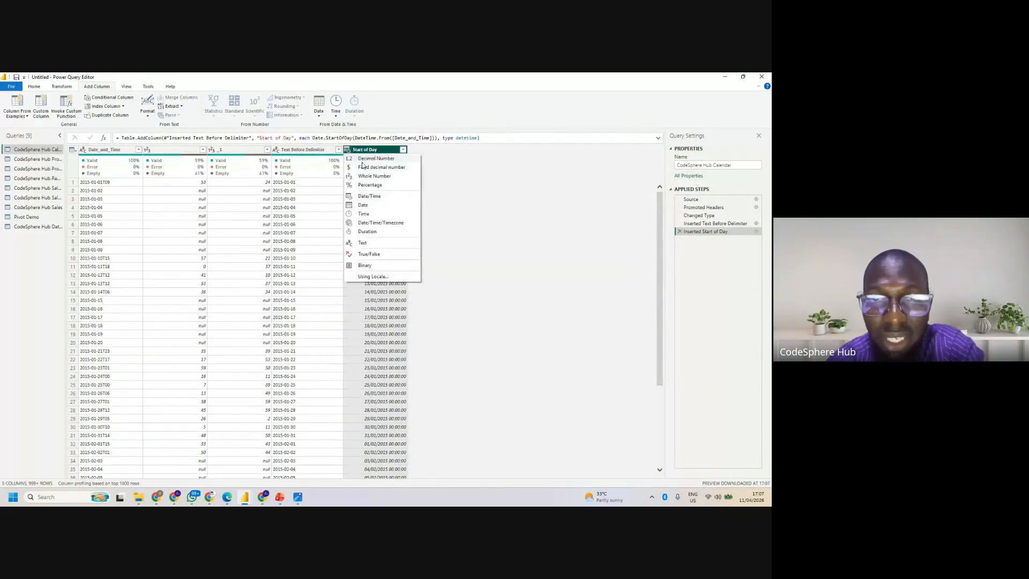
click(362, 207)
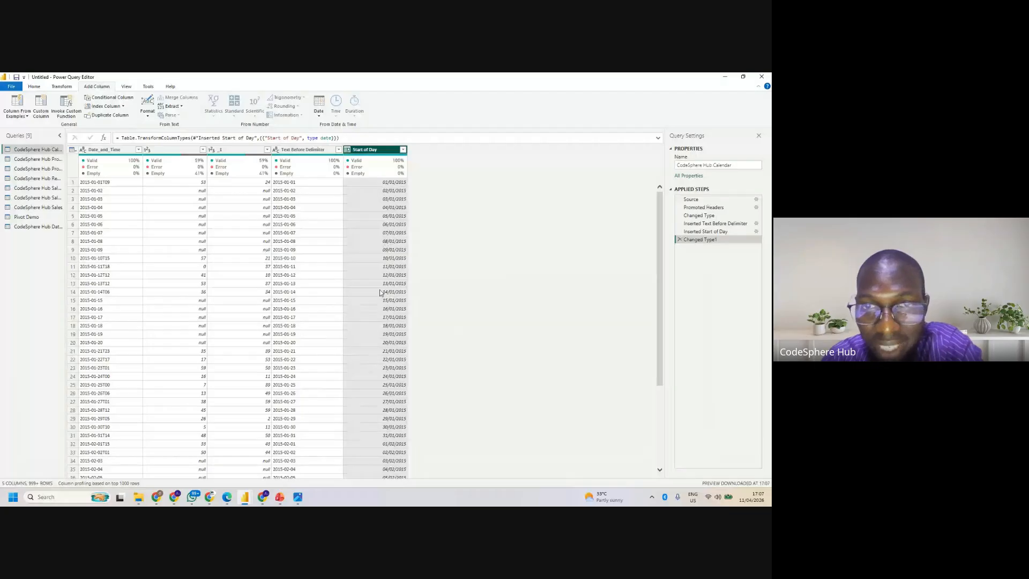
- Delete the Inserted Start of Day and Changed Type1 steps from the applied steps
click(678, 232)
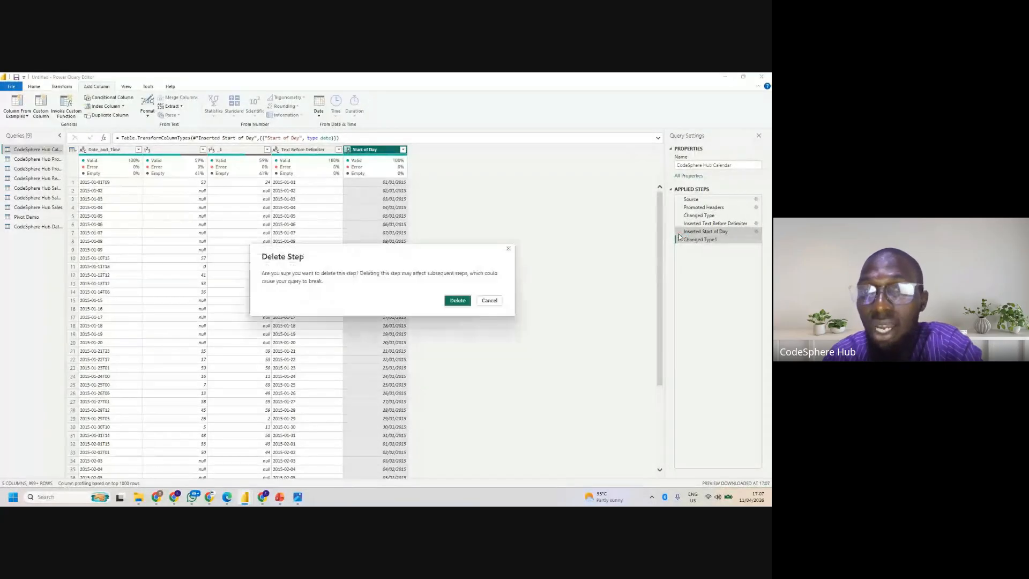
click(457, 301)
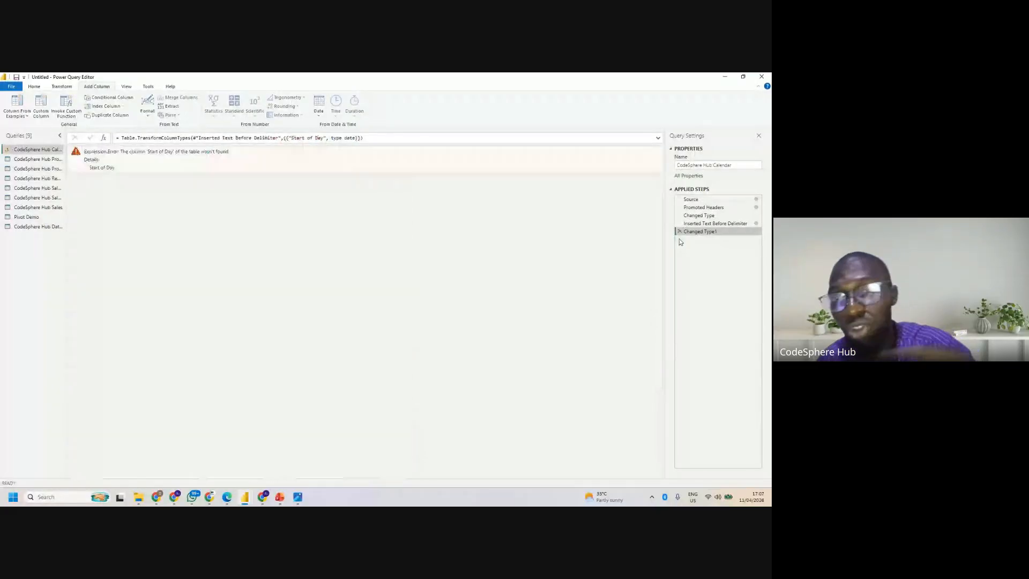
click(679, 232)
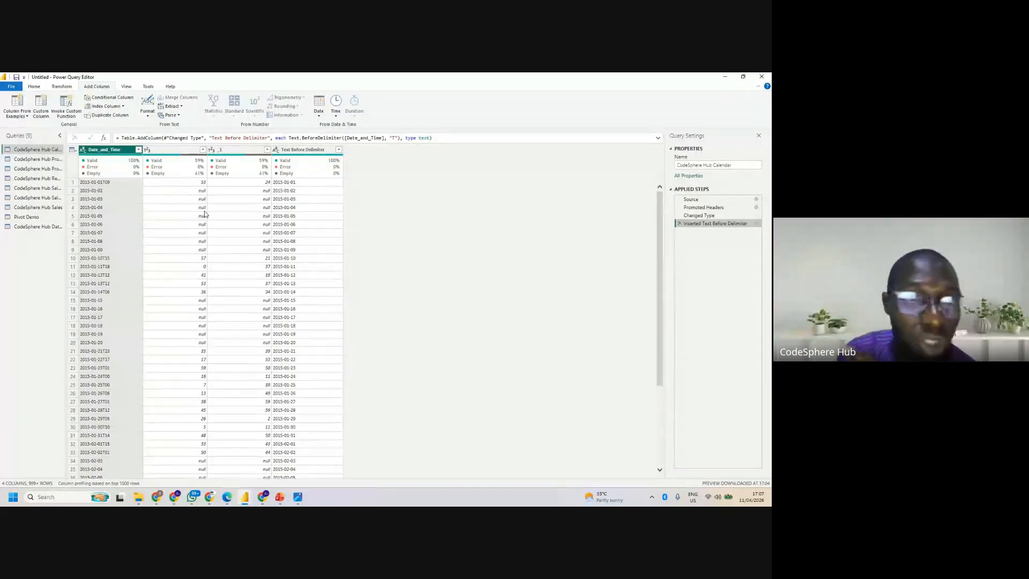
- Add a column from examples based on Date_and_Time, using the suggested Start of Month value 01/01/2015 00:00:00
click(26, 117)
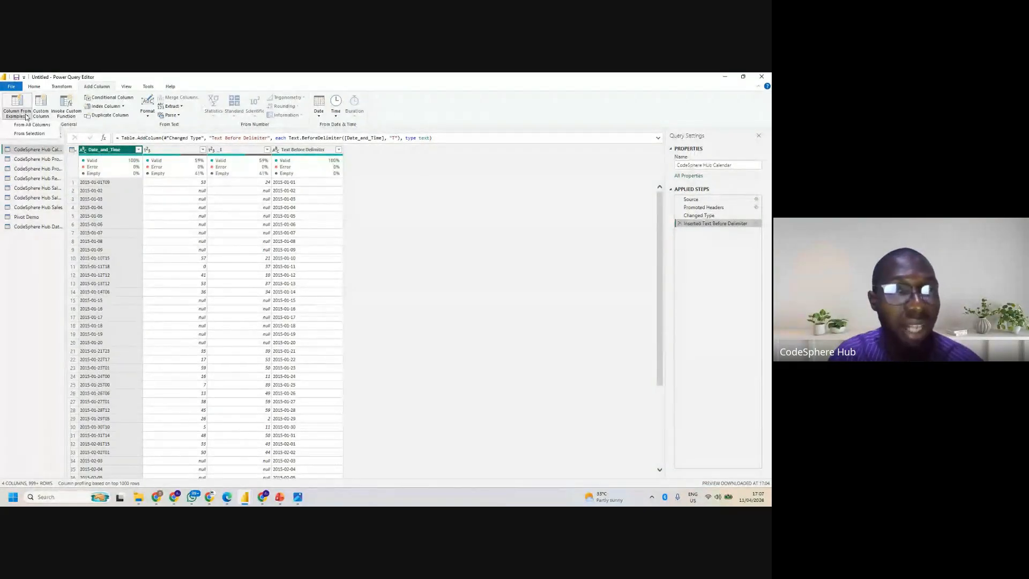
click(30, 134)
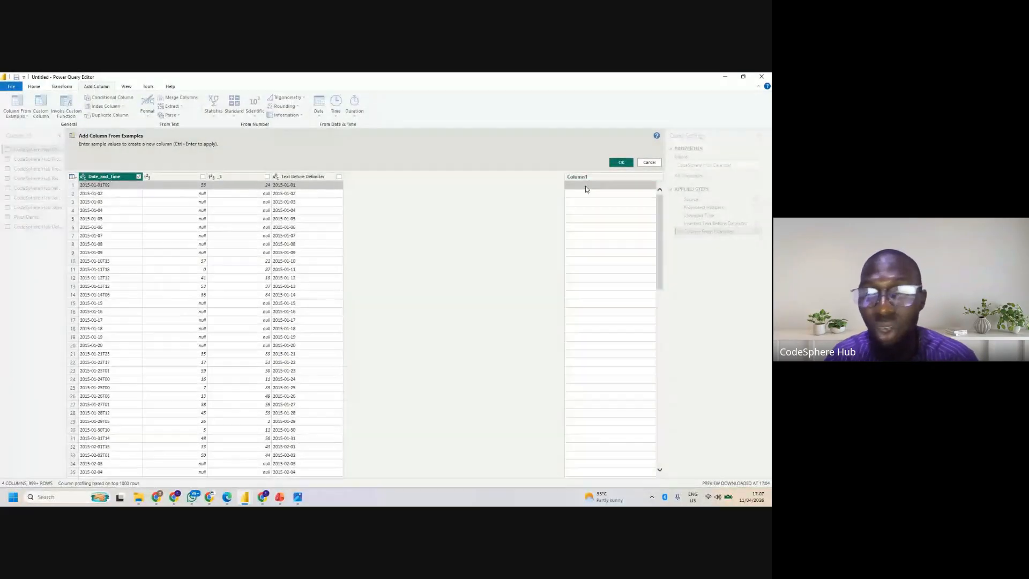
double_click(585, 185)
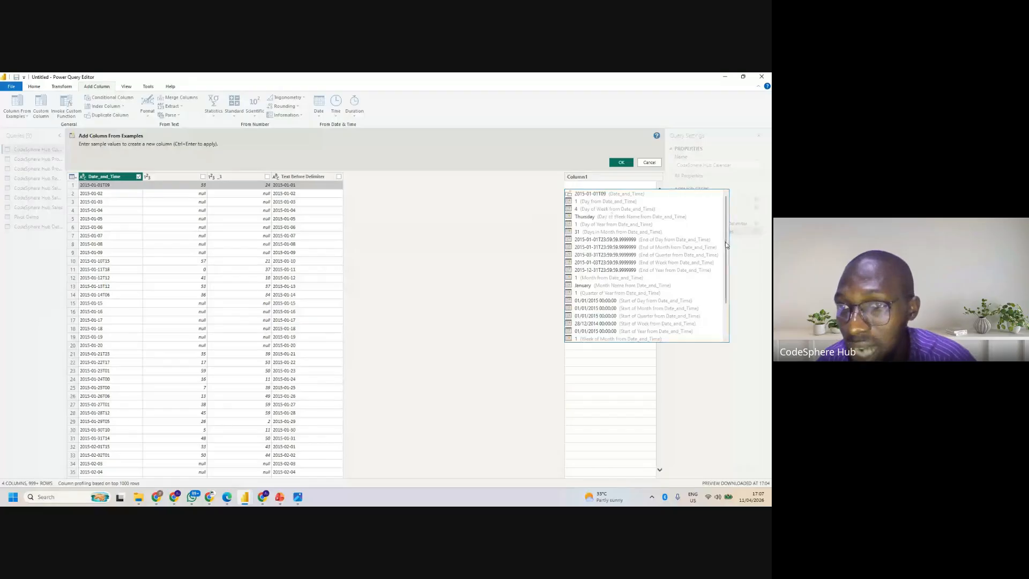
drag(724, 229, 718, 201)
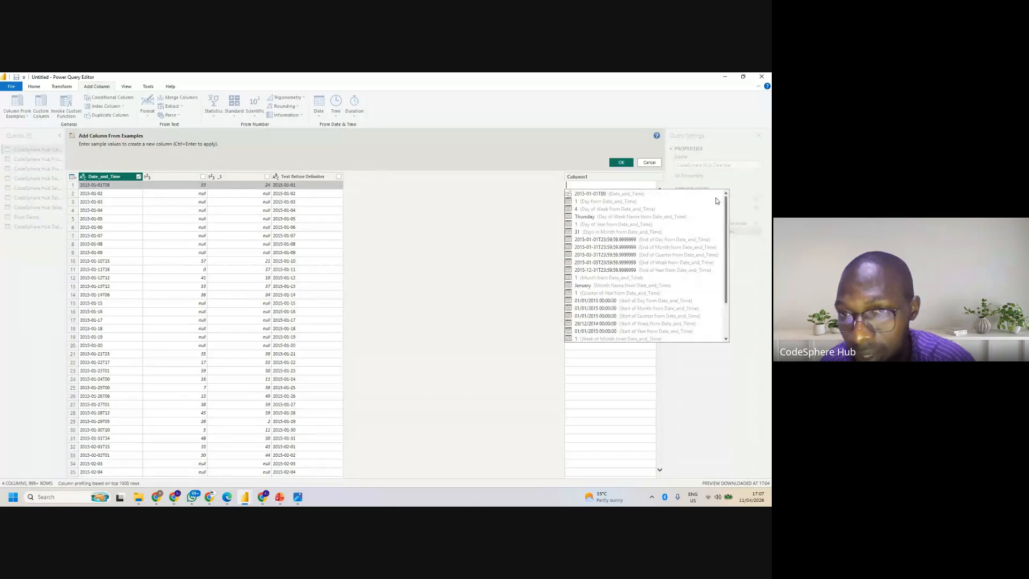
scroll(651, 267, down, 2)
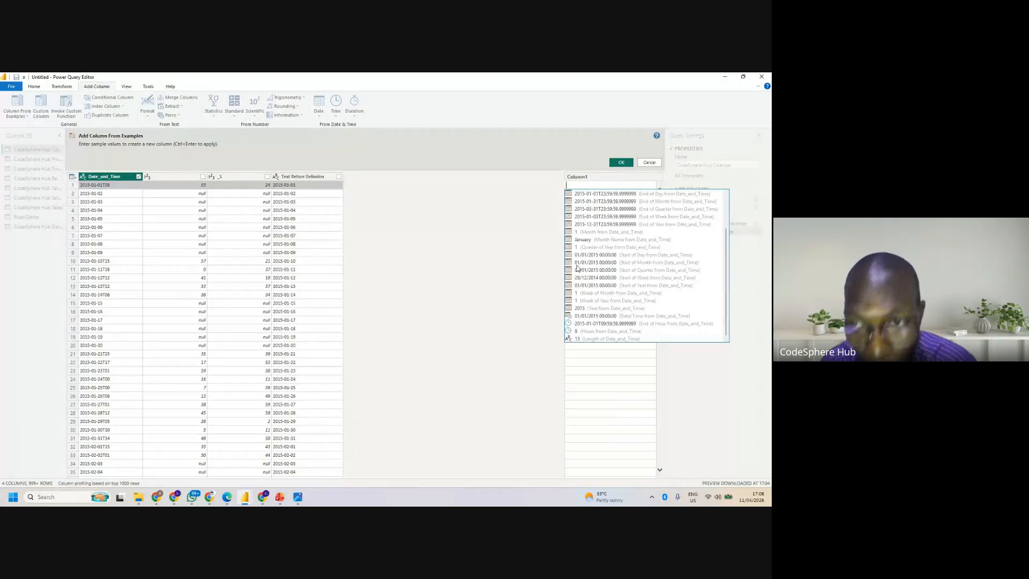
click(593, 263)
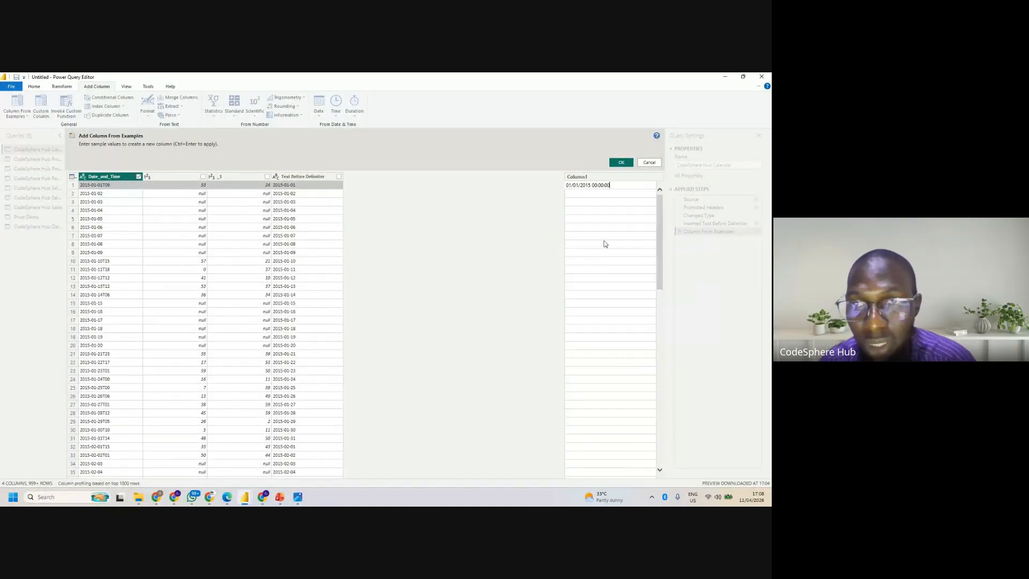
key(Return)
click(622, 163)
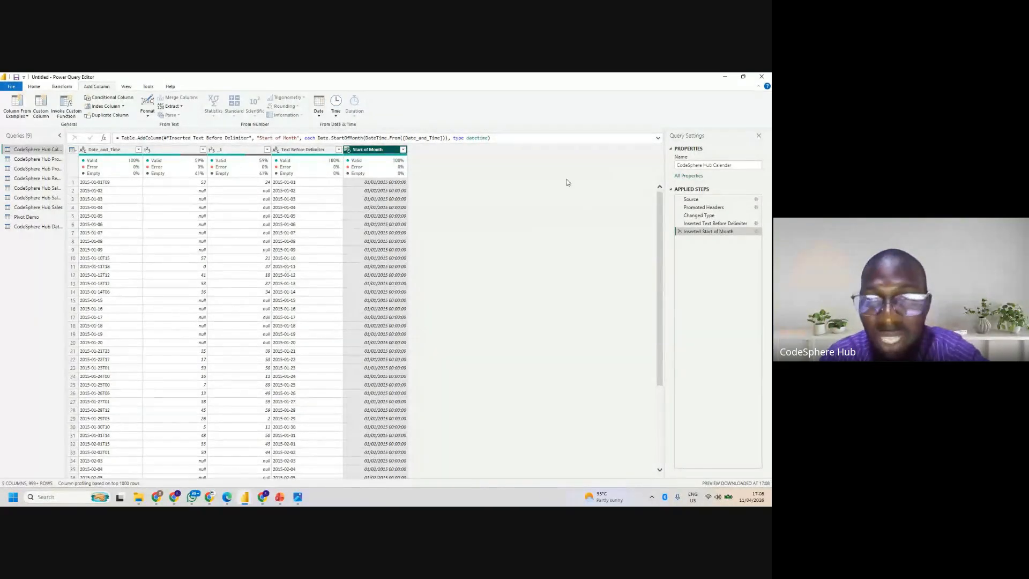
- Remove the Inserted Start of Month and Inserted Text Before Delimiter steps from the applied steps
click(679, 231)
click(679, 223)
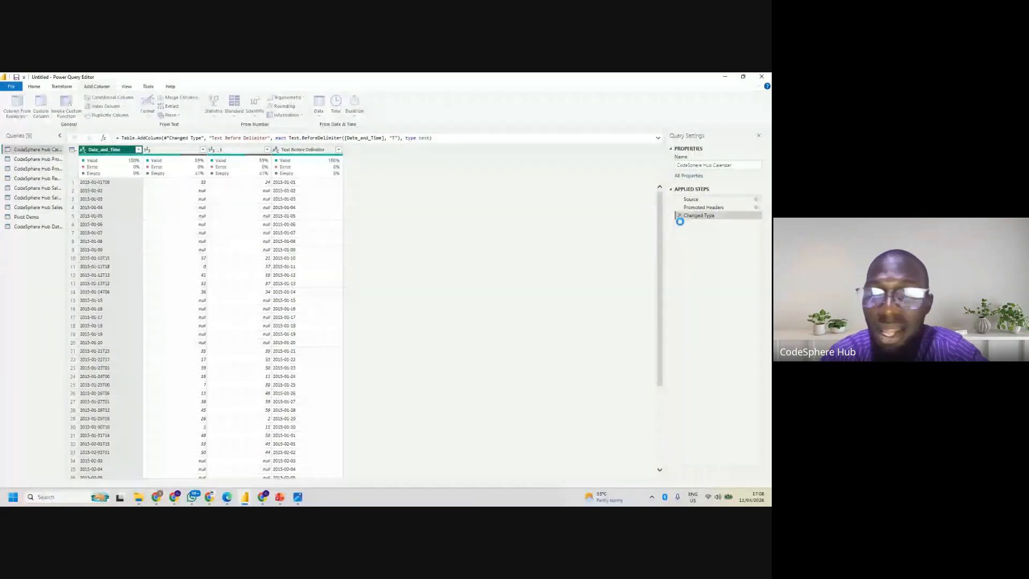
- Add a column from examples based on Date_and_Time, using the suggested Start of Day value 01/01/2015 00:00:00
click(17, 114)
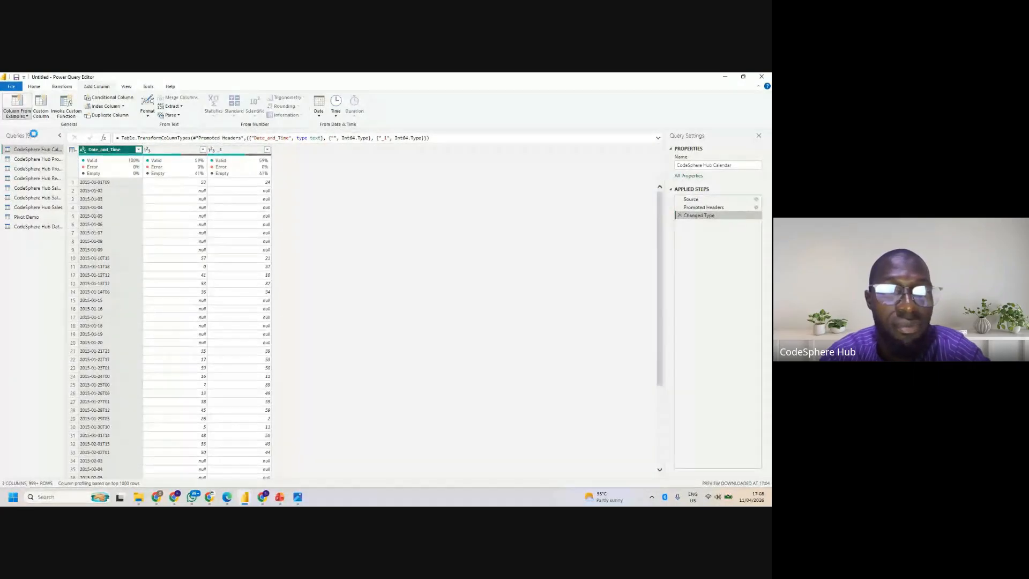
click(34, 134)
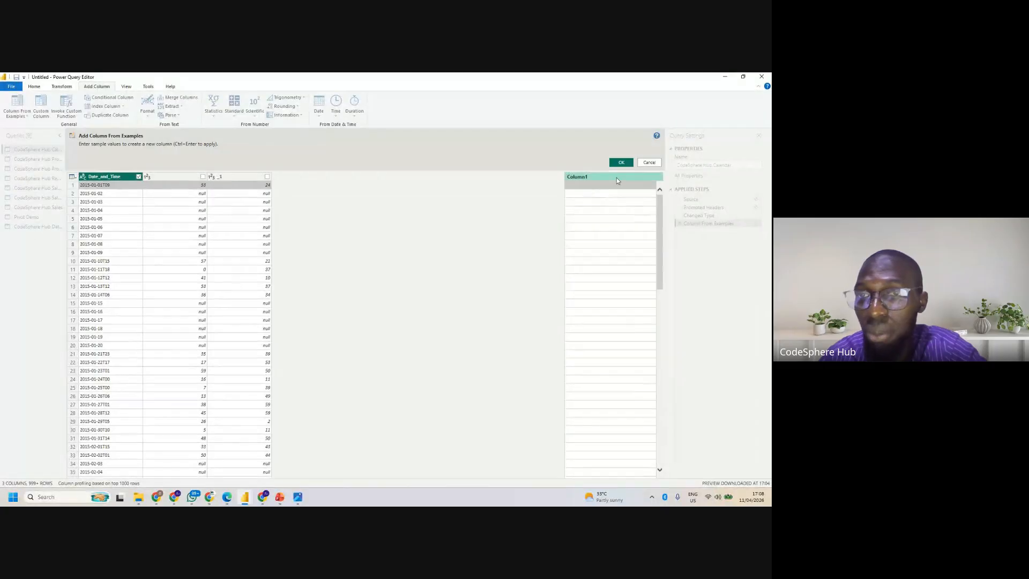
double_click(599, 188)
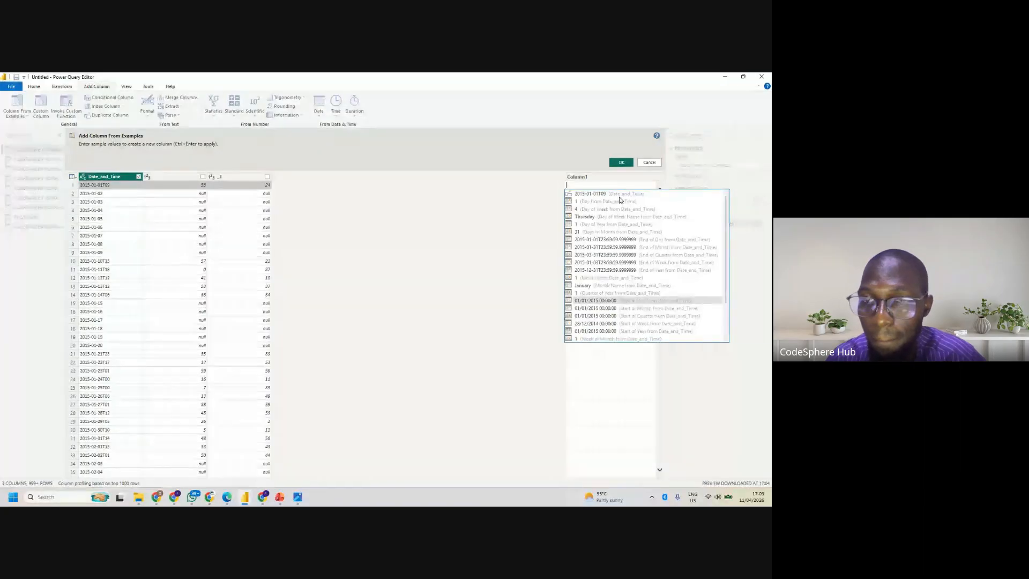
key(Return)
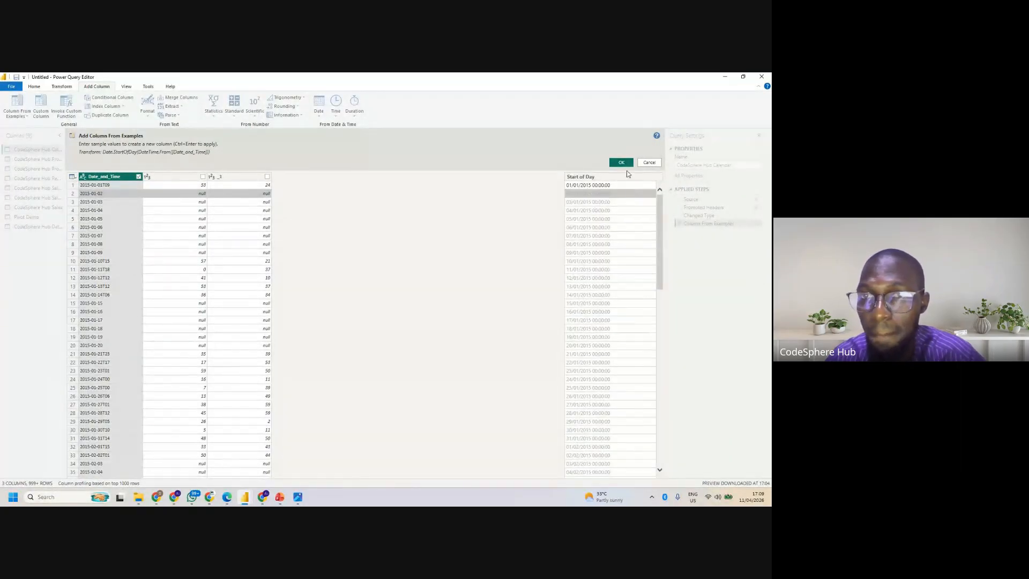
click(621, 162)
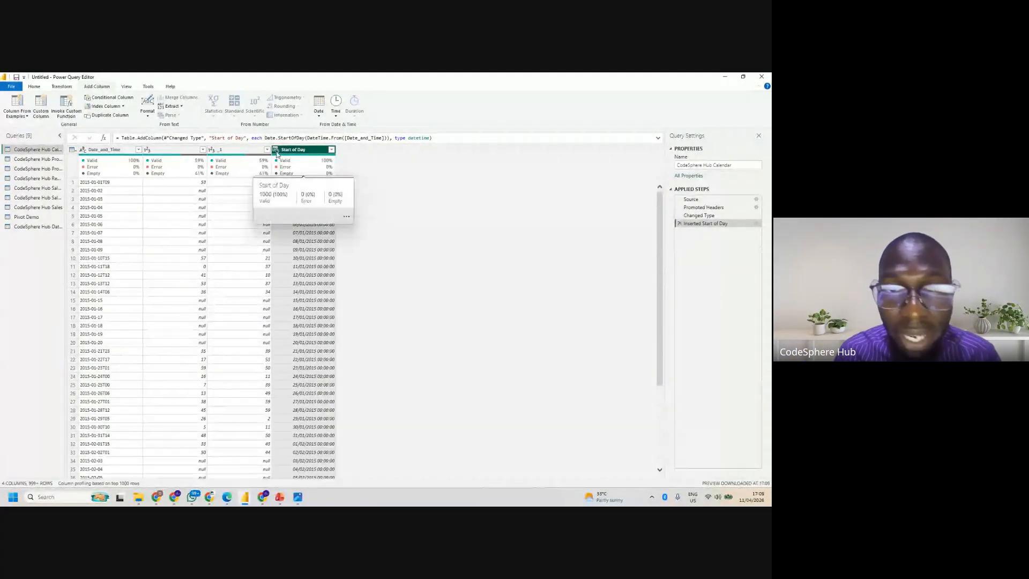
- Set the Start of Day column's data type to Date
click(277, 153)
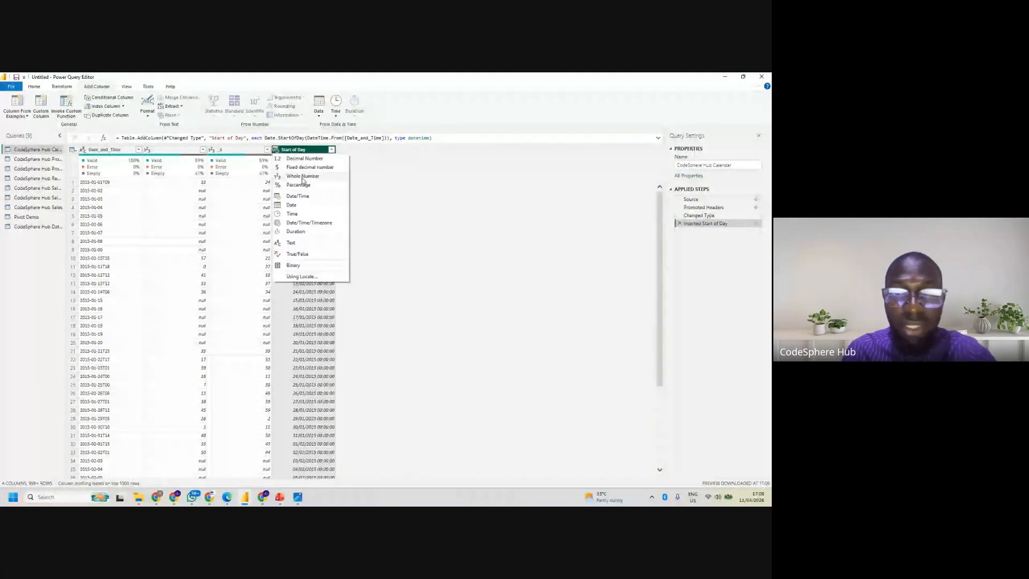
click(308, 206)
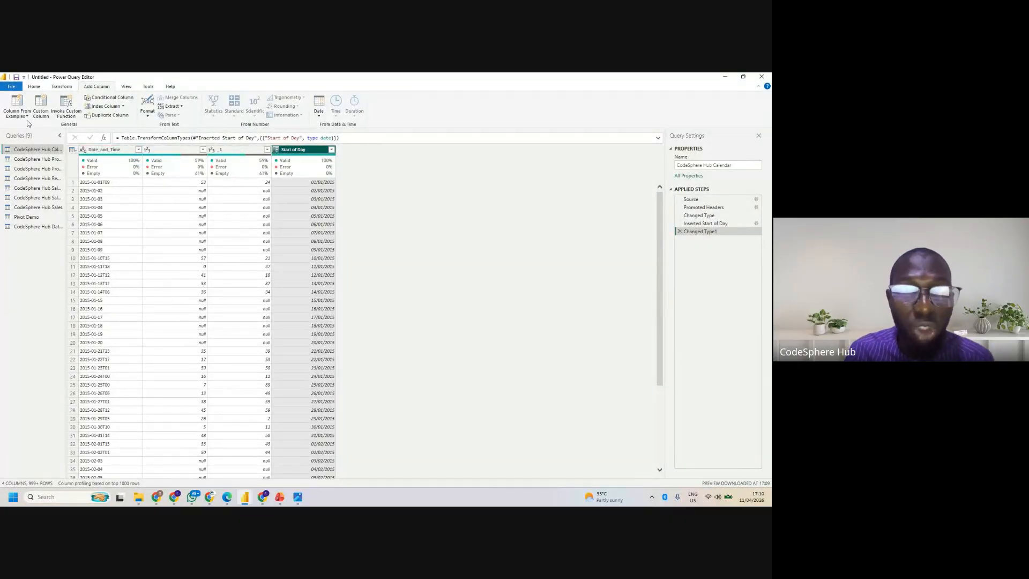
- Add a column from examples based on Date_and_Time using the sample value 2015-01-01, and set its data type to Date
click(106, 150)
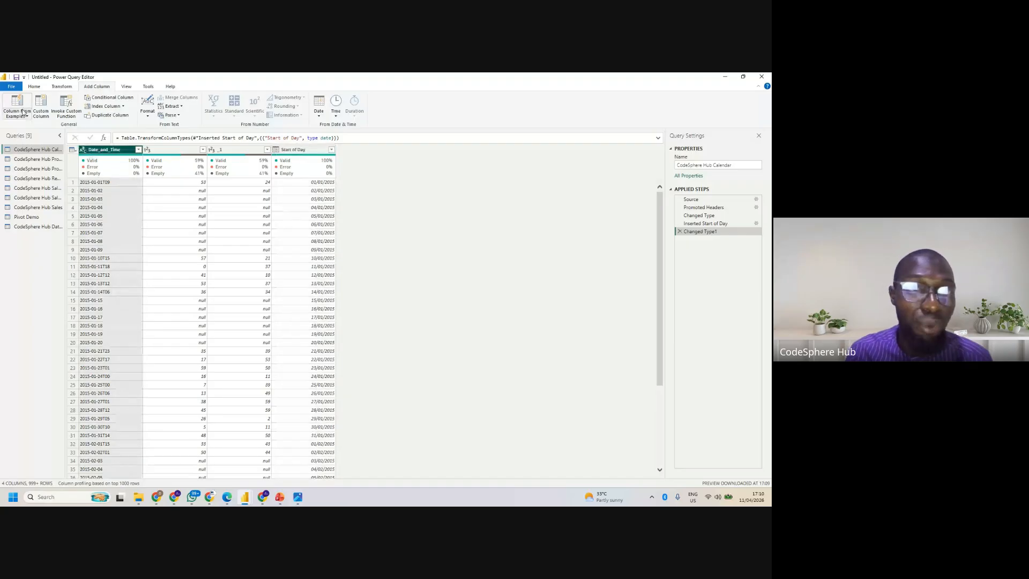
click(23, 114)
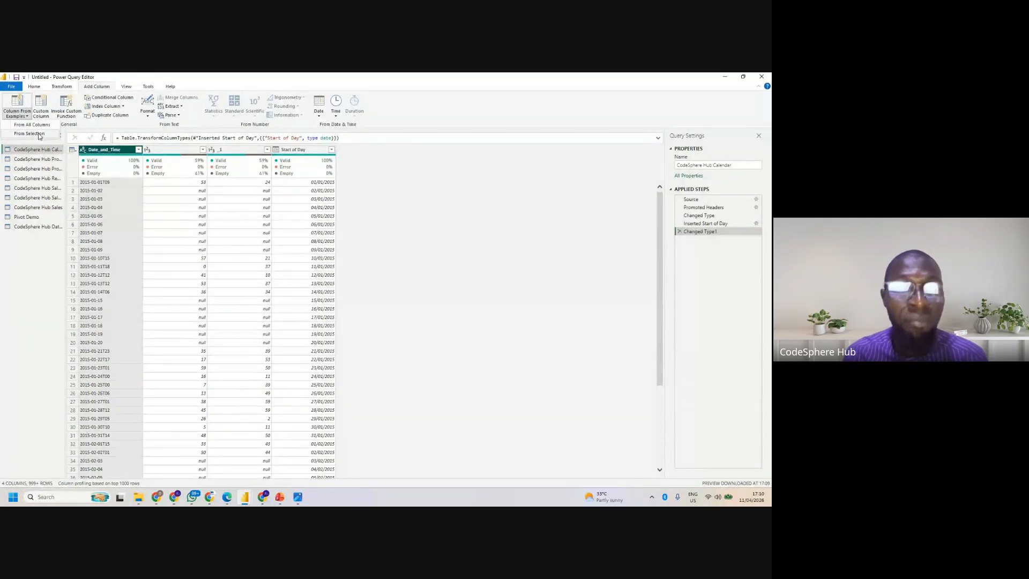
click(32, 133)
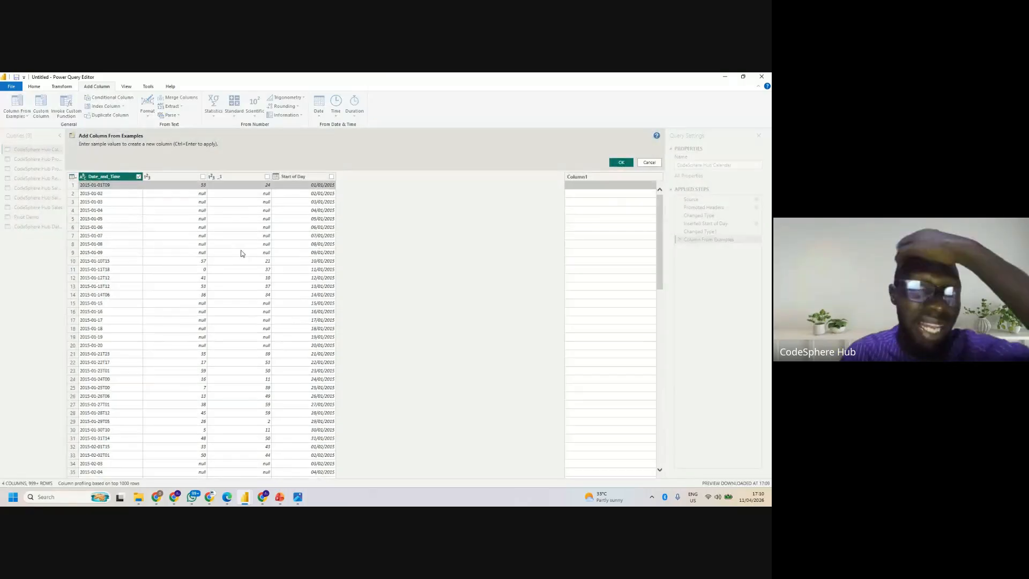
click(596, 185)
text(2015)
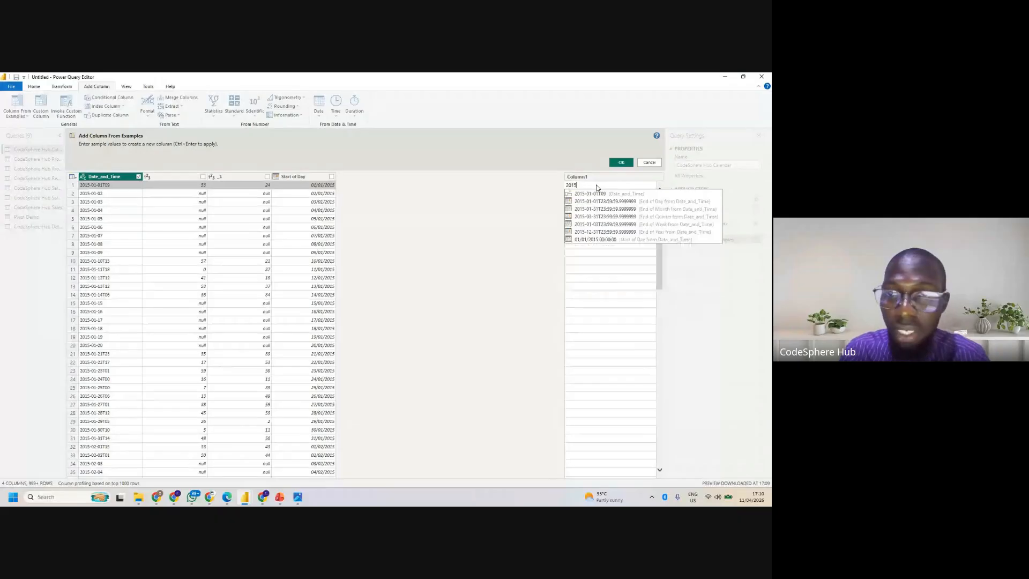
text(-01-01)
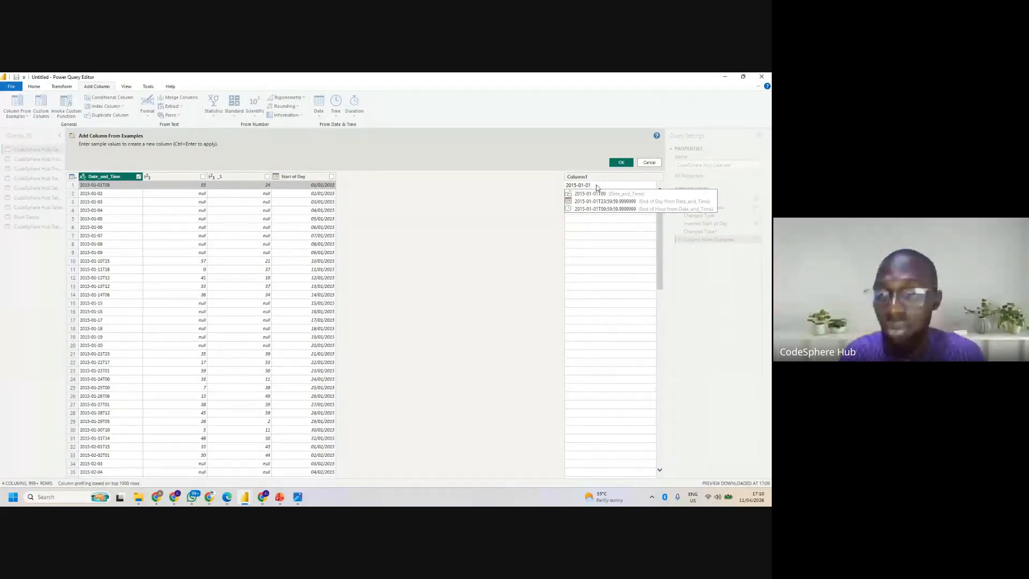
key(Return)
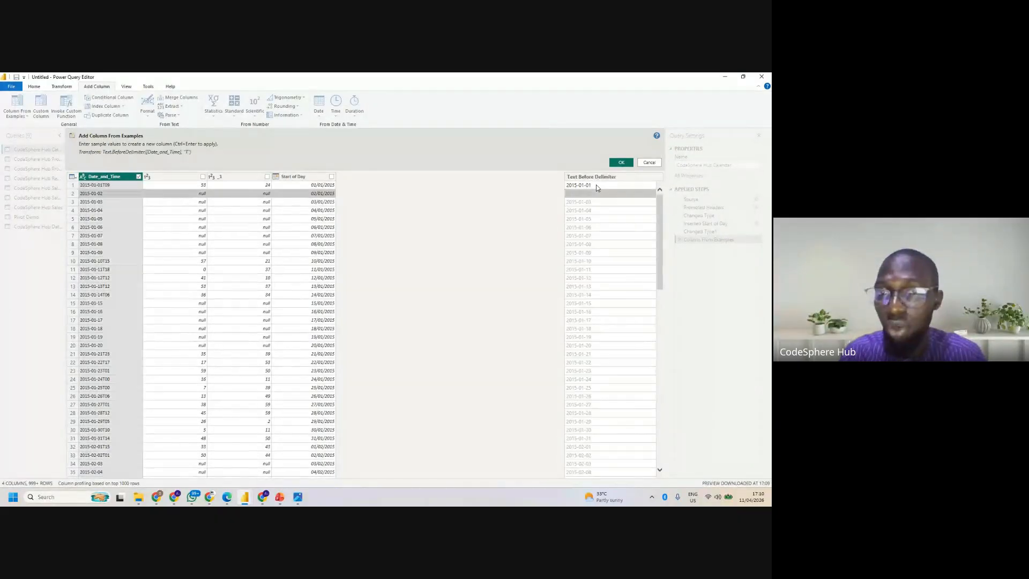
click(622, 163)
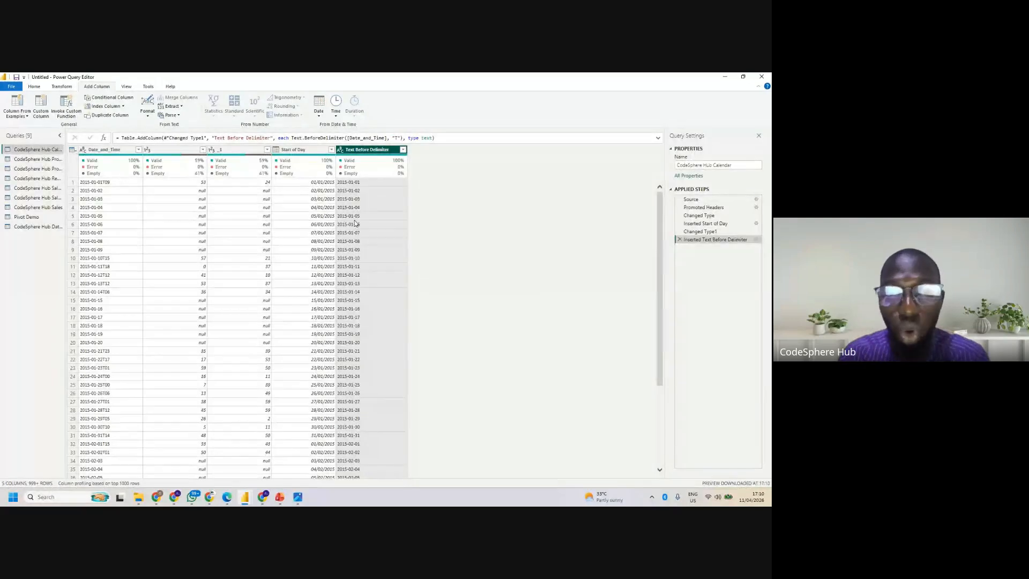
click(340, 151)
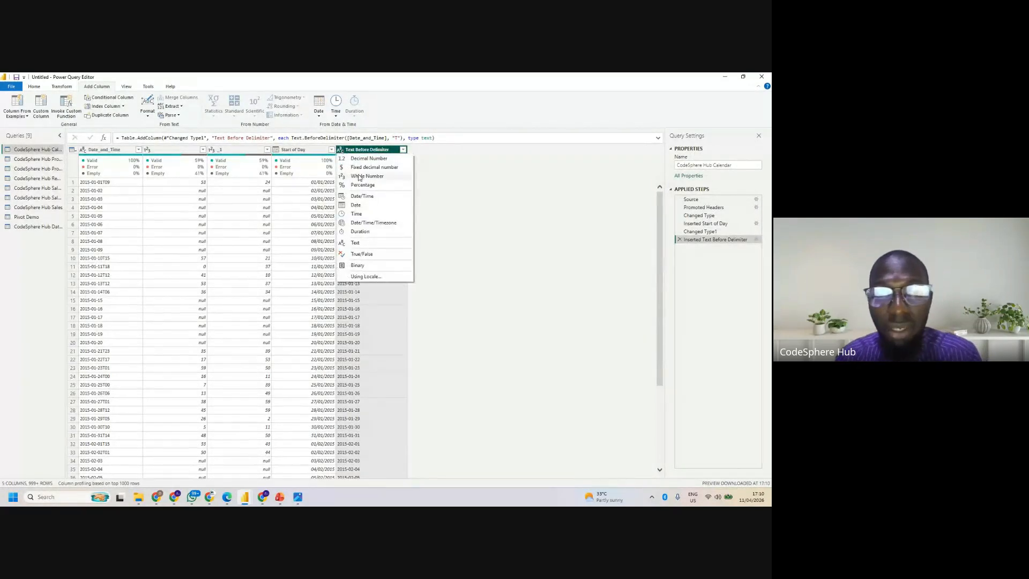
click(360, 206)
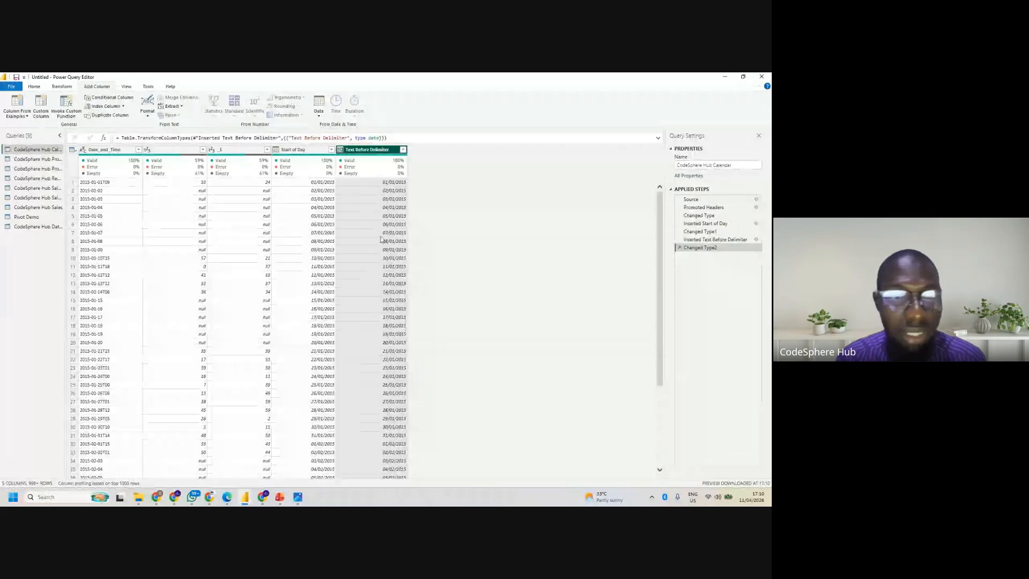
- Look through the Sales, Data Cleaning, Product Categories and Product Subcategories queries to examine their columns
click(47, 188)
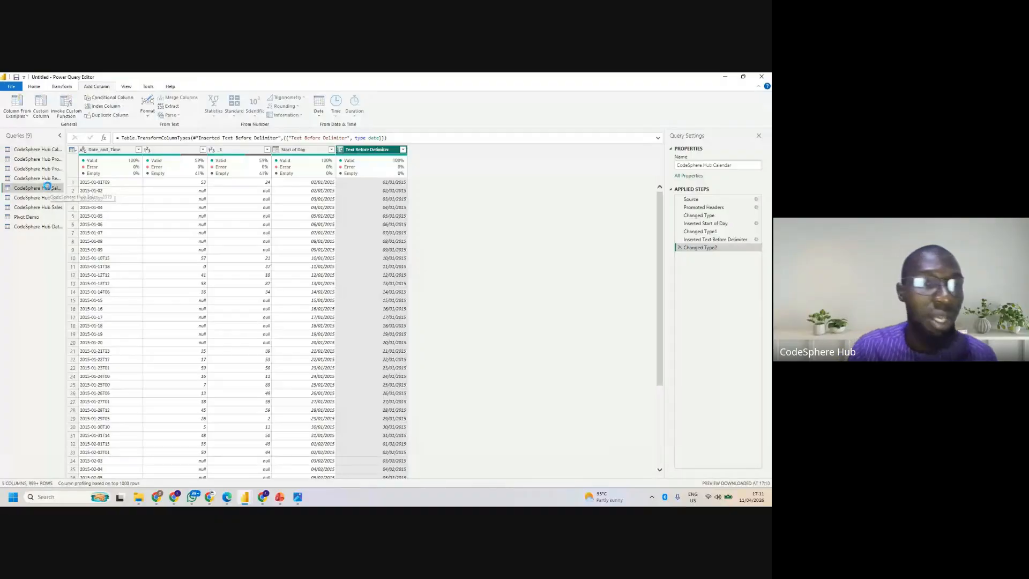
click(46, 209)
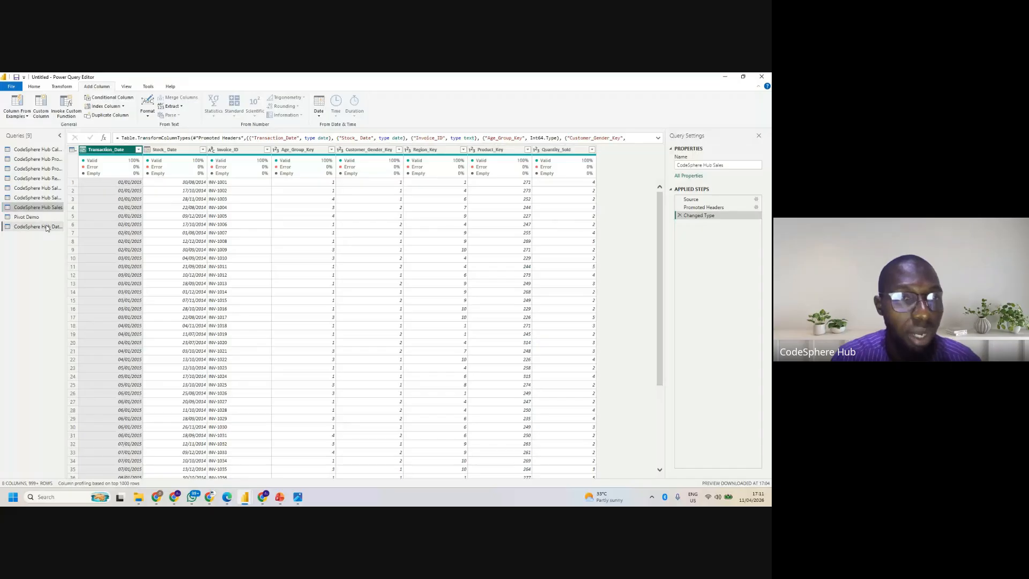
click(48, 227)
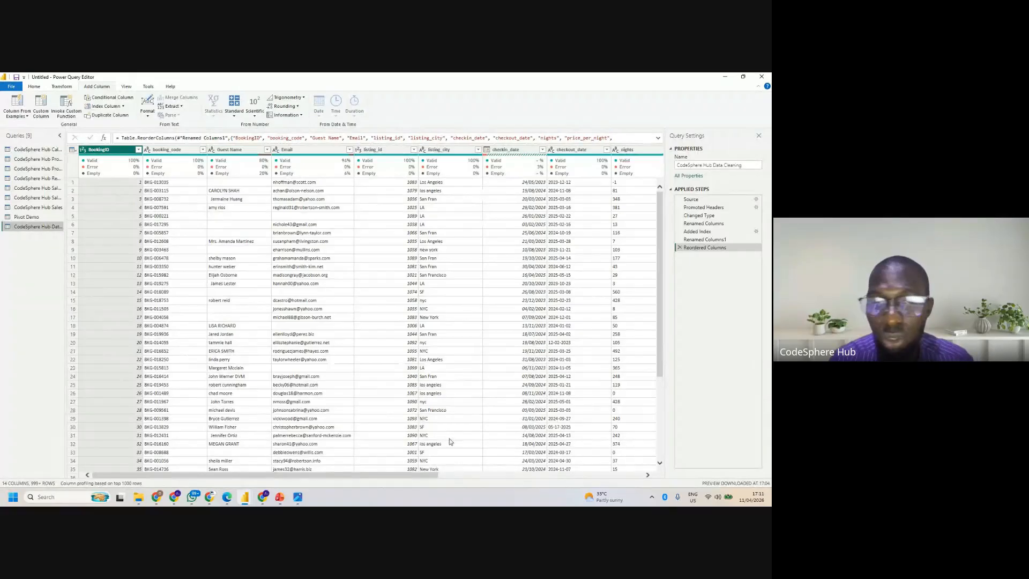
drag(331, 476, 161, 467)
click(49, 187)
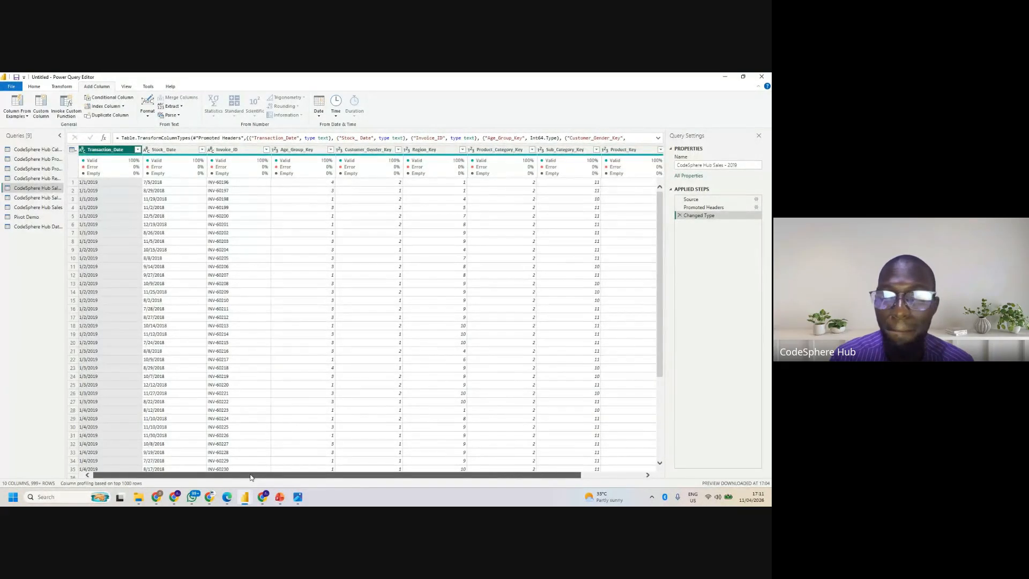
drag(232, 475, 487, 500)
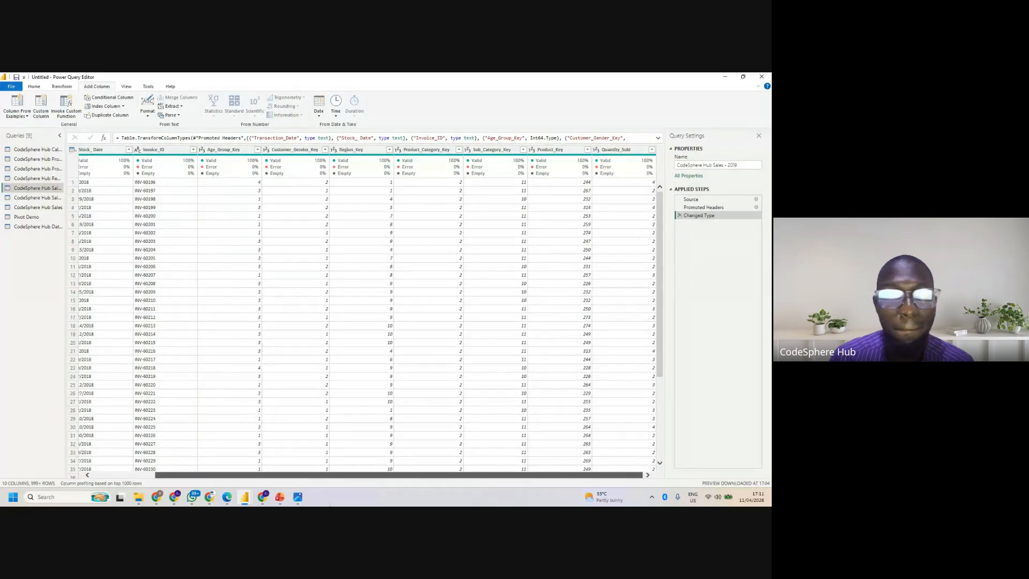
drag(295, 495, 222, 485)
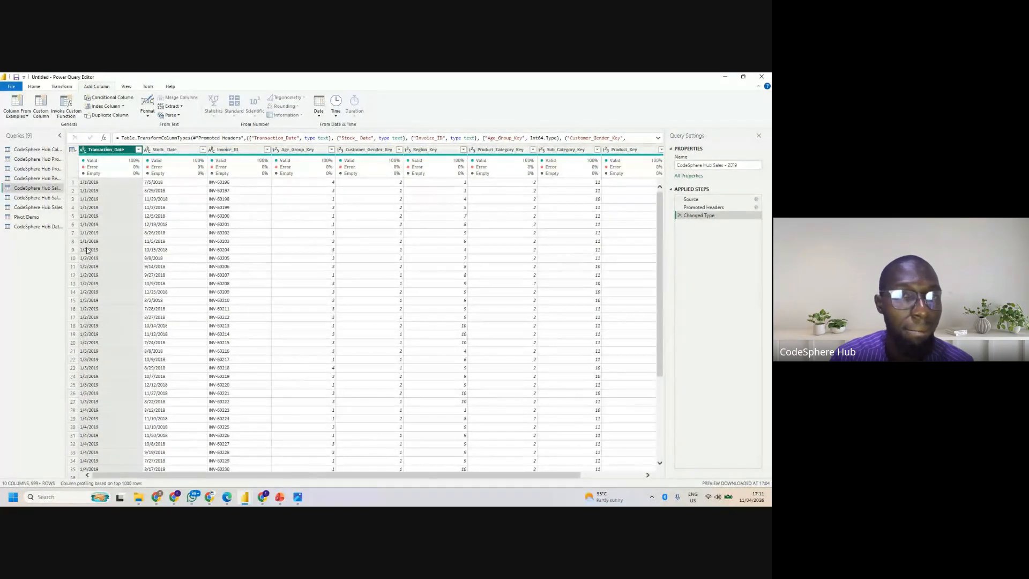
click(45, 210)
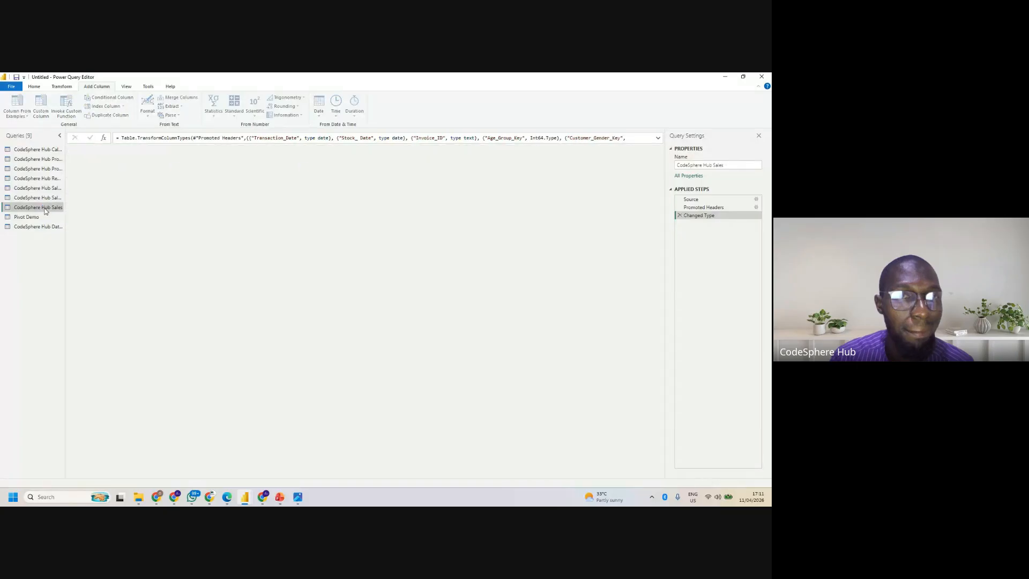
click(44, 168)
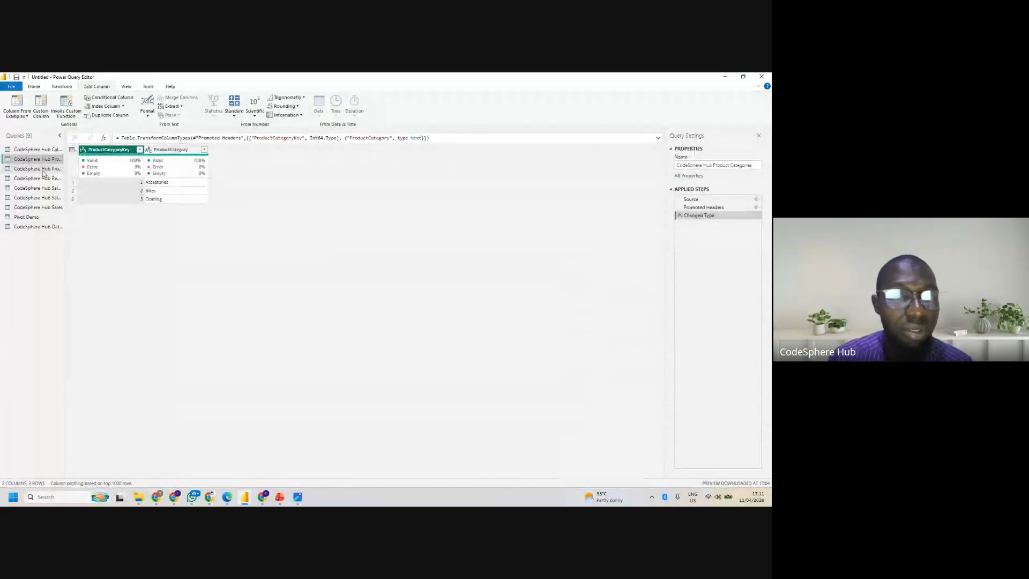
click(42, 171)
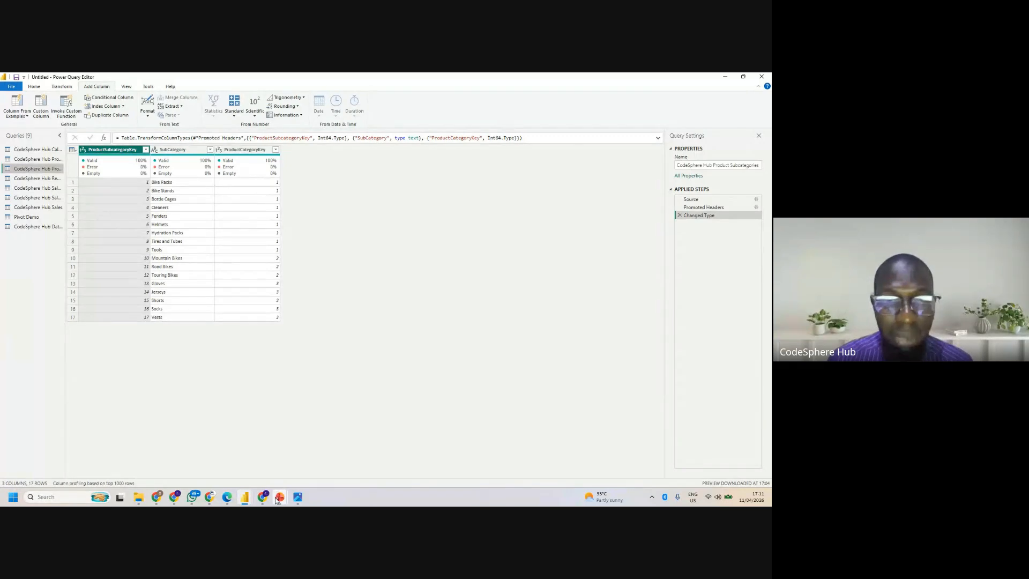
- Switch to the PL-300 slides in PowerPoint and advance to the Grouping & Aggregating Data slide
mouse_move(276, 500)
click(244, 460)
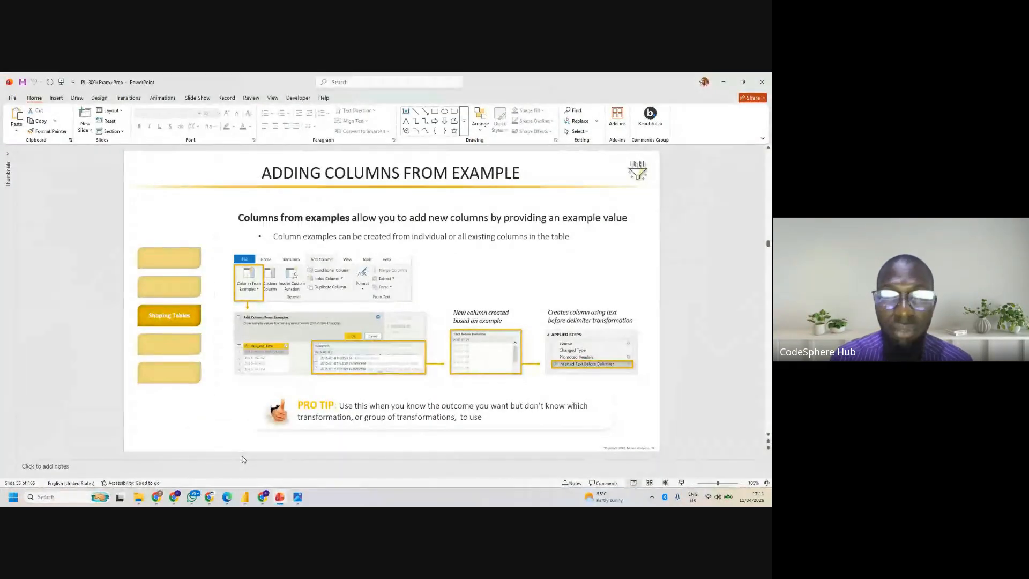
key(Page_Down)
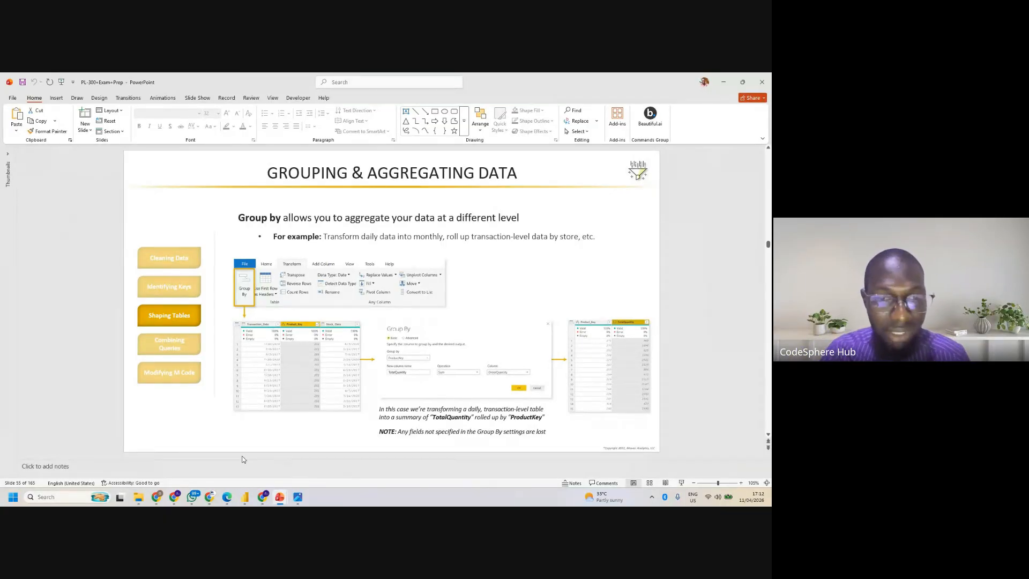
- Switch back to Power Query Editor and add a Year column derived from Transaction_Date in the CodeSphere Hub Sales query
mouse_move(245, 497)
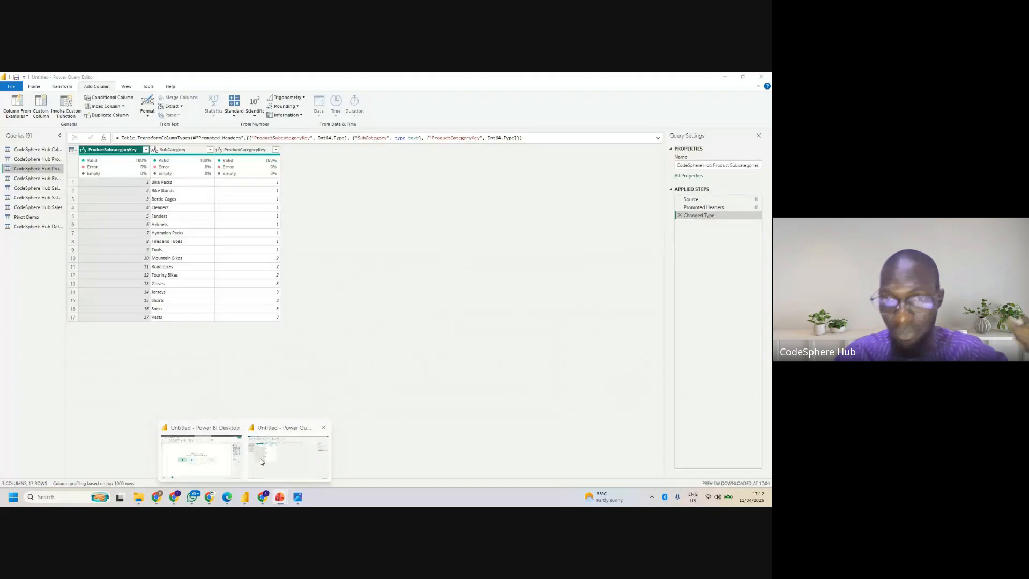
click(261, 461)
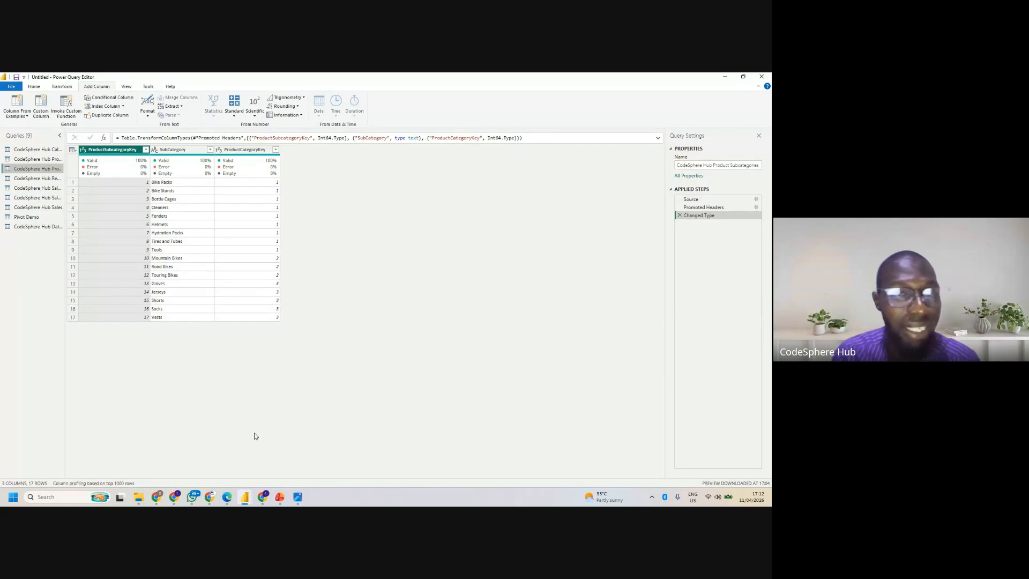
click(37, 208)
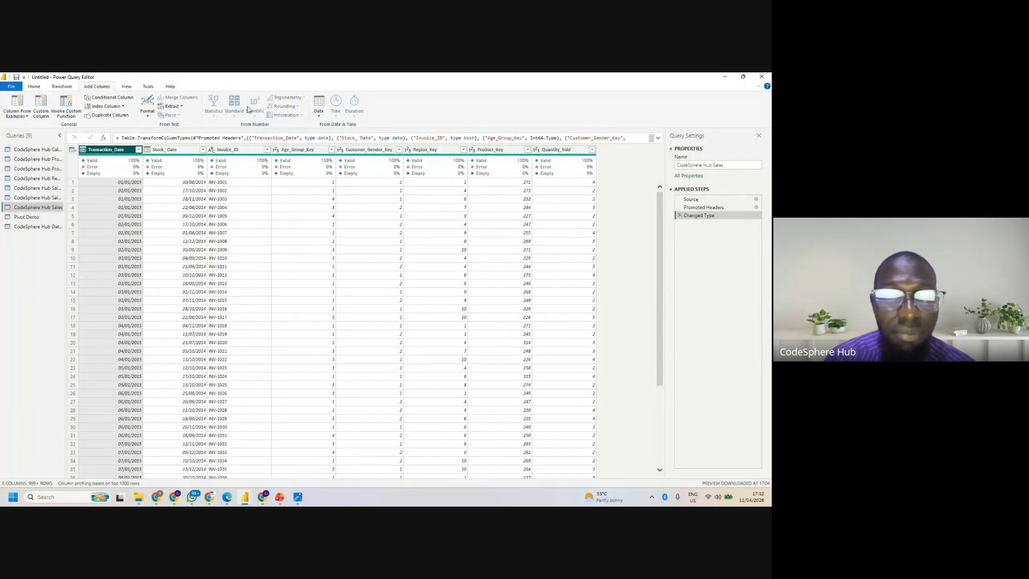
click(318, 114)
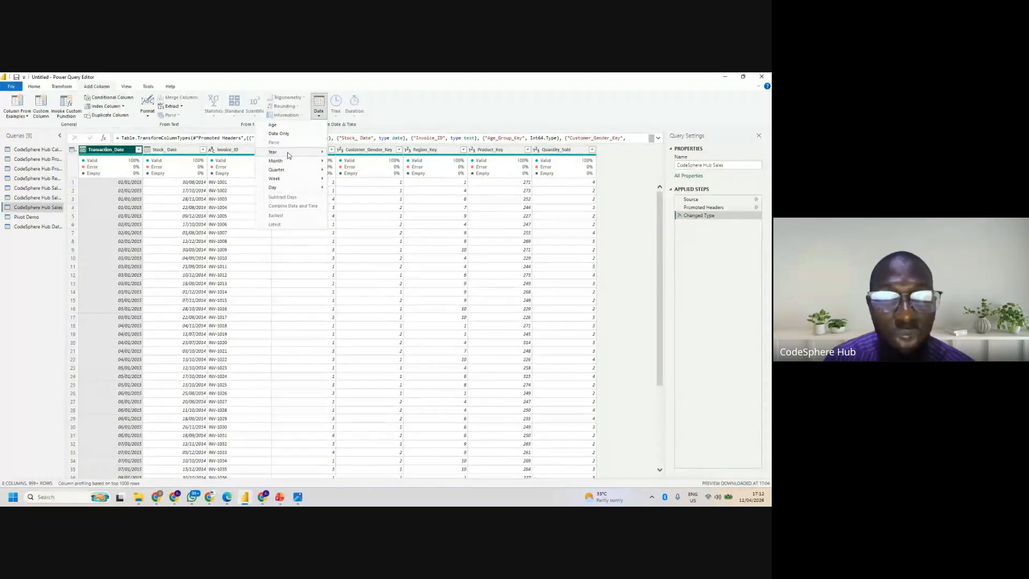
mouse_move(278, 152)
click(239, 155)
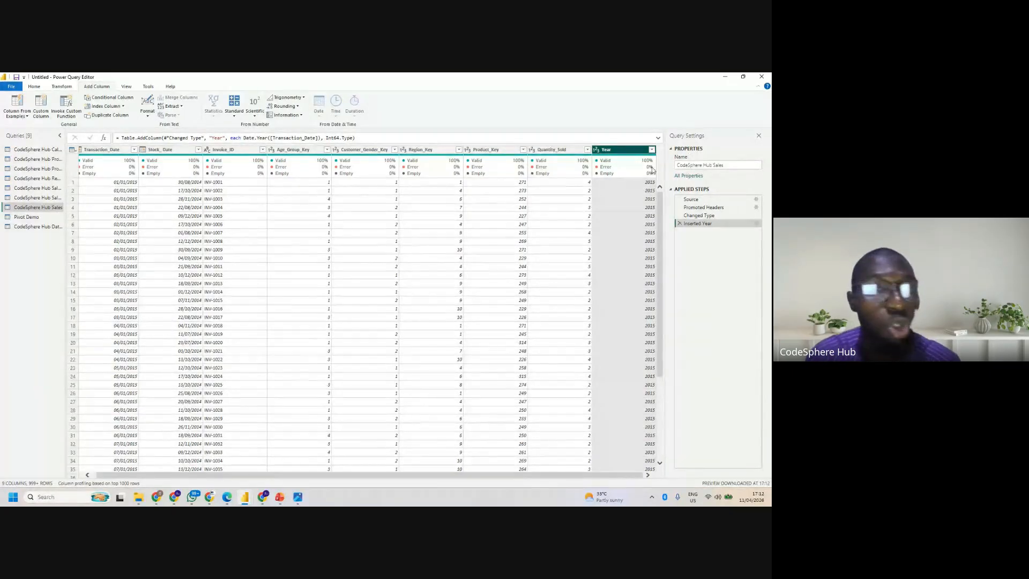
click(107, 98)
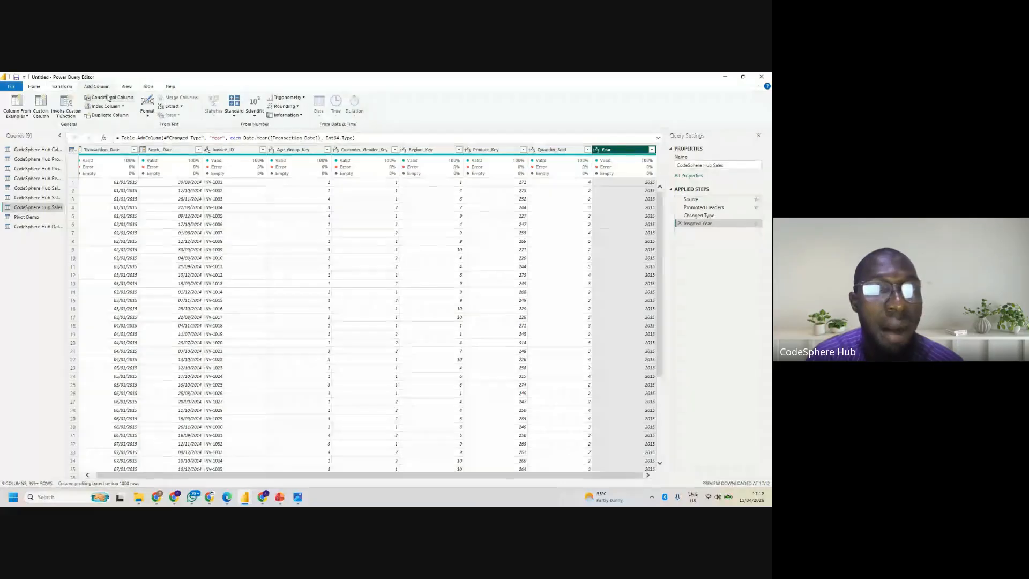
click(60, 87)
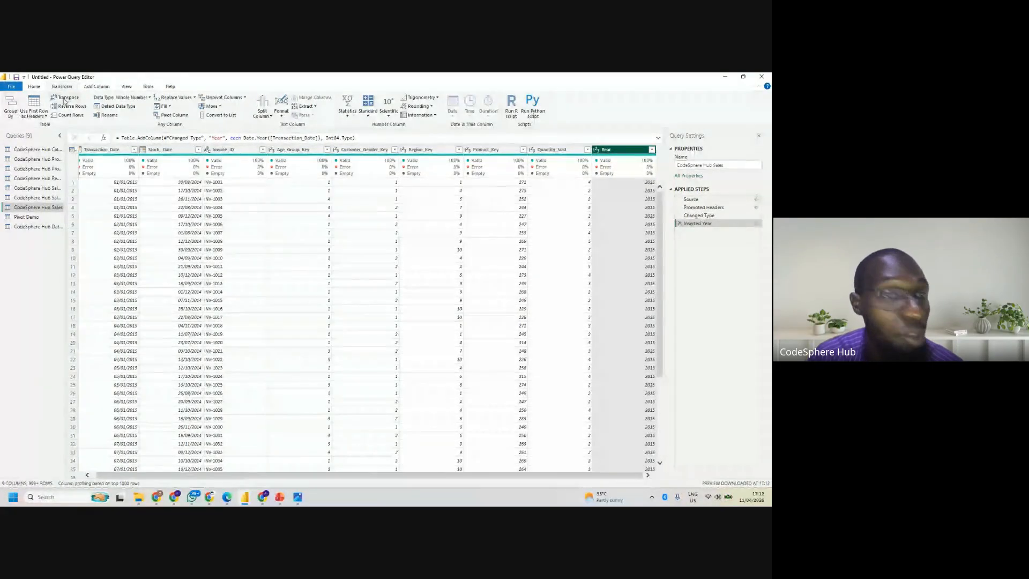
click(95, 87)
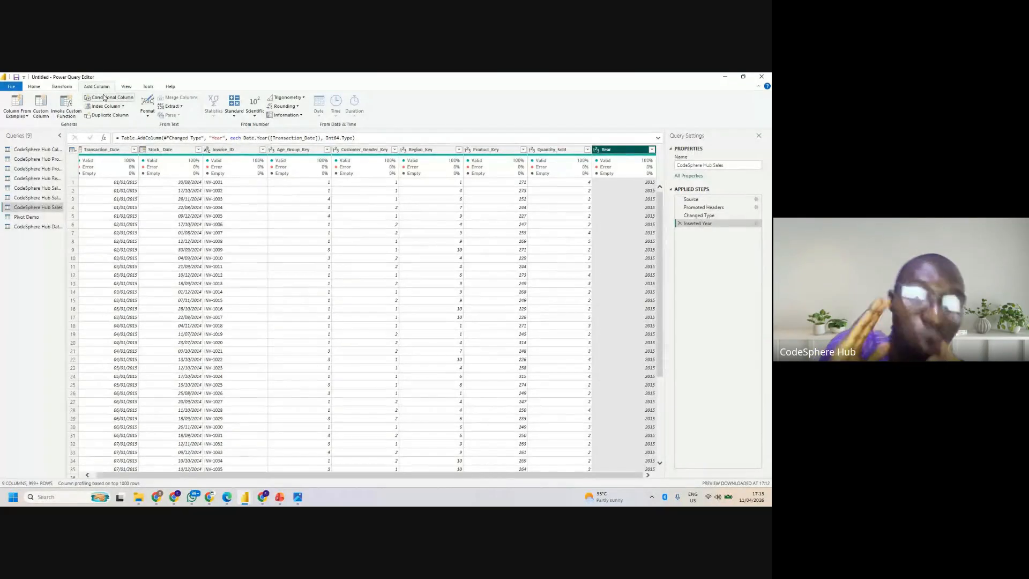
- Start a Group By on the Year column and name the new column Yearly Sales
click(57, 87)
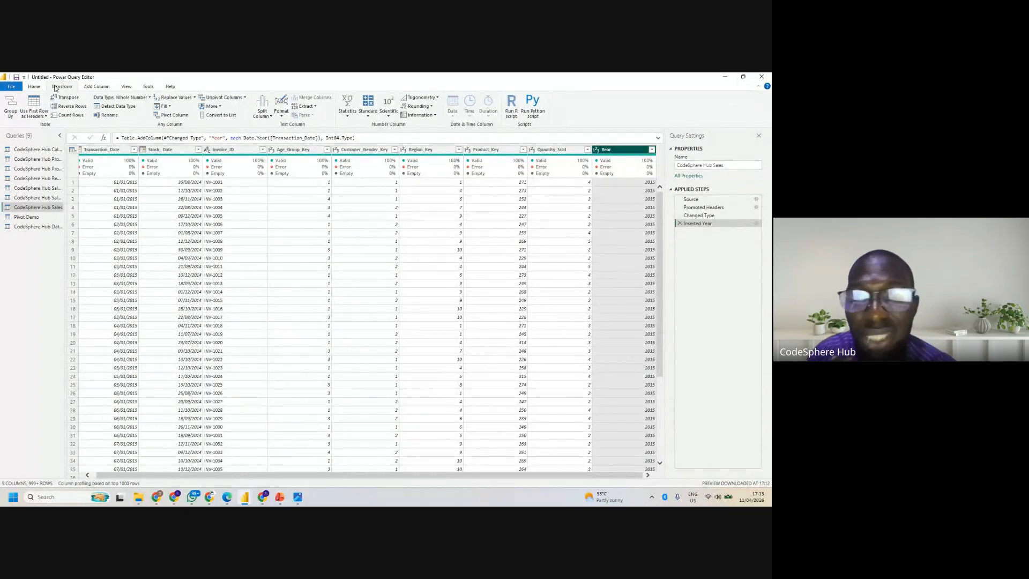
click(10, 111)
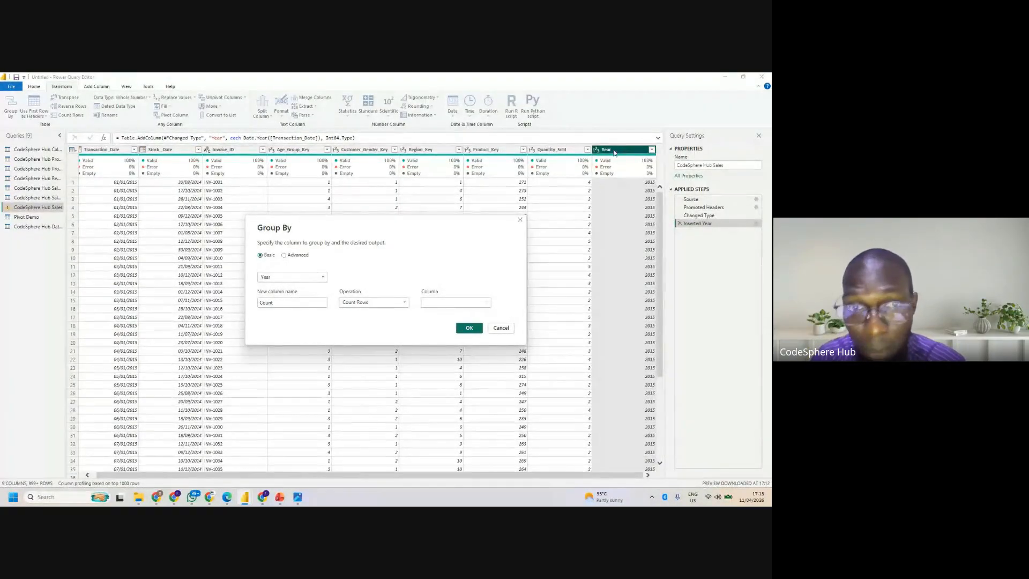
double_click(289, 303)
key(BackSpace)
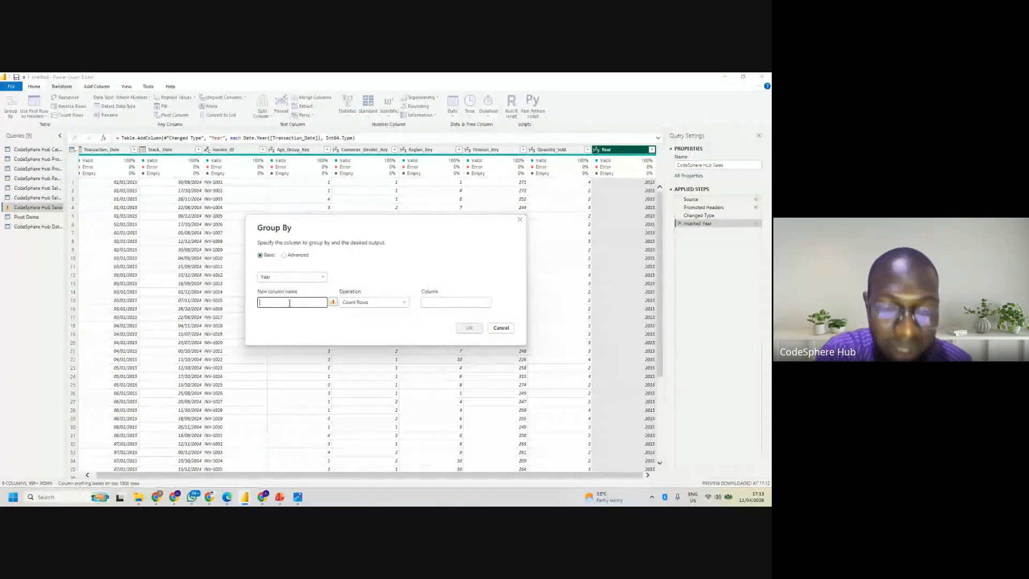
text(Yea)
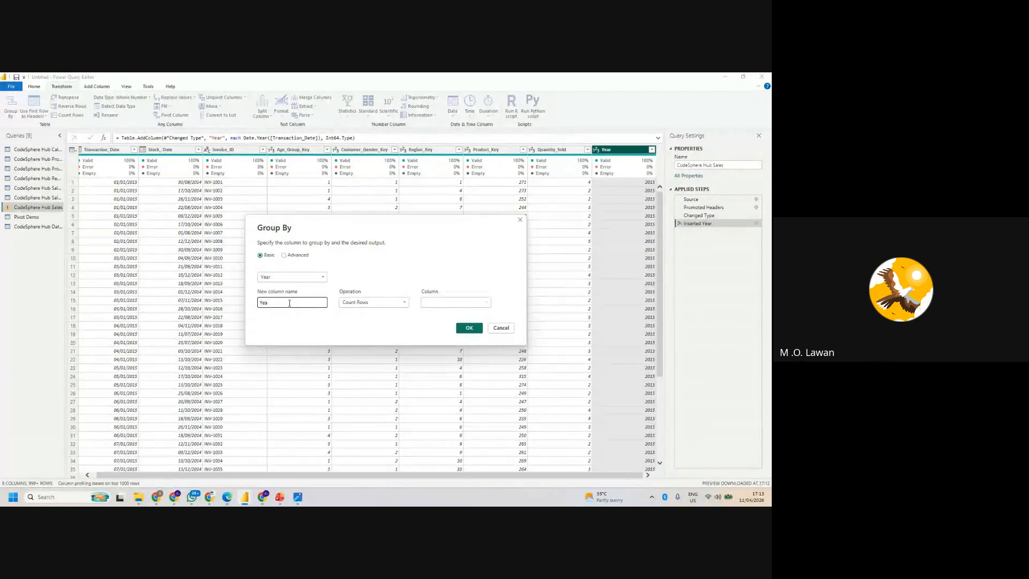
key(BackSpace)
key(BackSpace)
key(BackSpace)
text(Yearly )
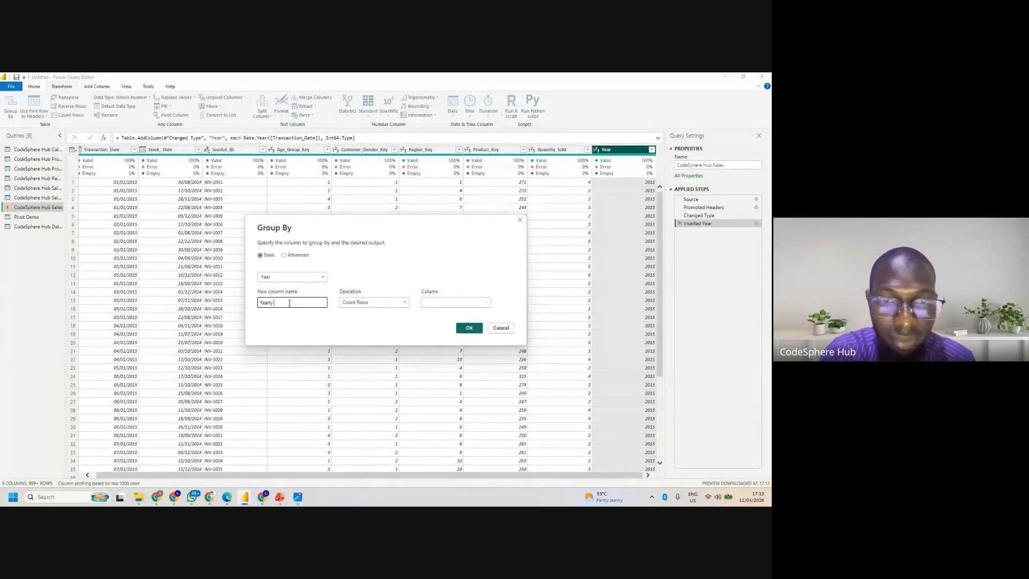
text(Sales)
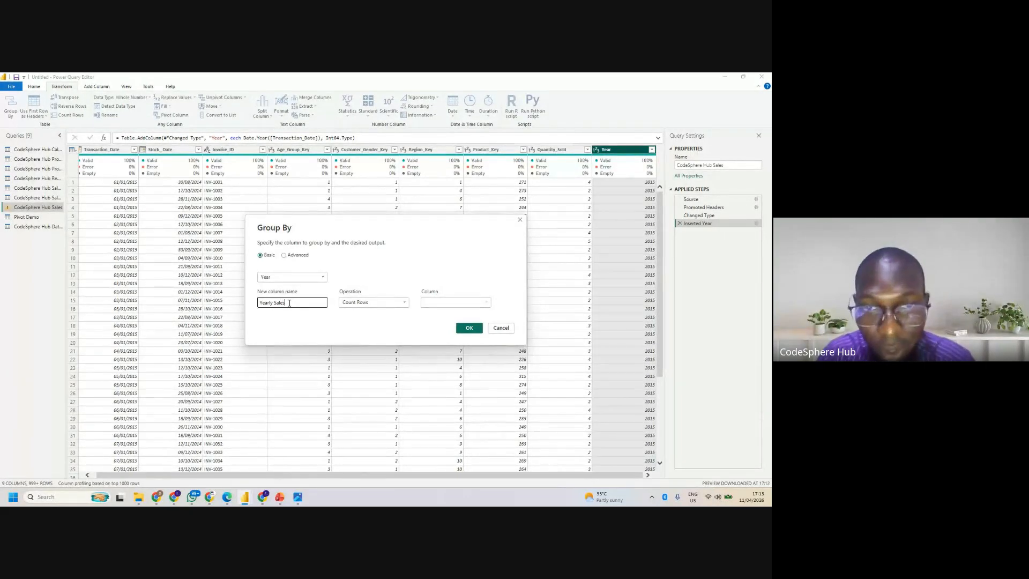
- Aggregate the yearly grouping with a Sum of Quantity_Sold and apply it
click(370, 302)
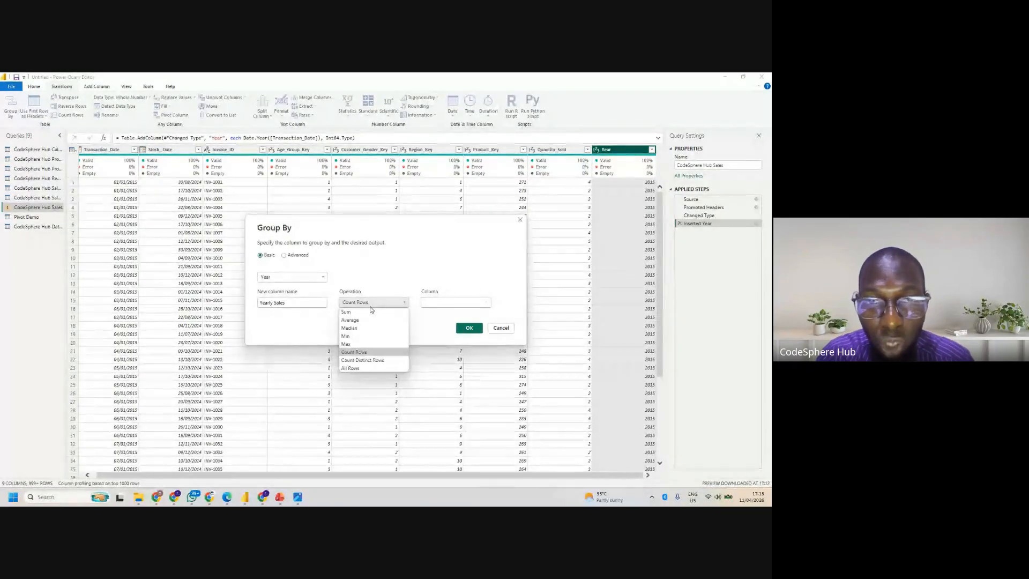
click(359, 311)
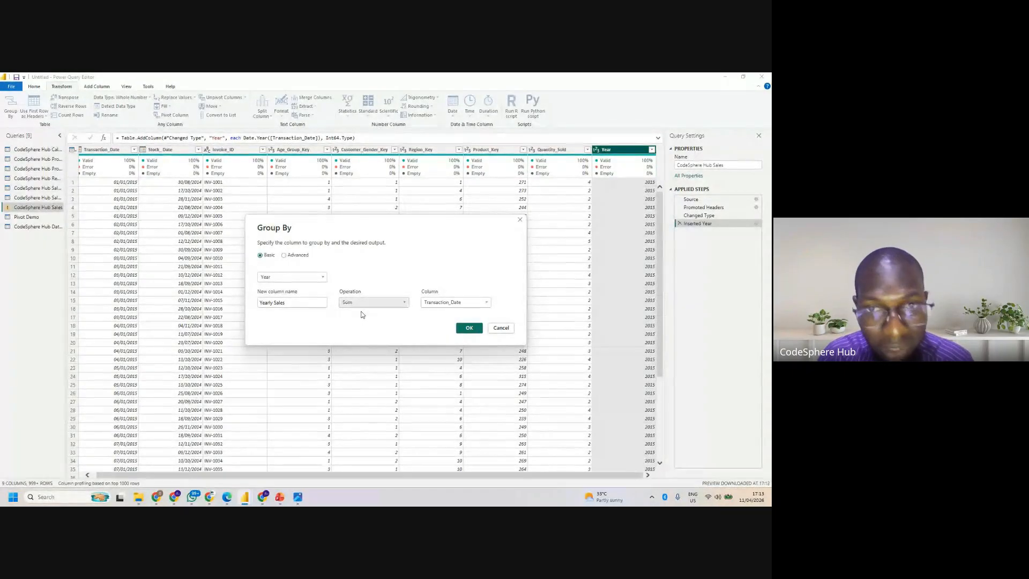
click(476, 303)
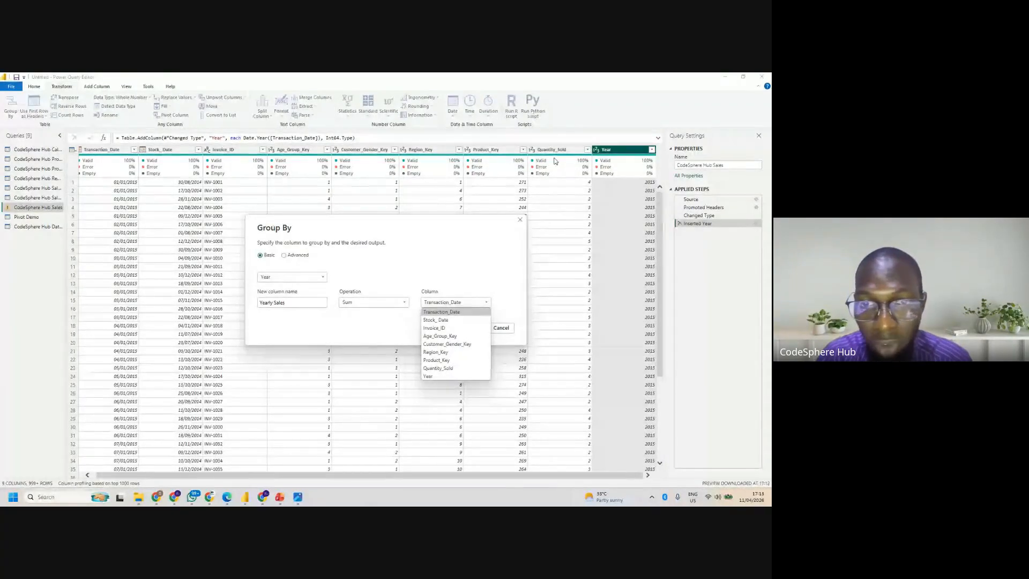
click(448, 369)
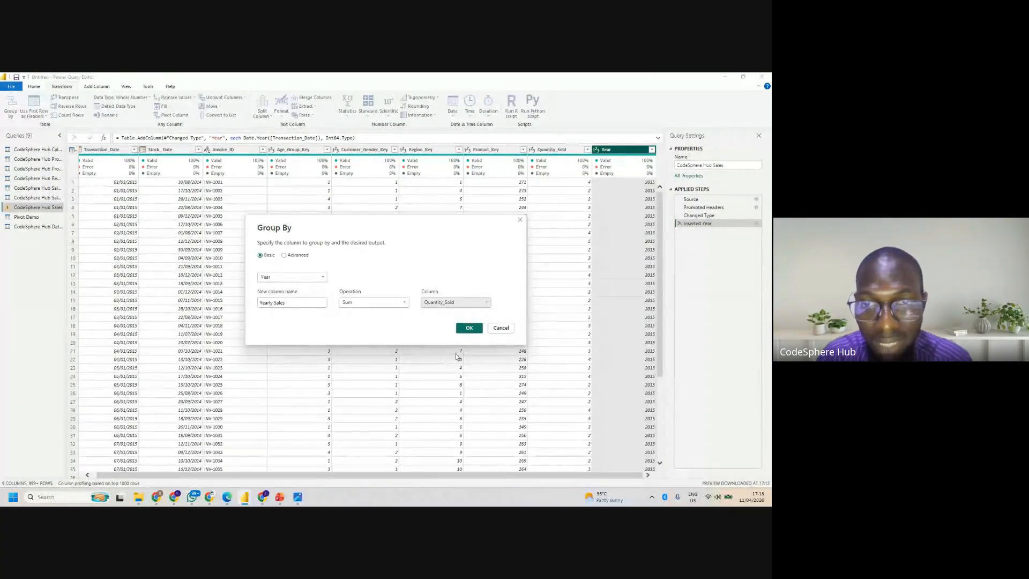
click(477, 330)
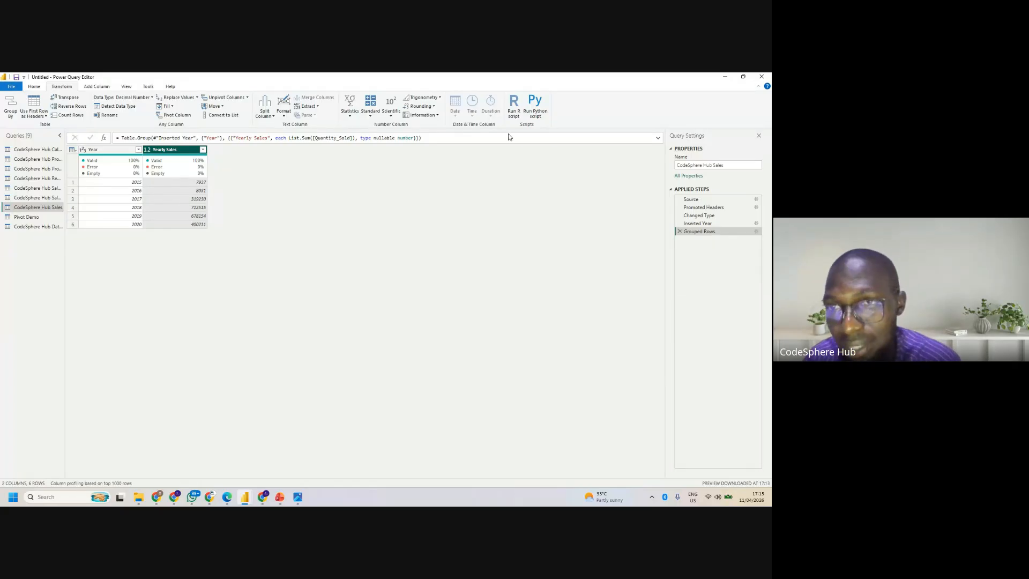
- Delete the Grouped Rows and Inserted Year applied steps from the CodeSphere Hub Sales query
click(677, 231)
click(679, 223)
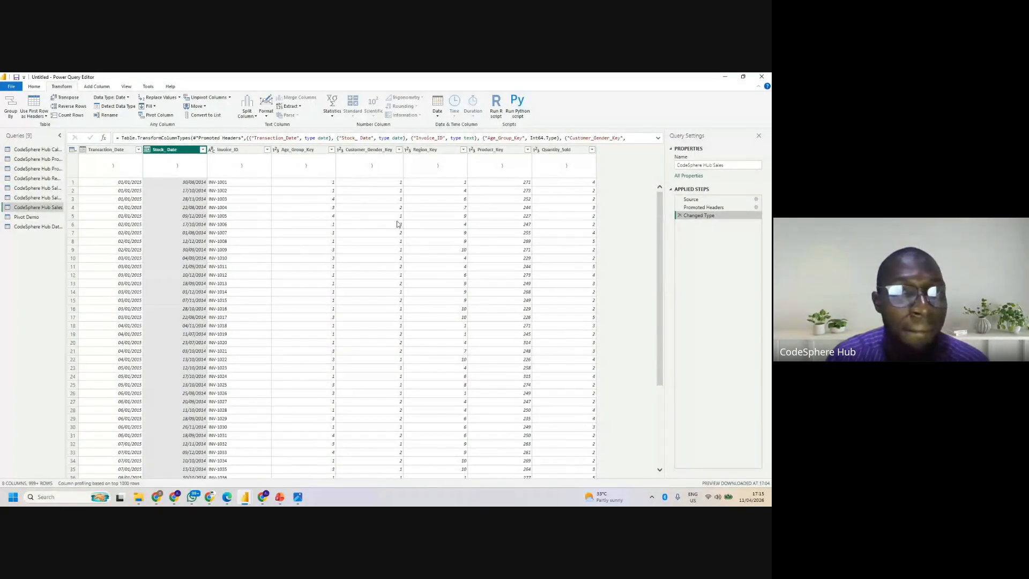
- Try transforming Transaction_Date in place into the name of the month, and delete that applied step after reviewing the rows
click(116, 151)
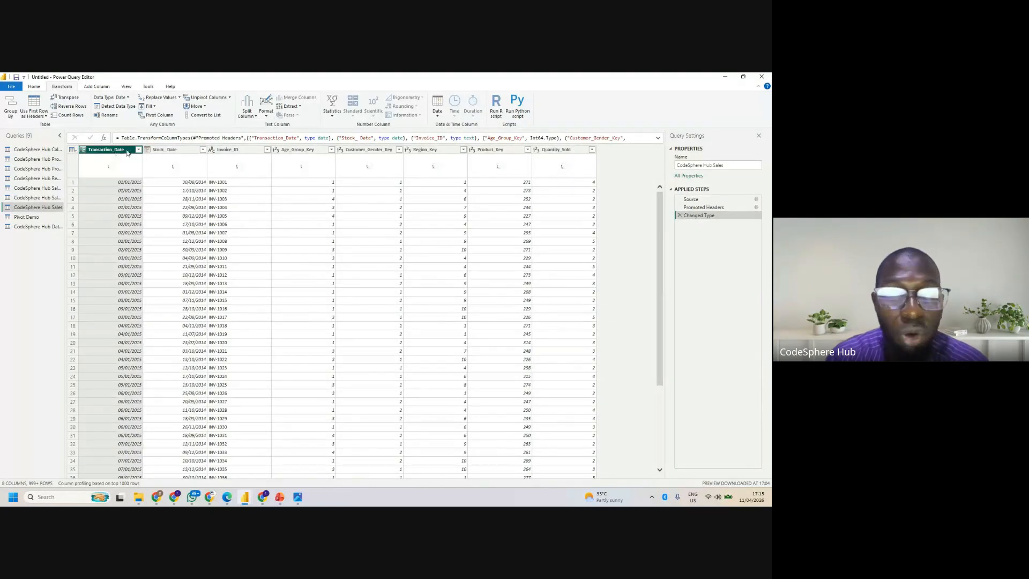
click(438, 115)
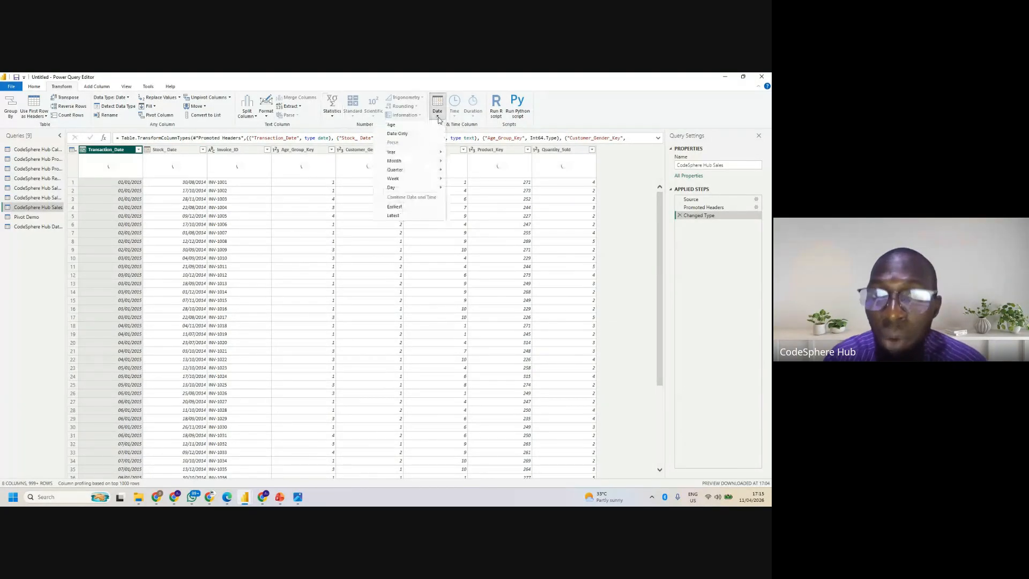
mouse_move(439, 161)
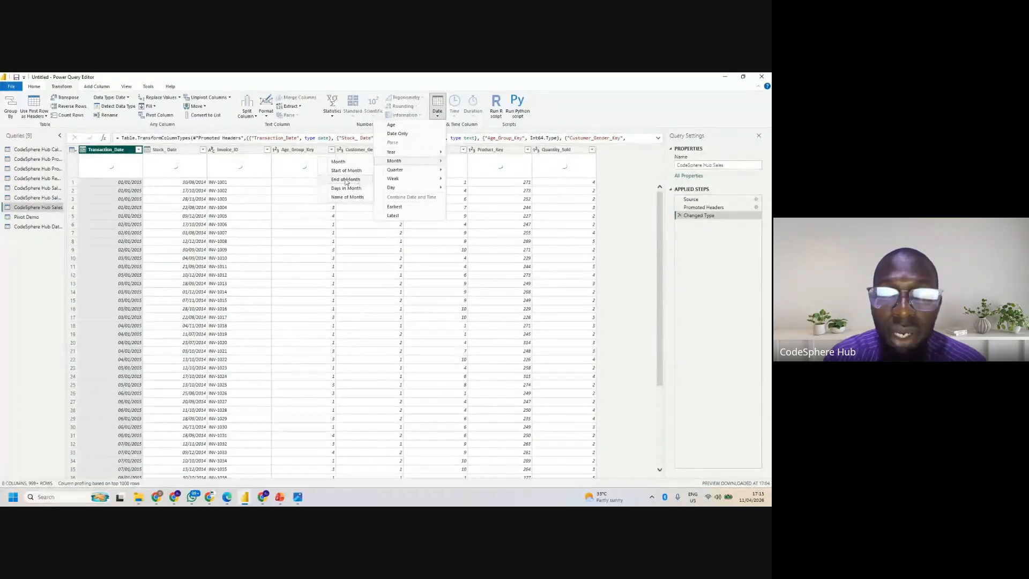
click(344, 197)
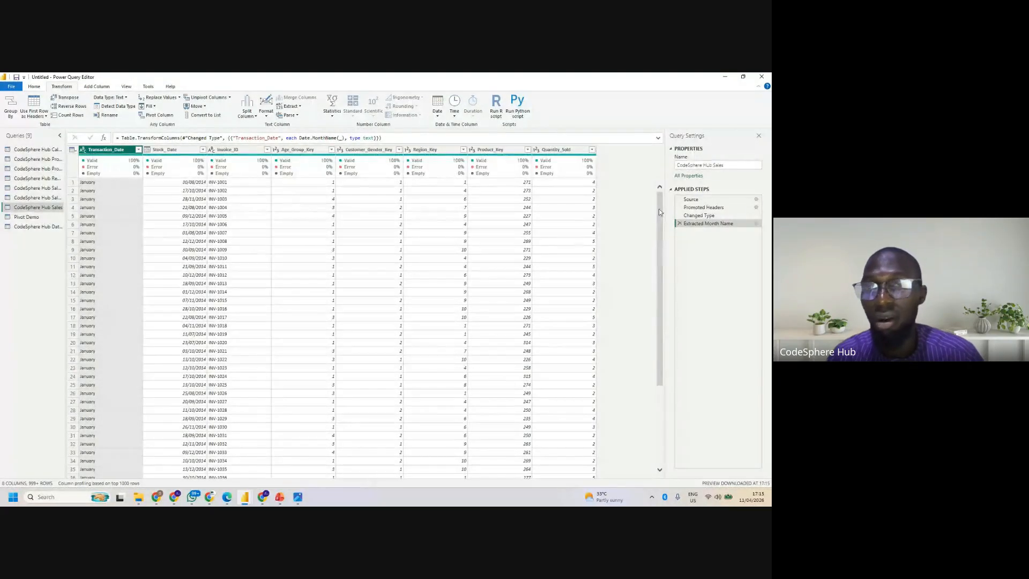
scroll(660, 214, down, 3)
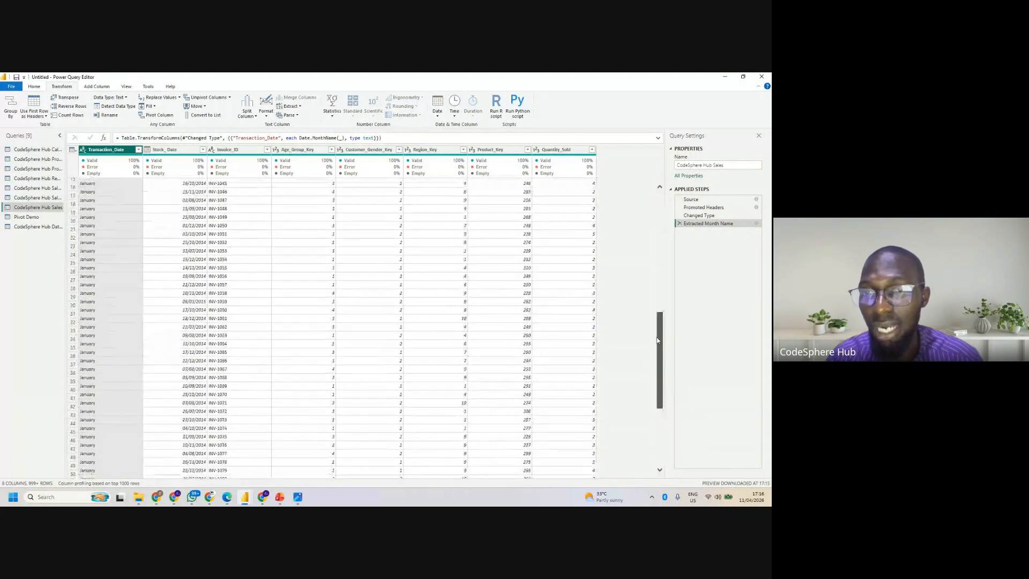
scroll(660, 188, up, 3)
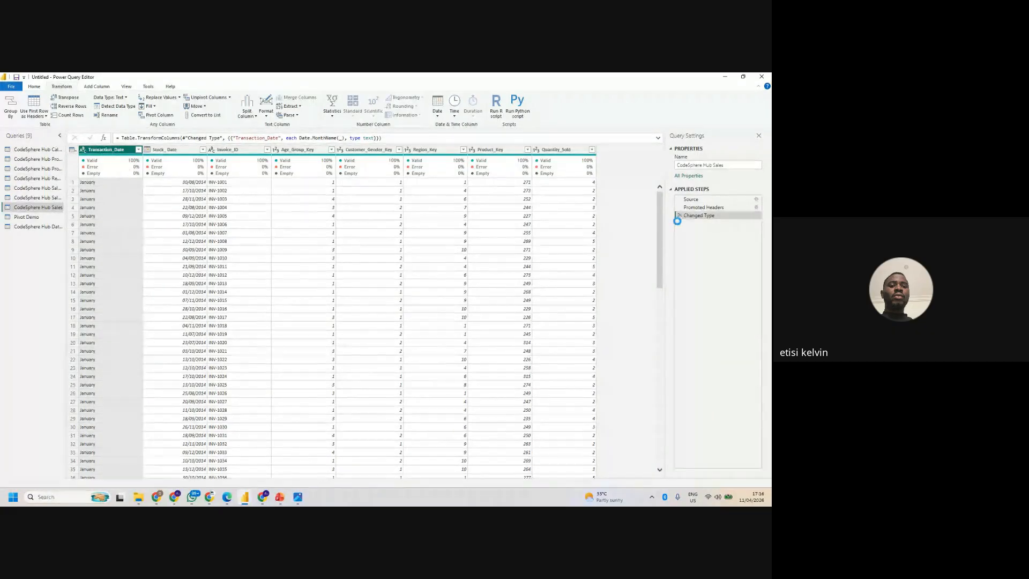
click(679, 224)
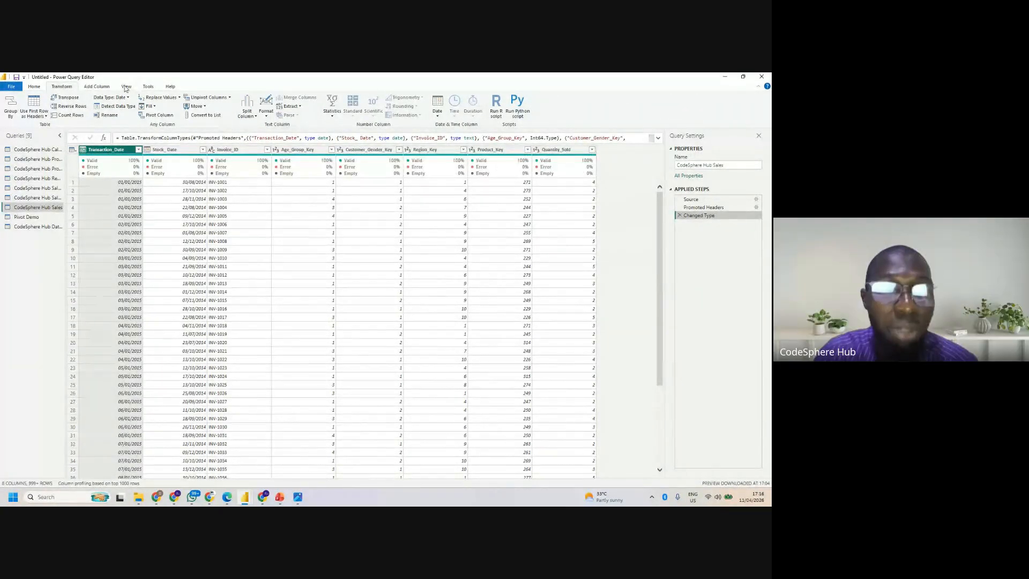
- Add a new column with the name of the month derived from Transaction_Date
click(100, 87)
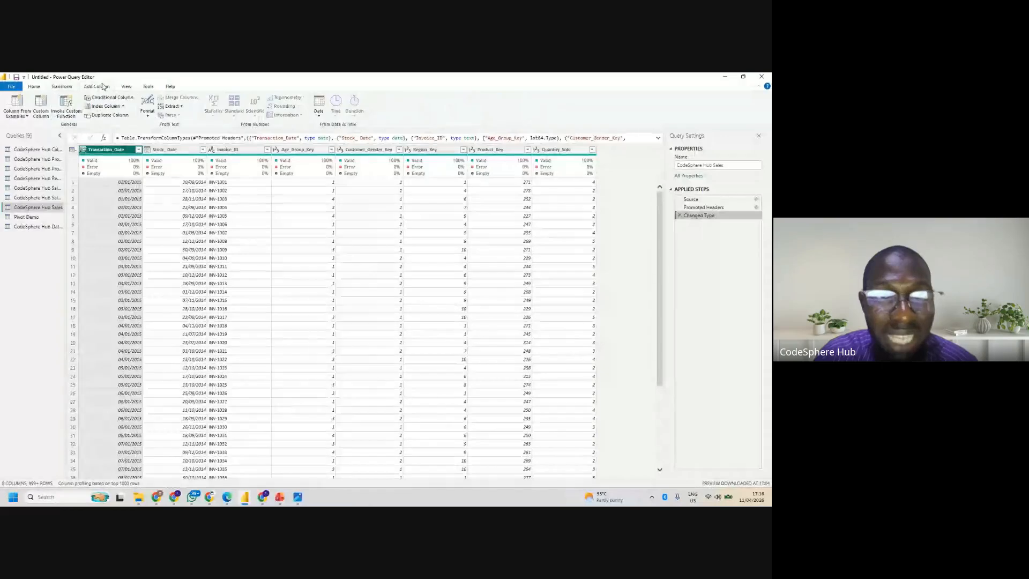
click(319, 110)
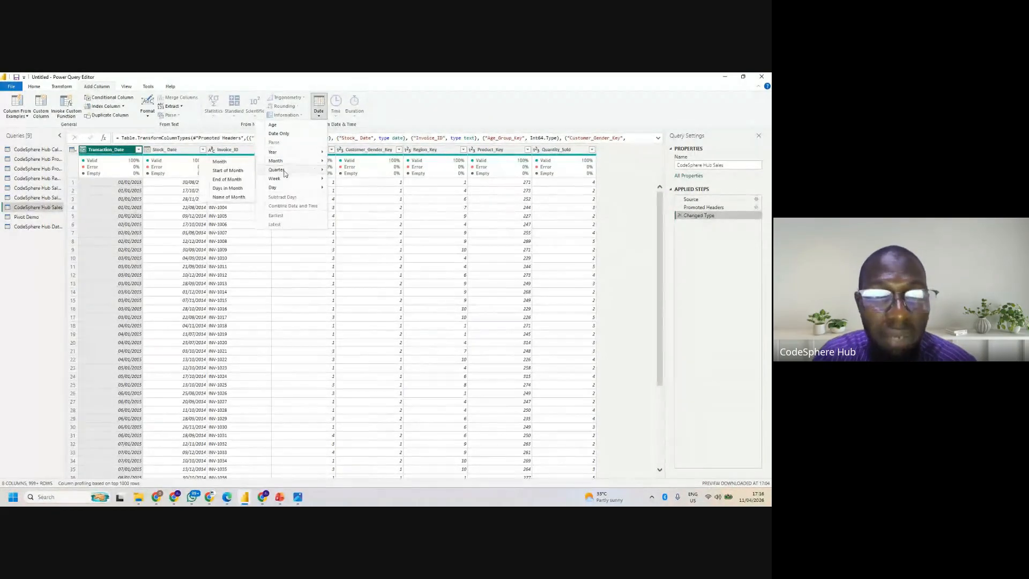
click(228, 197)
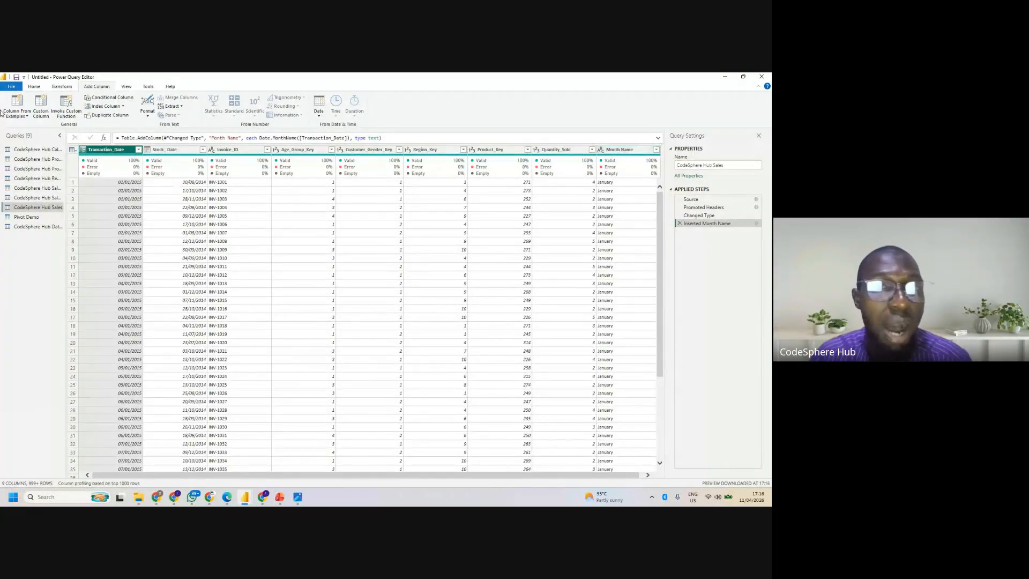
- Start a Group By on the sales data and name the new column Montly Sales
click(61, 86)
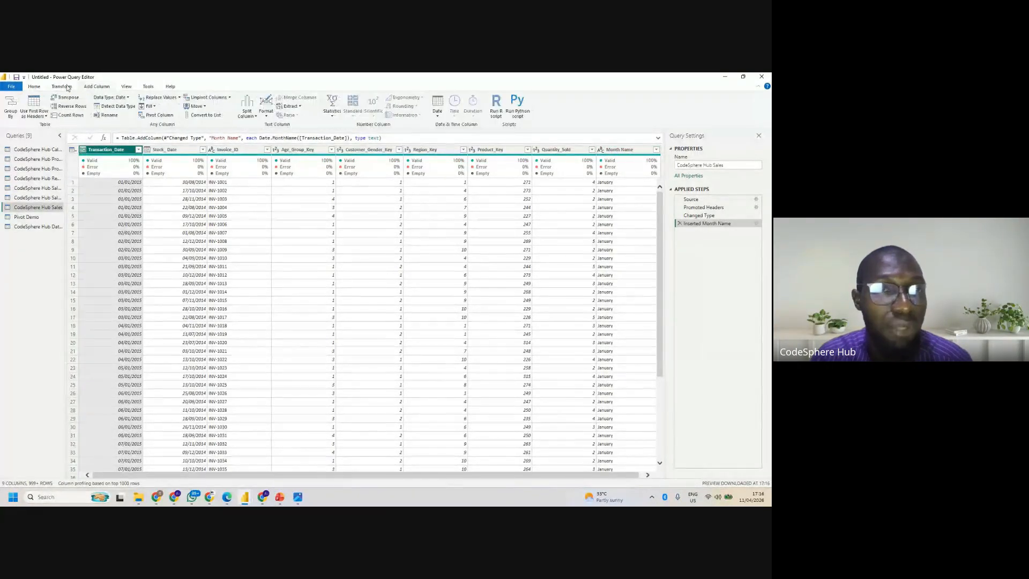
click(16, 107)
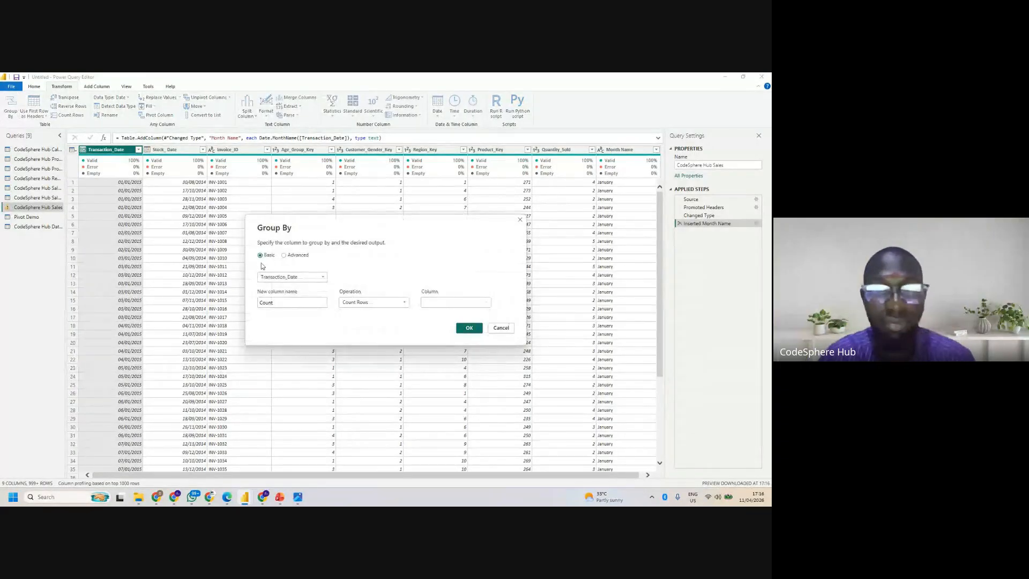
click(282, 303)
key(BackSpace)
key(BackSpace)
key(BackSpace)
key(BackSpace)
key(BackSpace)
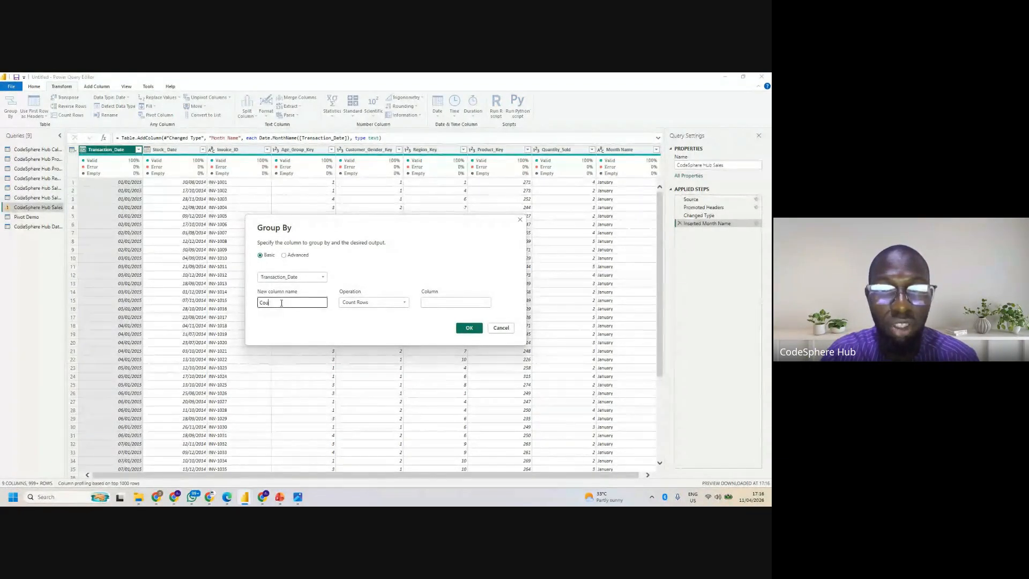
text(Mont)
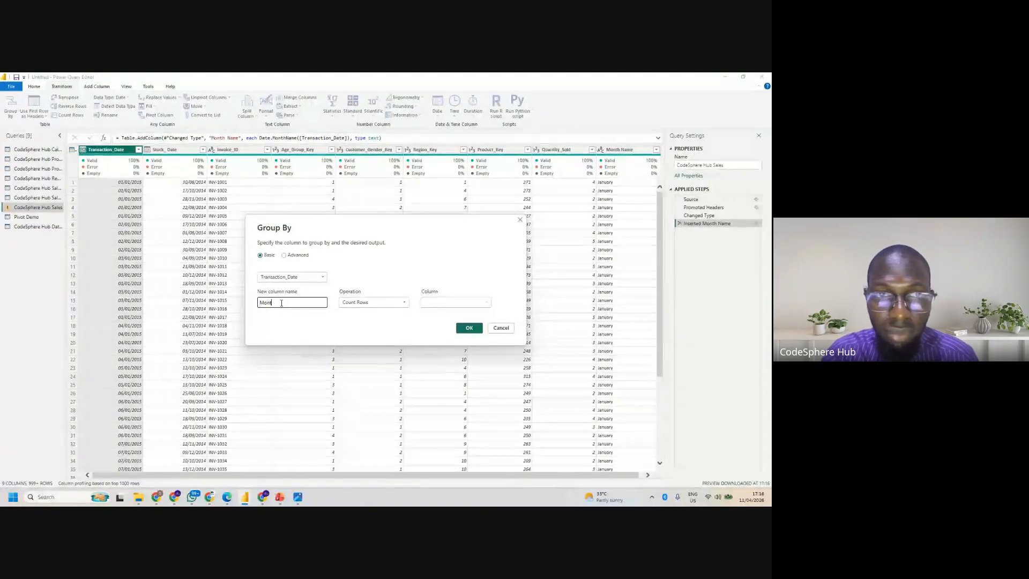
text(hly Sales)
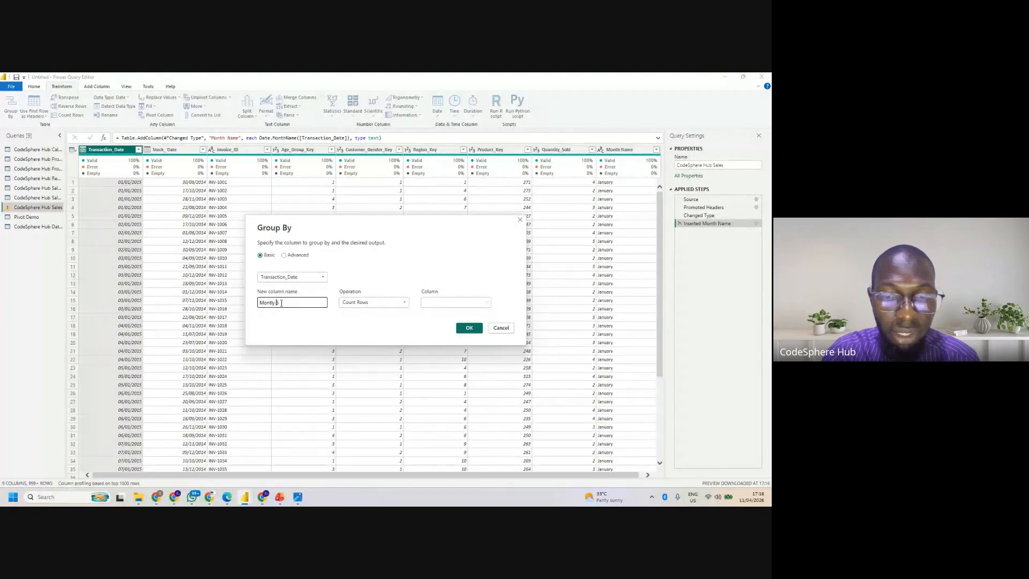
- Group the rows by Month Name with a Sum of Quantity_Sold and apply the grouping
click(313, 277)
click(274, 351)
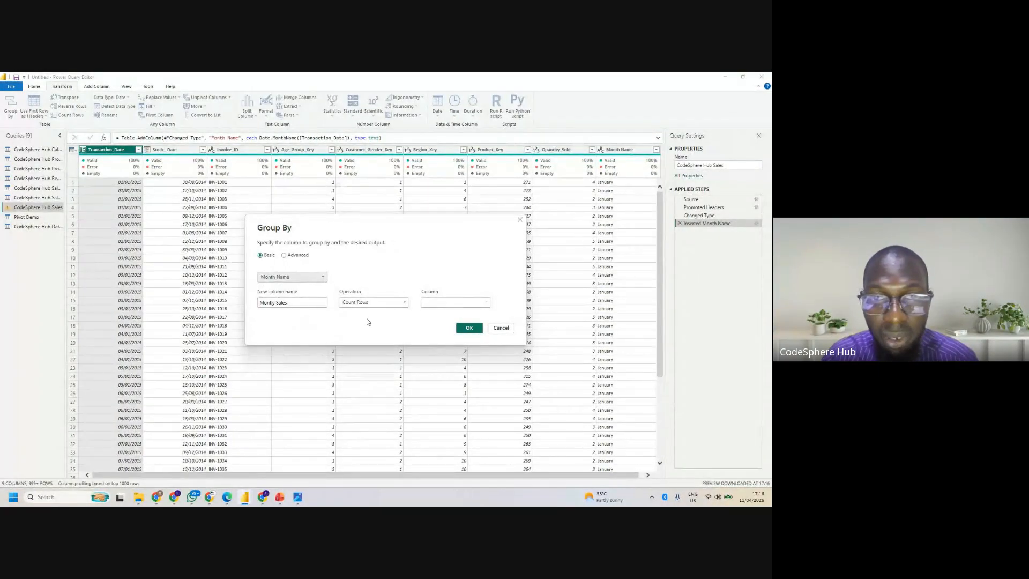
click(372, 303)
click(366, 311)
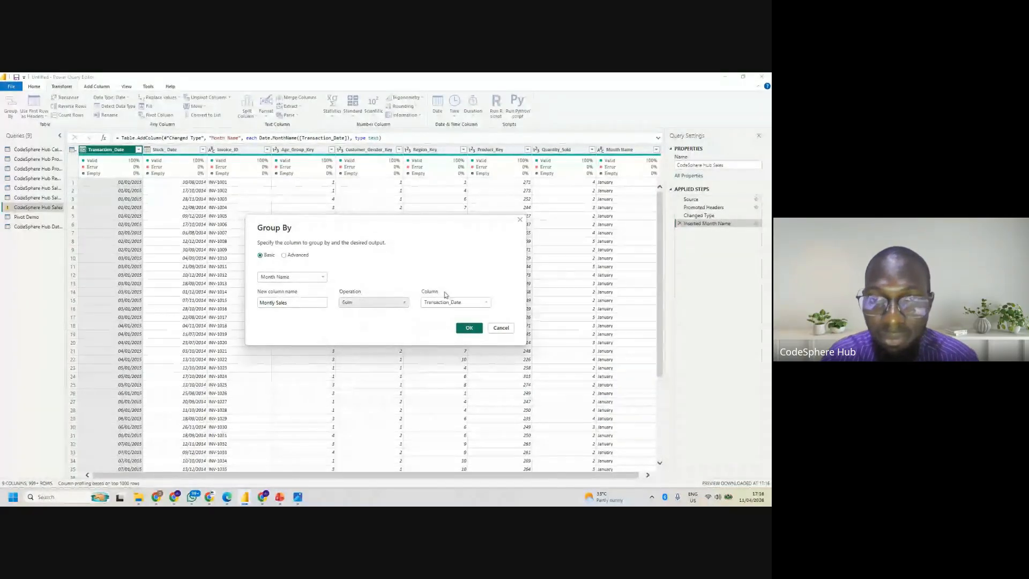
click(465, 302)
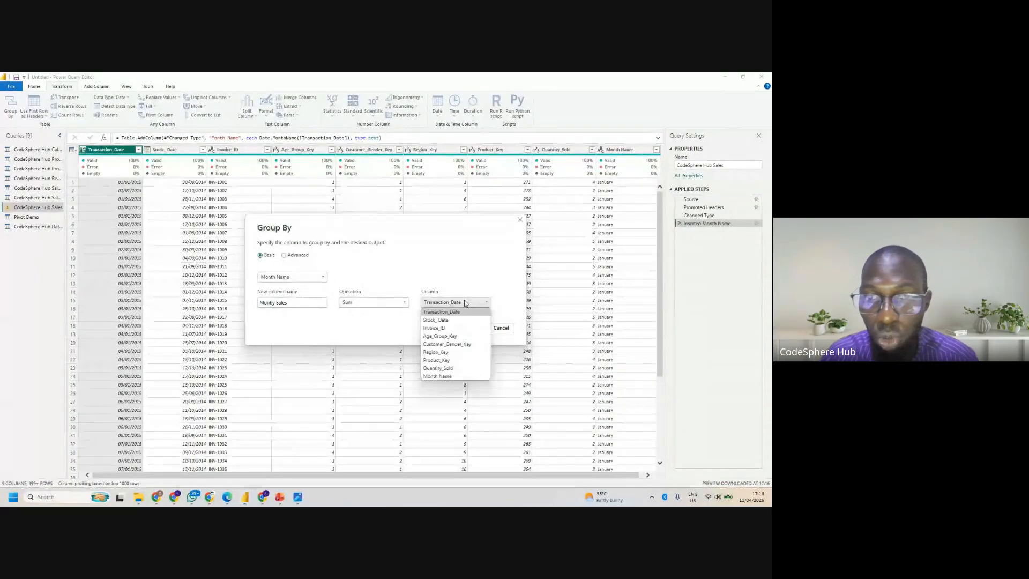
click(450, 369)
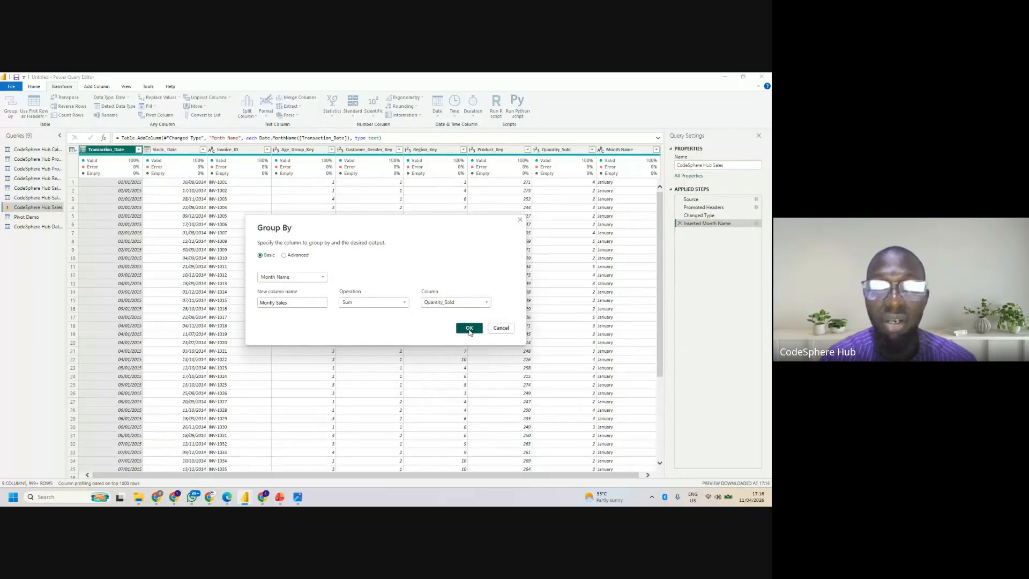
click(470, 328)
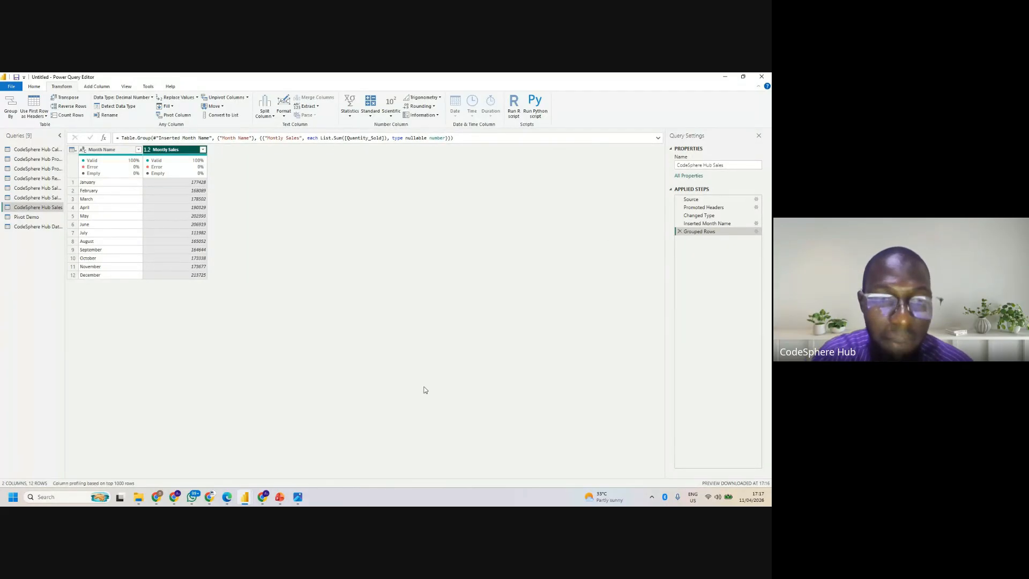
- Switch to the Google Meet call window to check the session, and return to the Power Query Editor
mouse_move(263, 500)
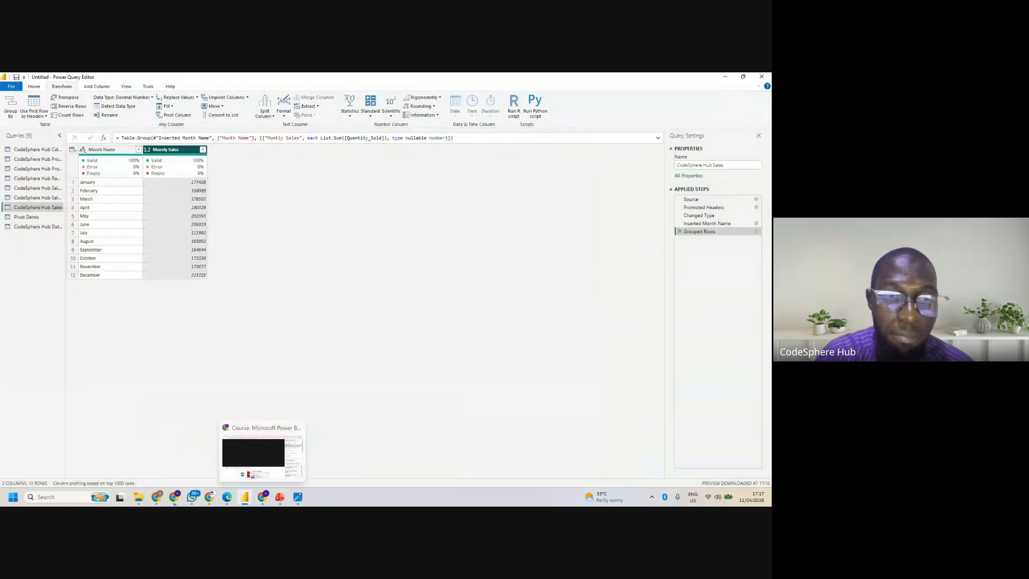
mouse_move(174, 499)
click(135, 464)
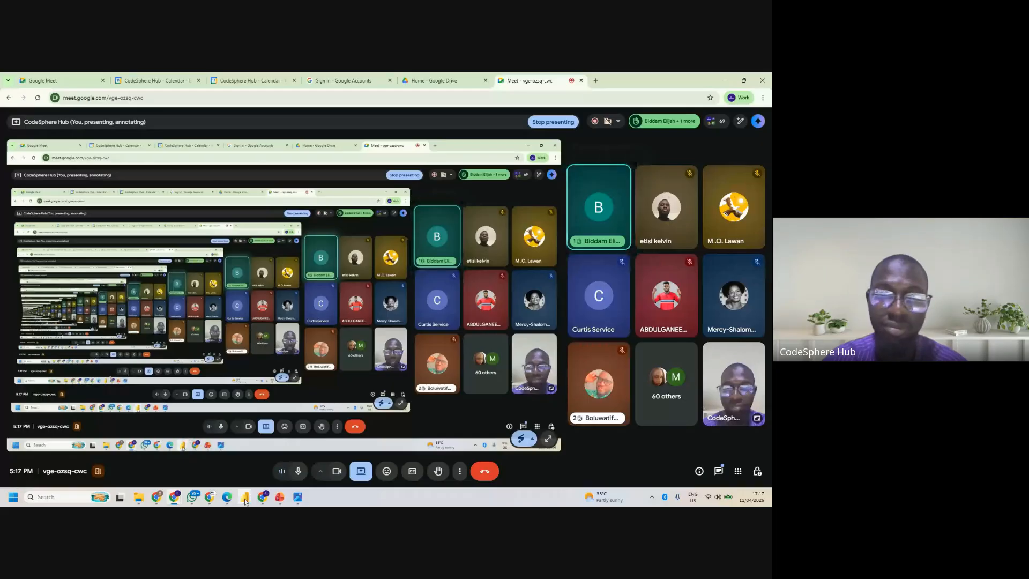
click(259, 466)
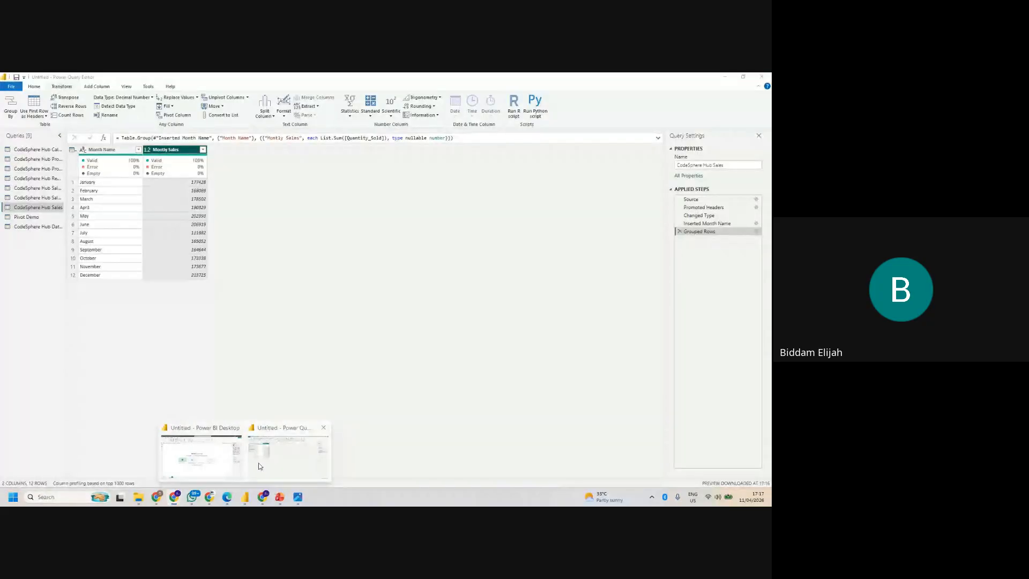
click(259, 466)
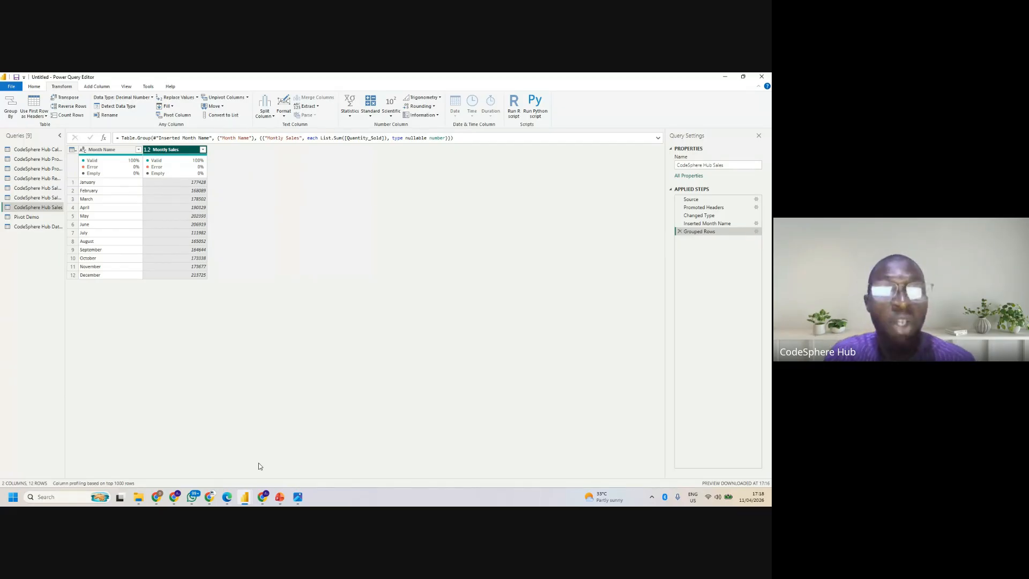
- Delete the Grouped Rows applied step from the CodeSphere Hub Sales query
right_click(43, 210)
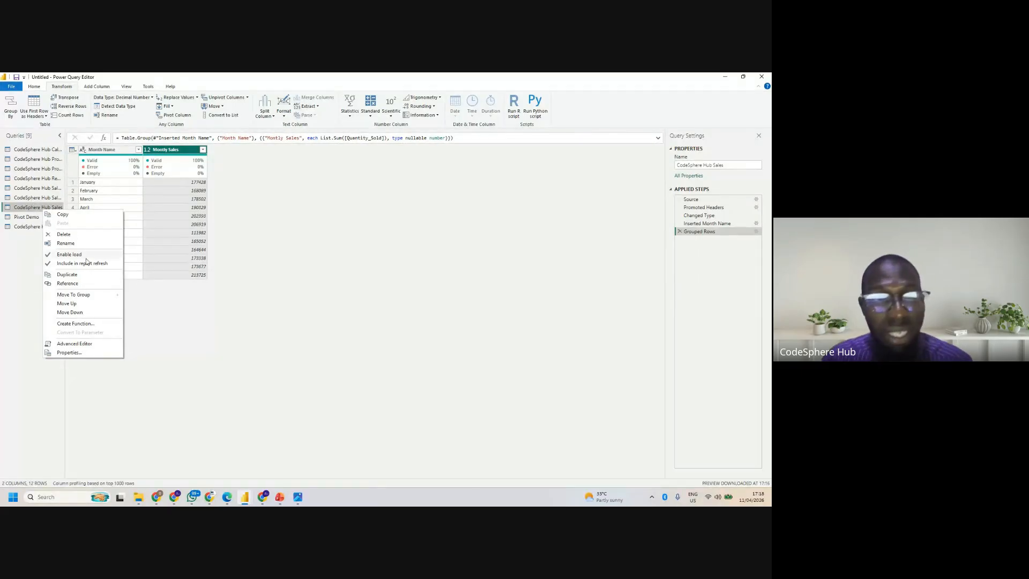
click(680, 231)
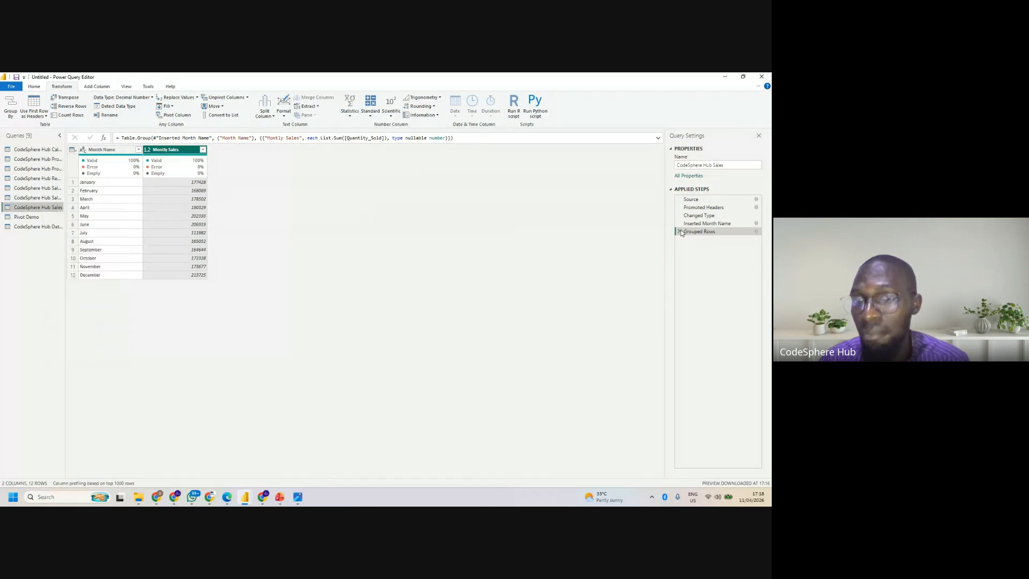
click(680, 231)
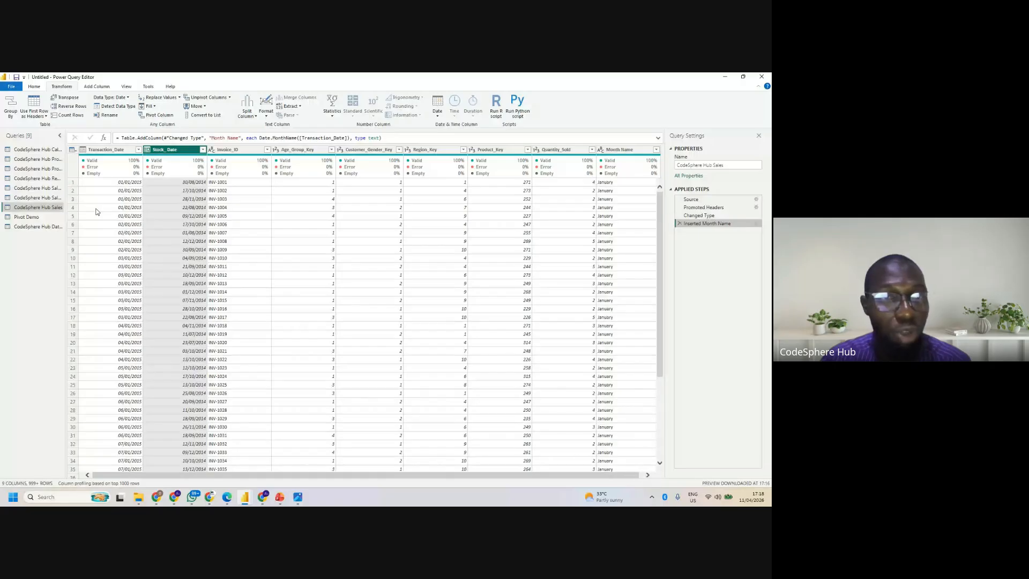
- Duplicate the CodeSphere Hub Sales query and rename the copy Monthly Sales
right_click(53, 210)
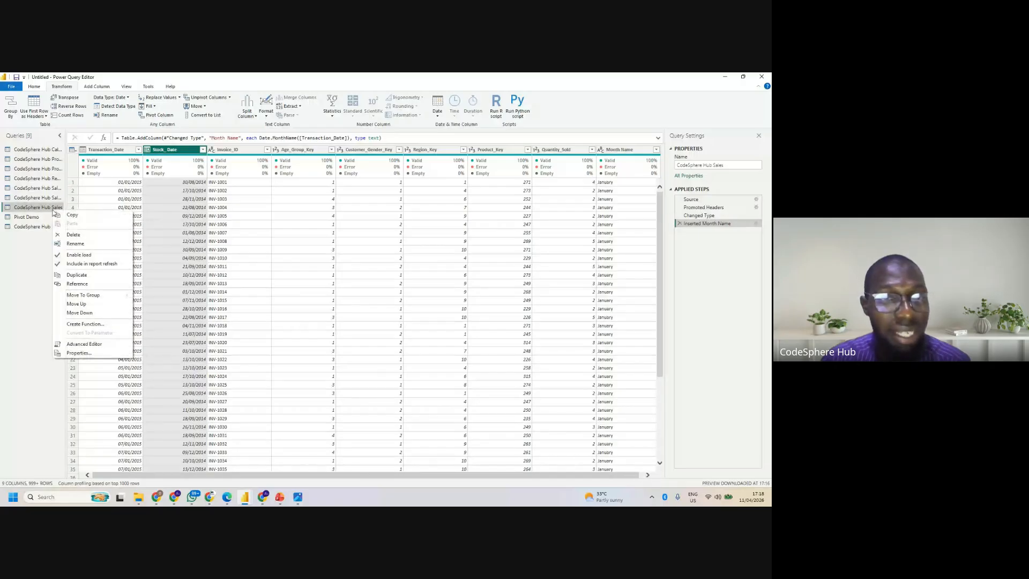
click(81, 277)
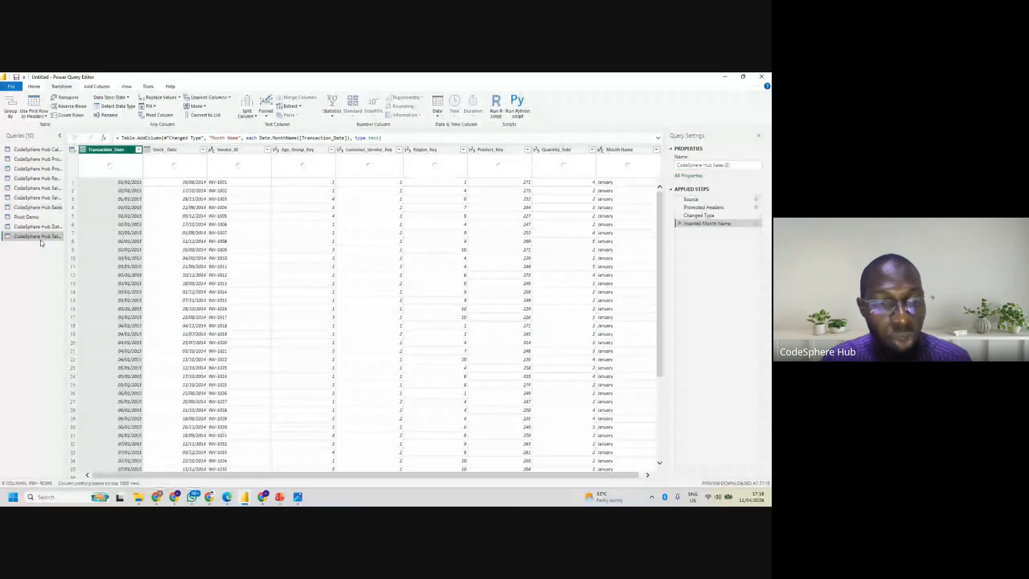
double_click(40, 237)
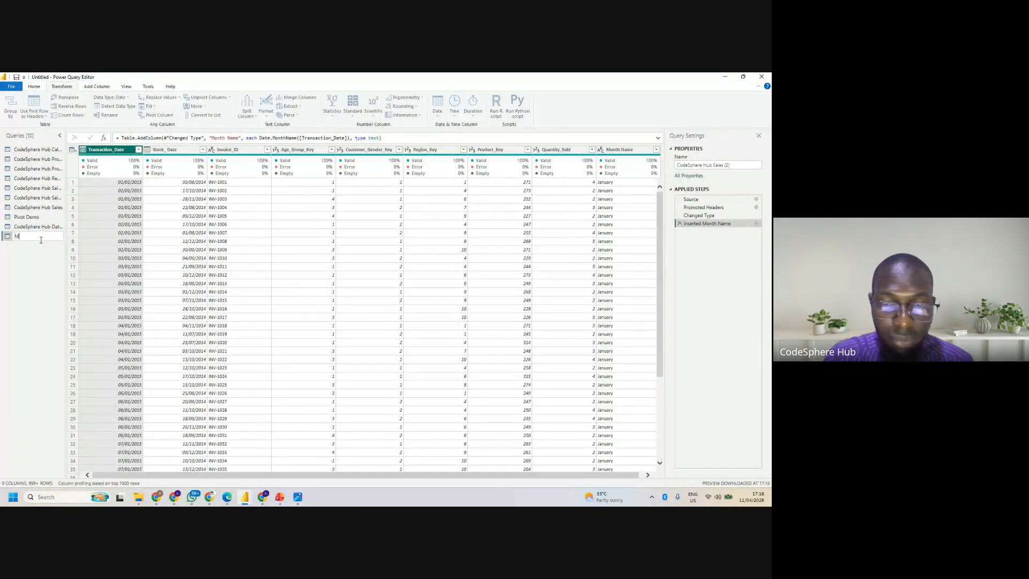
text(Month)
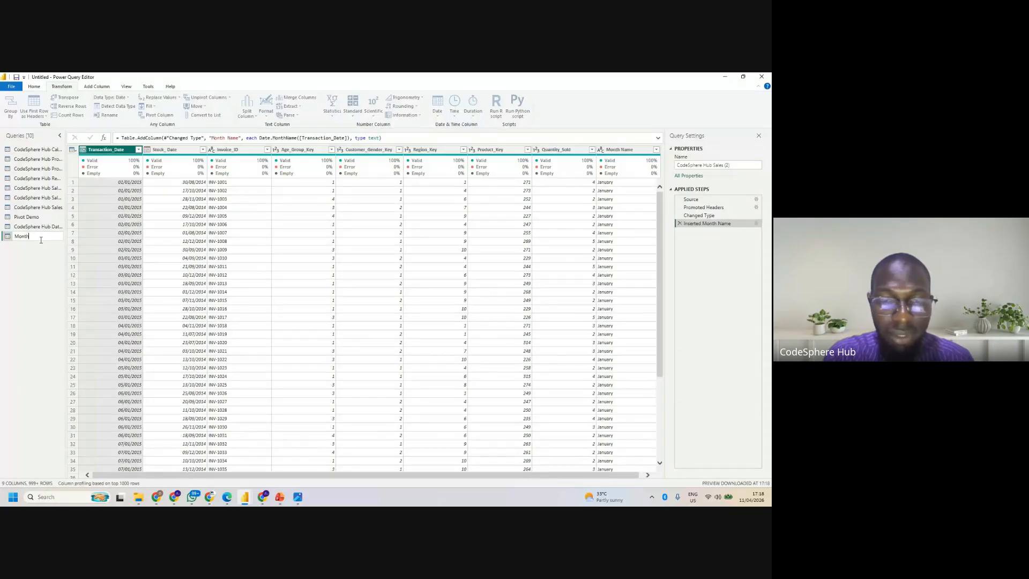
text(ly Sa)
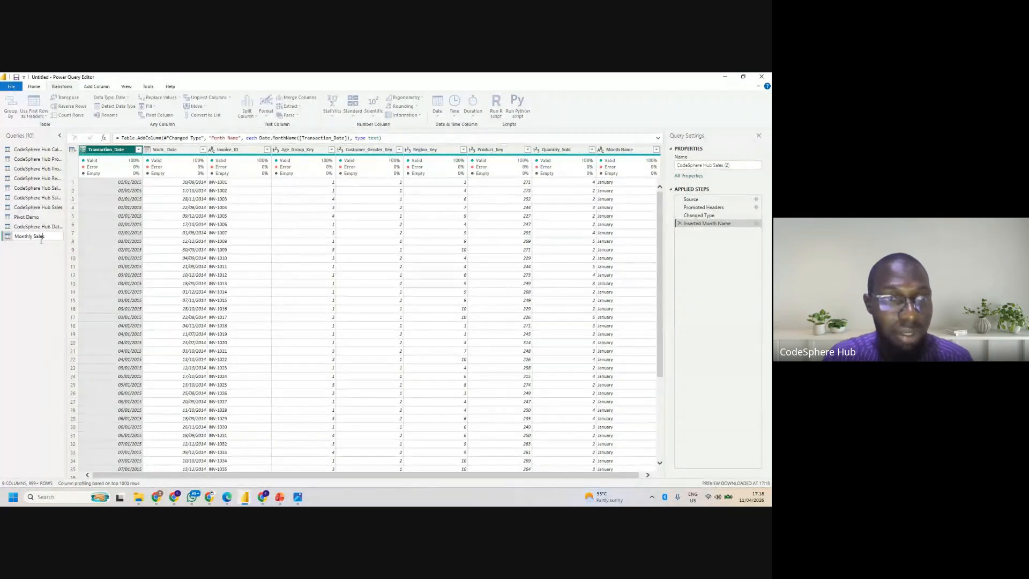
text(les)
key(Return)
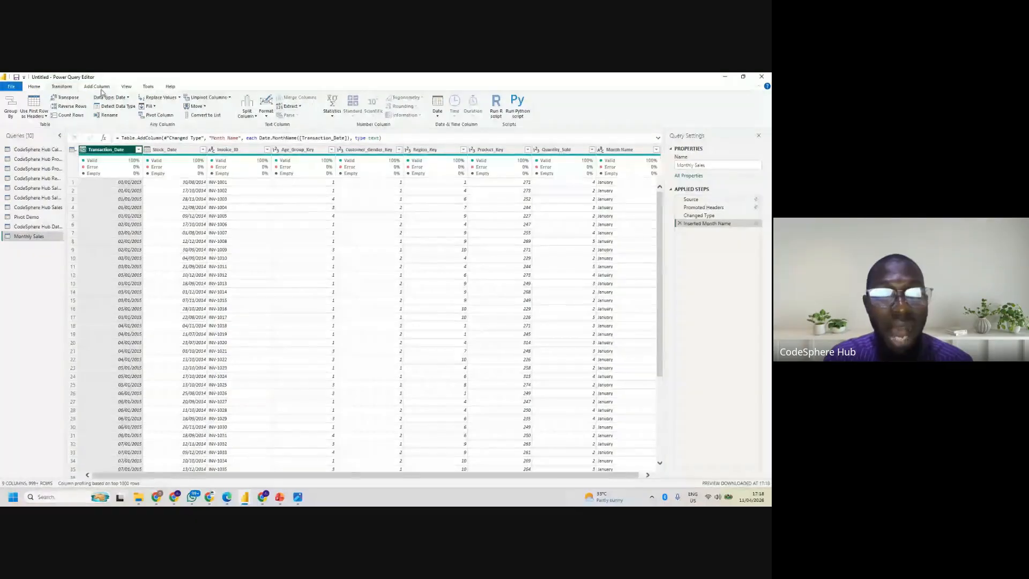
- Try adding another month name column from Transaction_Date, and remove the duplicate Month Name.1 column
click(98, 87)
click(322, 116)
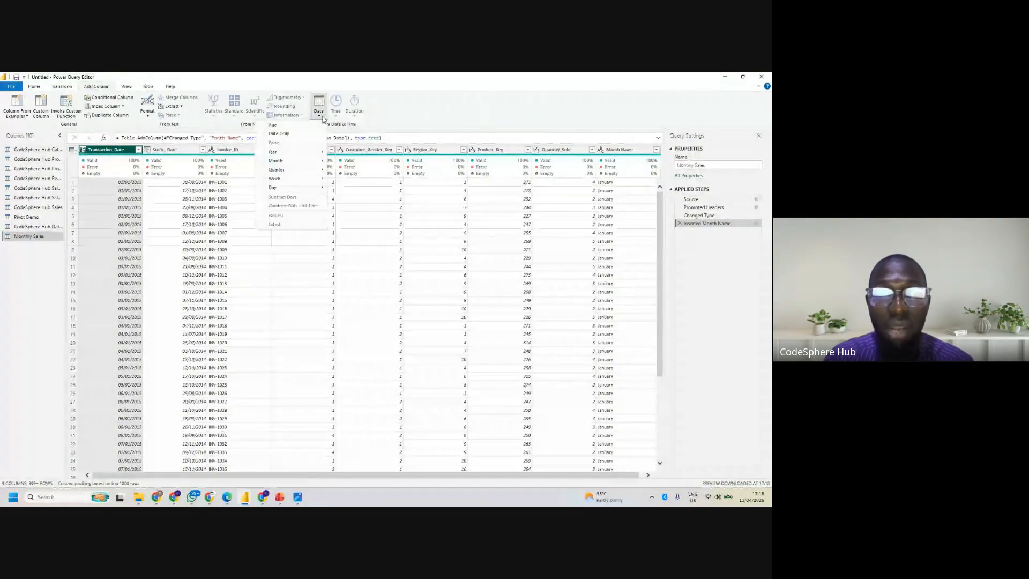
mouse_move(289, 161)
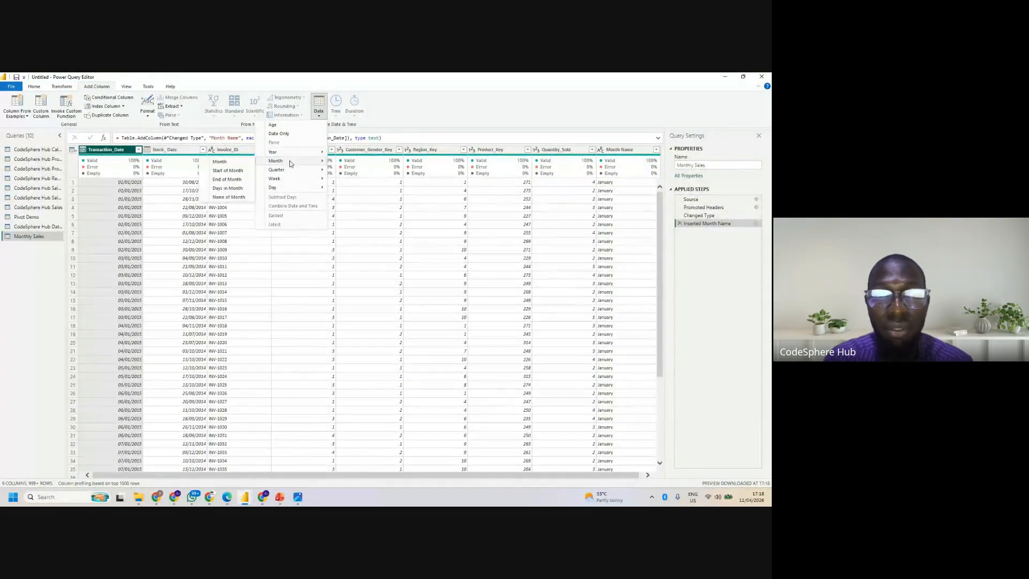
click(225, 197)
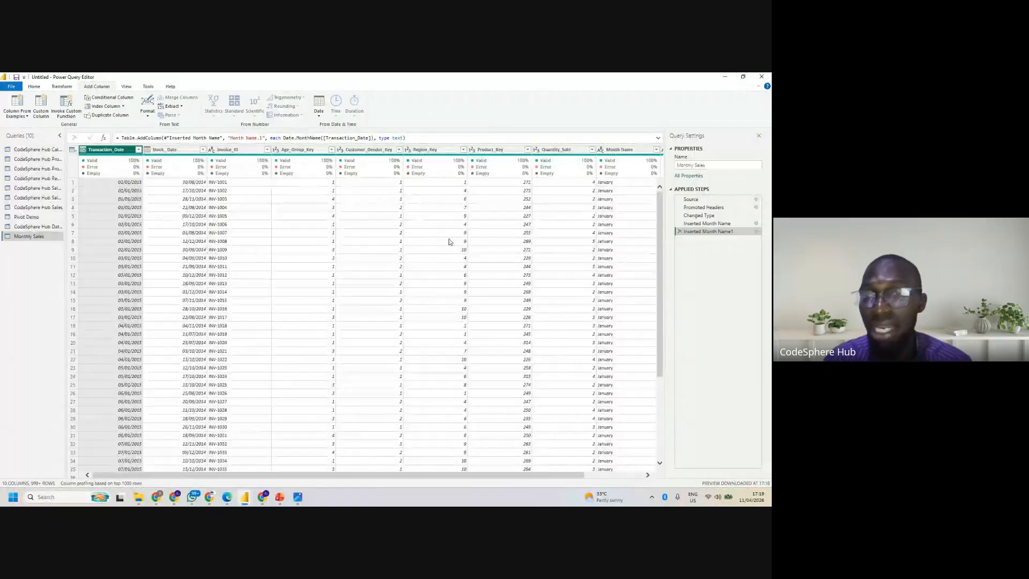
drag(404, 475, 744, 471)
click(633, 151)
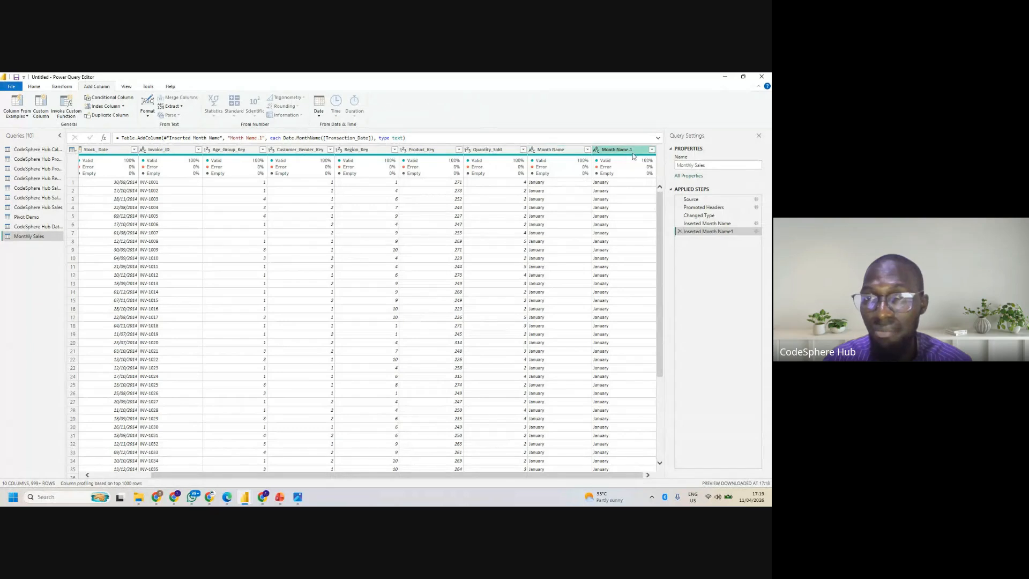
key(Delete)
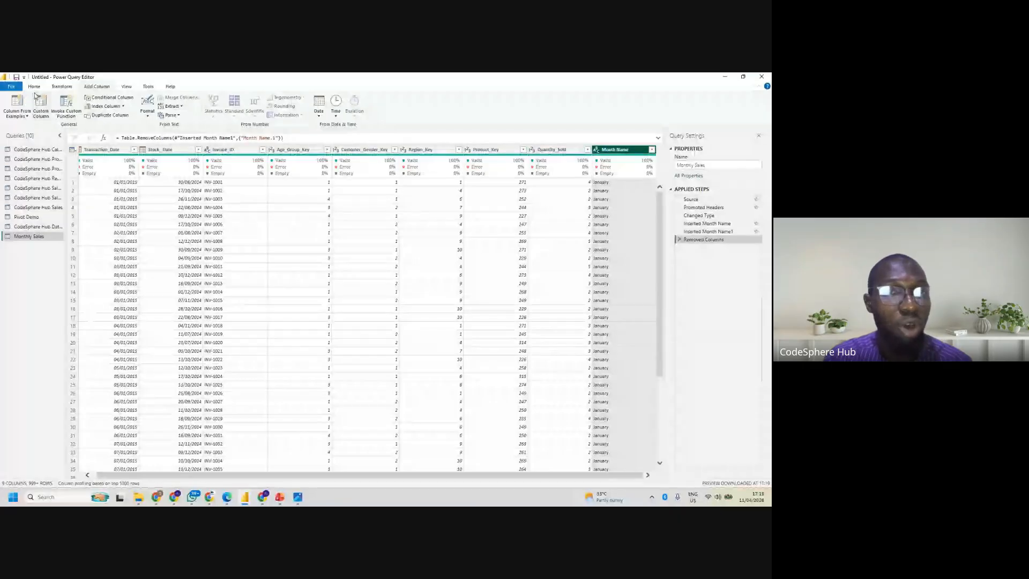
- Start a Group By on Month Name in the Monthly Sales query and name the new column Monthly Sales
click(63, 87)
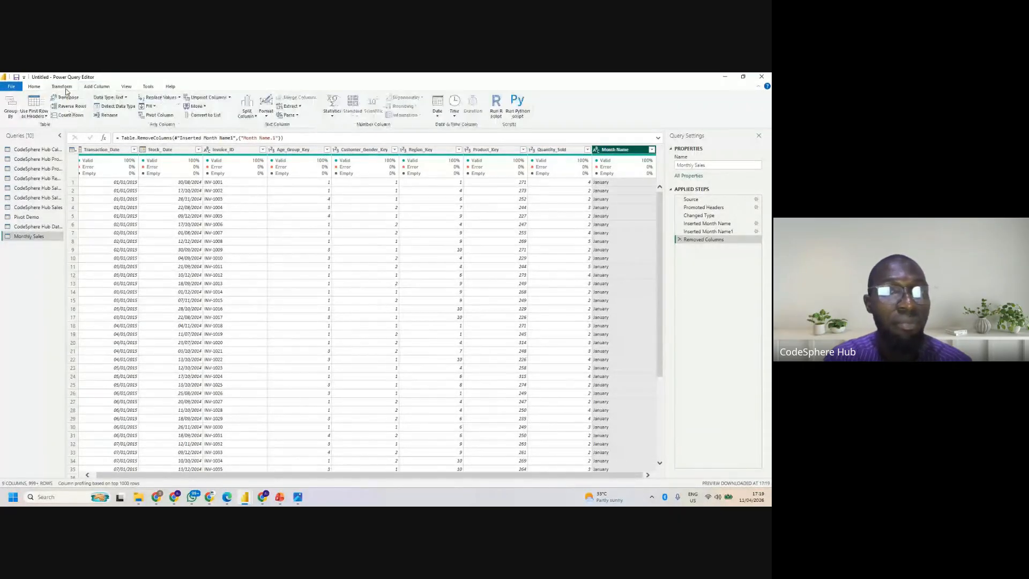
click(8, 109)
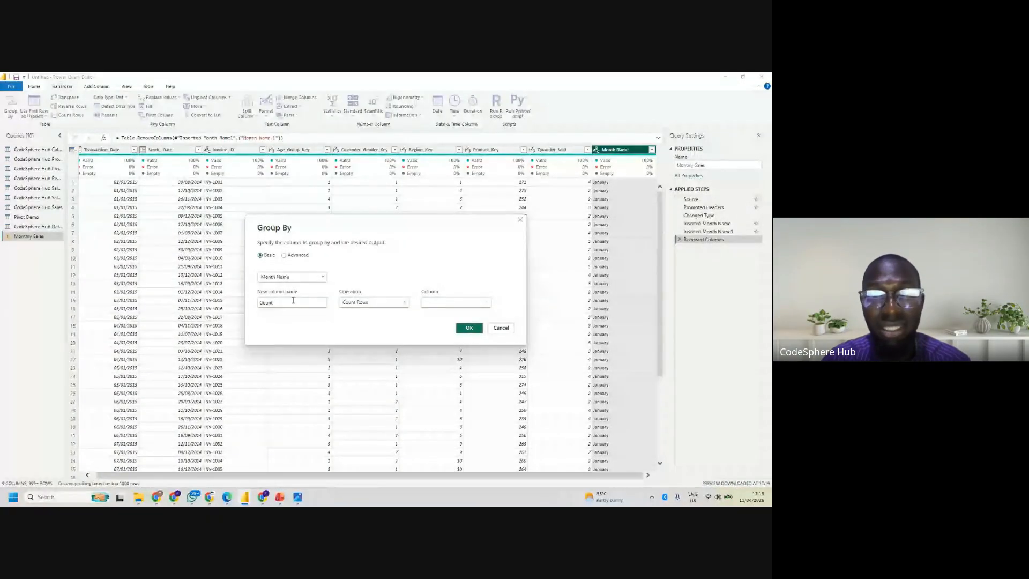
click(293, 301)
key(BackSpace)
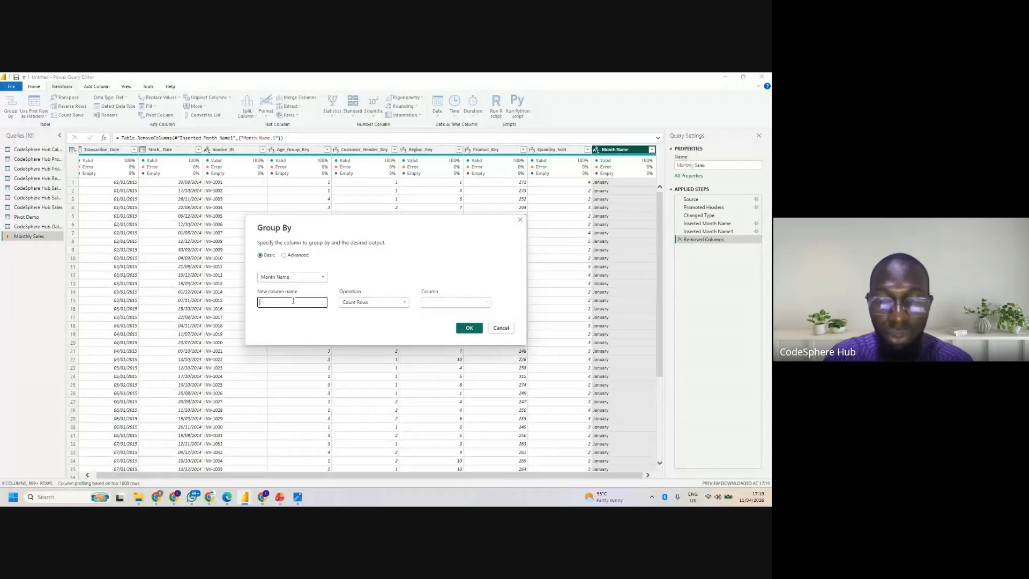
text(Mon)
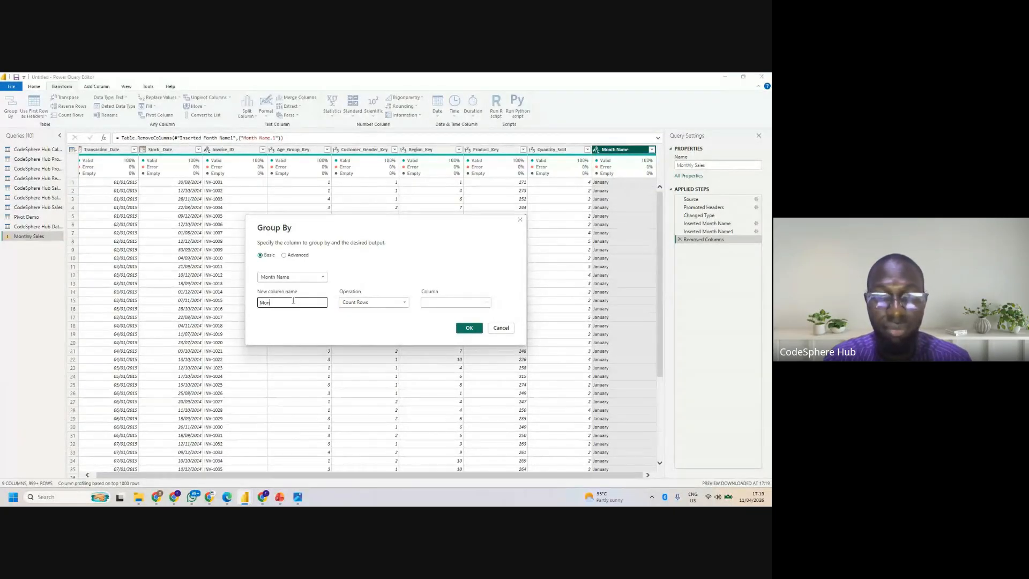
text(thly)
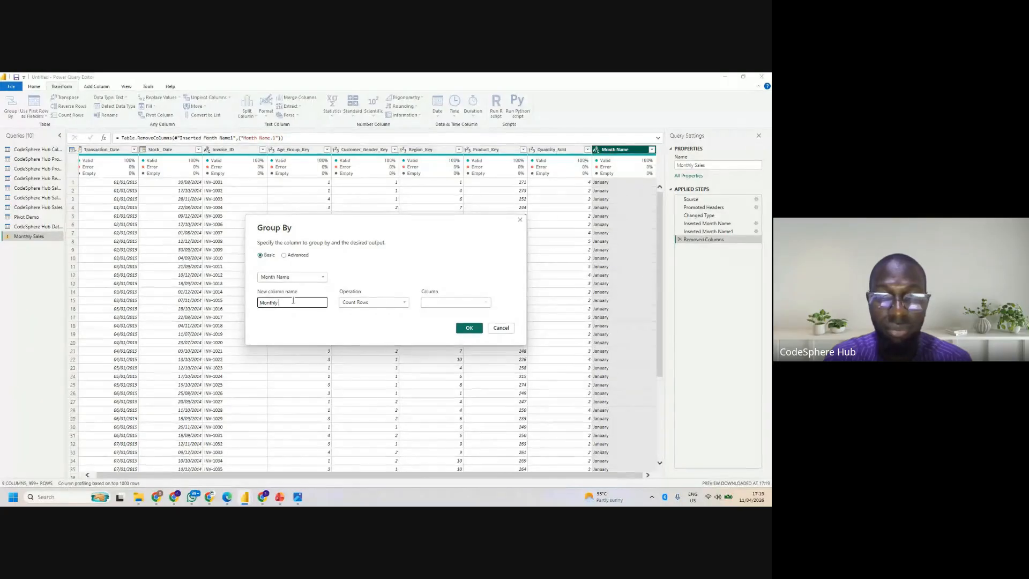
text( Sales)
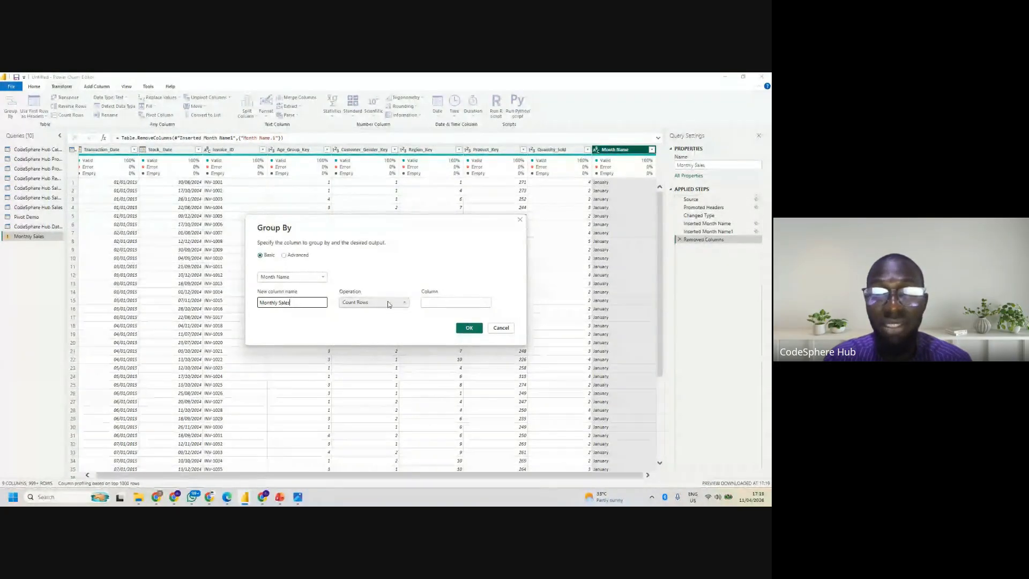
- Try aggregating with a Sum of the Month Name column and apply the grouping
click(389, 304)
click(365, 322)
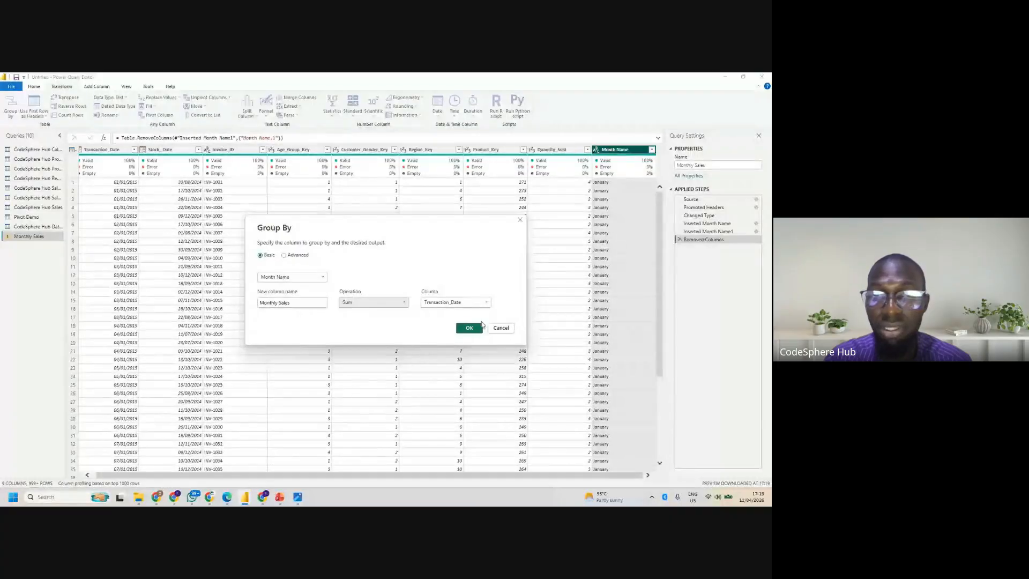
click(466, 302)
click(443, 378)
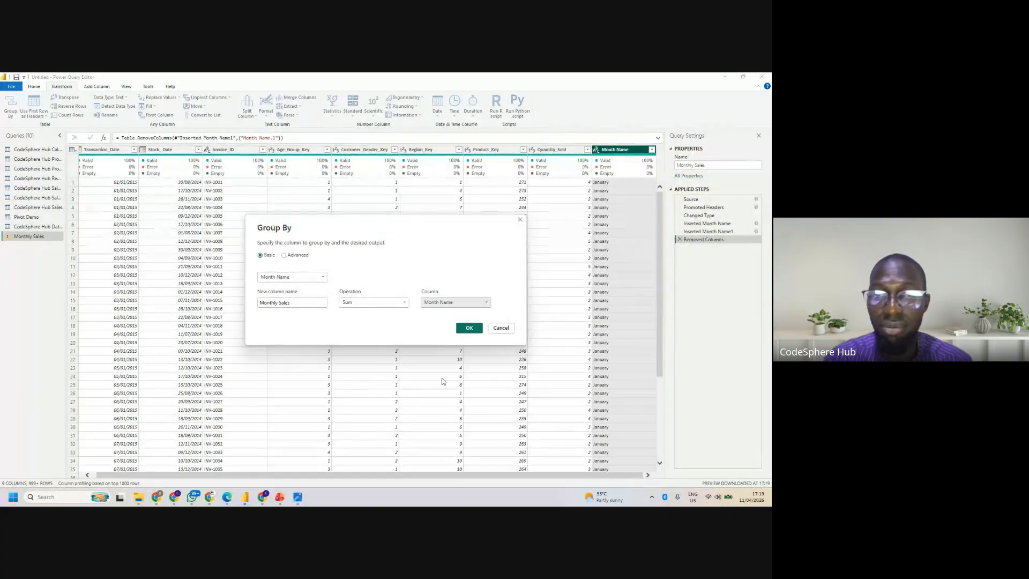
click(468, 327)
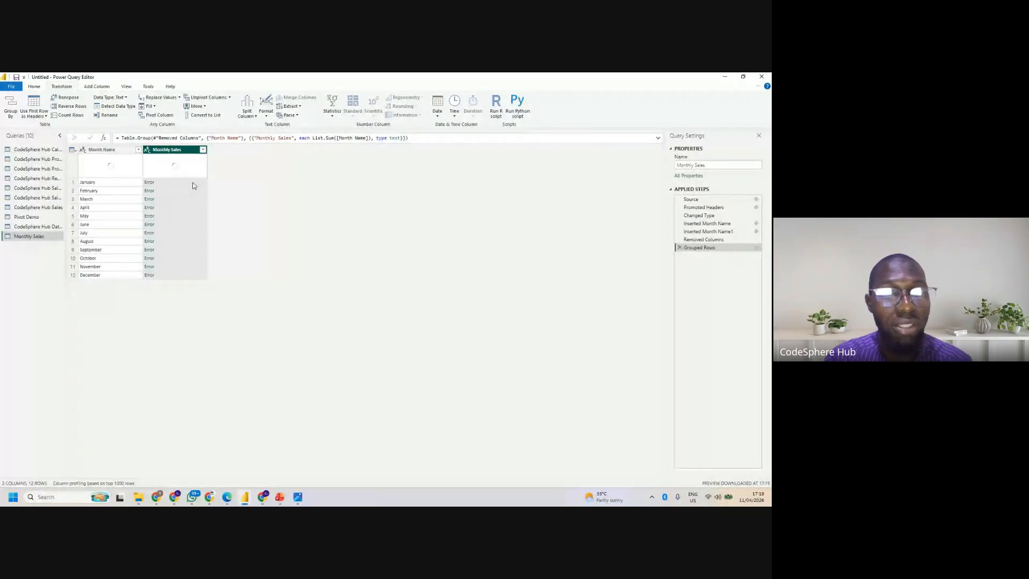
- Try changing the Monthly Sales column type to Whole Number, and delete that type change together with the Grouped Rows step
click(148, 149)
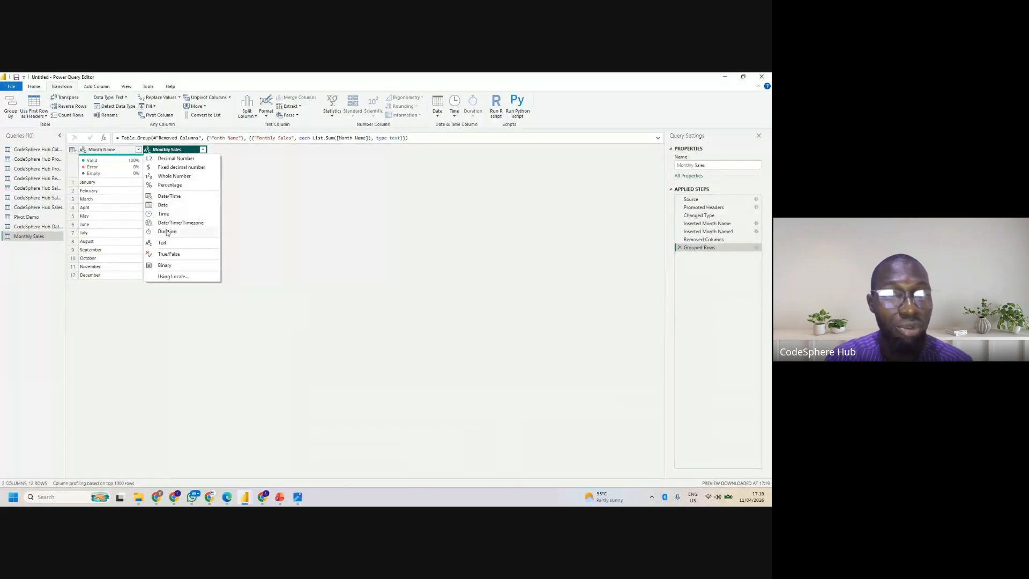
click(178, 176)
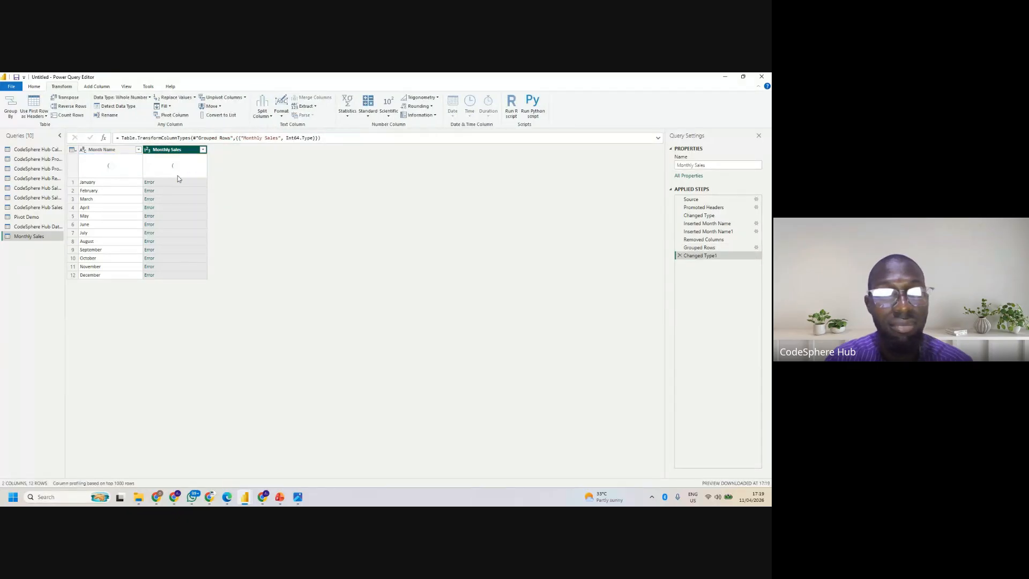
click(678, 256)
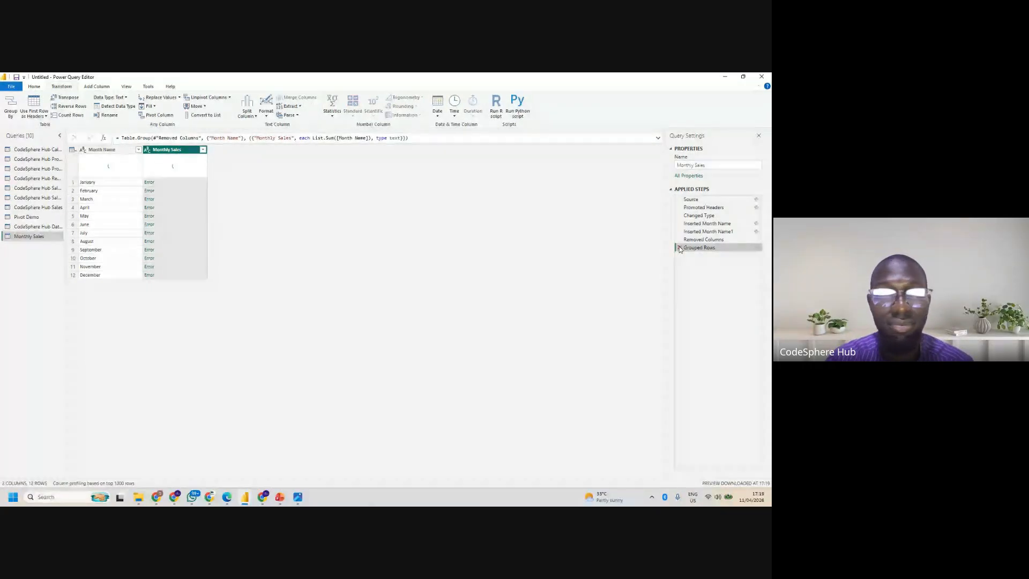
click(679, 247)
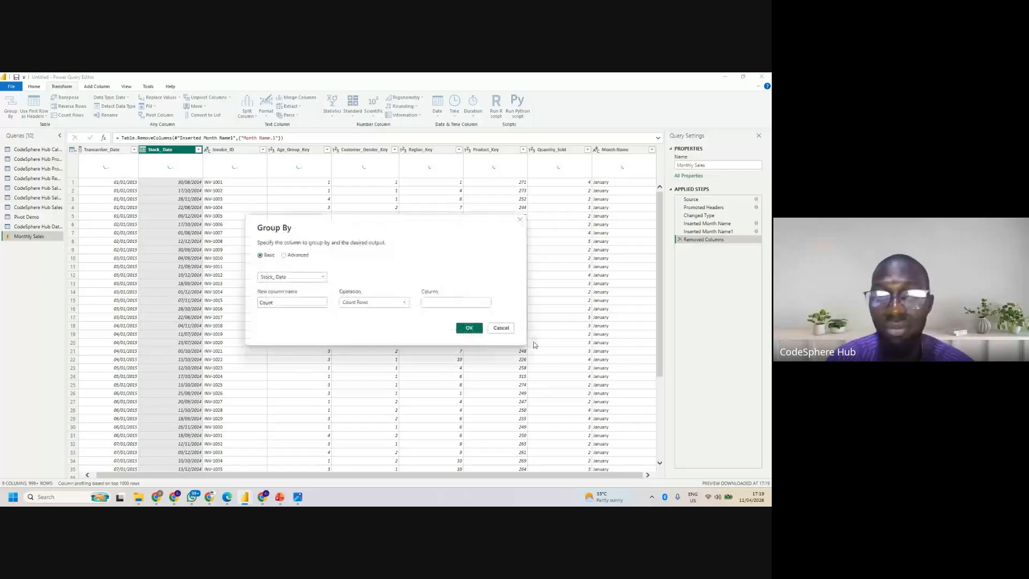
- Set the Group By column to Month Name and name the new aggregated column Monthly Sales
click(287, 277)
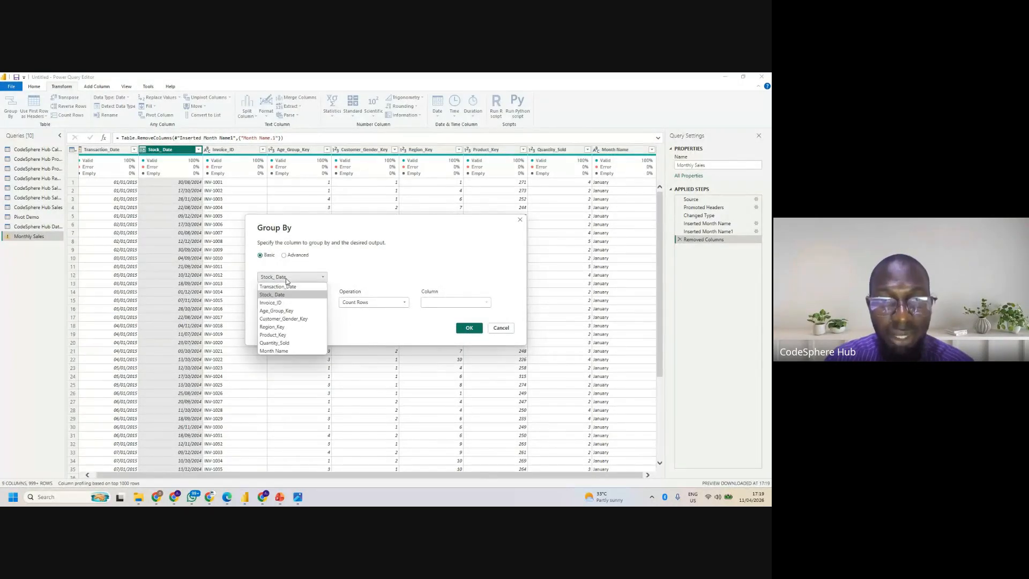
click(285, 353)
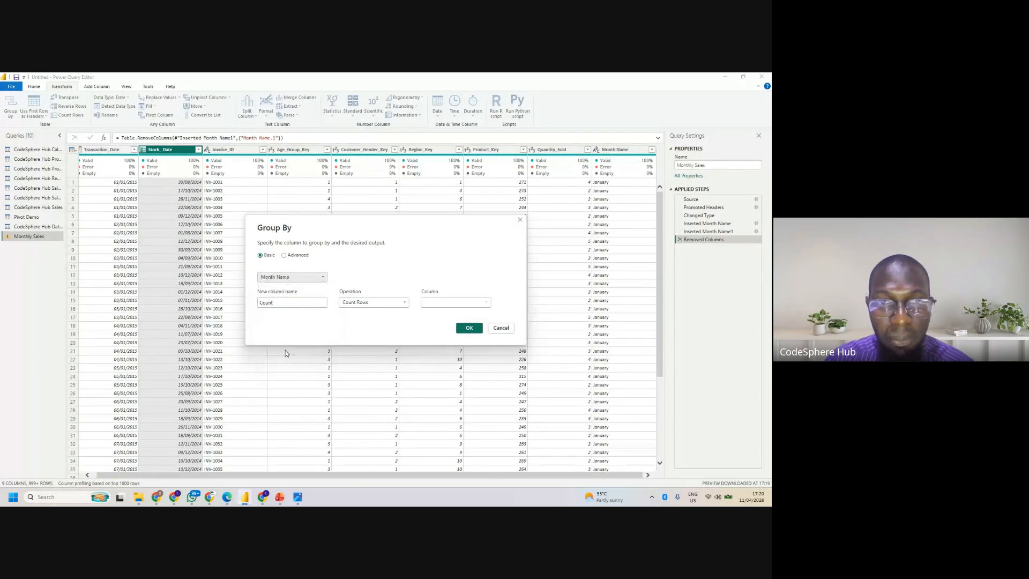
double_click(297, 302)
key(BackSpace)
text(M)
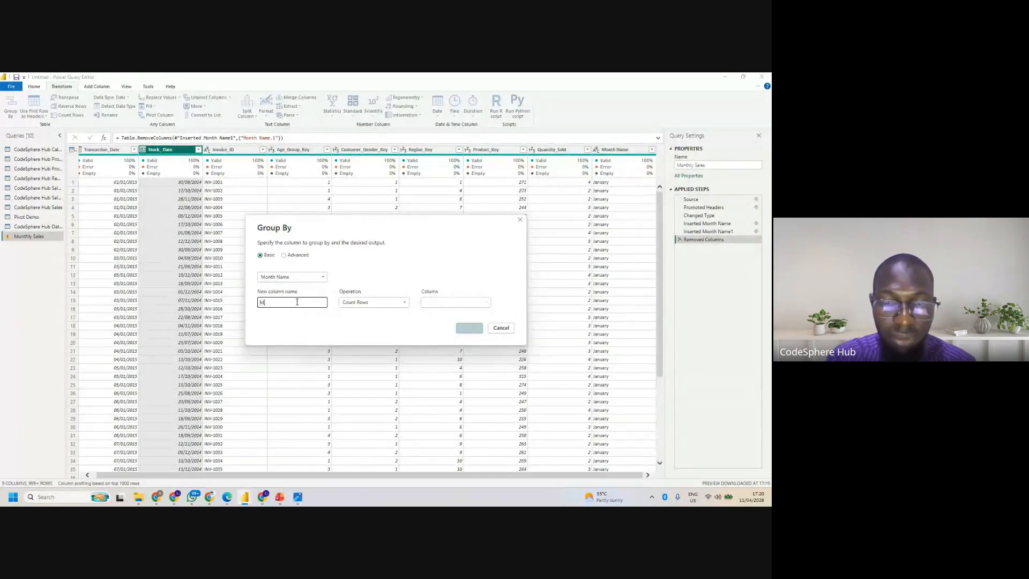
text(onthly )
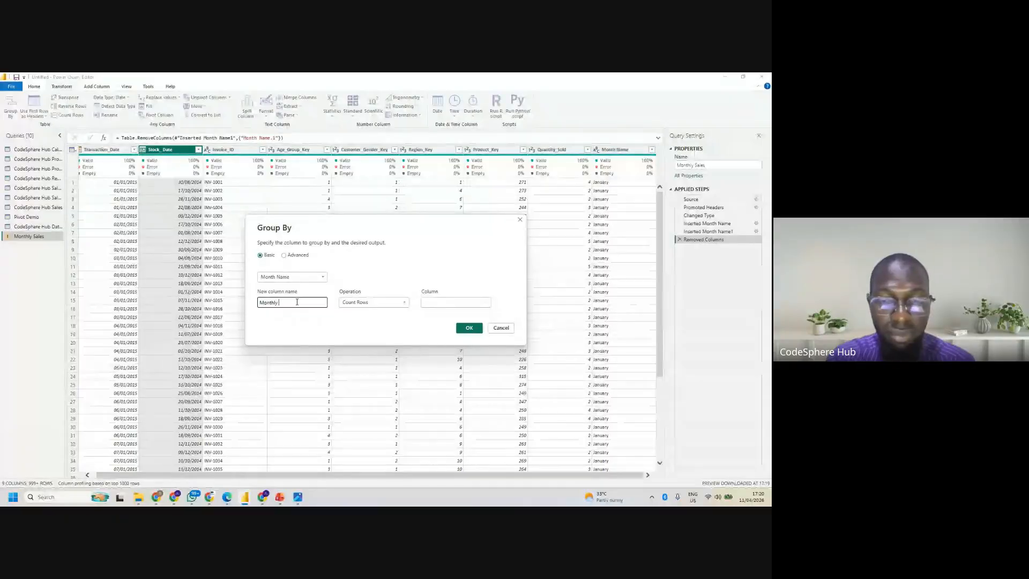
text(Sales)
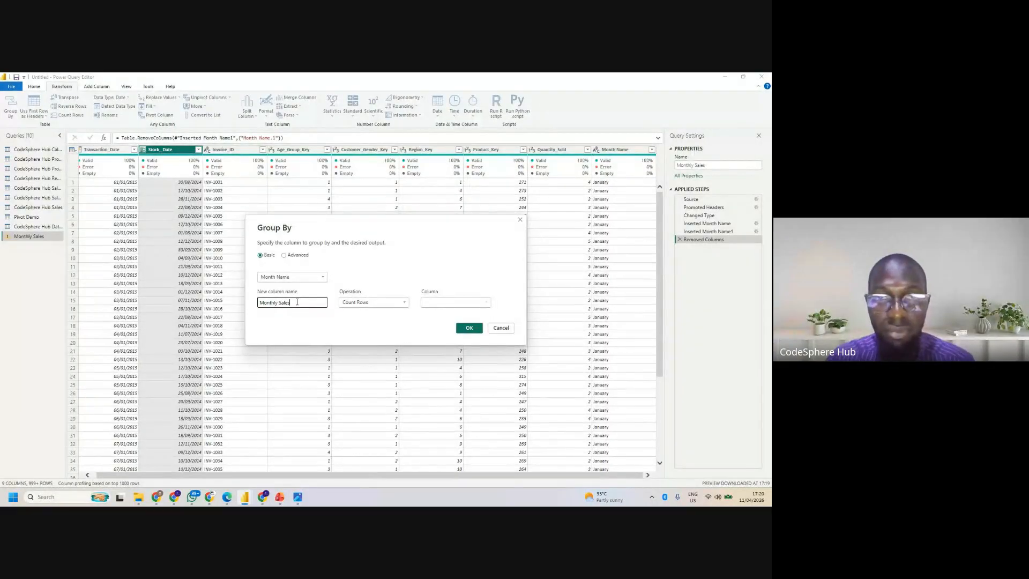
- Aggregate the new column as the Sum of Quantity_Sold and apply the grouping
click(367, 303)
click(354, 312)
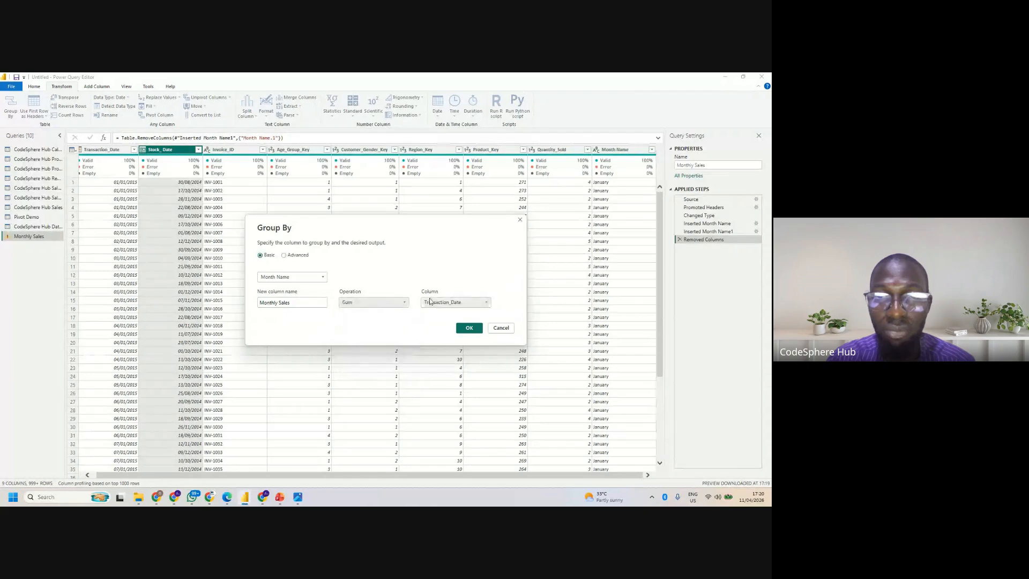
click(456, 303)
click(438, 368)
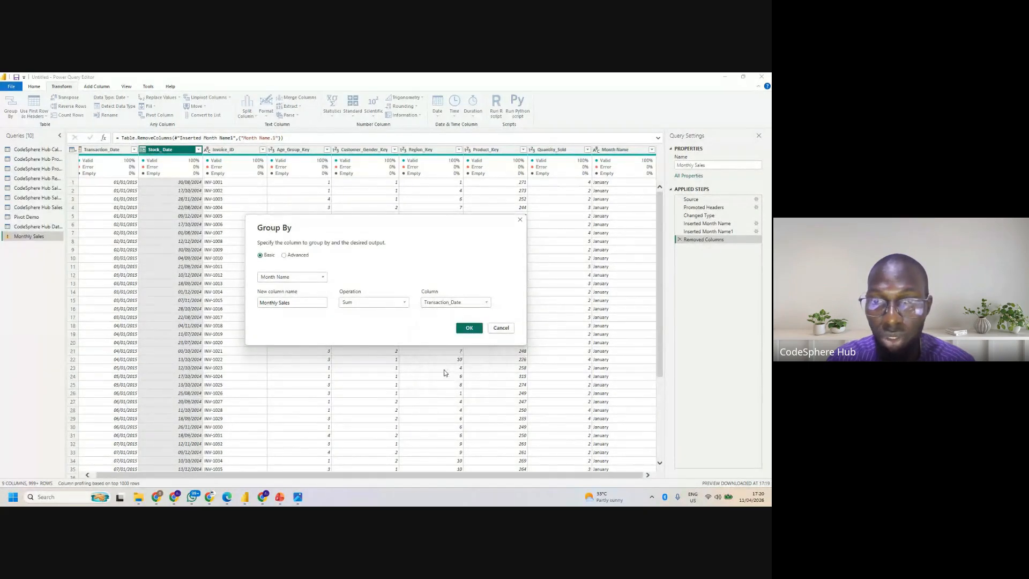
click(469, 328)
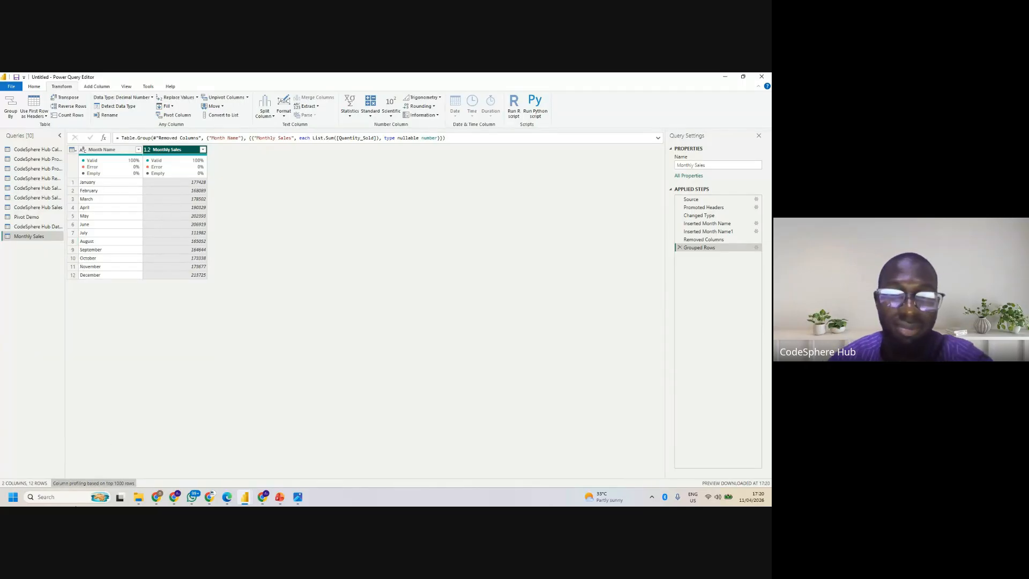
- Switch to the Google Meet call and unmute the microphone
click(139, 464)
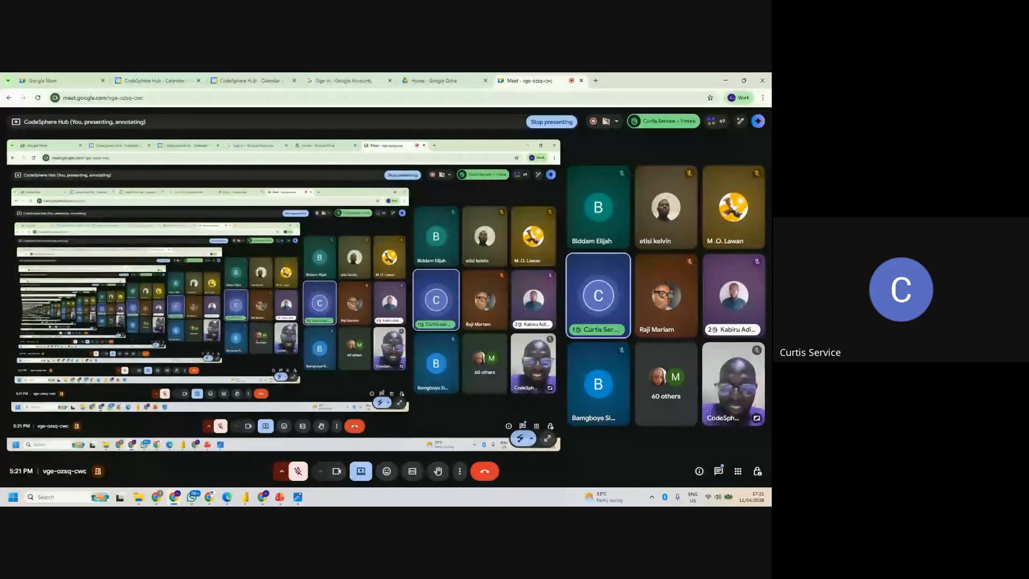
click(298, 473)
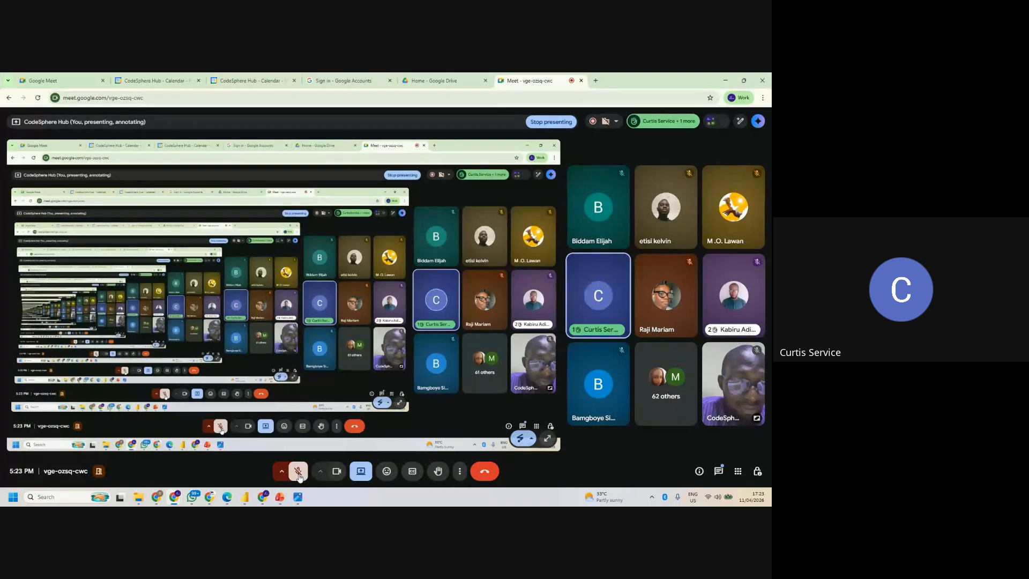
click(299, 472)
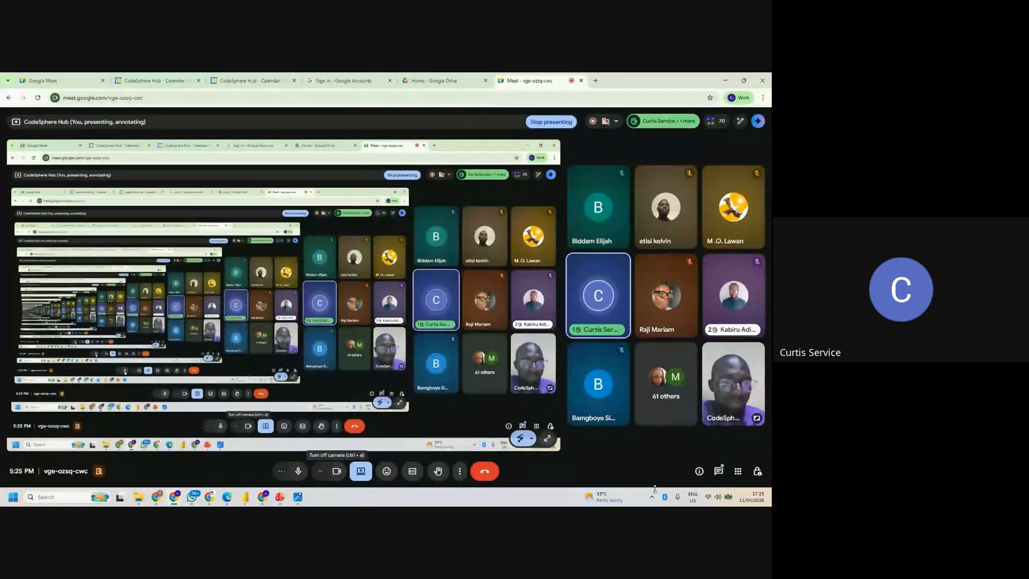
- Check the in-call messages, send the contact phone number to the participants, and close the chat
click(714, 471)
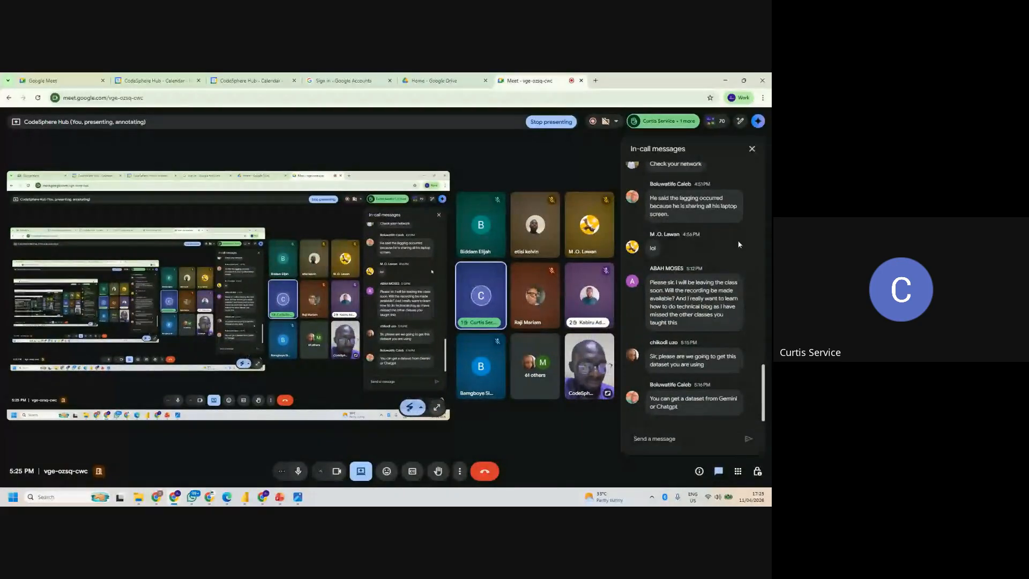
click(751, 149)
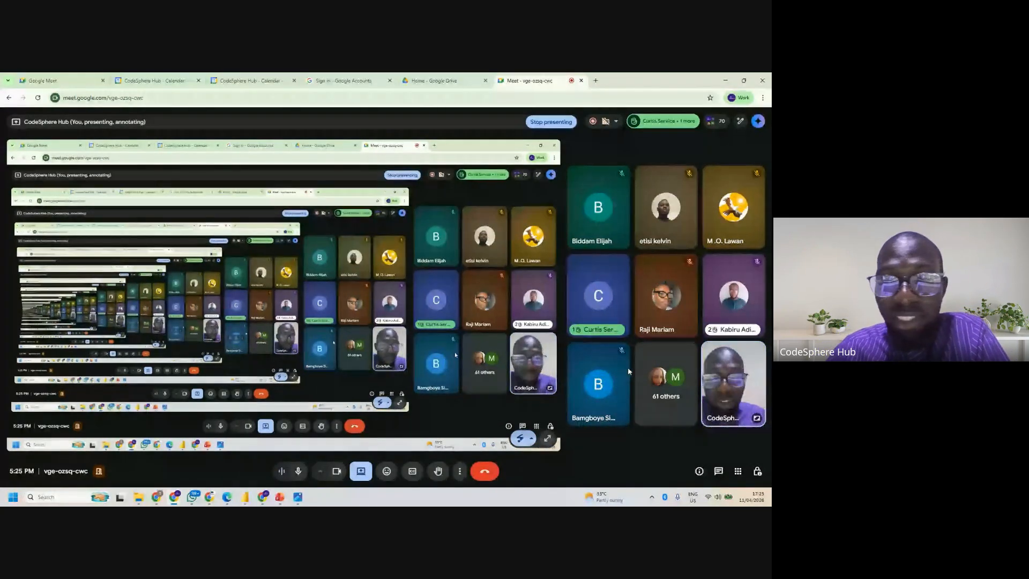
click(718, 471)
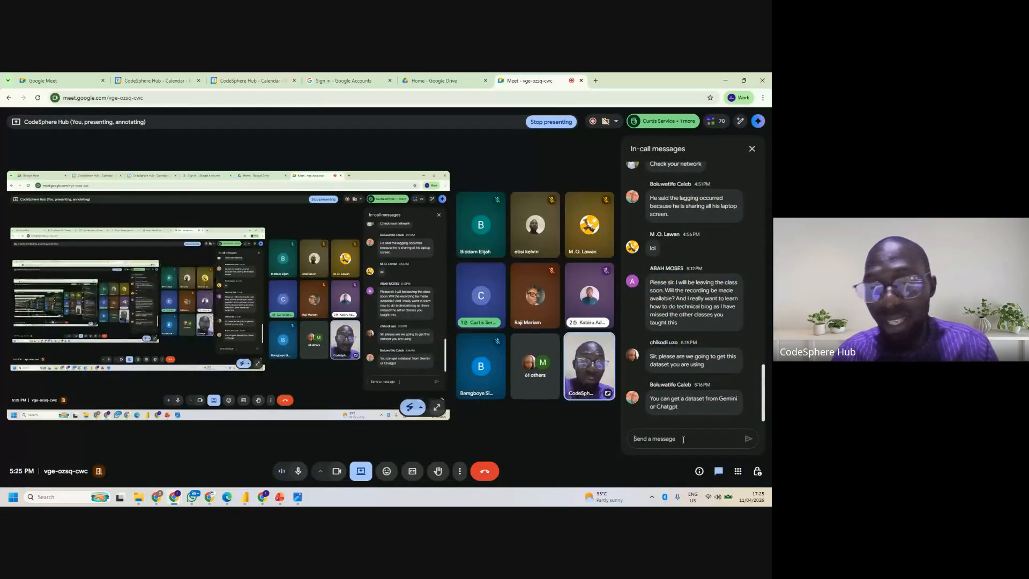
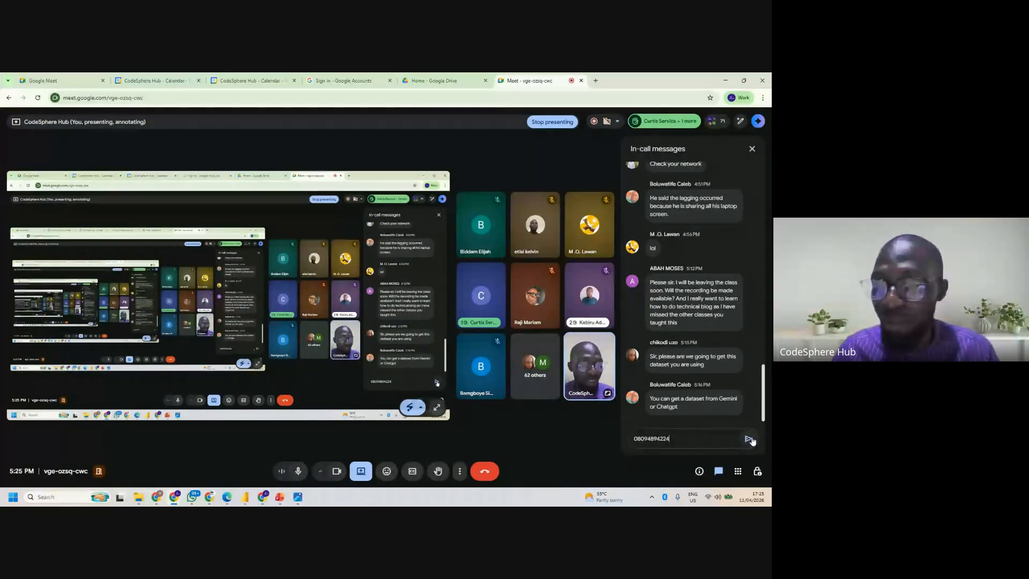
click(749, 439)
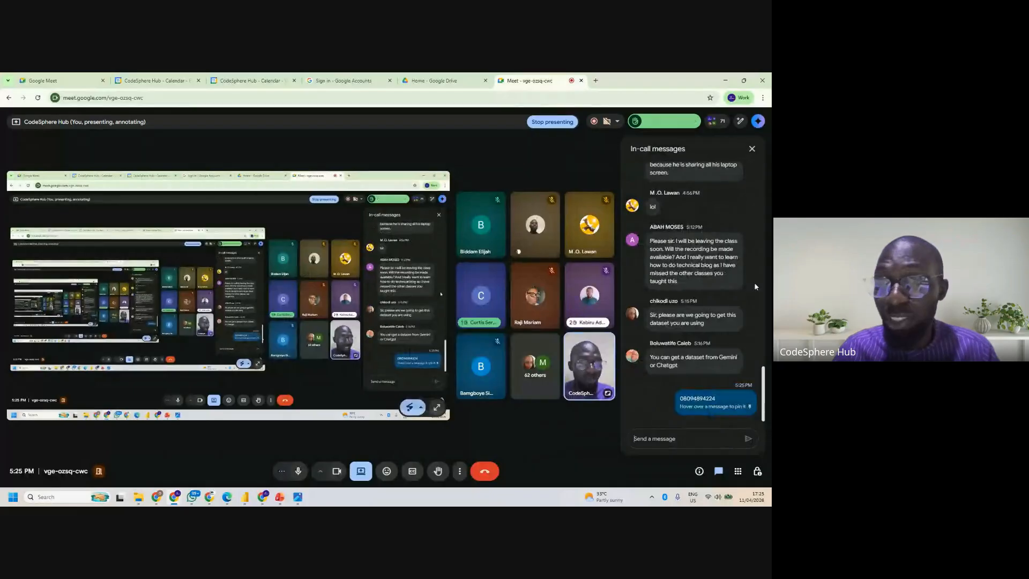
click(752, 151)
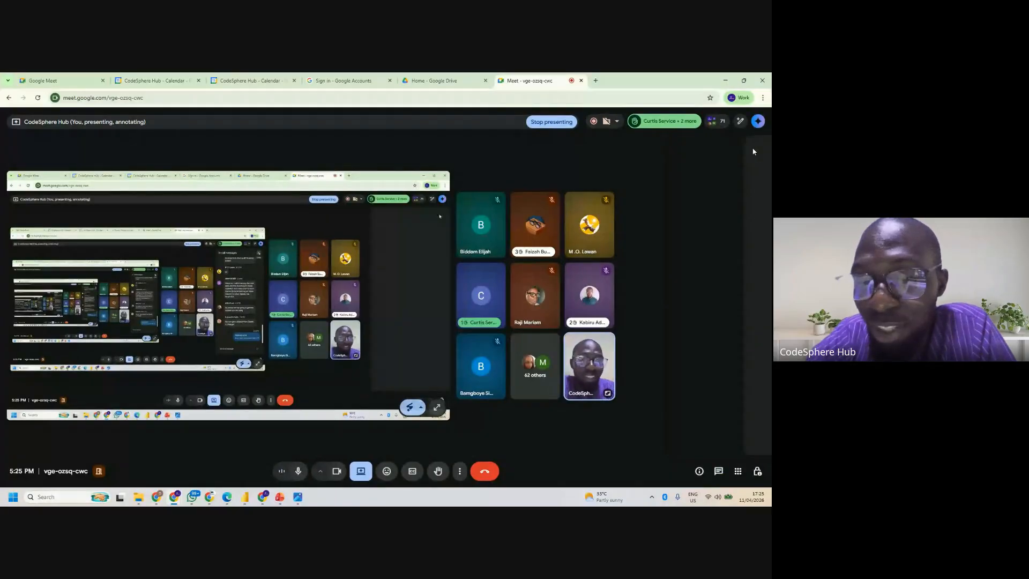
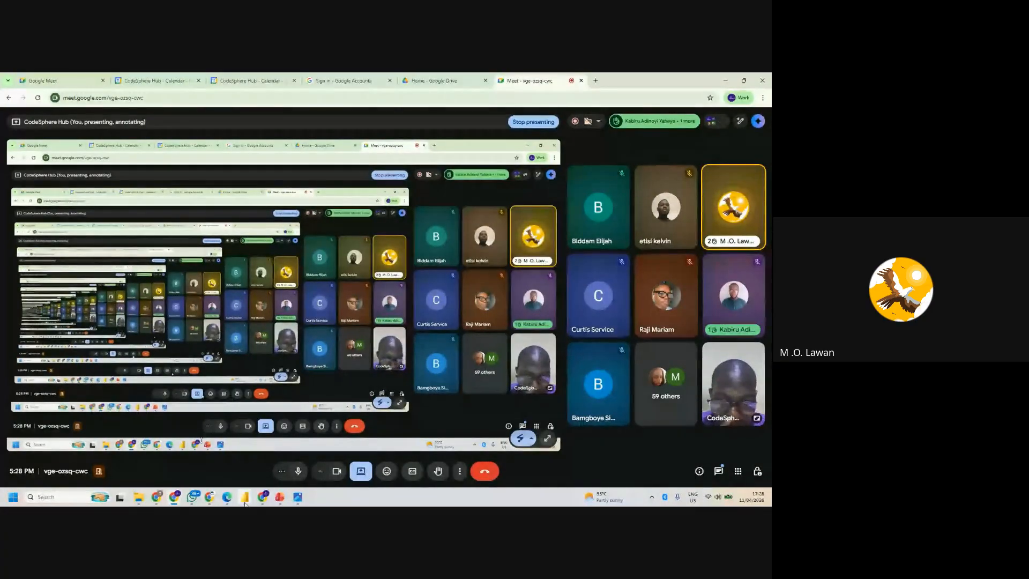
- Switch to Power Query Editor and compare the CodeSphere Hub Sales query with the grouped Monthly Sales query
mouse_move(245, 503)
click(288, 456)
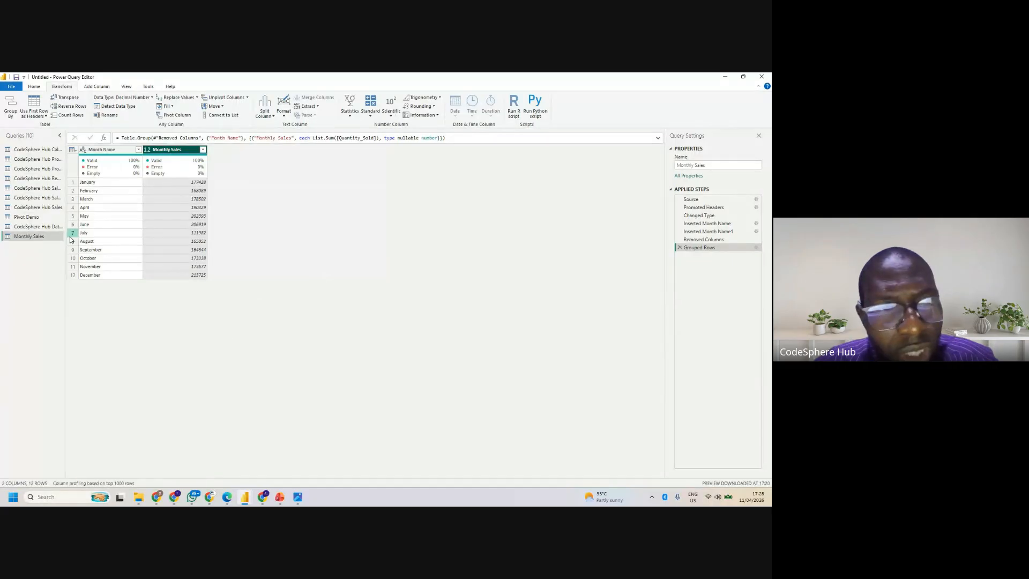
click(50, 209)
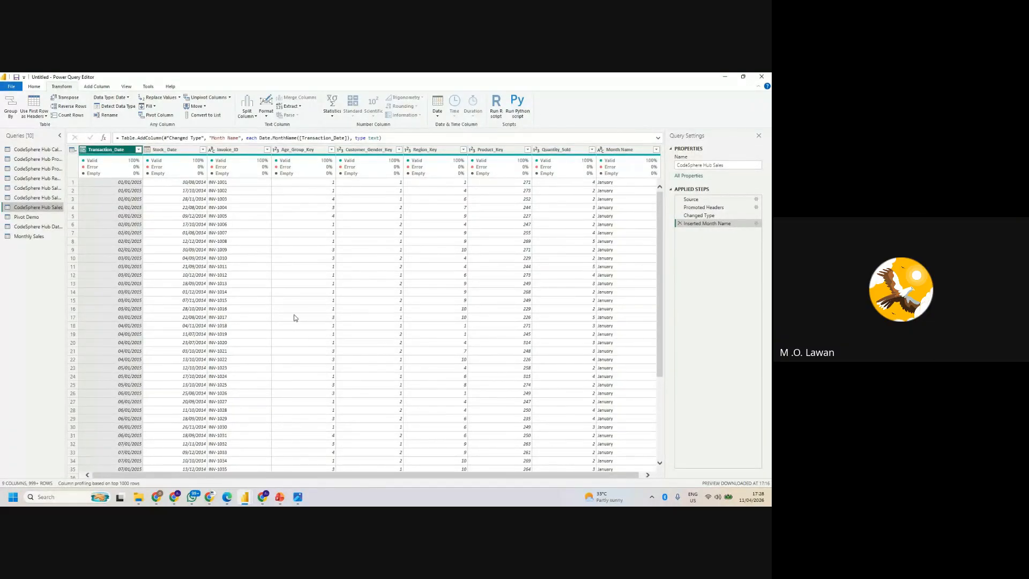
click(35, 238)
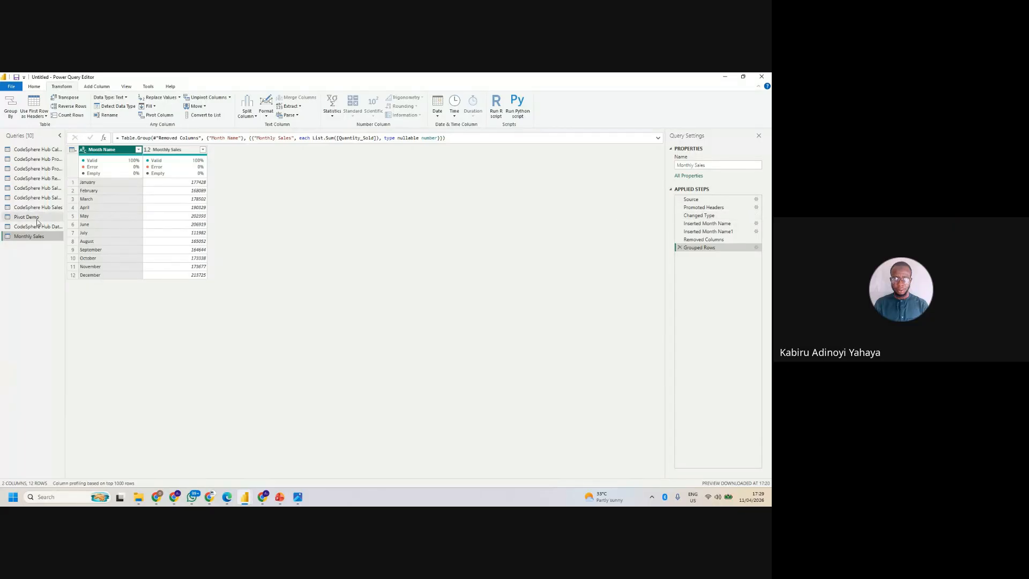
click(727, 78)
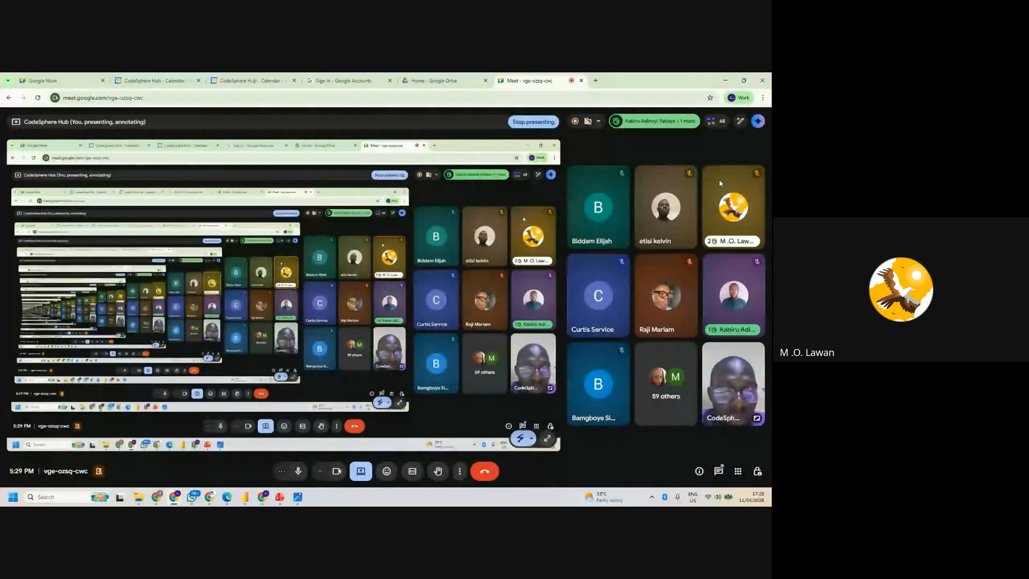
click(723, 76)
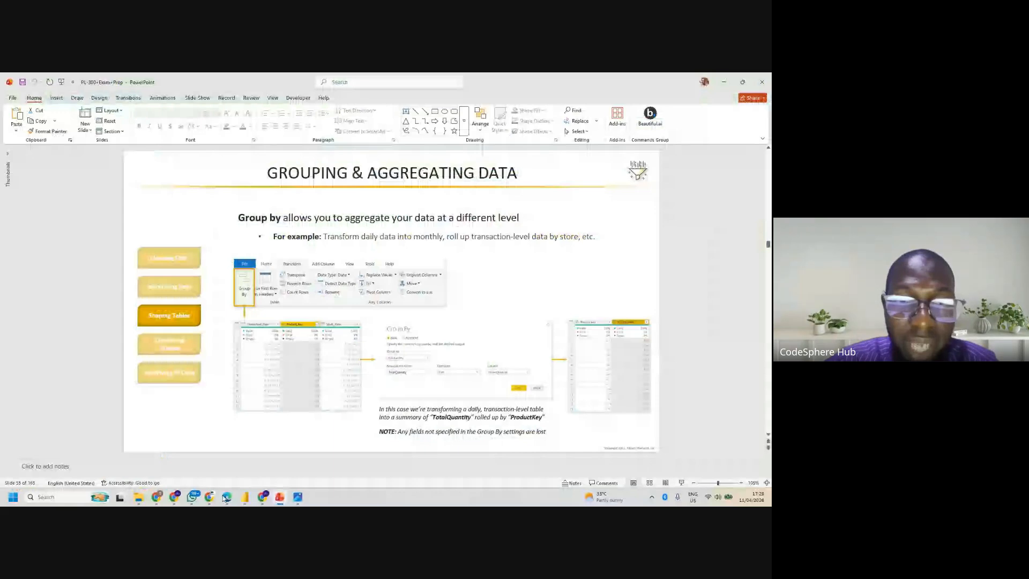
mouse_move(245, 496)
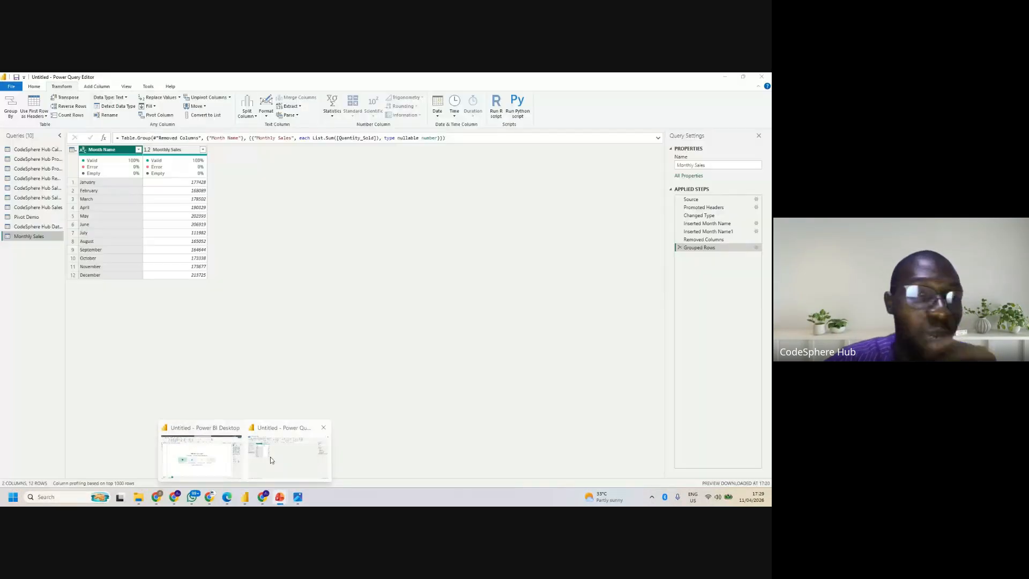
click(270, 457)
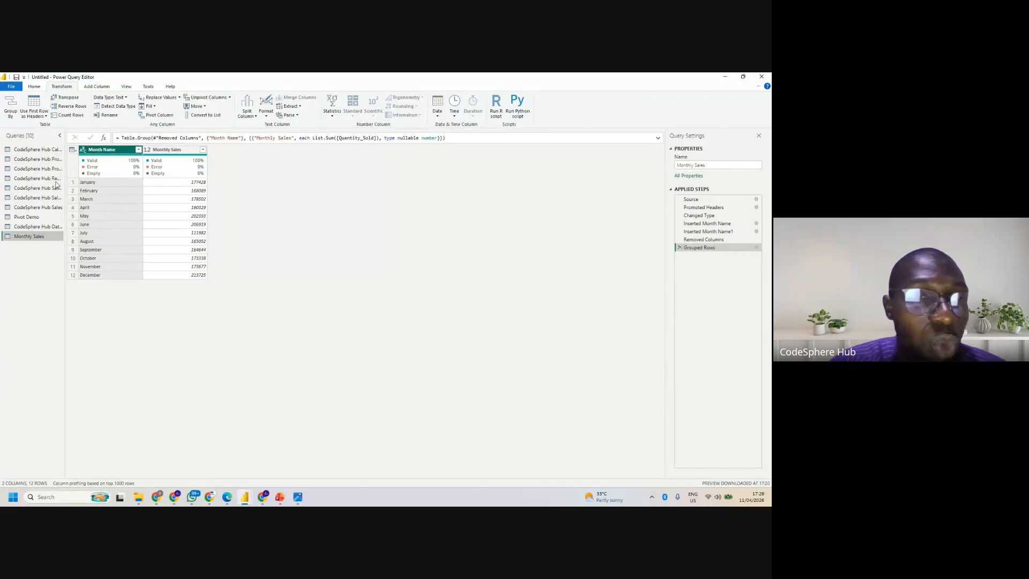
- Review the transaction rows in CodeSphere Hub Sales against the month totals in Monthly Sales, ending on Monthly Sales
click(39, 209)
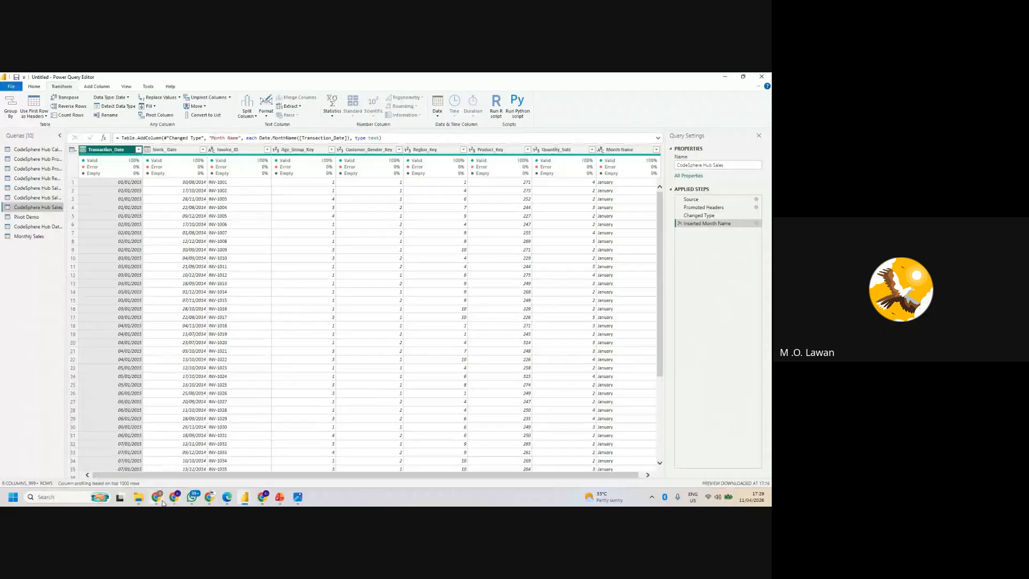
mouse_move(163, 503)
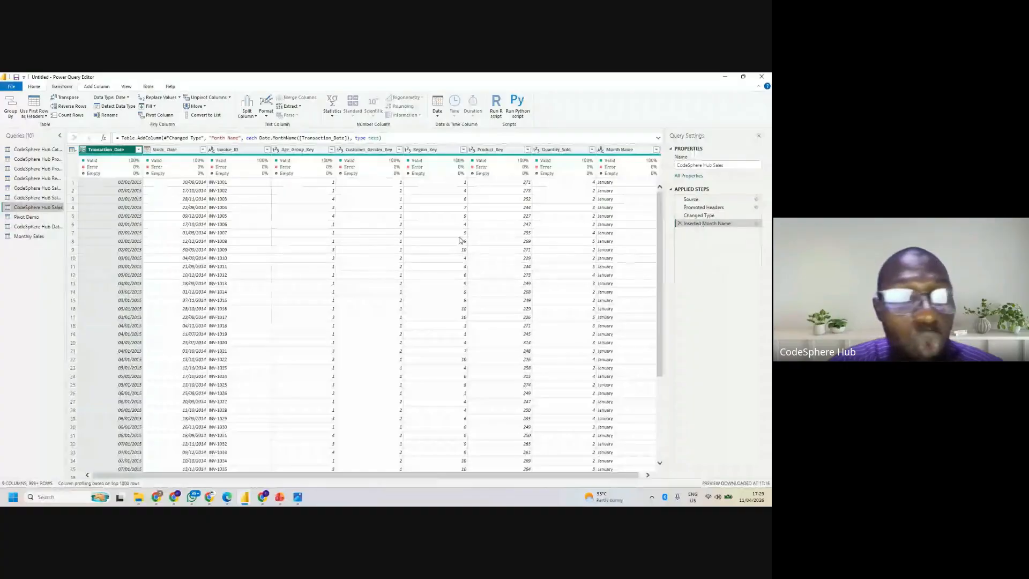
click(33, 236)
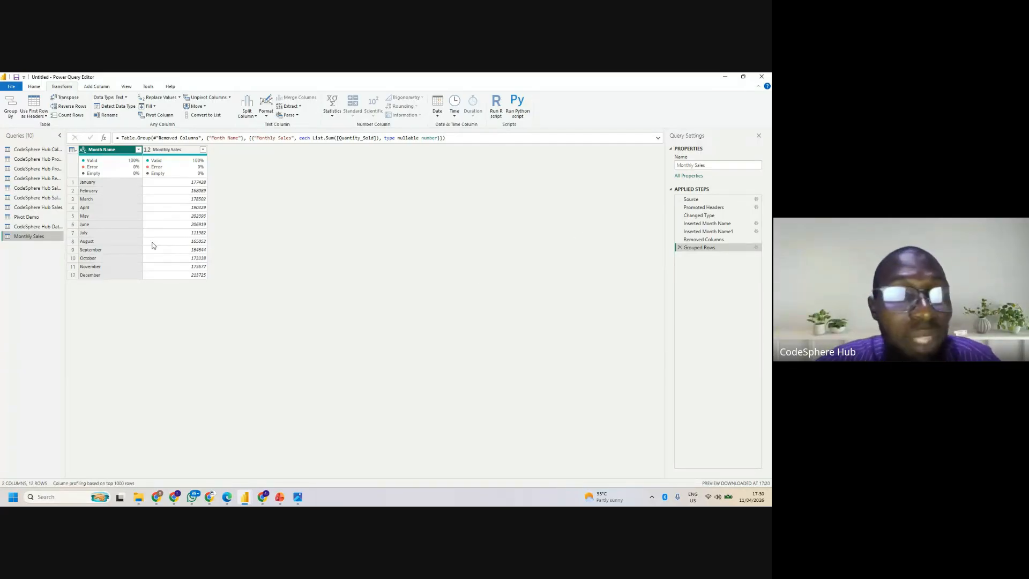
click(29, 208)
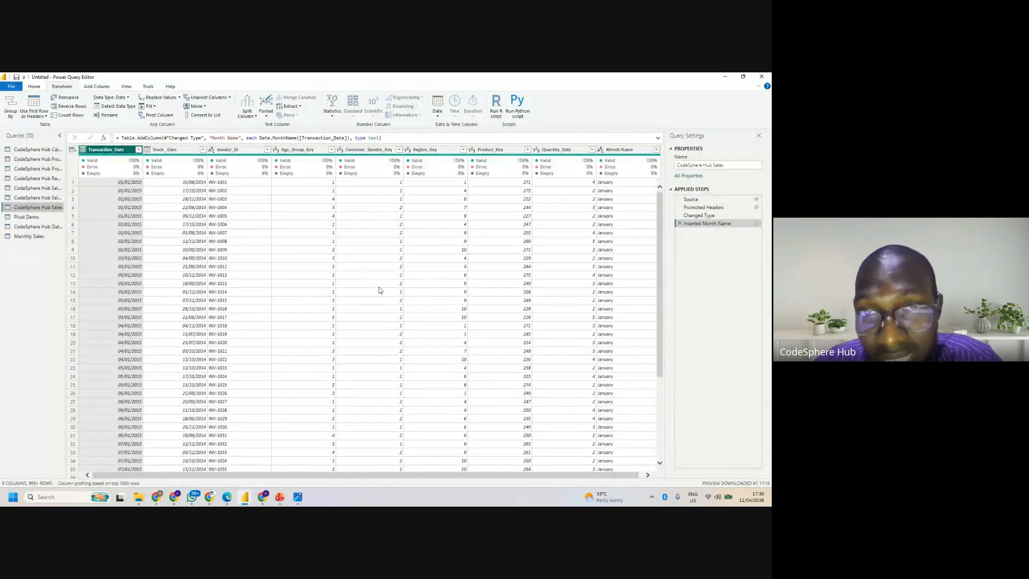
click(37, 239)
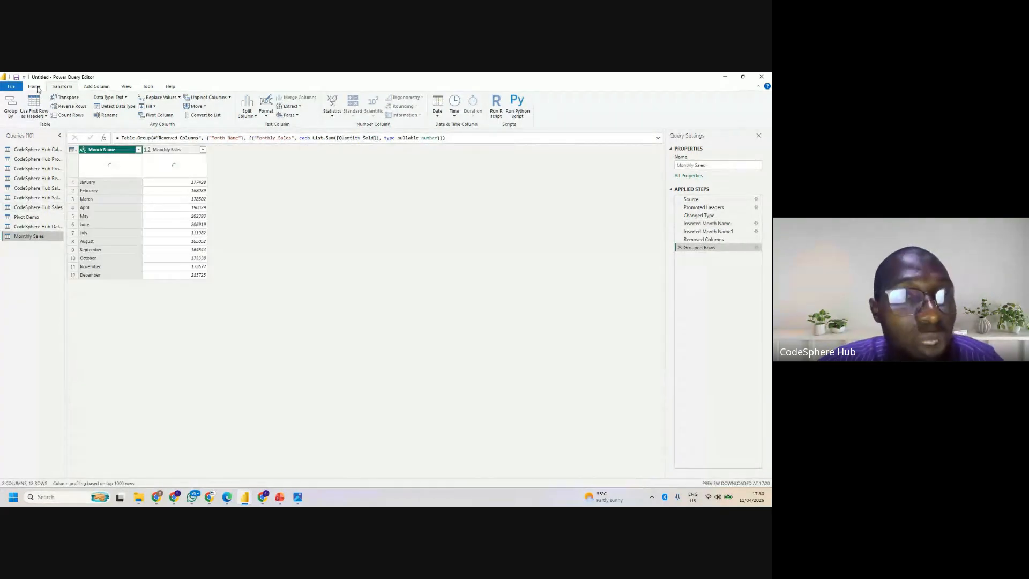
click(15, 88)
click(15, 88)
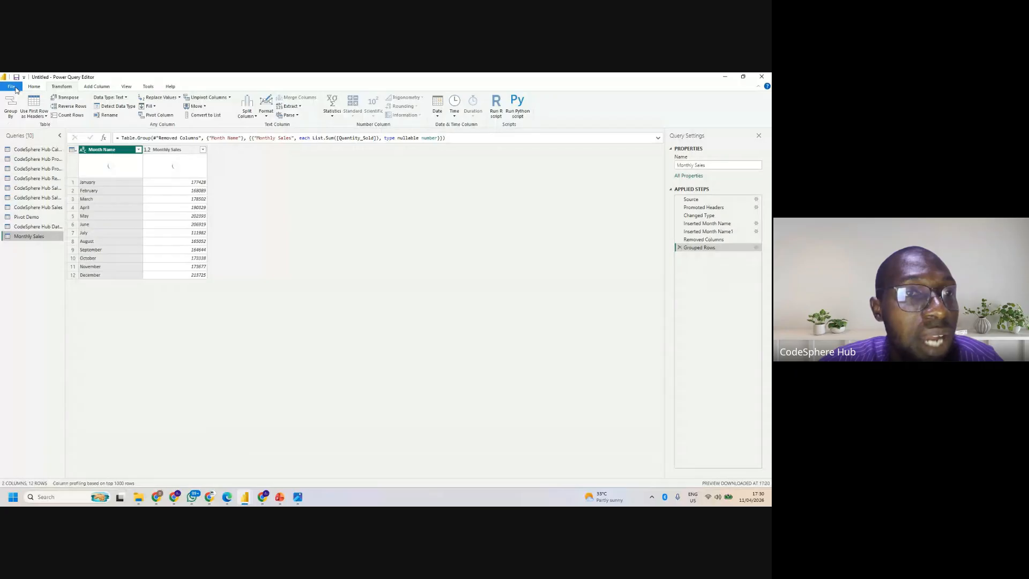
click(15, 88)
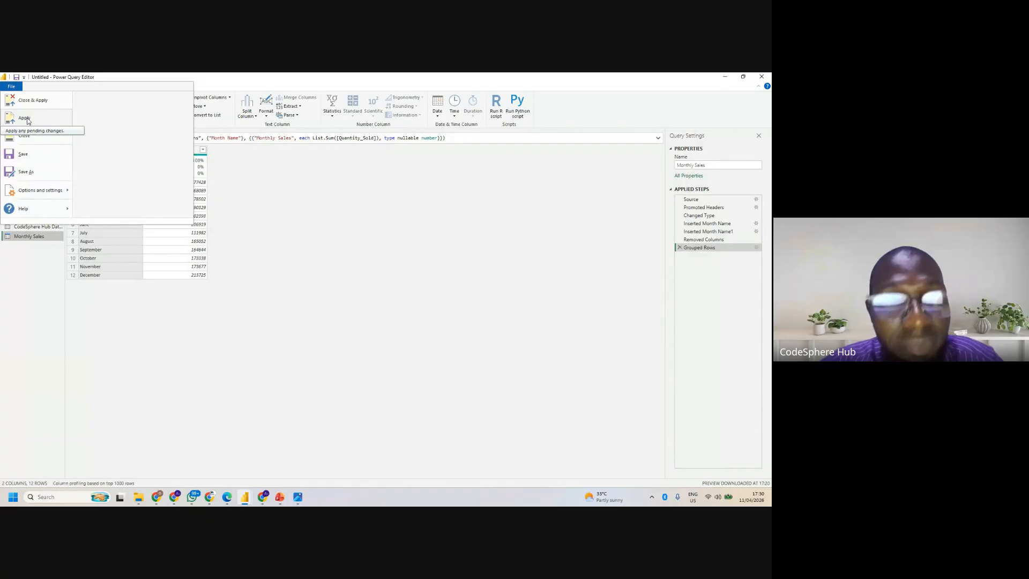
click(319, 325)
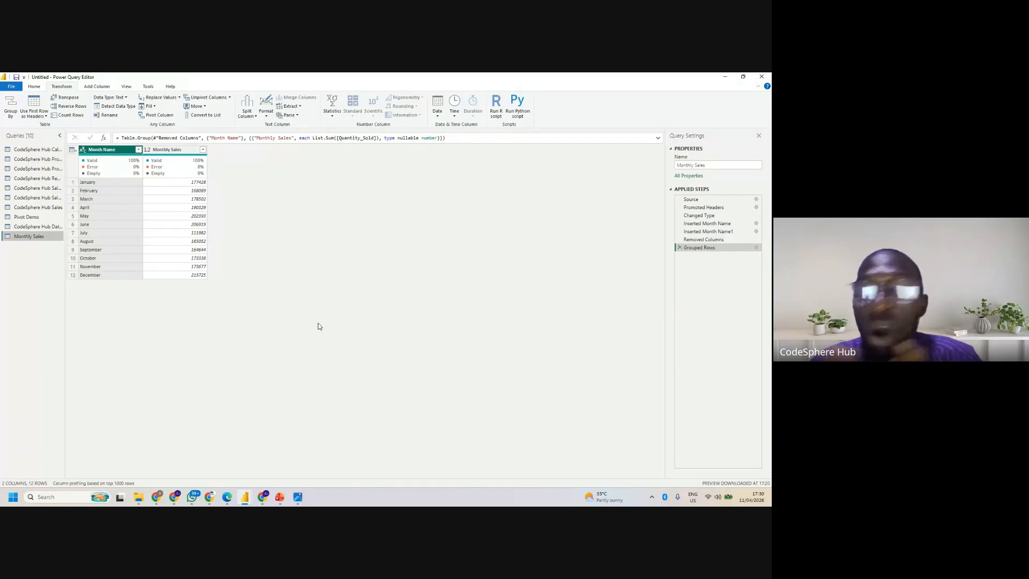
- Open the data source settings, review the CSV sources connected in the current file, and close the dialog
click(12, 86)
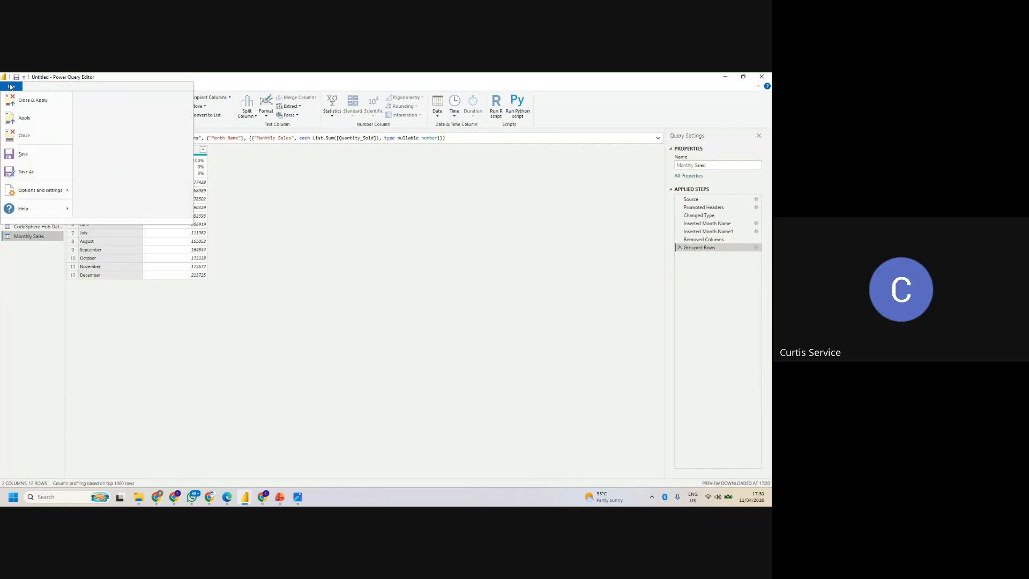
mouse_move(56, 190)
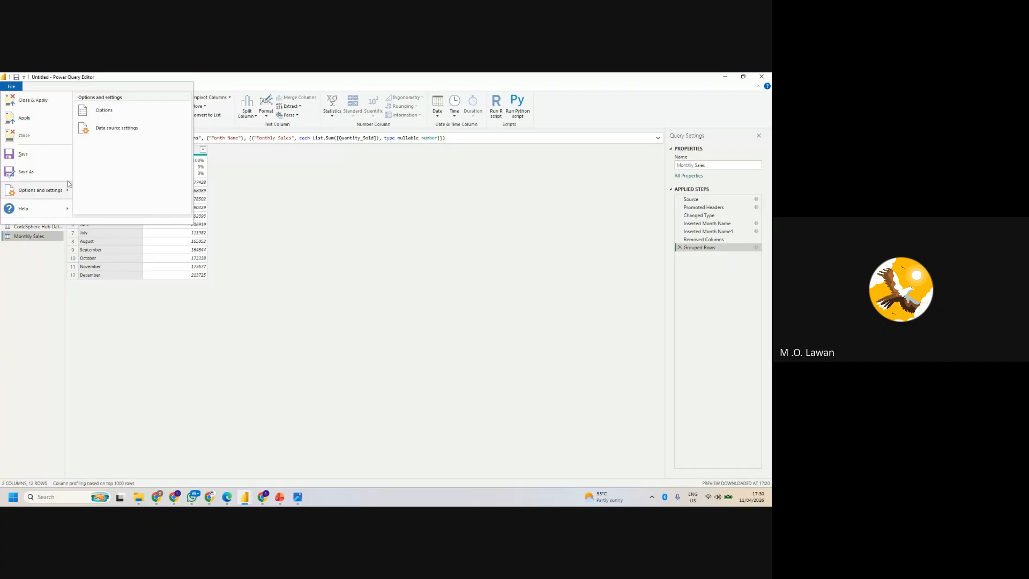
click(112, 128)
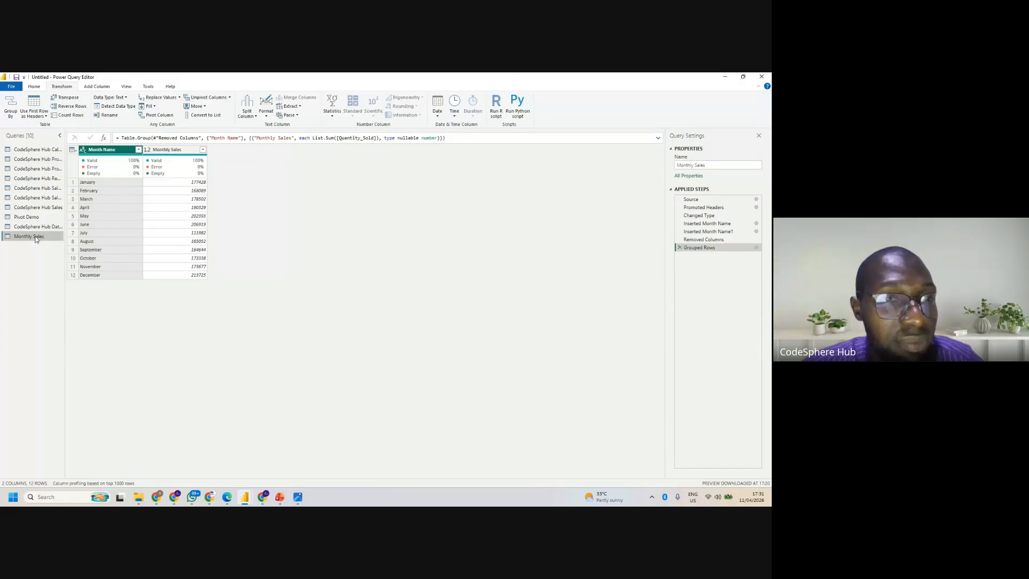
key(alt+Tab)
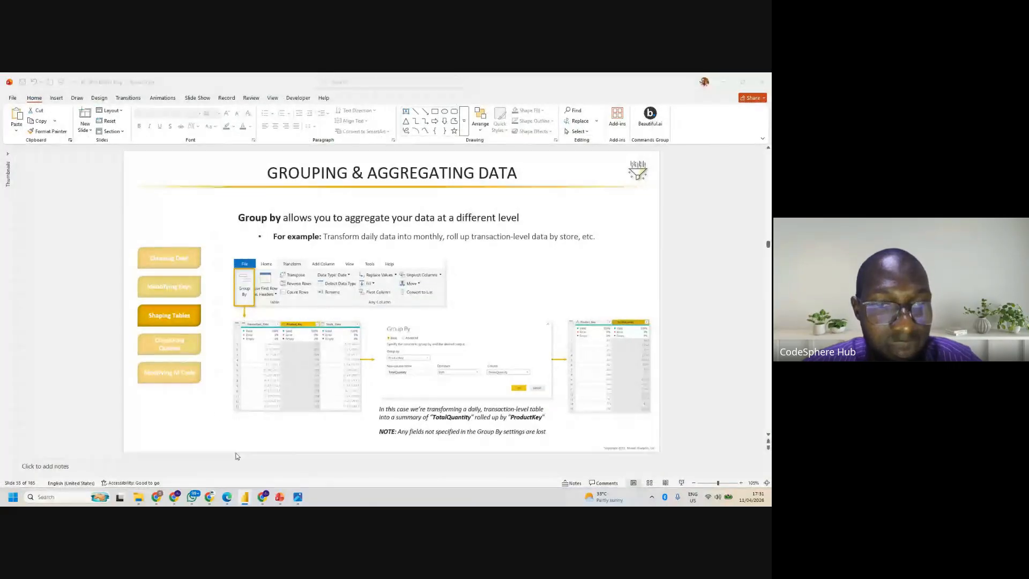
click(246, 497)
mouse_move(248, 501)
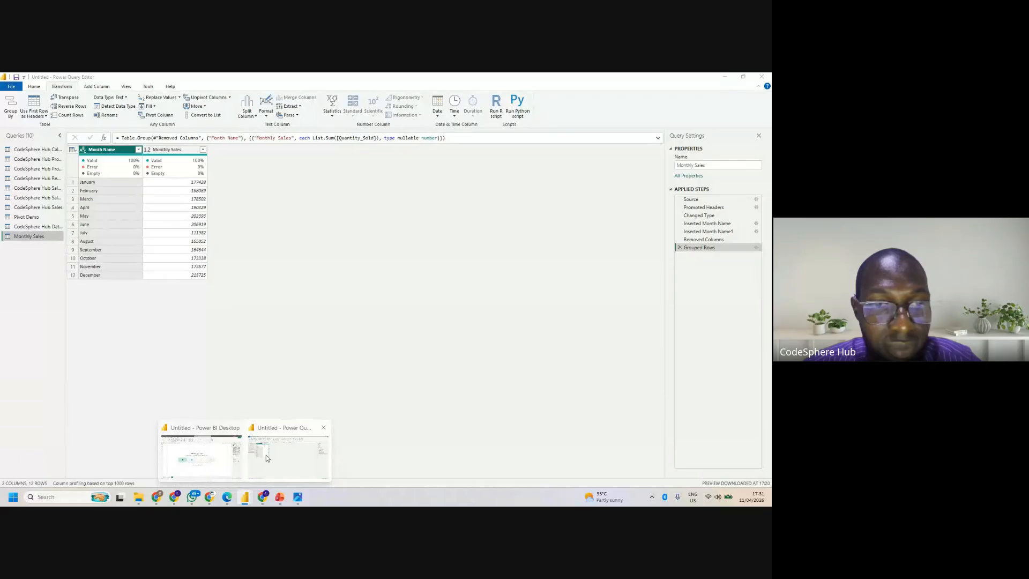
click(266, 455)
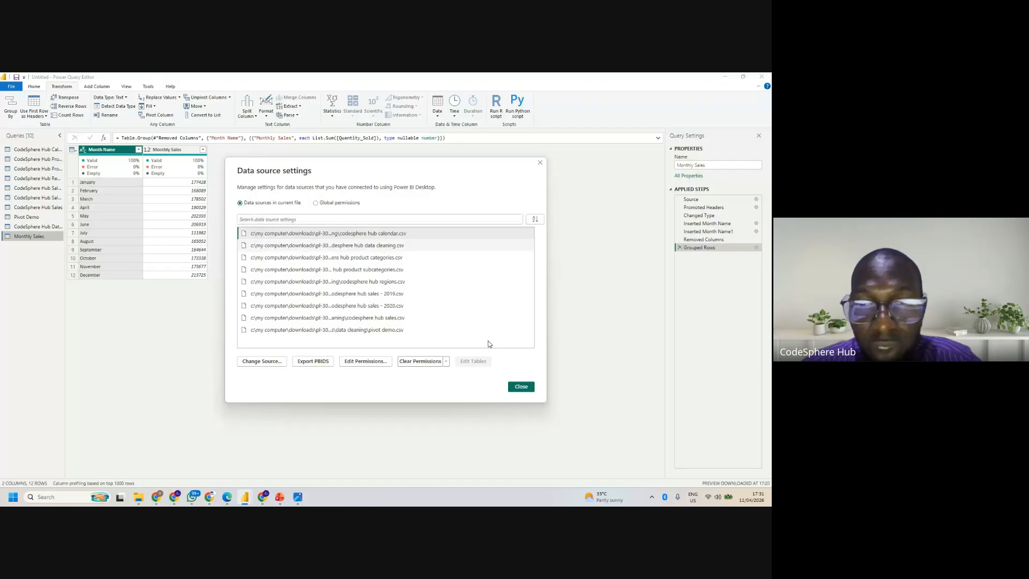
click(521, 386)
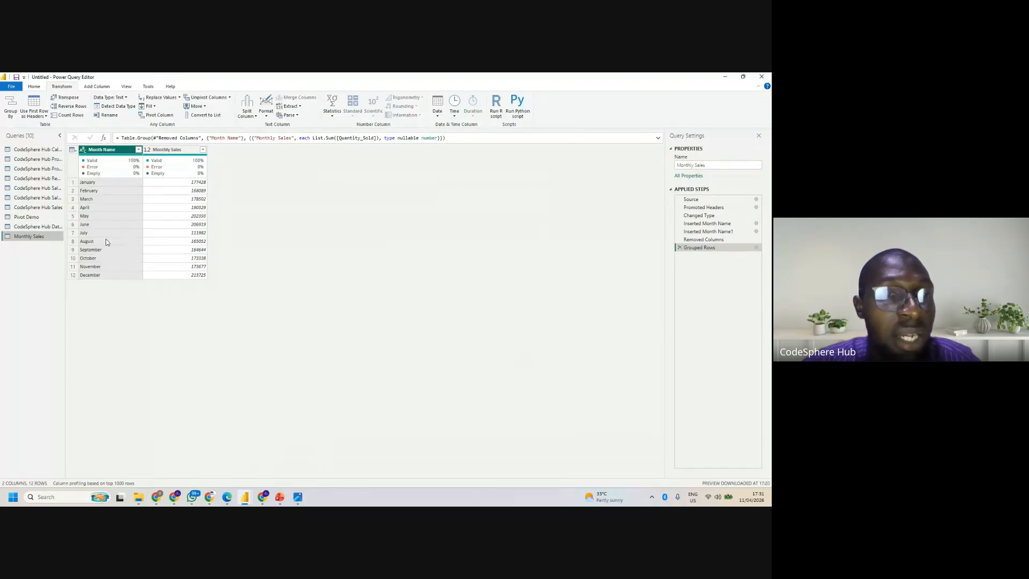
- Apply the pending query changes without closing the editor, let all queries load, and dismiss the load dialog
click(18, 88)
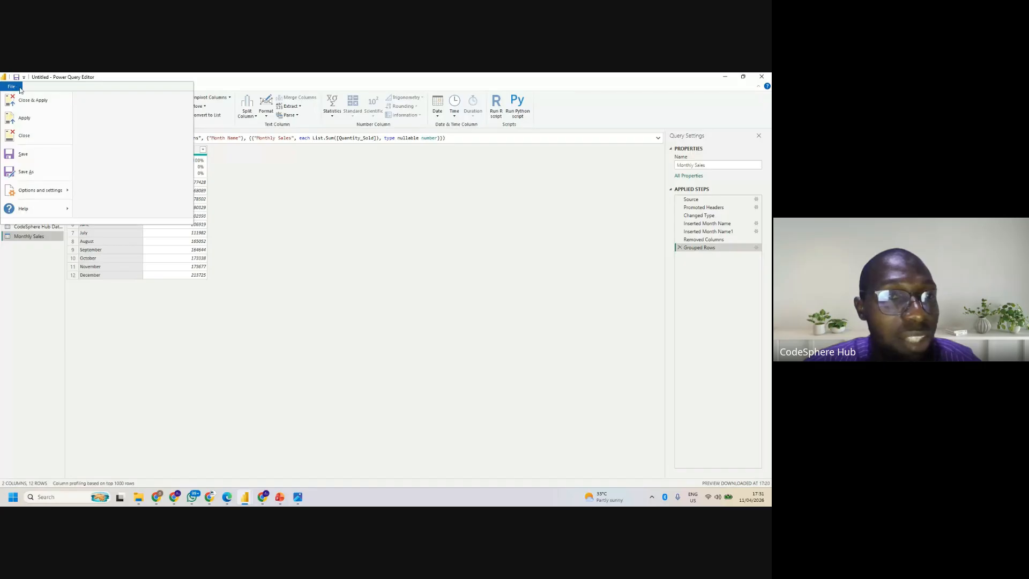
click(34, 117)
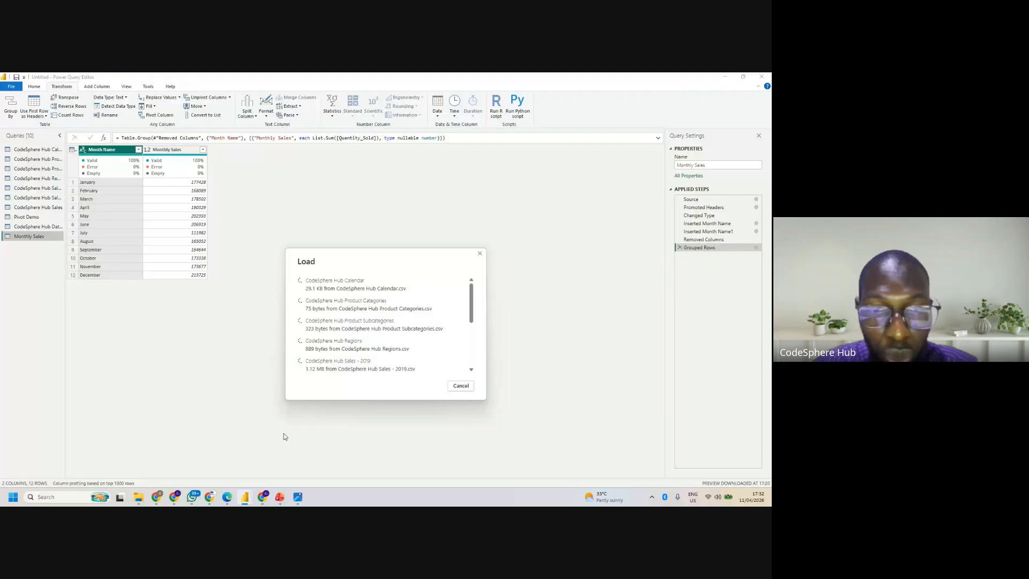
mouse_move(243, 498)
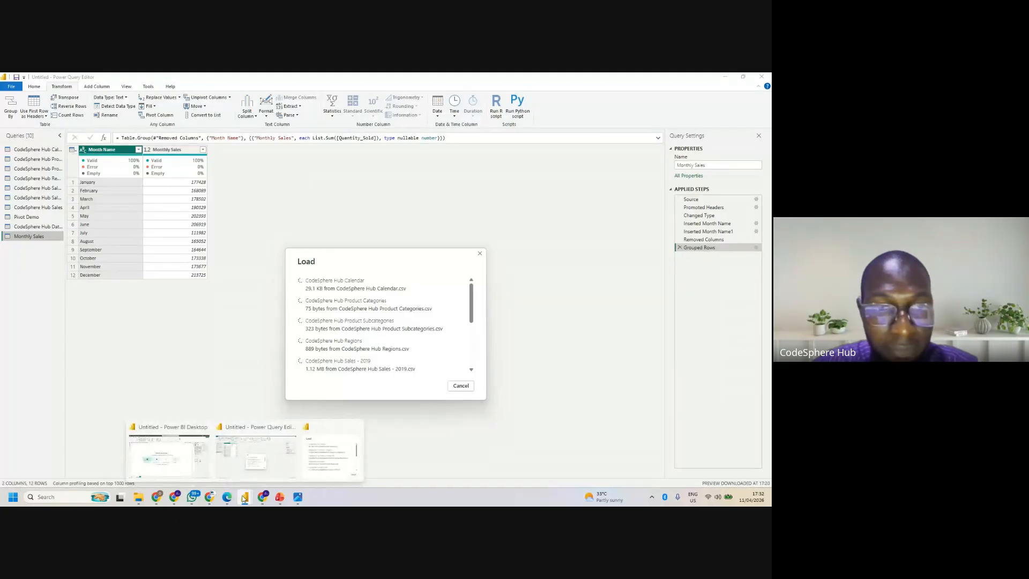
click(200, 465)
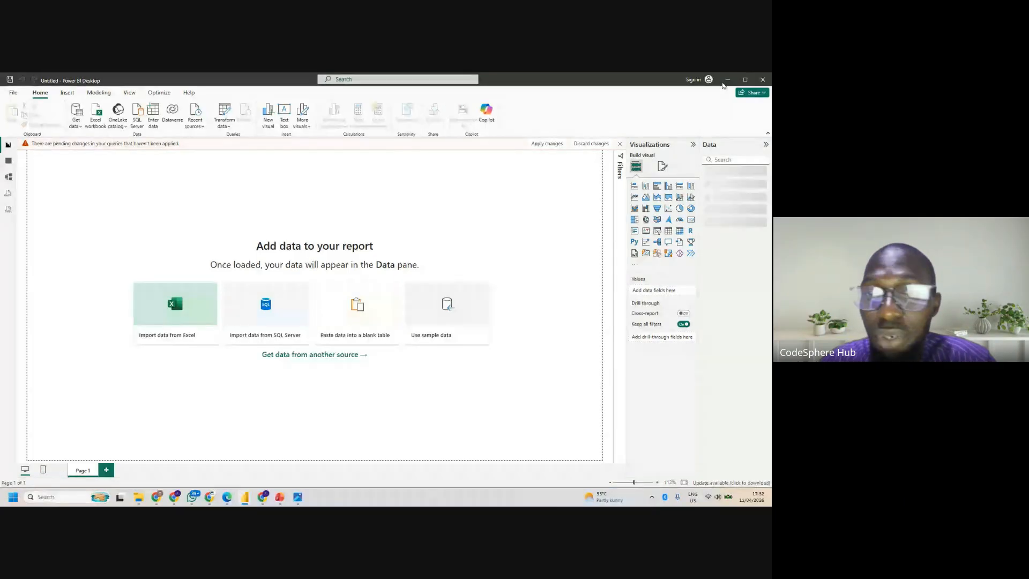
click(581, 145)
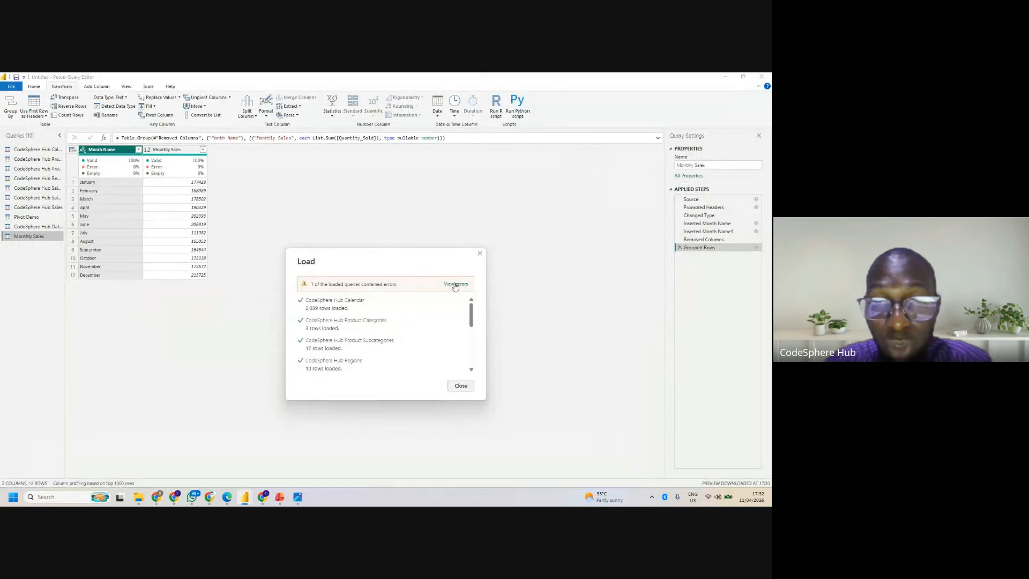
click(461, 385)
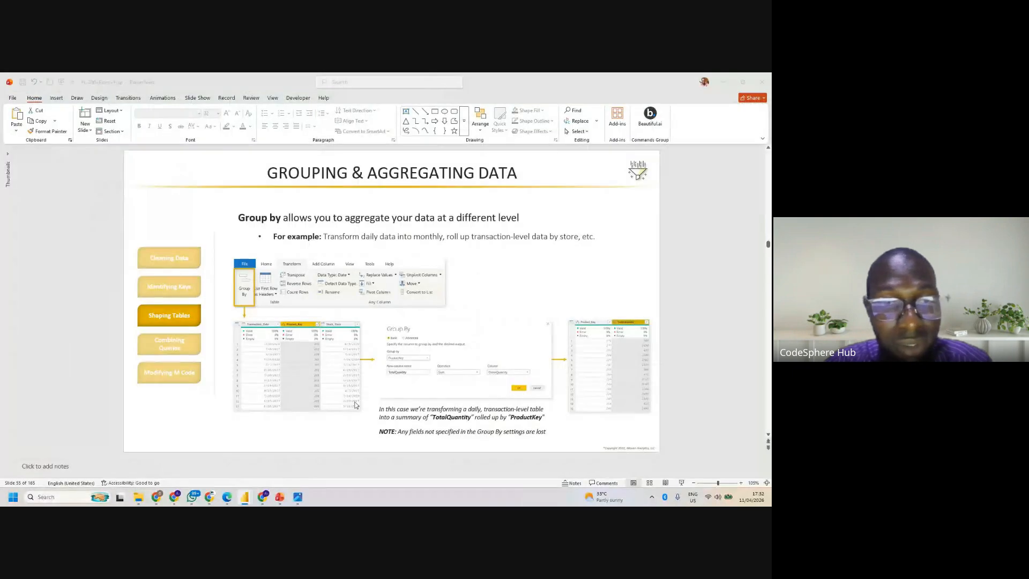
- Switch to the Power BI Desktop report and create a table visual from the Monthly Sales table's Monthly Sales and Month Name fields
mouse_move(245, 496)
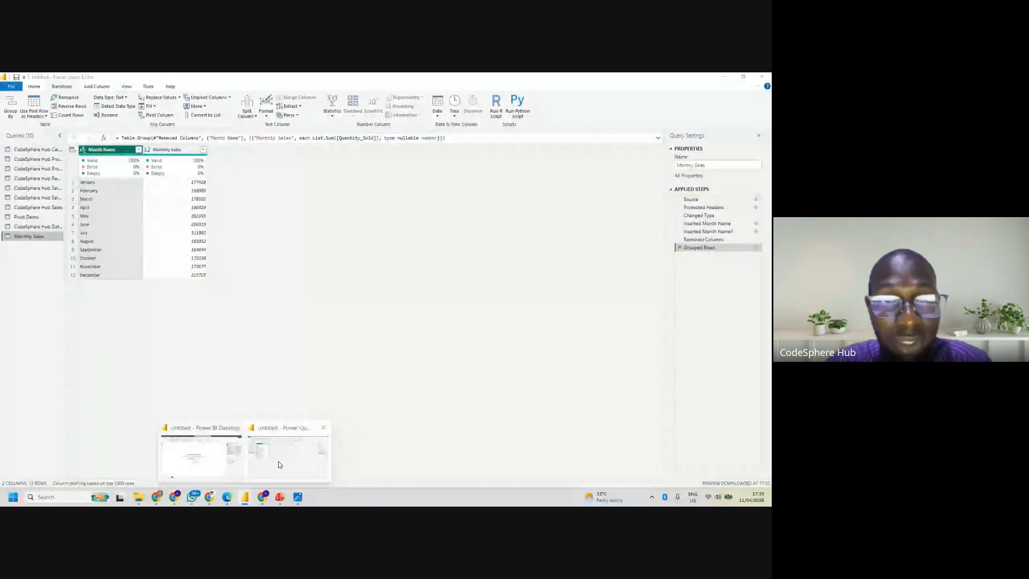
click(279, 461)
mouse_move(246, 498)
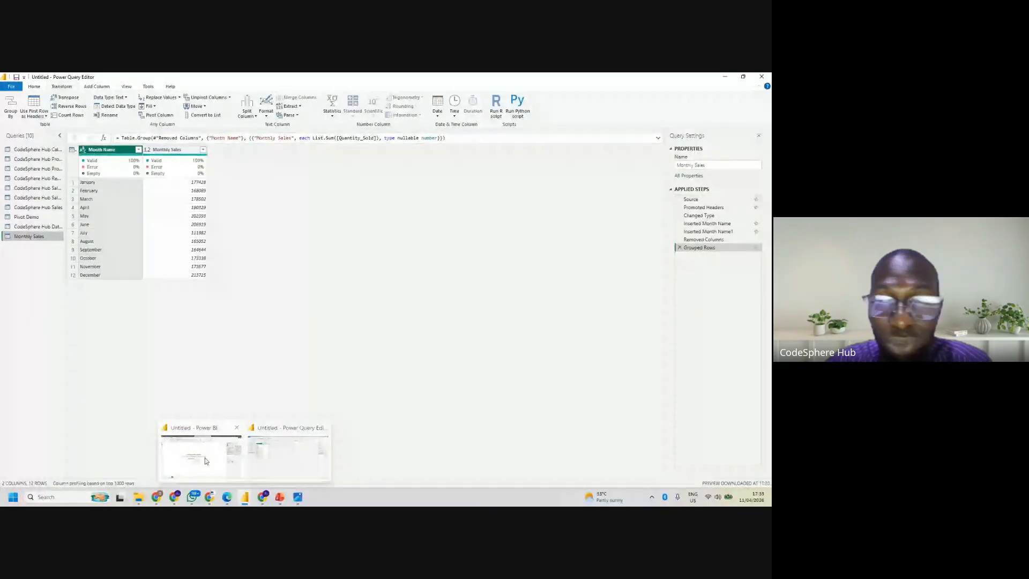
click(201, 453)
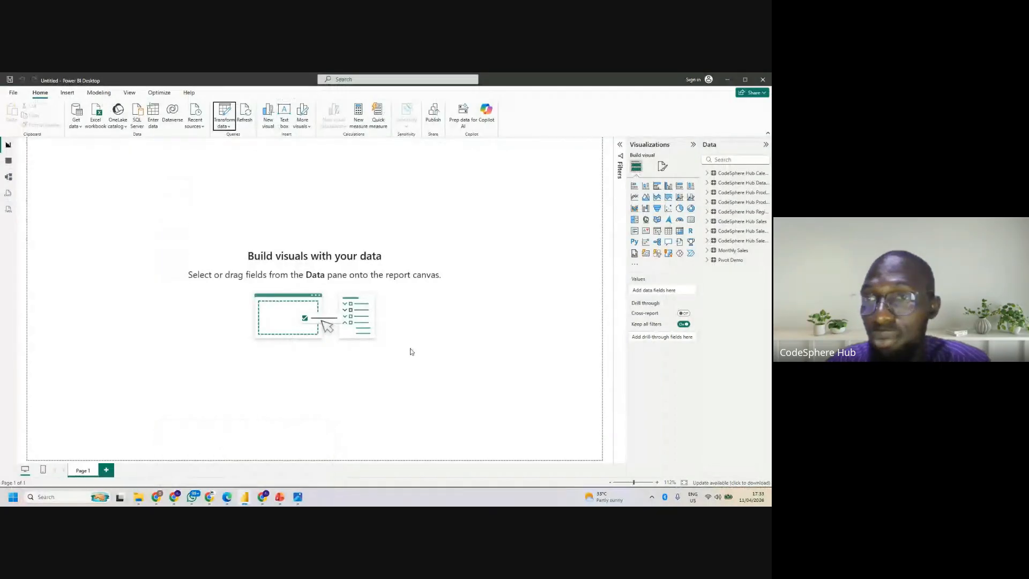
click(708, 251)
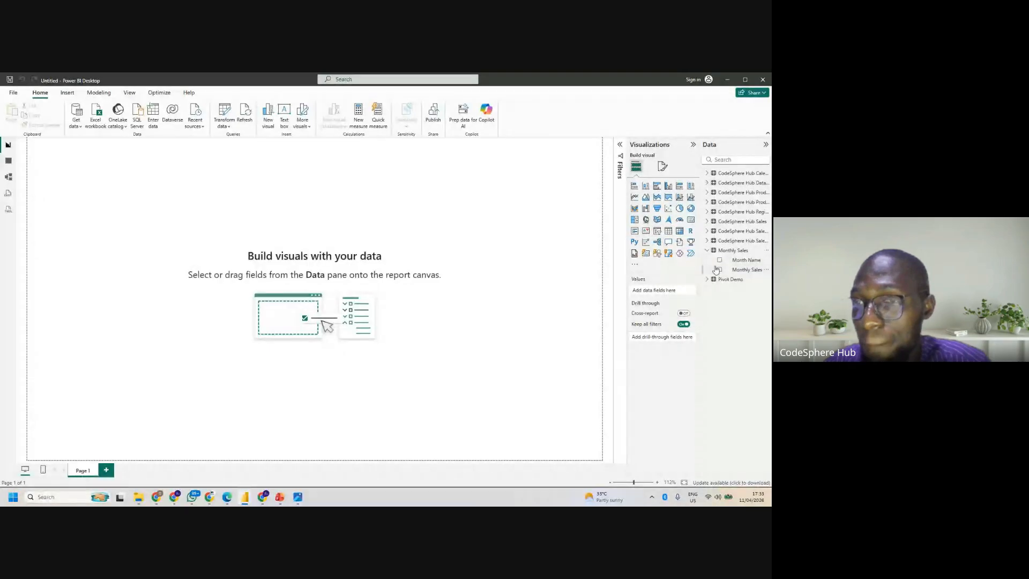
click(720, 263)
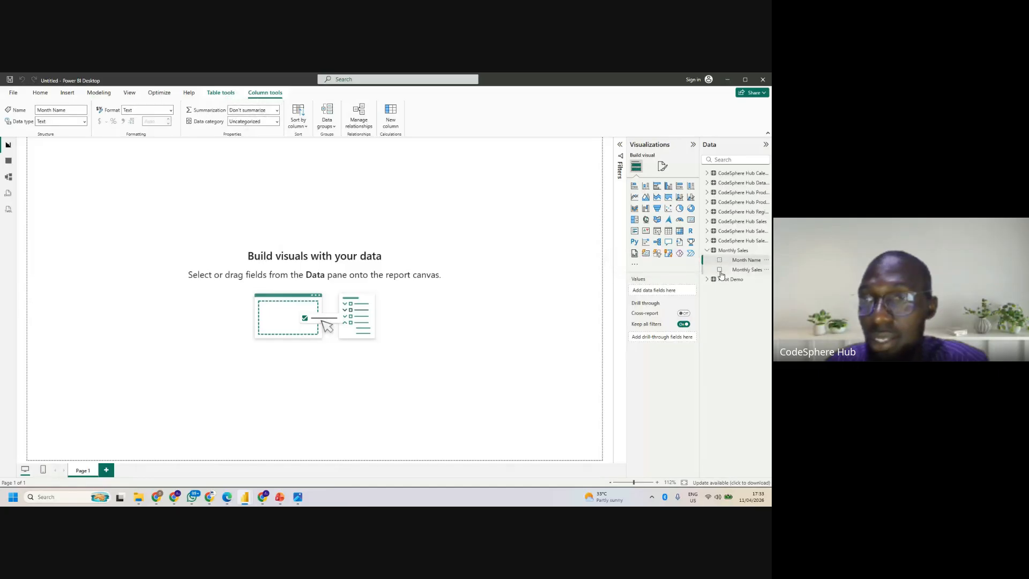
click(720, 270)
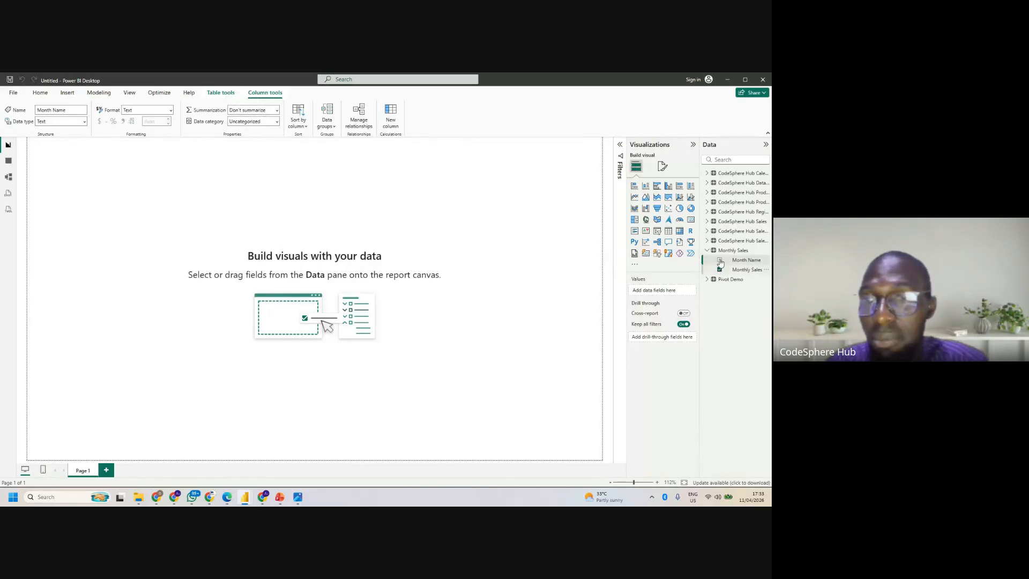
click(719, 260)
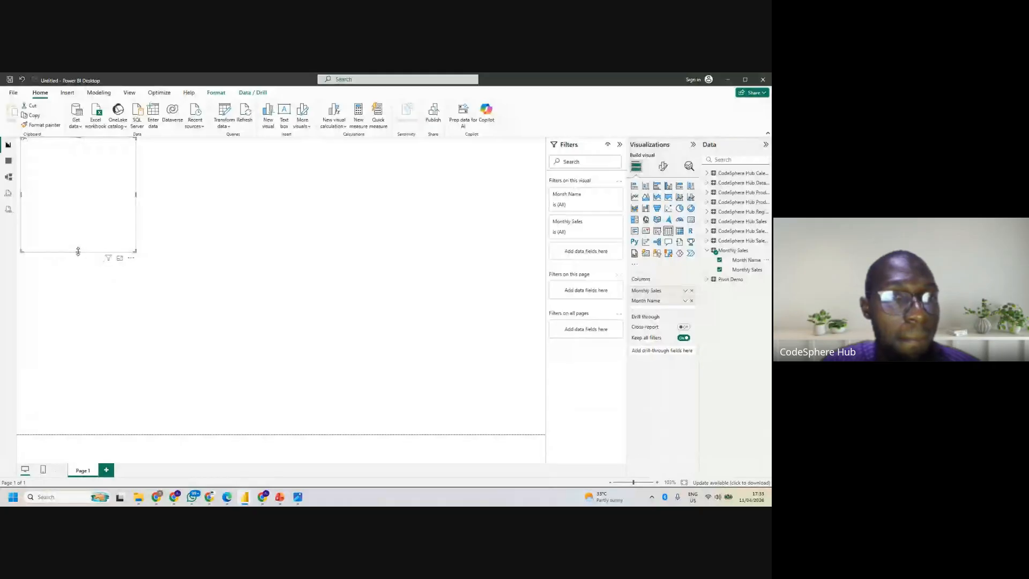
- Enlarge the Monthly Sales table visual and try it as a line chart and as a stacked bar chart
drag(78, 254, 78, 270)
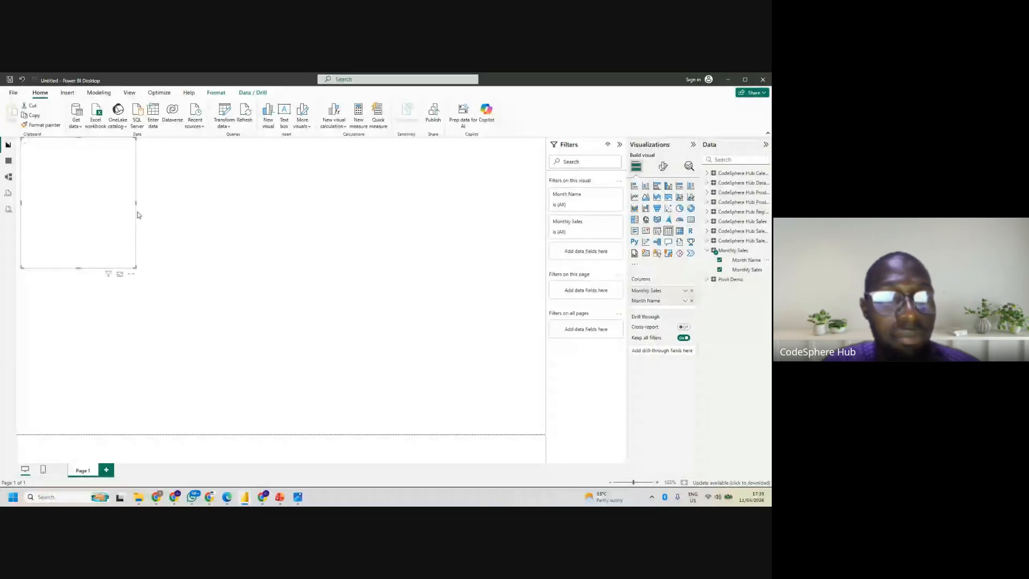
drag(137, 211, 183, 203)
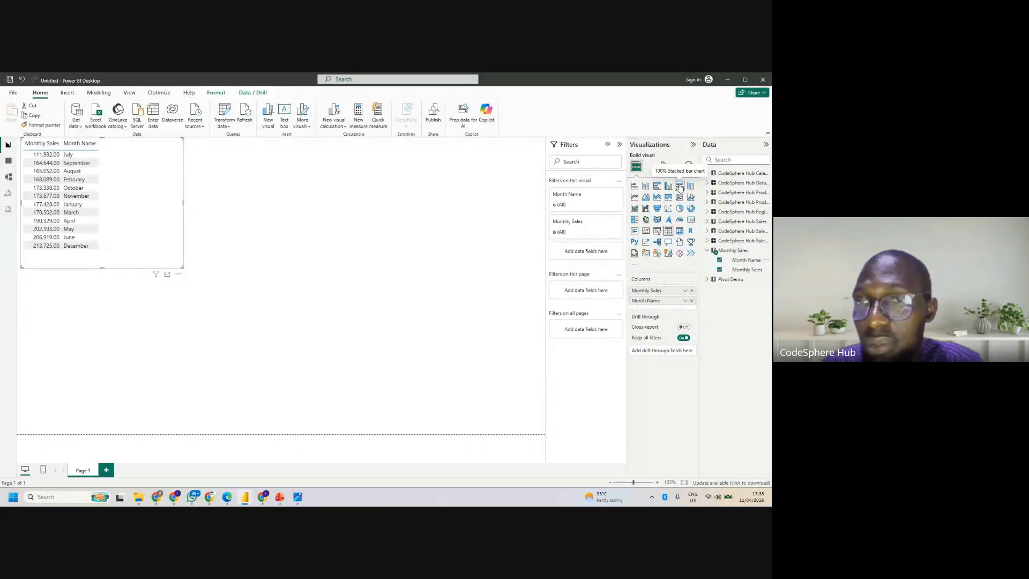
click(637, 198)
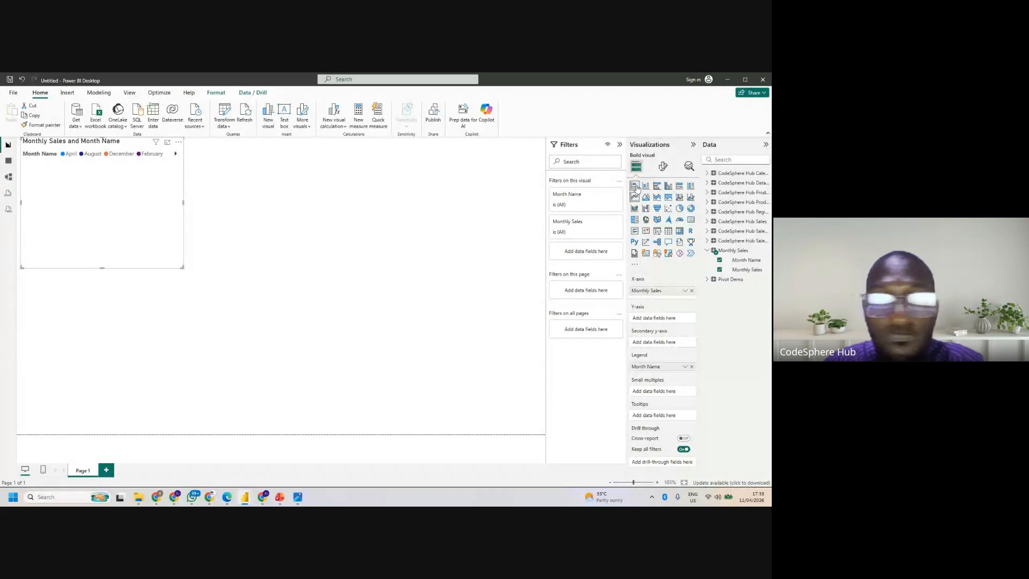
click(635, 185)
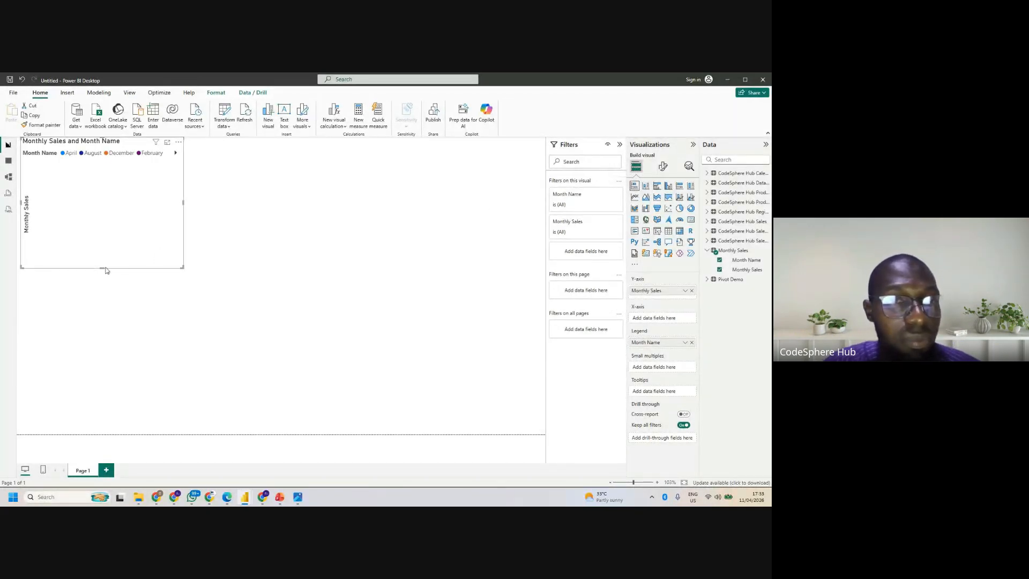
drag(101, 292, 102, 289)
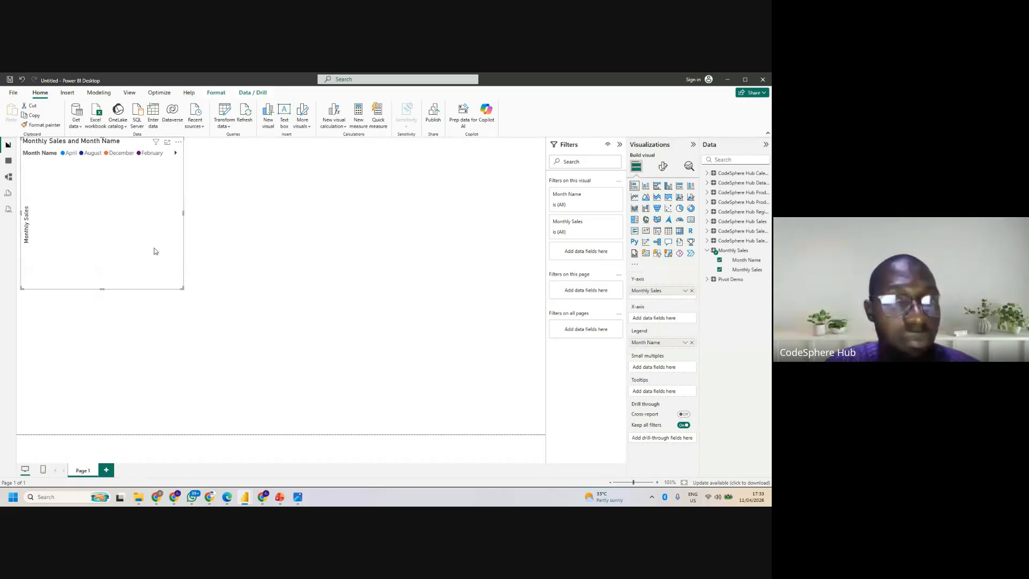
- Clear the report page by deleting the empty table visual and the Monthly Sales stacked bar chart
click(185, 216)
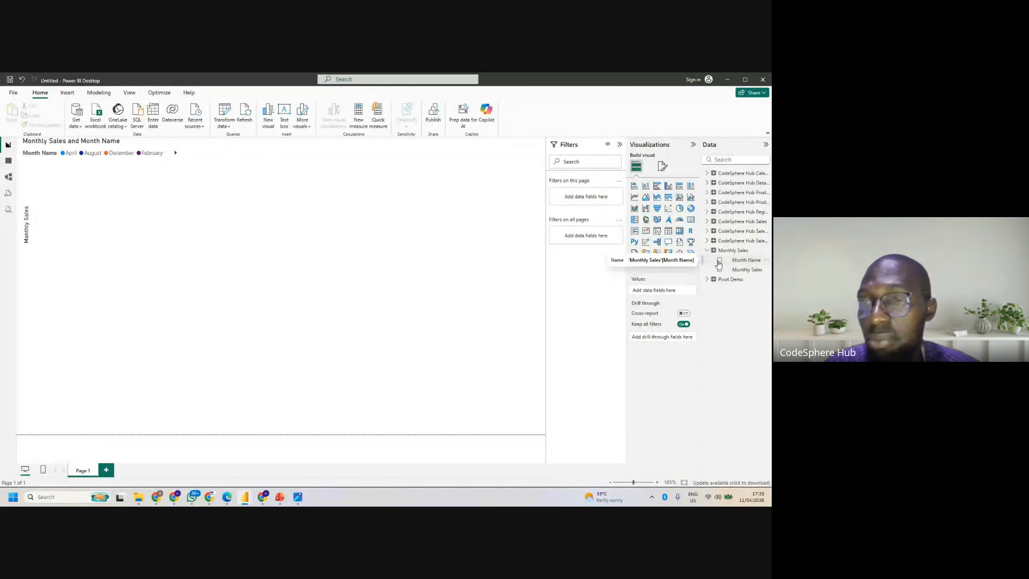
click(719, 261)
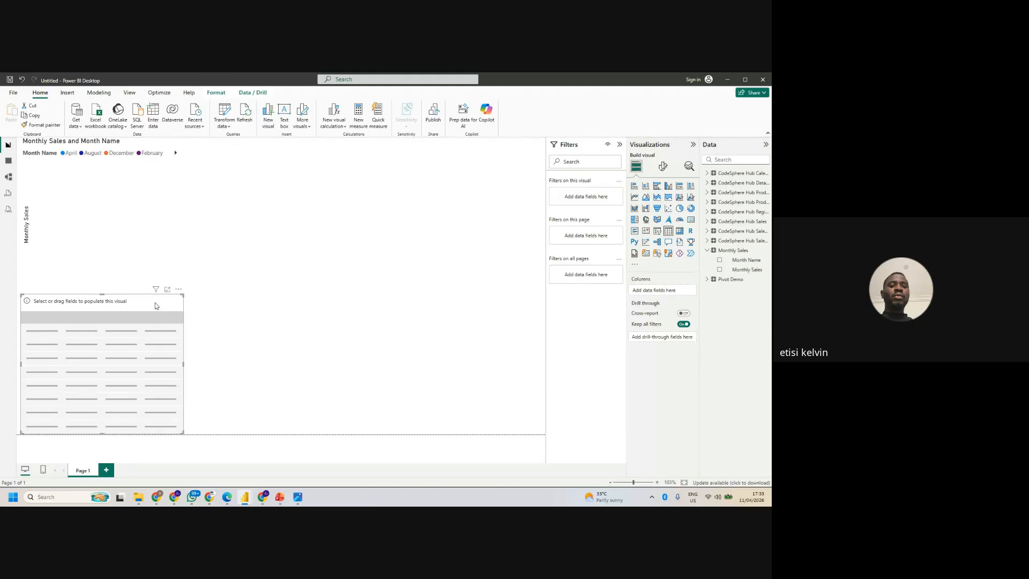
key(Delete)
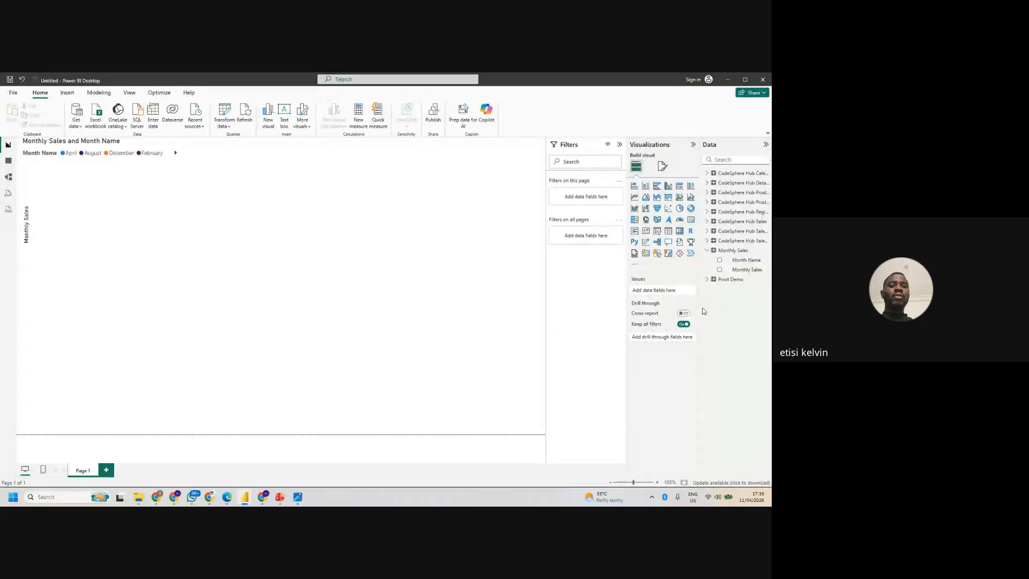
click(158, 181)
key(Delete)
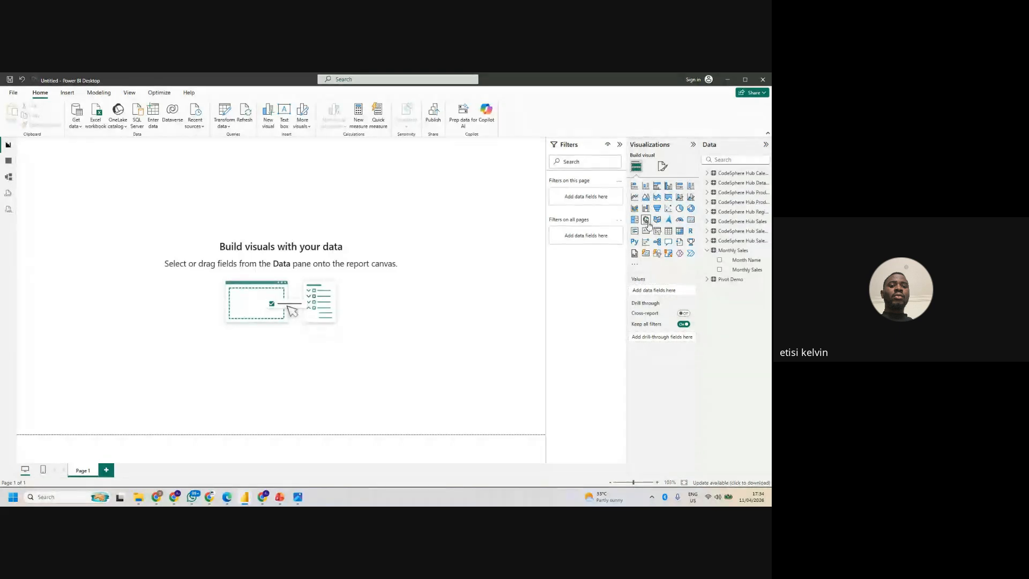
- Create a stacked bar chart with Month Name on the Y-axis and the count of Monthly Sales on the X-axis, and widen it
click(635, 187)
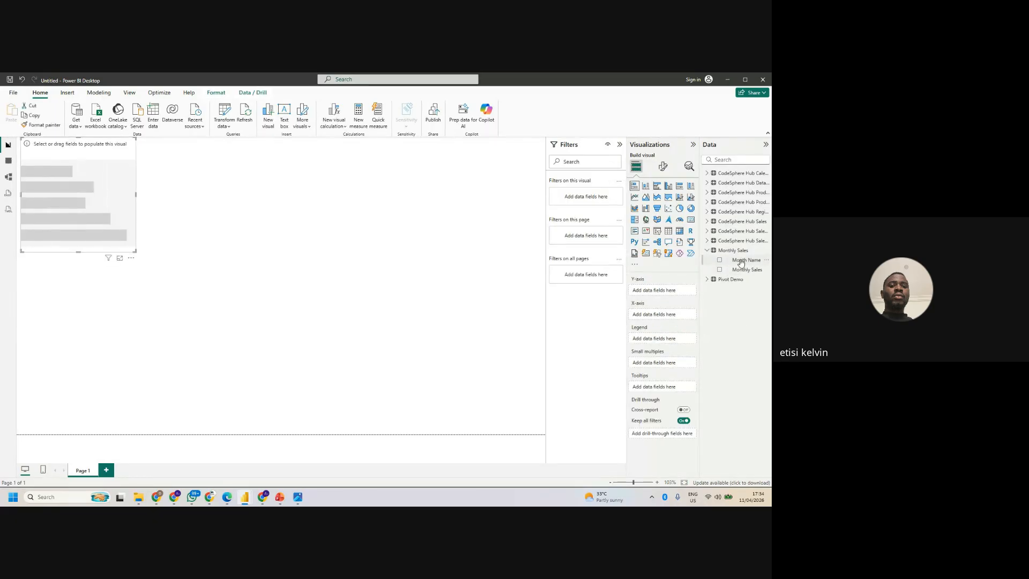
mouse_move(733, 268)
mouse_down()
mouse_move(651, 317)
mouse_move(690, 320)
mouse_move(738, 274)
mouse_up()
click(720, 269)
drag(743, 261, 659, 295)
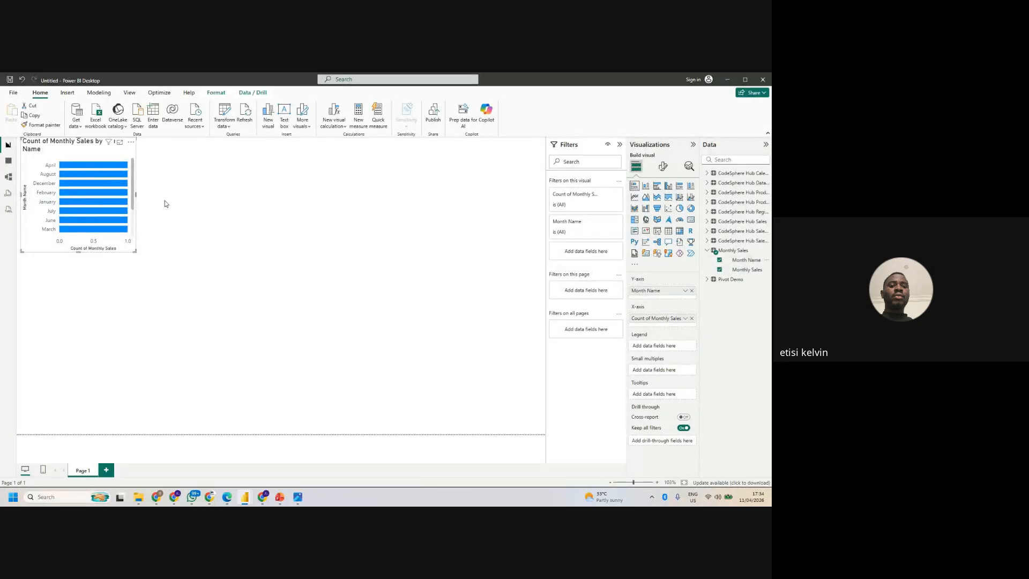
drag(136, 194, 258, 202)
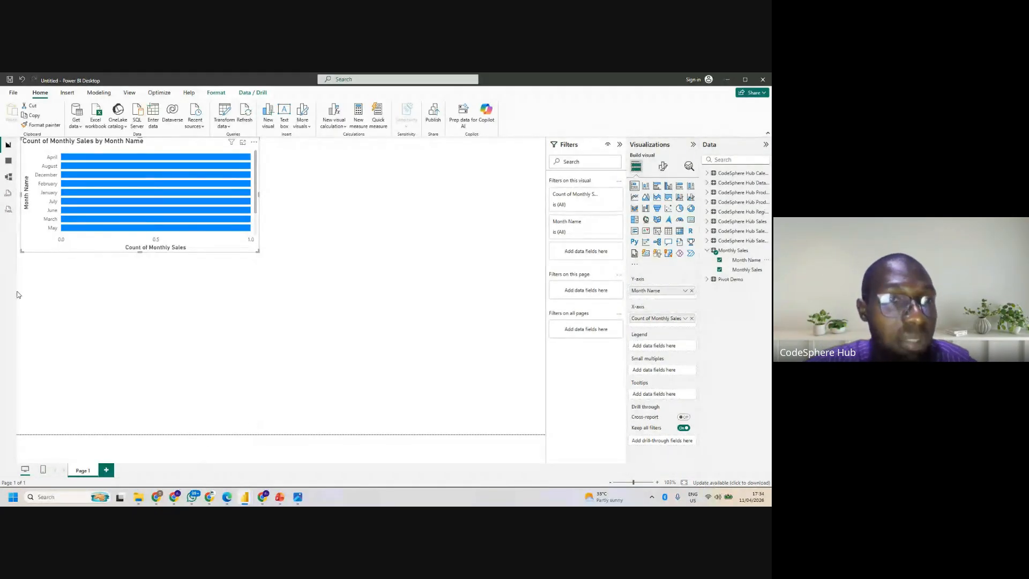
- Switch to the model view, collapse the Properties and Data panes, and hide the ProductSubcategoryKey field
click(11, 178)
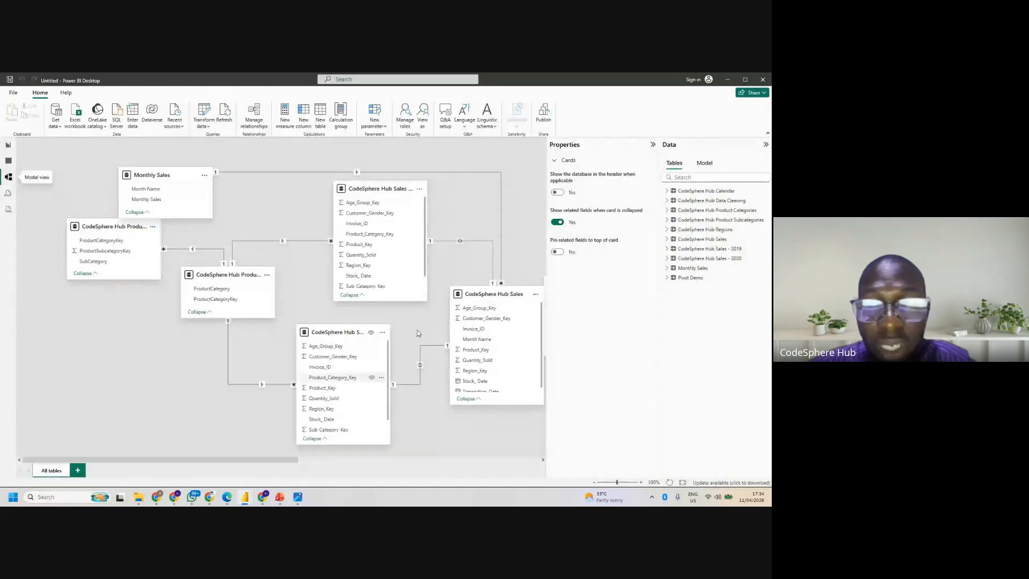
click(654, 145)
click(766, 144)
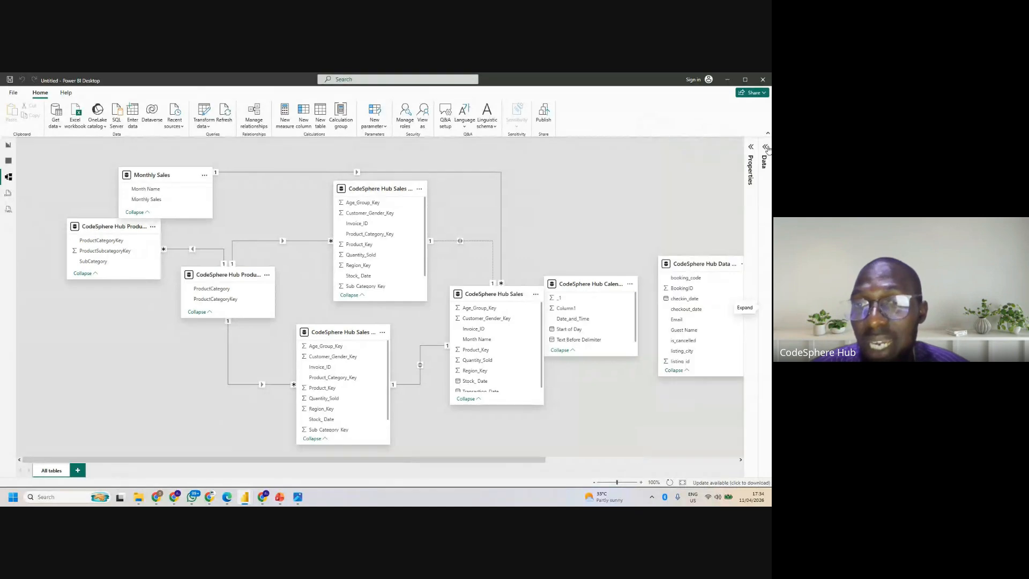
click(149, 252)
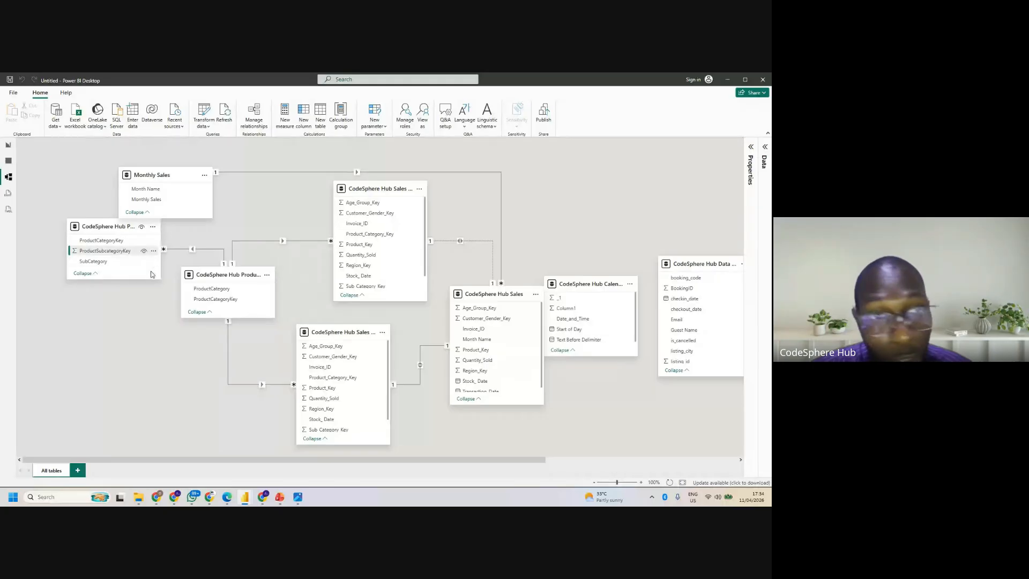
drag(140, 303, 138, 309)
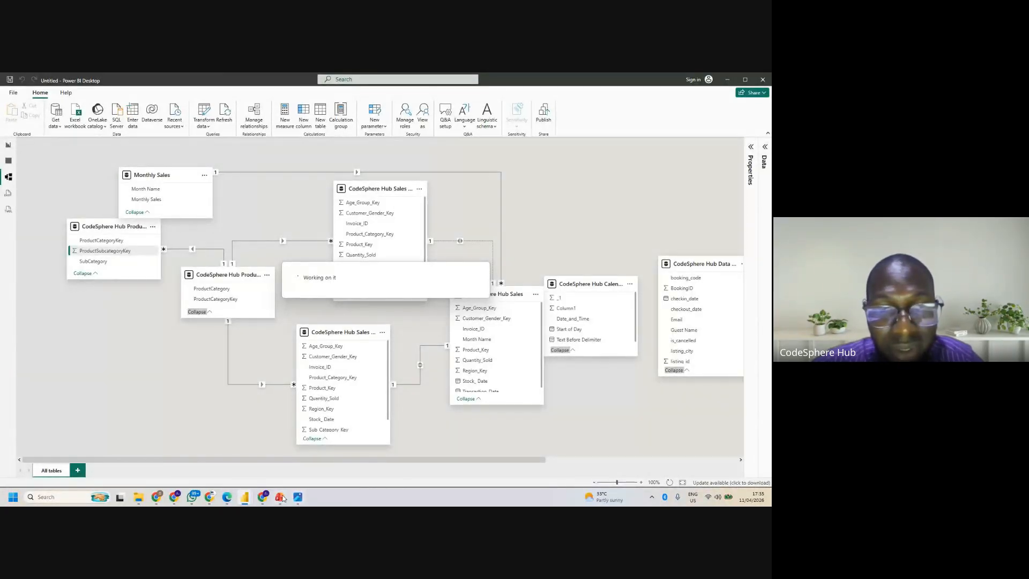
mouse_move(246, 499)
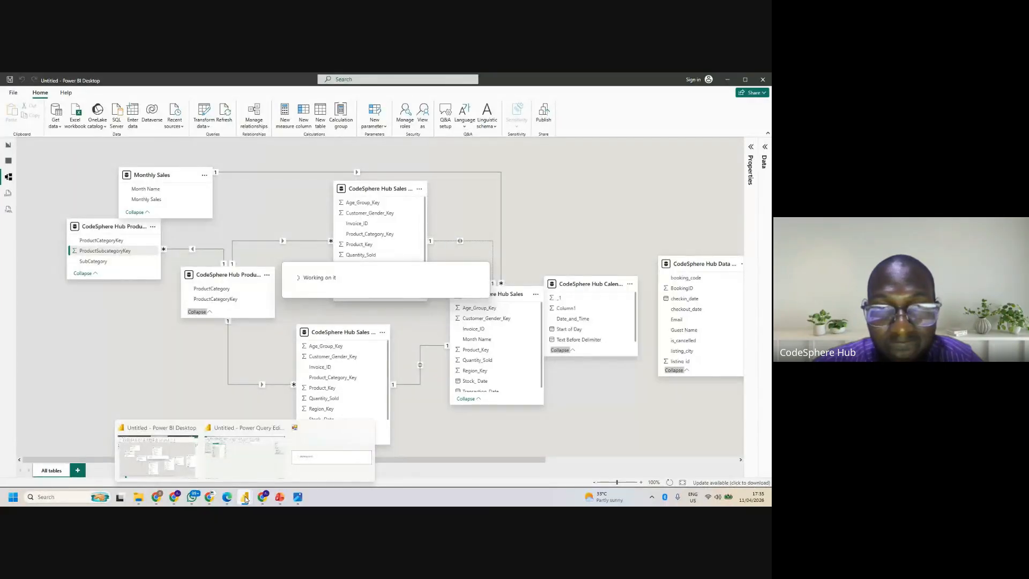
click(13, 95)
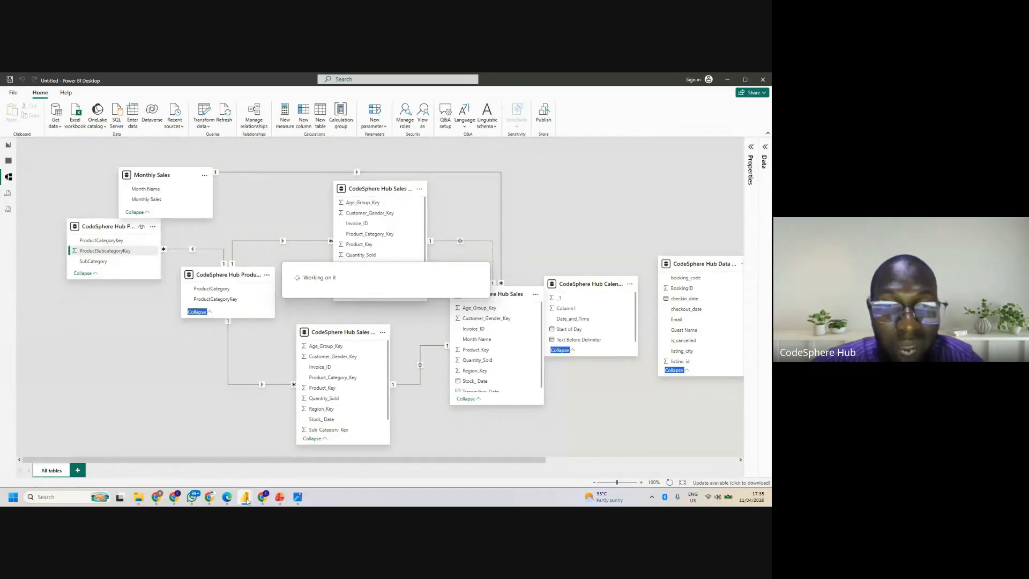
click(251, 448)
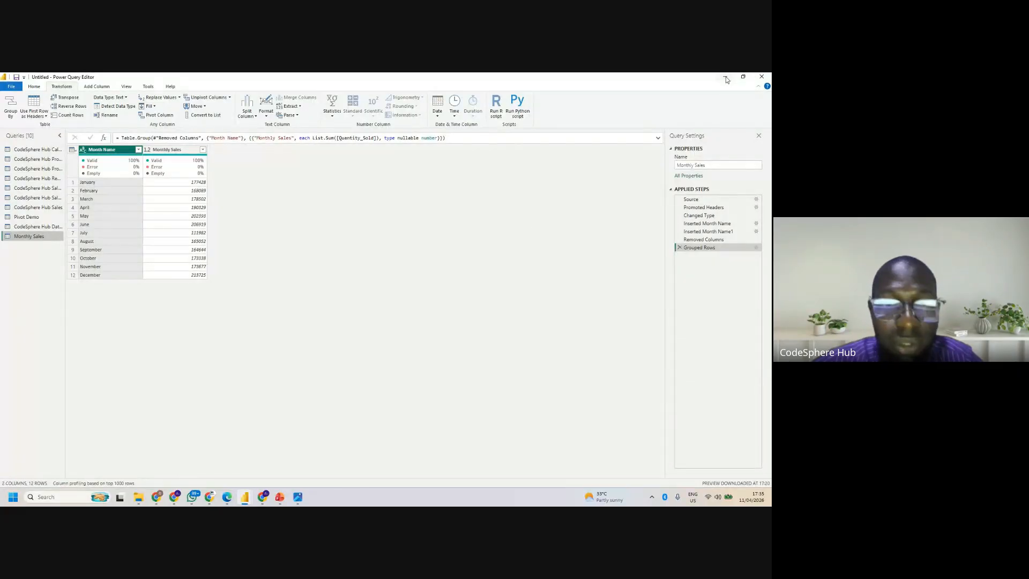
mouse_move(244, 497)
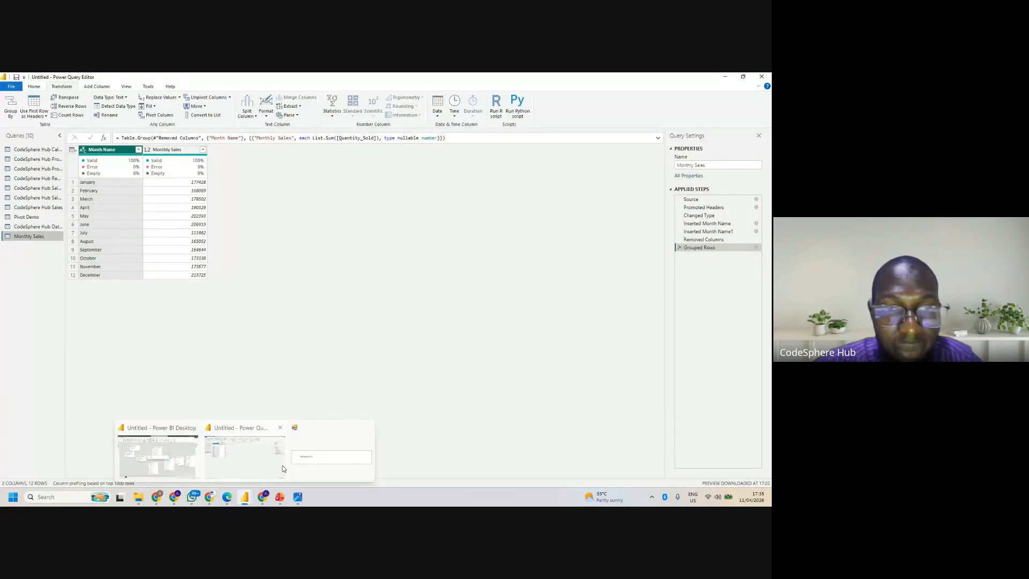
click(222, 458)
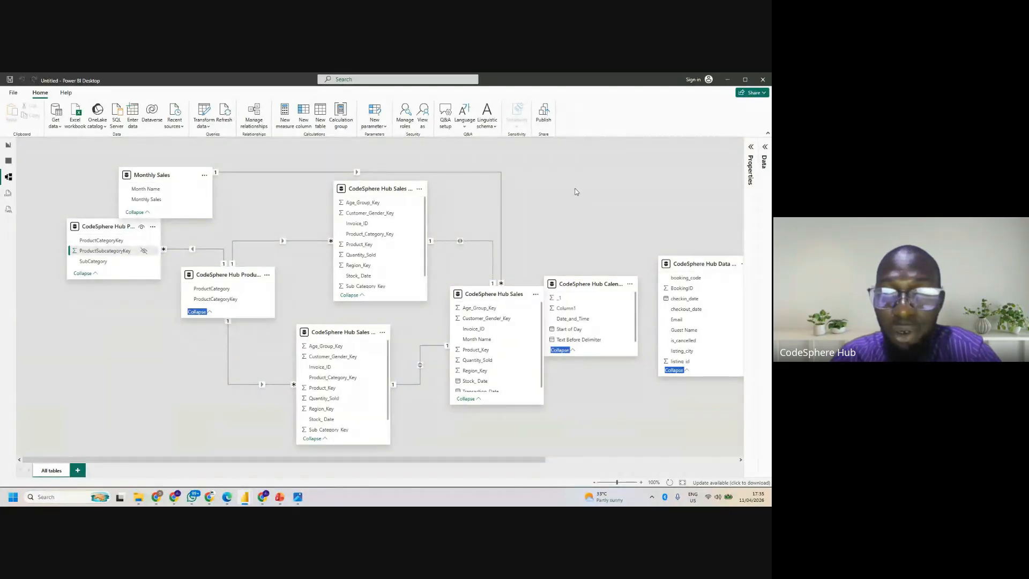
click(599, 179)
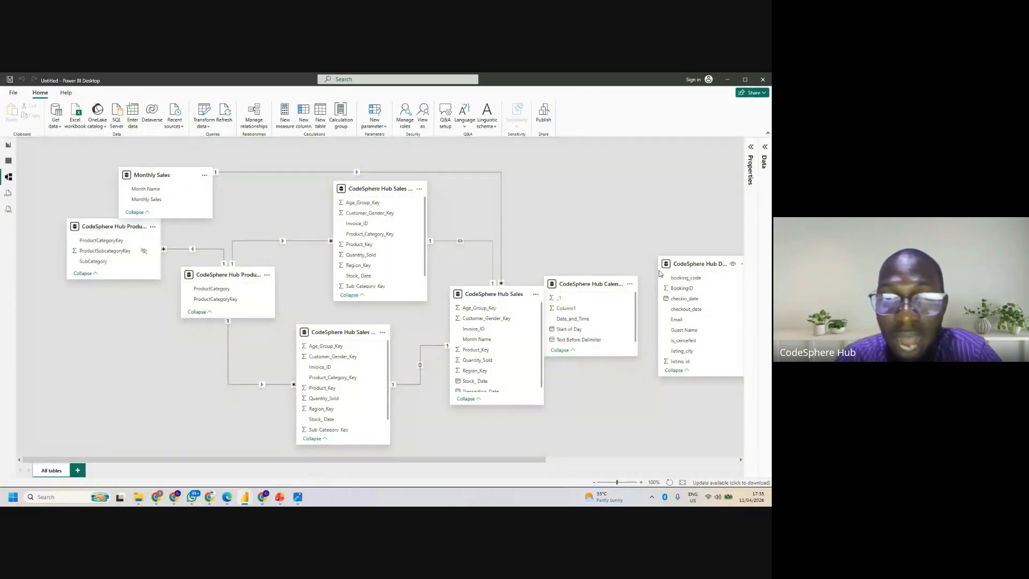
- Move the Monthly Sales table in the model diagram to the empty area below the product tables
mouse_move(181, 175)
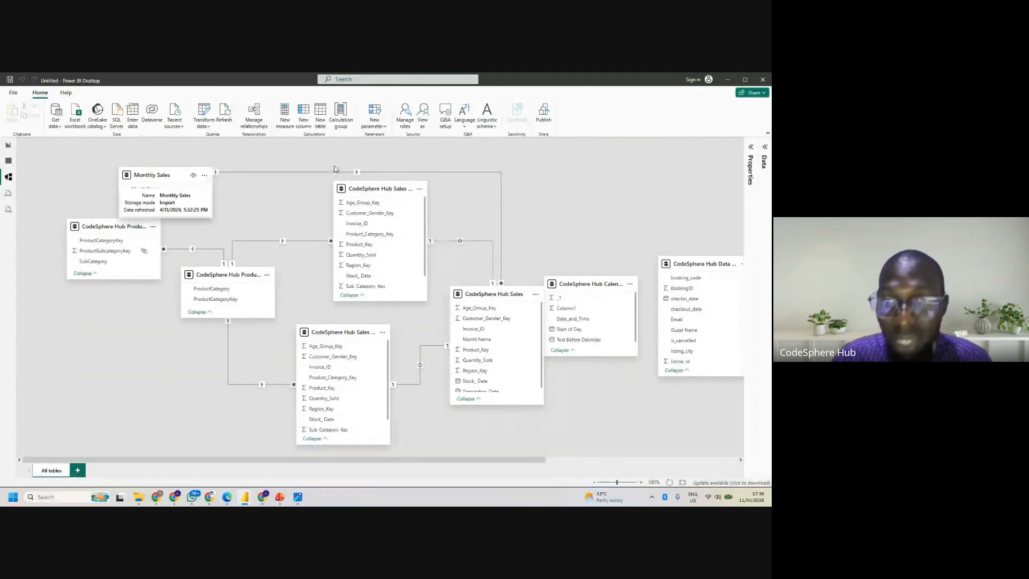
drag(174, 177, 586, 177)
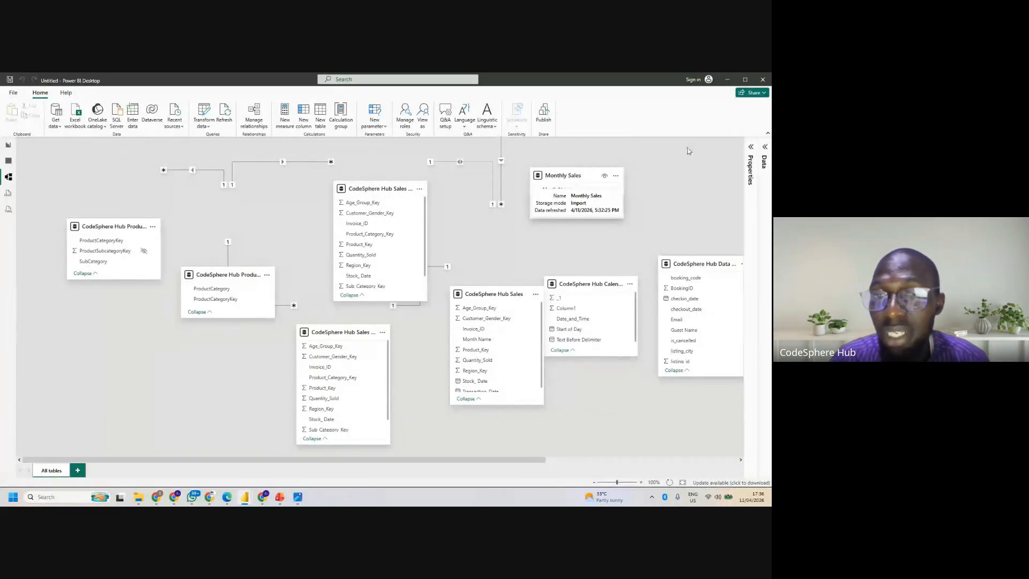
drag(577, 175, 123, 371)
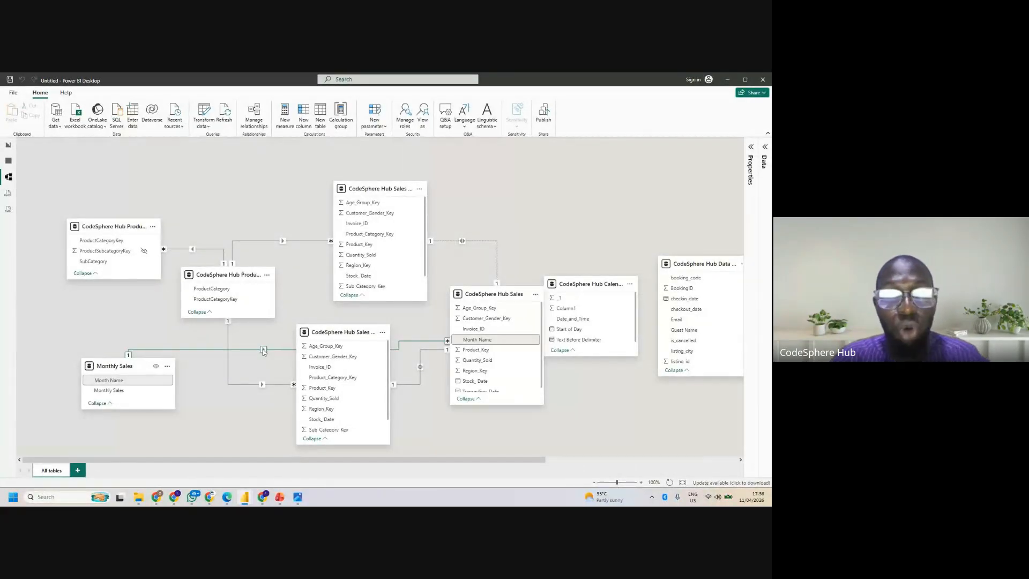
- Return through the report view to the Power Query Editor, review the current file's data source settings, and close the dialog
click(8, 146)
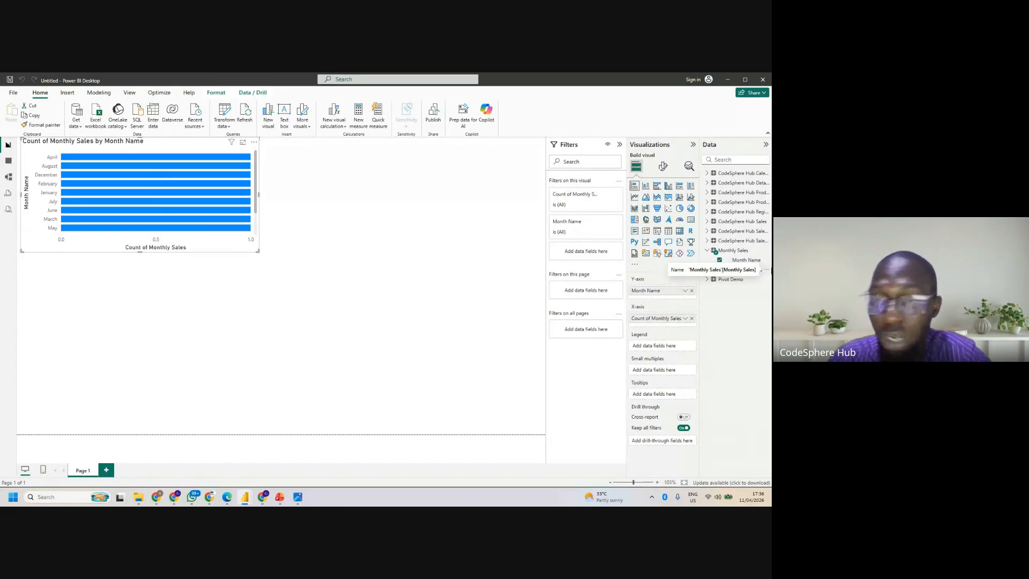
click(727, 82)
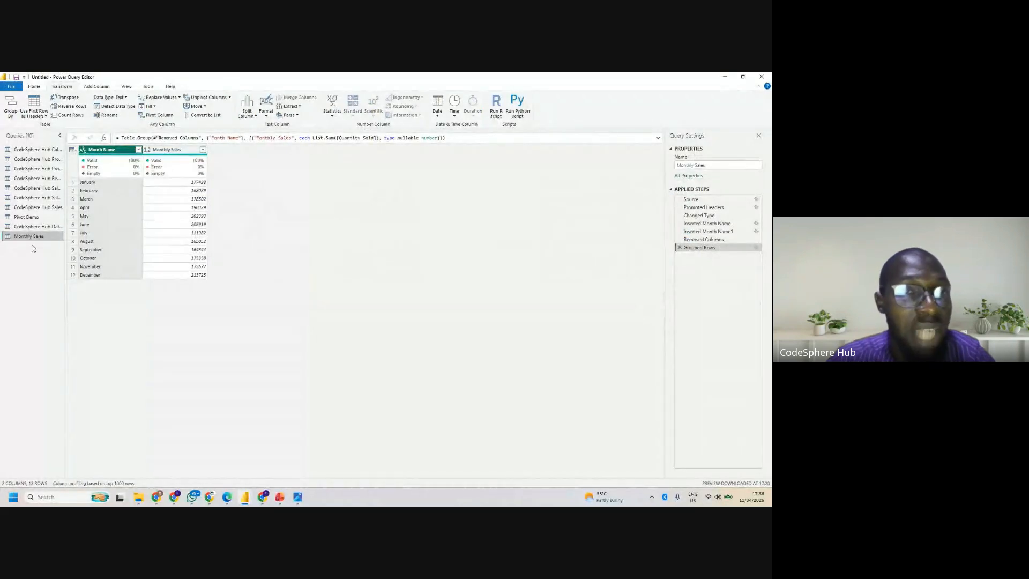
click(14, 86)
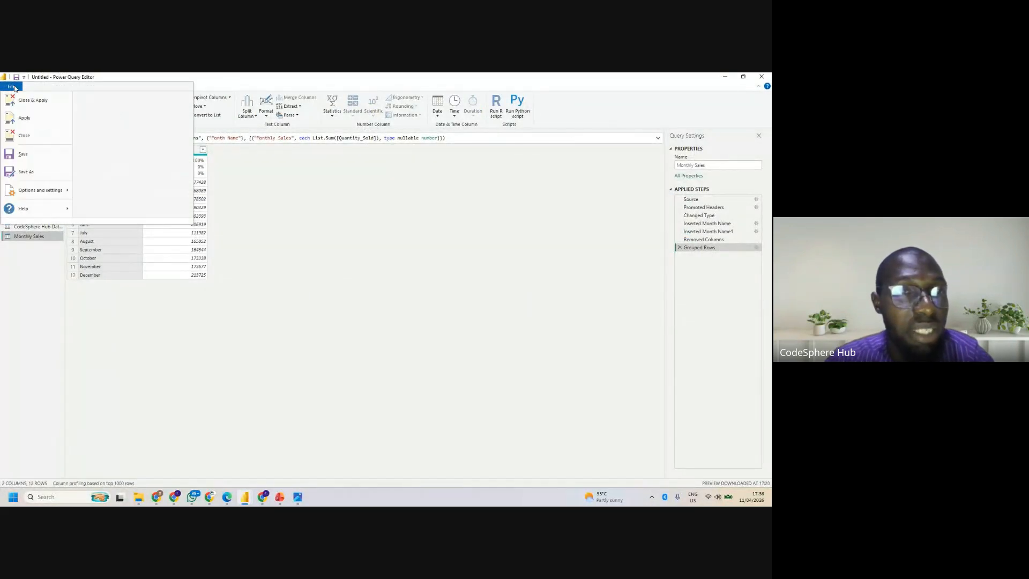
click(15, 86)
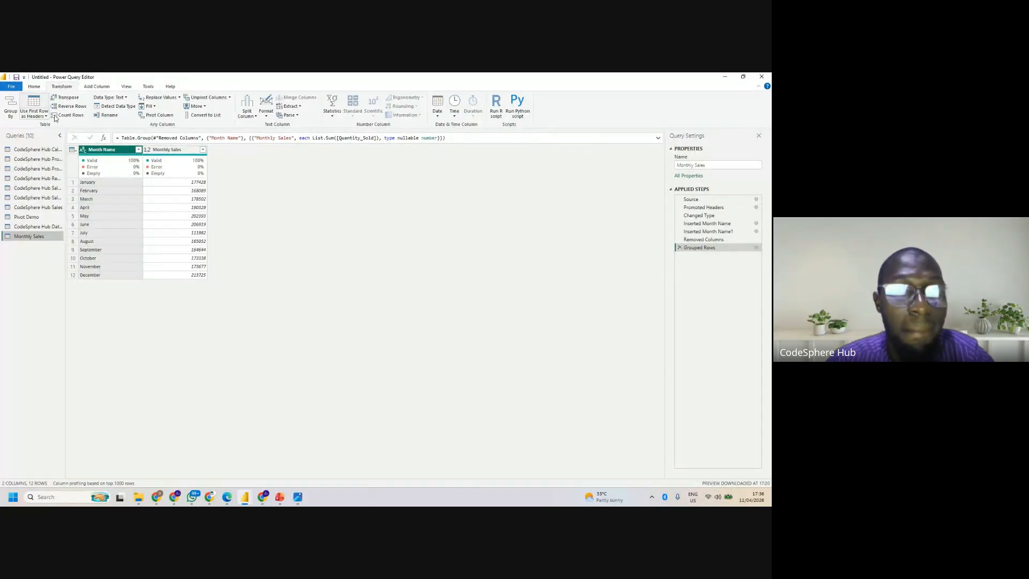
click(46, 87)
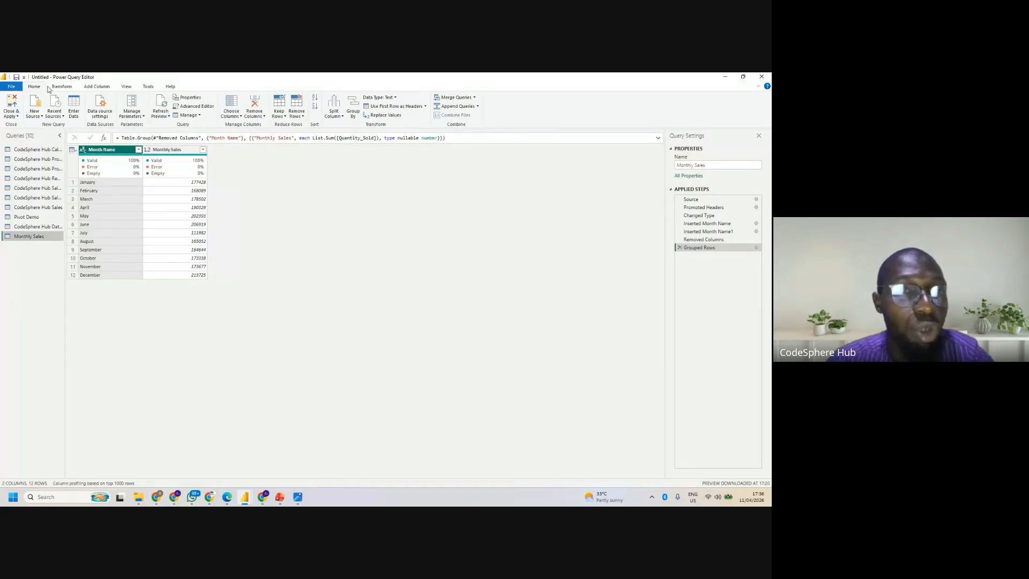
click(11, 86)
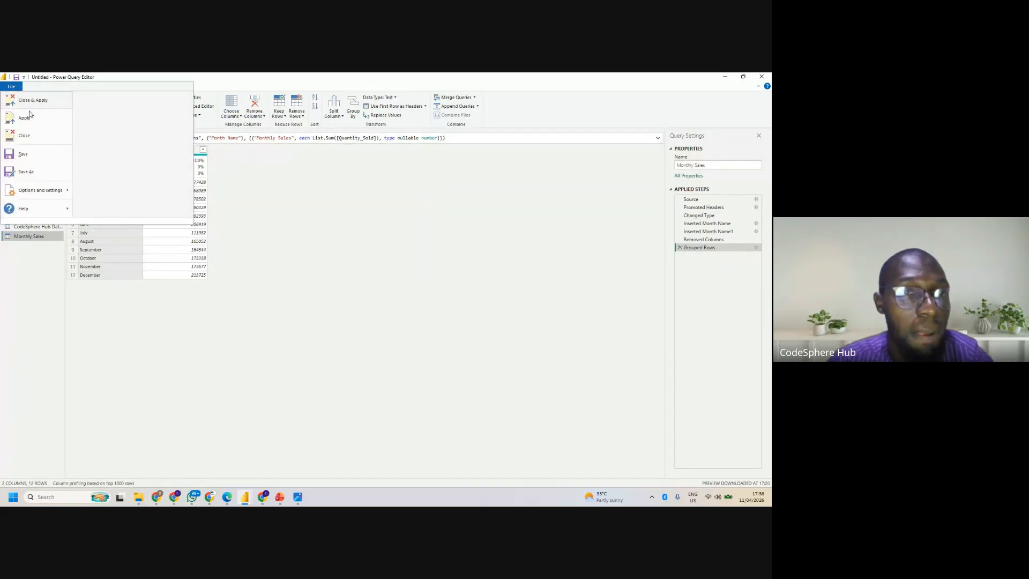
mouse_move(30, 193)
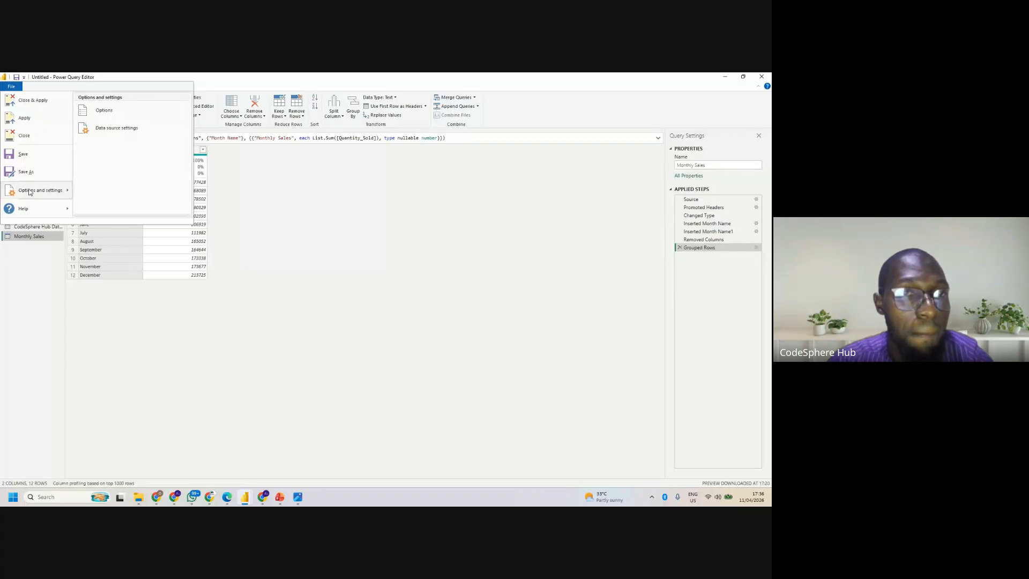
click(133, 138)
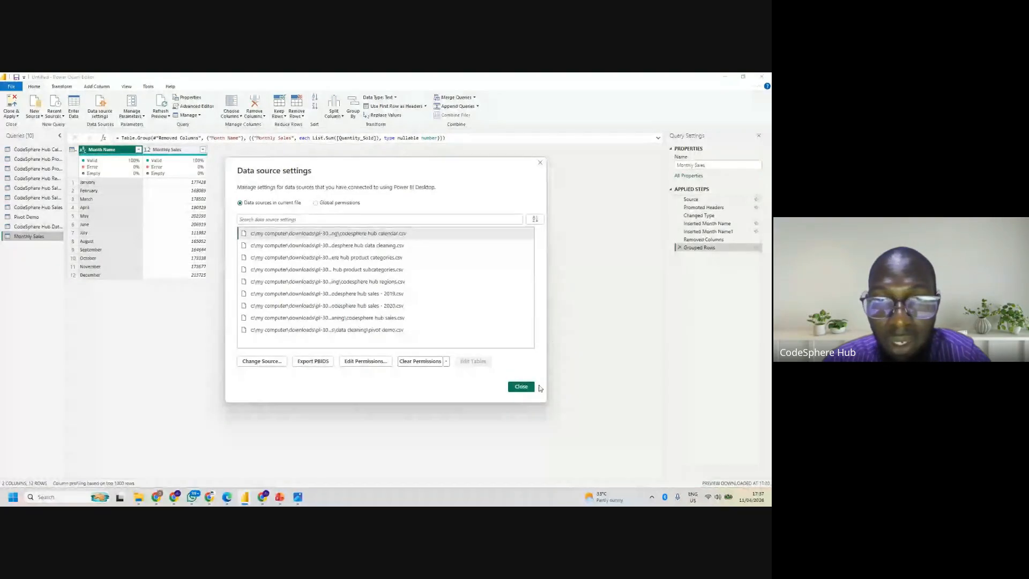
click(519, 387)
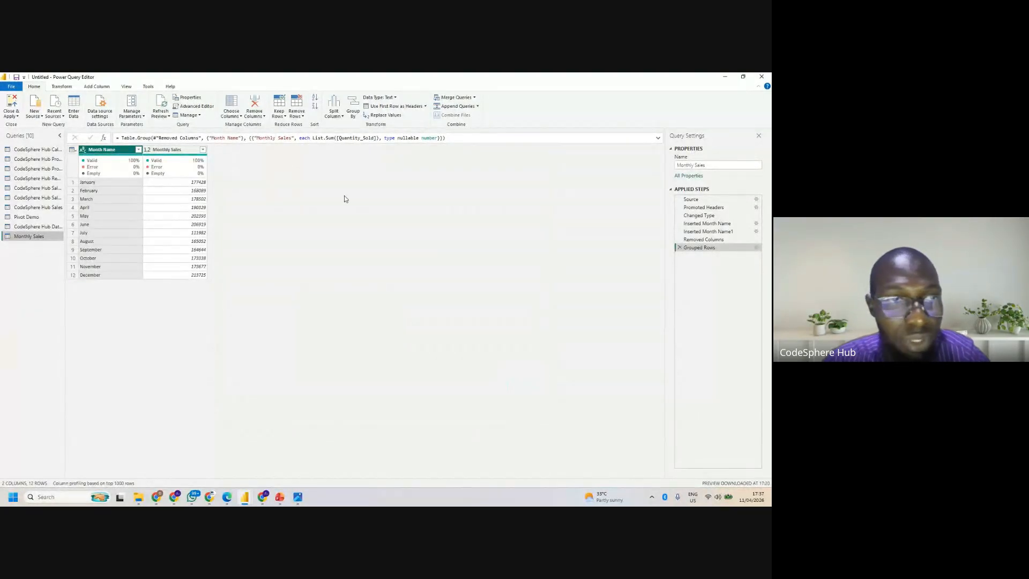
- Review the current file's data source settings from the CodeSphere Hub Sales query, and return to the Monthly Sales query
click(47, 209)
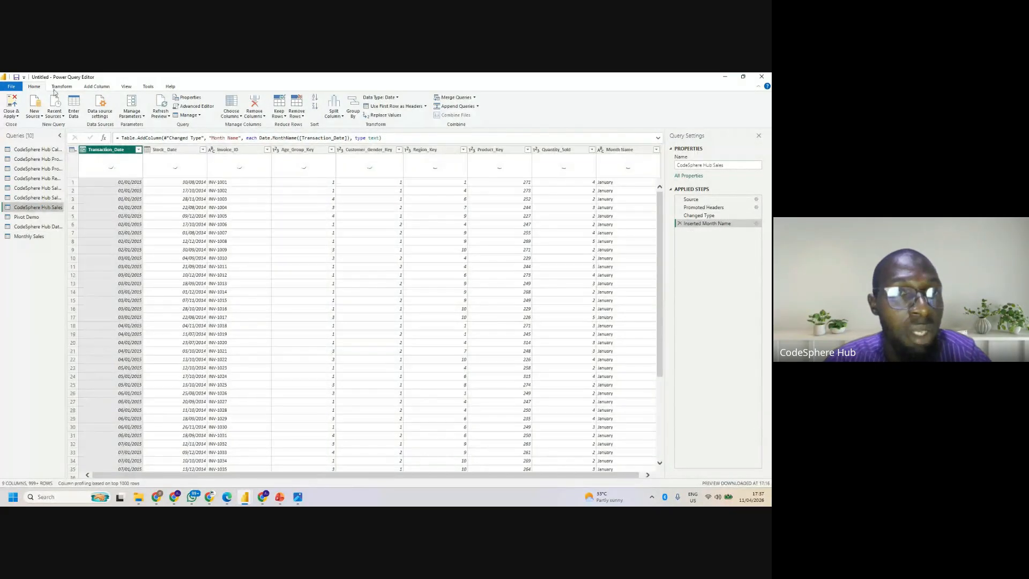
click(3, 86)
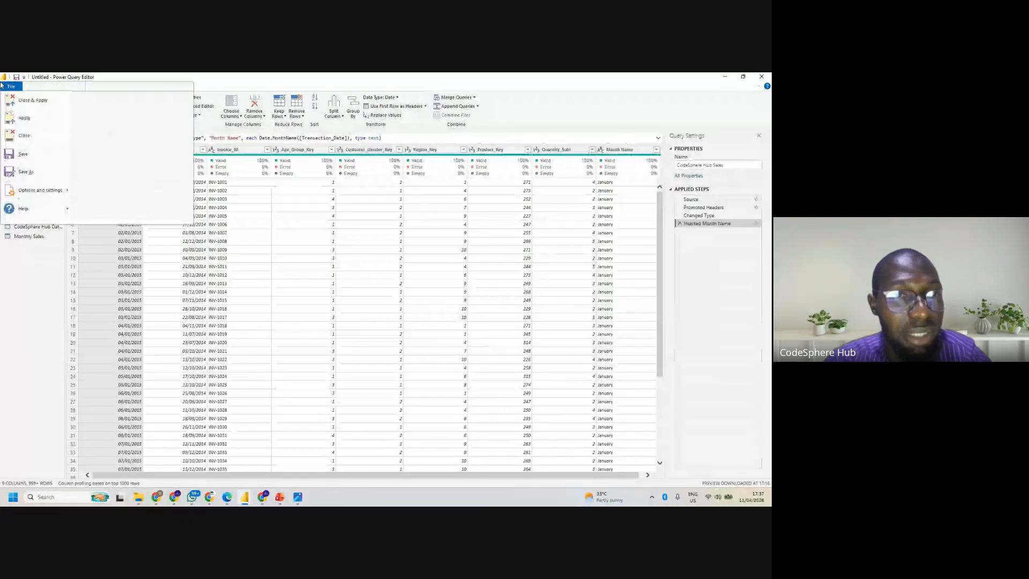
click(40, 190)
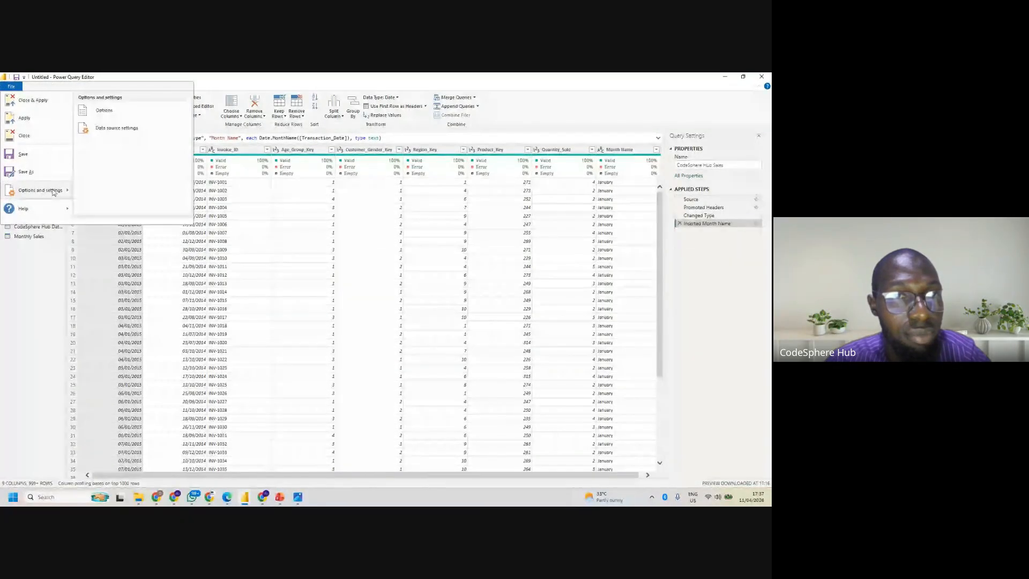
click(120, 129)
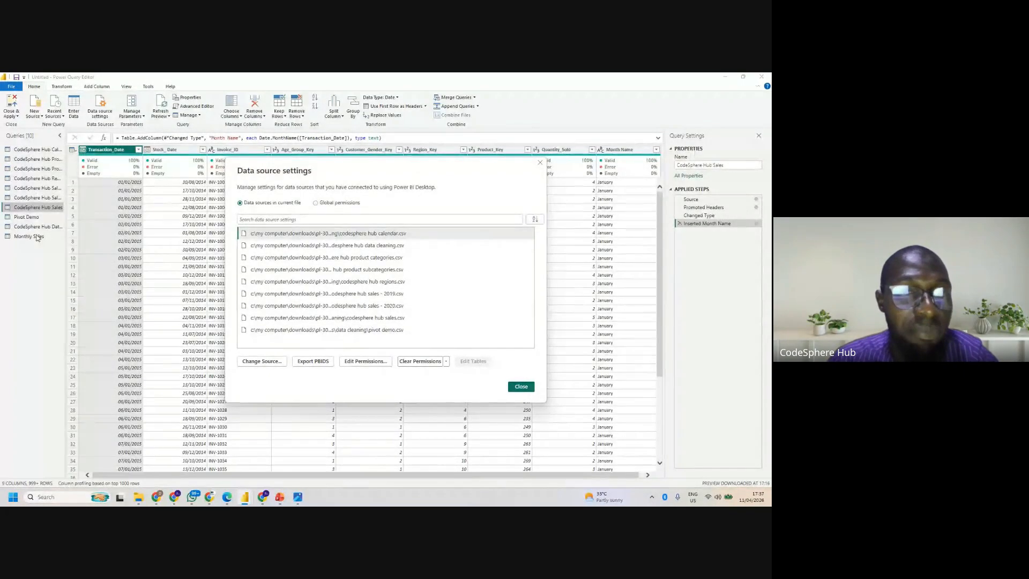
click(519, 386)
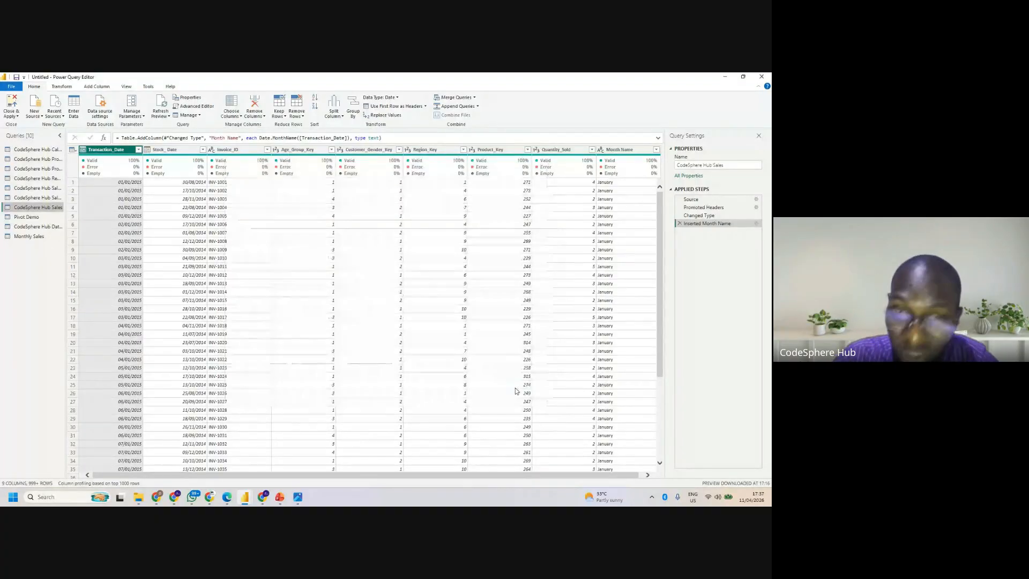
click(18, 237)
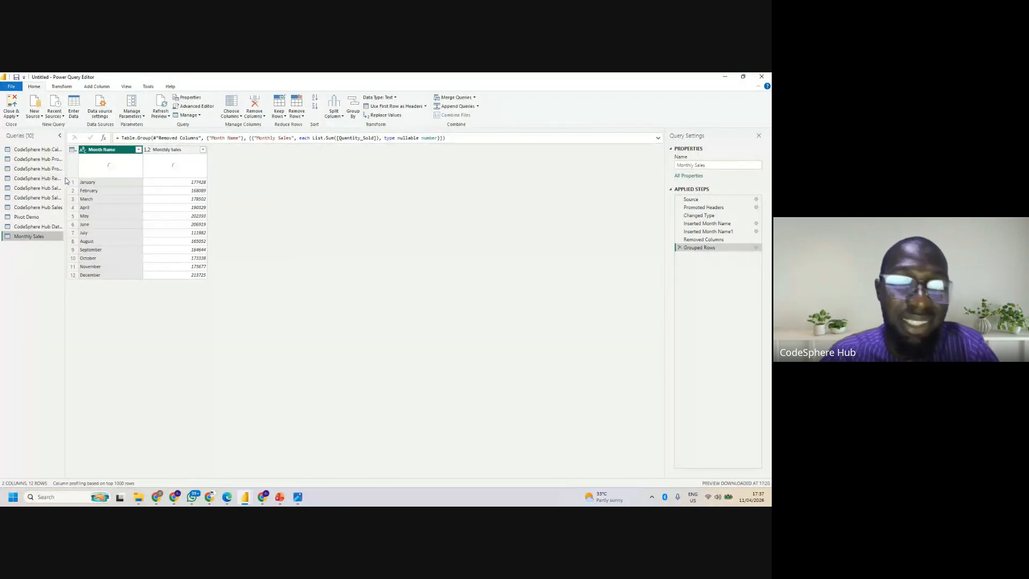
- Switch to the Power BI Desktop report window and close the report without saving the changes
mouse_move(244, 499)
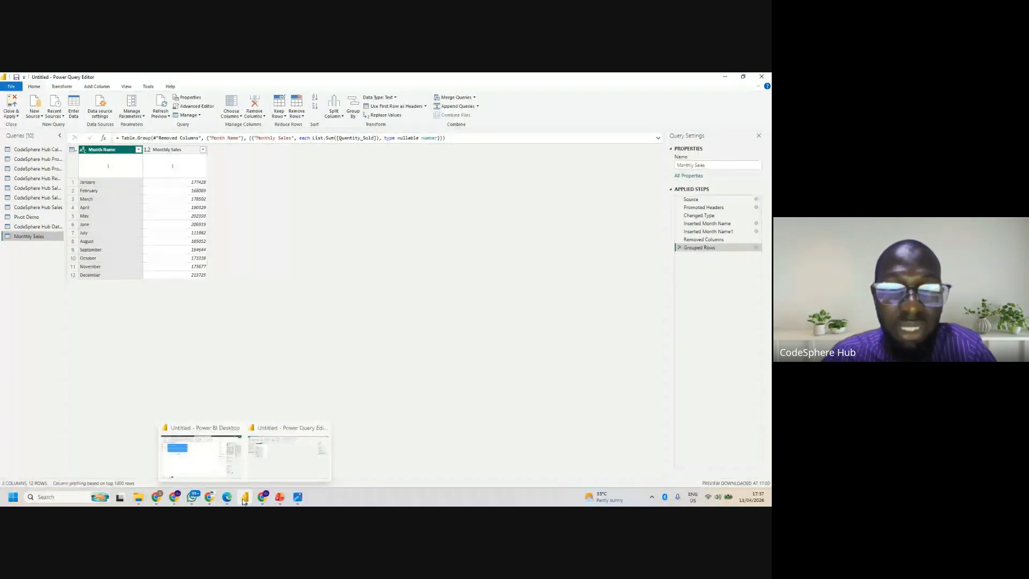
click(220, 462)
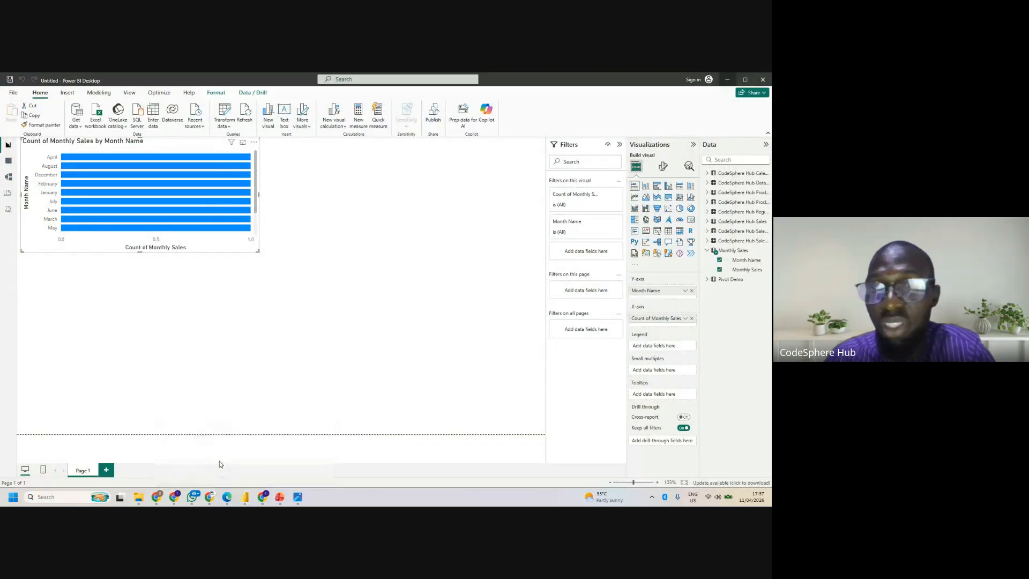
click(764, 81)
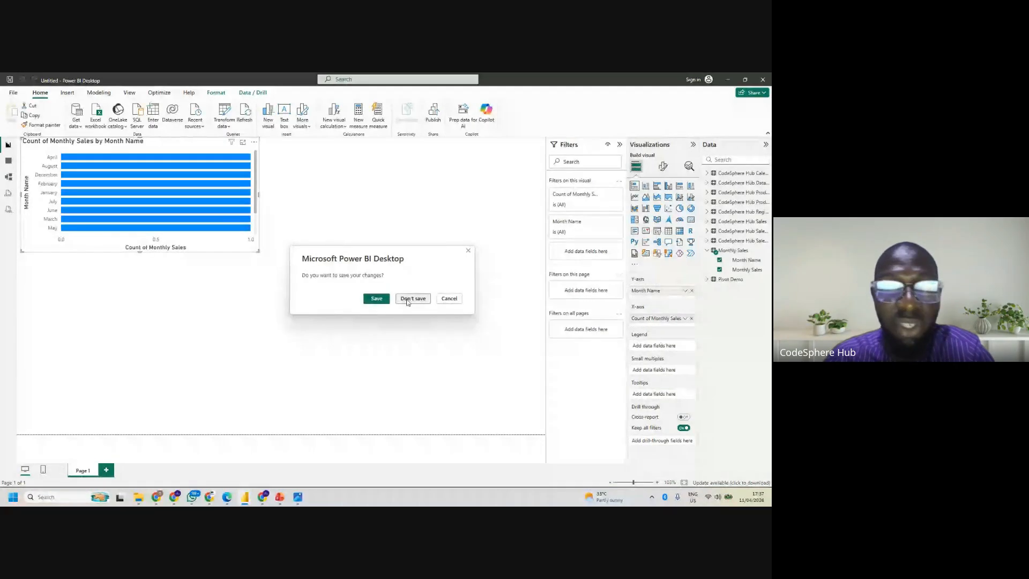
click(406, 301)
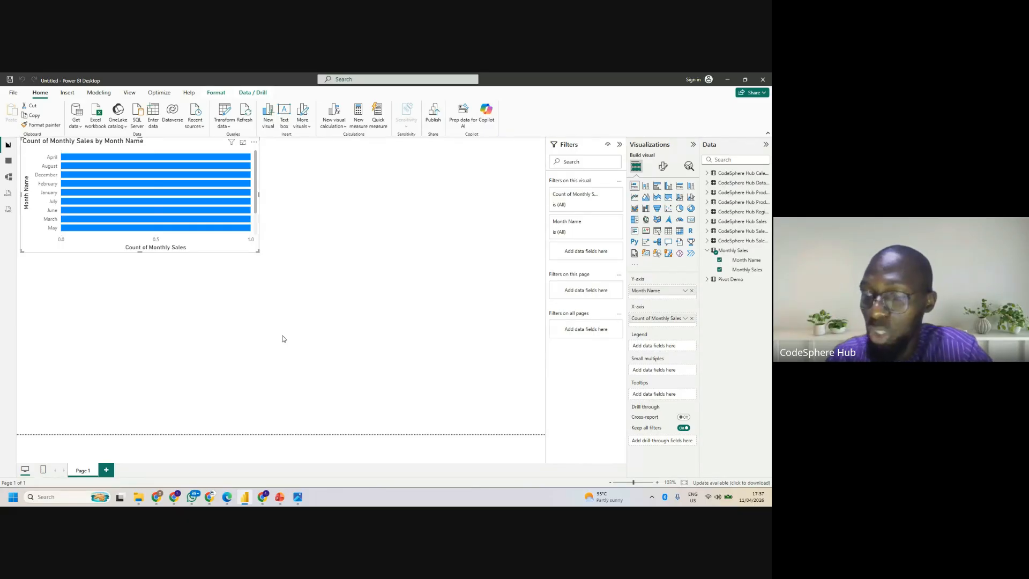
- Check the Google Meet call, and launch Power BI Desktop from a Windows search for "Power"
mouse_move(244, 500)
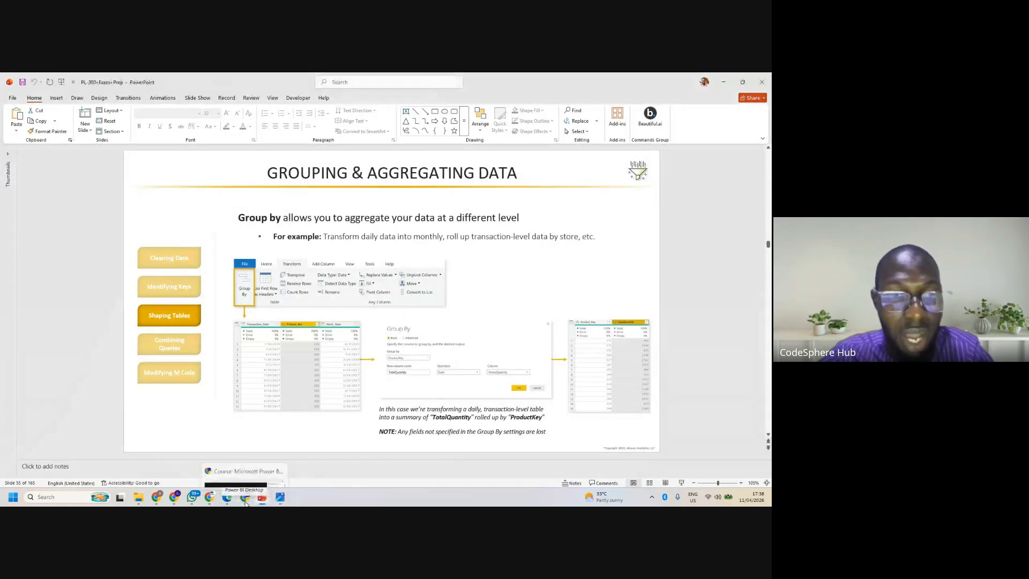
mouse_move(204, 490)
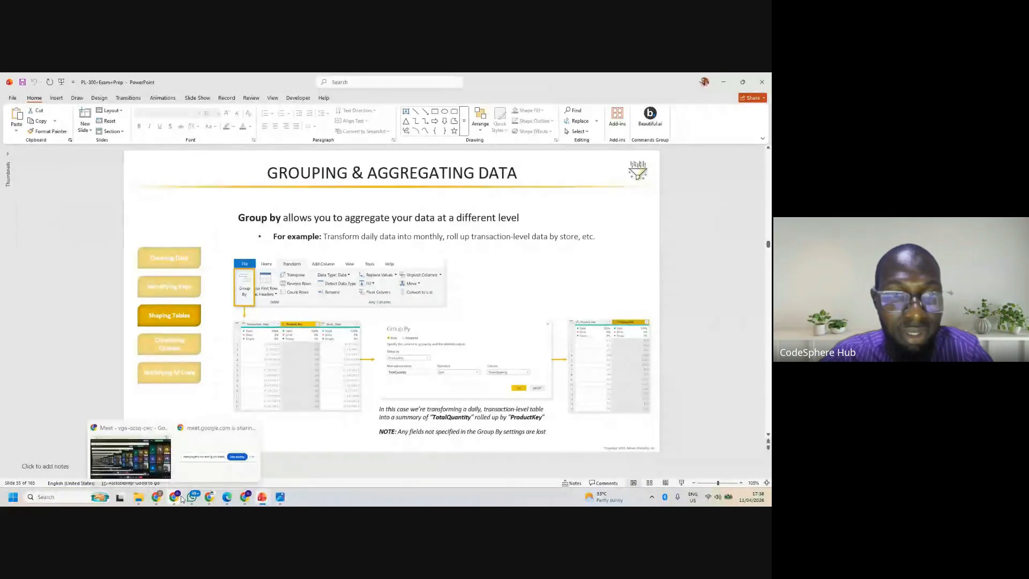
click(145, 467)
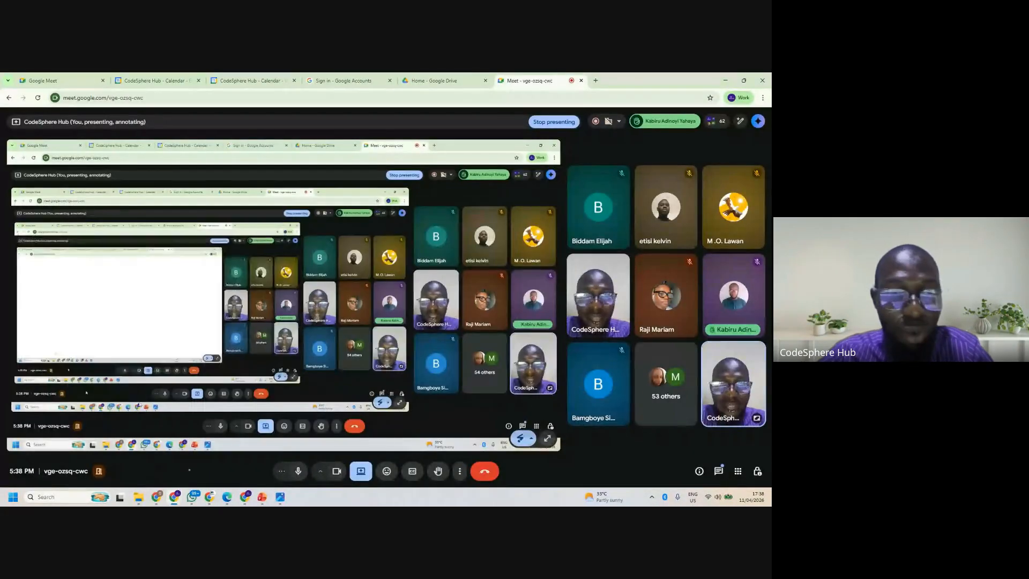
mouse_move(116, 497)
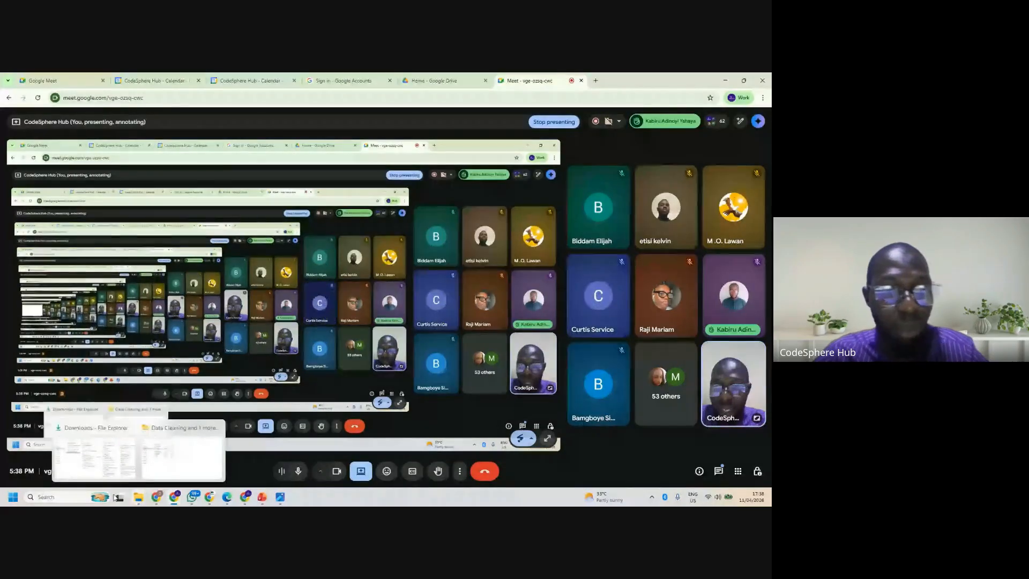
click(79, 499)
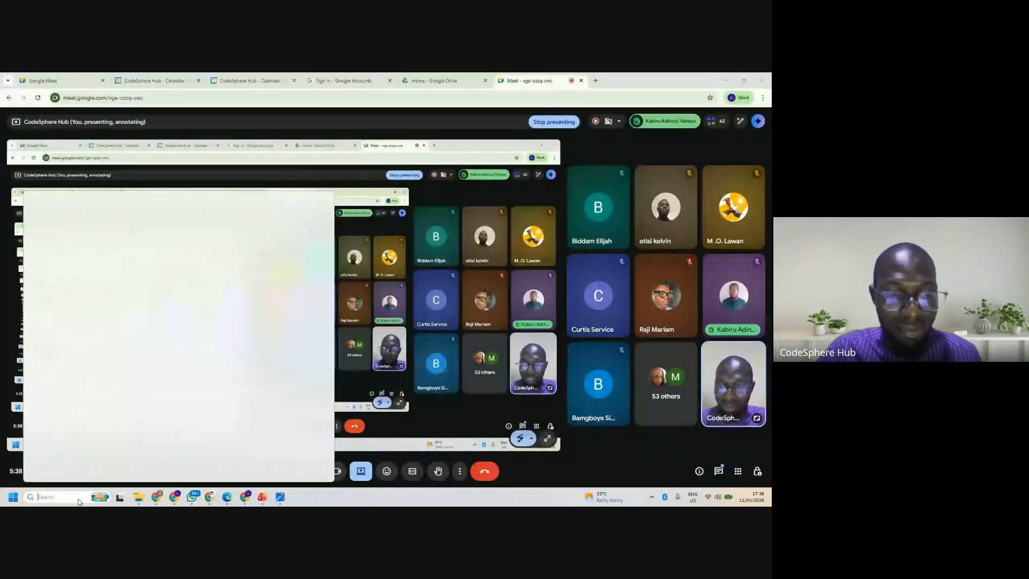
text(Power)
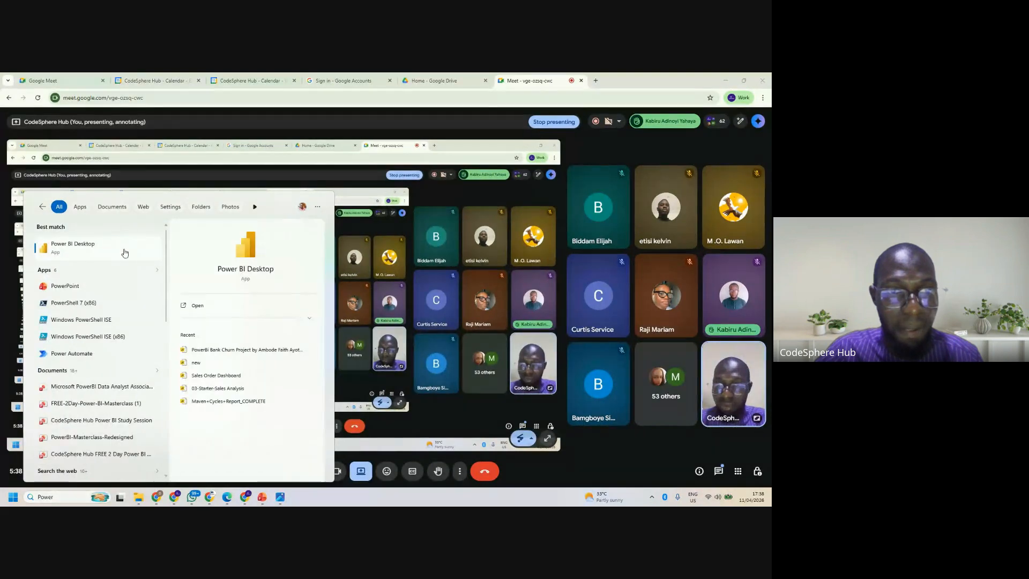
click(198, 306)
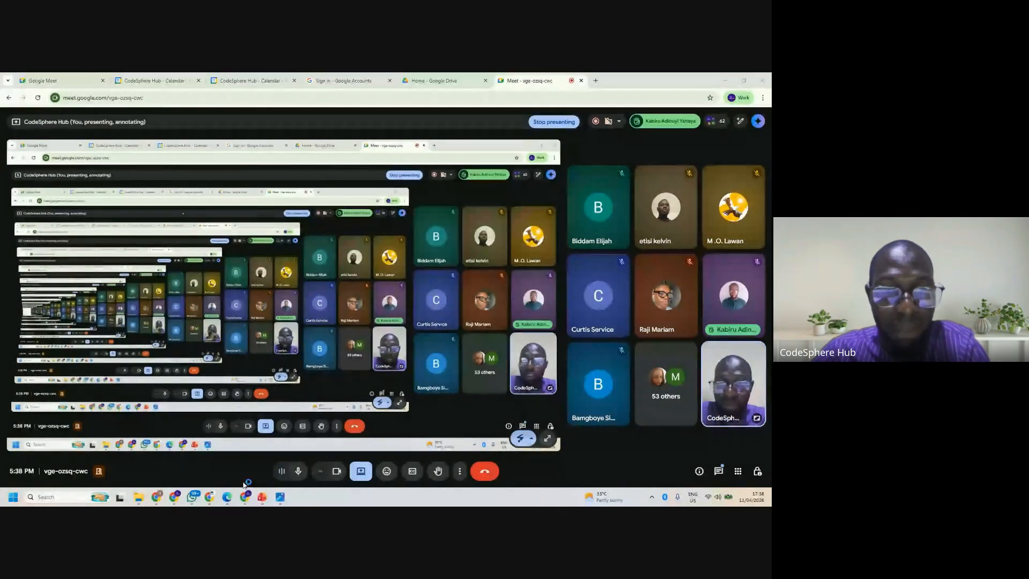
- Switch to the Microsoft Learn "Shape the initial data" page in Edge and review its sections on renaming columns, removing top rows and removing columns
mouse_move(227, 497)
click(223, 459)
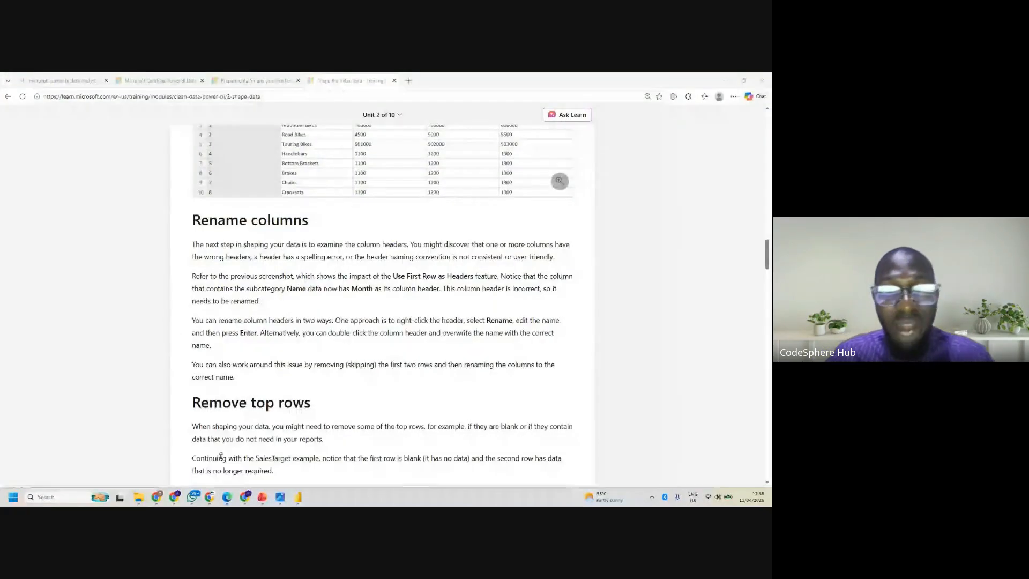
scroll(382, 309, down, 2)
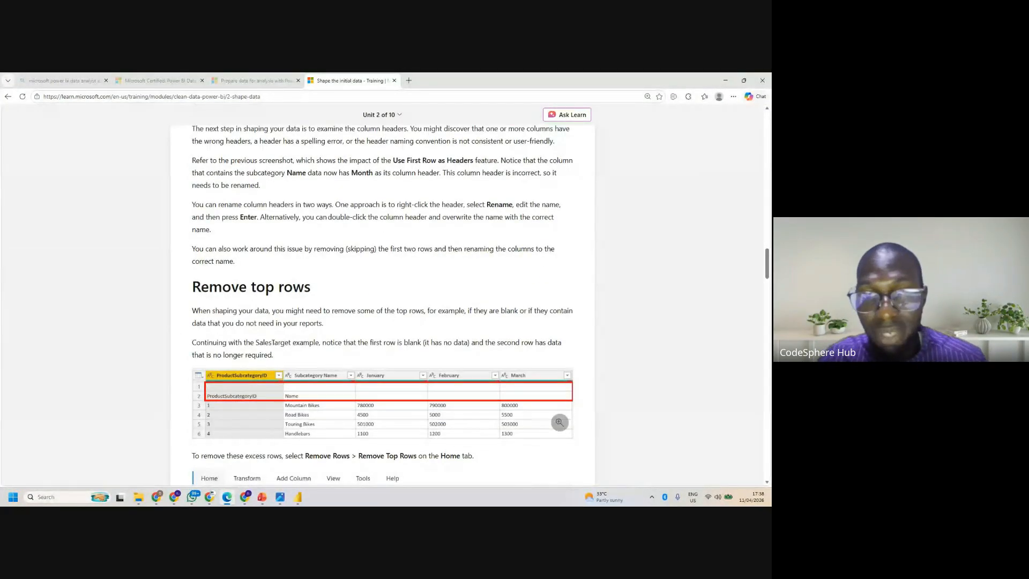
scroll(382, 305, down, 5)
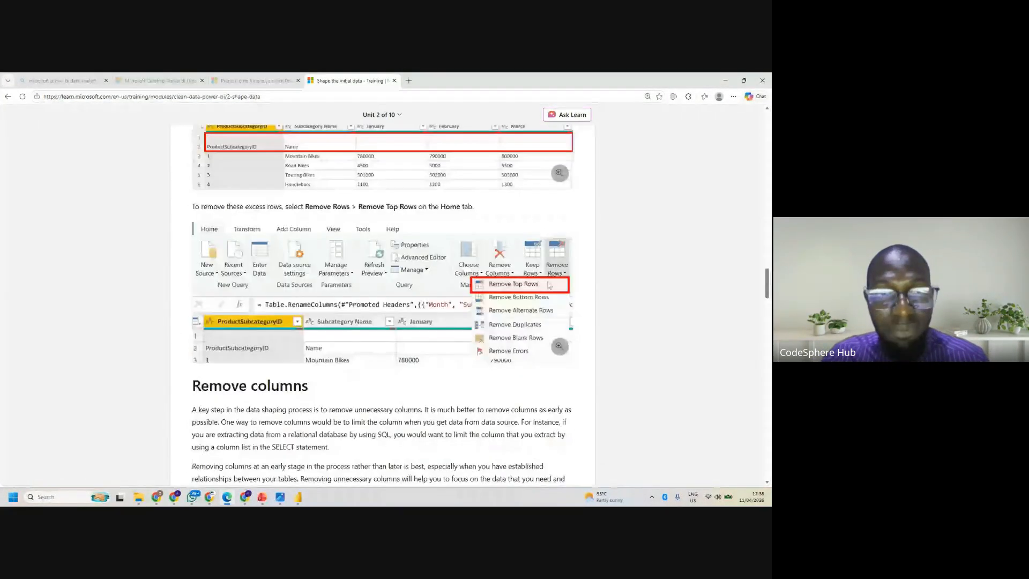
scroll(383, 305, down, 3)
scroll(383, 305, down, 6)
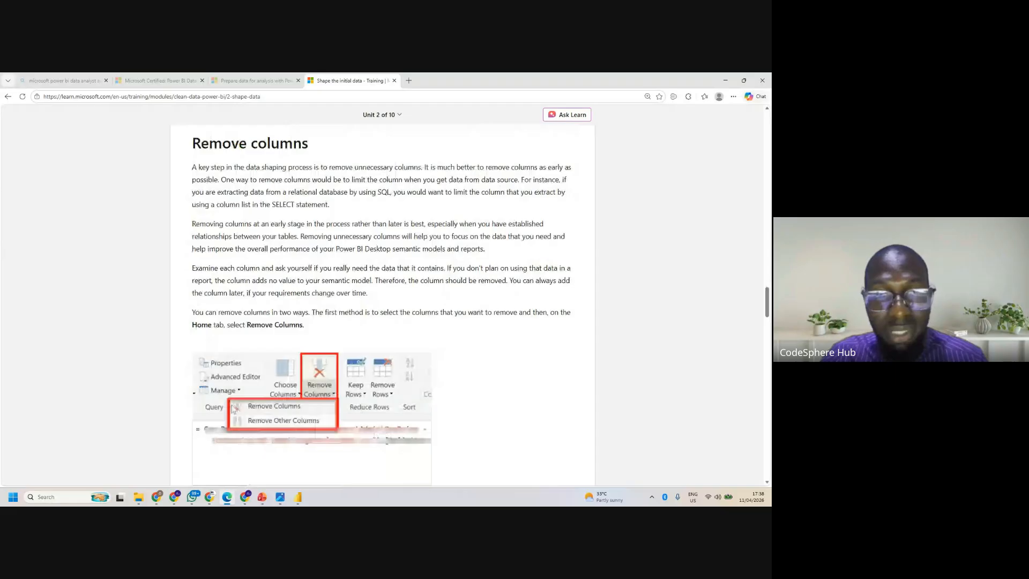
scroll(418, 357, down, 9)
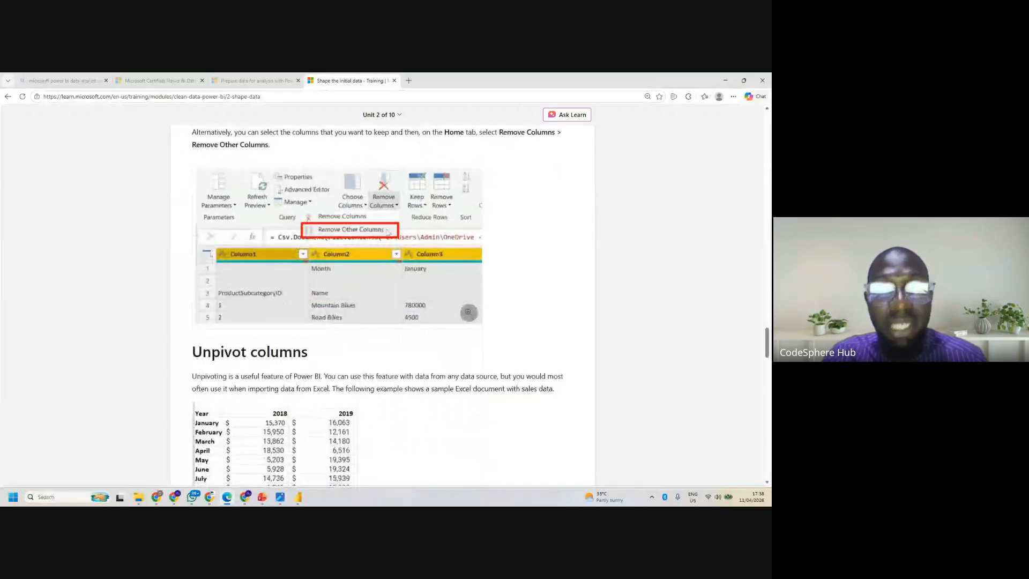
- Examine the Unpivot columns and Pivot columns sections of the Microsoft Learn page
scroll(375, 408, up, 2)
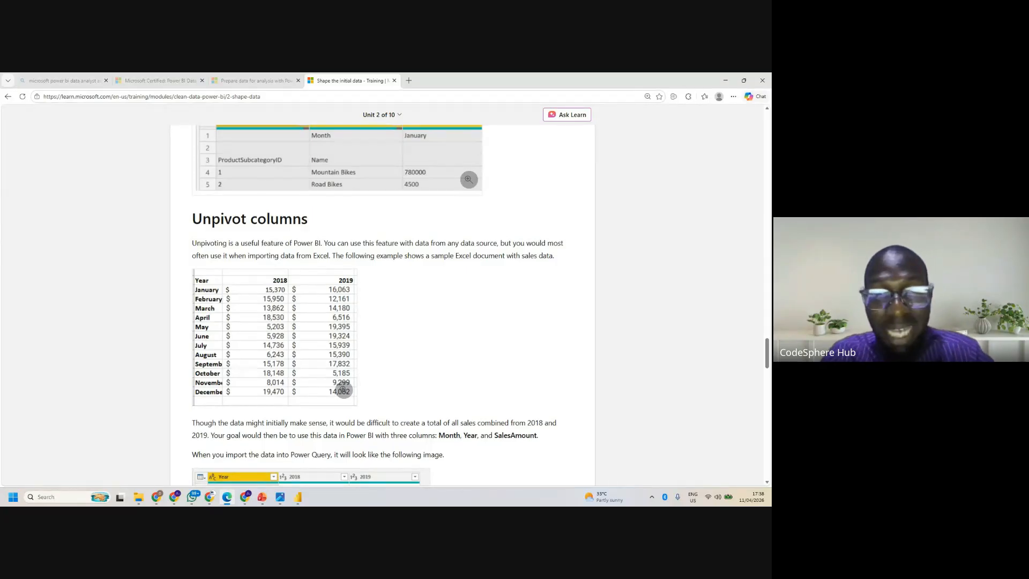
scroll(375, 322, down, 10)
scroll(375, 321, up, 7)
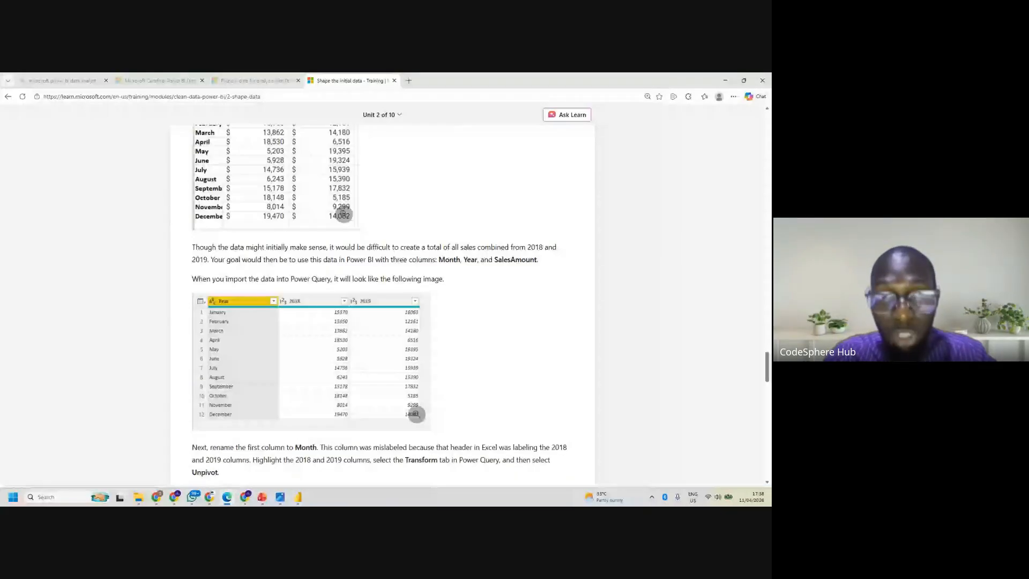
scroll(383, 305, up, 3)
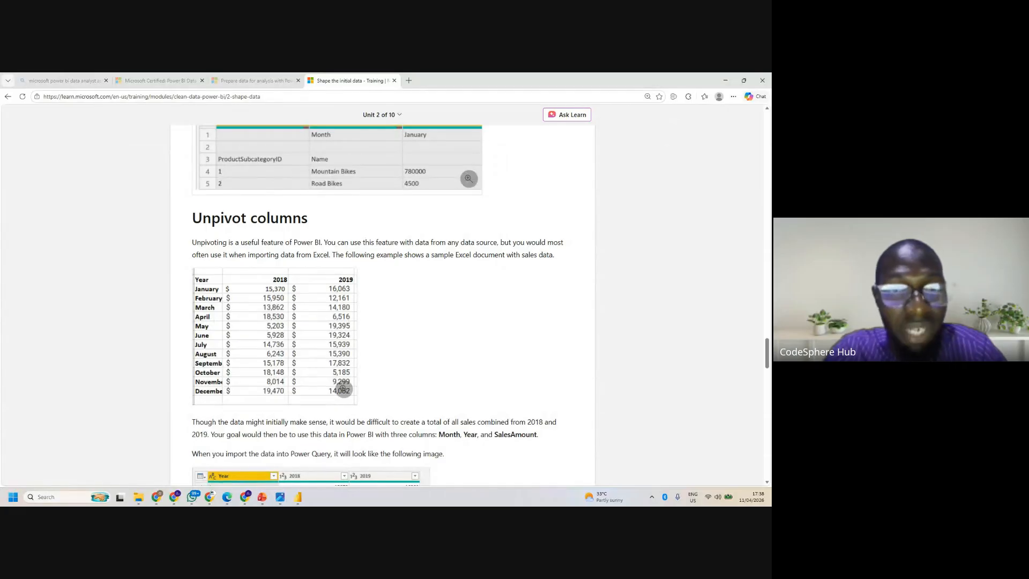
scroll(343, 390, down, 6)
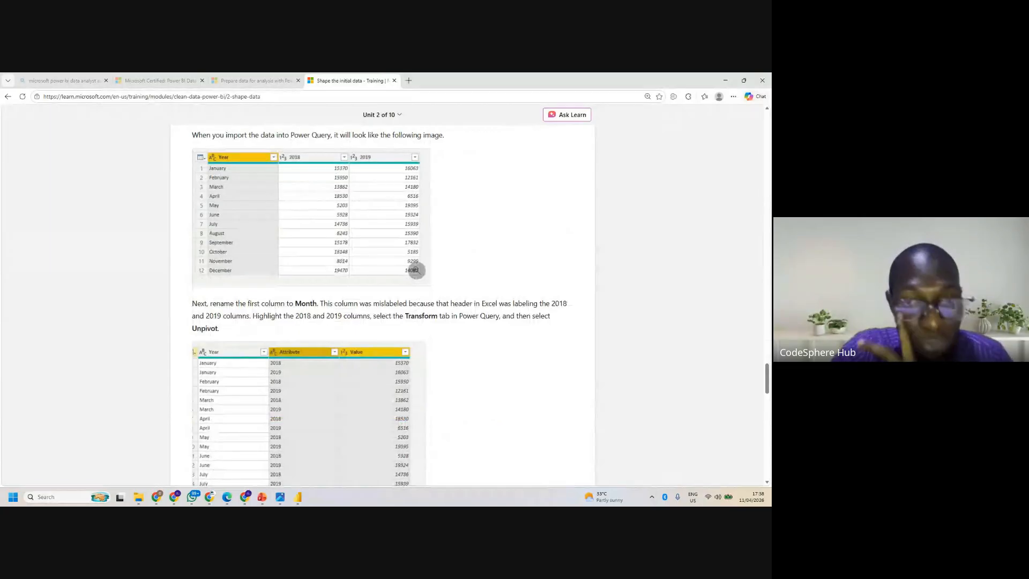
scroll(416, 270, down, 7)
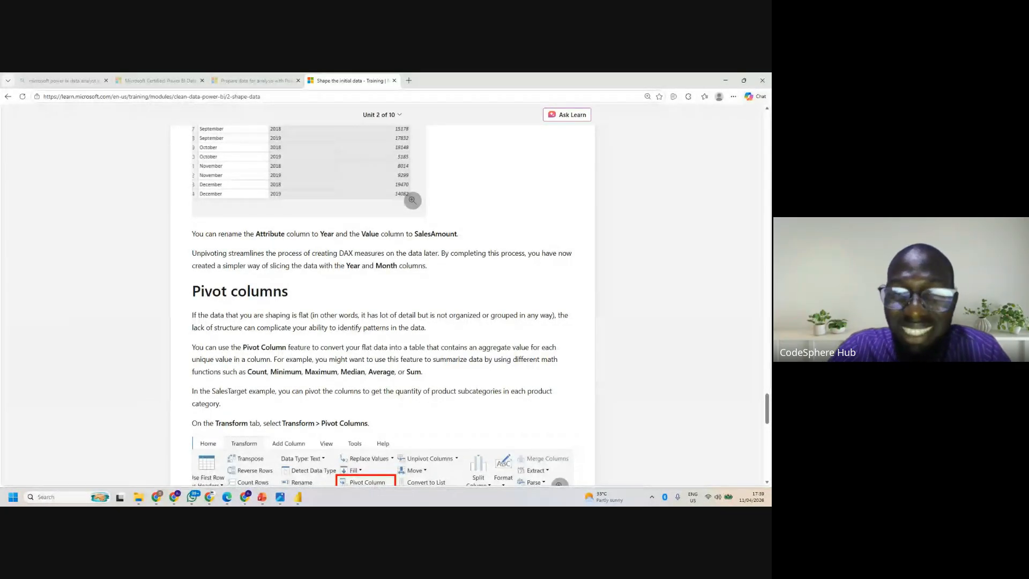
scroll(382, 305, down, 3)
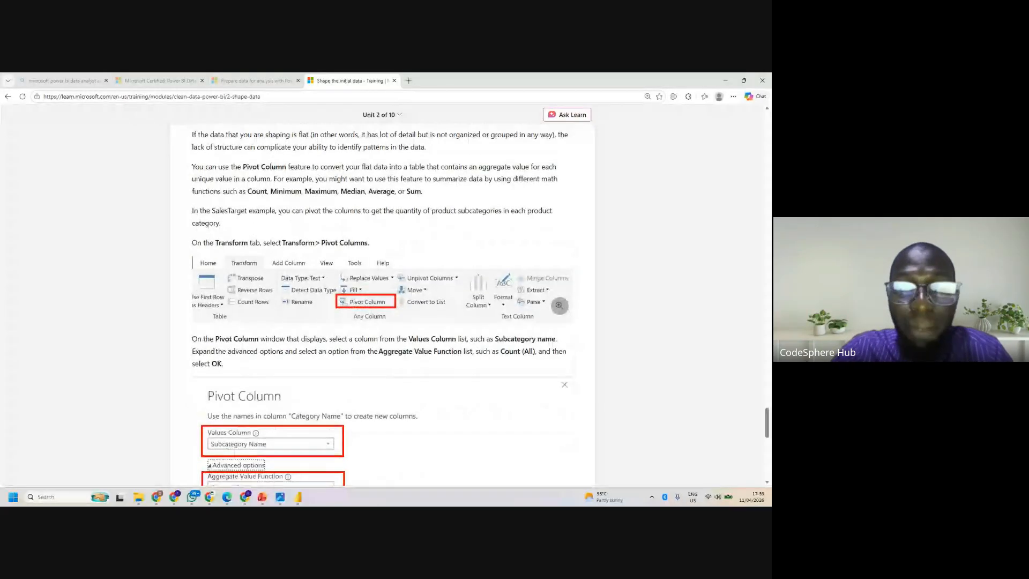
scroll(382, 305, up, 3)
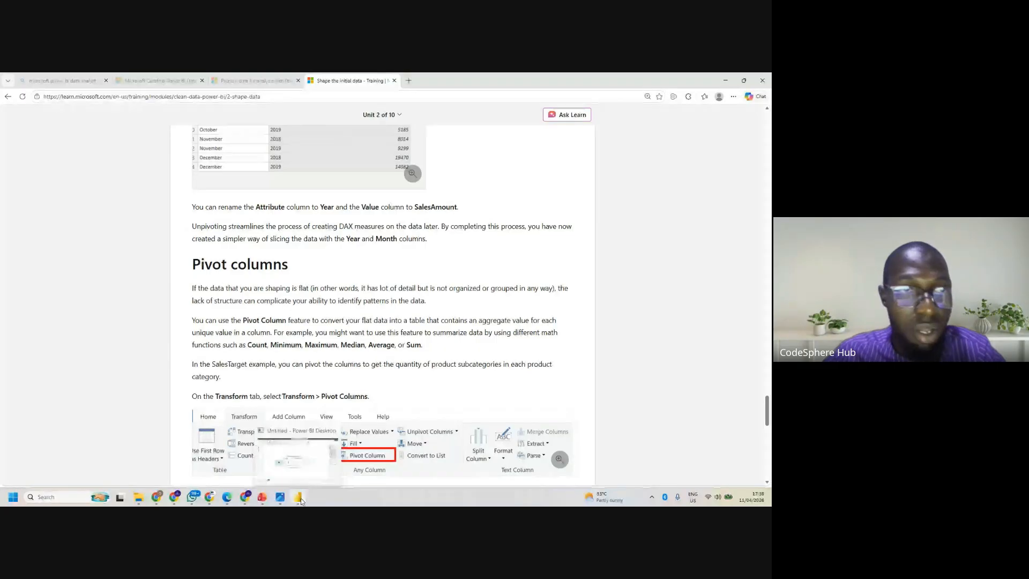
- Switch to Power BI Desktop, start a blank report, and open the Power Query Editor
click(285, 457)
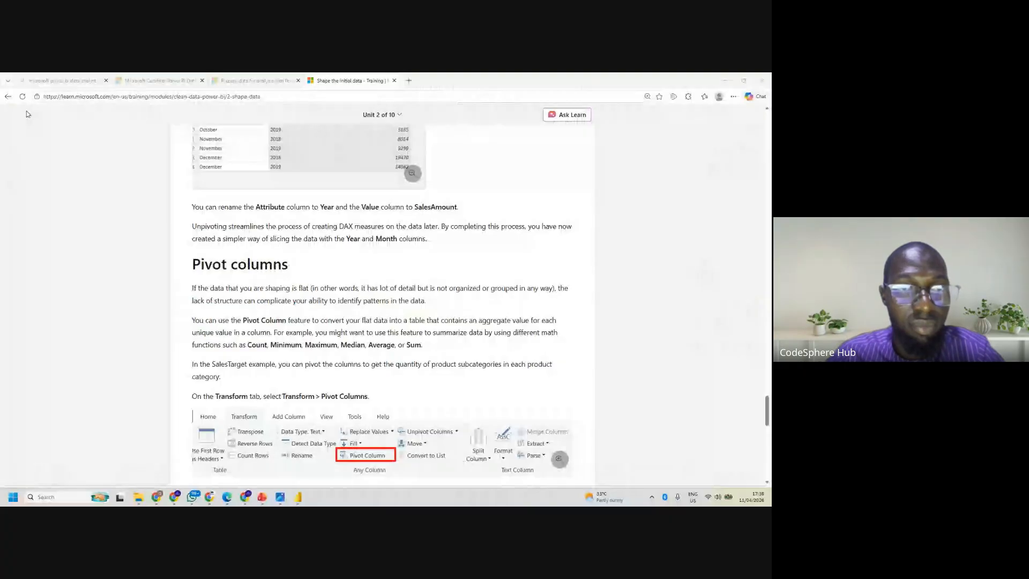
key(alt+Tab)
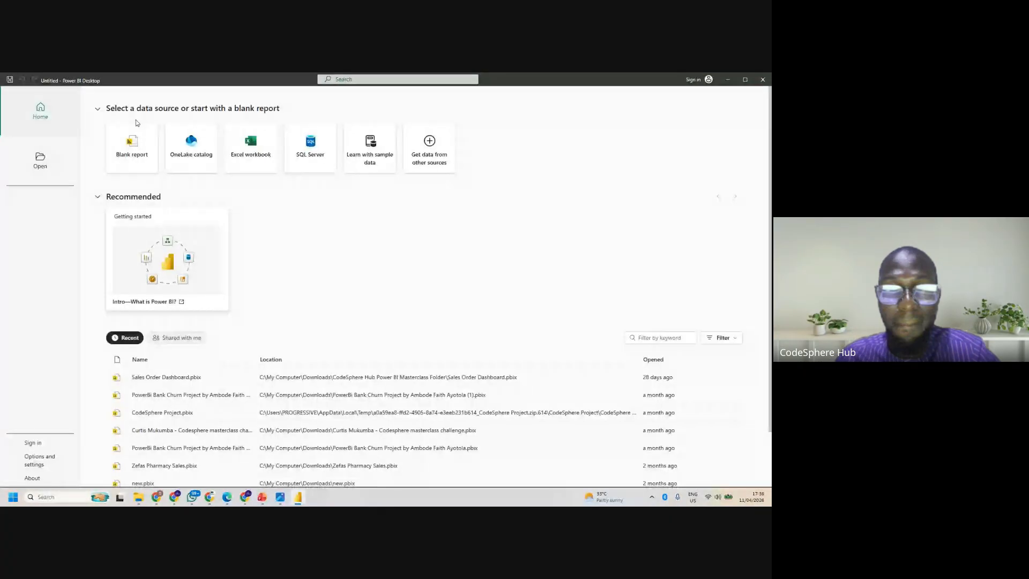
click(231, 128)
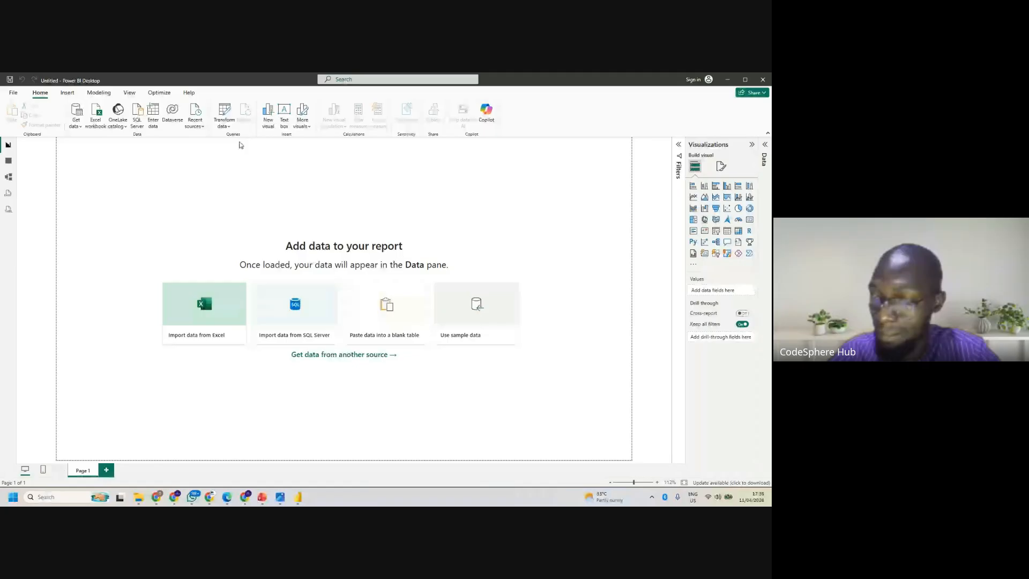
click(224, 116)
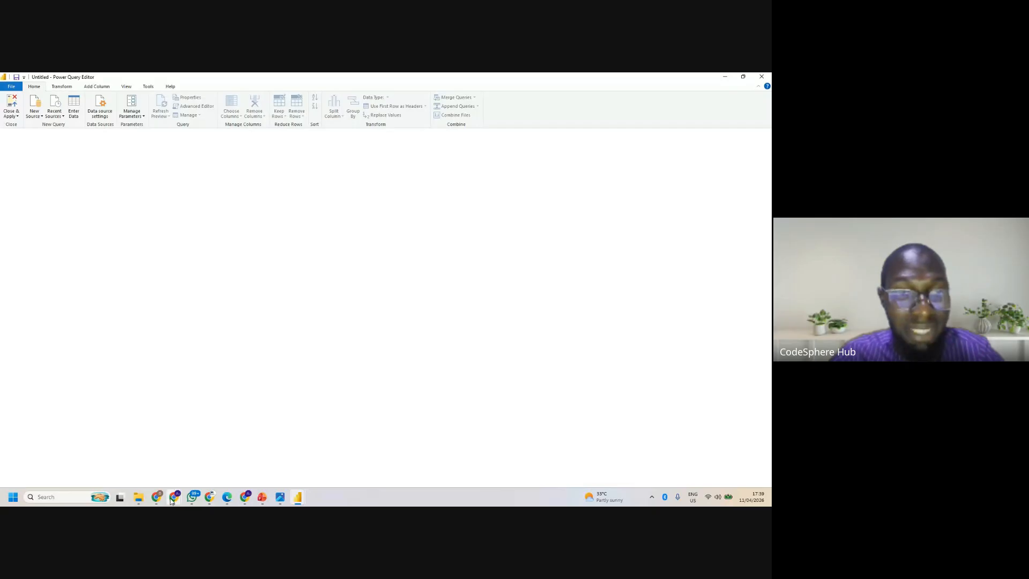
- Switch to the Google Meet window to check the call and the shared screen
mouse_move(173, 497)
click(140, 458)
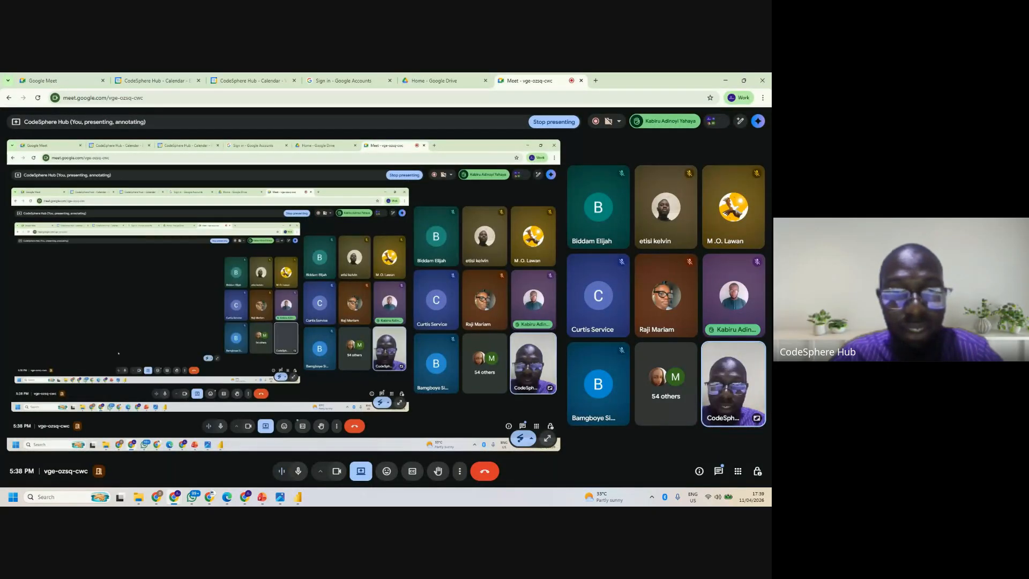
mouse_move(298, 496)
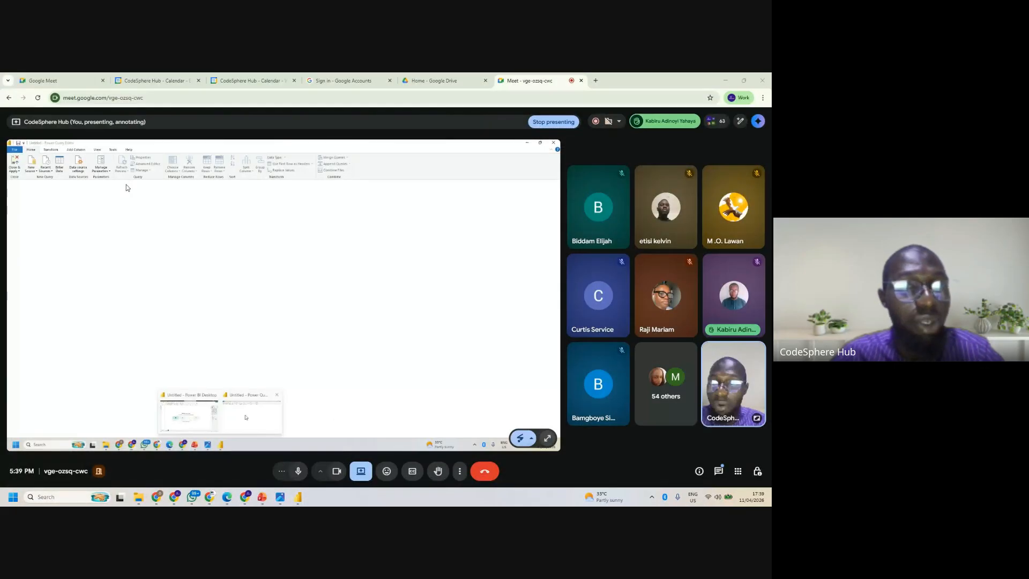
- Switch to the Power Query Editor and import CodeSphere Hub Data Cleaning.csv from the Data Cleaning folder as a new source
key(alt+Tab)
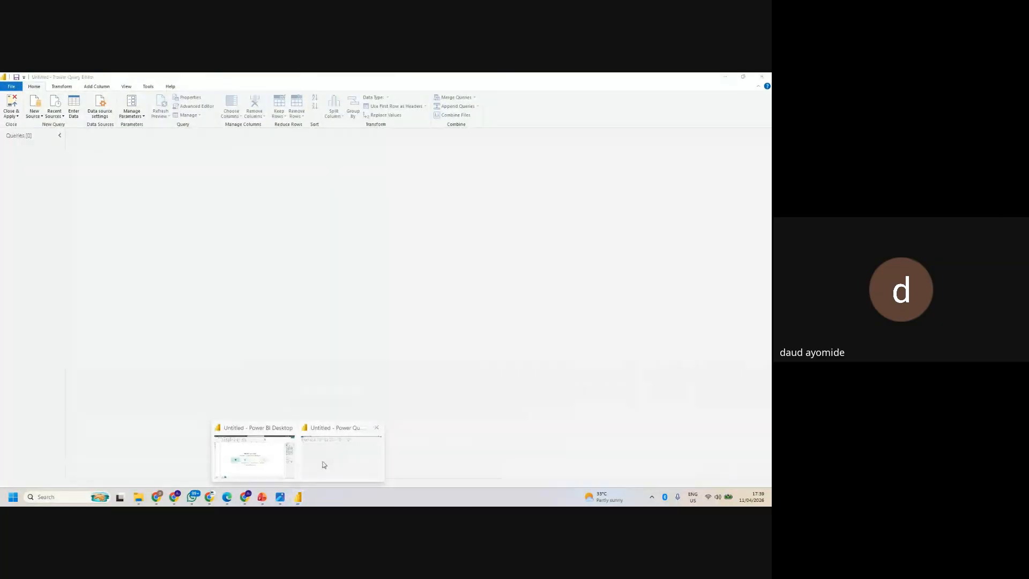
click(35, 116)
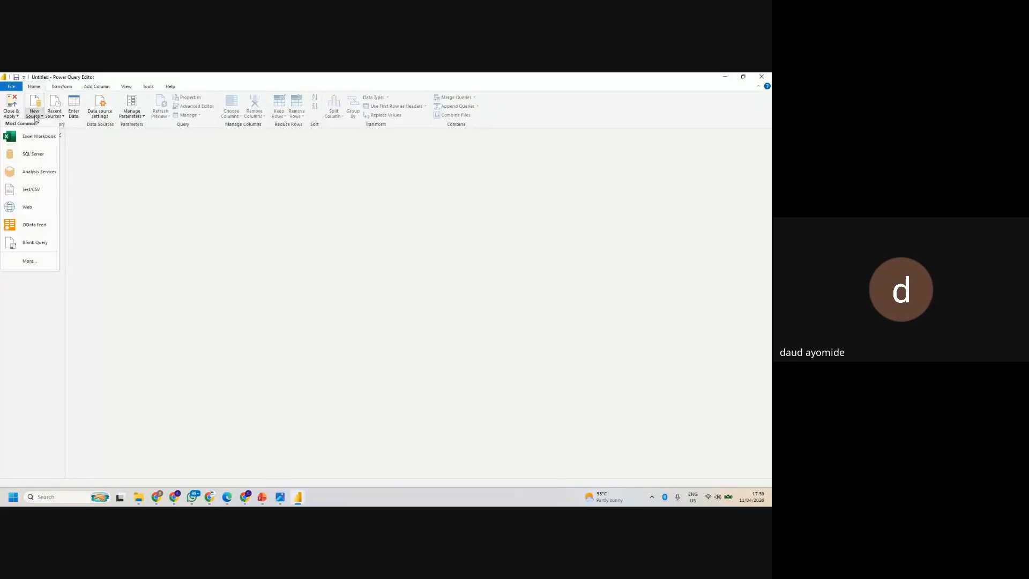
click(31, 190)
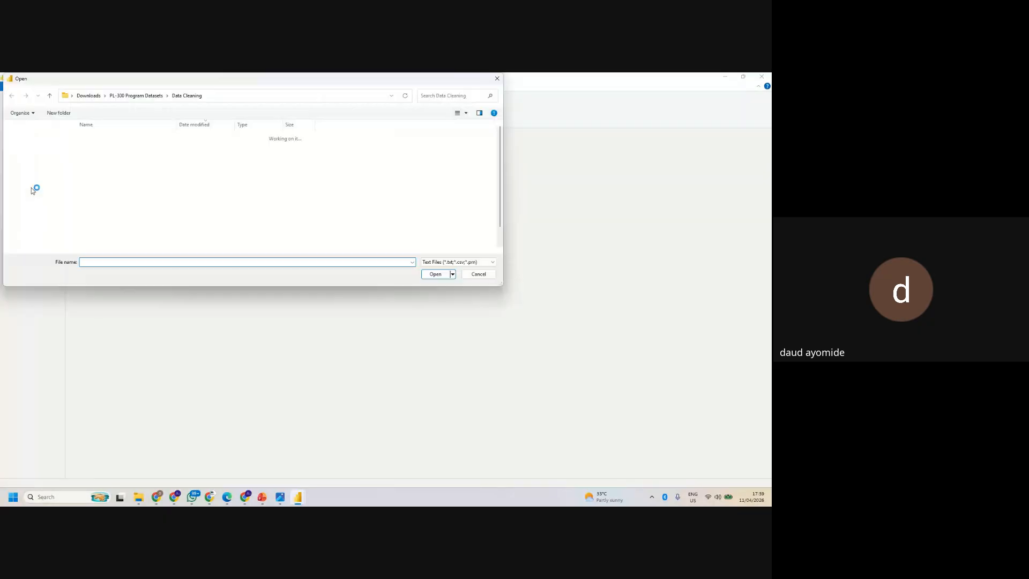
click(122, 150)
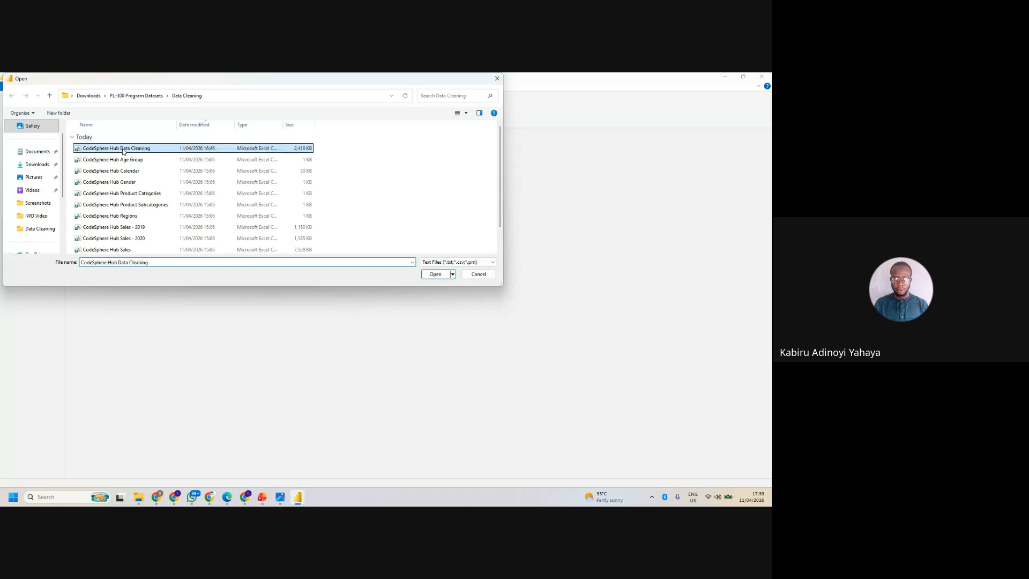
click(432, 274)
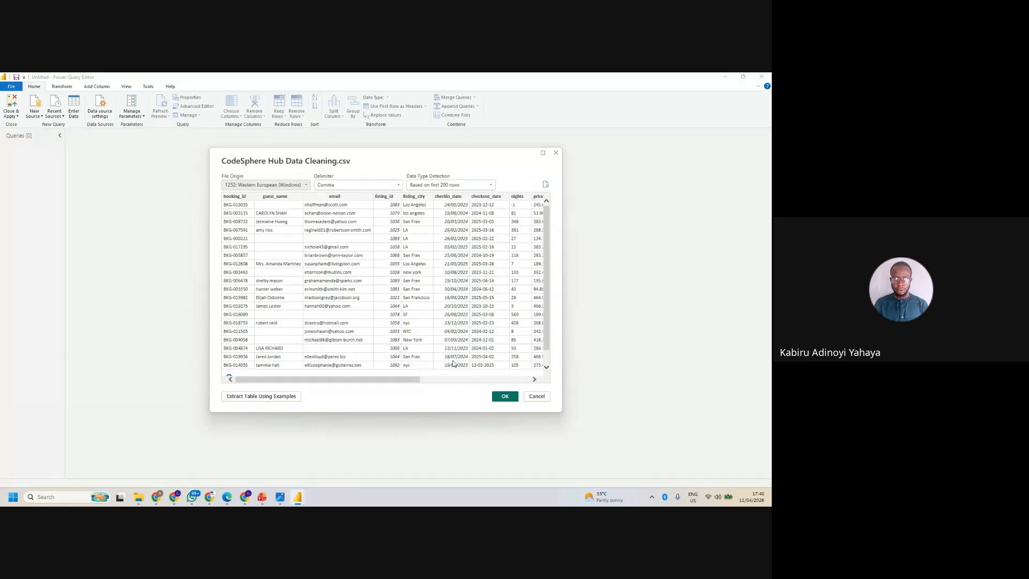
click(510, 400)
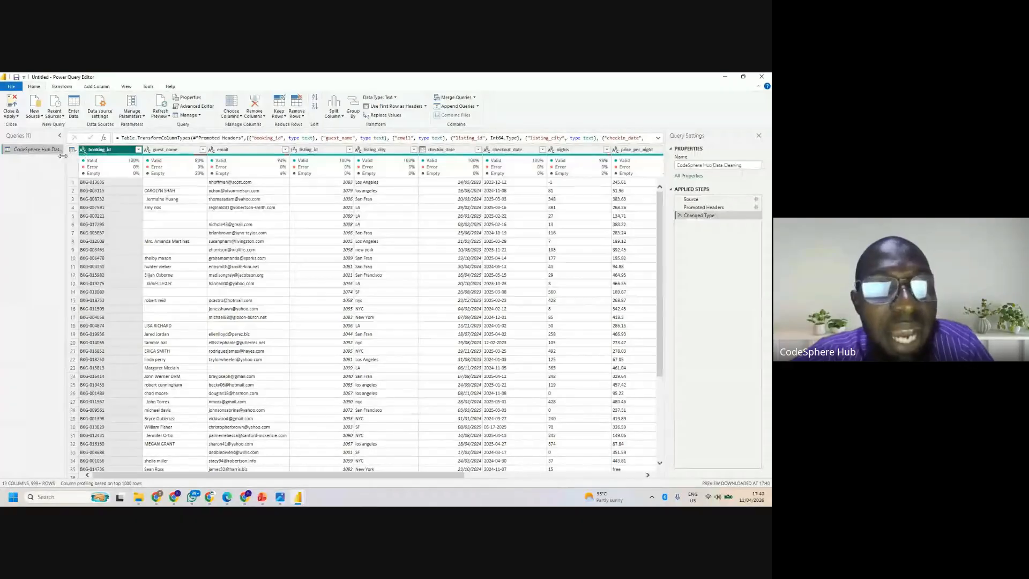
- Import Pivot Demo.csv from the Data Cleaning folder as another Text/CSV source
click(34, 113)
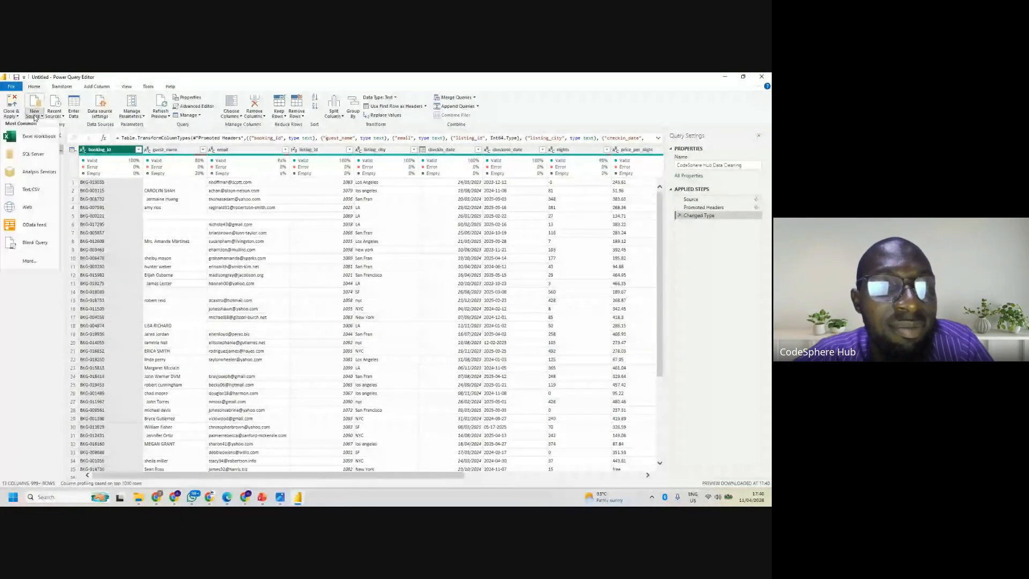
click(44, 190)
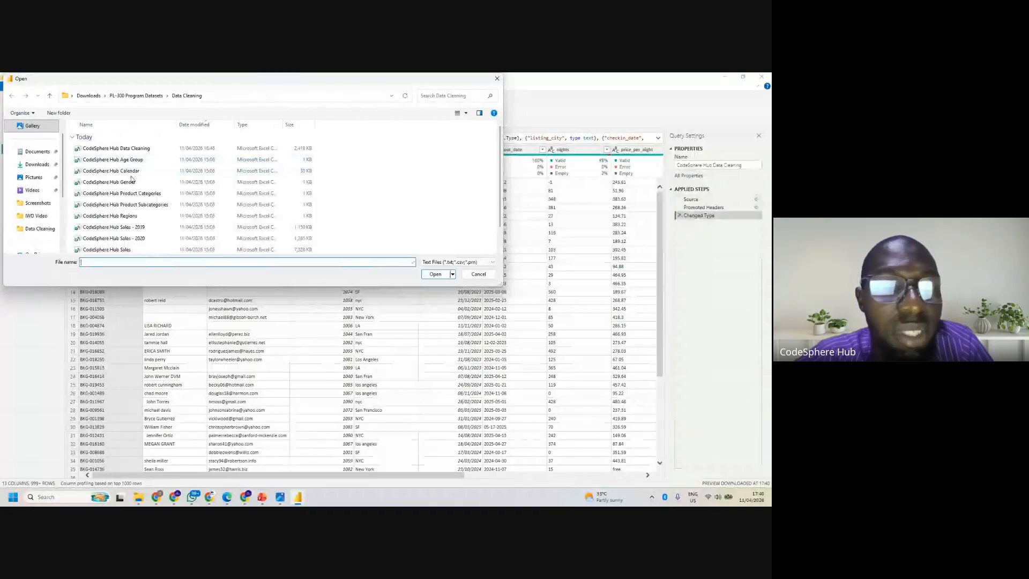
scroll(161, 220, down, 1)
click(134, 248)
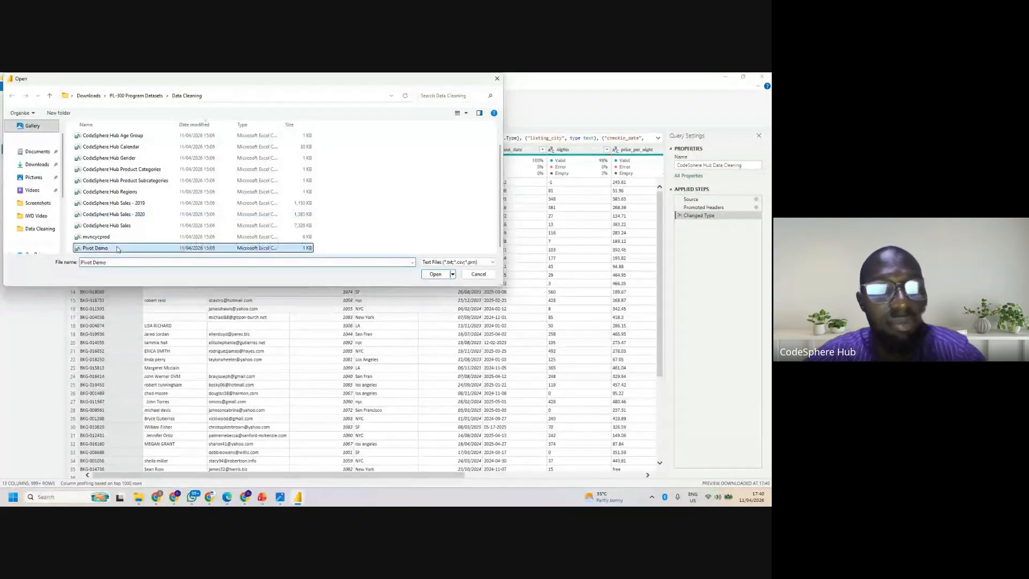
click(435, 274)
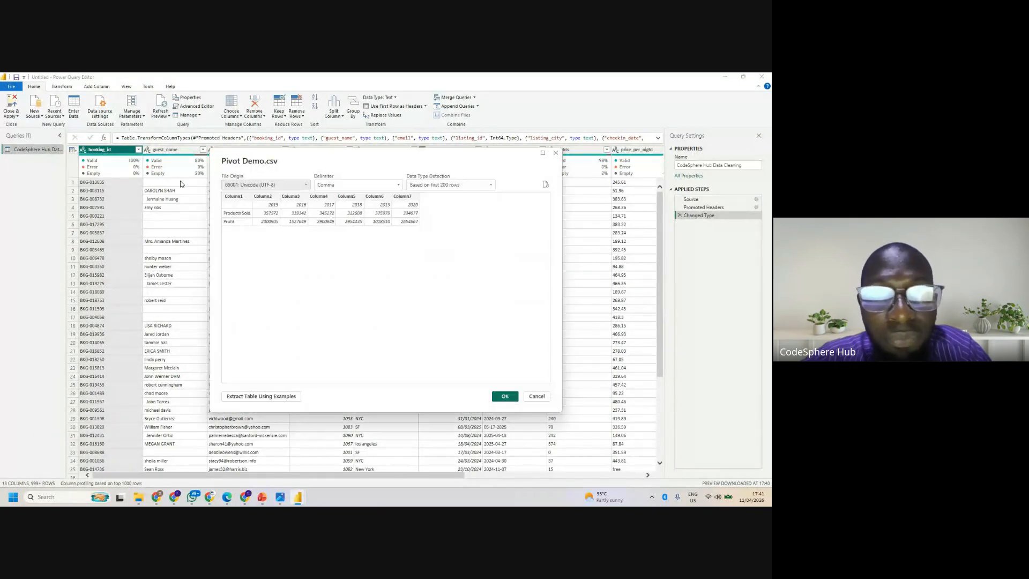
click(505, 397)
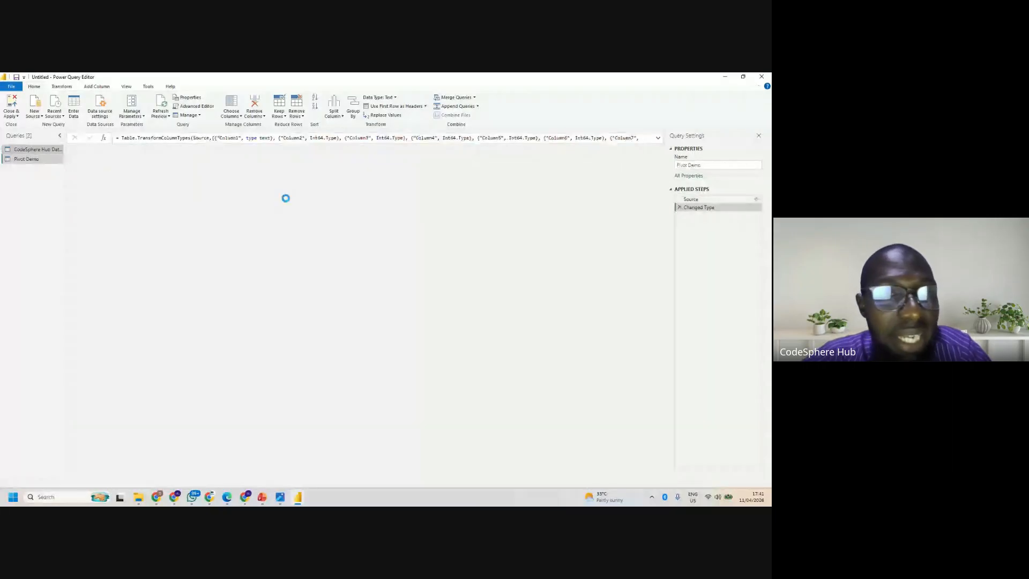
- Import CodeSphere Hub Sales.csv as another Text/CSV source and slightly widen the list of queries
click(49, 152)
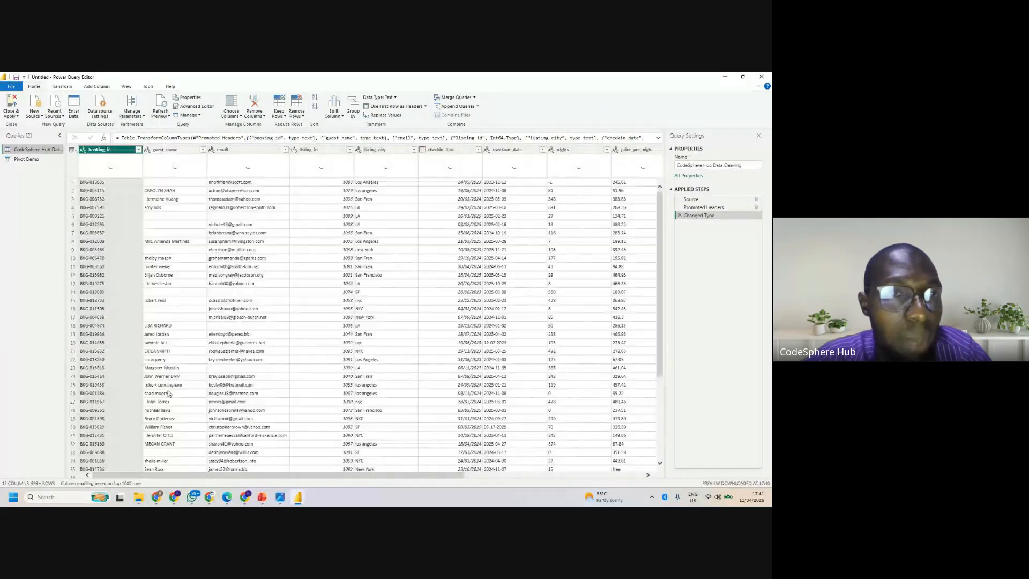
click(34, 113)
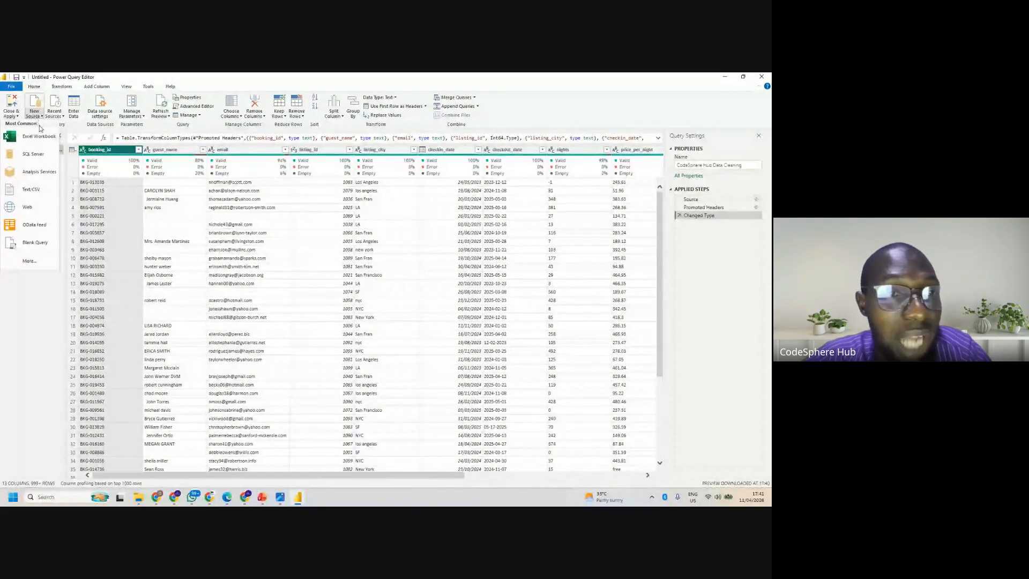
click(37, 195)
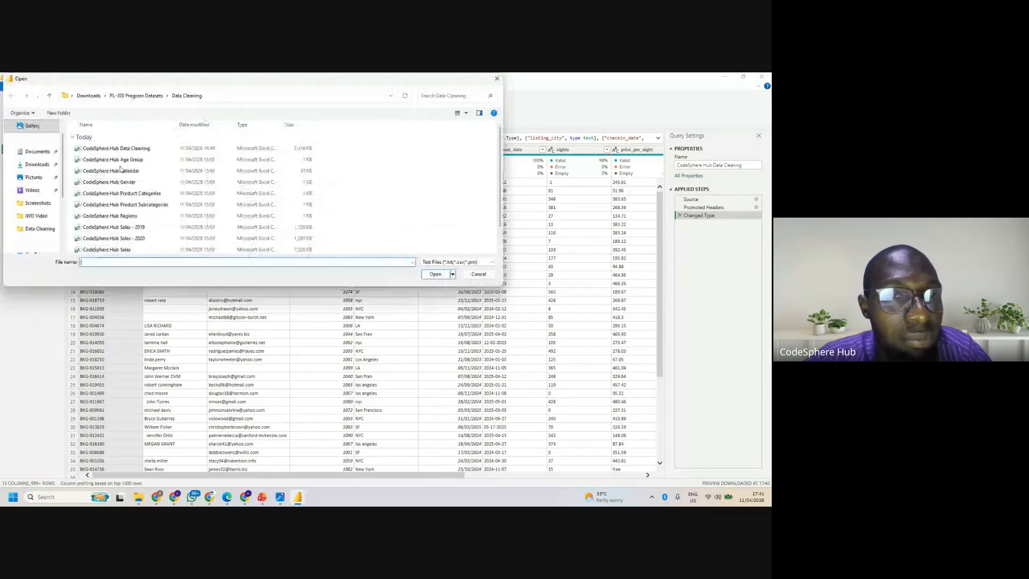
click(116, 249)
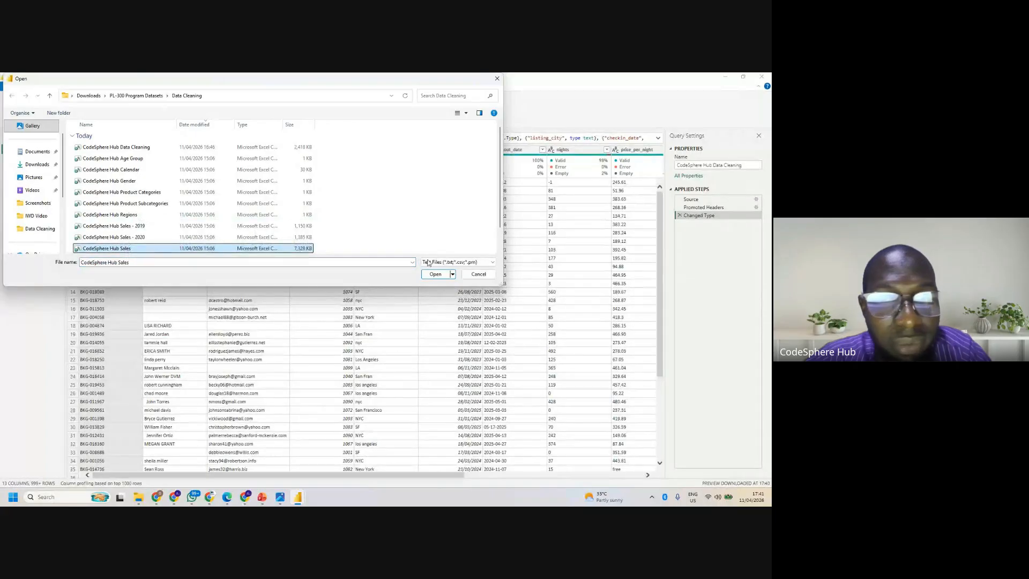
click(435, 275)
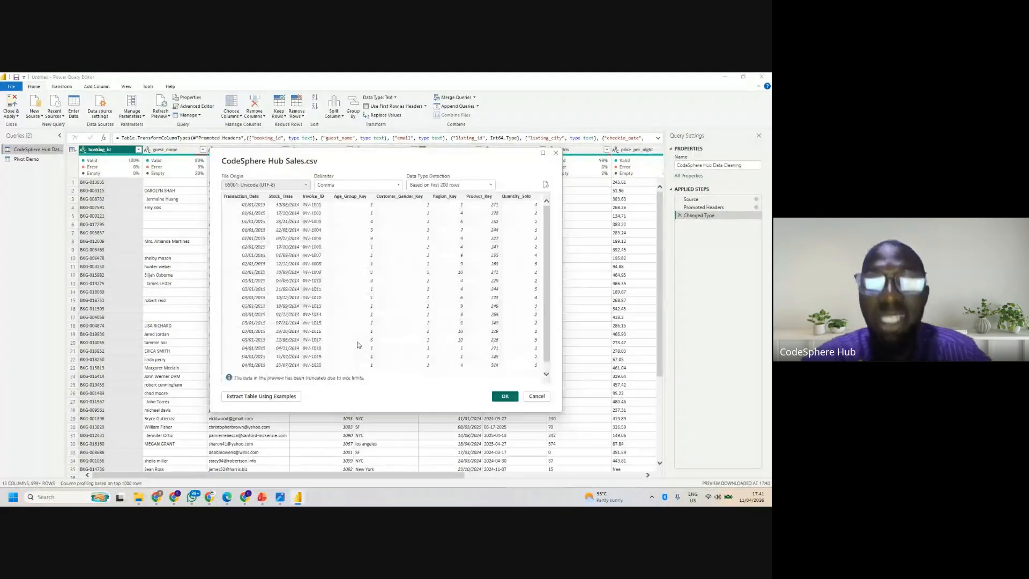
click(505, 396)
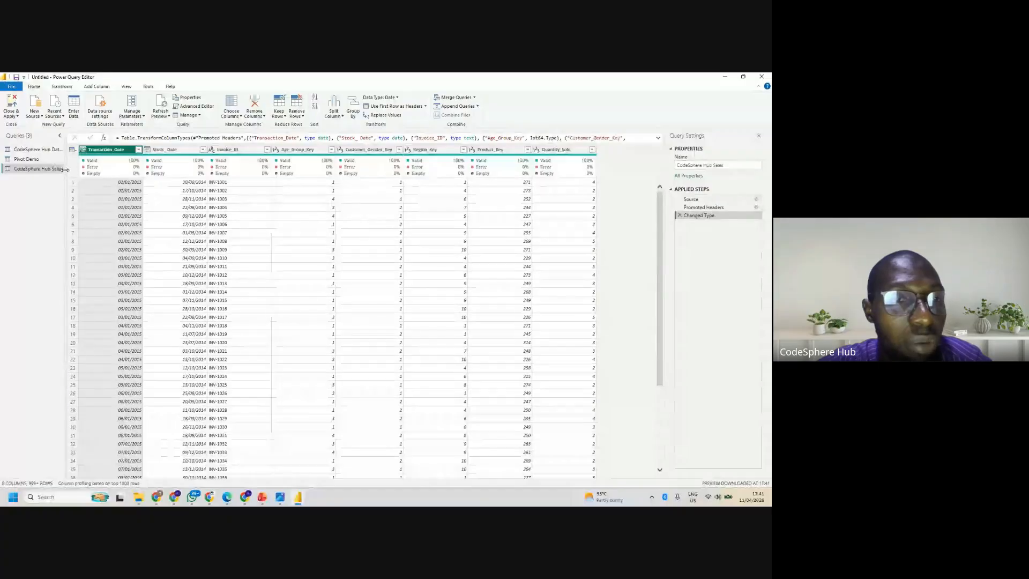
drag(65, 169, 69, 171)
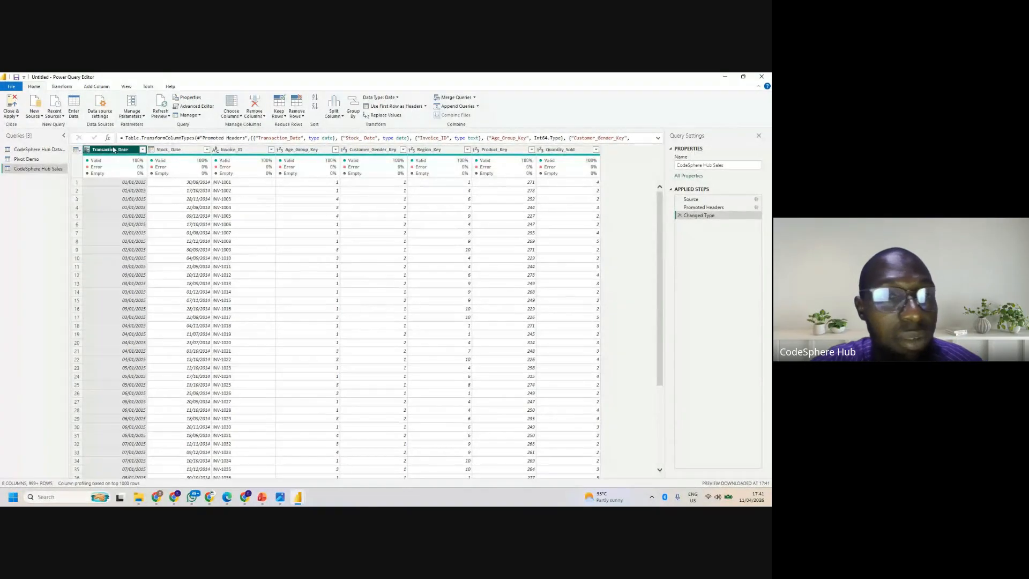
- Duplicate the CodeSphere Hub Sales query and rename the copy Monthly Sales
right_click(54, 170)
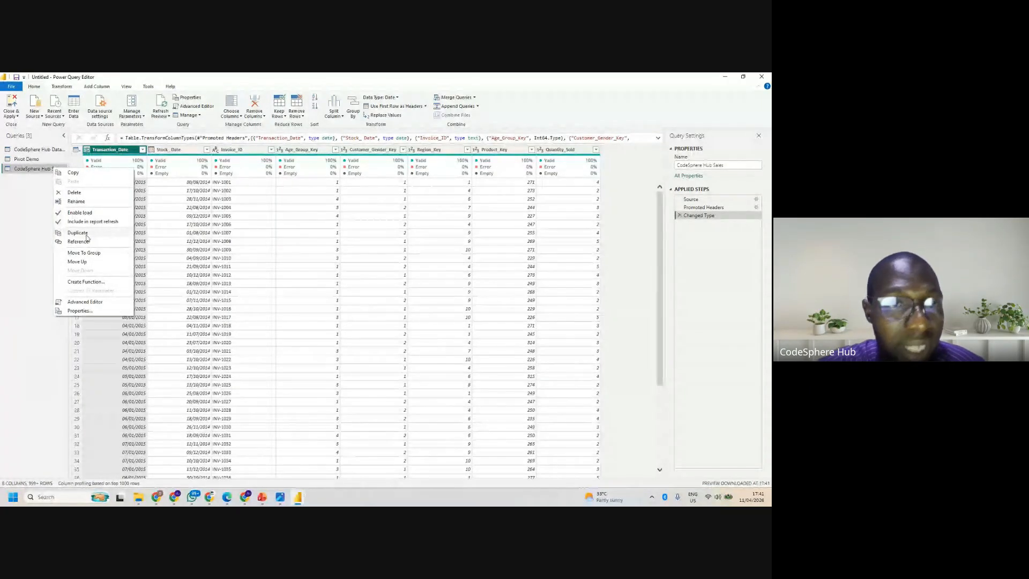
click(86, 234)
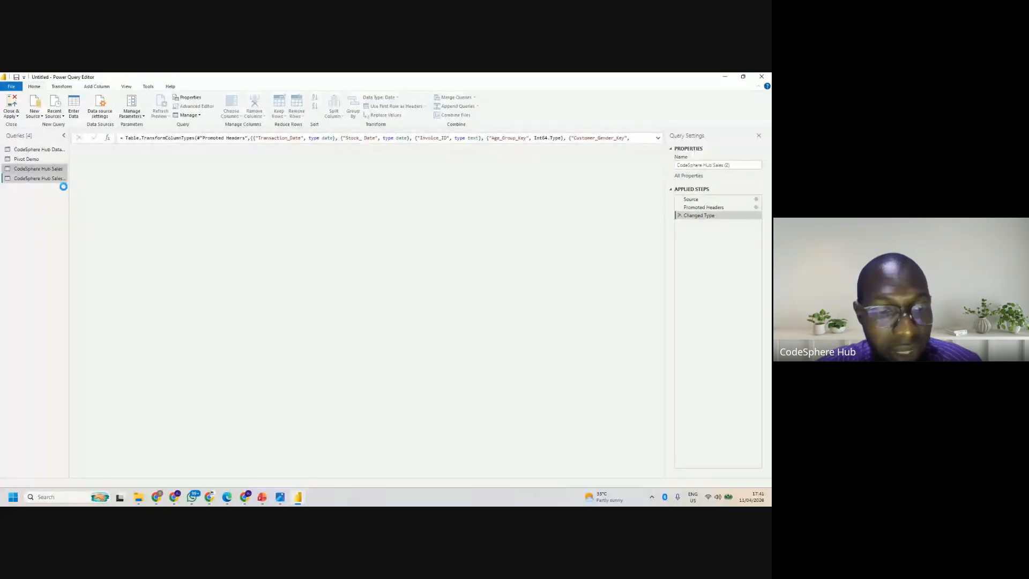
double_click(60, 181)
key(BackSpace)
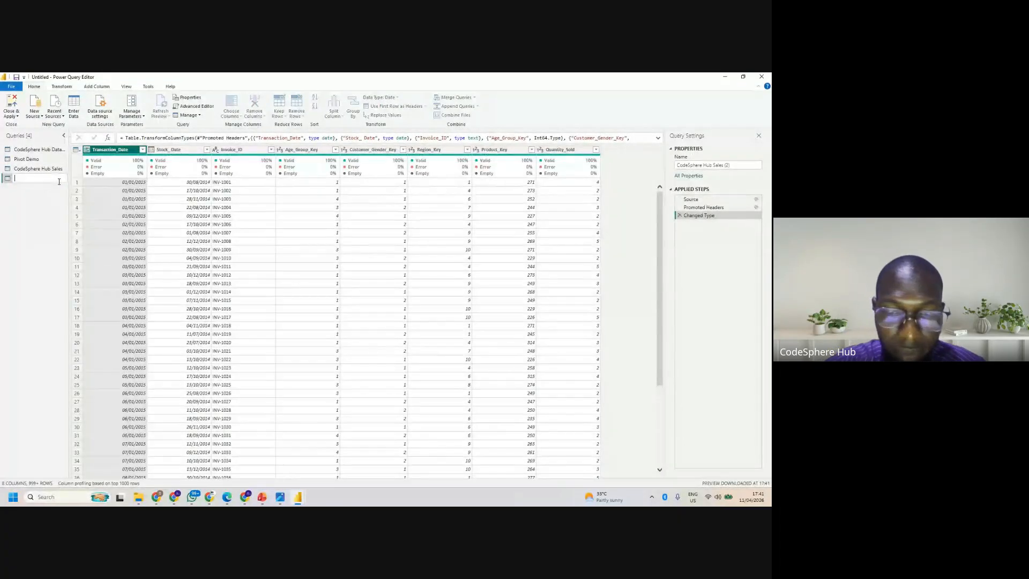
text(Monthly)
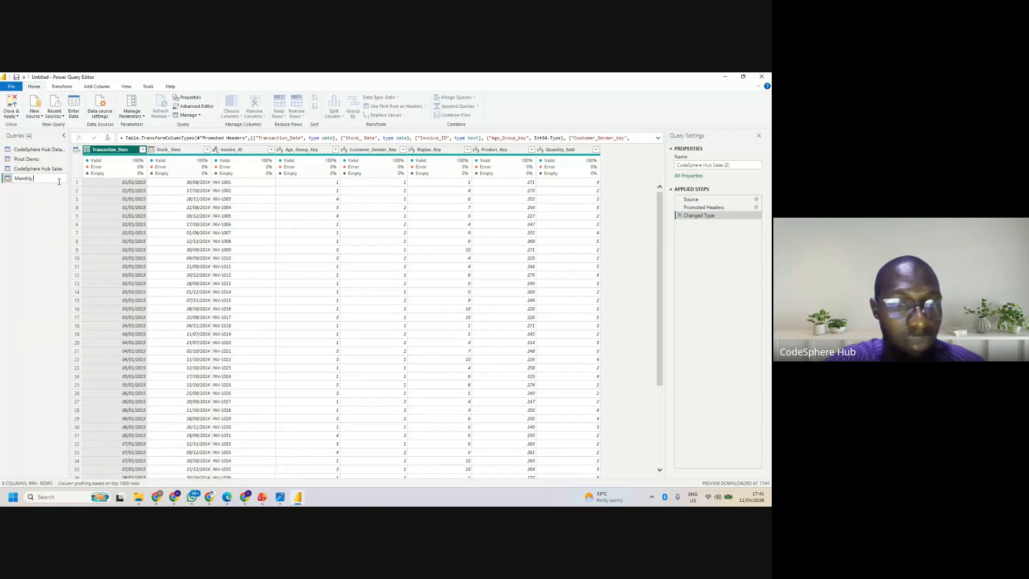
text( Sales)
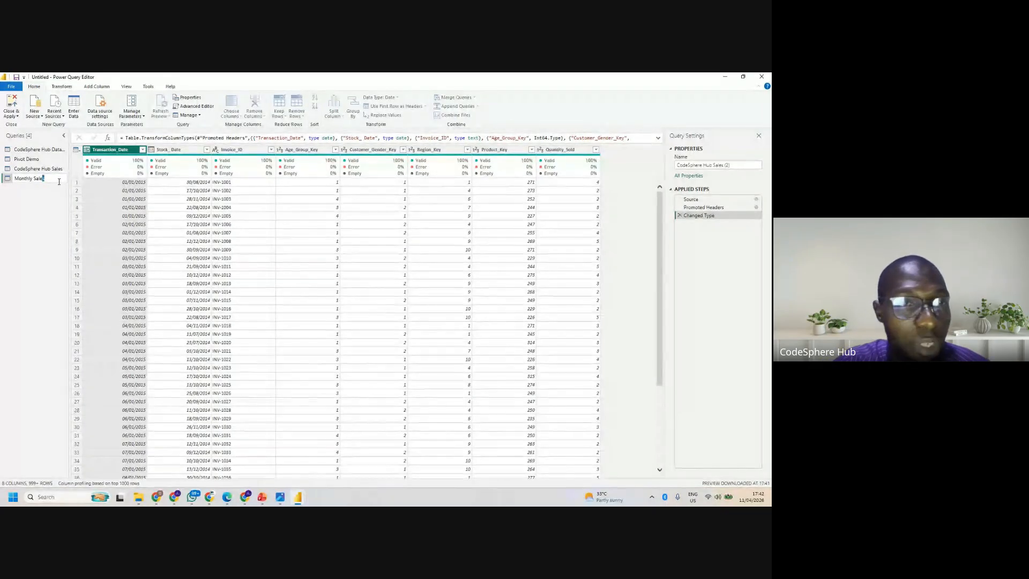
key(shift+Left)
key(shift+Left)
key(shift+Left)
key(shift+Left)
key(shift+Left)
key(shift+Left)
key(shift+Left)
key(shift+Left)
key(shift+Left)
key(shift+Left)
key(shift+Left)
key(shift+Left)
key(shift+Left)
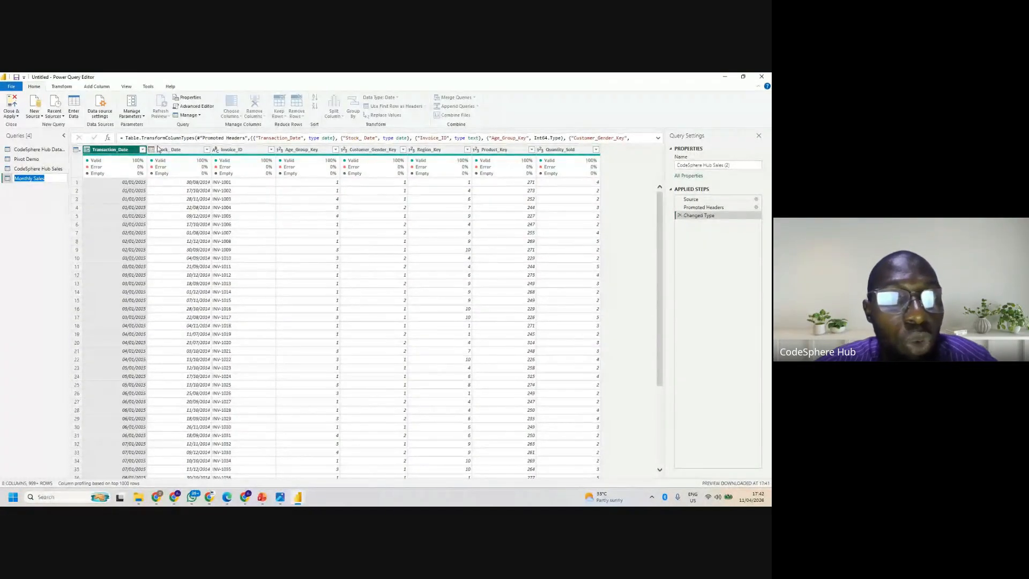
key(Return)
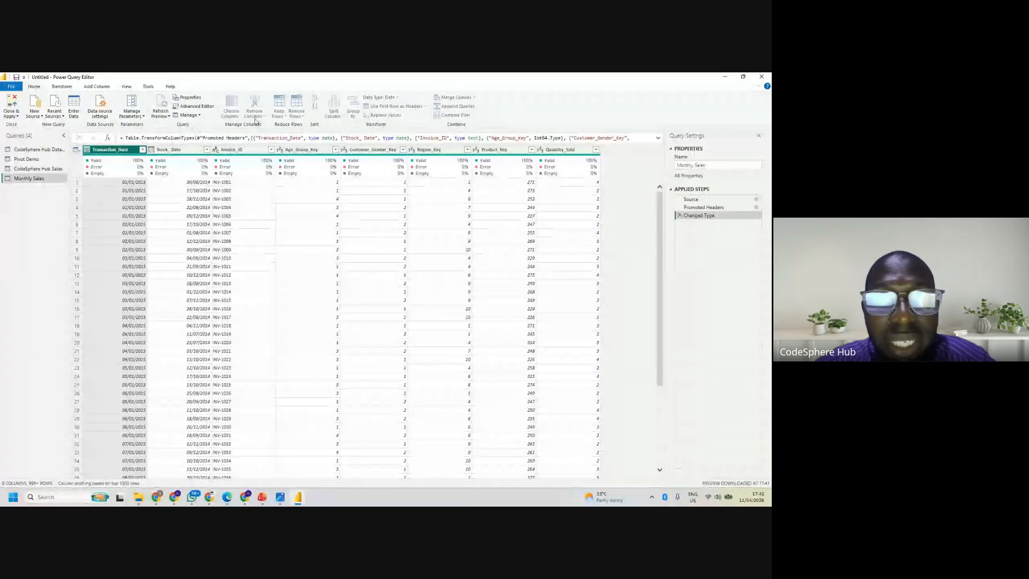
- Add a name-of-month column derived from Transaction_Date to the Monthly Sales query
click(88, 89)
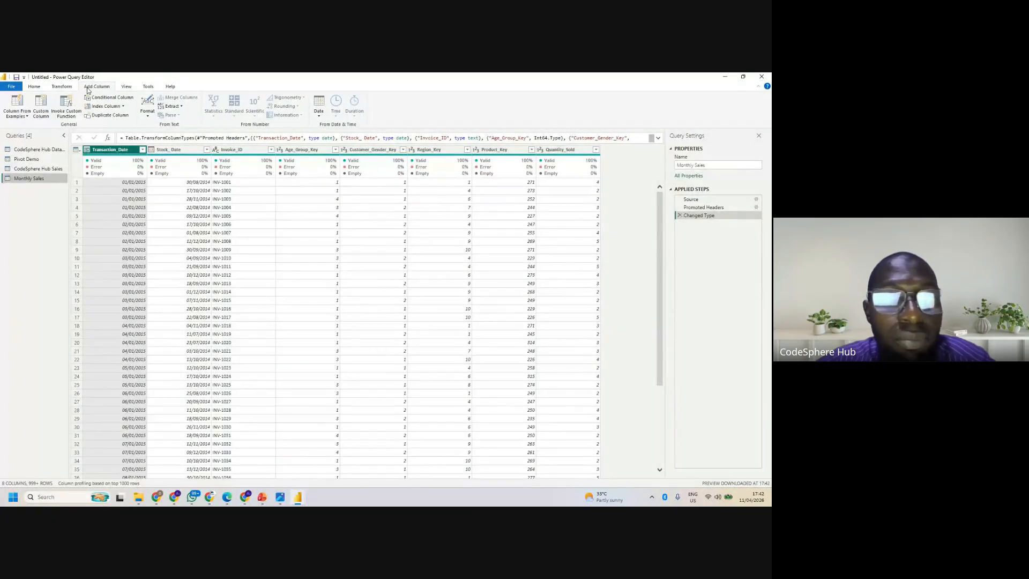
click(315, 118)
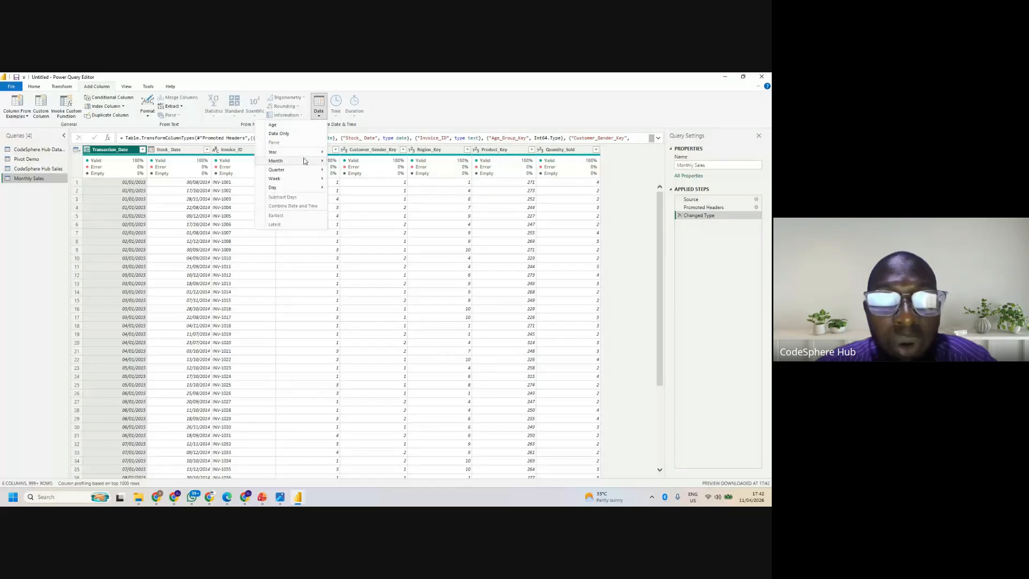
mouse_move(297, 162)
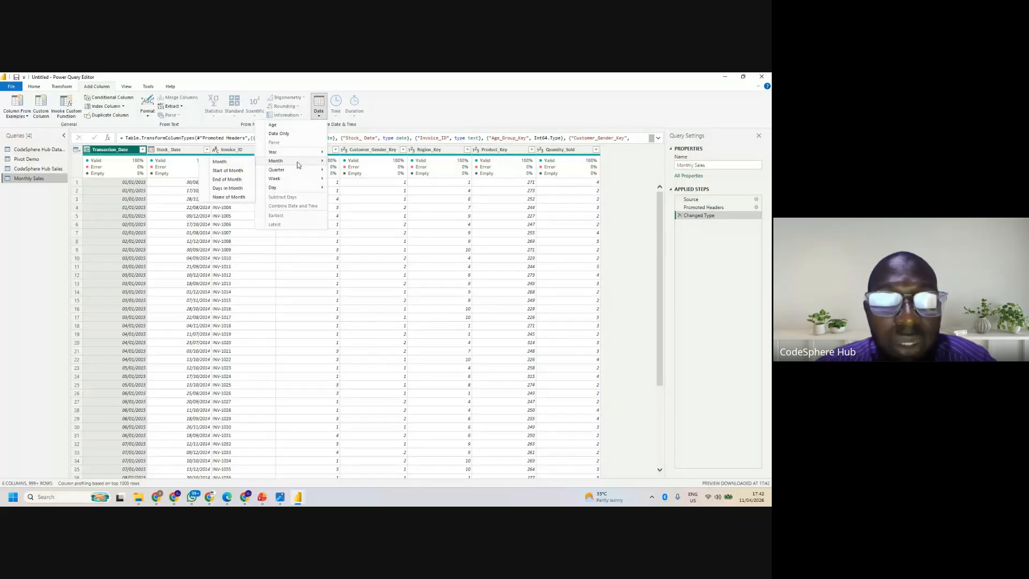
click(233, 197)
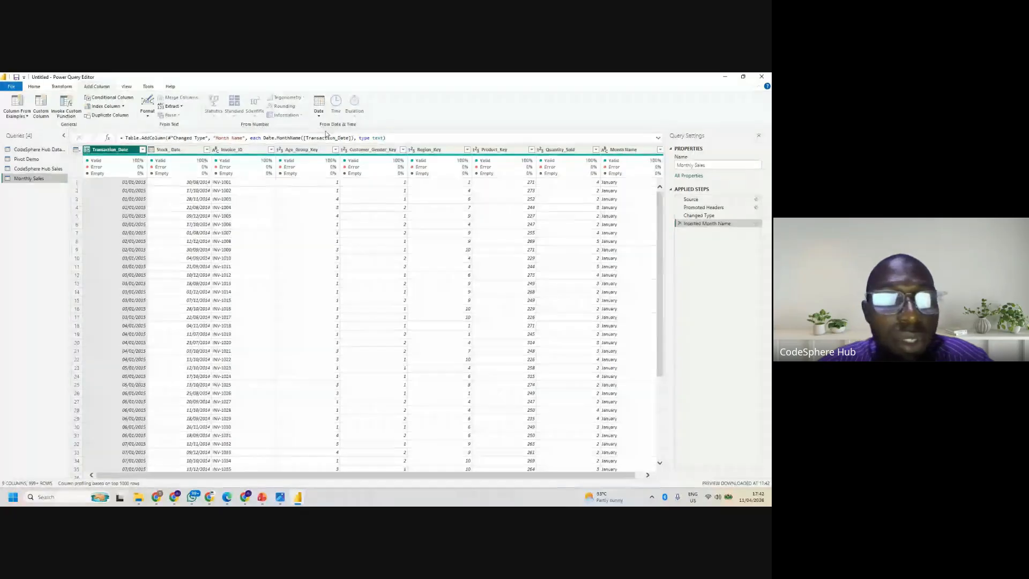
click(625, 149)
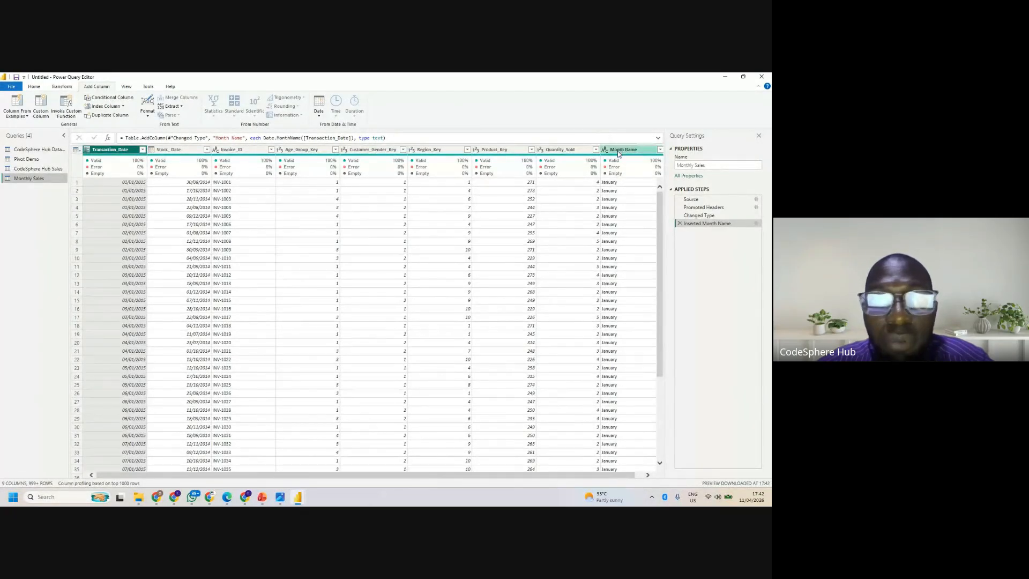
click(62, 86)
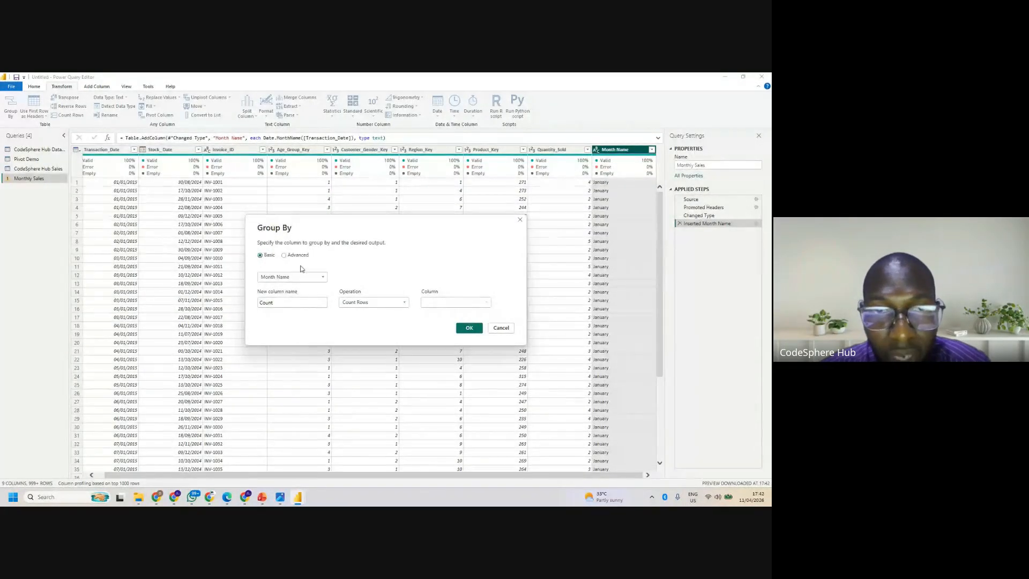
click(284, 255)
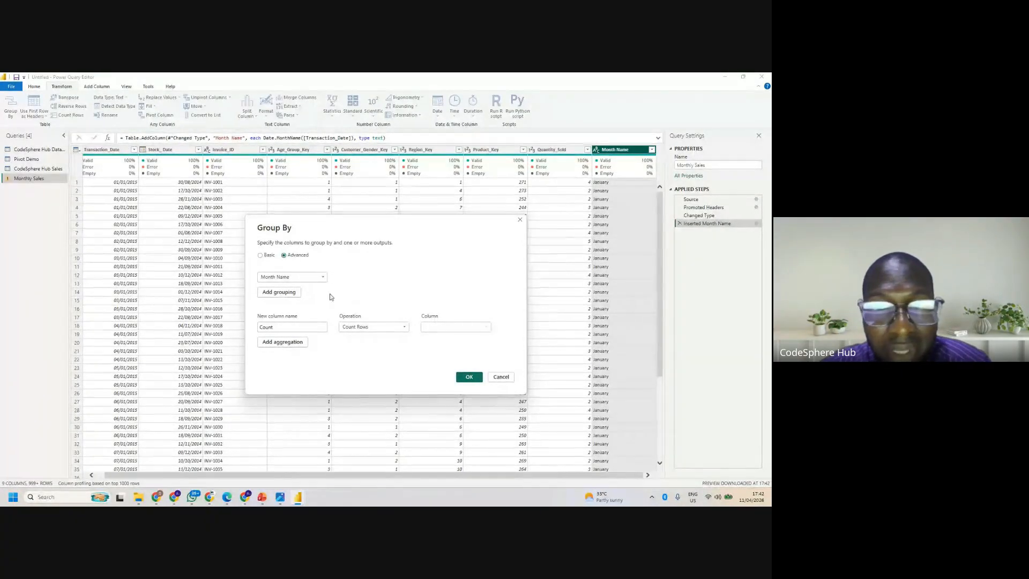
click(324, 278)
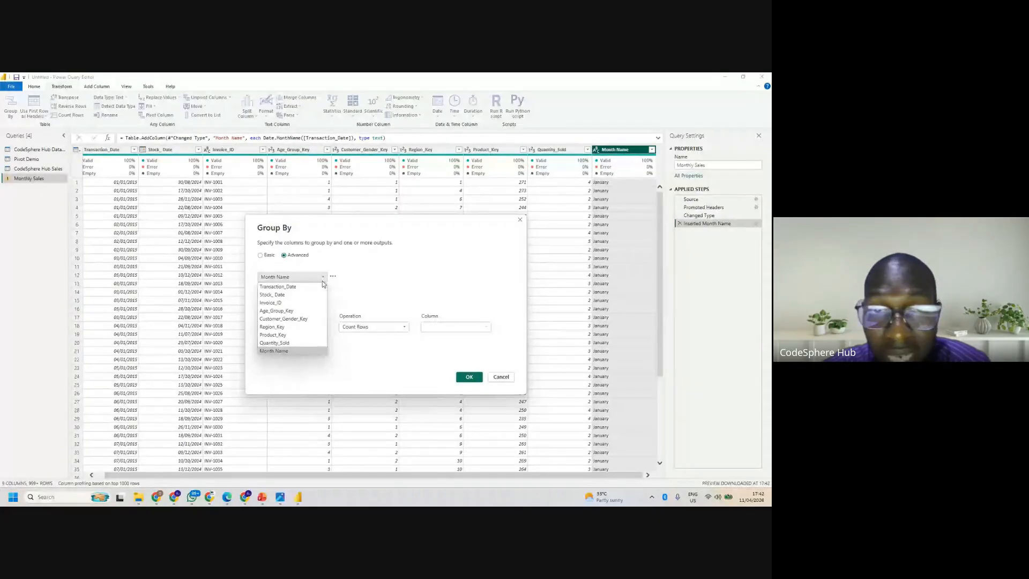
click(322, 278)
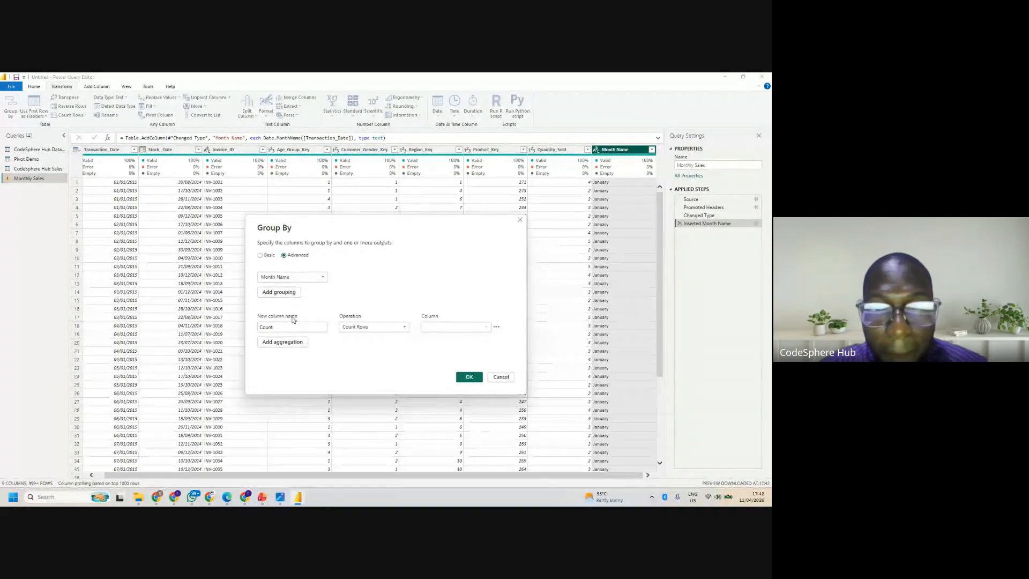
click(288, 294)
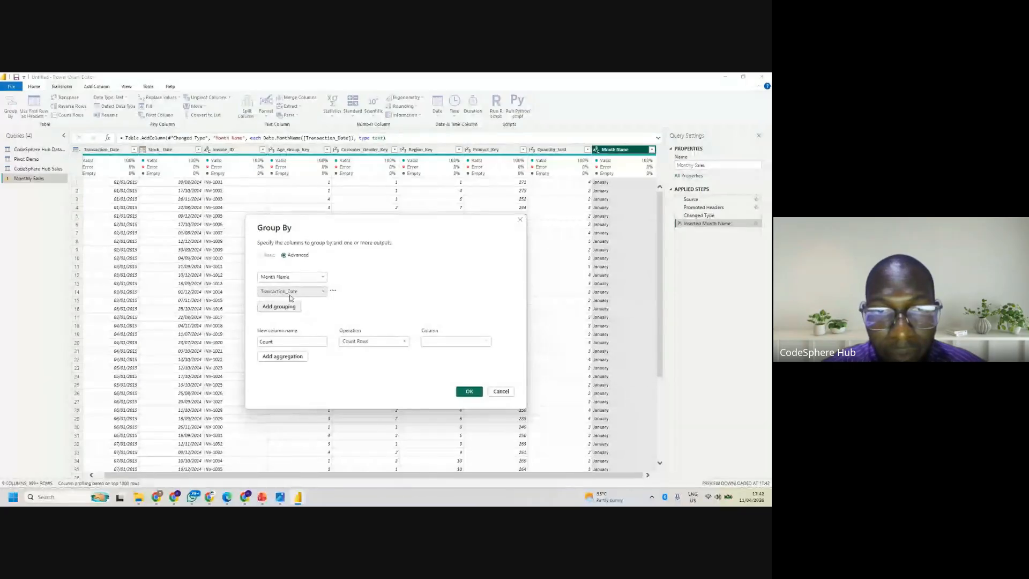
click(321, 292)
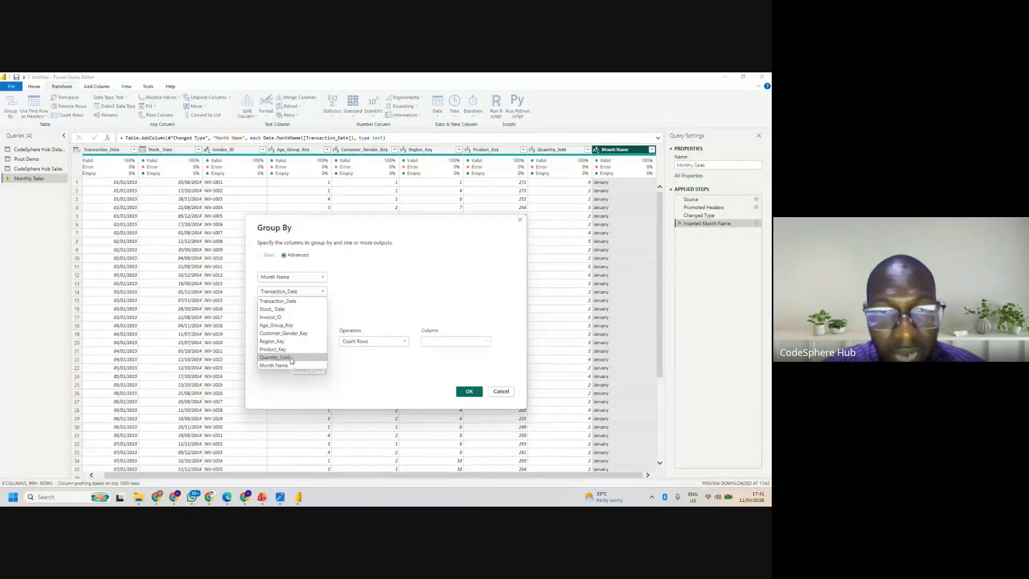
click(291, 357)
click(316, 292)
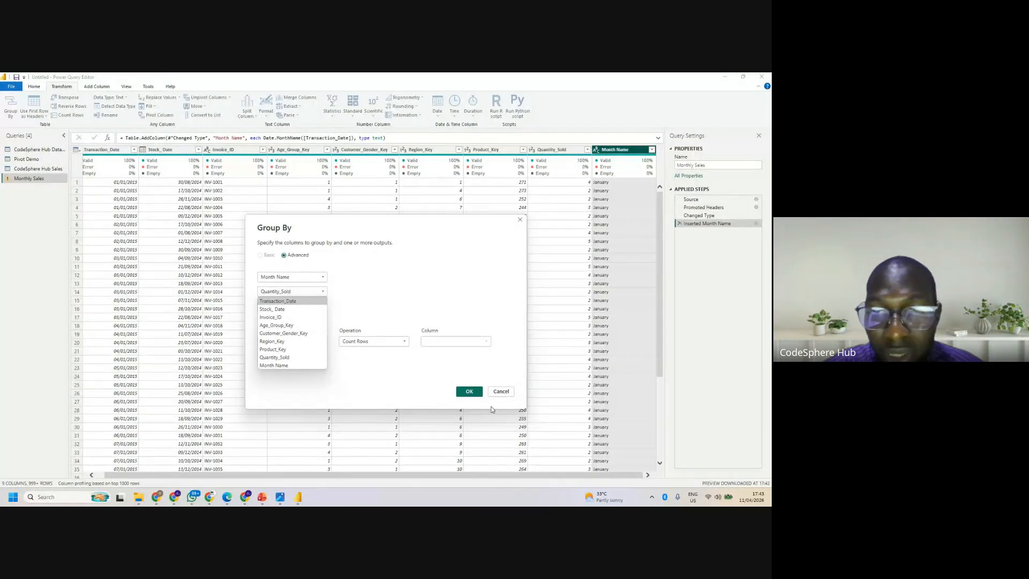
click(500, 391)
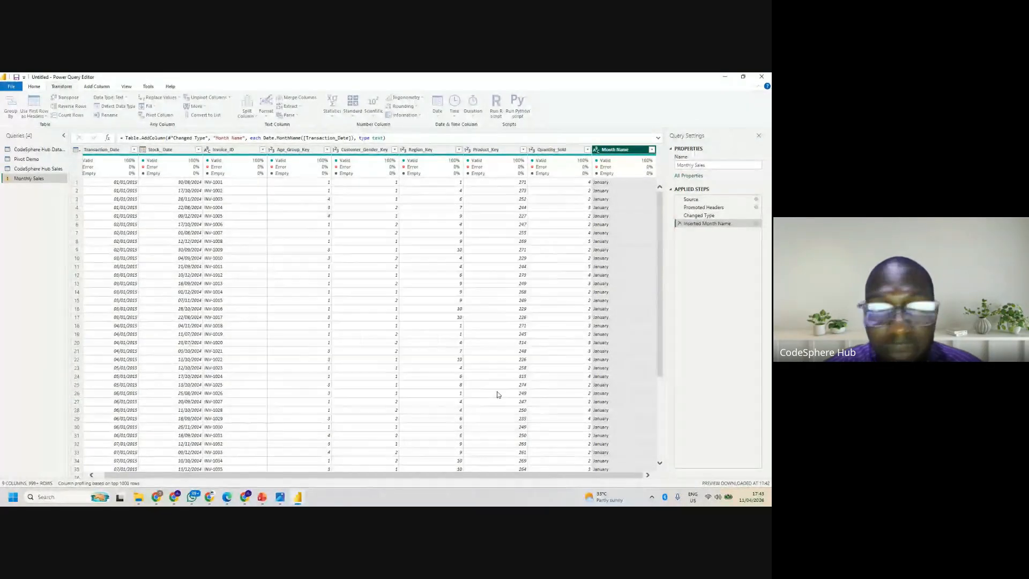
- Transform the Transaction_Date column of Monthly Sales in place so it holds only the year
click(112, 149)
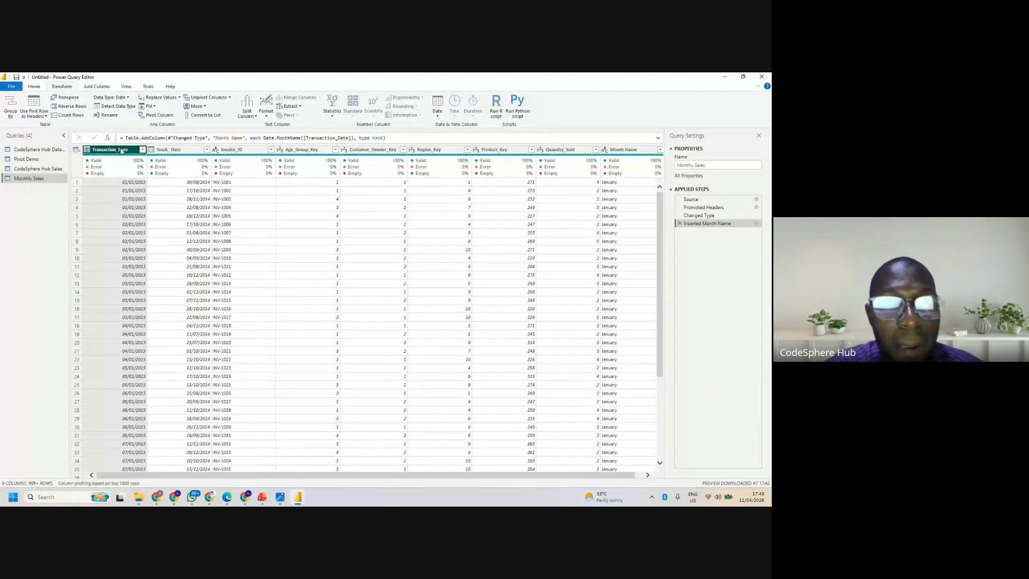
click(439, 113)
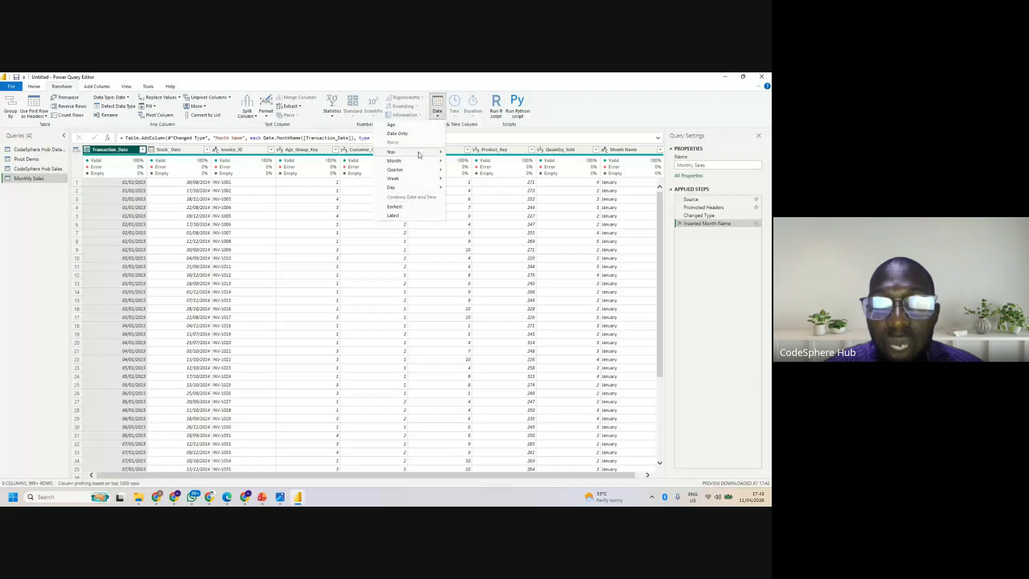
mouse_move(413, 155)
click(343, 154)
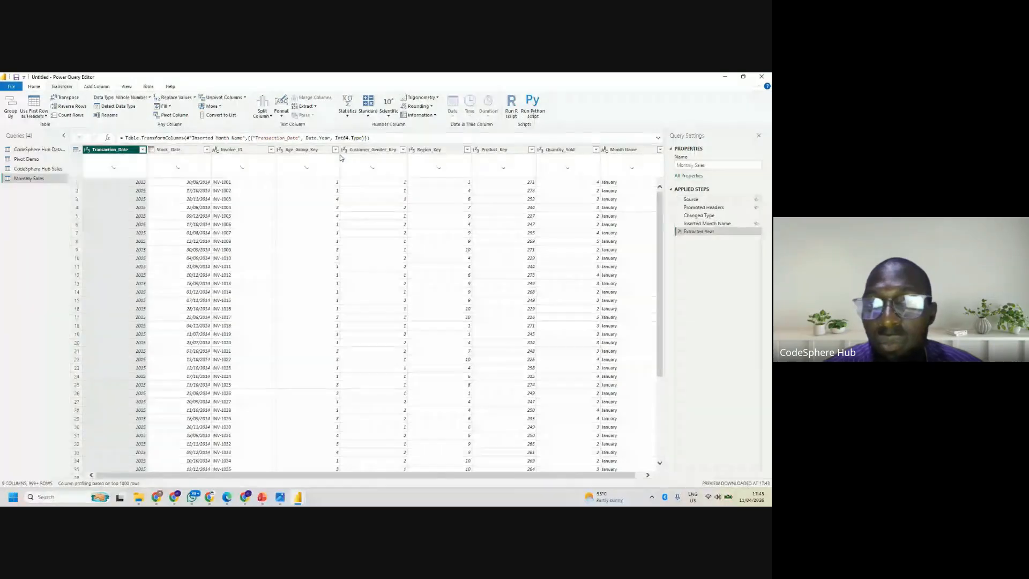
- Try an advanced grouping by Month Name, cancel it, and remove the Extracted Year step from the query
click(10, 110)
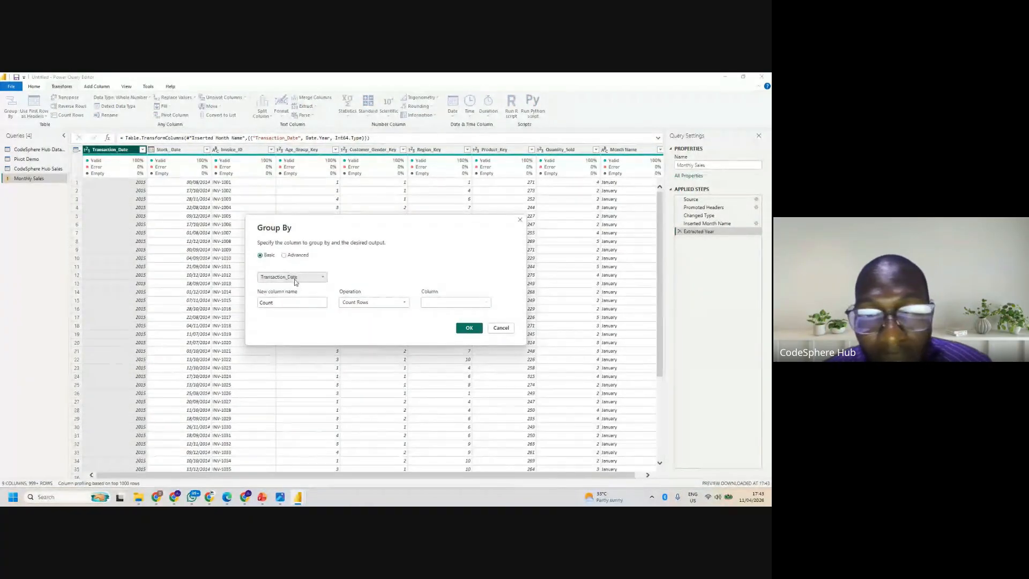
click(286, 256)
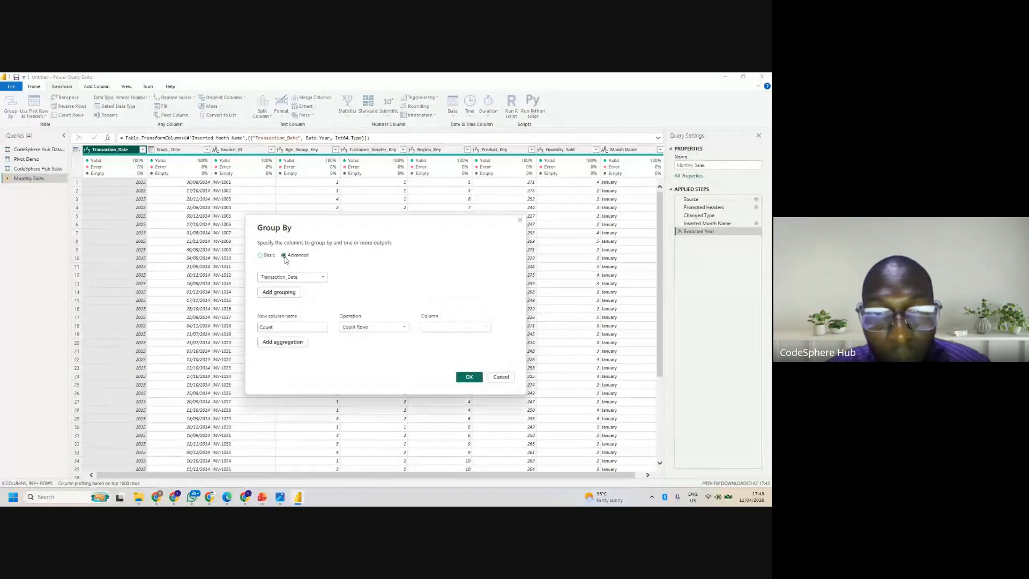
click(297, 277)
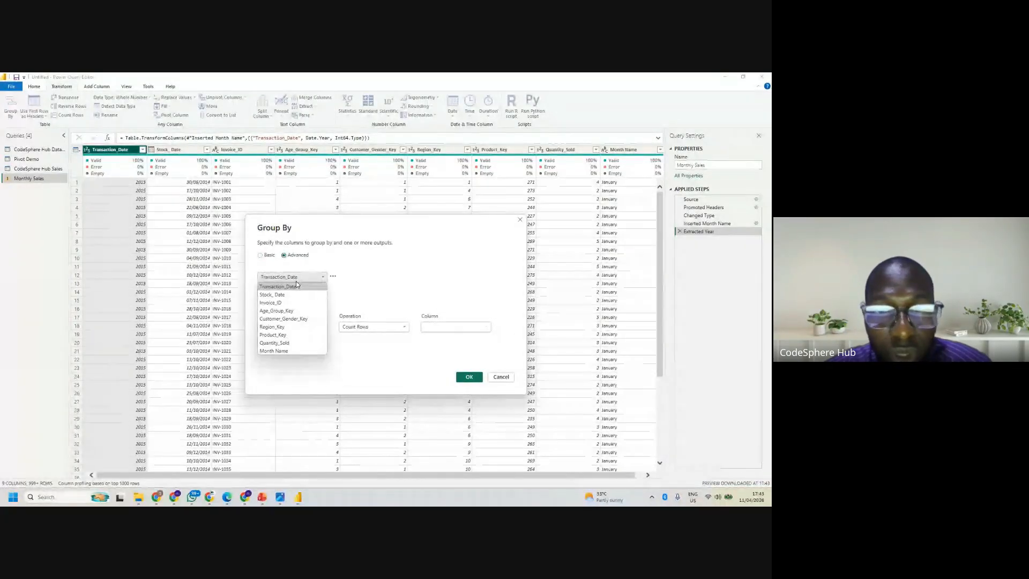
click(280, 351)
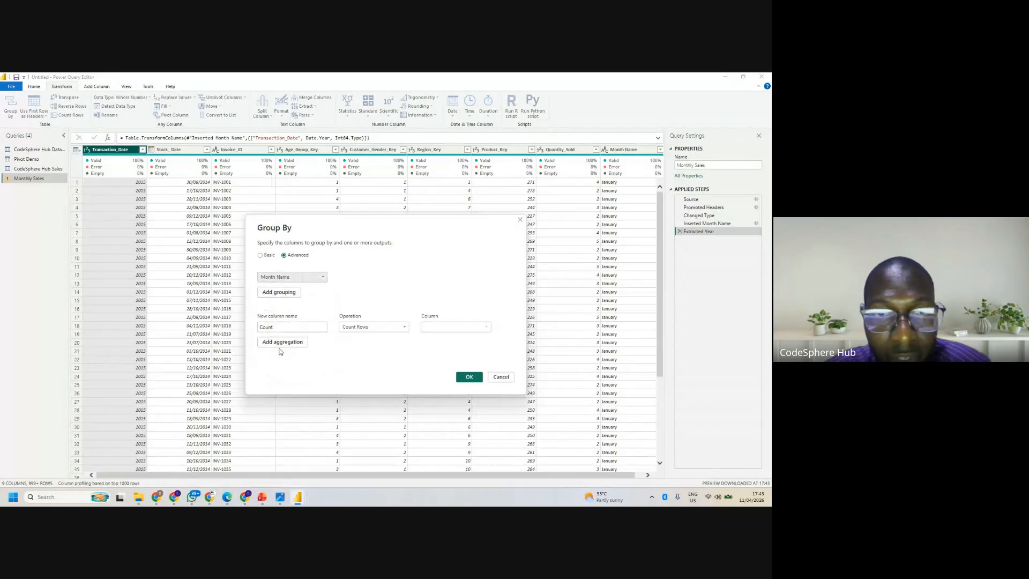
click(304, 277)
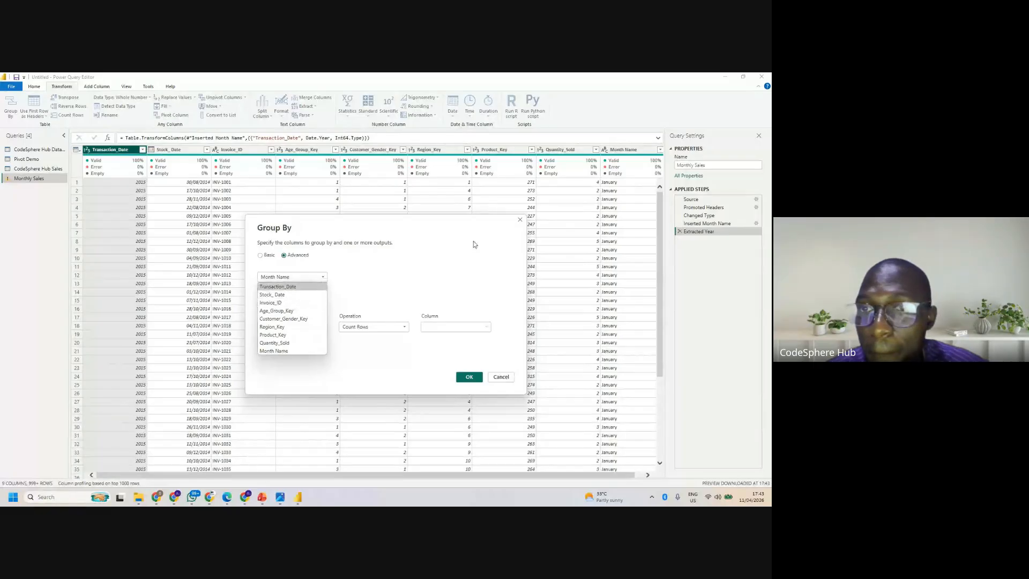
click(499, 379)
click(499, 378)
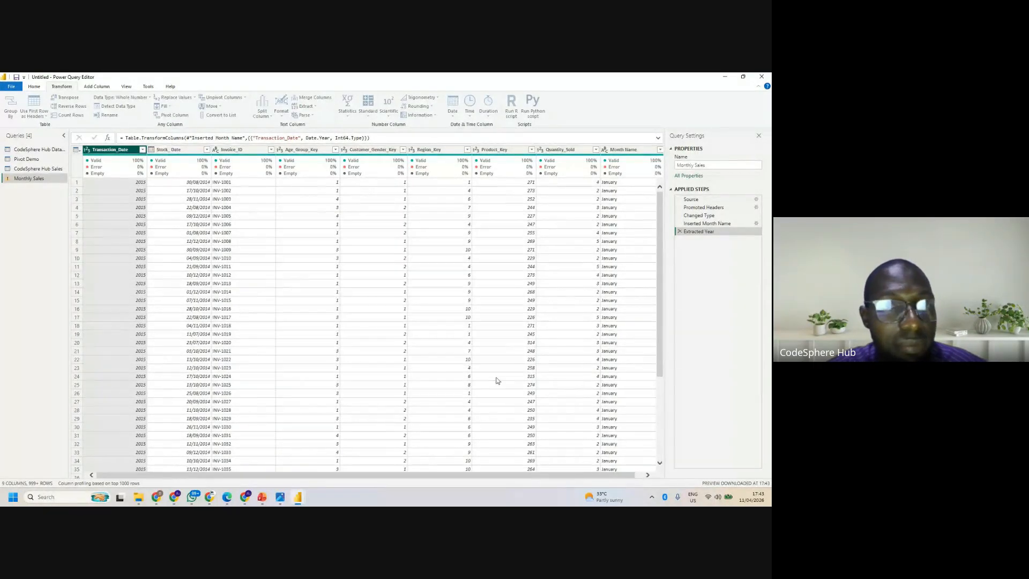
click(679, 231)
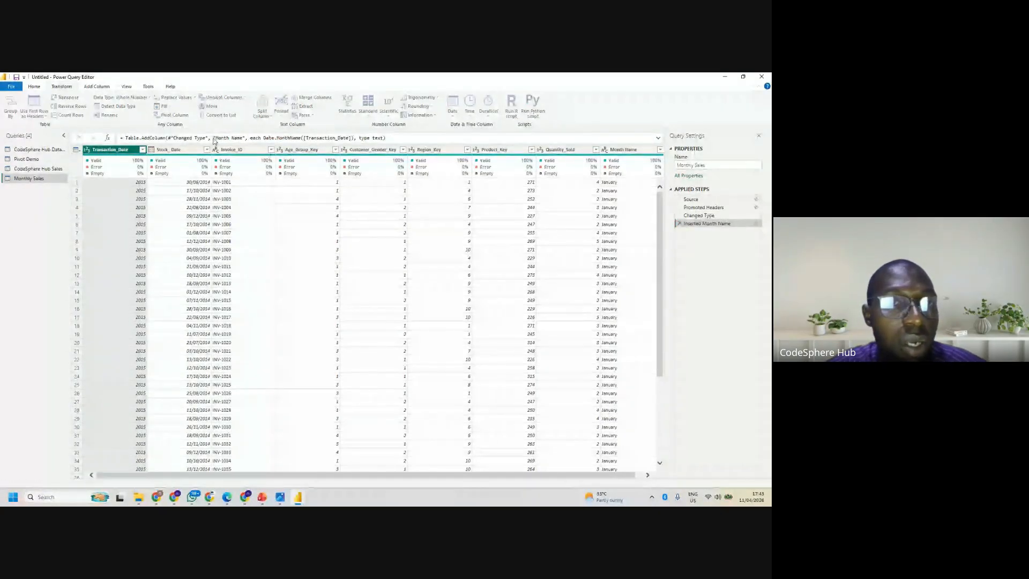
- Add a separate Year column derived from Transaction_Date to the Monthly Sales query
click(97, 87)
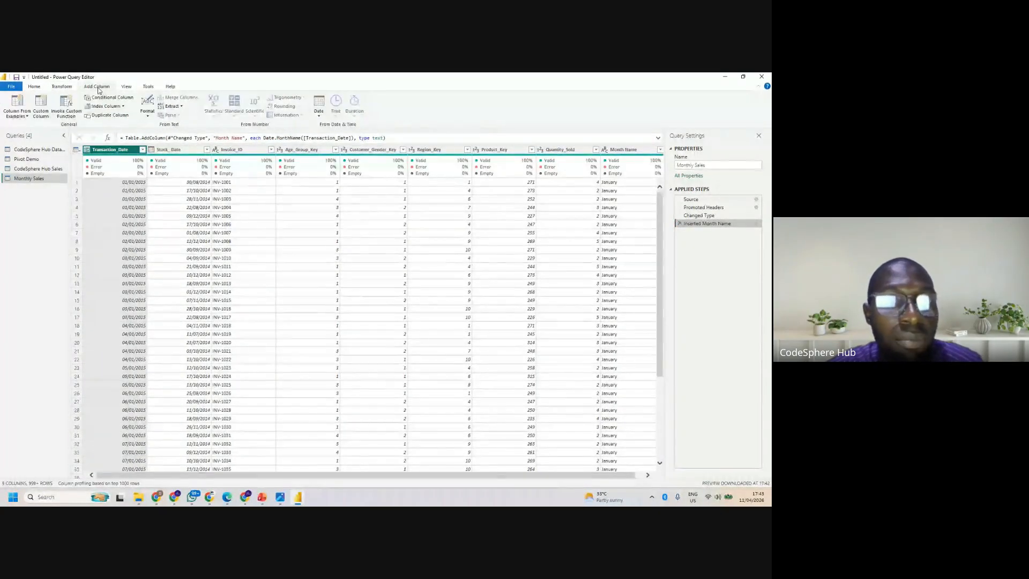
click(320, 116)
mouse_move(296, 155)
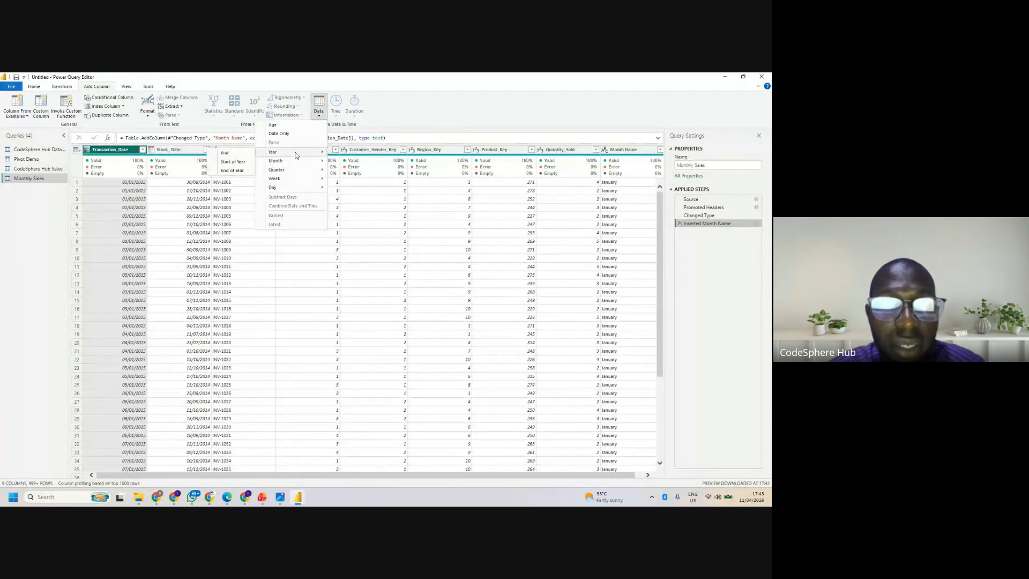
click(228, 155)
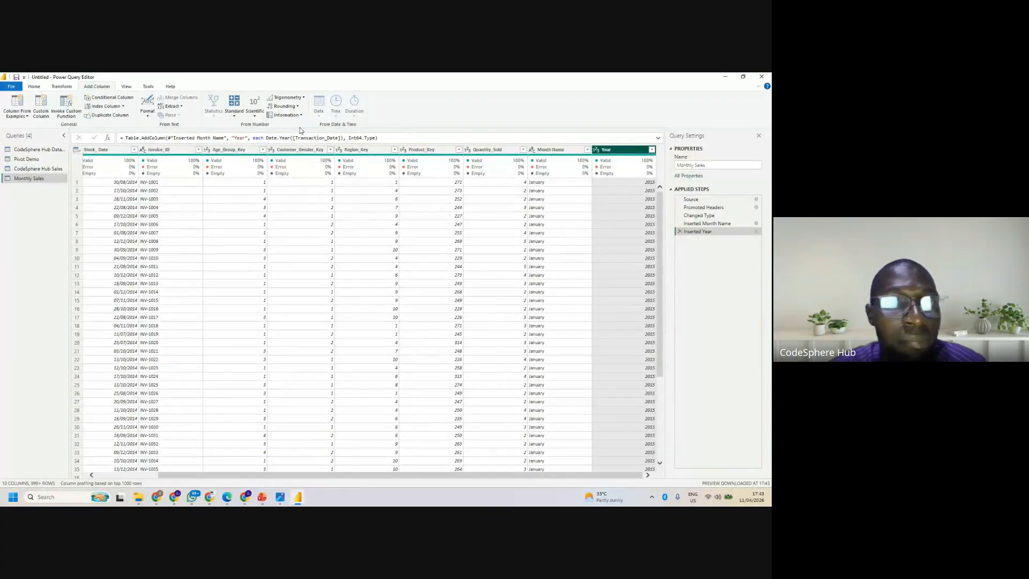
- Start an advanced Group By on Monthly Sales with Year and Month Name as the grouping columns
click(61, 86)
click(11, 109)
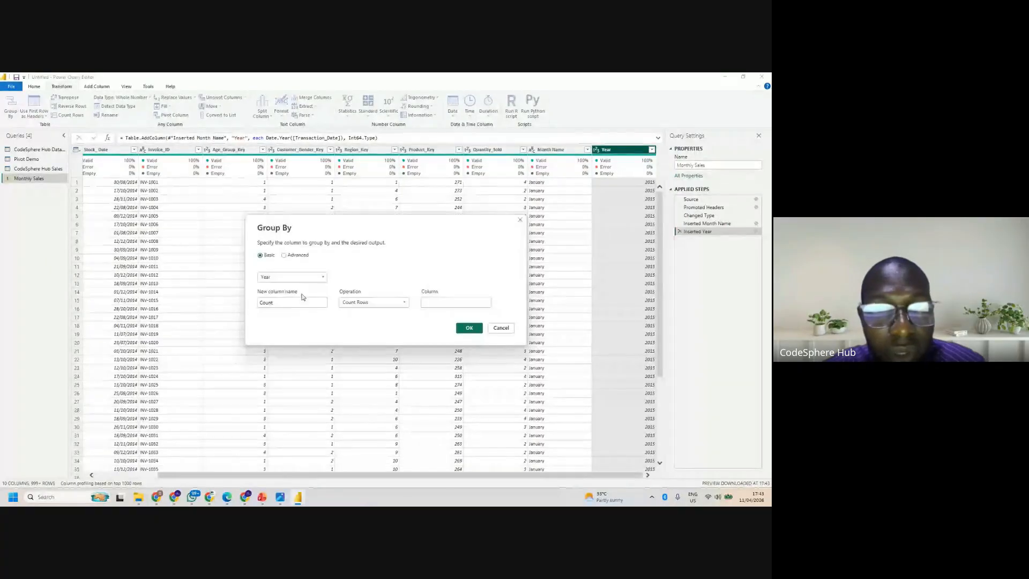
click(284, 256)
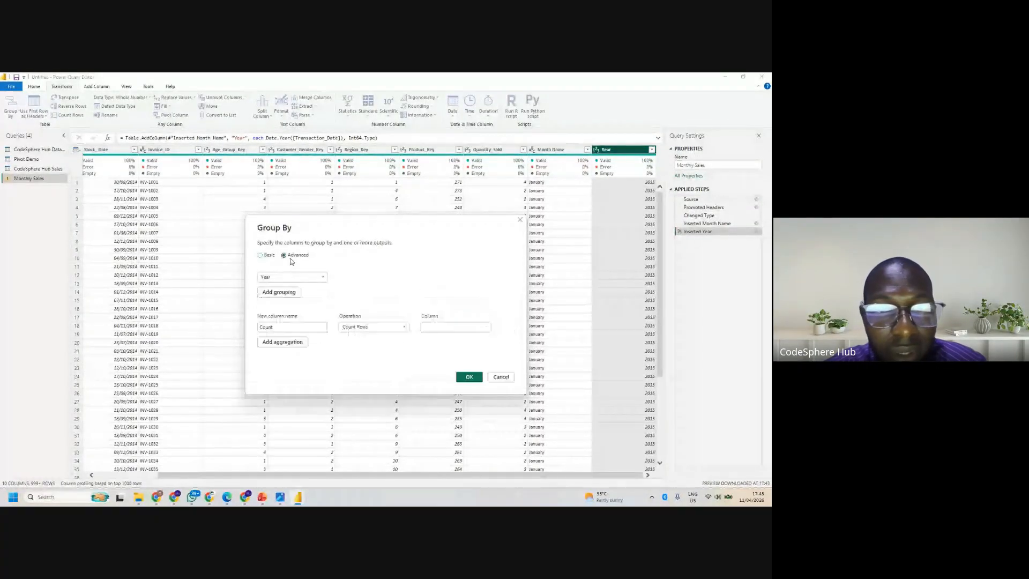
click(294, 296)
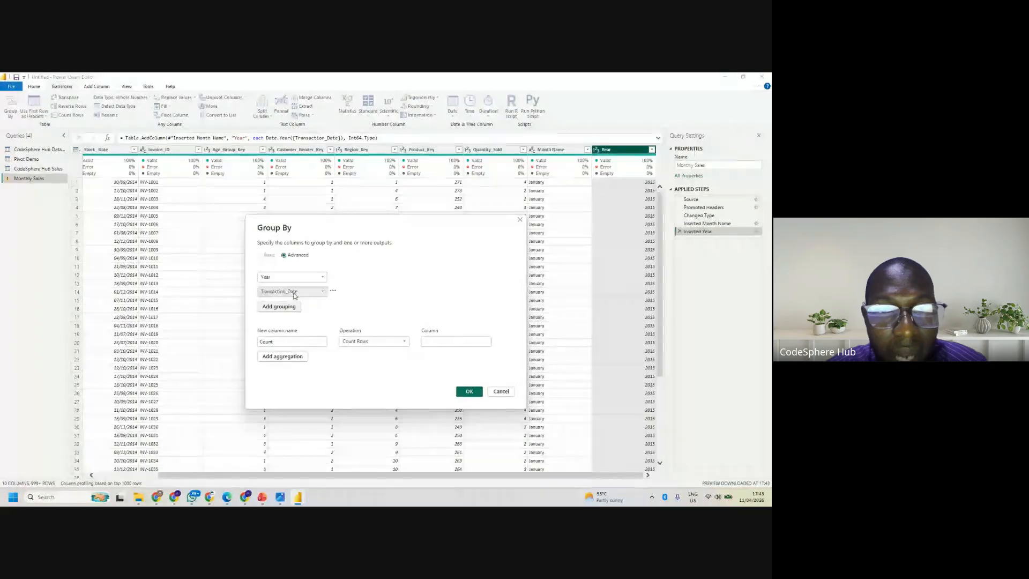
click(294, 292)
click(274, 365)
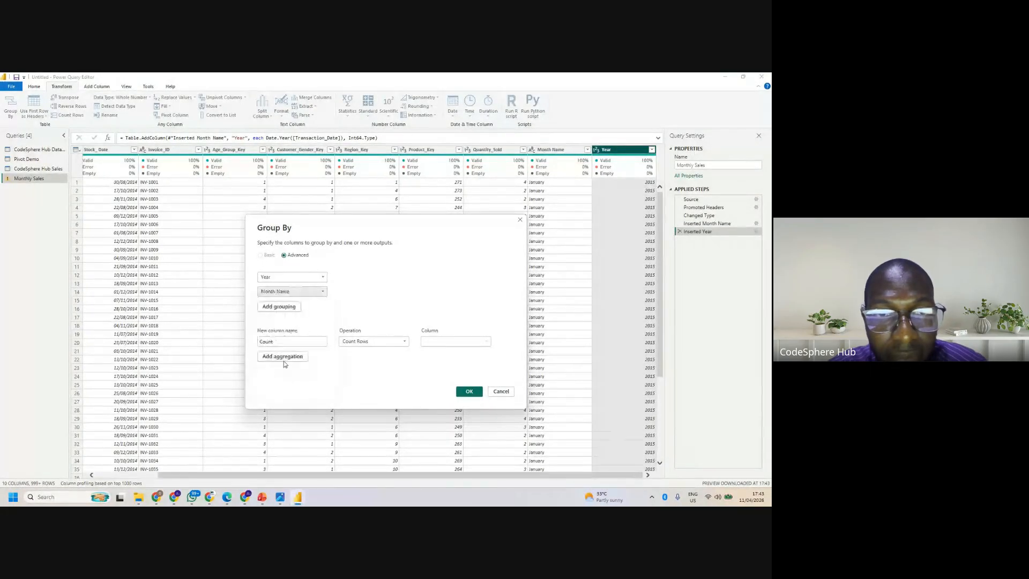
- Name the aggregation column Sales Analysis, define it as the Sum of Quantity_Sold, and apply the grouping
click(290, 341)
key(BackSpace)
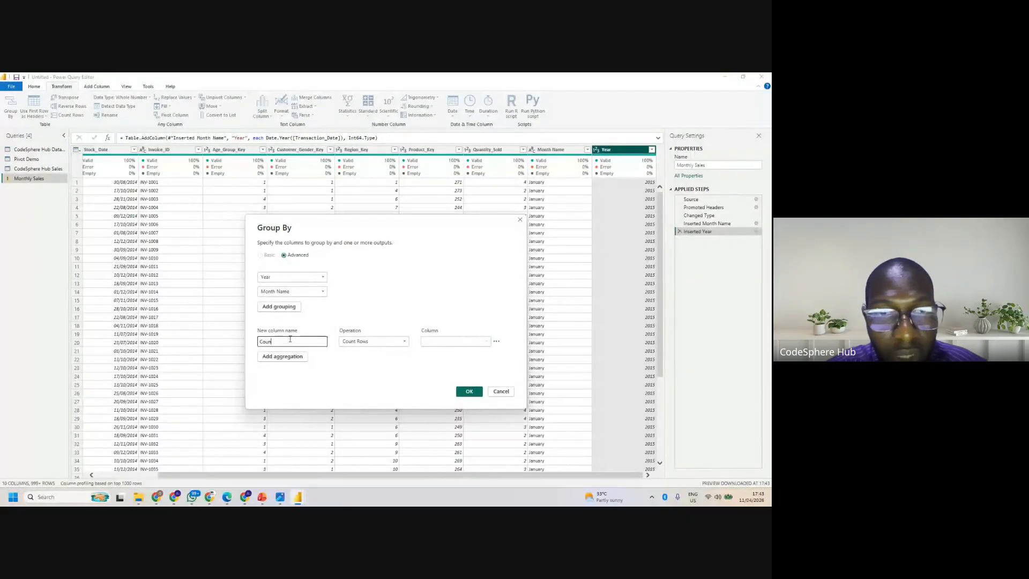
key(BackSpace)
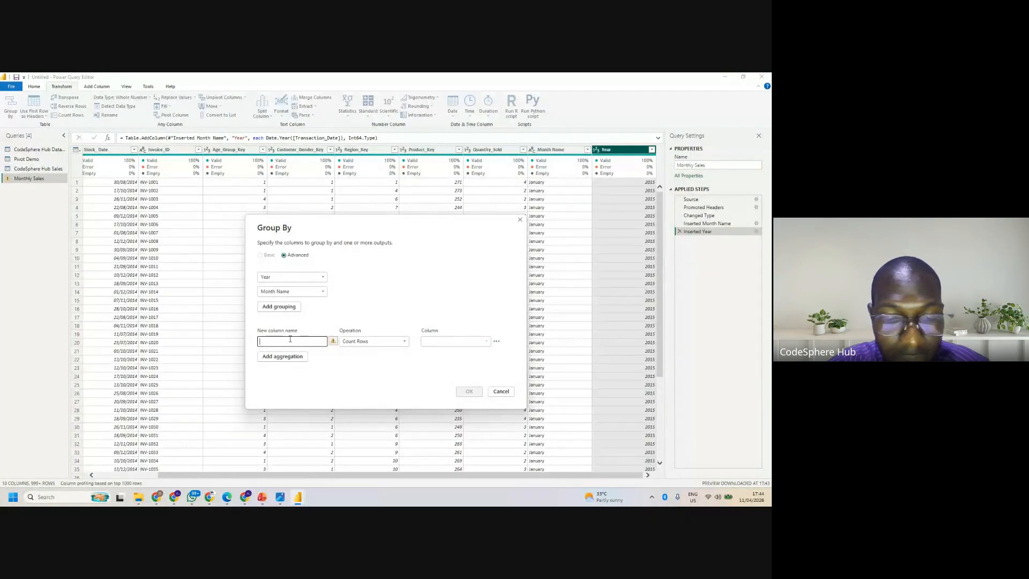
text(Sales Analysis)
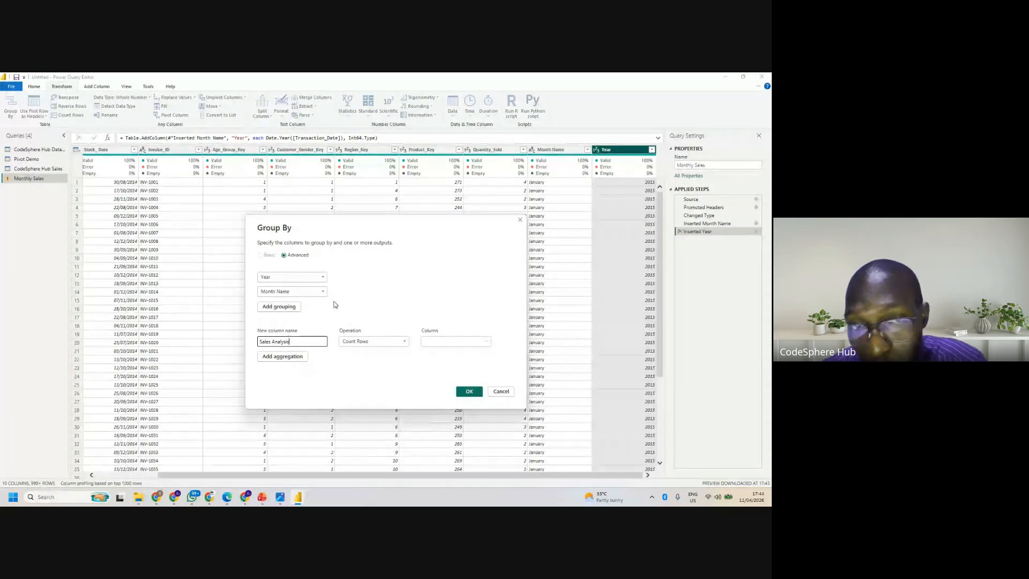
click(375, 342)
click(353, 351)
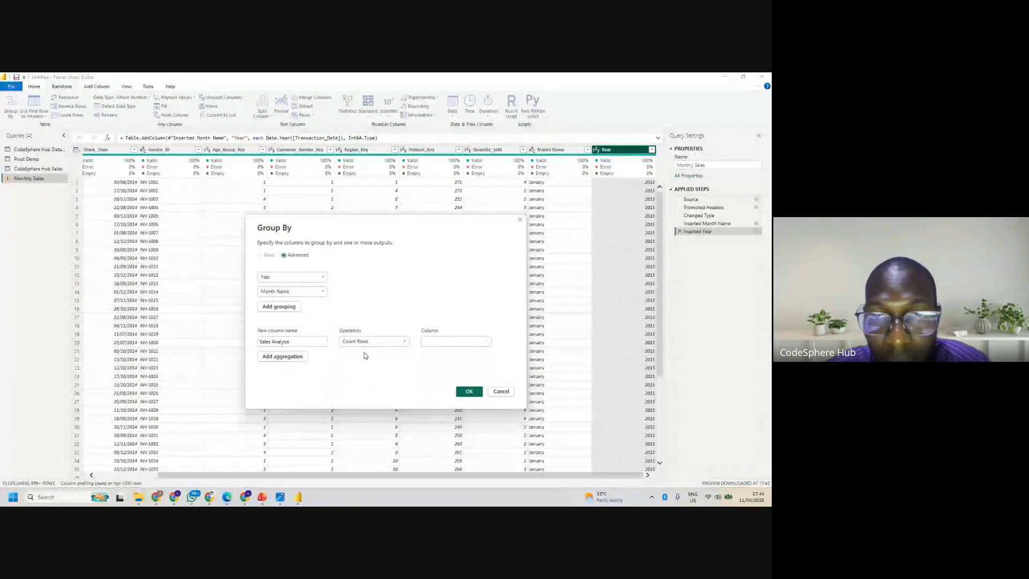
click(440, 345)
click(450, 409)
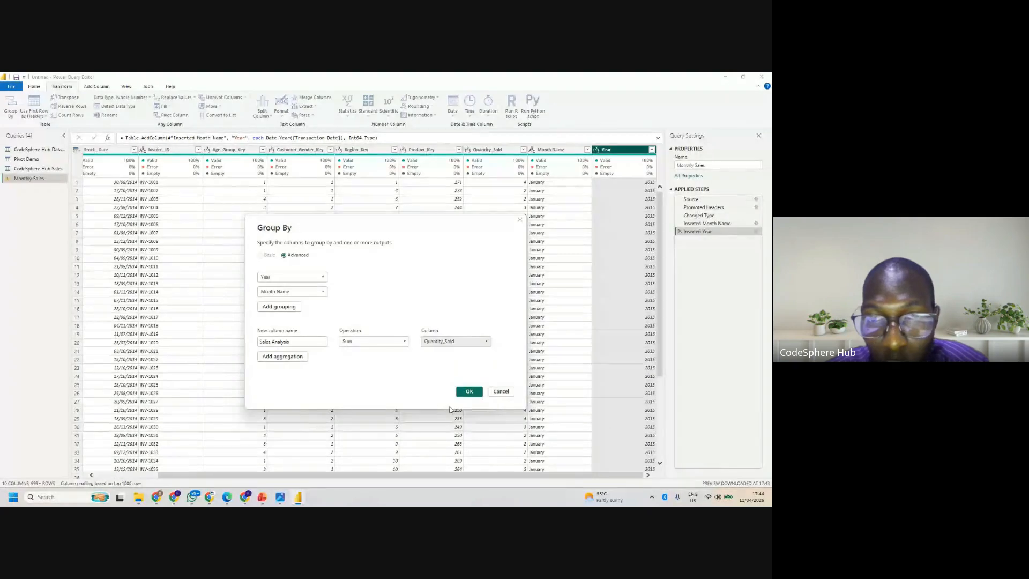
click(468, 391)
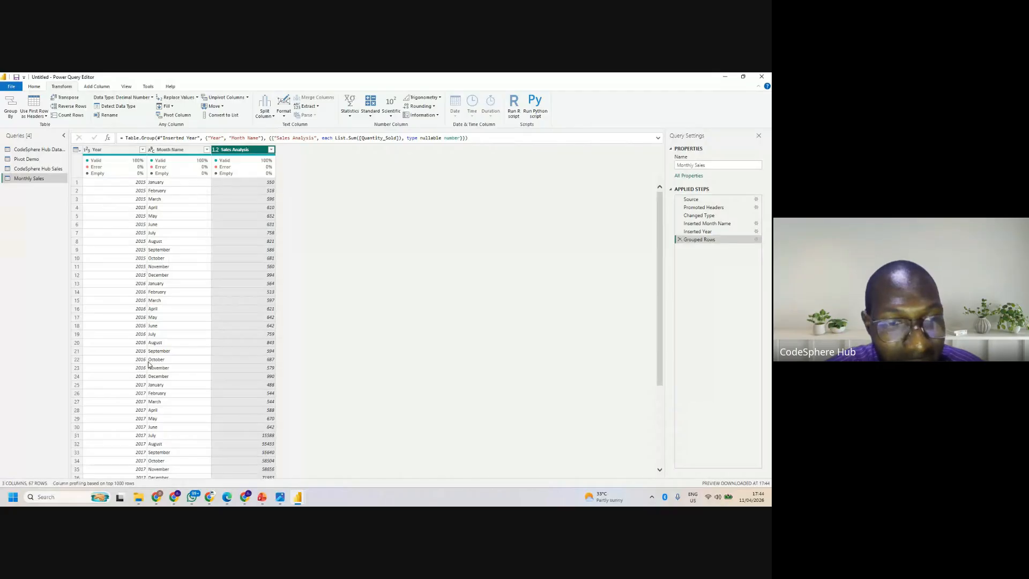
- Examine the grouped Sales Analysis figures by year and month down to the last row
drag(658, 376, 665, 491)
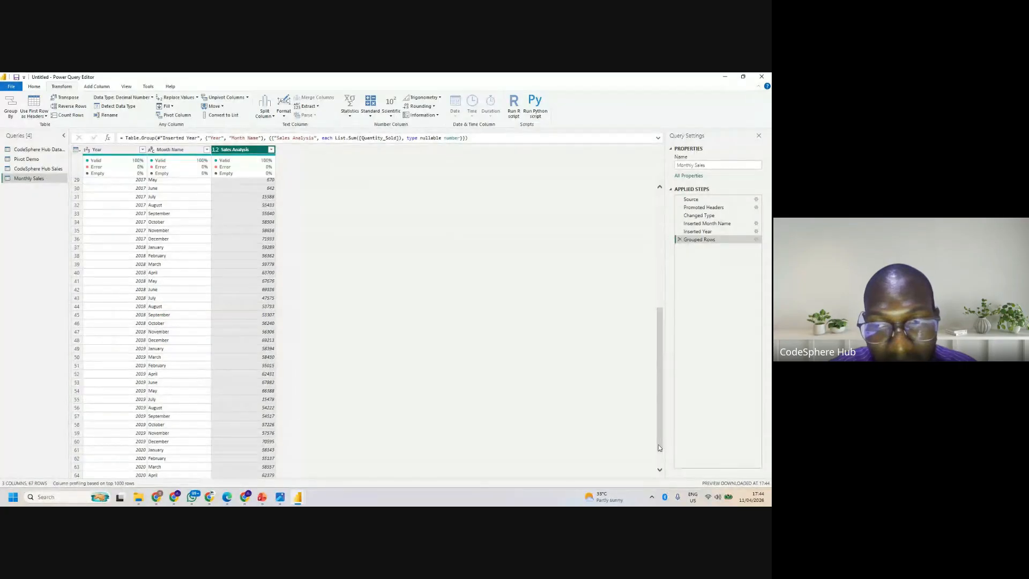
drag(659, 445, 664, 479)
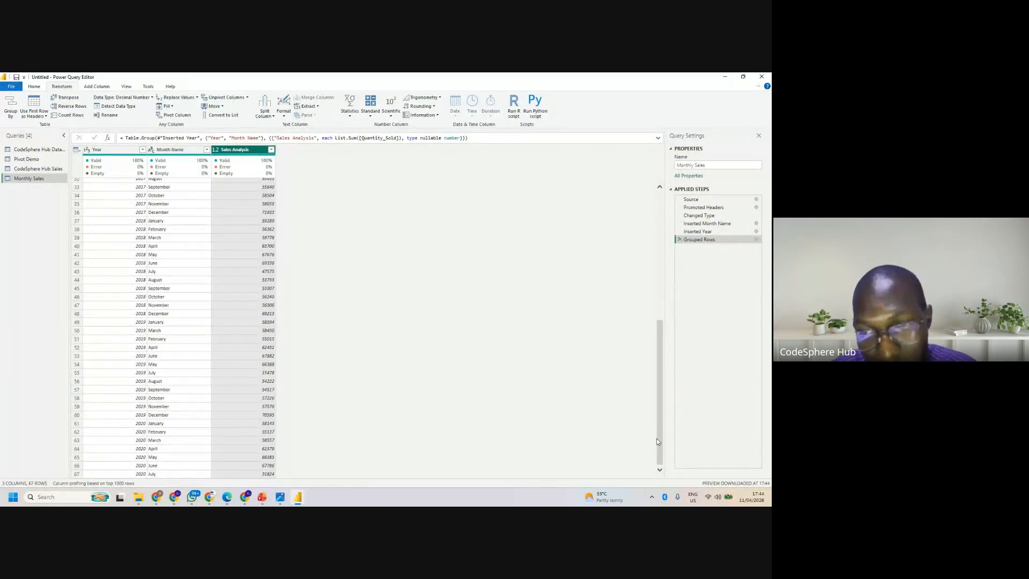
drag(657, 434, 455, 162)
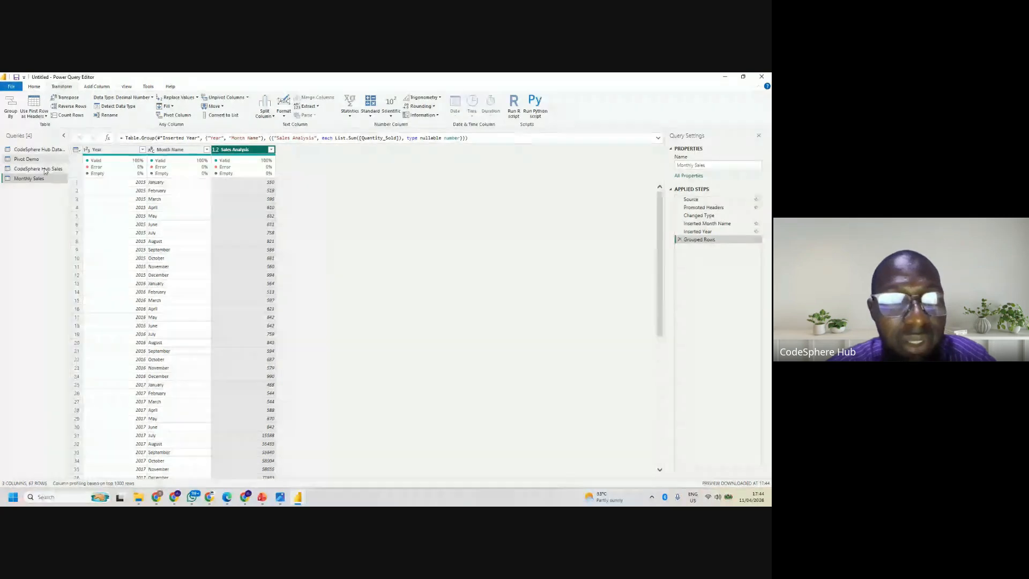
- Open the Pivot Demo query
click(30, 159)
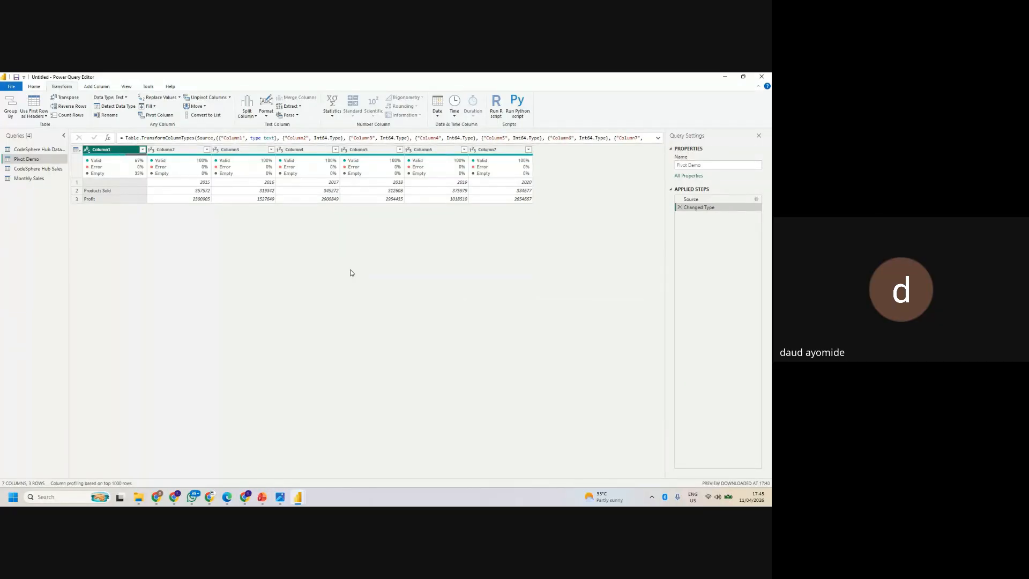
click(143, 150)
click(184, 241)
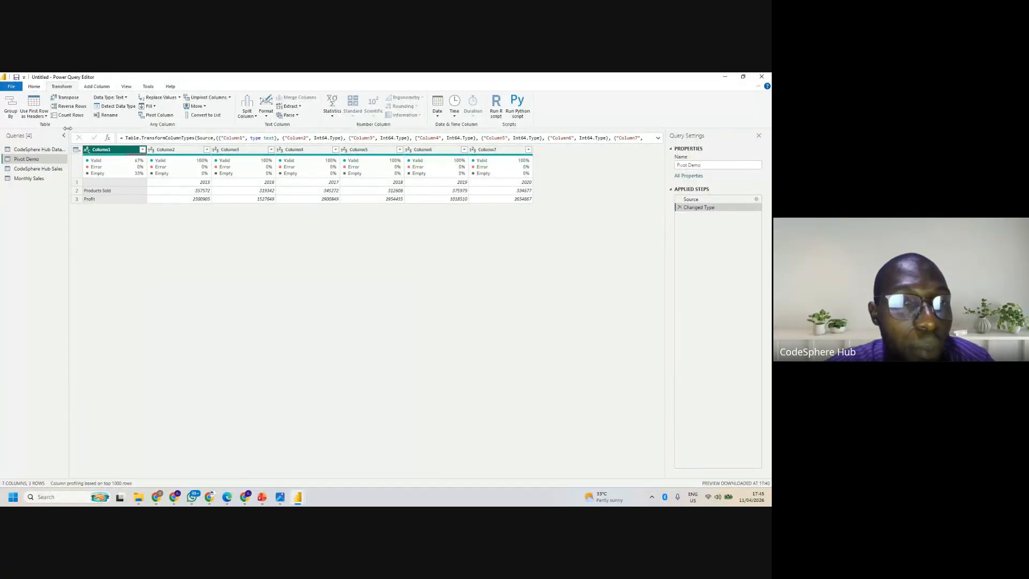
- Use the first row of the Pivot Demo table as its column headers
click(76, 150)
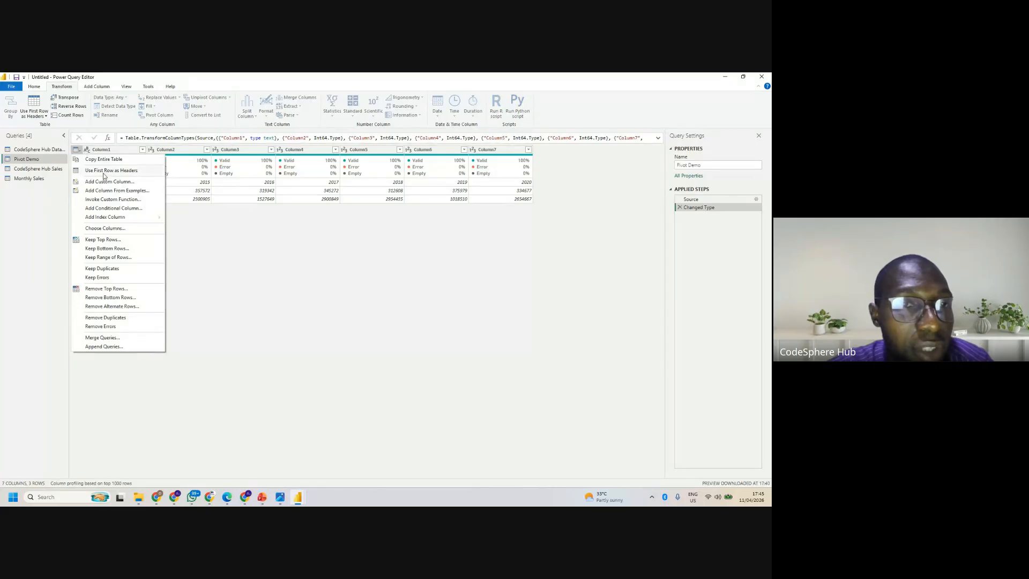
click(105, 171)
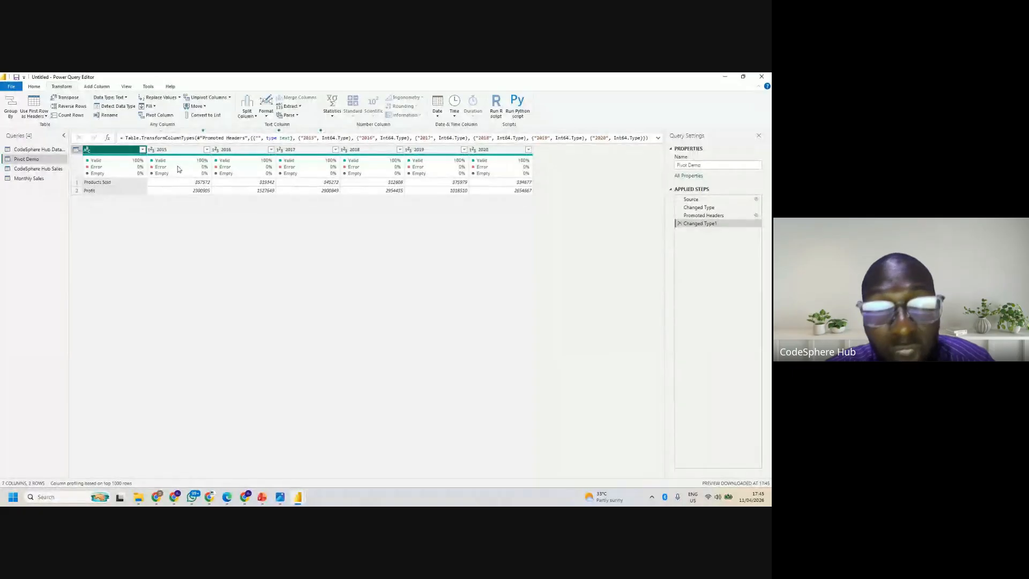
mouse_move(178, 169)
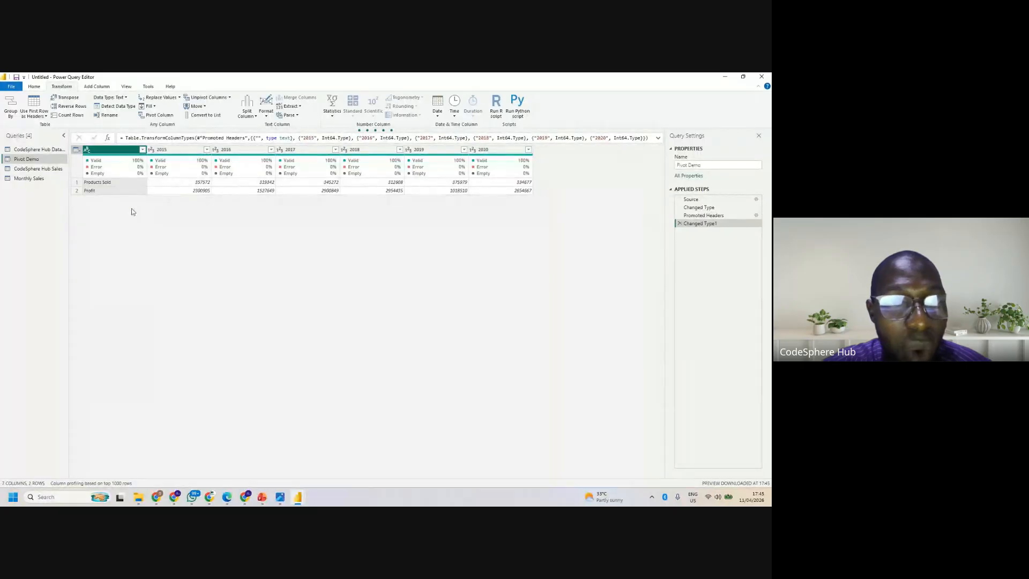
- Try to select the 2015 and 2016 columns of Pivot Demo together
click(187, 152)
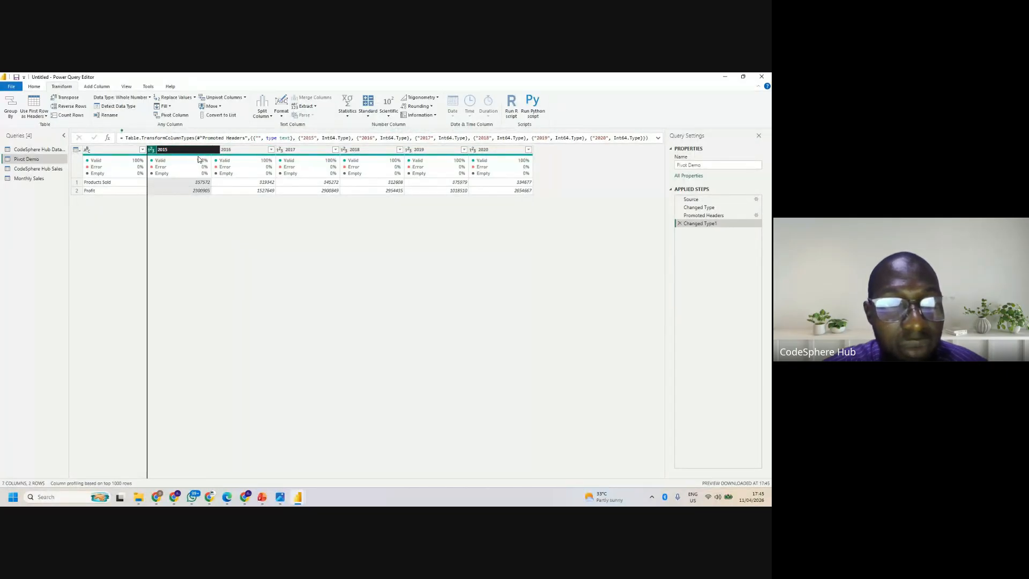
click(228, 151)
drag(229, 154, 176, 156)
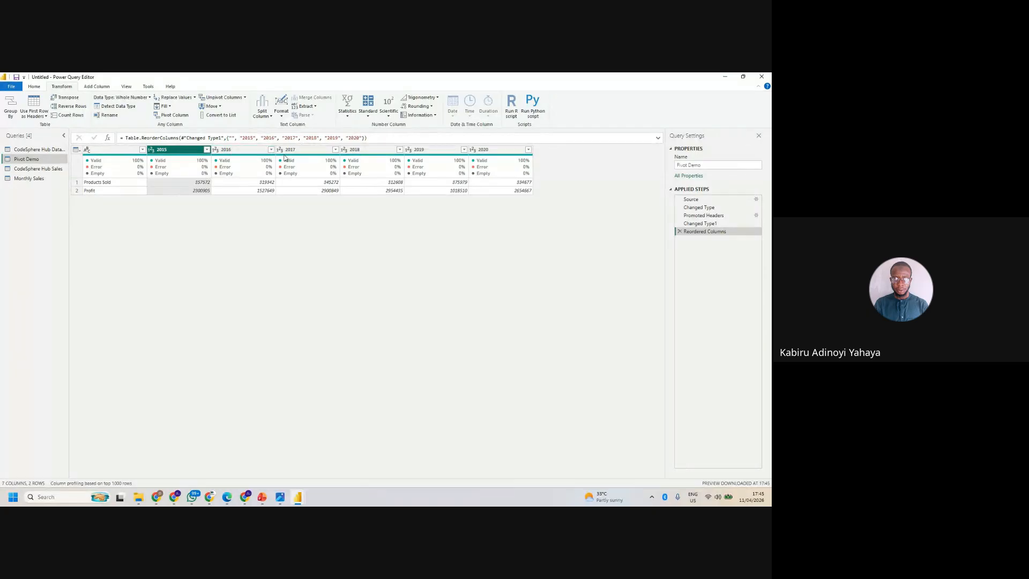
click(218, 152)
right_click(218, 152)
click(180, 152)
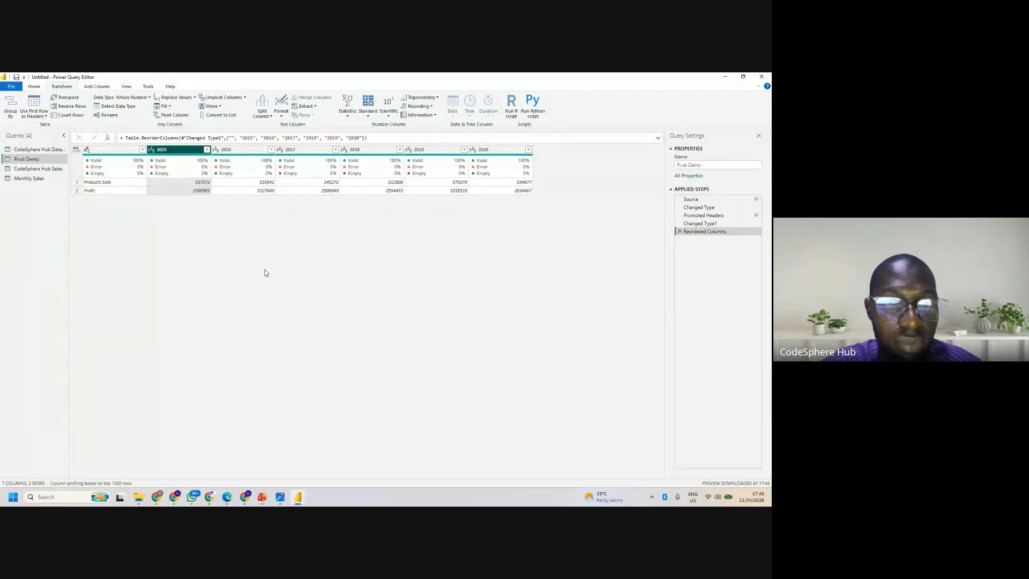
mouse_move(203, 150)
mouse_down()
mouse_move(241, 151)
mouse_move(200, 155)
mouse_move(213, 152)
mouse_up()
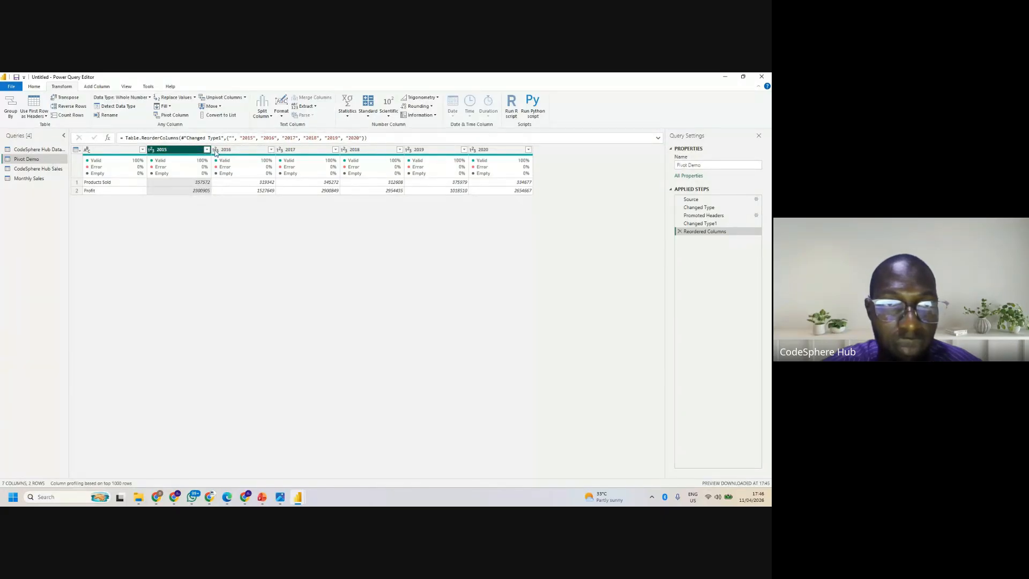
- Move the 2020 column ahead of the 2019 column in Pivot Demo
right_click(228, 151)
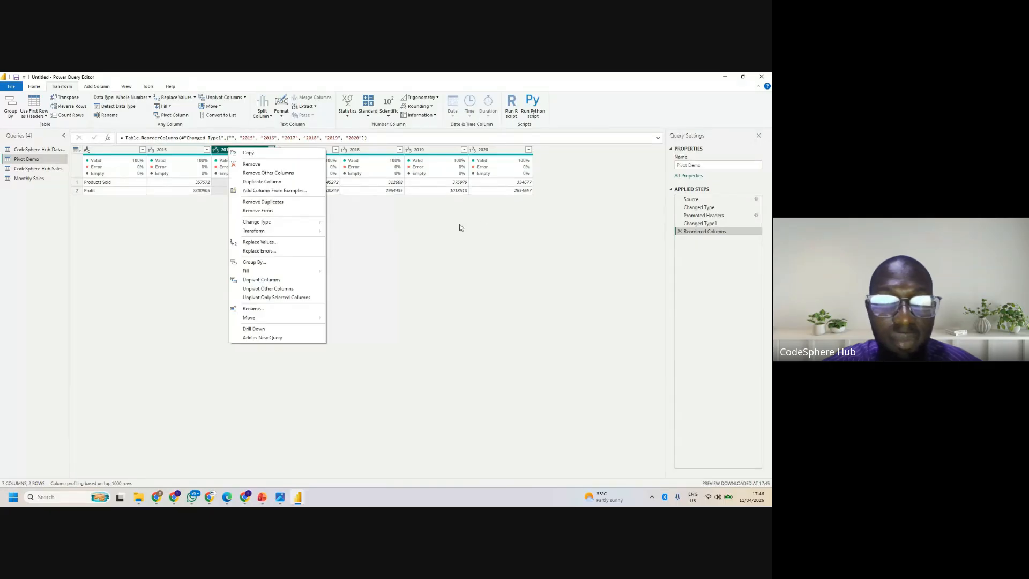
click(389, 236)
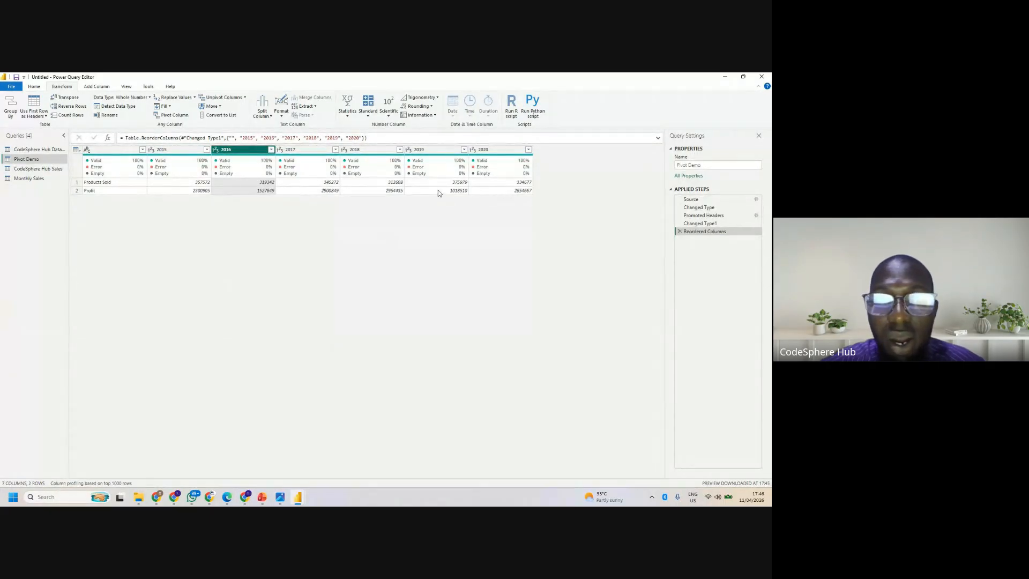
right_click(478, 154)
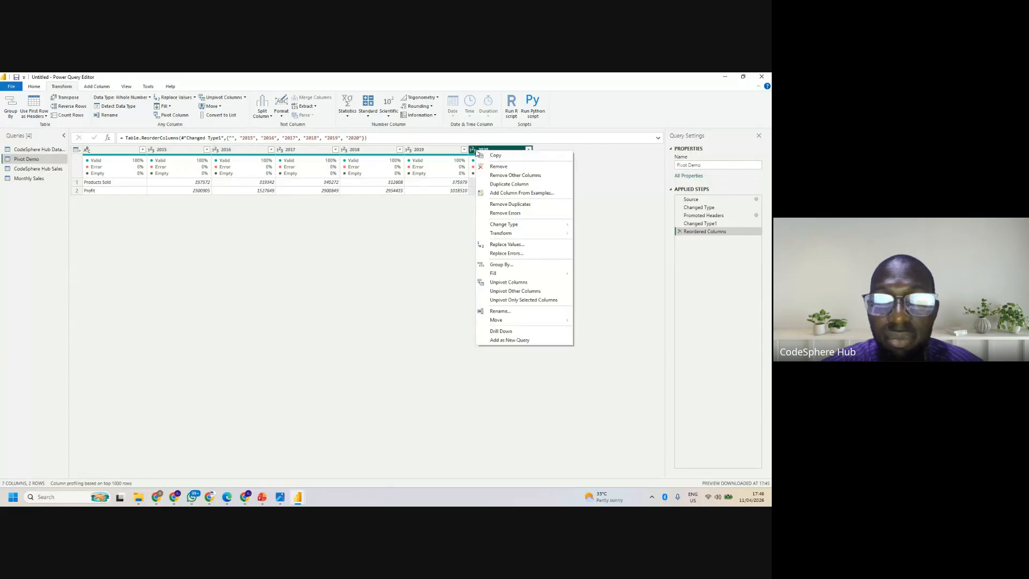
click(444, 155)
click(438, 155)
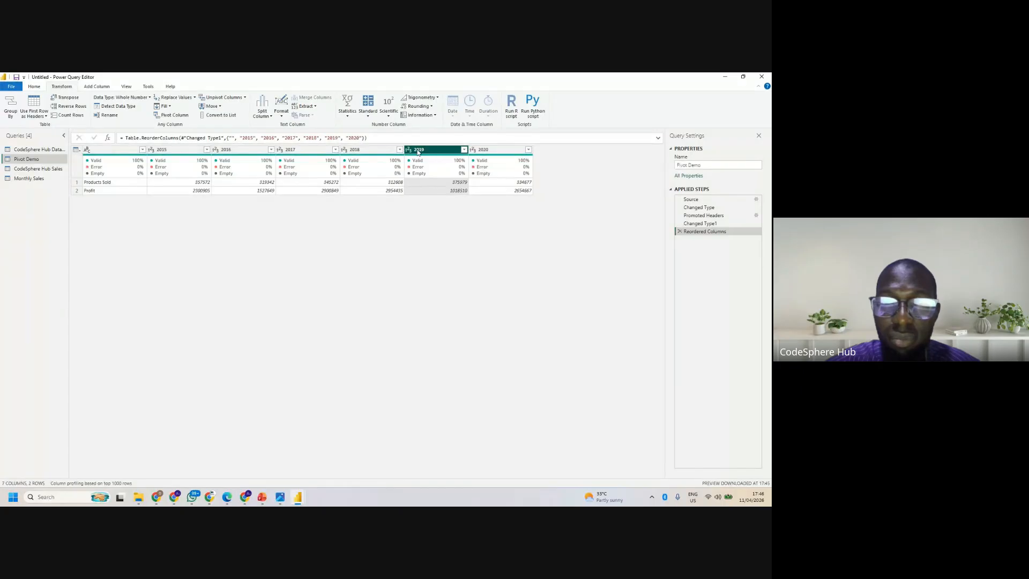
click(472, 153)
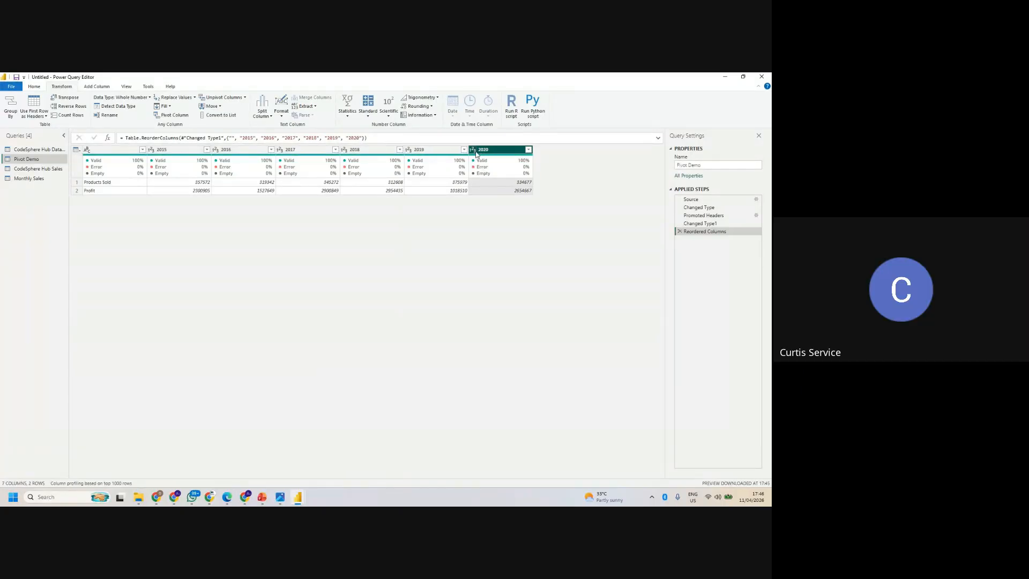
drag(473, 152, 408, 153)
- Try to select all the year columns of Pivot Demo together, starting from 2015
click(169, 153)
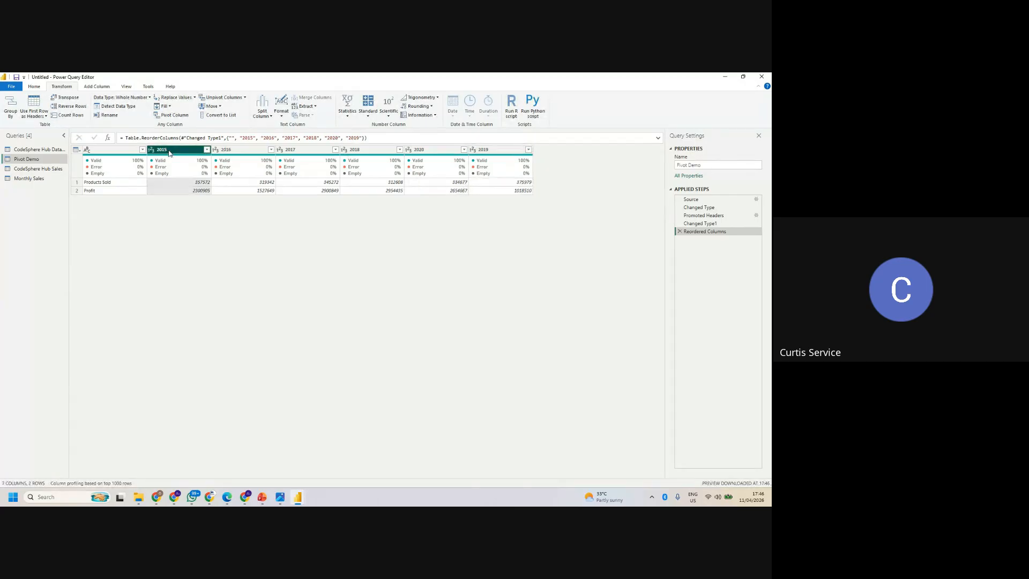
click(225, 151)
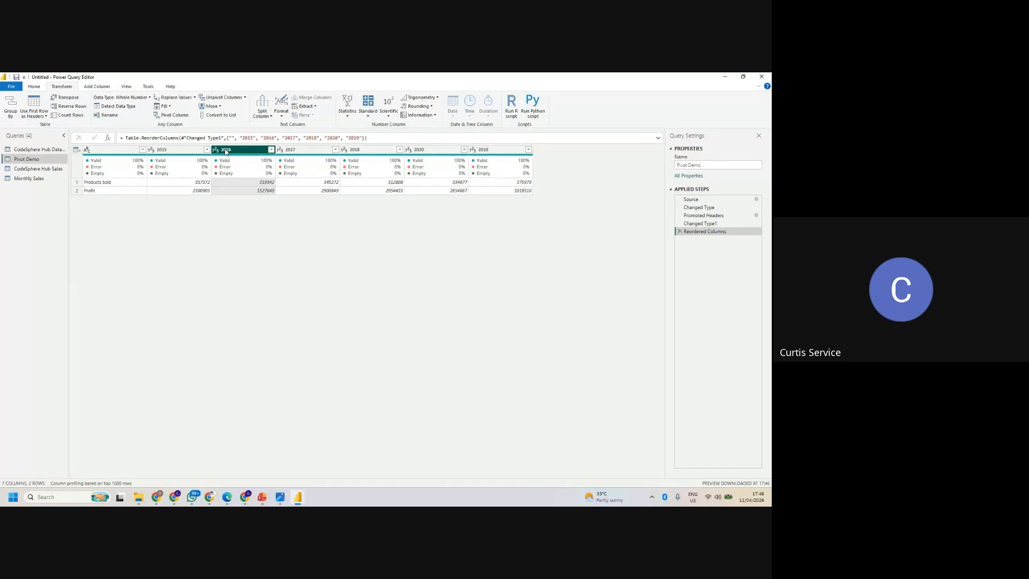
click(186, 153)
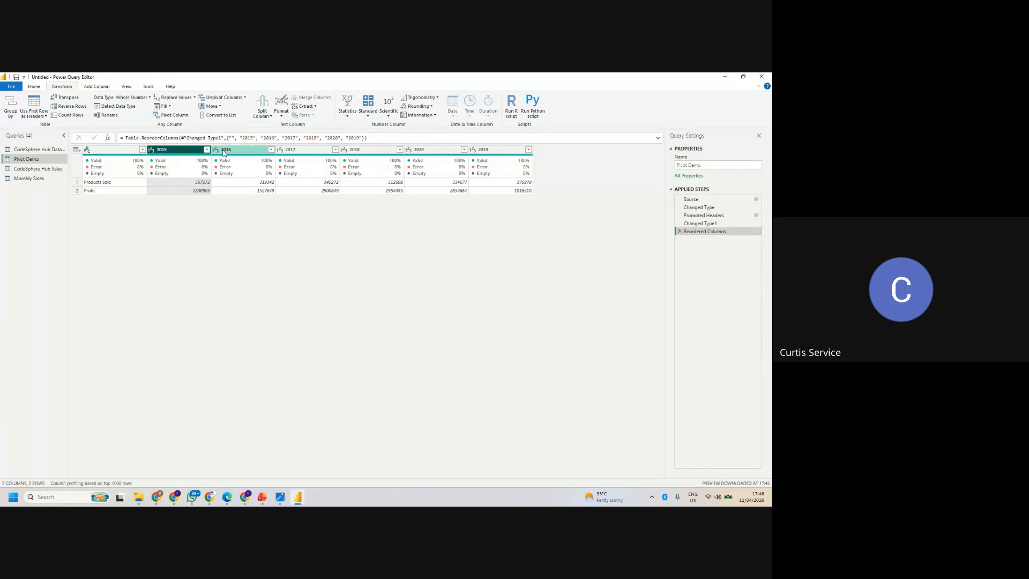
click(224, 152)
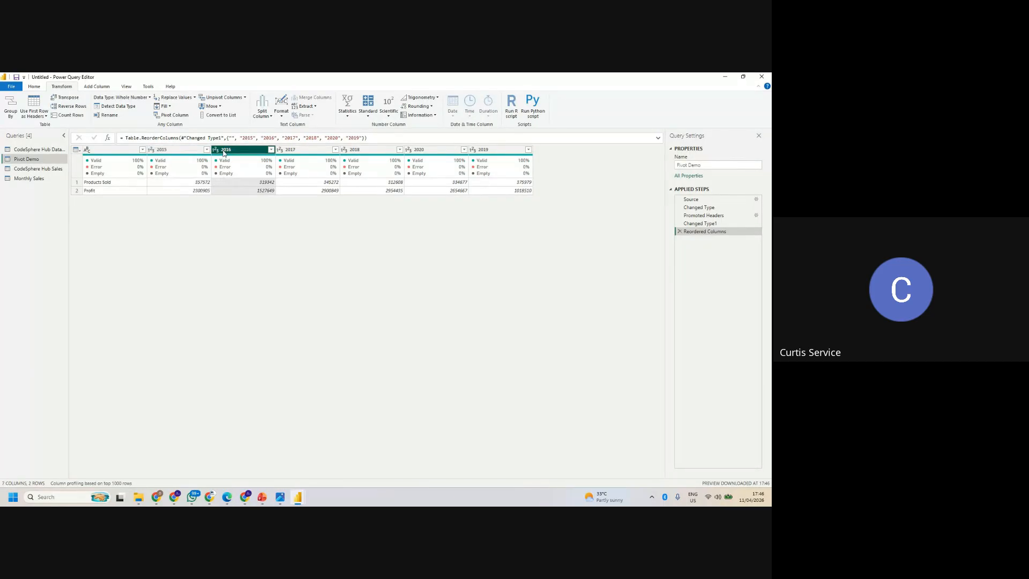
ctrl+click(180, 152)
ctrl+click(224, 150)
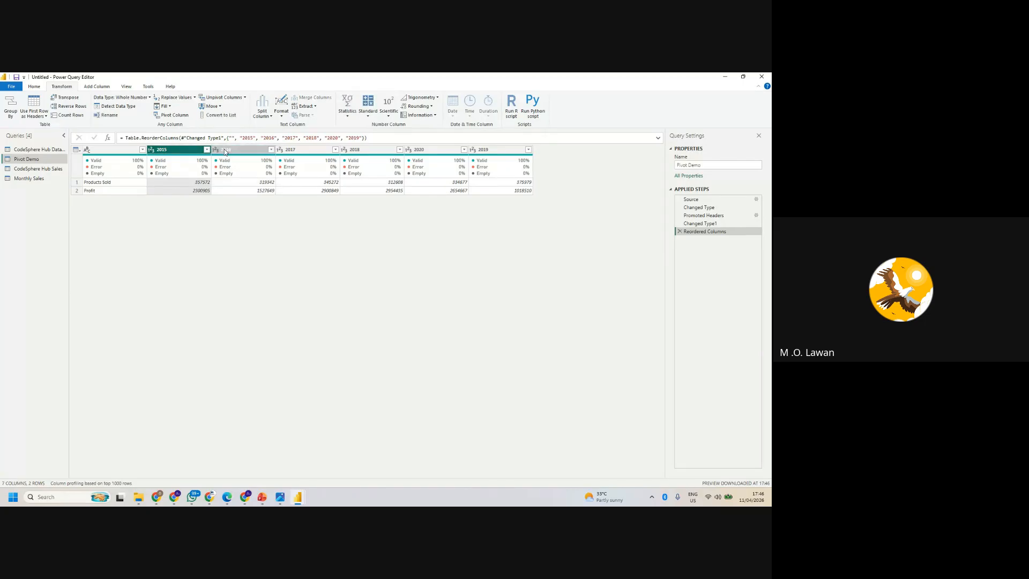
ctrl+click(234, 153)
ctrl+click(292, 151)
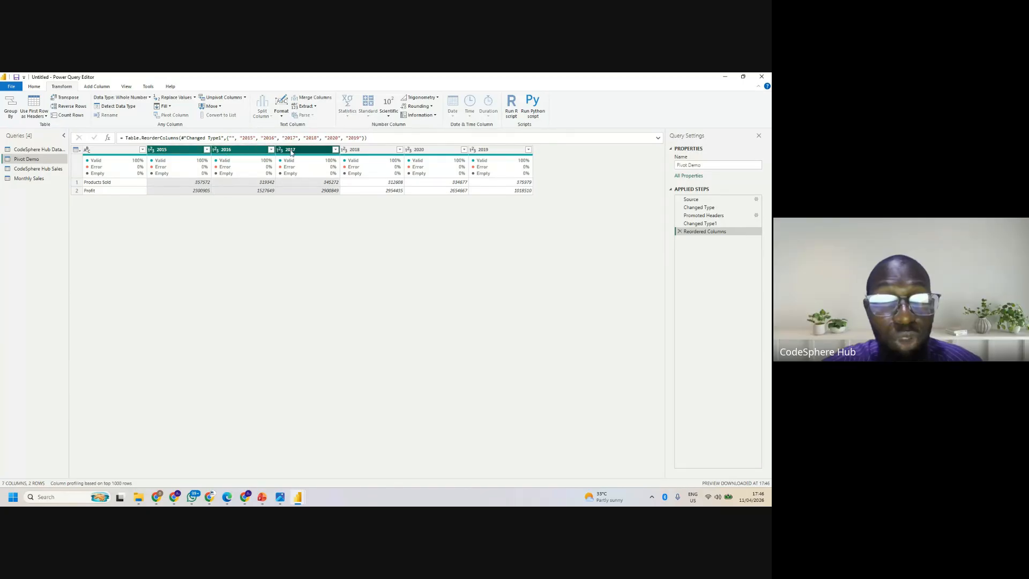
ctrl+click(372, 151)
ctrl+click(425, 151)
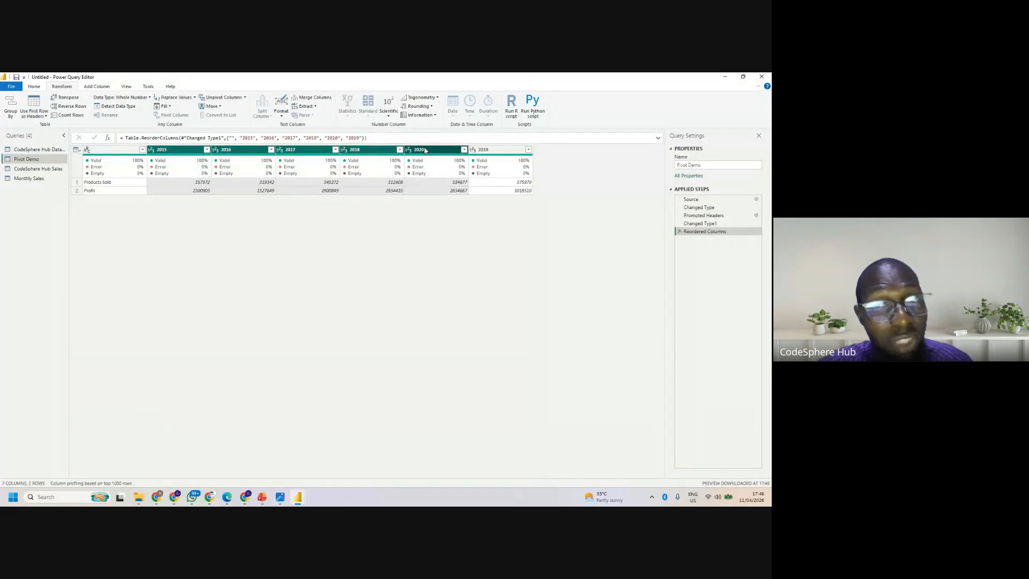
click(480, 151)
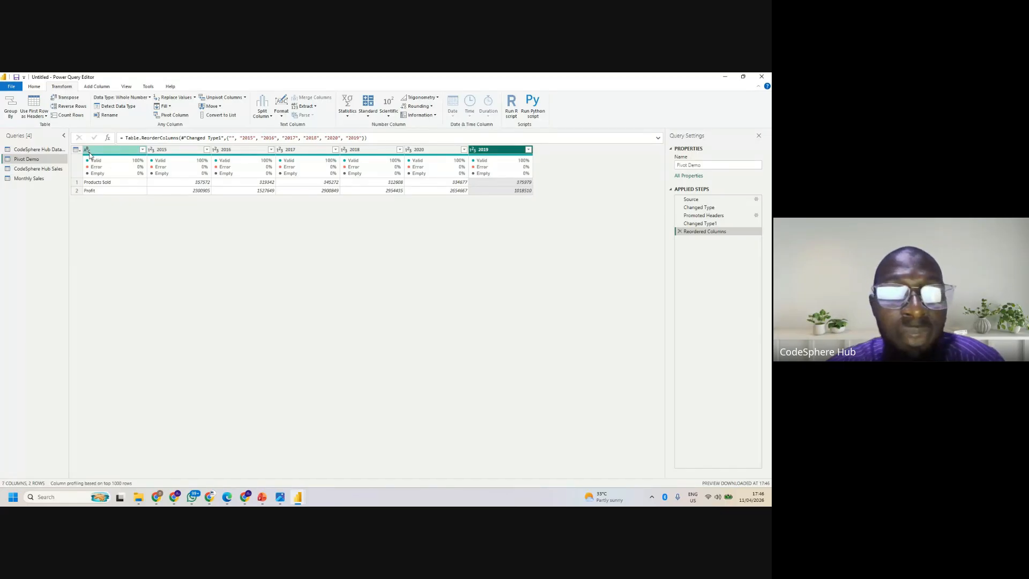
- Delete the Reordered Columns, Changed Type1 and Promoted Headers steps from the Pivot Demo query
click(679, 231)
click(679, 223)
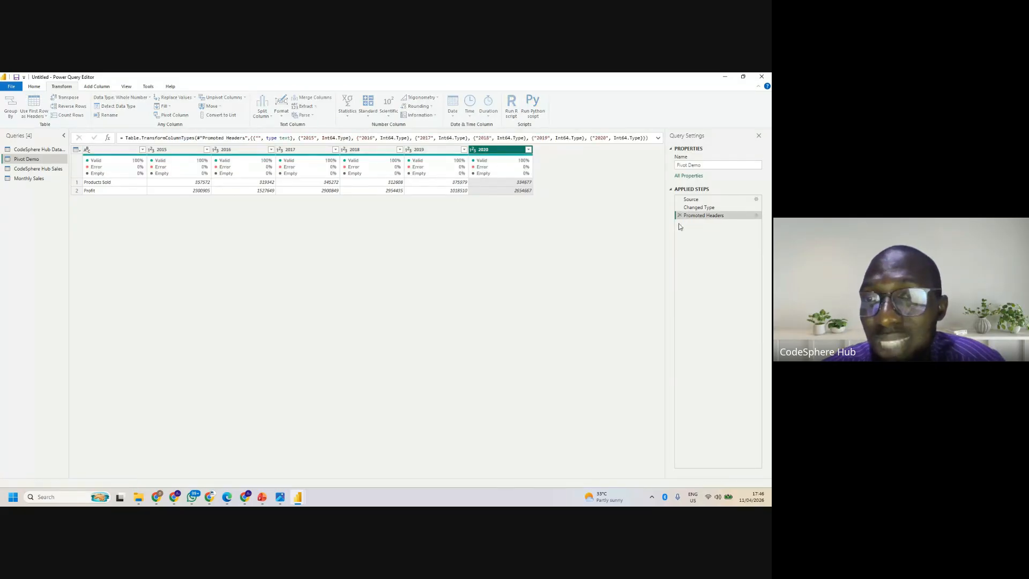
click(679, 215)
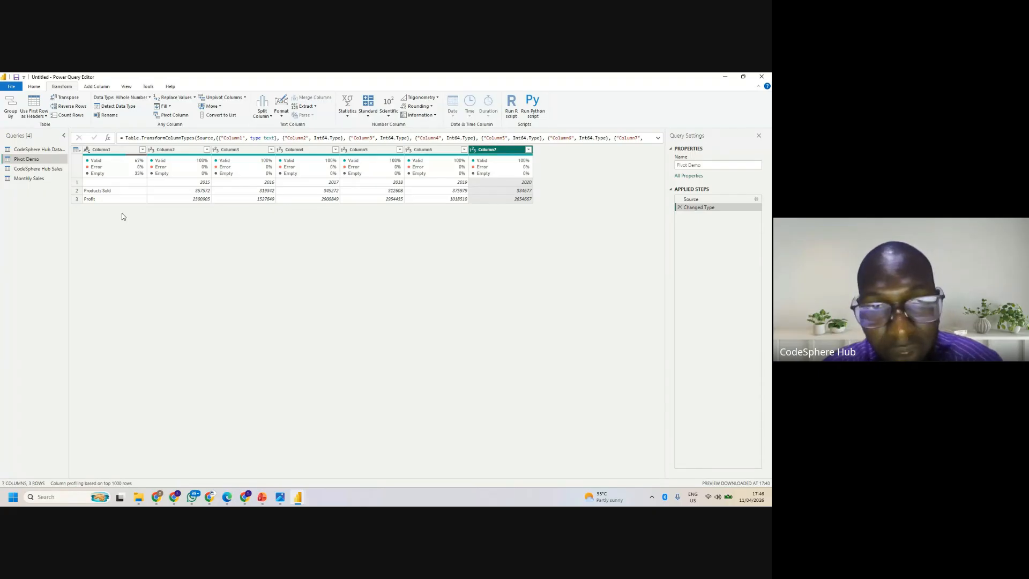
- Promote the first row of Pivot Demo to headers so the years name the columns
click(77, 150)
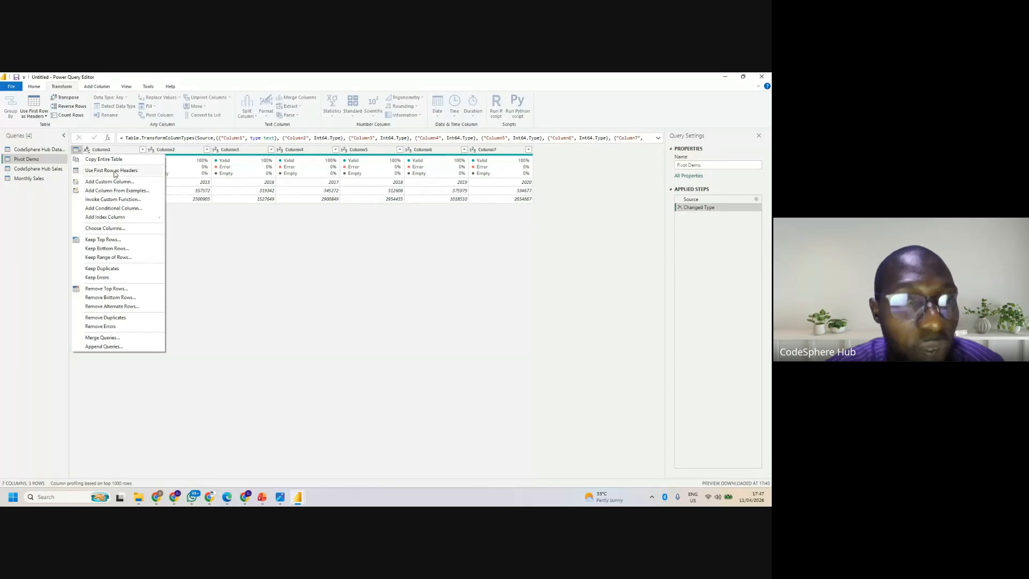
click(115, 174)
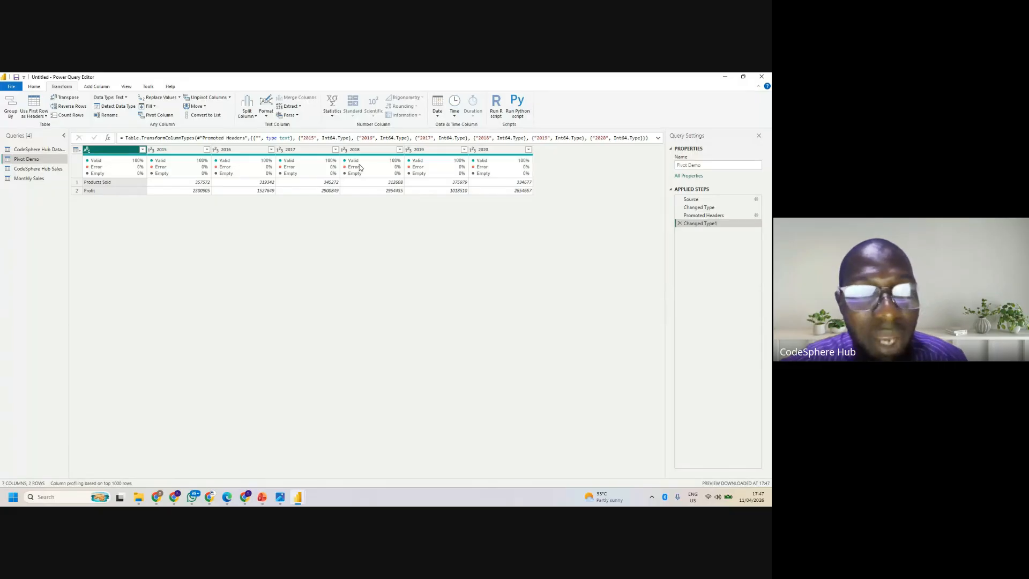
ctrl+click(176, 150)
click(128, 150)
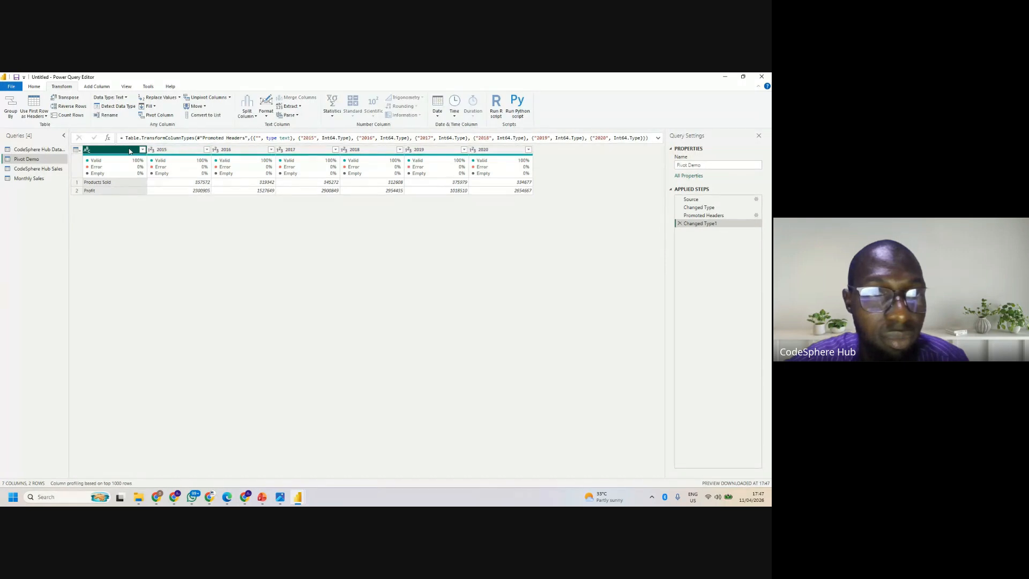
- Select the year columns 2015 through 2020 in Pivot Demo together and unpivot them
click(195, 150)
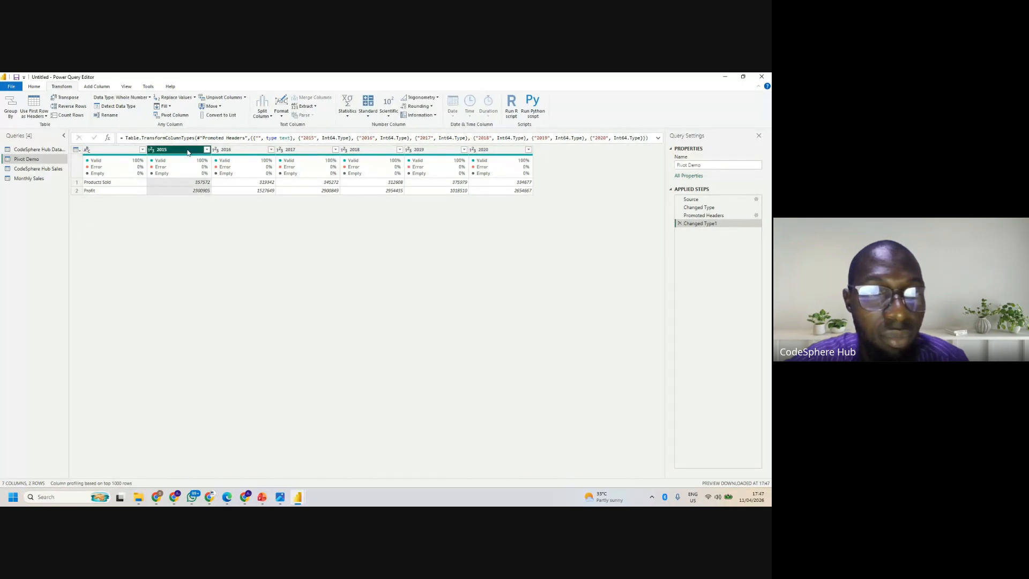
ctrl+click(218, 153)
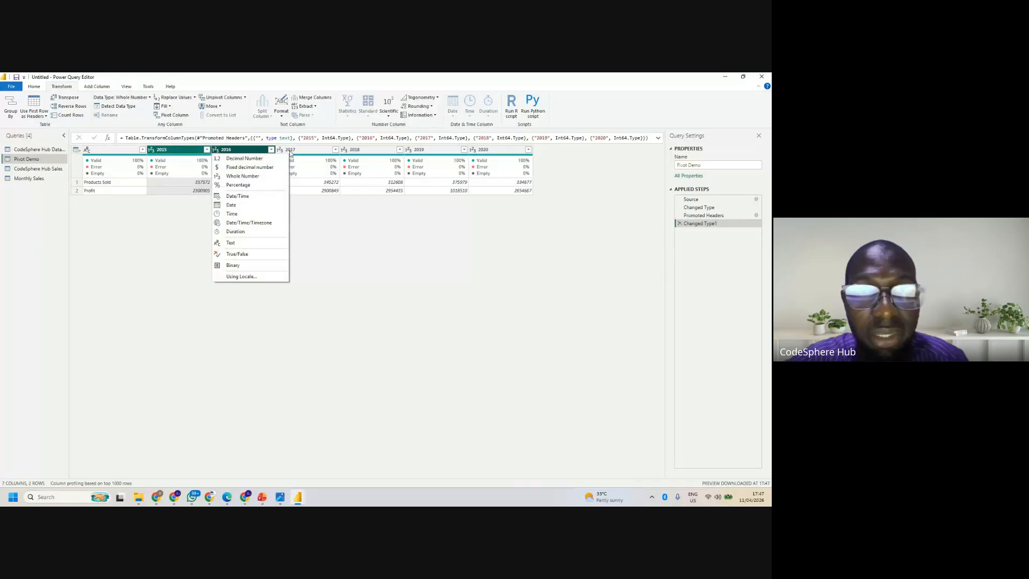
ctrl+click(290, 152)
ctrl+click(353, 149)
ctrl+click(409, 151)
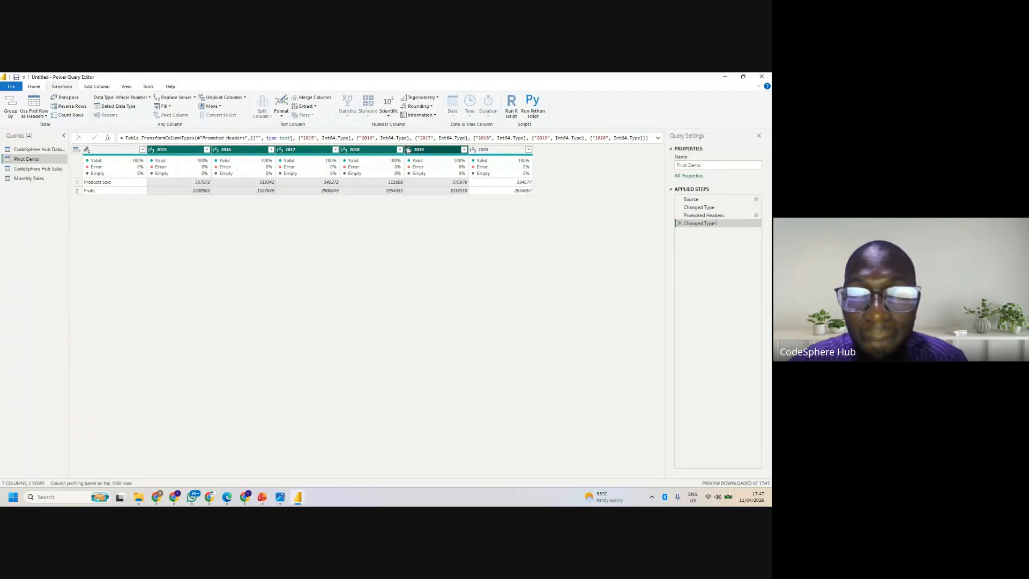
ctrl+click(475, 151)
click(475, 151)
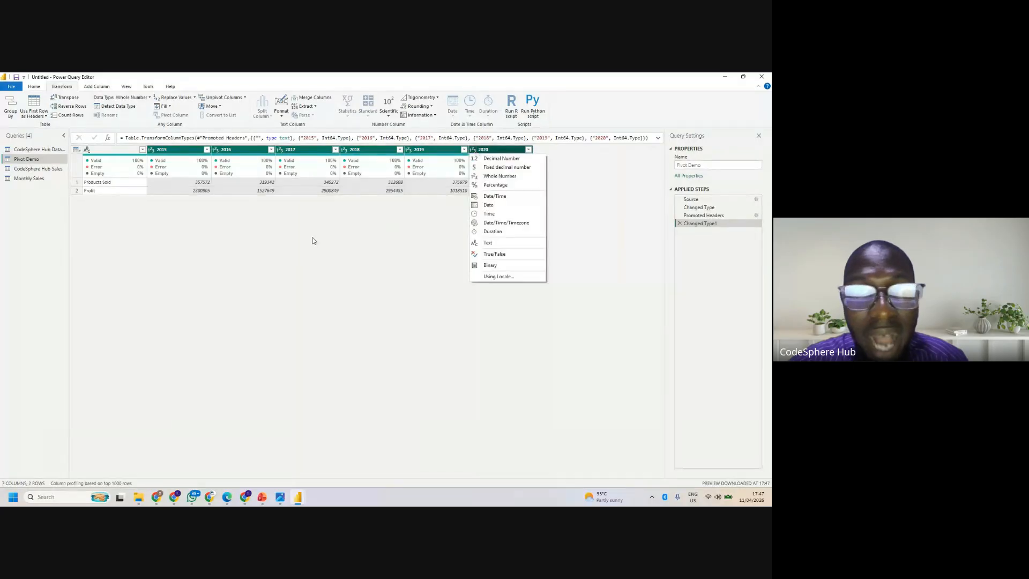
click(236, 101)
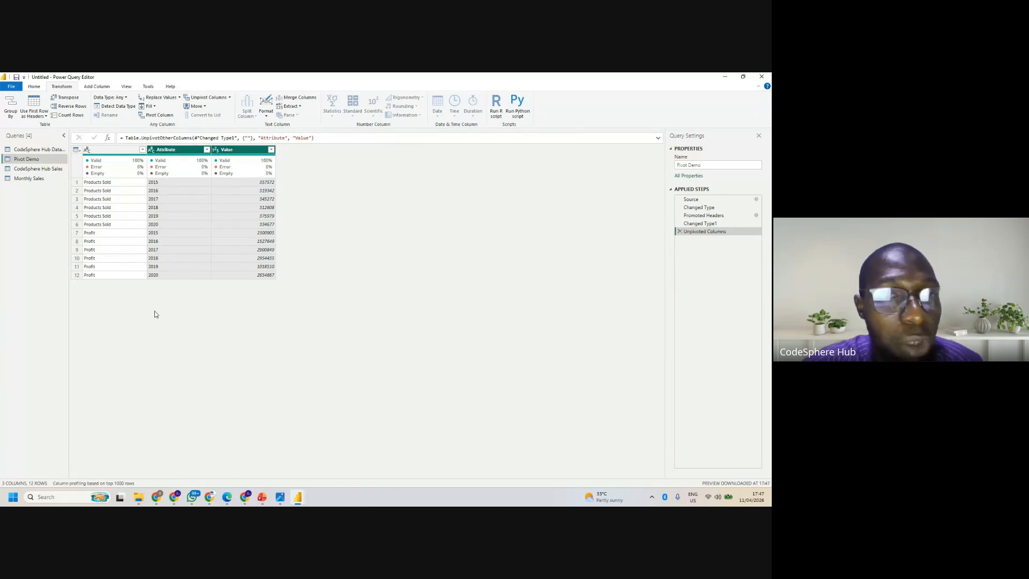
- Pivot the unnamed first column of Pivot Demo, using Value as the values column
click(111, 150)
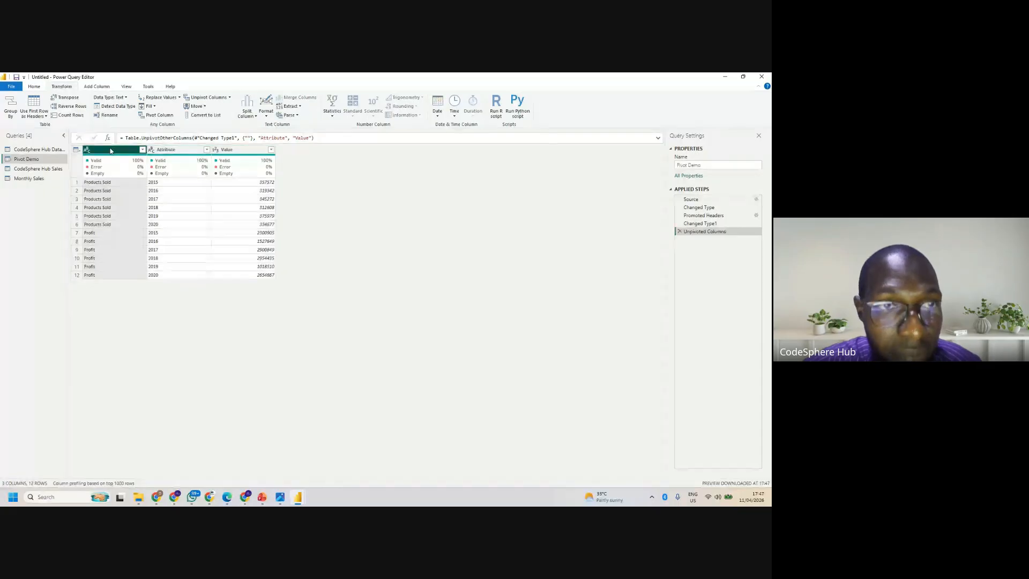
click(159, 115)
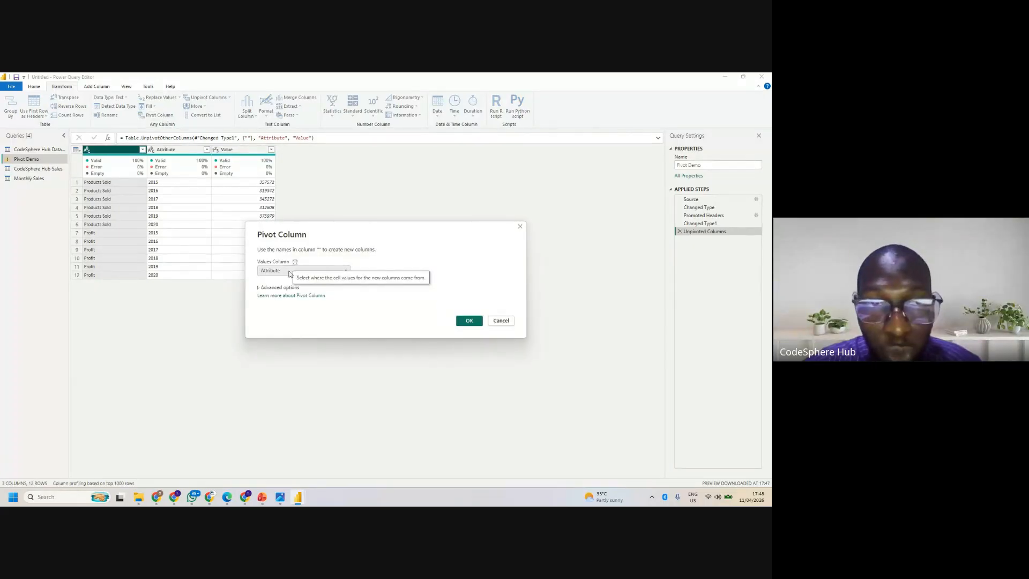
click(287, 272)
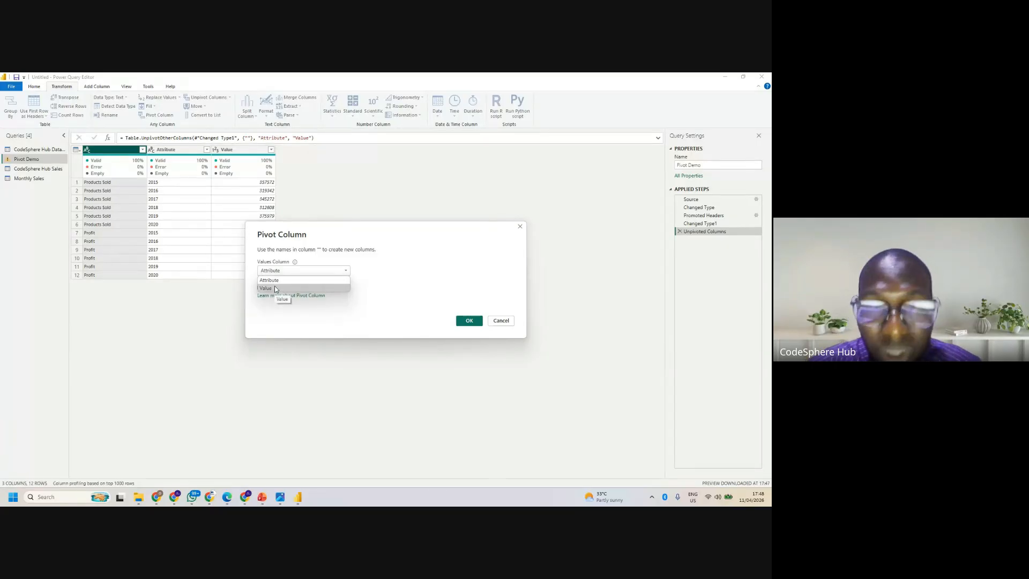
click(277, 289)
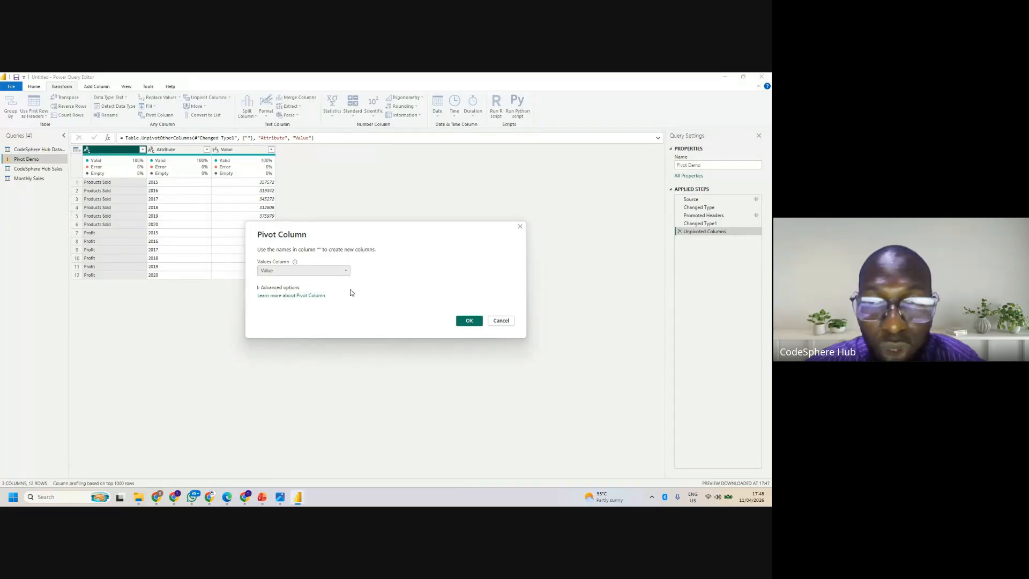
click(470, 321)
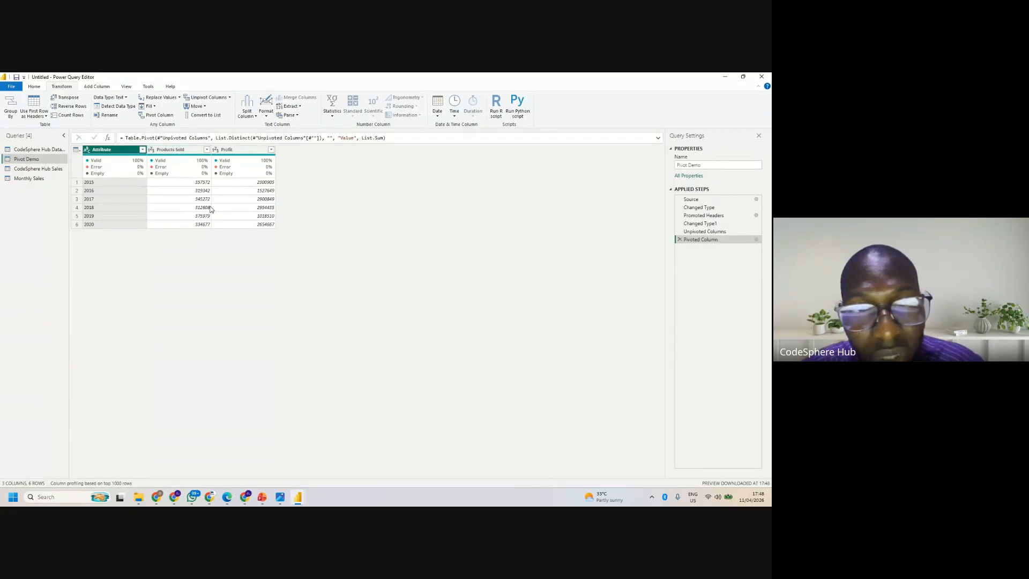
- Rename the Attribute column of Pivot Demo to Year
double_click(119, 151)
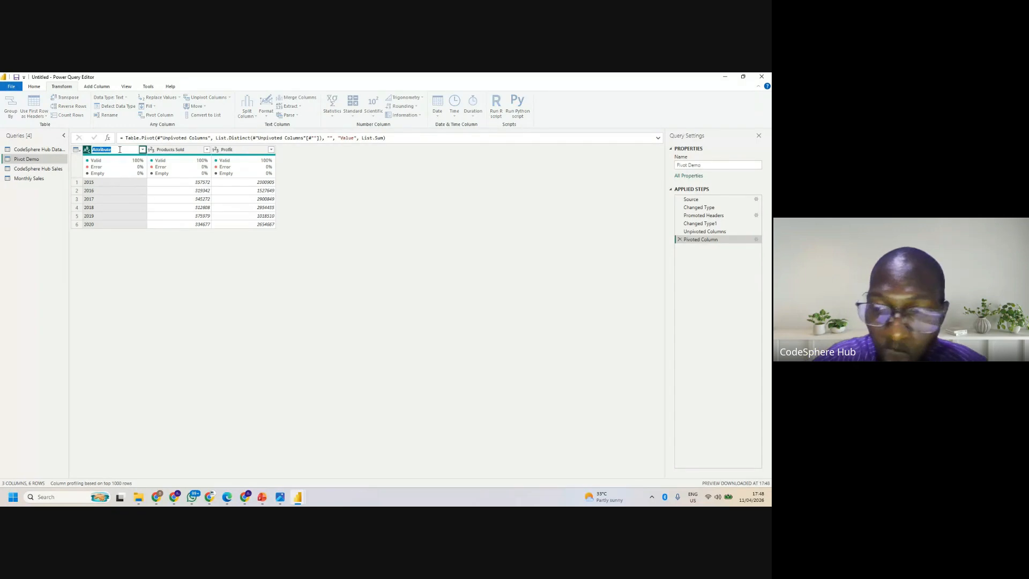
key(BackSpace)
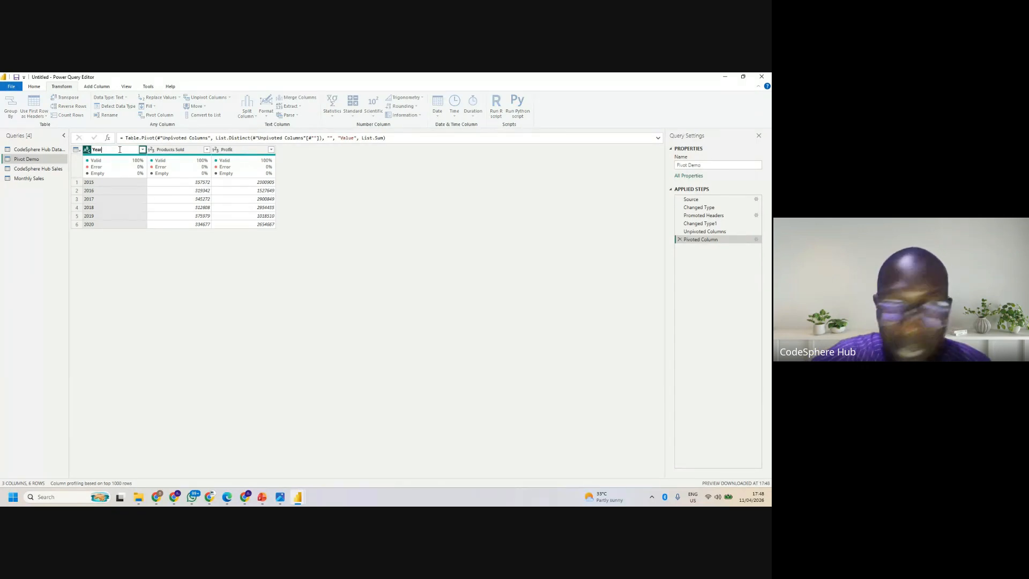
key(Return)
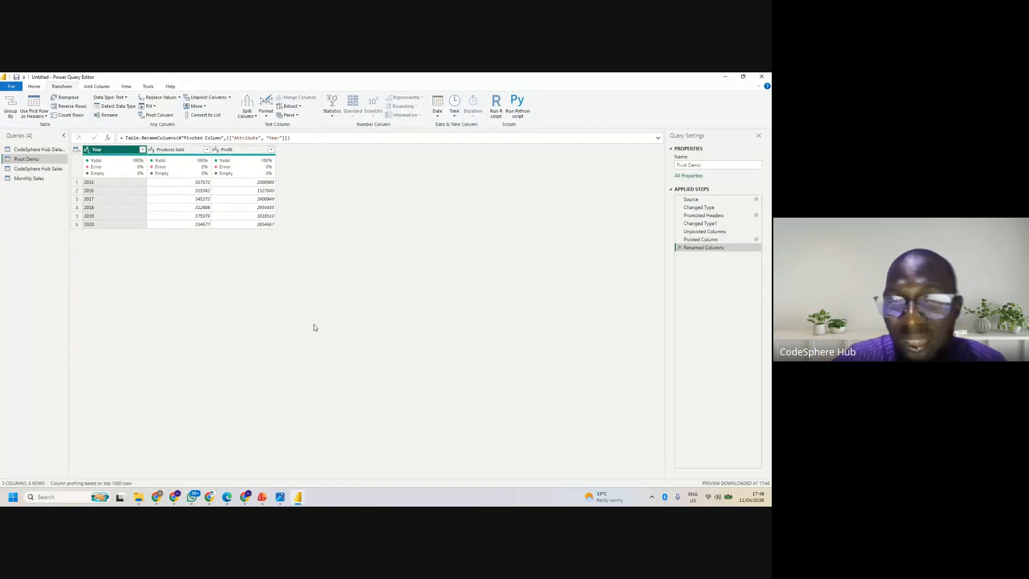
- Delete the Renamed Columns, Pivoted Column, Unpivoted Columns and Changed Type1 steps from Pivot Demo
click(679, 247)
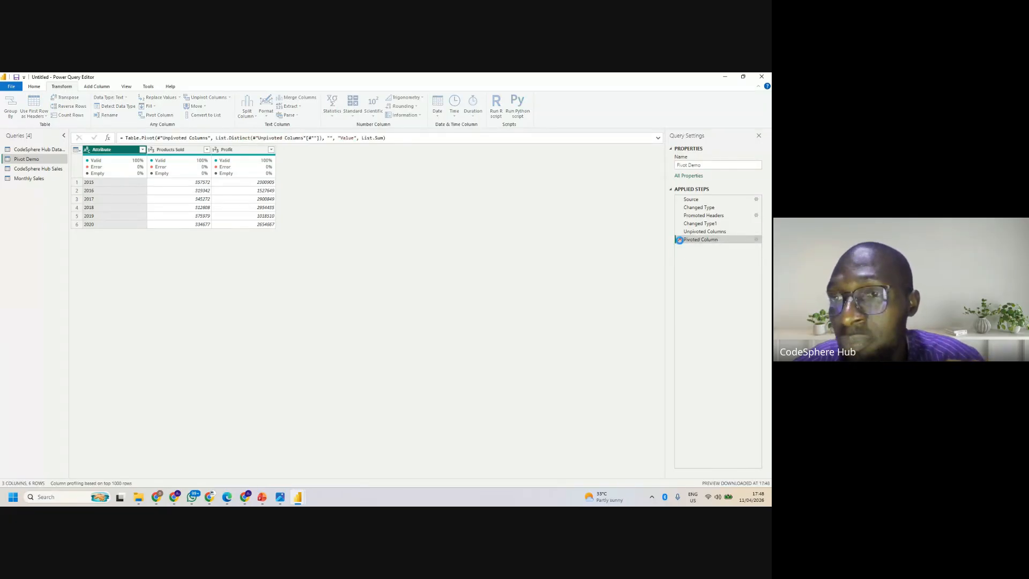
click(680, 239)
click(680, 231)
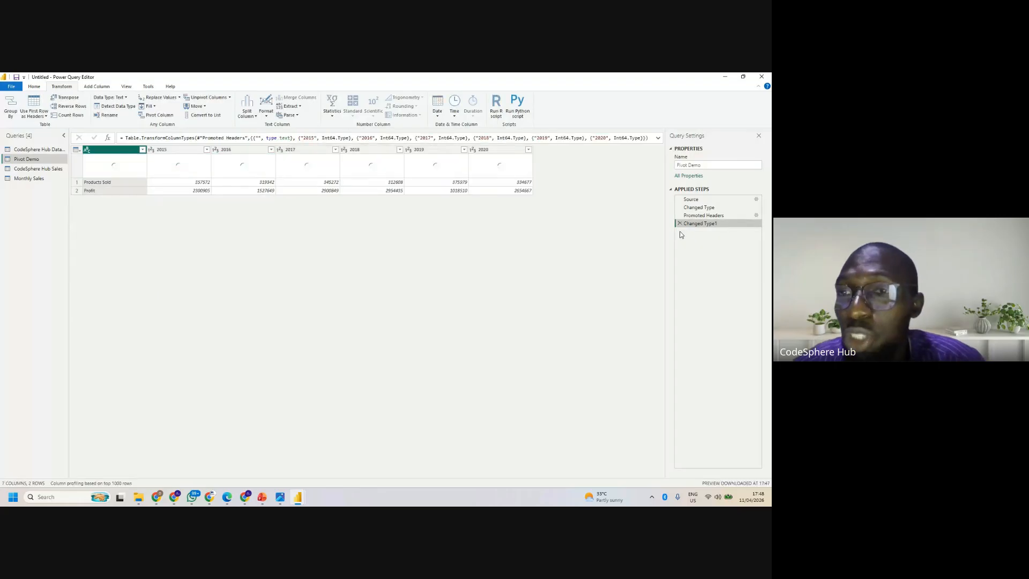
click(679, 223)
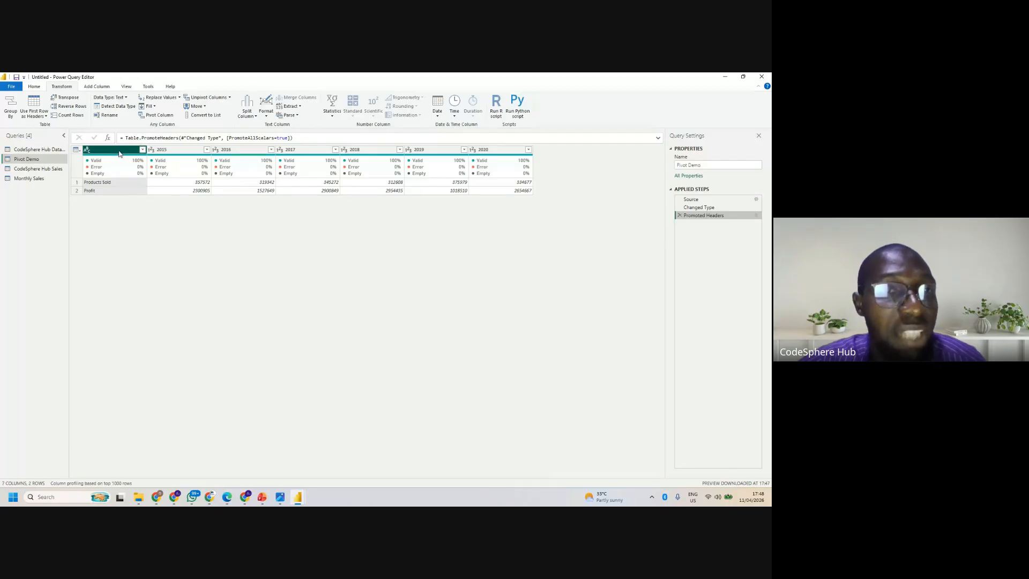
- Try transposing Pivot Demo directly after the promoted headers and delete the transpose step
click(74, 99)
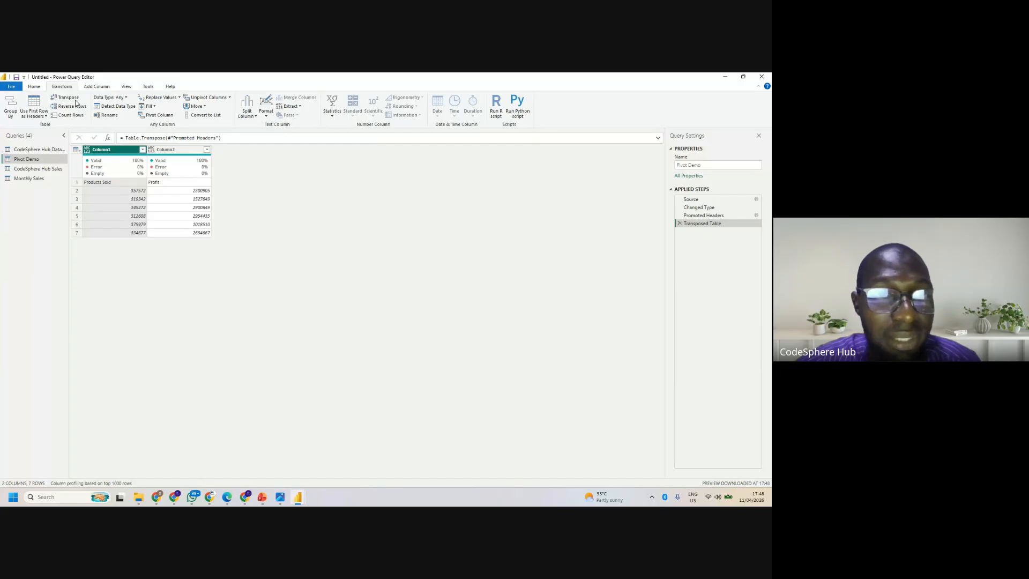
click(678, 223)
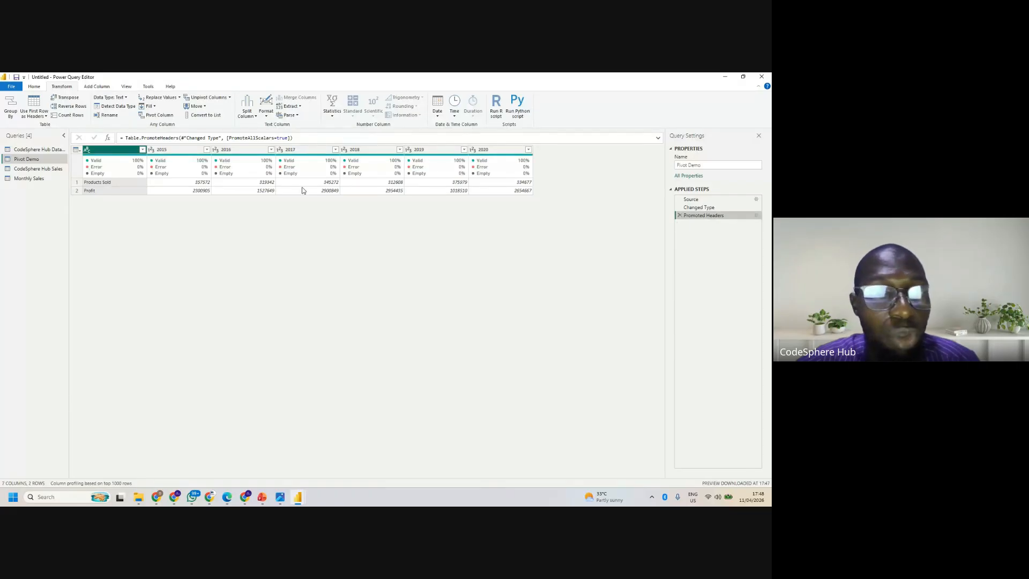
- Try transposing Pivot Demo with the year columns 2015 through 2020 selected, and delete the Transposed Table step
click(181, 150)
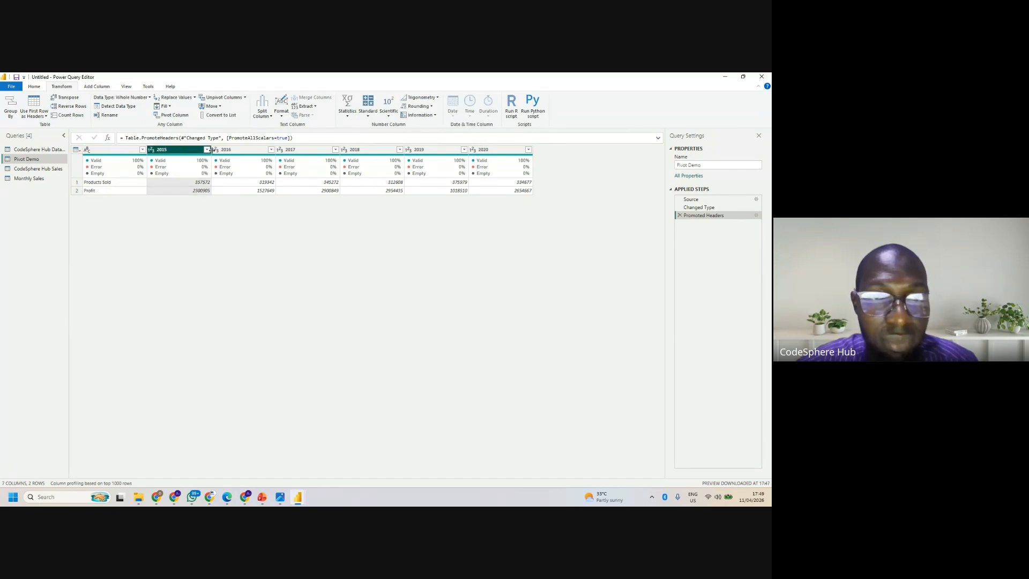
ctrl+click(217, 151)
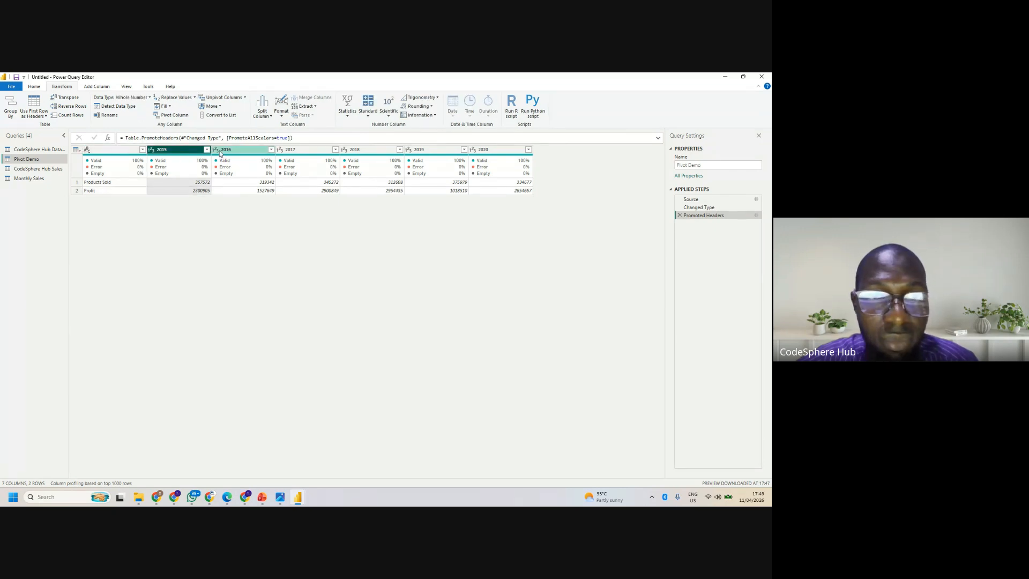
ctrl+click(292, 152)
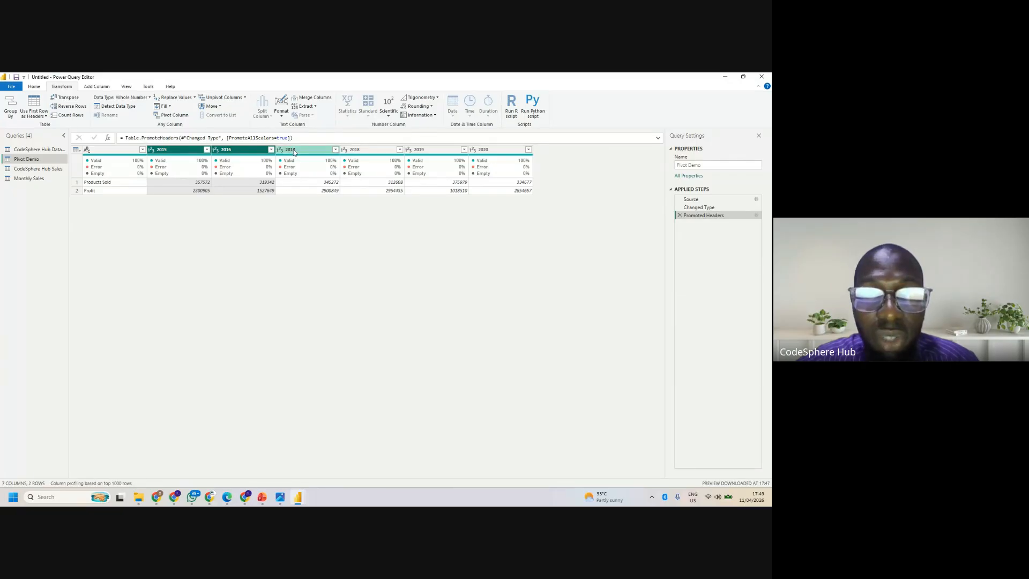
ctrl+click(352, 152)
ctrl+click(428, 151)
ctrl+click(482, 152)
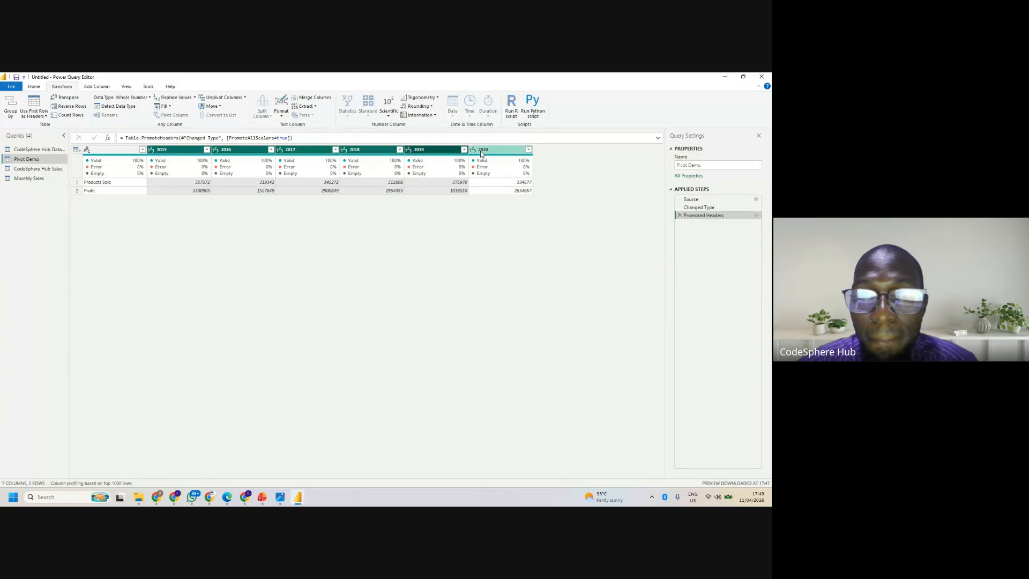
click(68, 98)
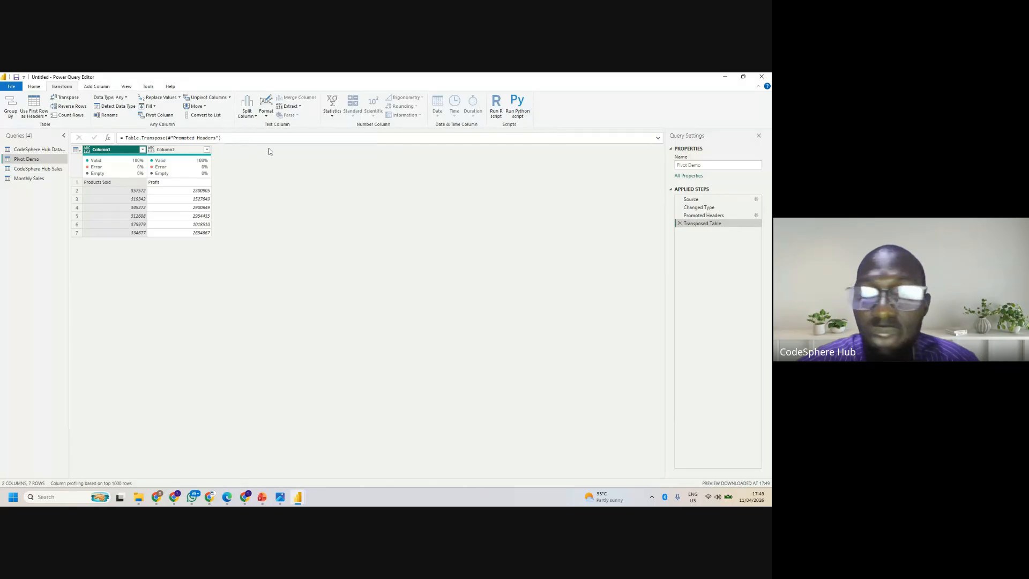
click(679, 223)
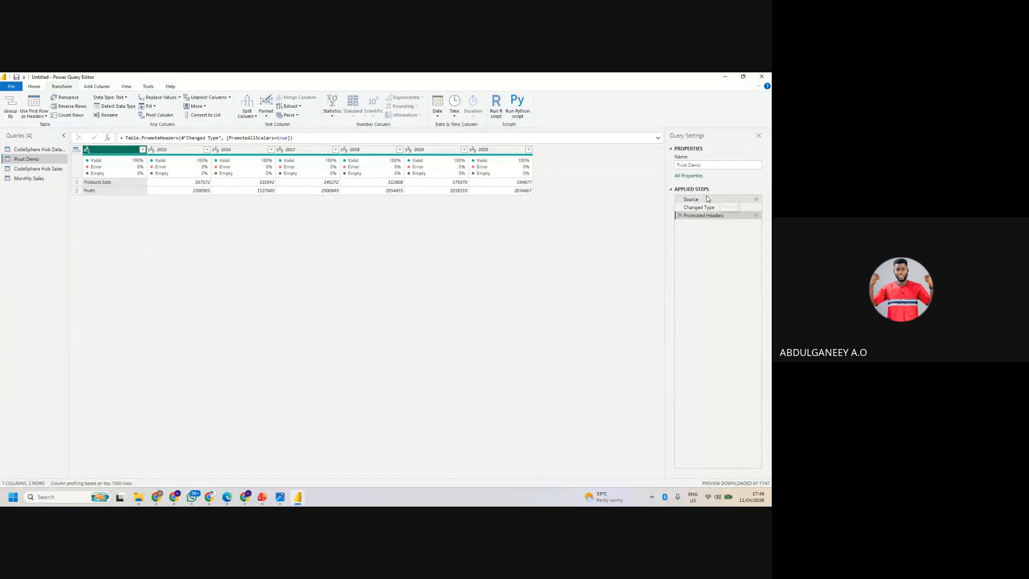
- Delete the Promoted Headers step and promote the first row of Pivot Demo to headers again
click(680, 215)
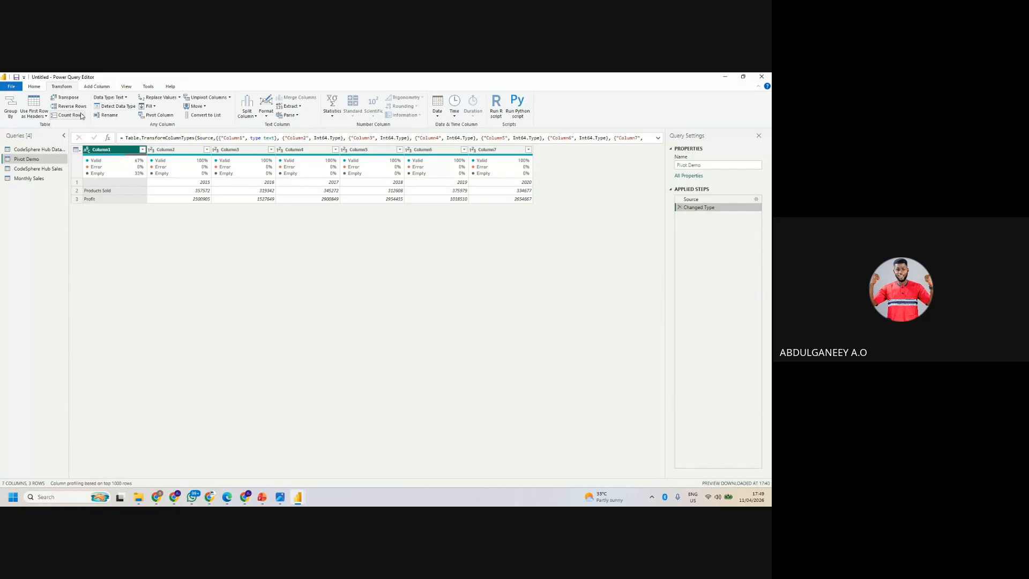
click(78, 150)
click(114, 175)
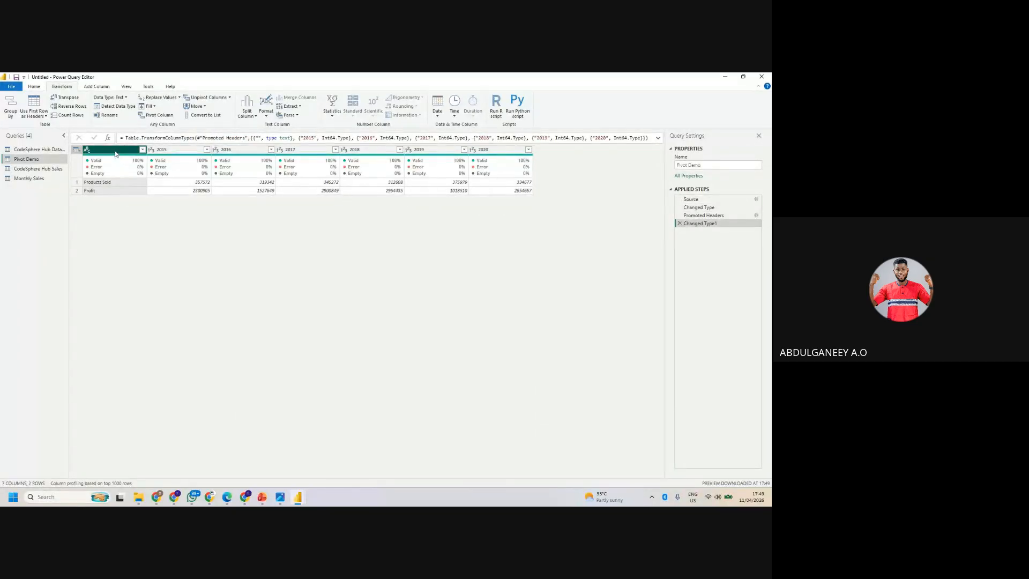
- Unpivot all columns other than the unnamed first one, and pivot that first column with Value as the values column
right_click(115, 154)
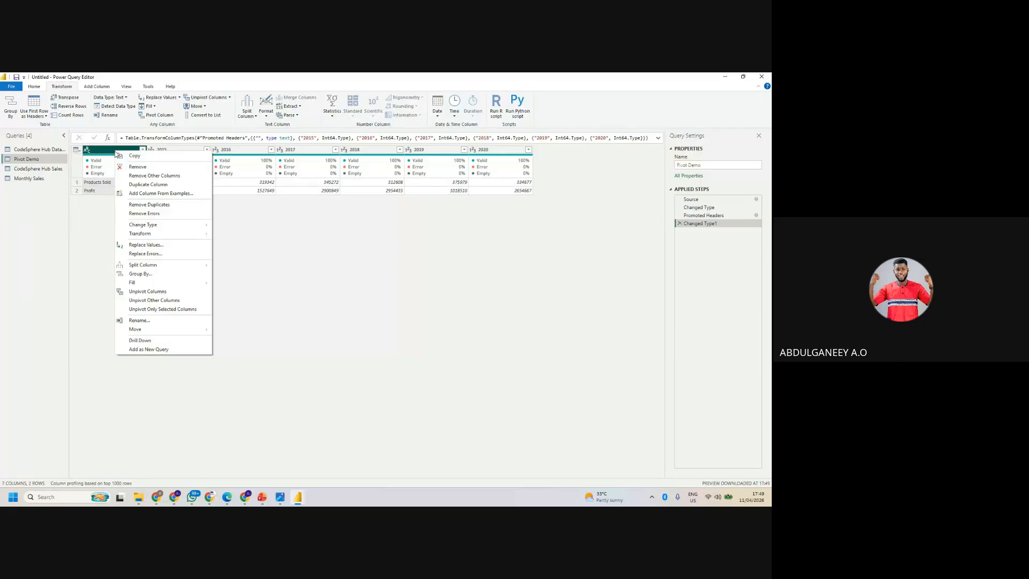
click(146, 301)
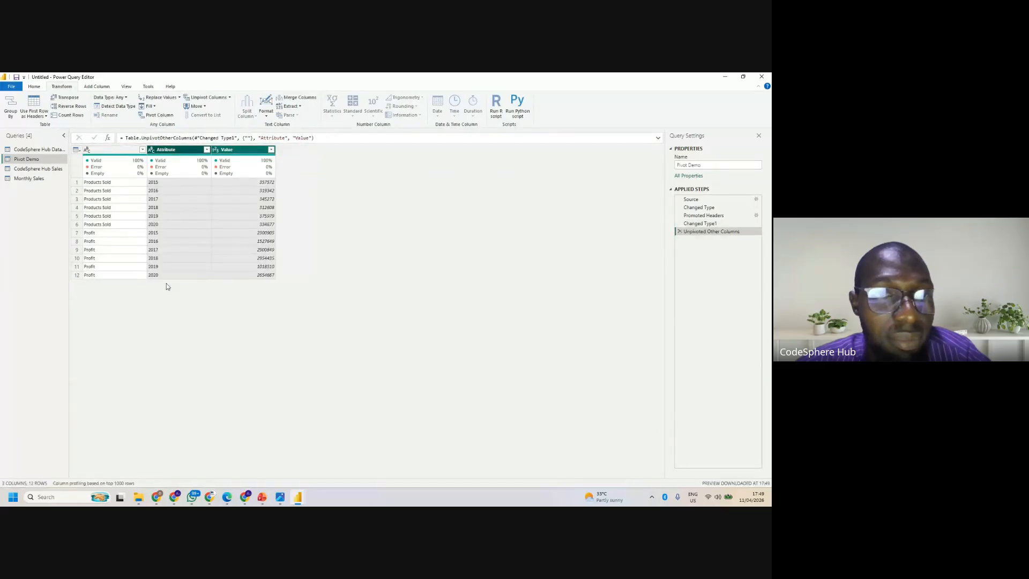
right_click(119, 151)
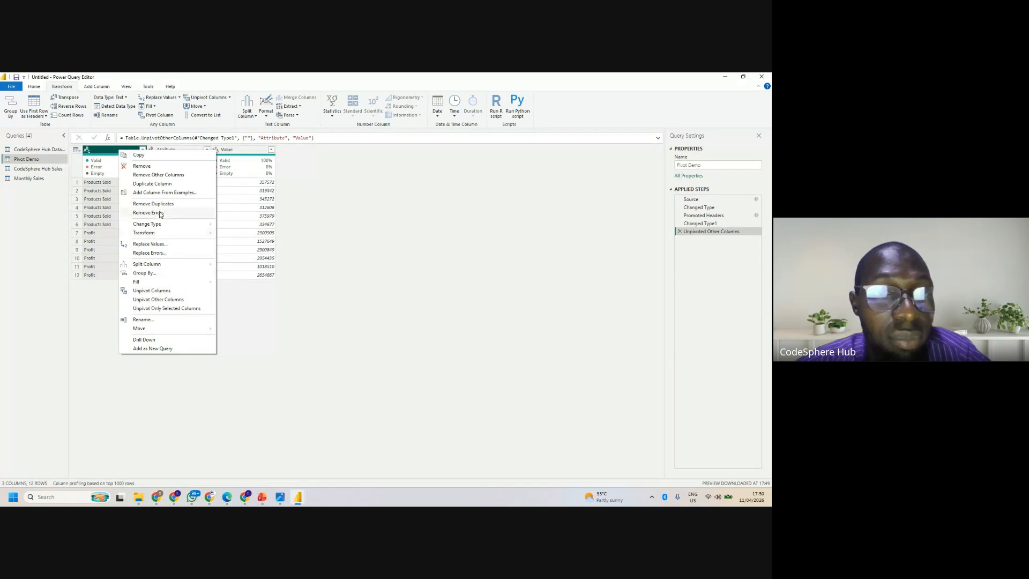
click(99, 153)
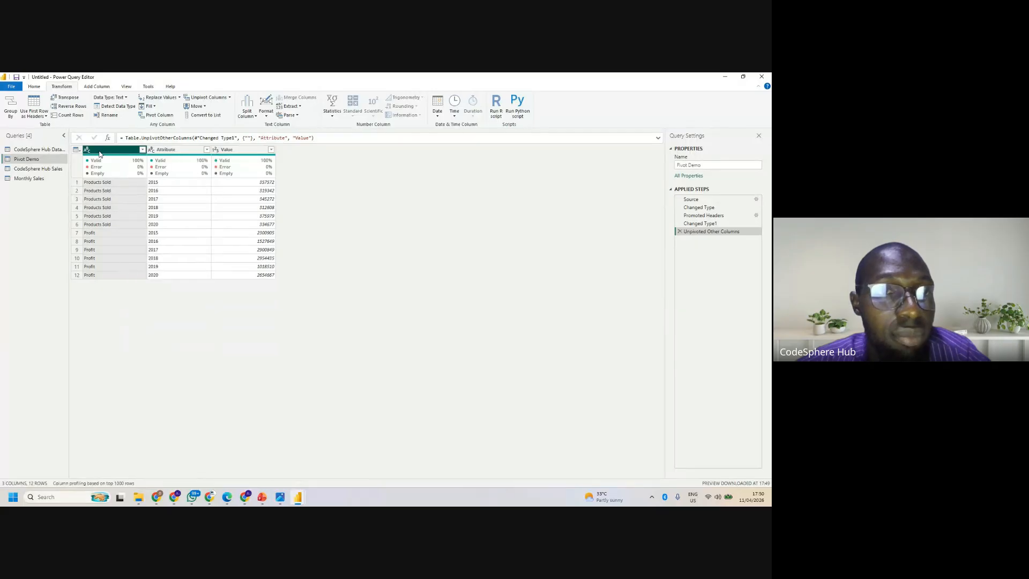
click(154, 116)
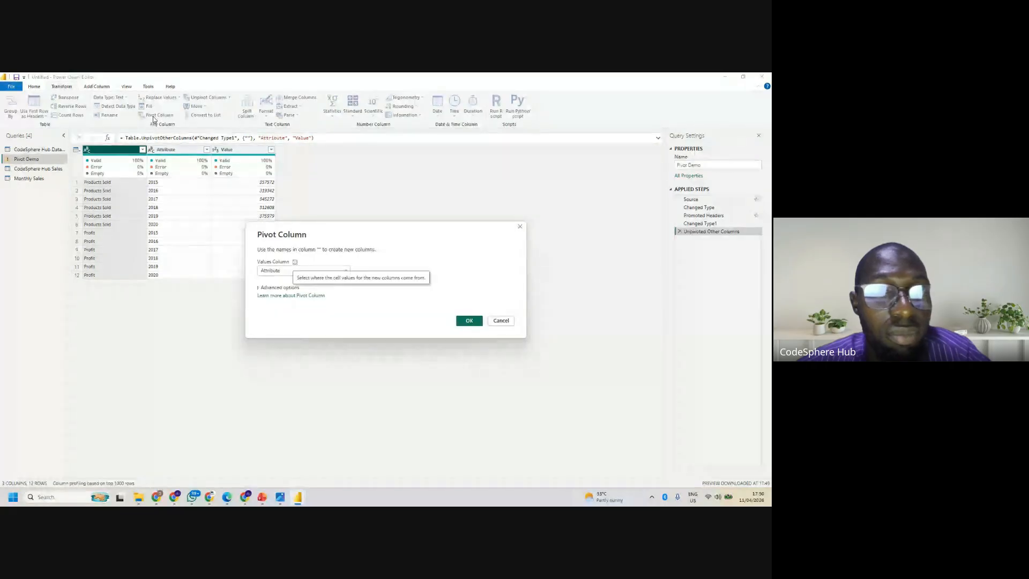
click(284, 270)
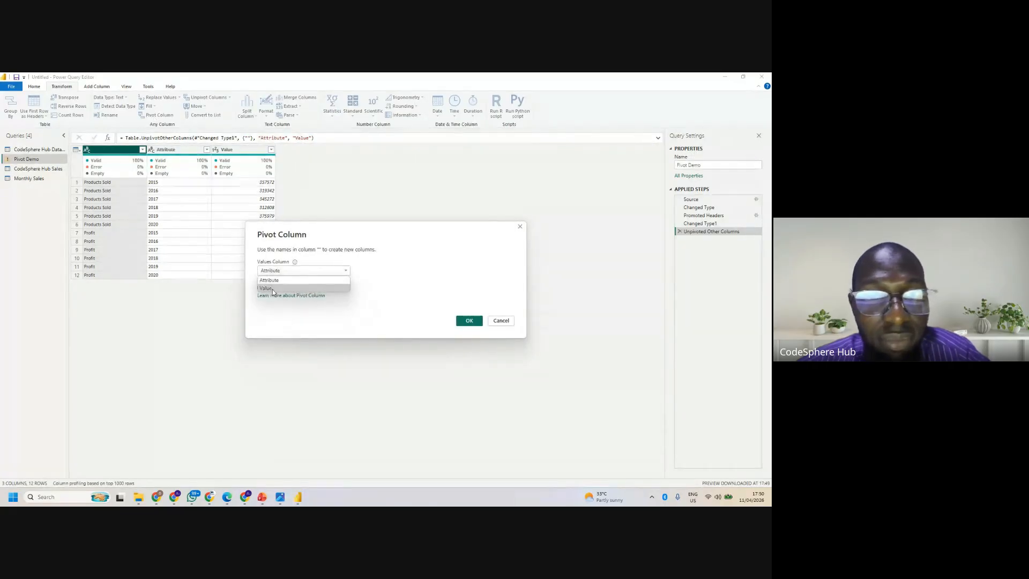
click(272, 289)
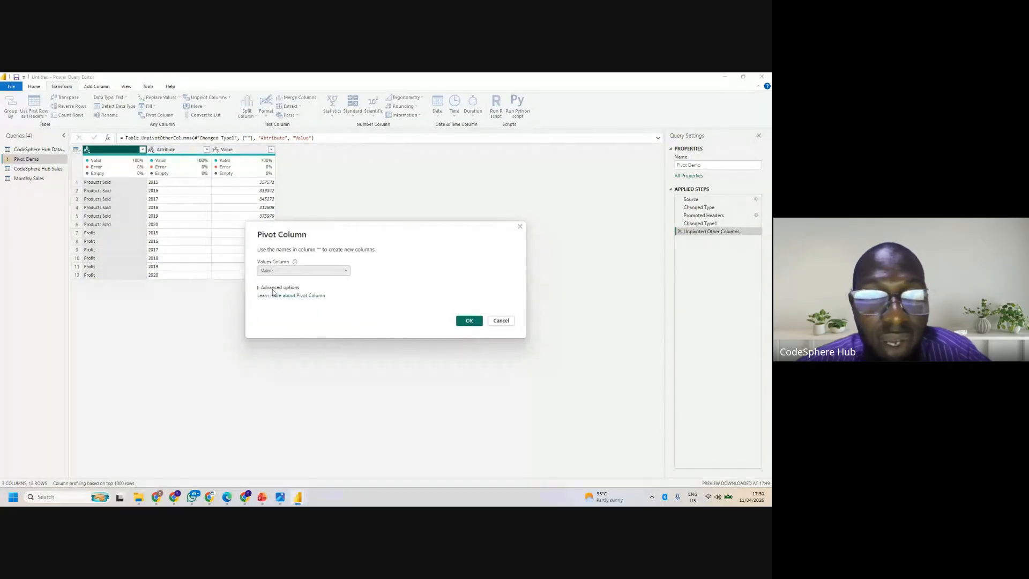
click(469, 321)
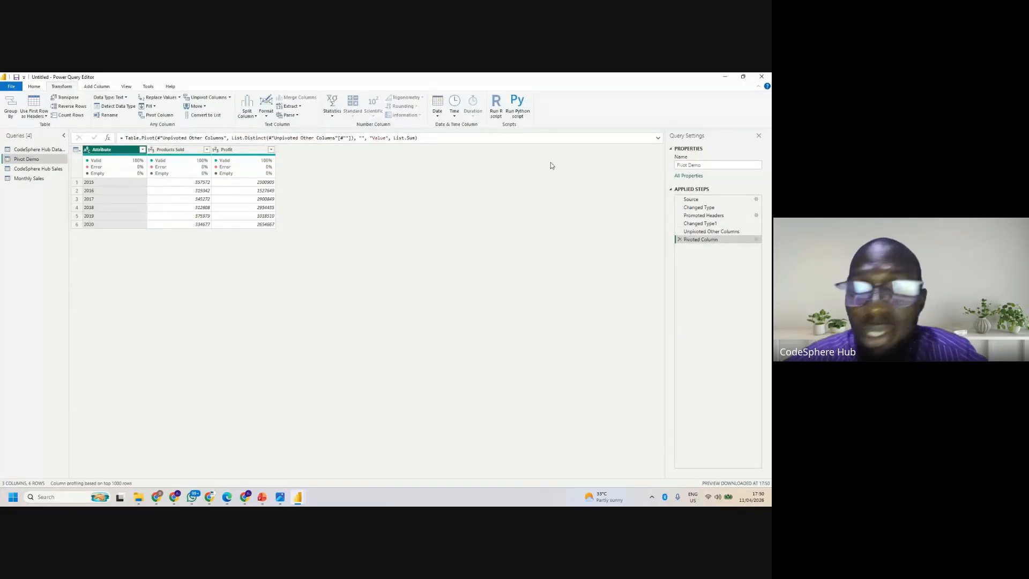
- Replace the unpivot and pivot steps of Pivot Demo with a transpose, and promote the transposed table's first row to headers
click(680, 239)
click(679, 232)
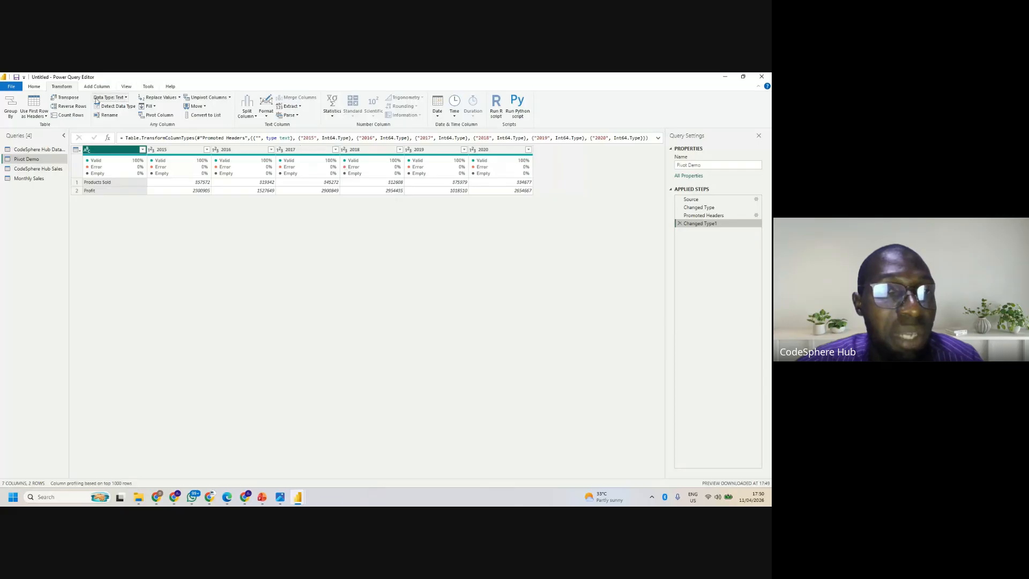
click(67, 98)
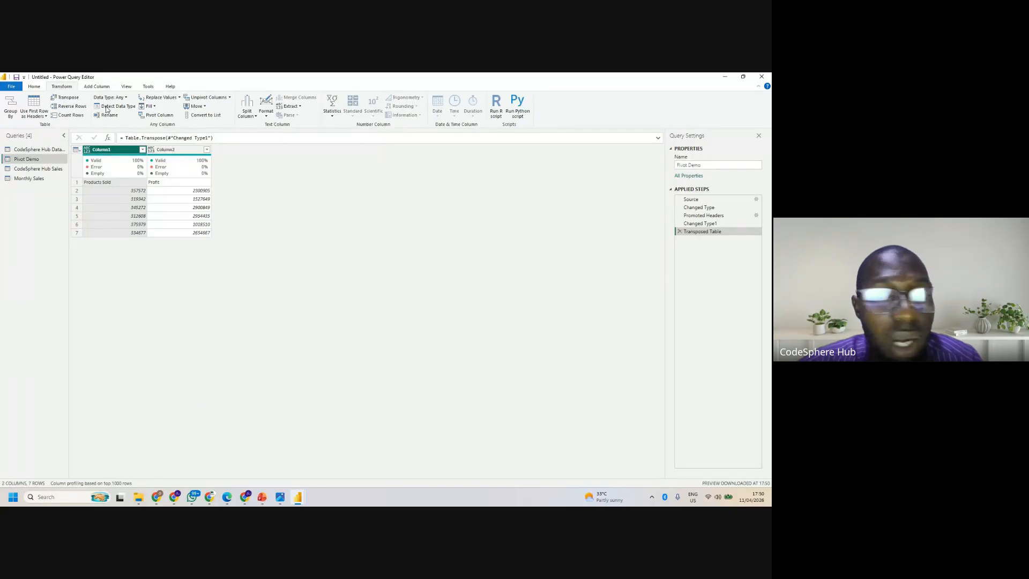
click(76, 149)
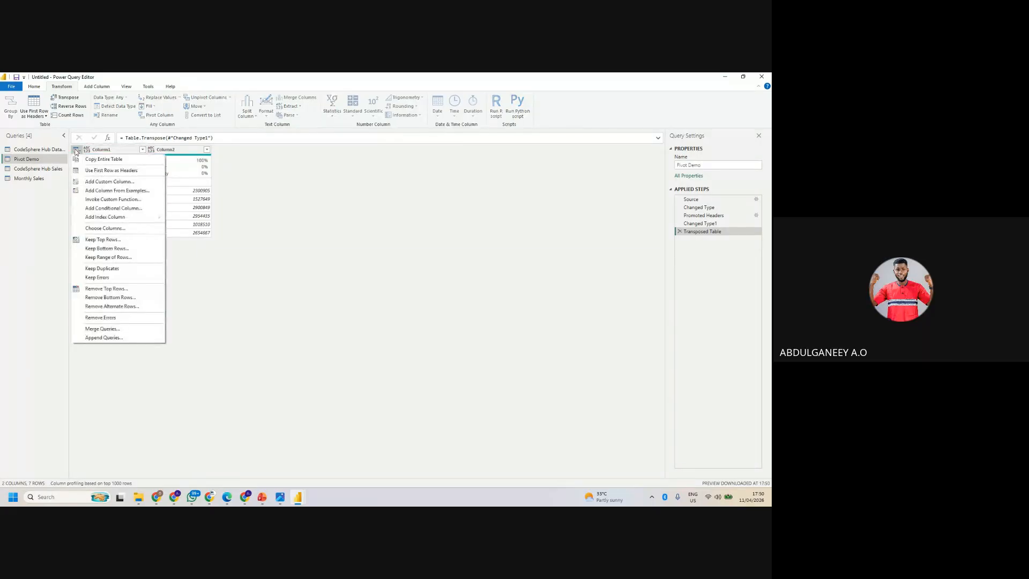
click(98, 171)
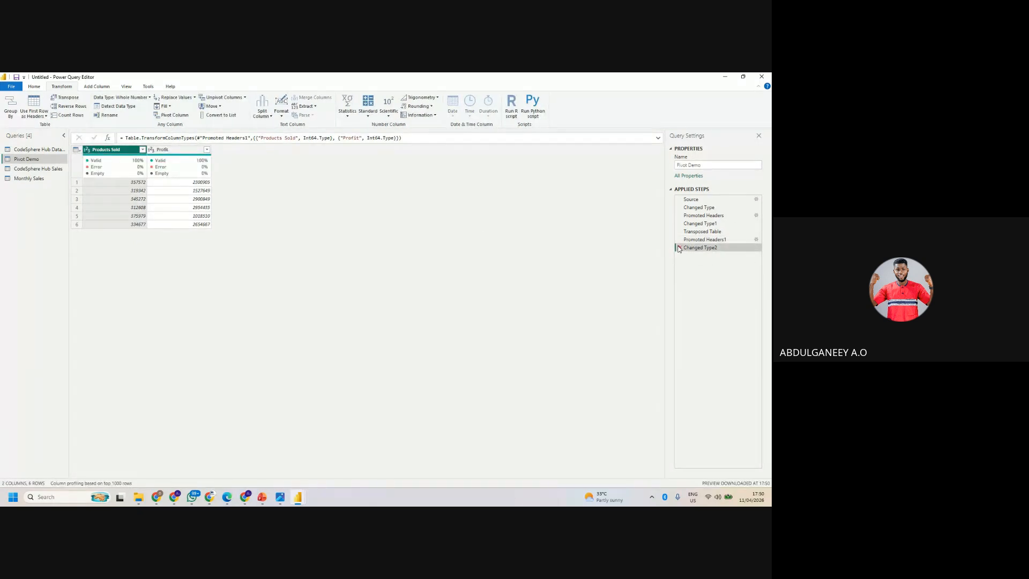
- Delete the Changed Type2, Promoted Headers1, Transposed Table and Changed Type1 steps from Pivot Demo
click(678, 247)
click(678, 239)
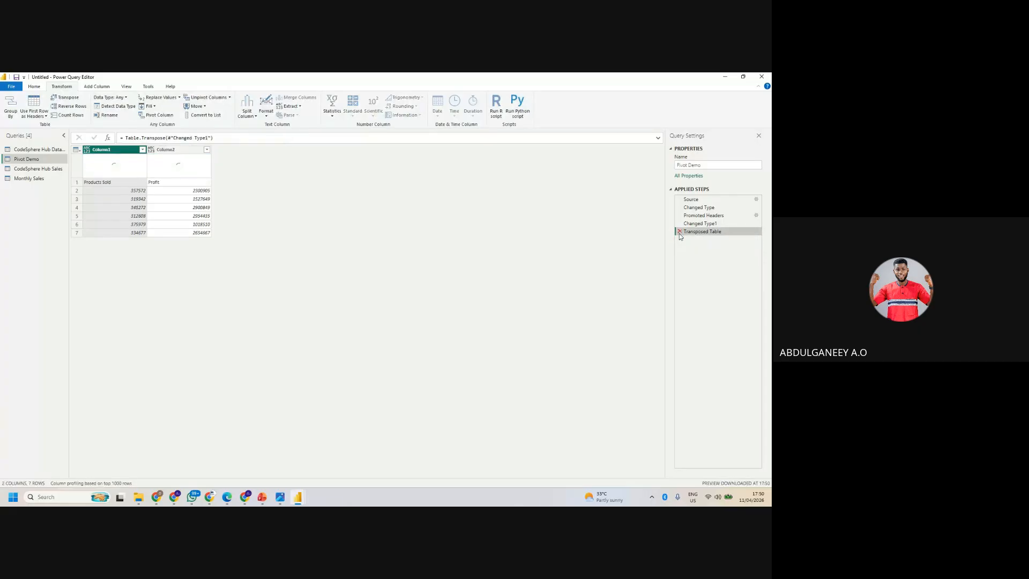
click(679, 231)
click(679, 223)
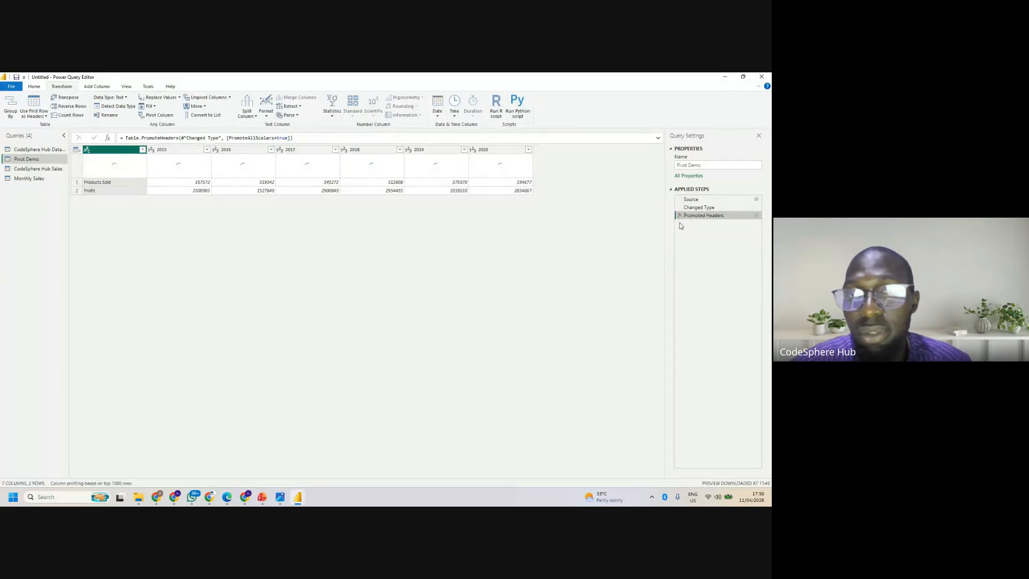
- Select the columns from the unnamed first one through 2020 in Pivot Demo and transpose the table
shift+click(180, 149)
shift+click(243, 150)
shift+click(311, 151)
shift+click(373, 149)
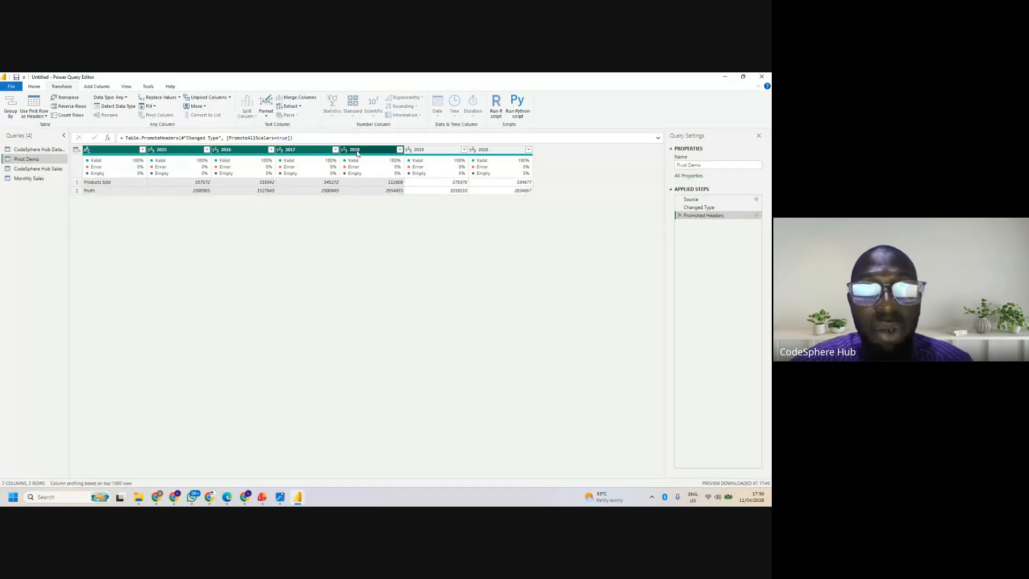
shift+click(437, 149)
shift+click(487, 150)
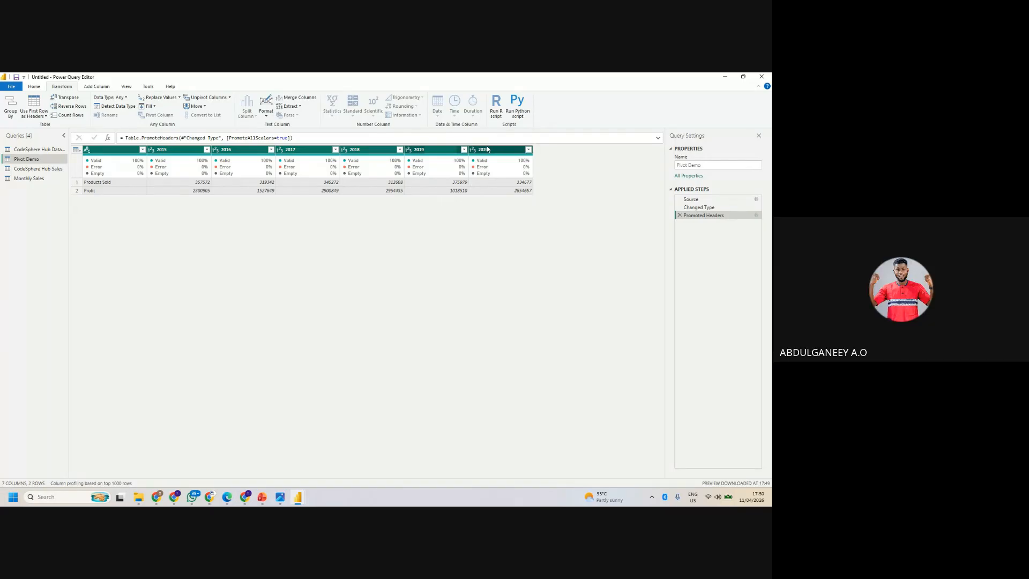
click(67, 97)
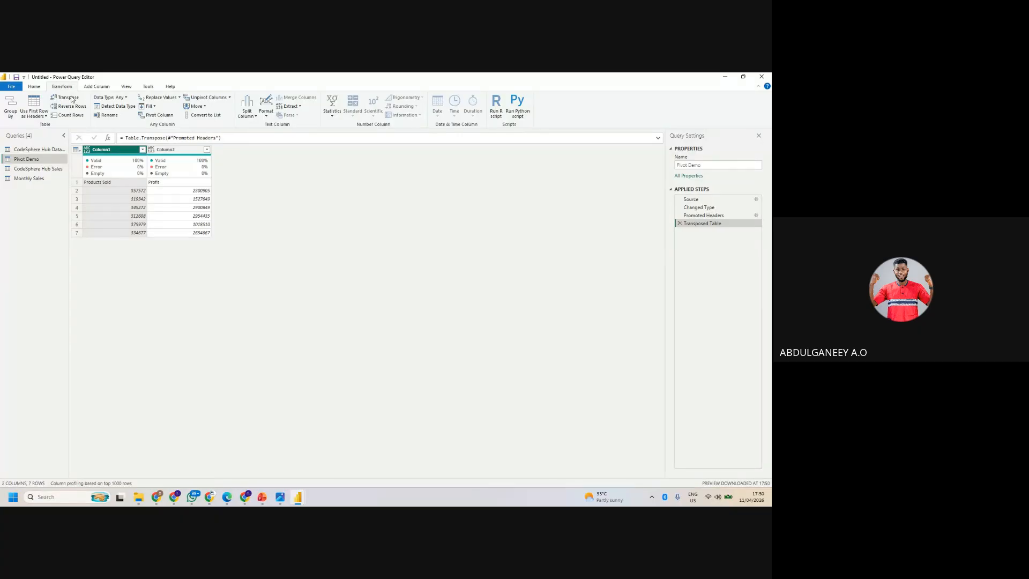
- Delete the Transposed Table and Promoted Headers steps, and promote the first row of Pivot Demo to headers again
click(679, 224)
click(679, 215)
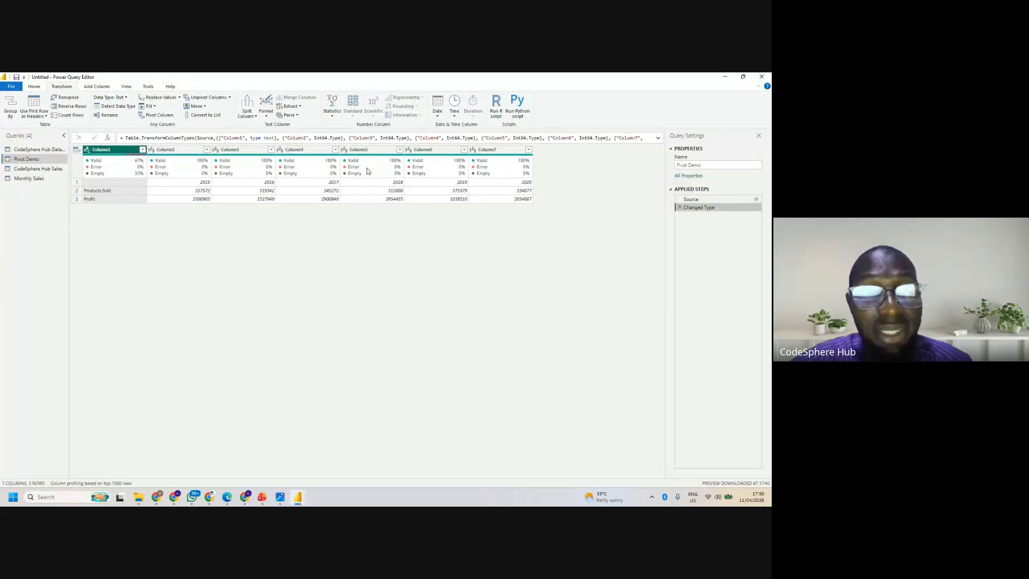
click(76, 151)
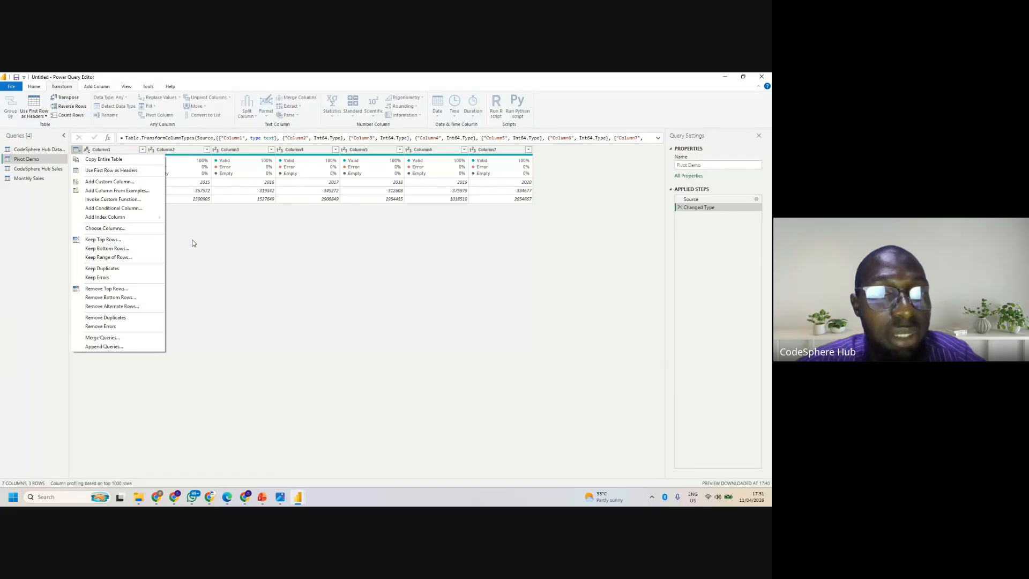
click(343, 262)
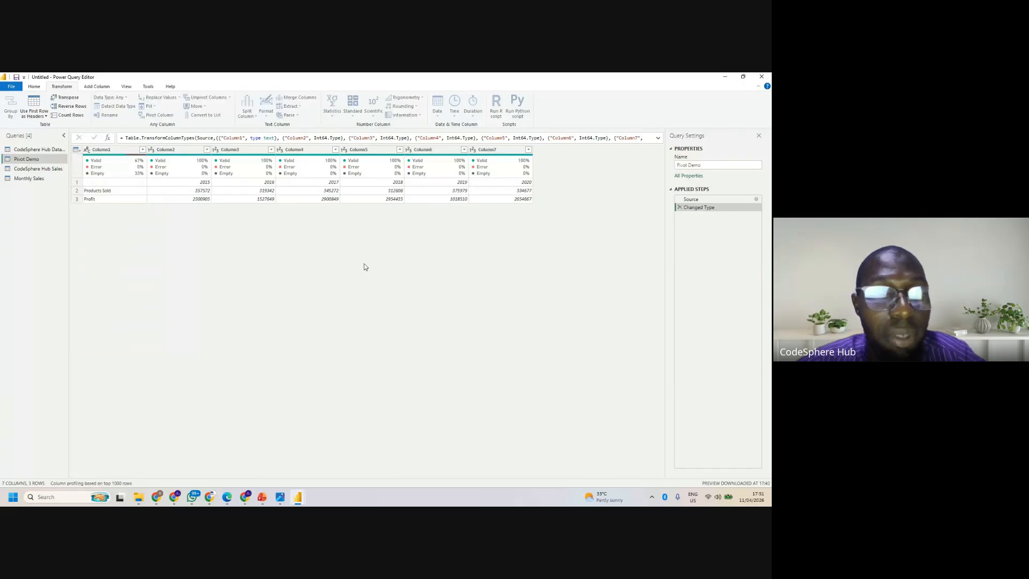
click(78, 151)
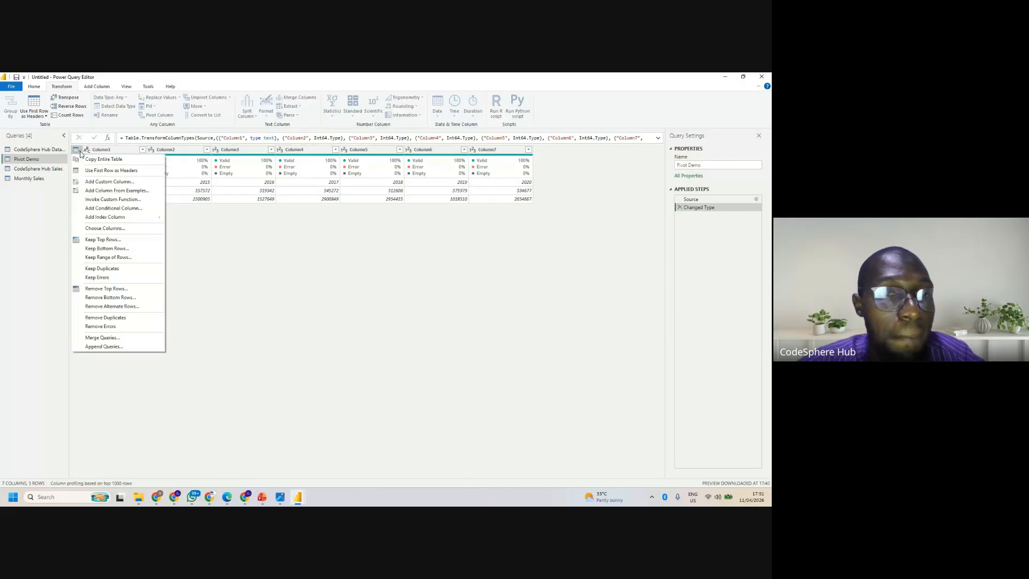
click(109, 170)
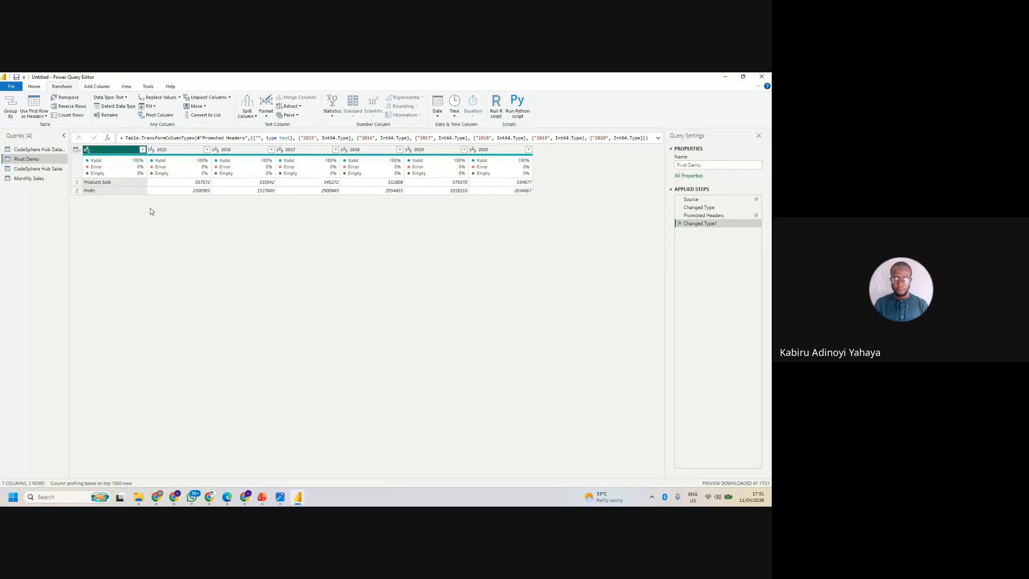
- Transpose the Pivot Demo table with all its year columns from 2015 to 2020 selected
ctrl+click(176, 150)
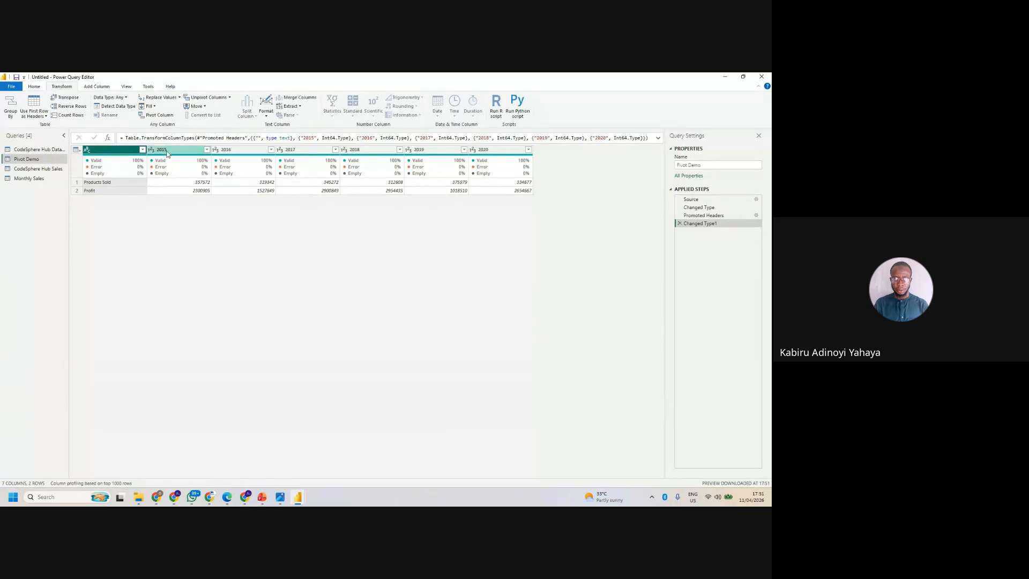
ctrl+click(240, 150)
ctrl+click(316, 149)
ctrl+click(370, 149)
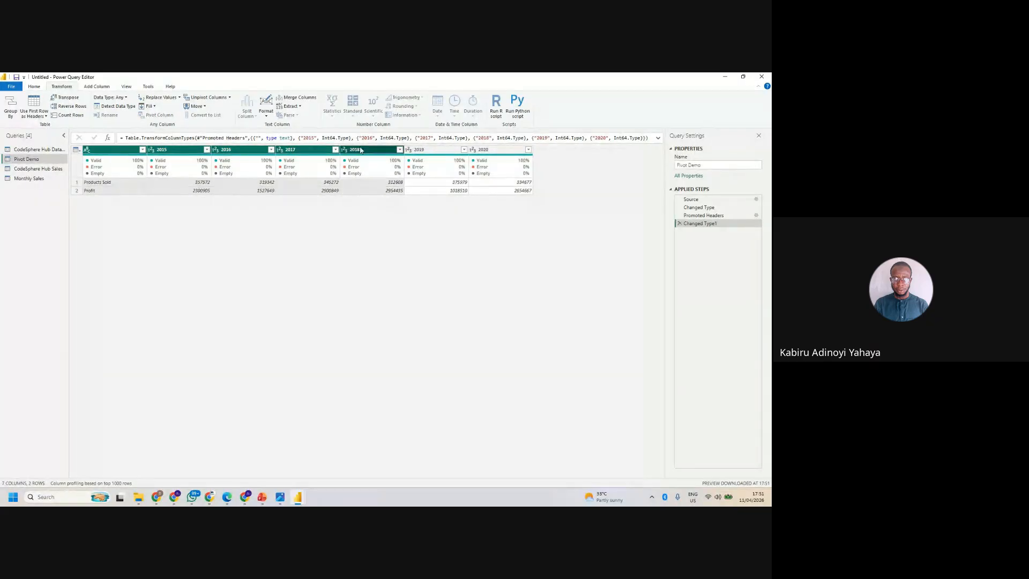
ctrl+click(434, 149)
ctrl+click(475, 150)
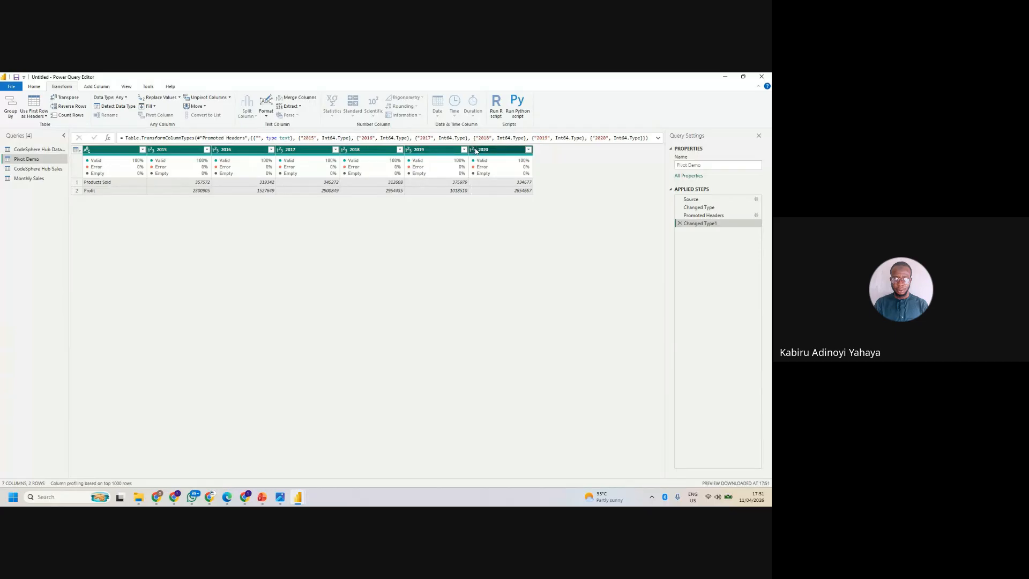
click(63, 98)
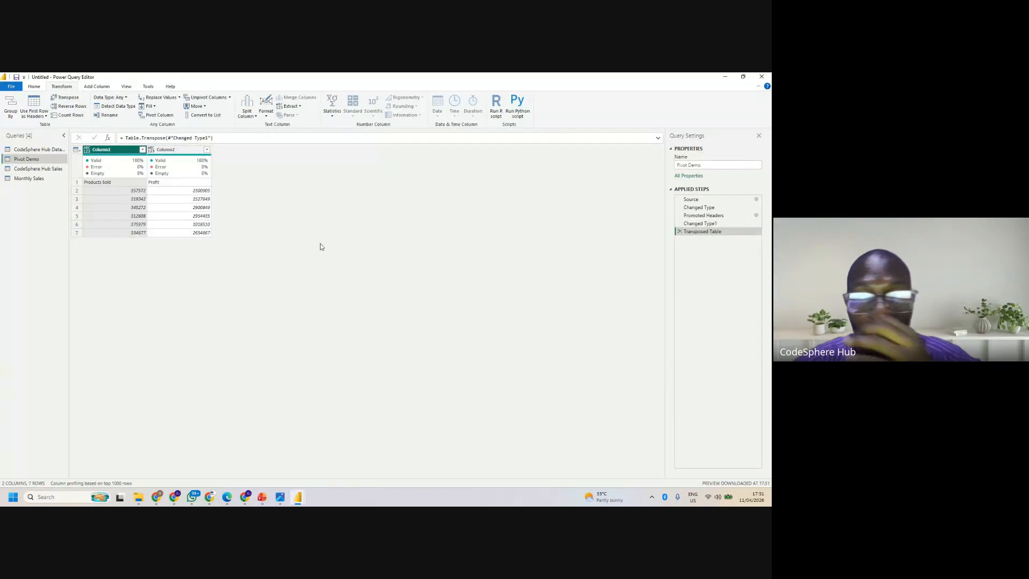
- Delete the Transposed Table, Changed Type1 and Promoted Headers steps, and promote the first row to headers again
click(680, 231)
click(680, 222)
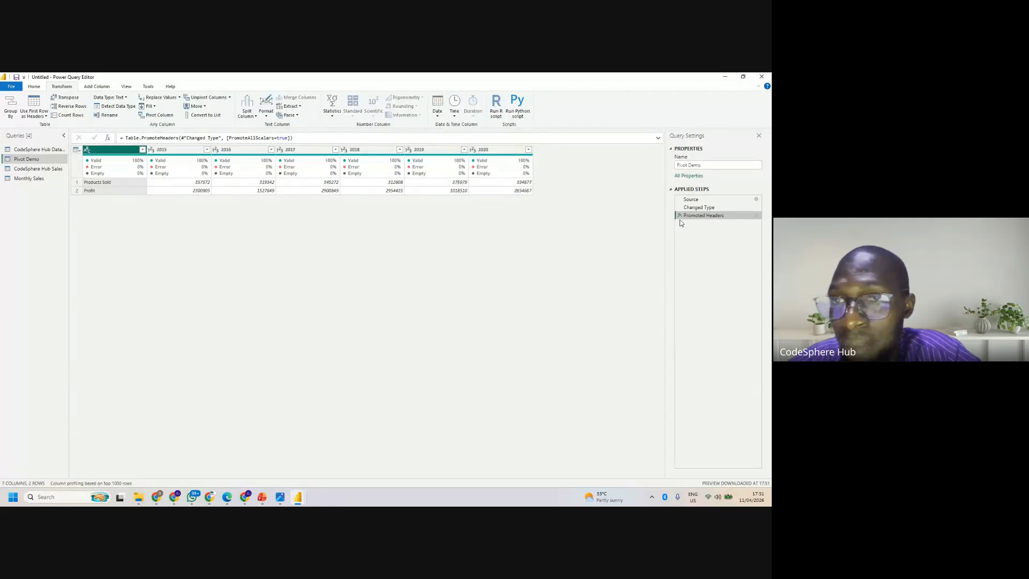
click(680, 215)
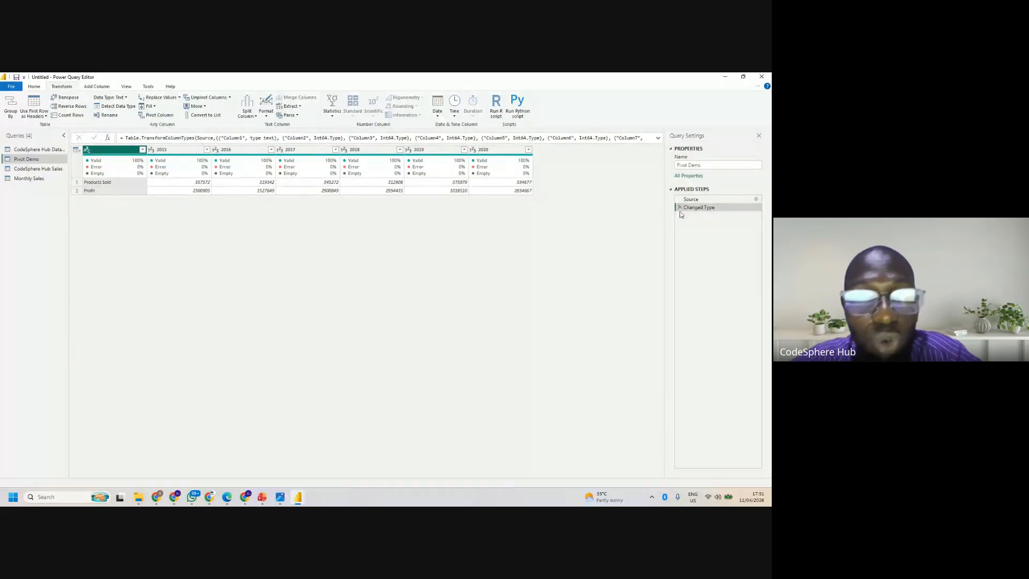
click(76, 150)
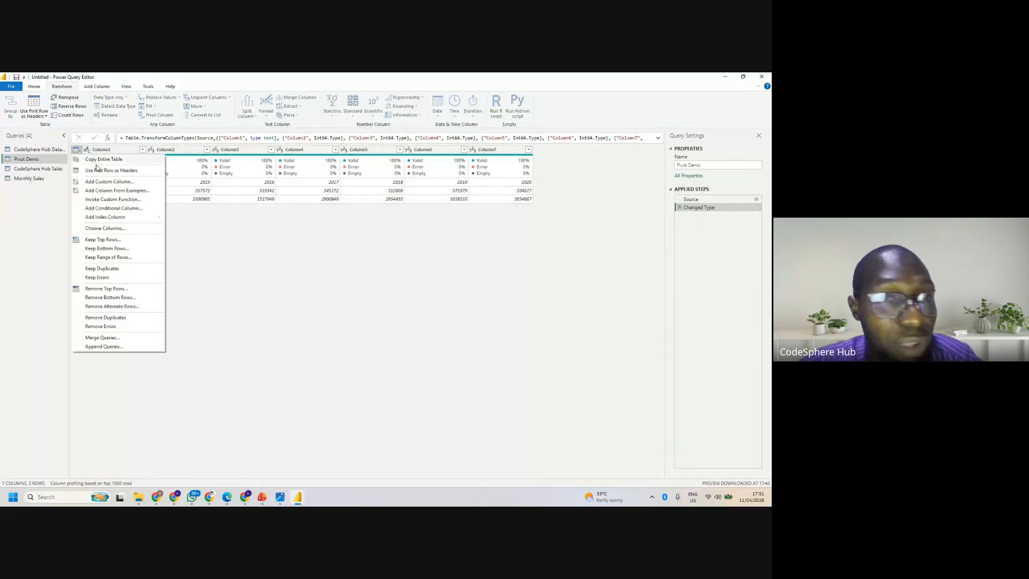
click(124, 170)
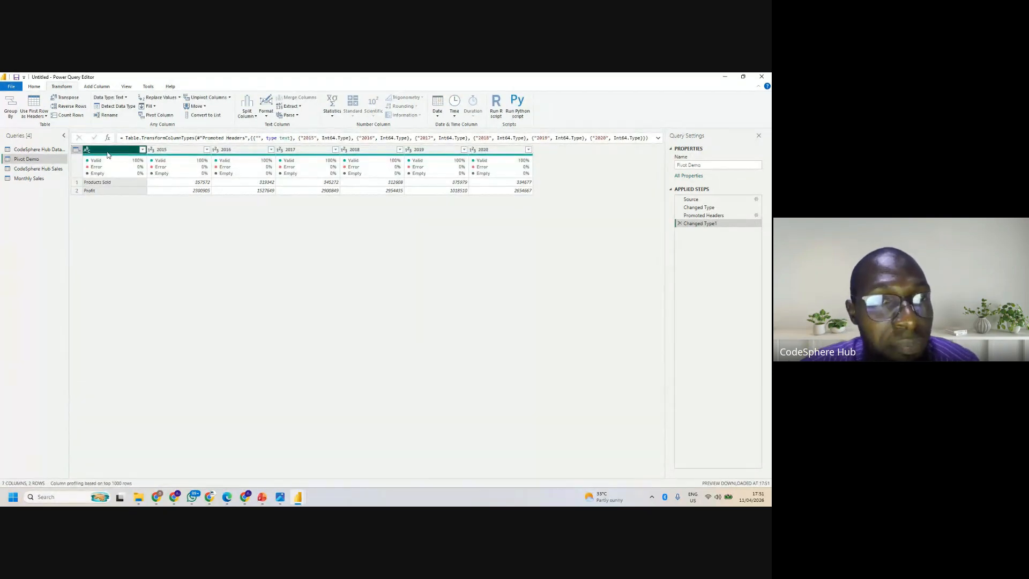
right_click(111, 151)
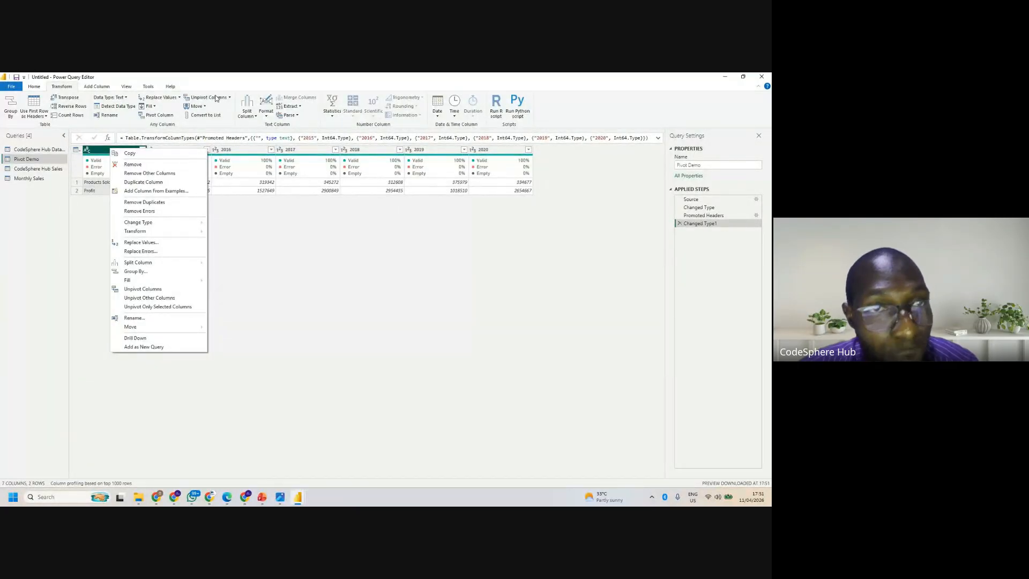
click(72, 295)
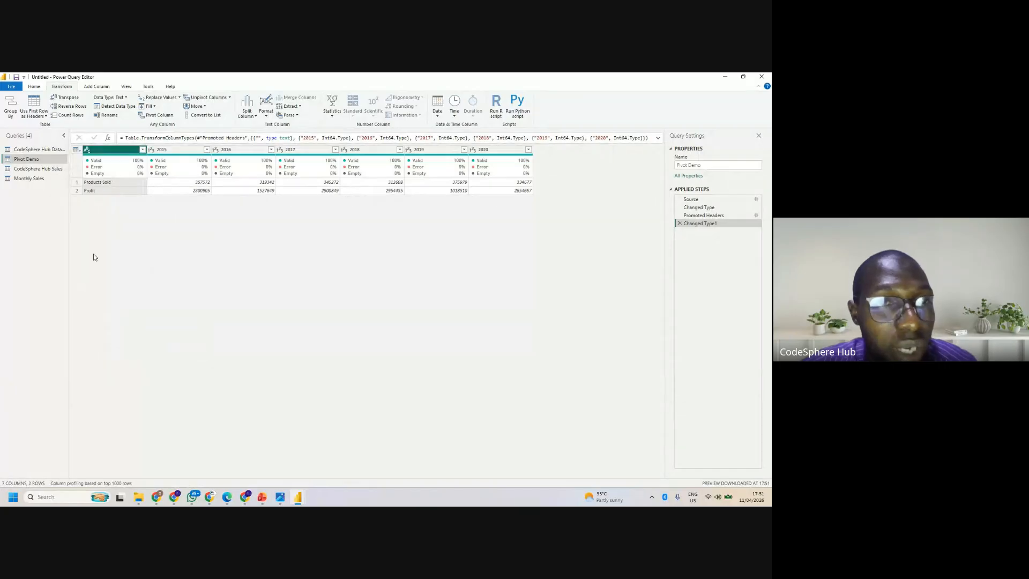
right_click(104, 154)
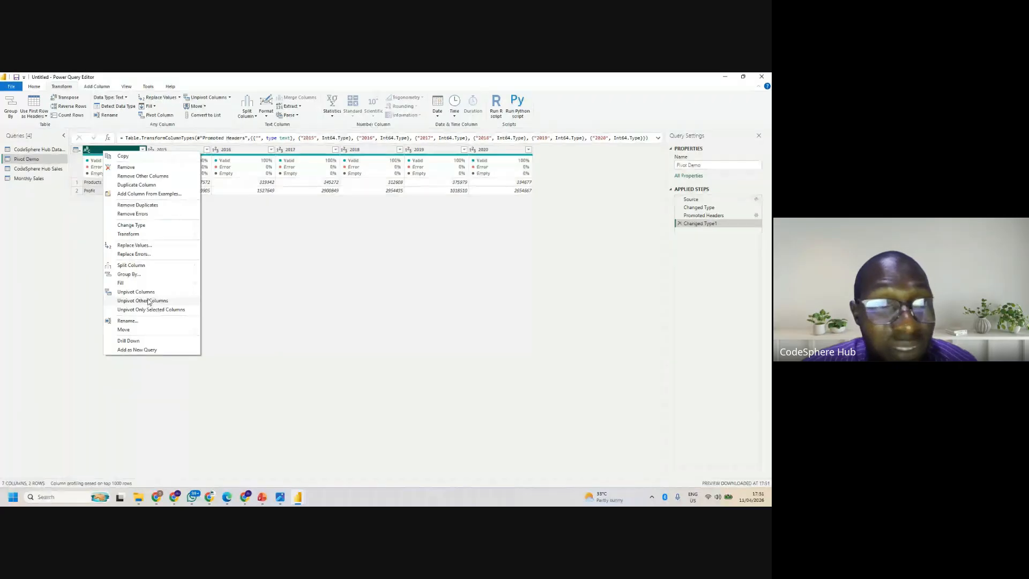
click(272, 227)
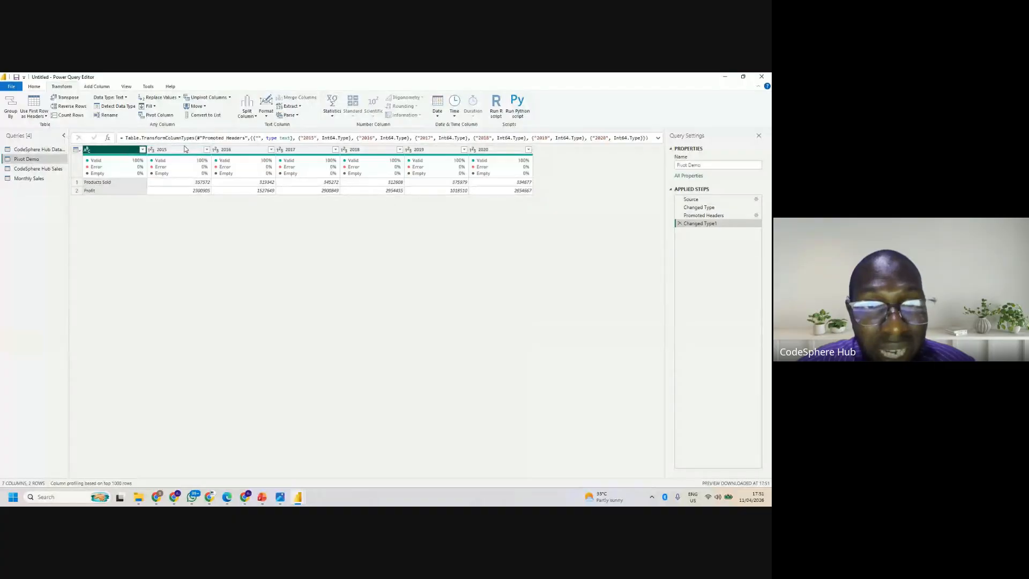
click(160, 150)
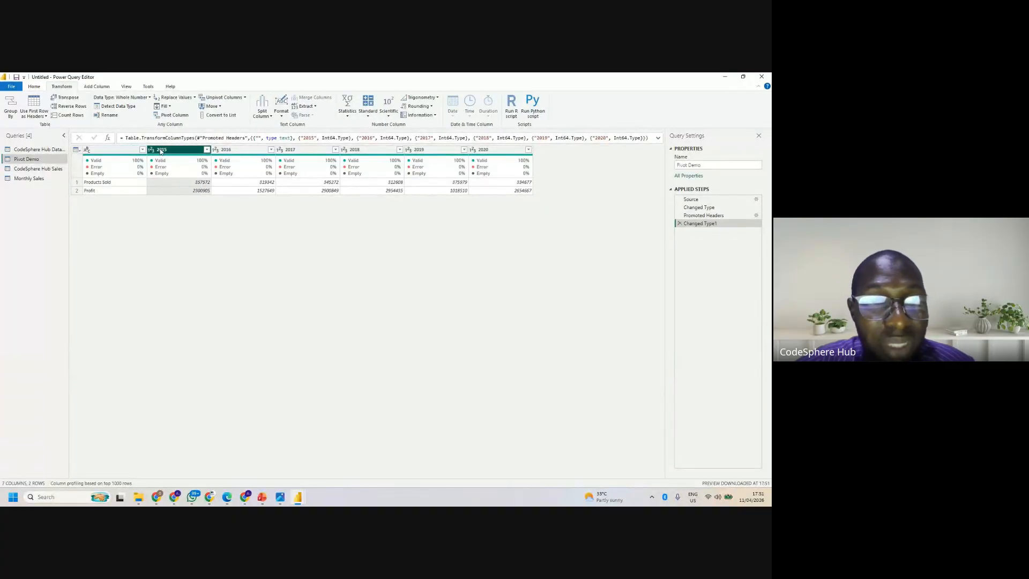
ctrl+click(160, 151)
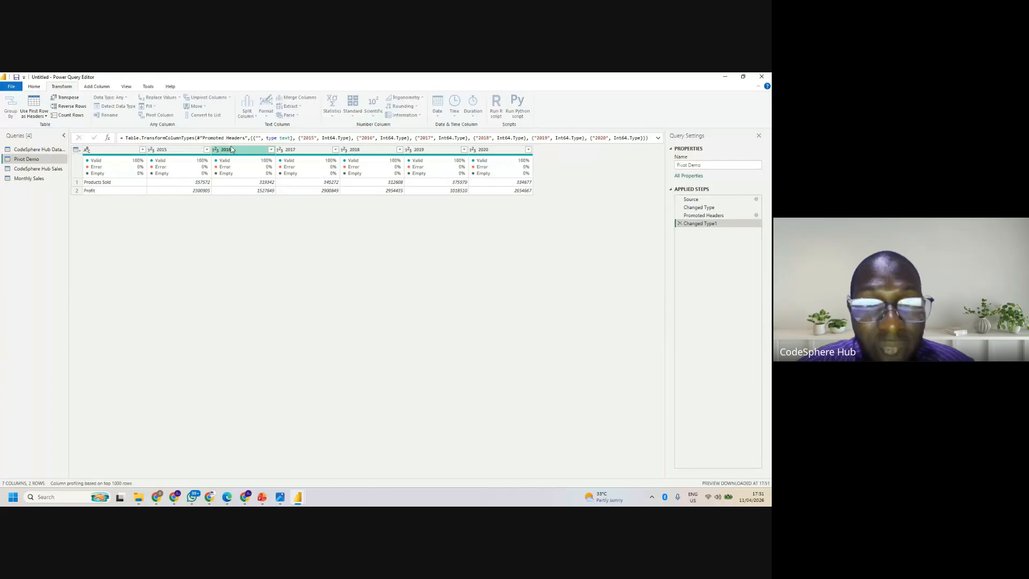
click(179, 154)
- Unpivot all columns of Pivot Demo other than the unnamed first one
click(110, 150)
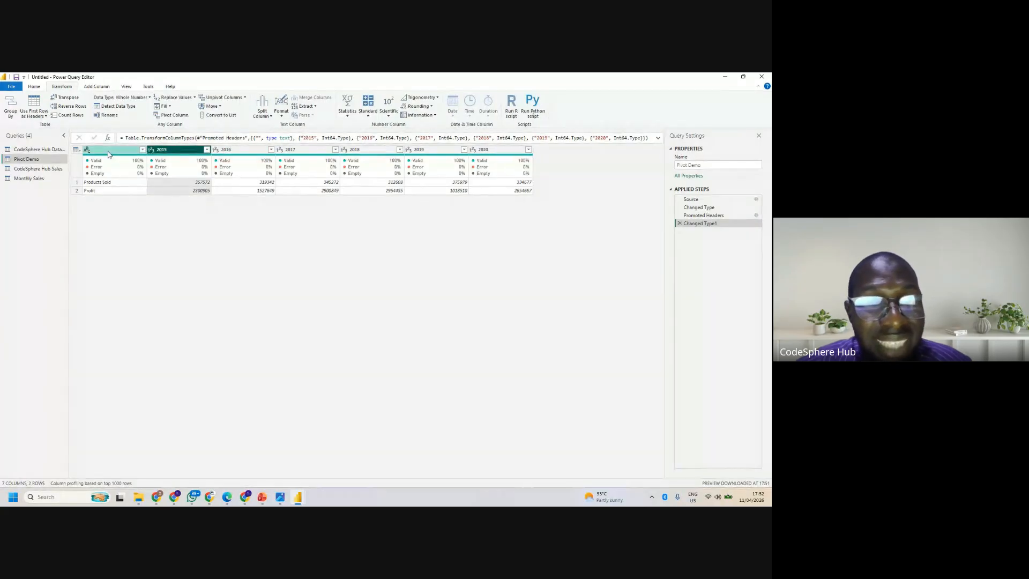
right_click(110, 151)
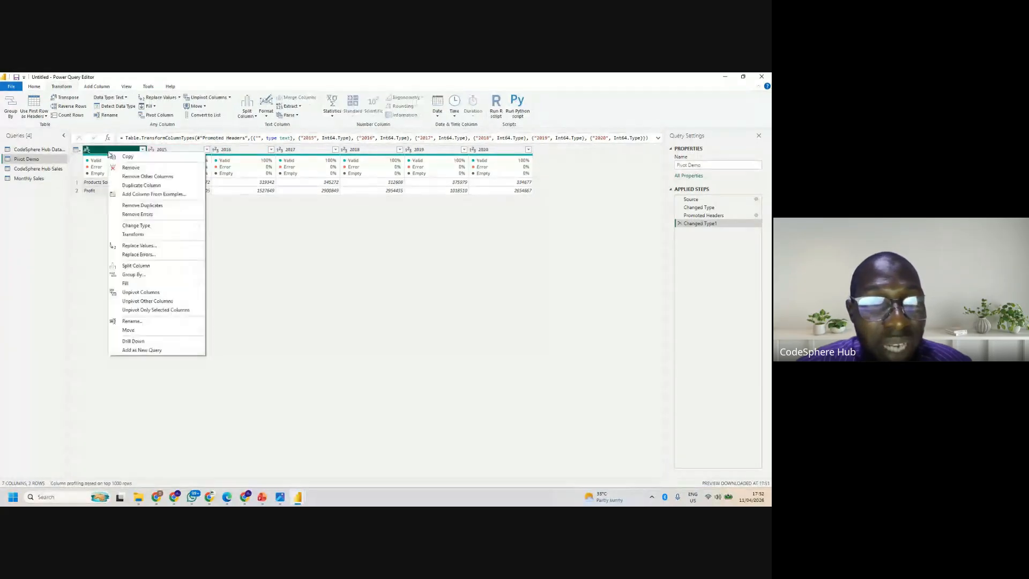
click(156, 301)
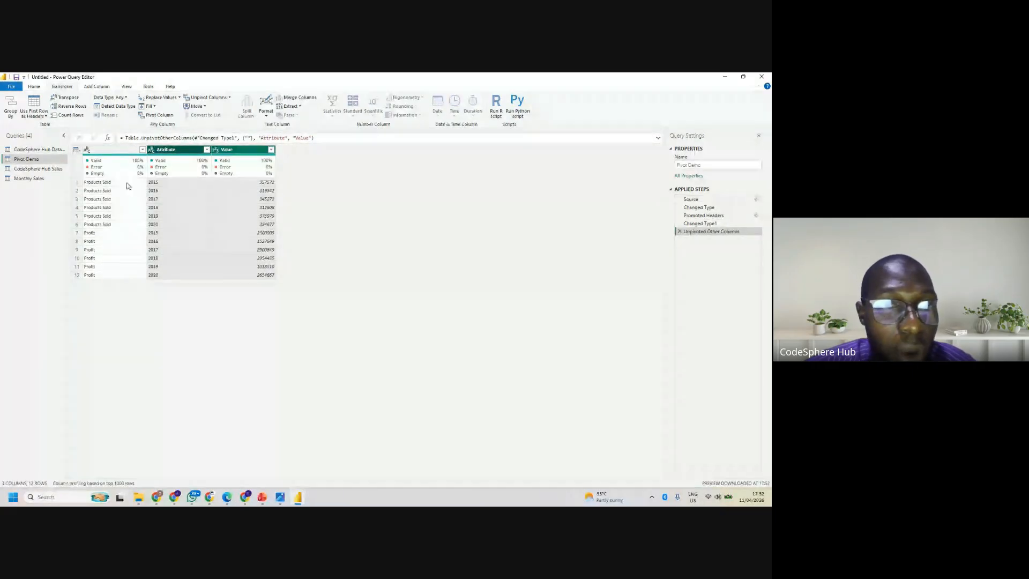
- Try to pivot the unnamed first column, cancel, and delete the Unpivoted Other Columns step
click(112, 150)
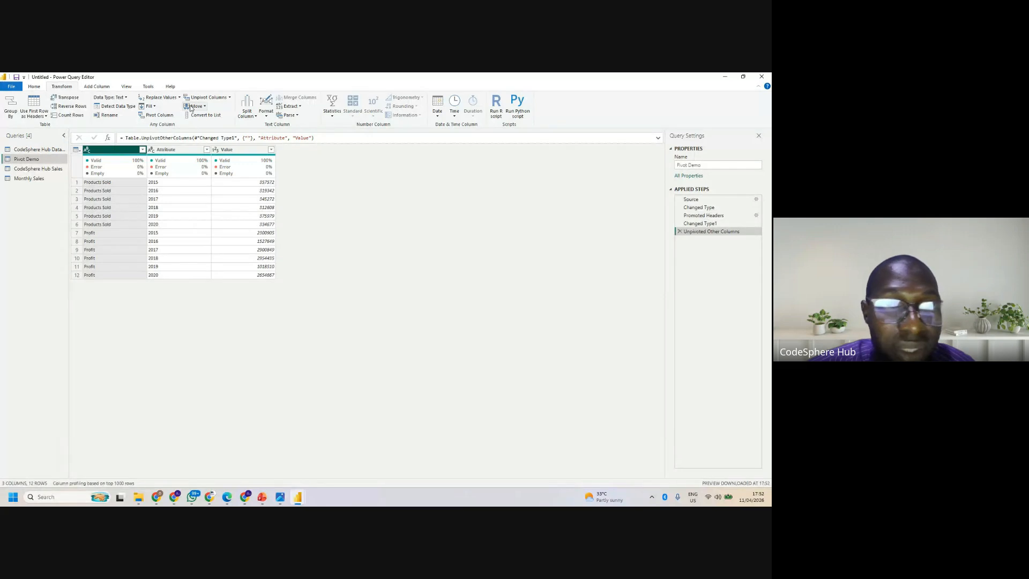
click(156, 117)
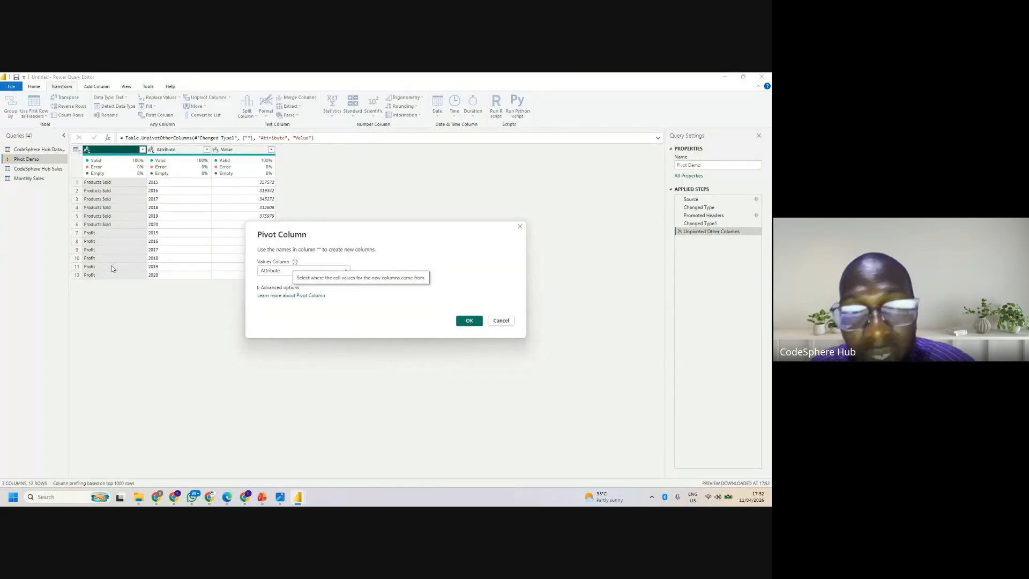
click(500, 322)
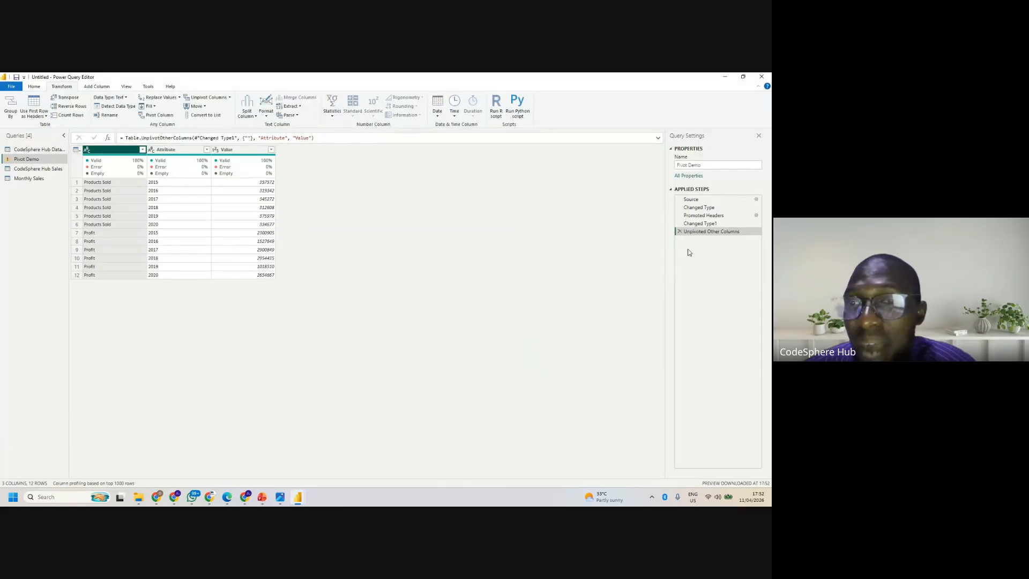
click(679, 231)
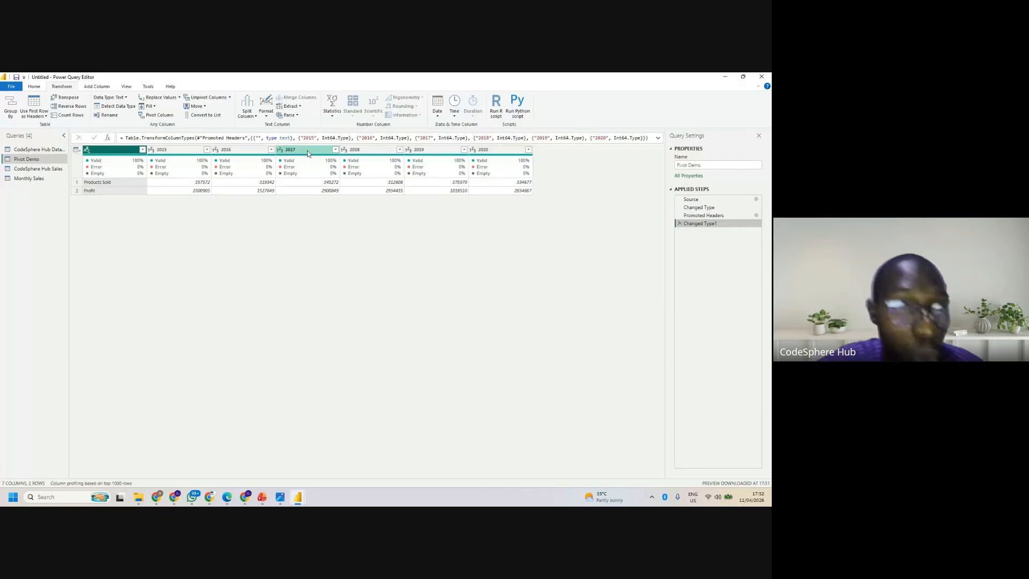
- Unpivot every Pivot Demo column except the unnamed first one
right_click(104, 152)
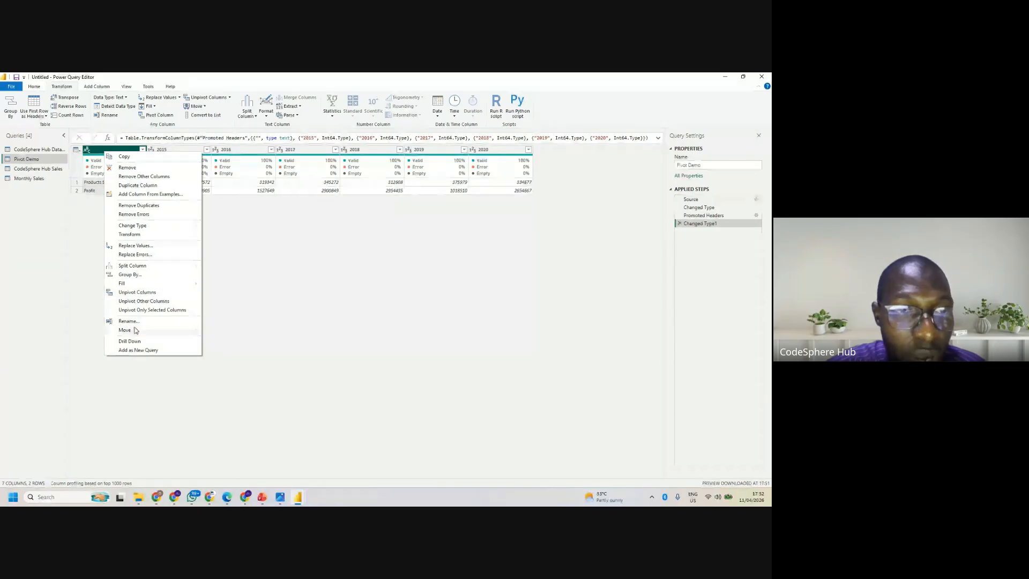
click(144, 300)
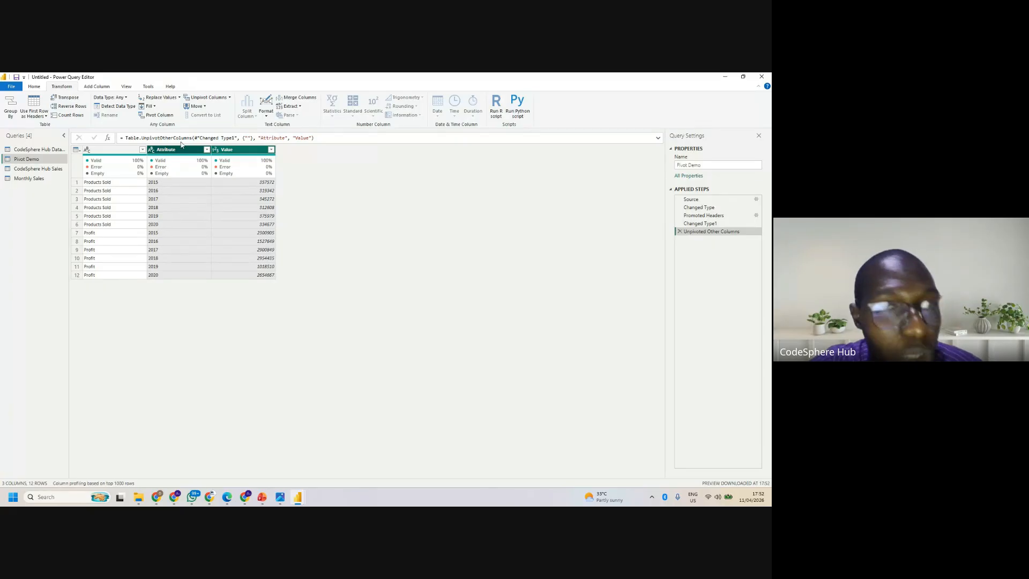
- Pivot the unnamed first column of Pivot Demo, using Value as the values column
click(110, 150)
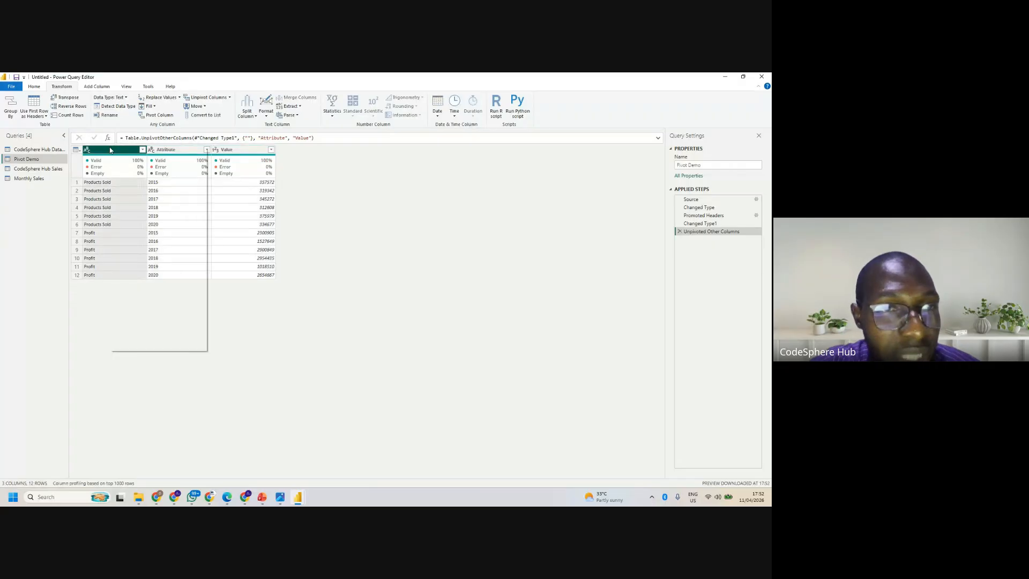
click(162, 116)
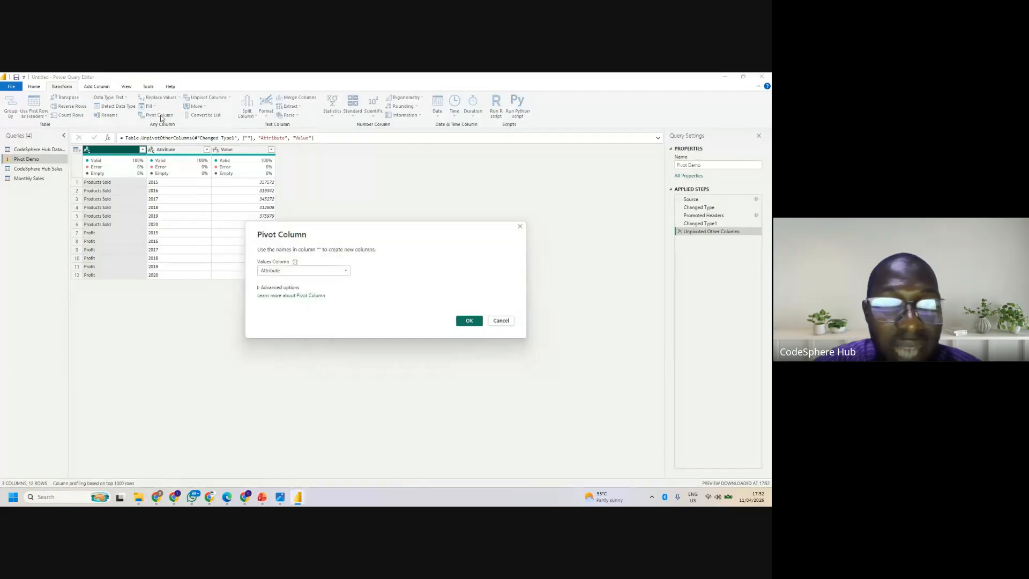
click(307, 269)
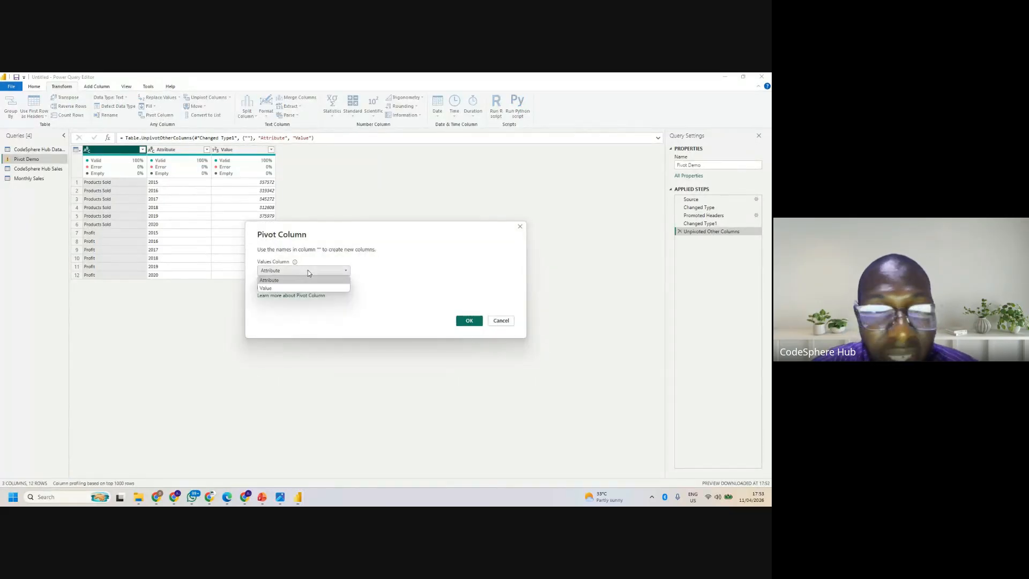
click(286, 288)
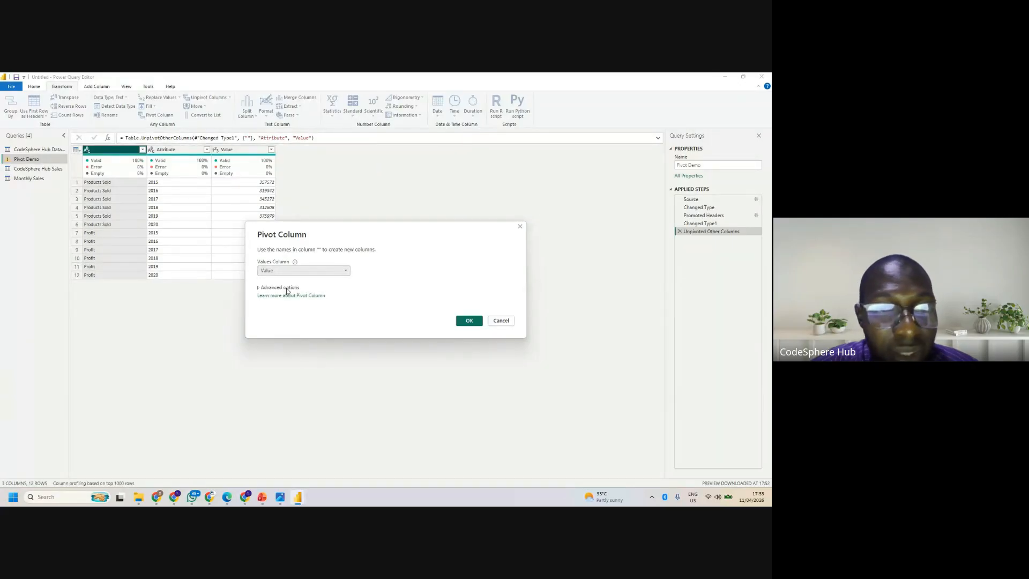
click(469, 321)
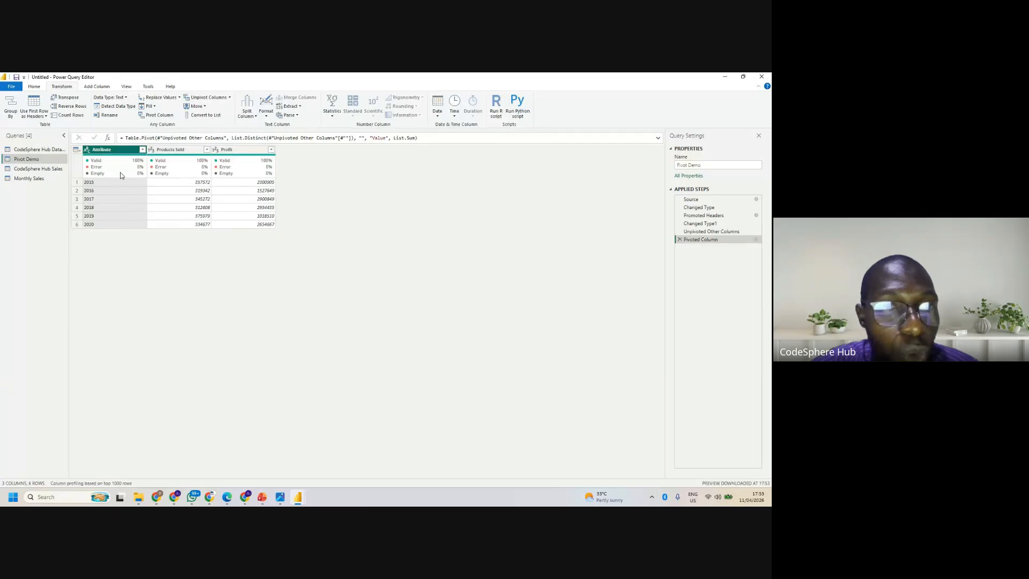
mouse_move(92, 184)
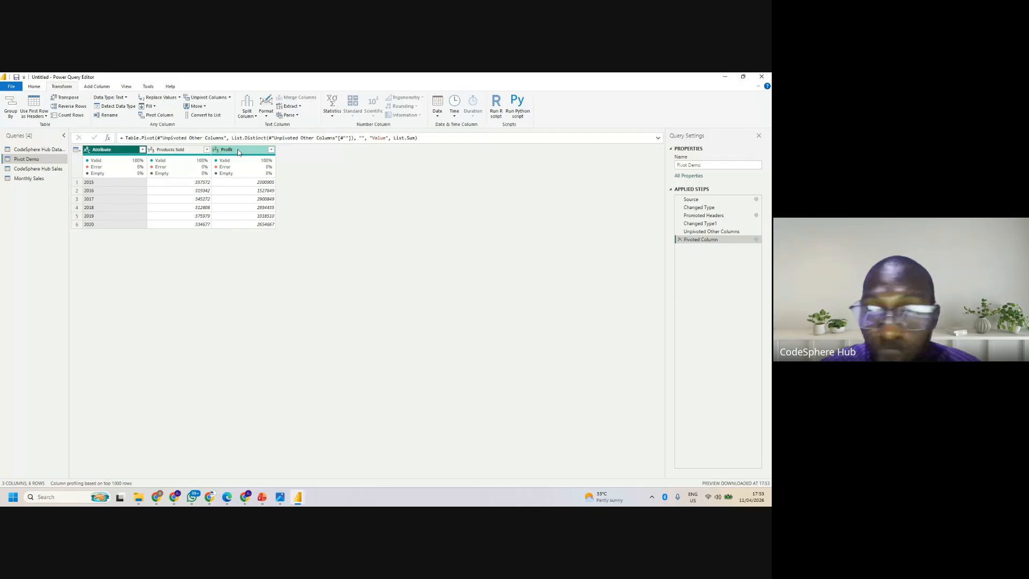
- Review the settings of the Pivoted Column step without changing them, and delete that step
click(756, 240)
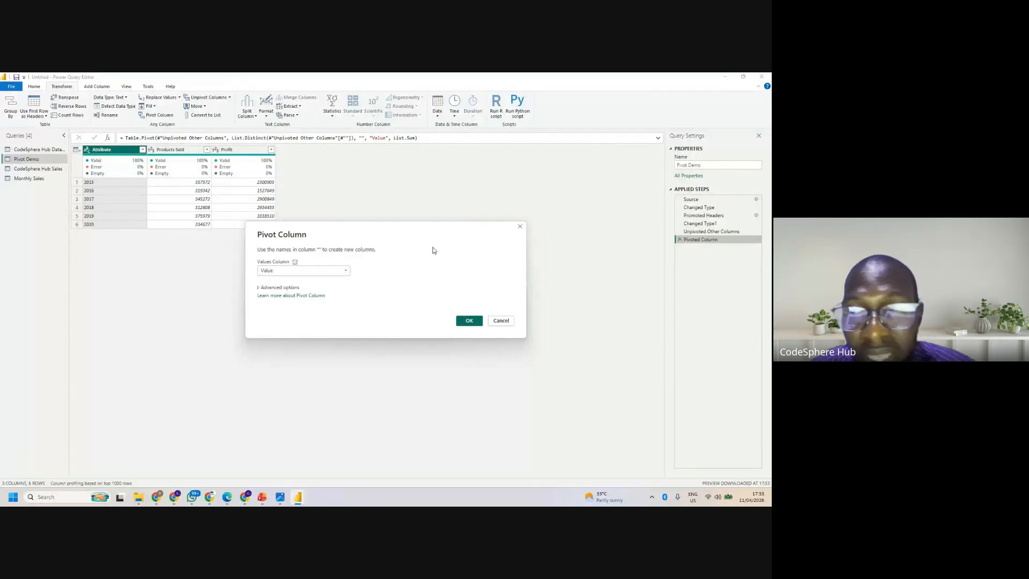
click(501, 321)
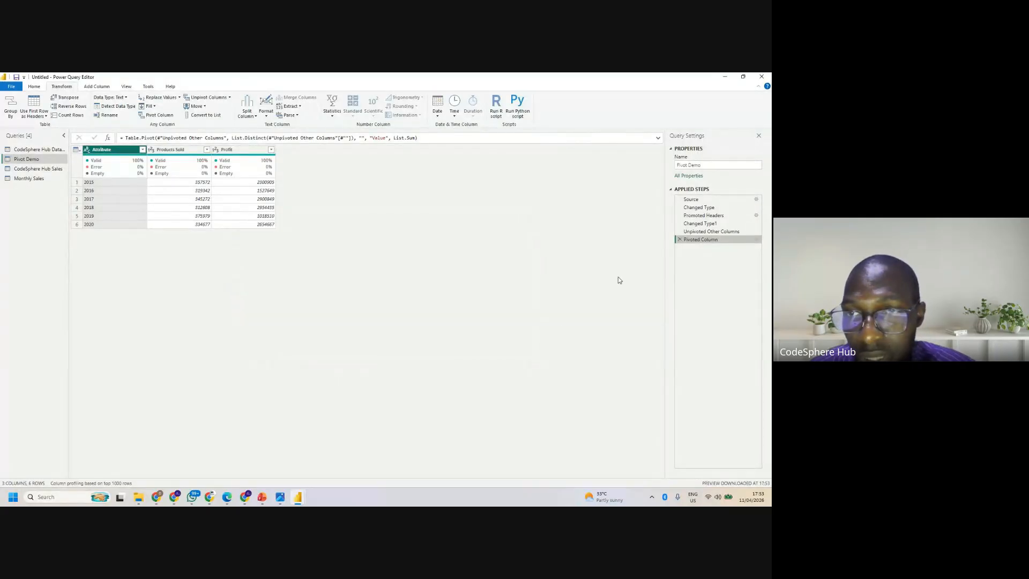
click(679, 240)
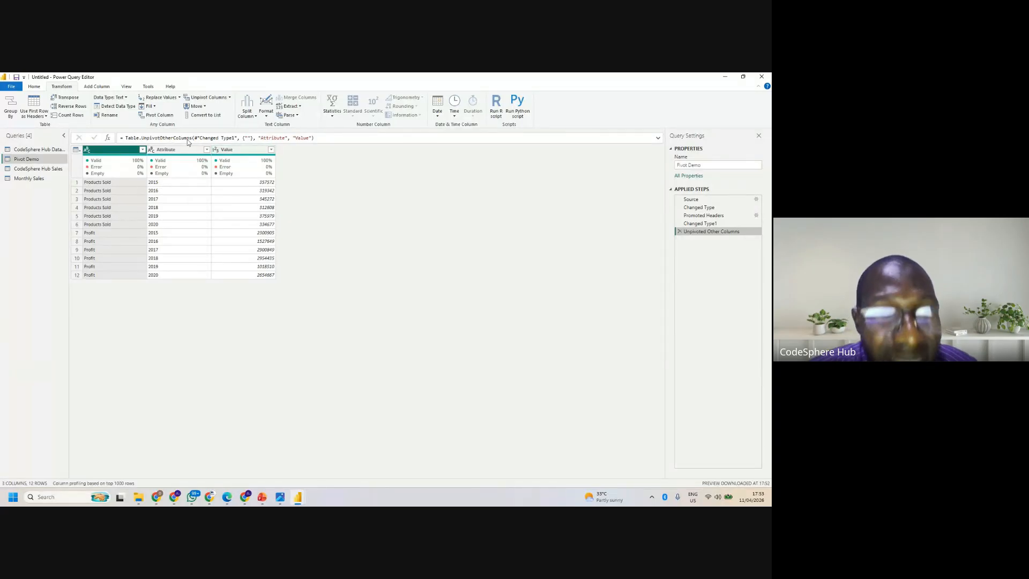
- Pivot the unnamed first column again with Value supplying the values for the new columns
right_click(121, 152)
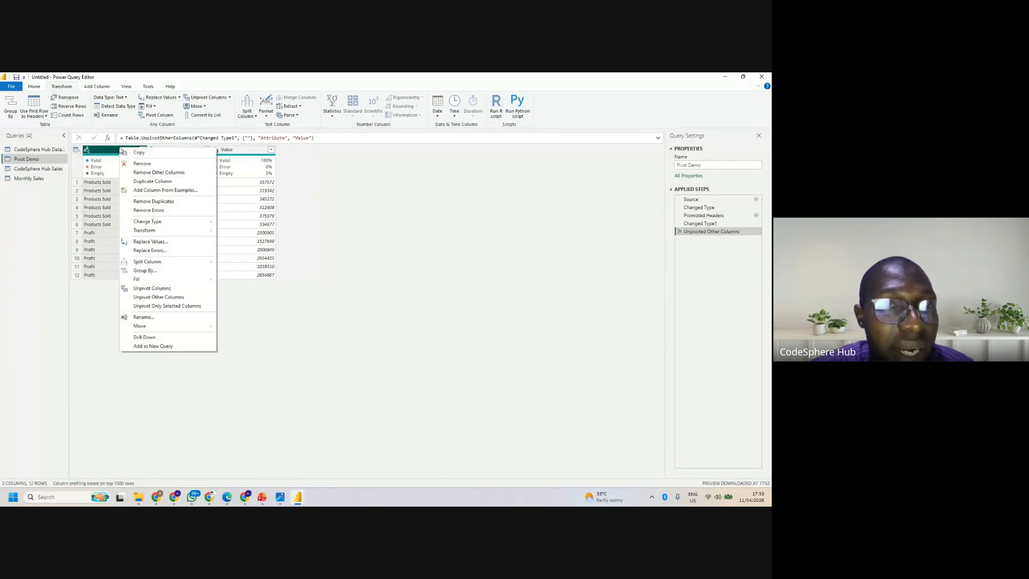
click(169, 115)
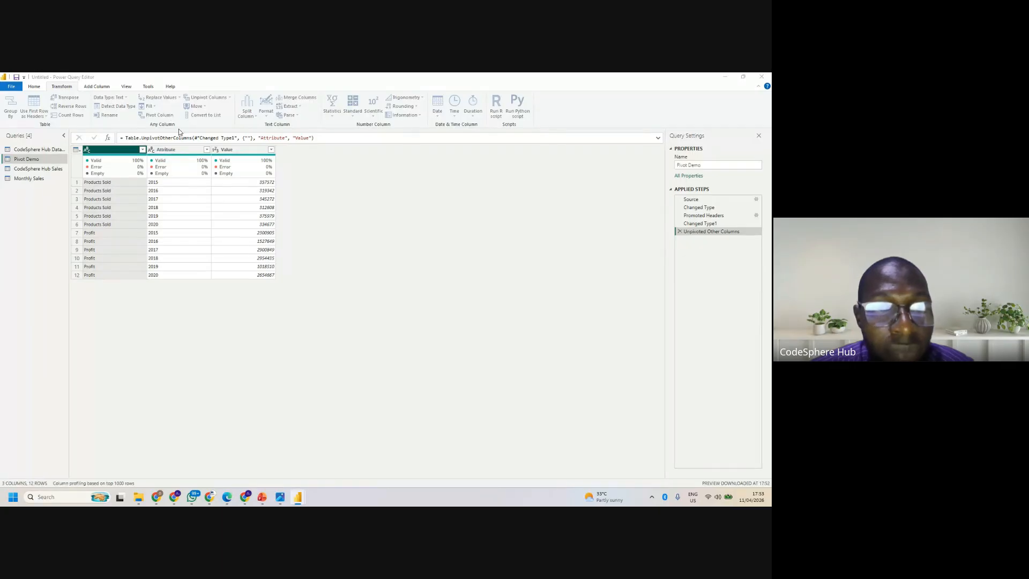
click(311, 271)
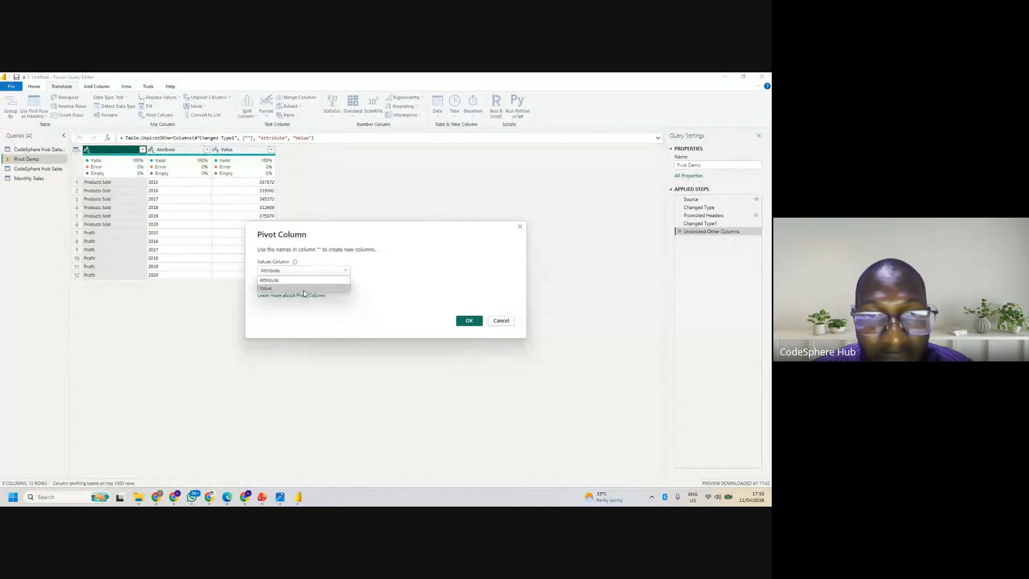
click(304, 288)
click(469, 321)
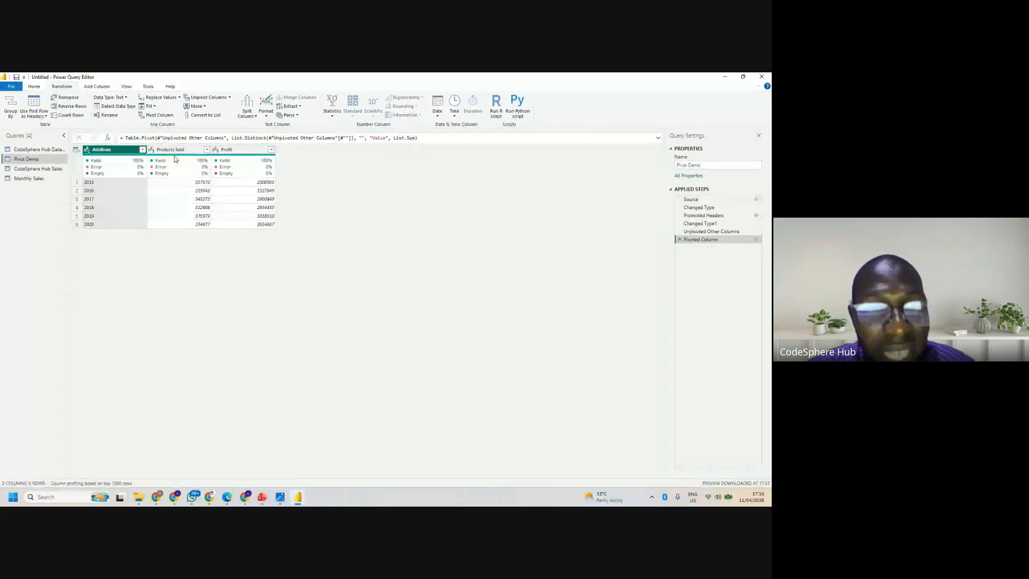
- Rename the Attribute column of Pivot Demo as Year
double_click(110, 150)
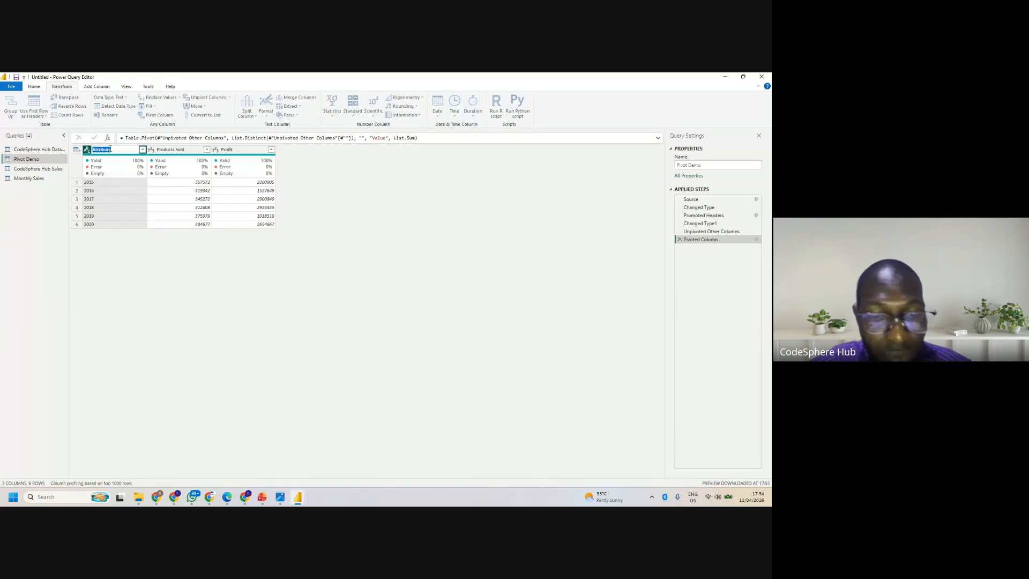
text(Year)
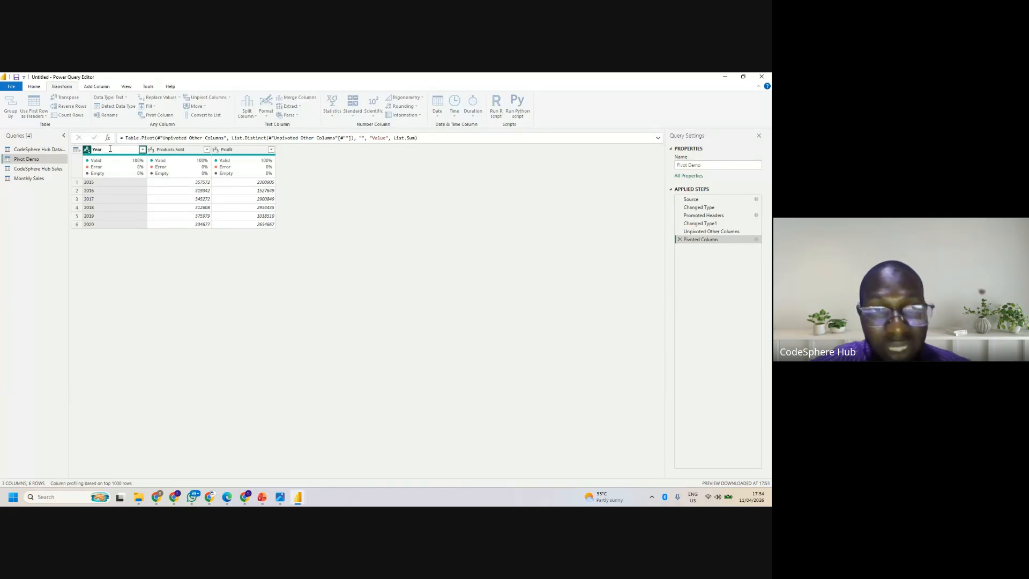
key(Return)
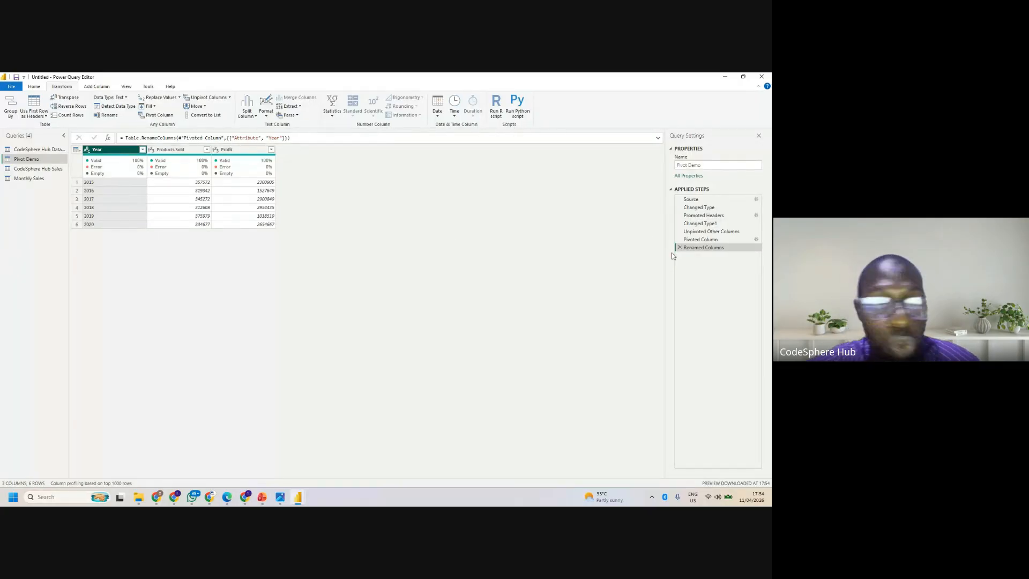
- View the CodeSphere Hub Sales and CodeSphere Hub Data Cleaning queries, and return to CodeSphere Hub Sales
click(43, 169)
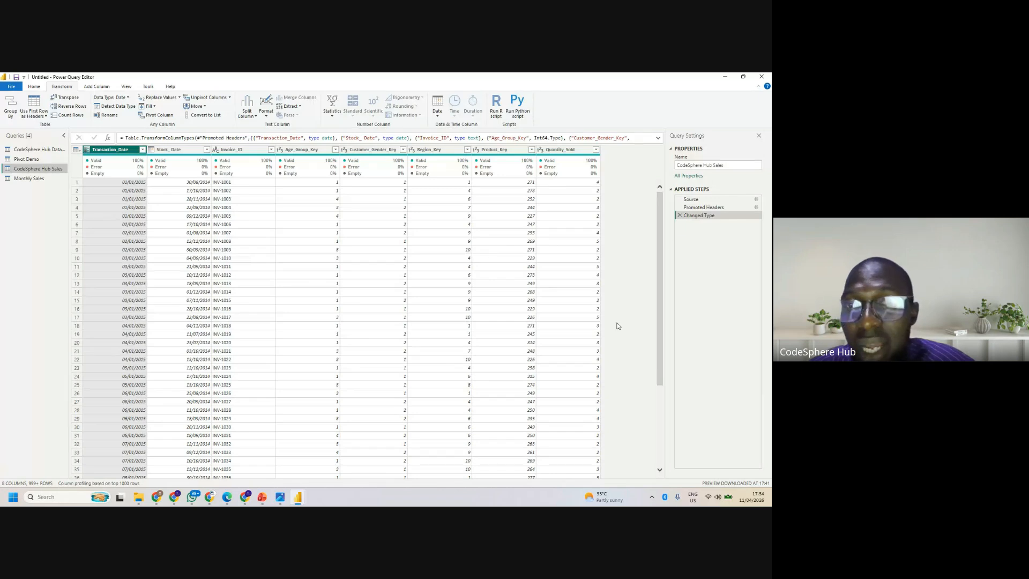
click(36, 149)
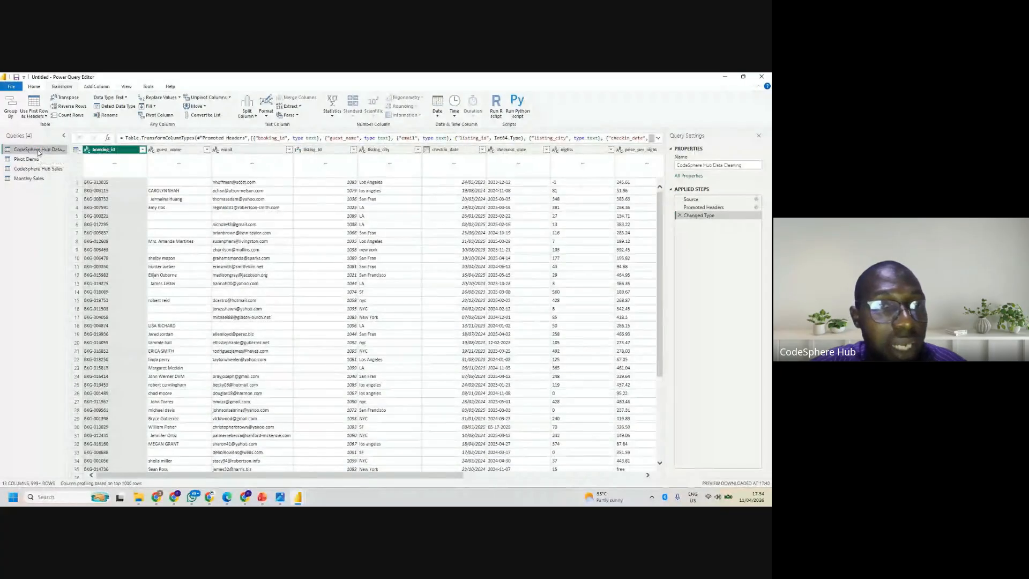
click(37, 169)
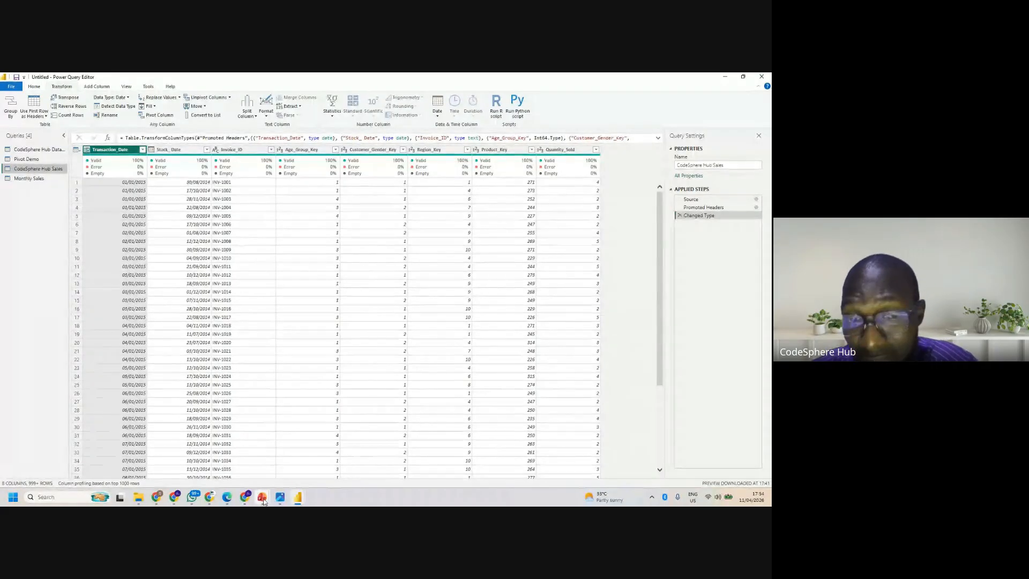
- Switch to the PL-300 Exam Prep presentation in PowerPoint and go back to the Adding Conditional Columns slide
mouse_move(263, 501)
click(226, 457)
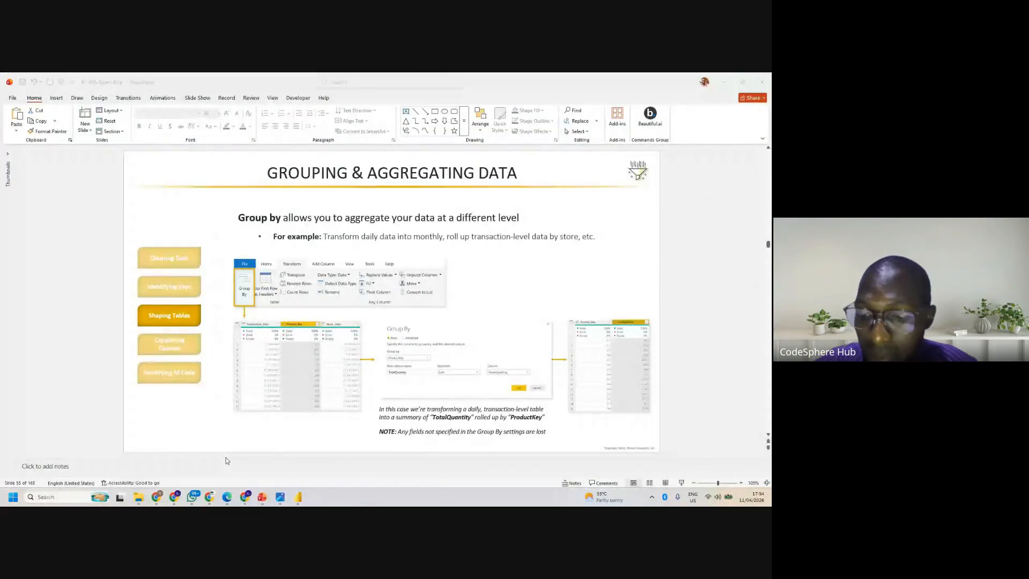
key(Page_Up)
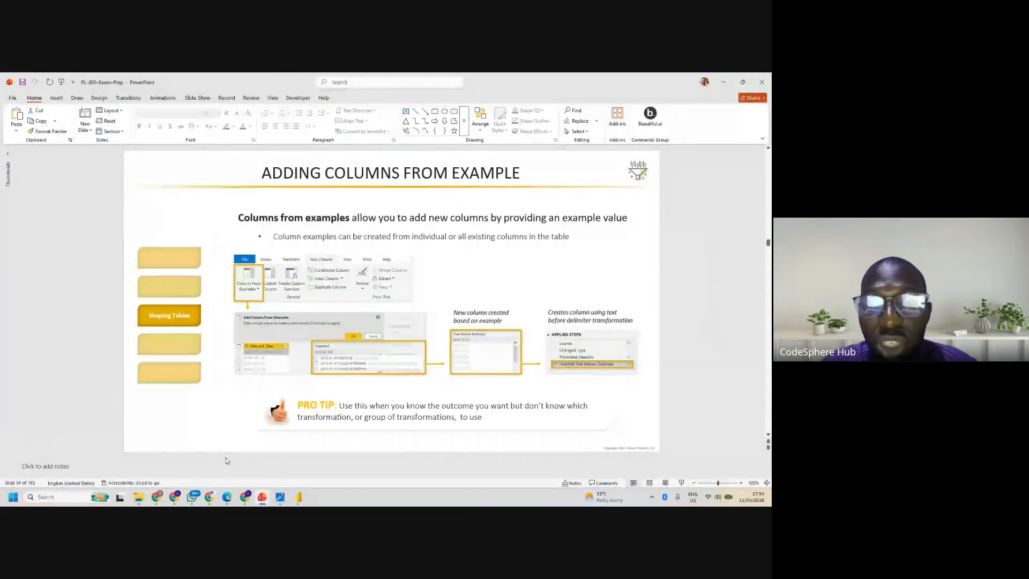
key(Page_Up)
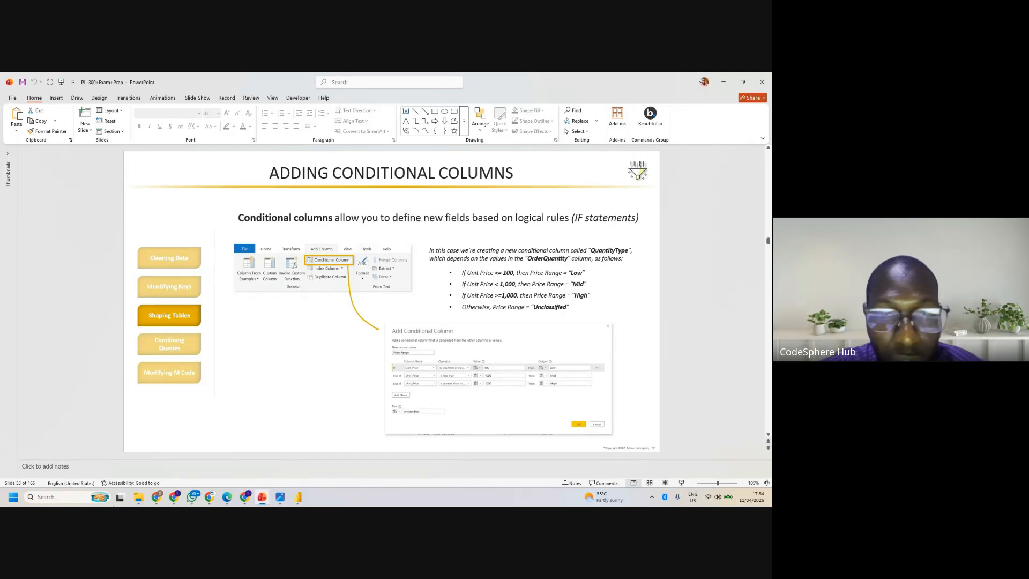
- Switch back to the Power Query Editor and add a month name column based on Transaction_Date in CodeSphere Hub Sales
mouse_move(298, 497)
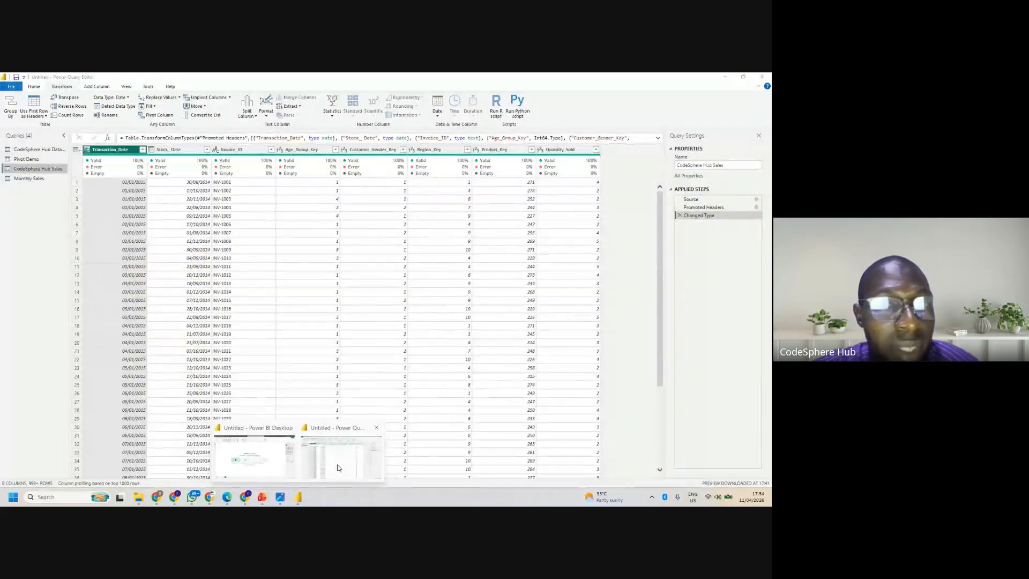
click(338, 467)
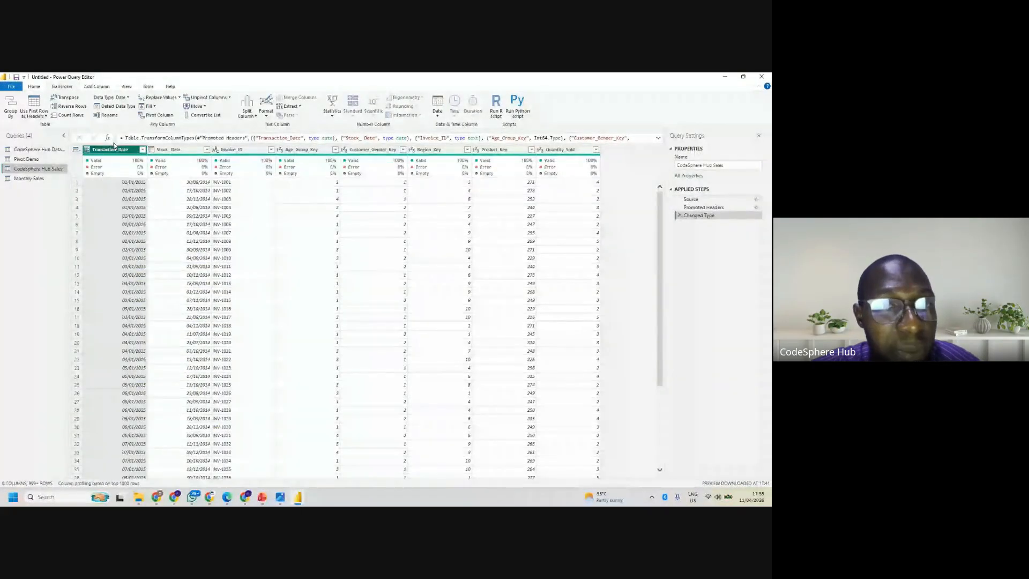
click(97, 86)
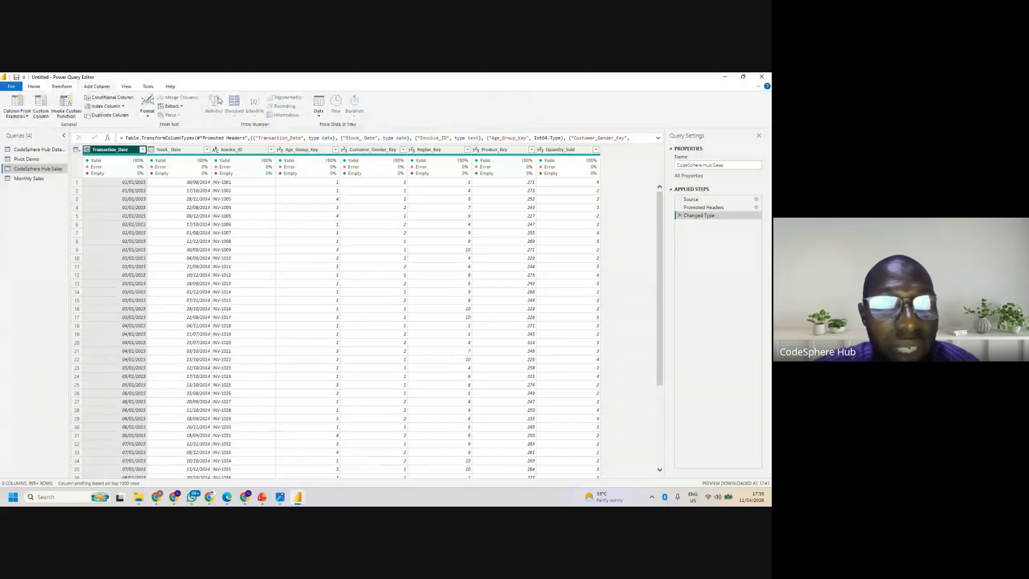
click(320, 115)
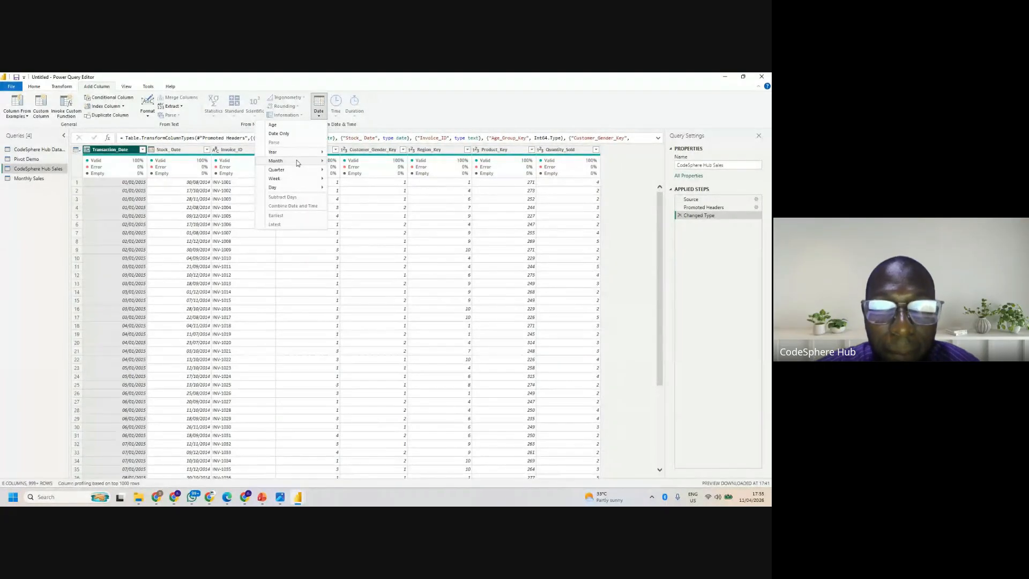
mouse_move(297, 159)
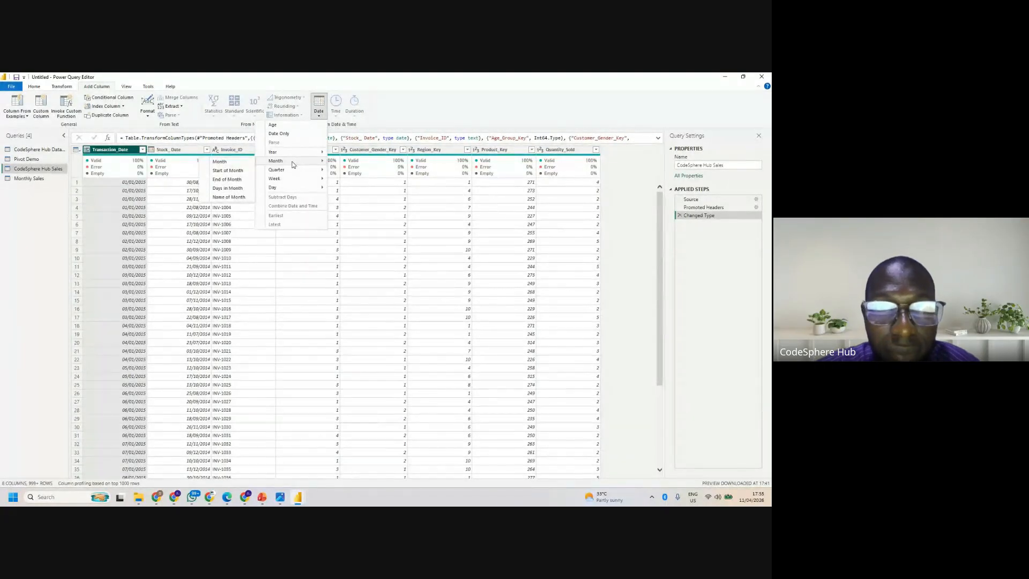
click(229, 197)
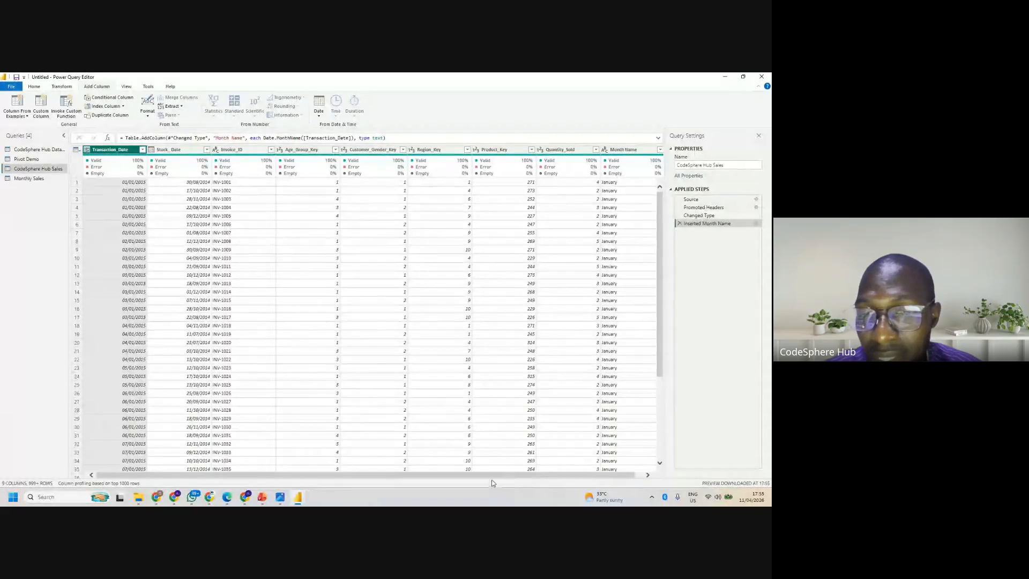
- Select the Month Name column of CodeSphere Hub Sales and inspect its column quality summary
drag(493, 476, 509, 476)
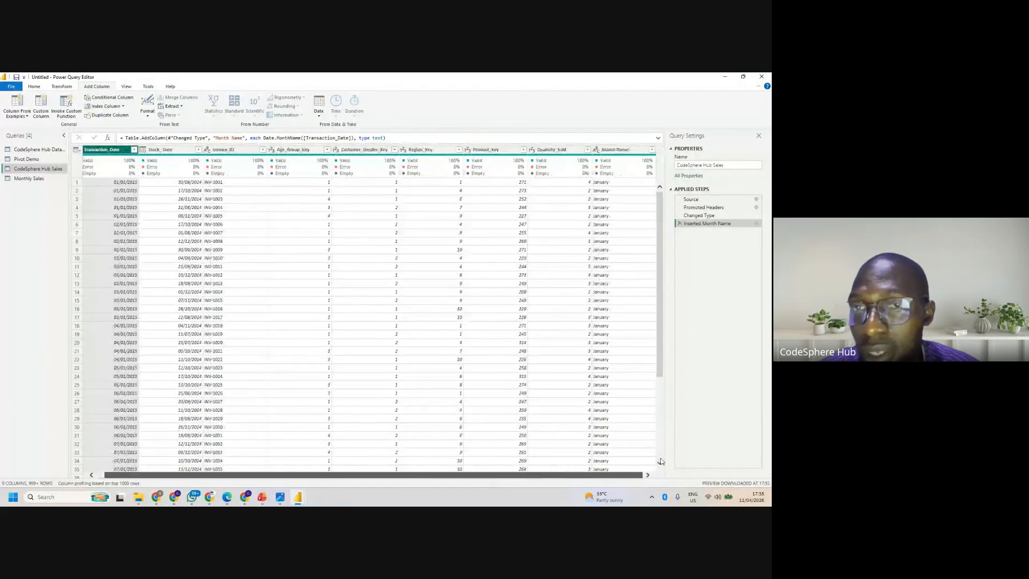
click(619, 150)
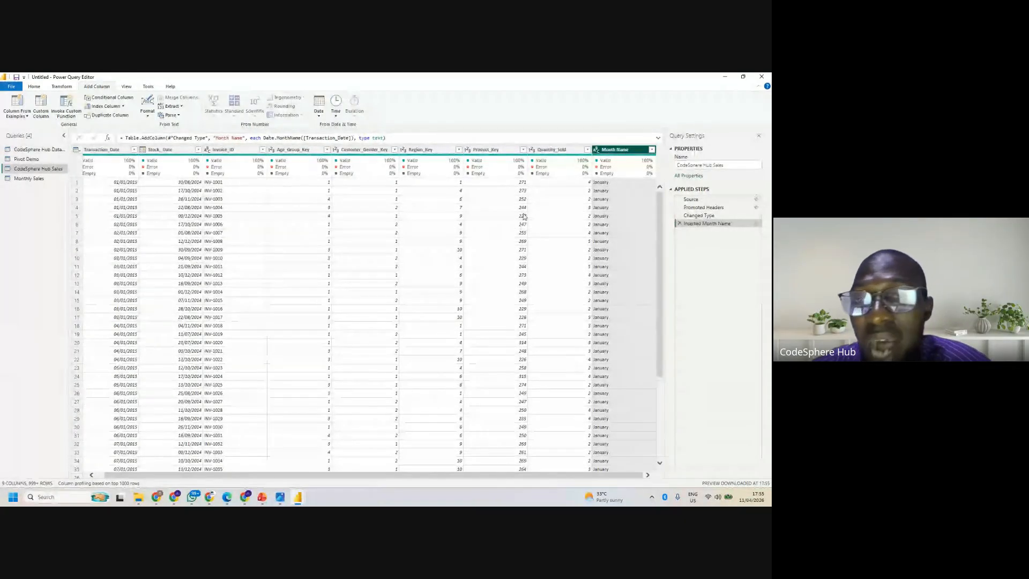
click(677, 165)
click(609, 153)
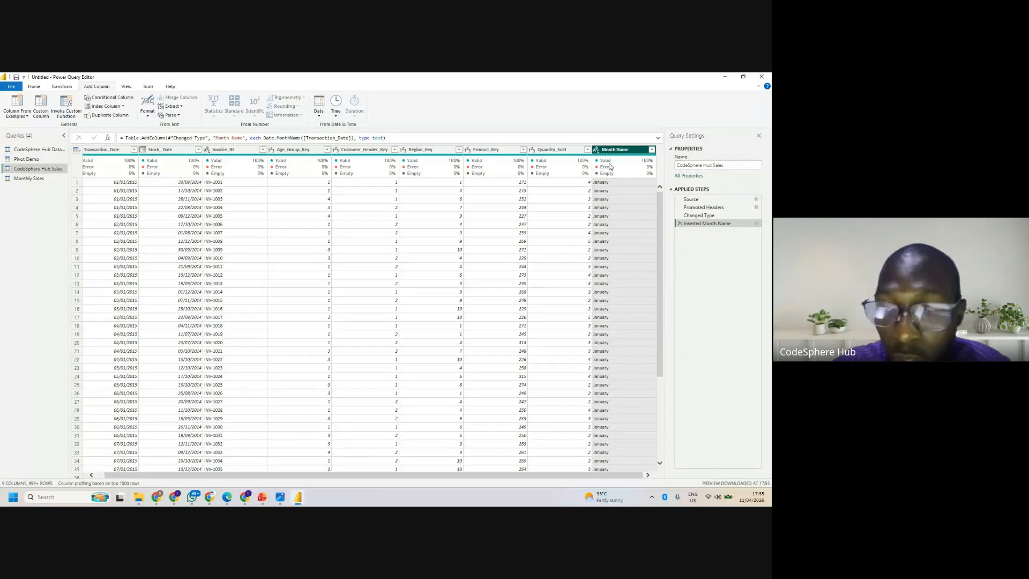
mouse_move(609, 167)
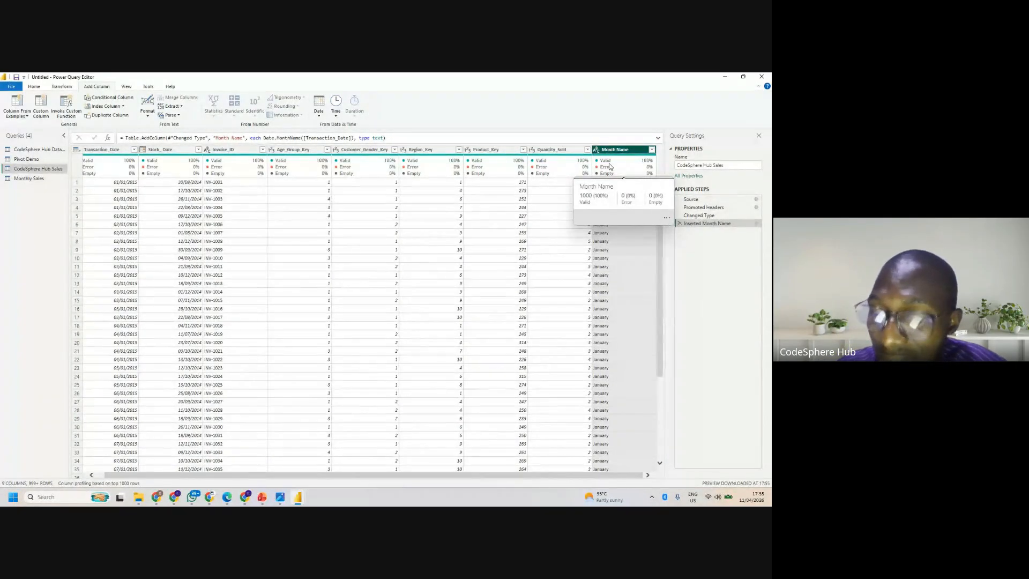
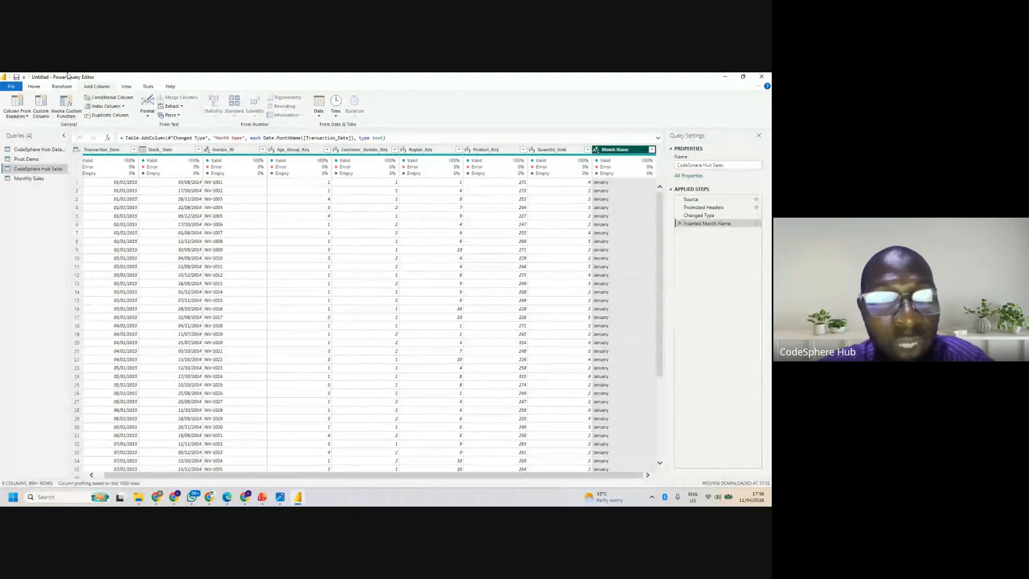
- Start a new conditional column in CodeSphere Hub Sales and name it Season
click(106, 99)
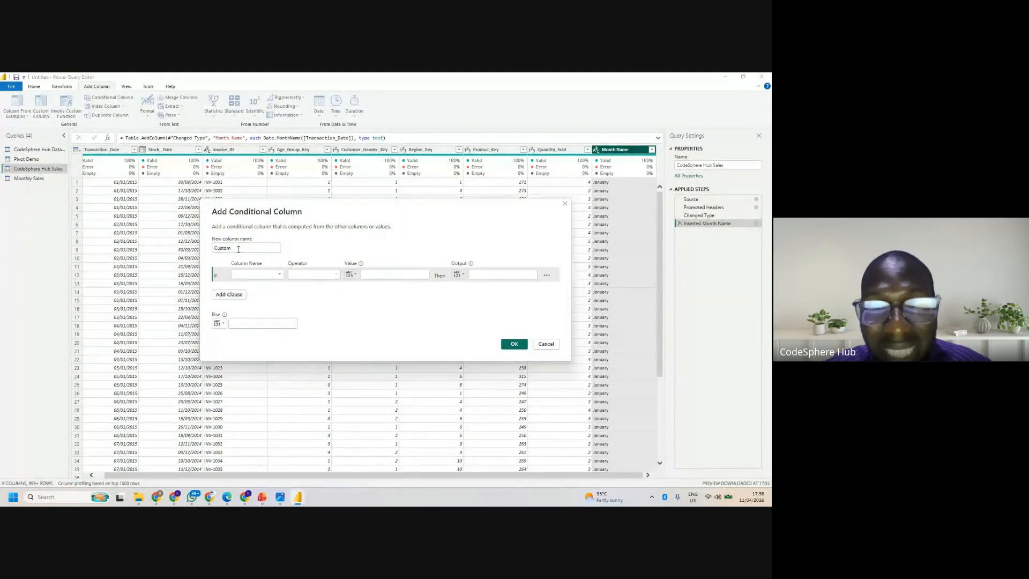
double_click(241, 246)
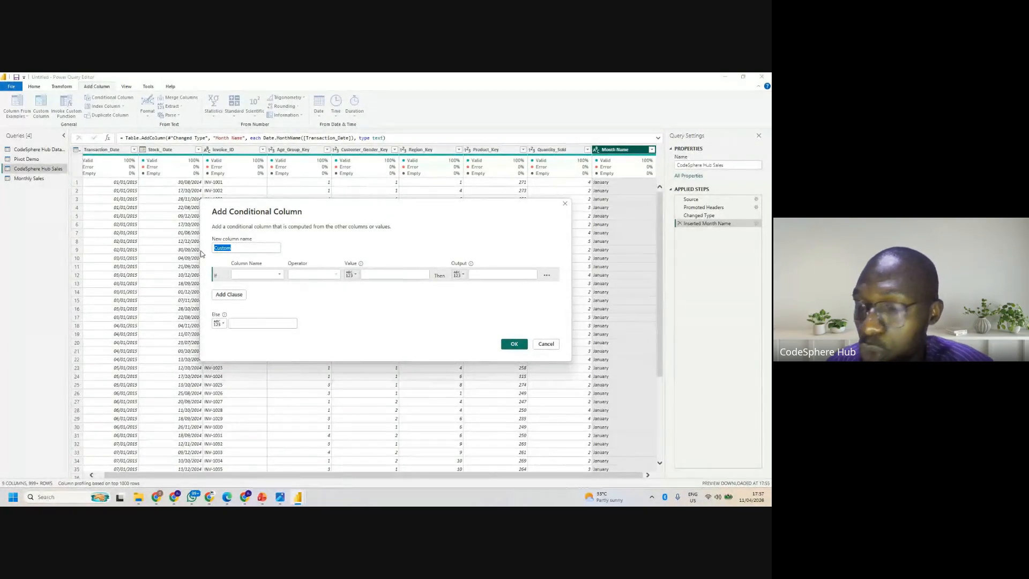
text(Sw)
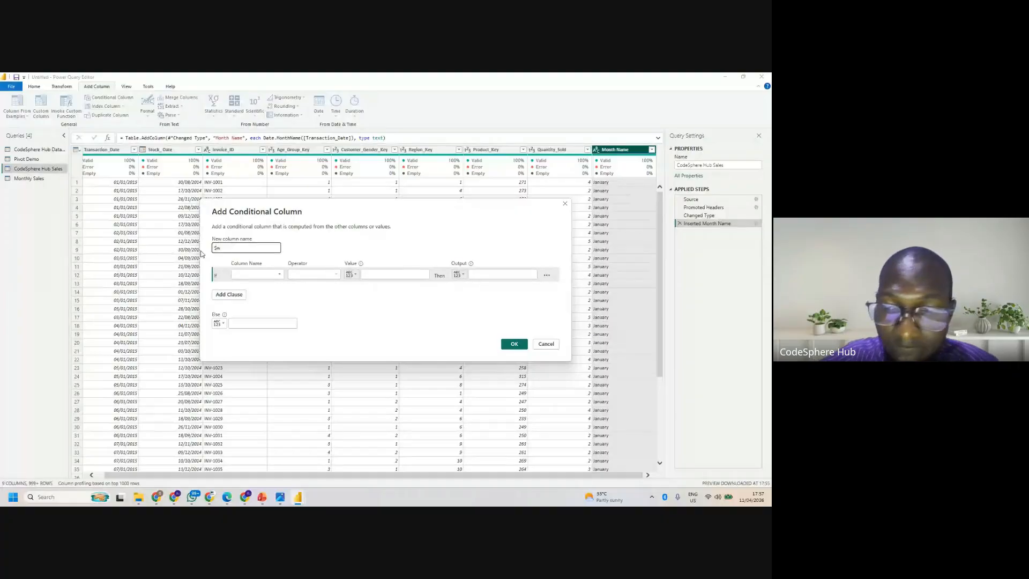
text(easo)
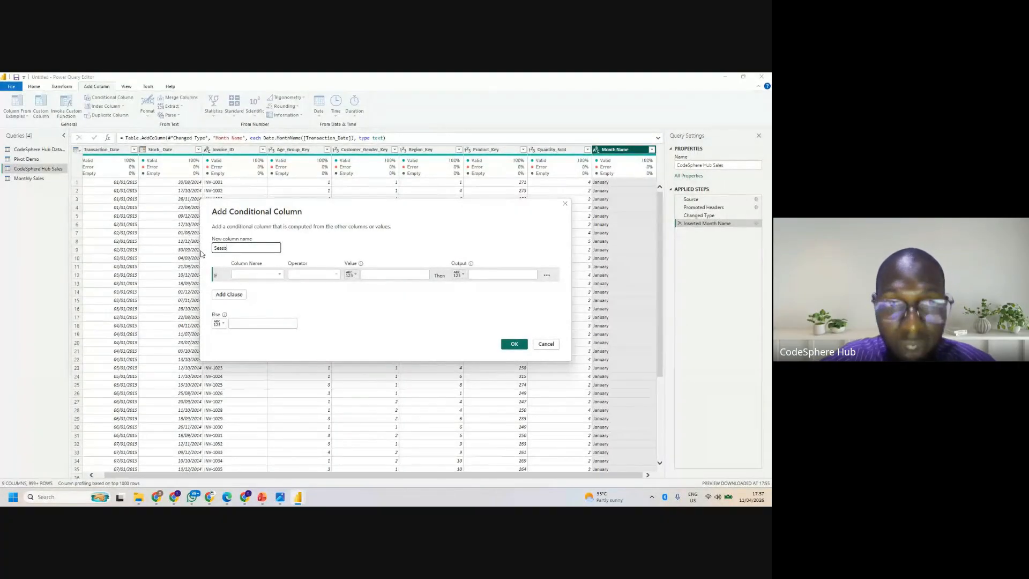
text(n)
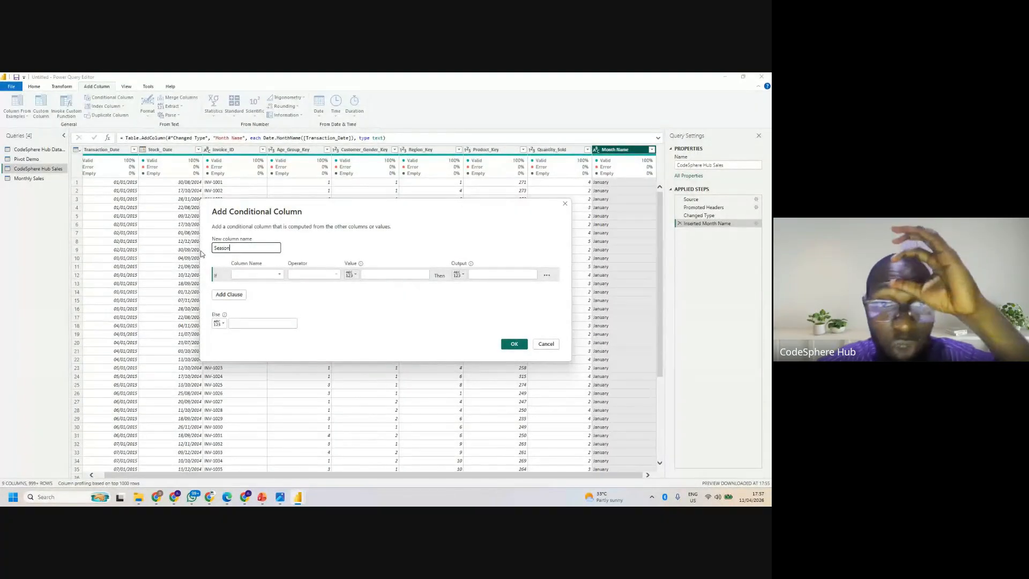
- Define the first Season condition so that Month Name equal to March outputs Spring
click(271, 275)
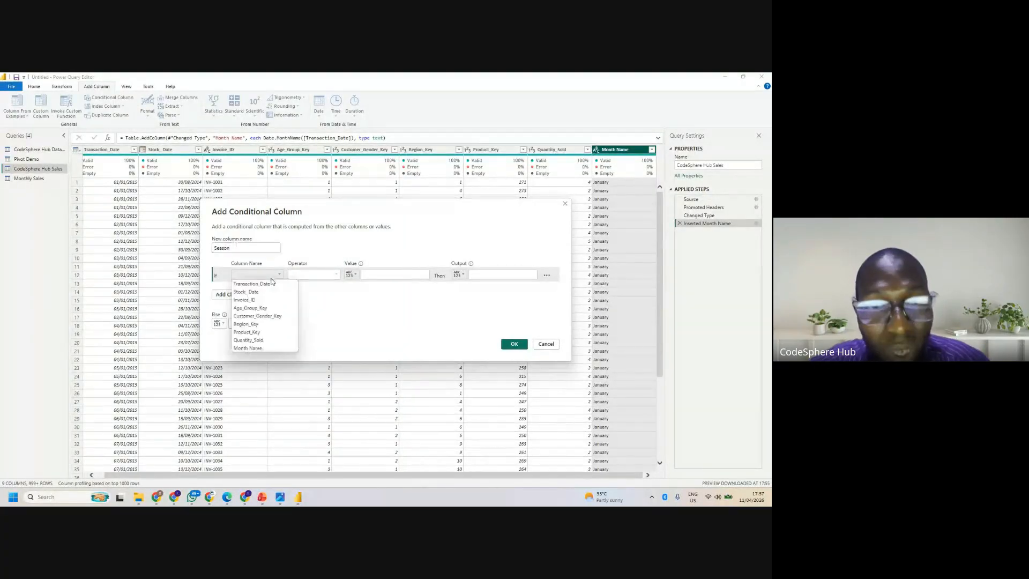
click(266, 348)
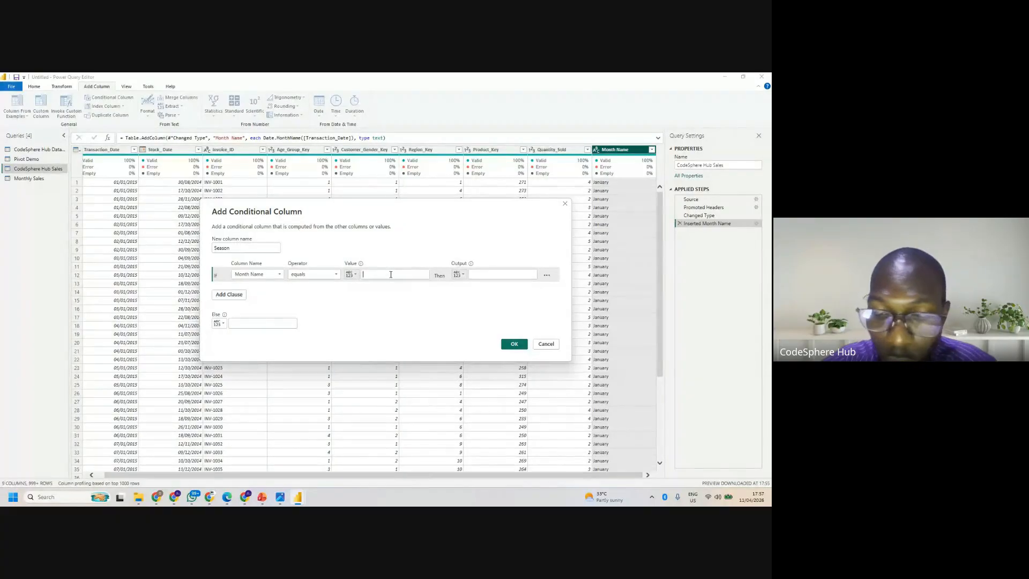
text(Mar)
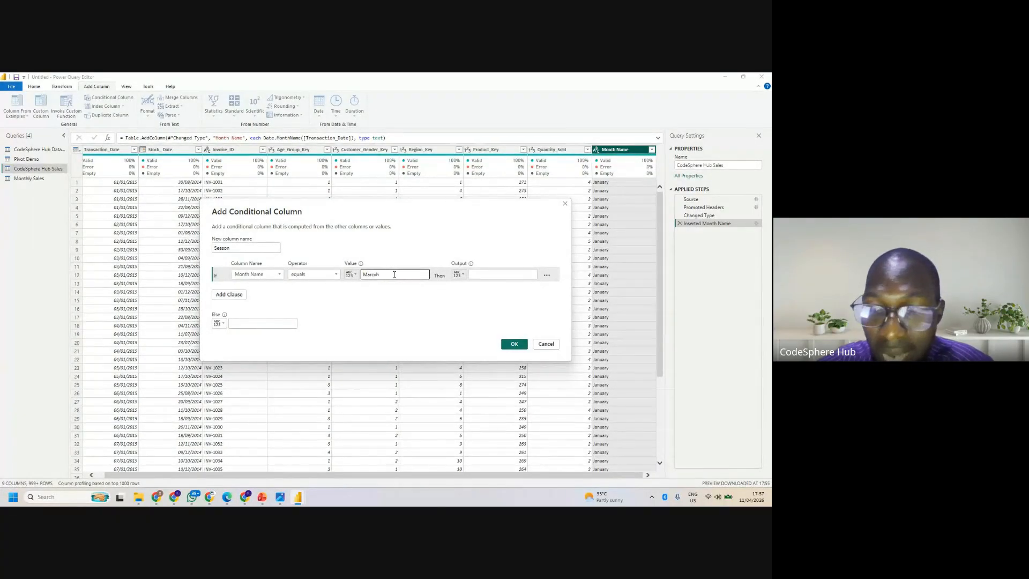
text(cvh)
key(BackSpace)
key(BackSpace)
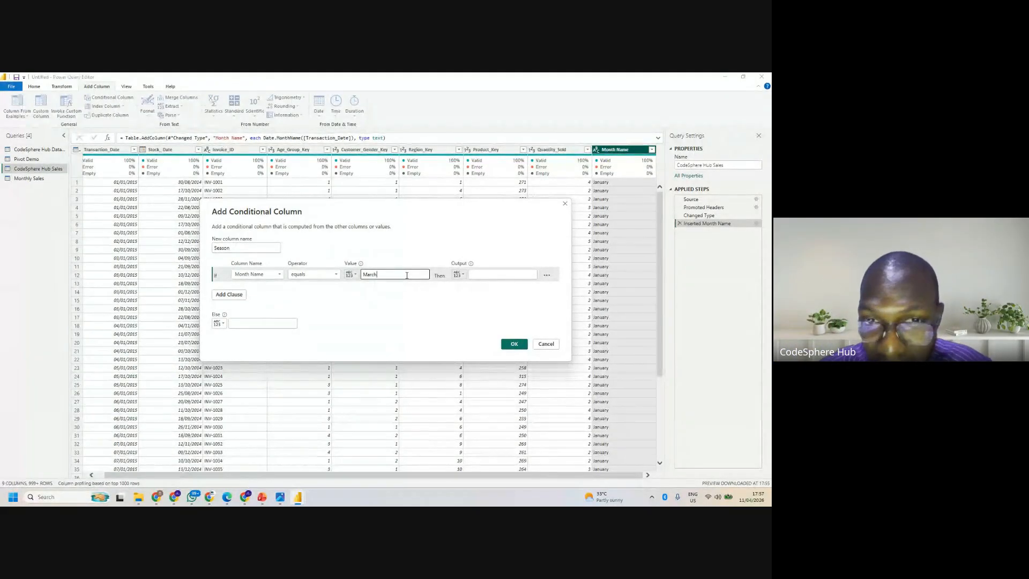
click(485, 274)
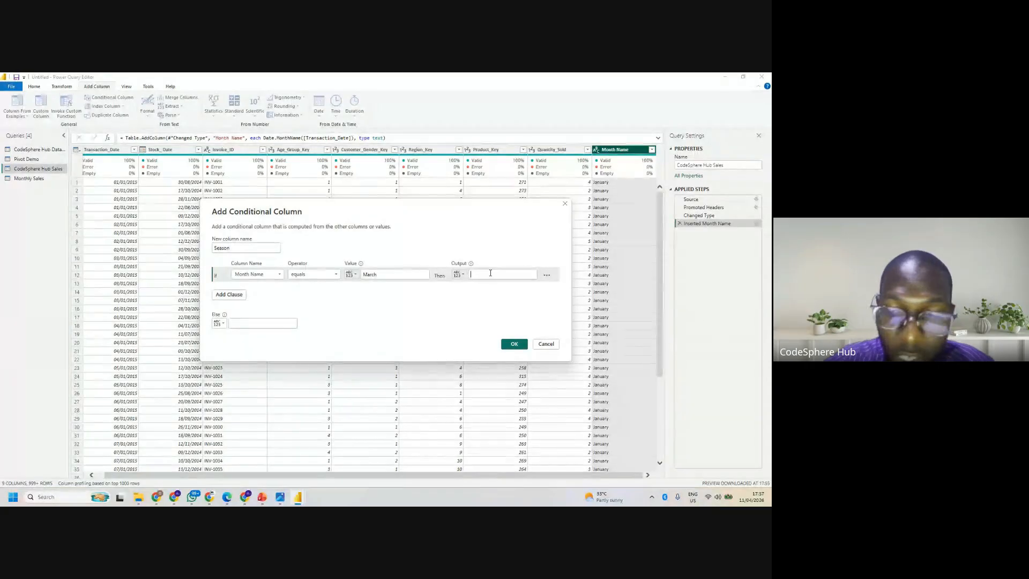
text(Spring)
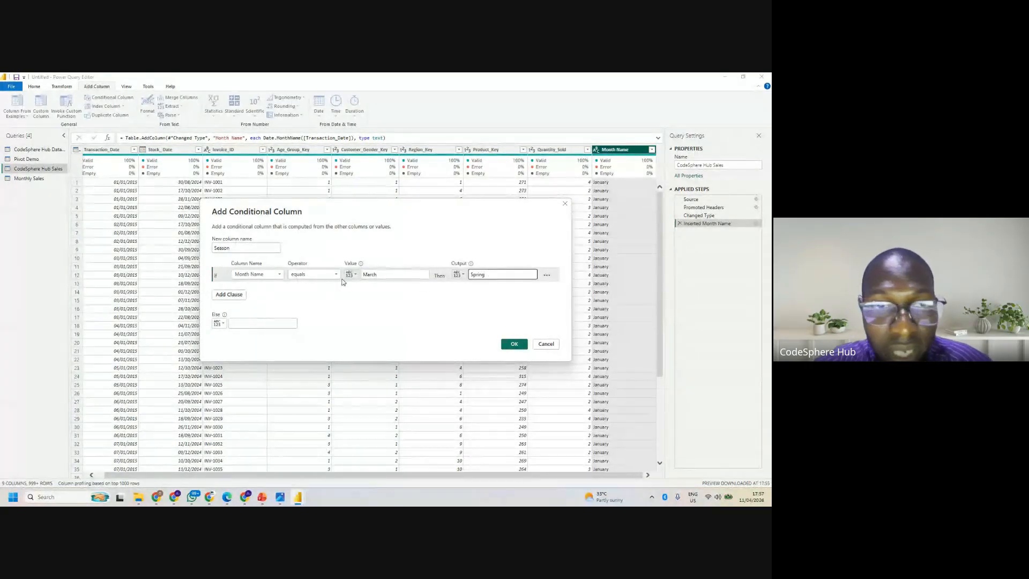
- Add an else-if clause to the Season column that outputs Spring when Month Name equals April
click(227, 293)
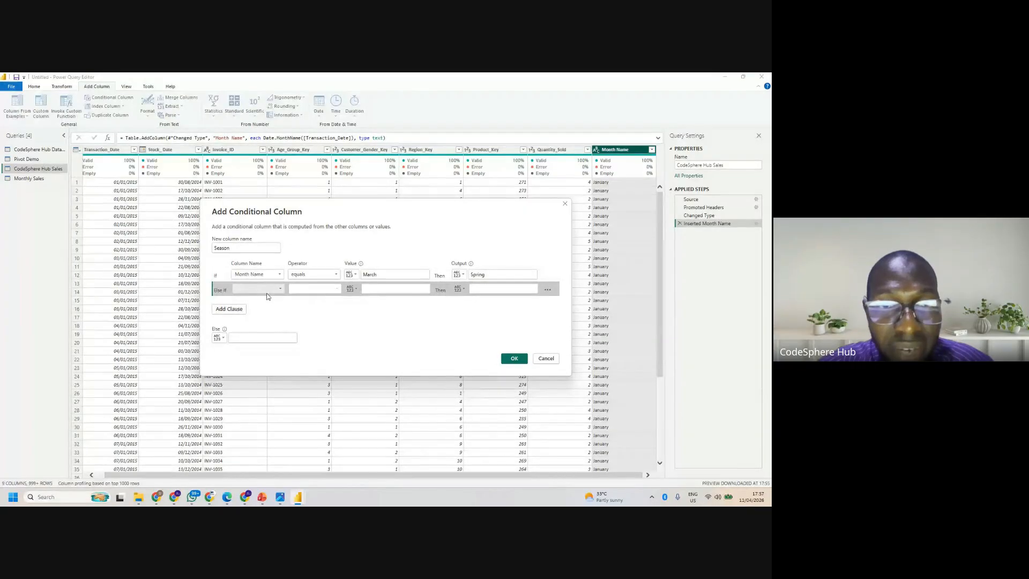
click(265, 291)
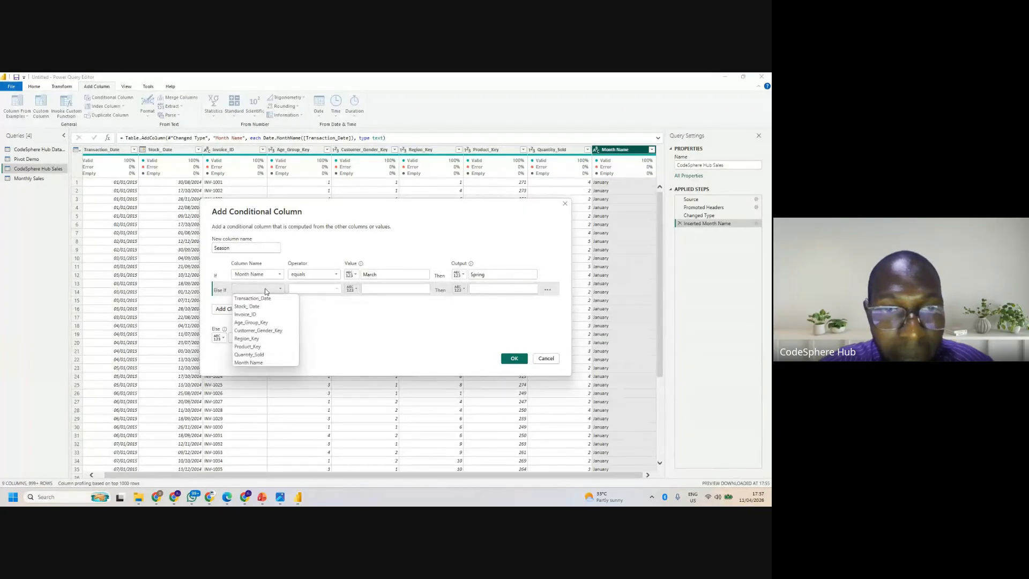
click(255, 362)
click(405, 288)
text(April)
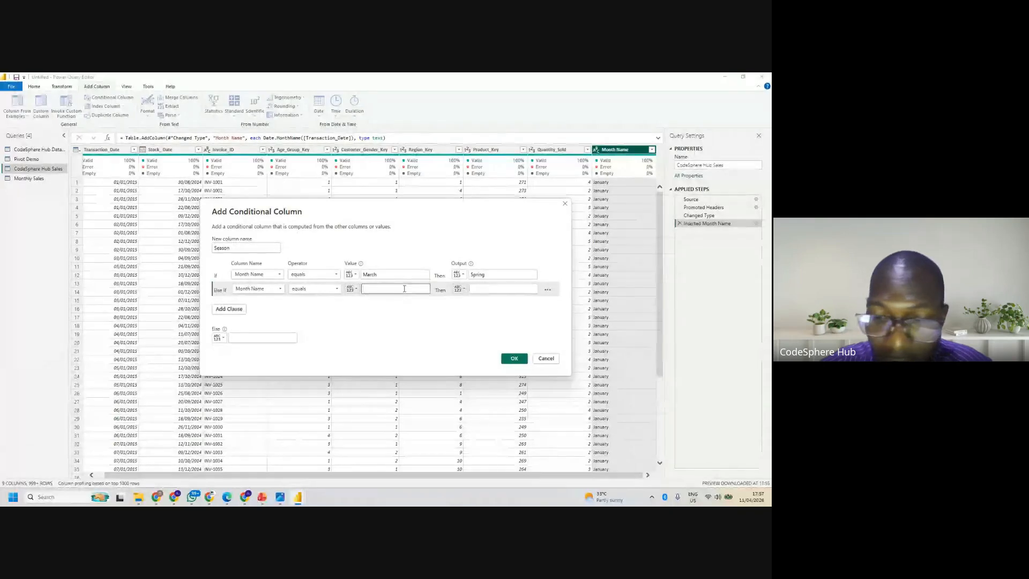
click(480, 288)
text(Spring)
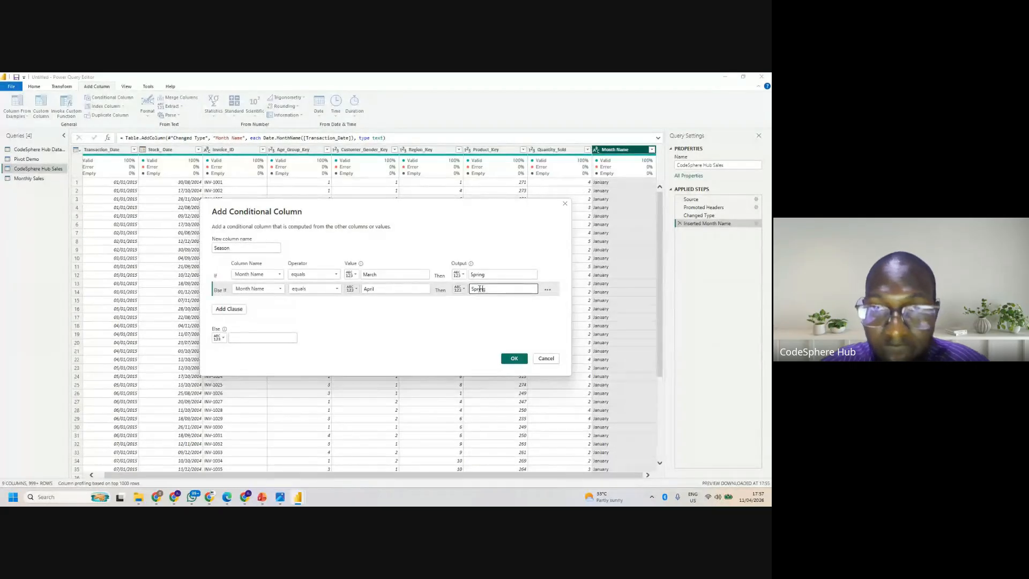
- Add an else-if clause to the Season column that outputs Spring when Month Name equals May
click(232, 310)
click(273, 307)
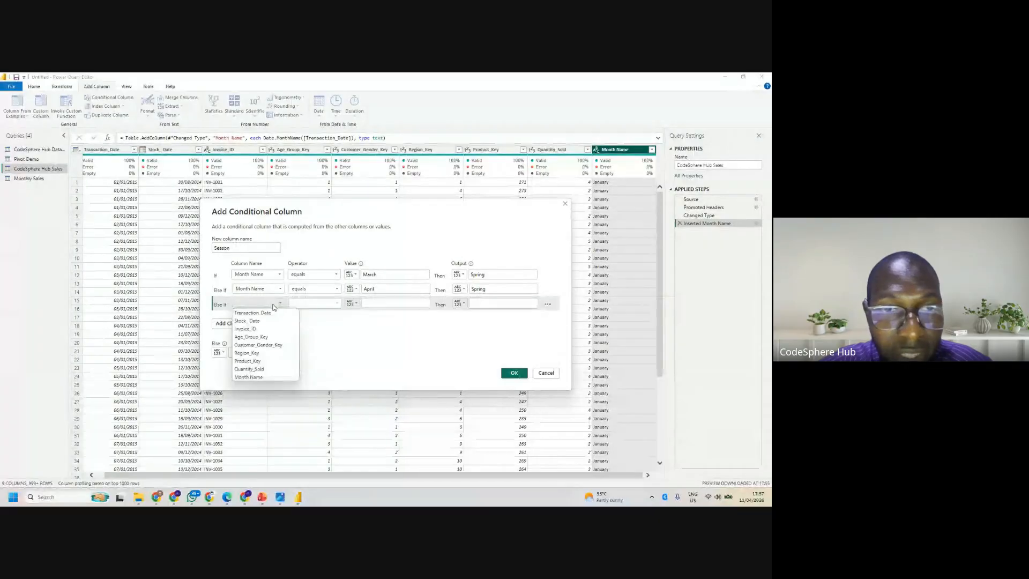
click(257, 376)
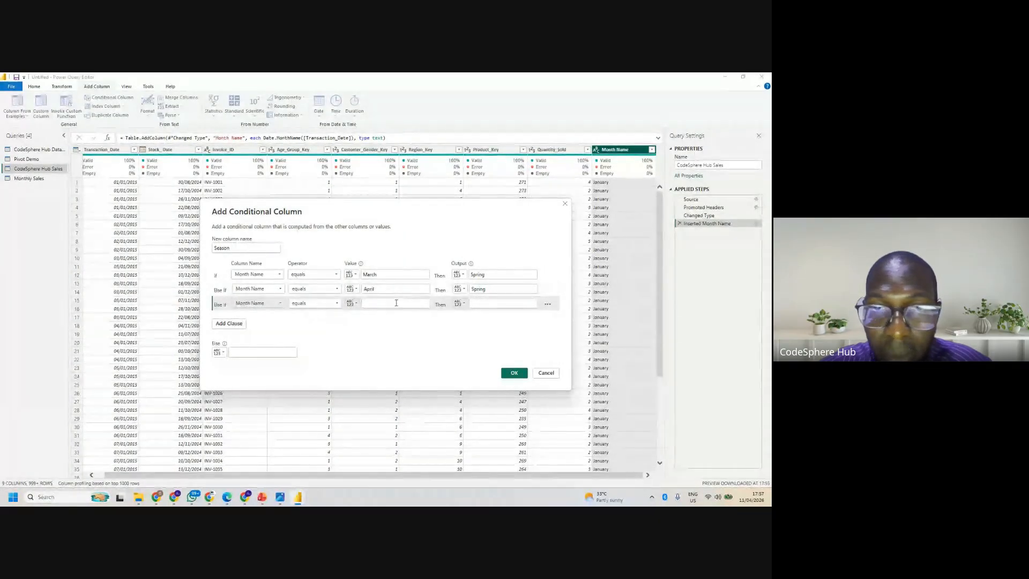
click(397, 303)
text(May)
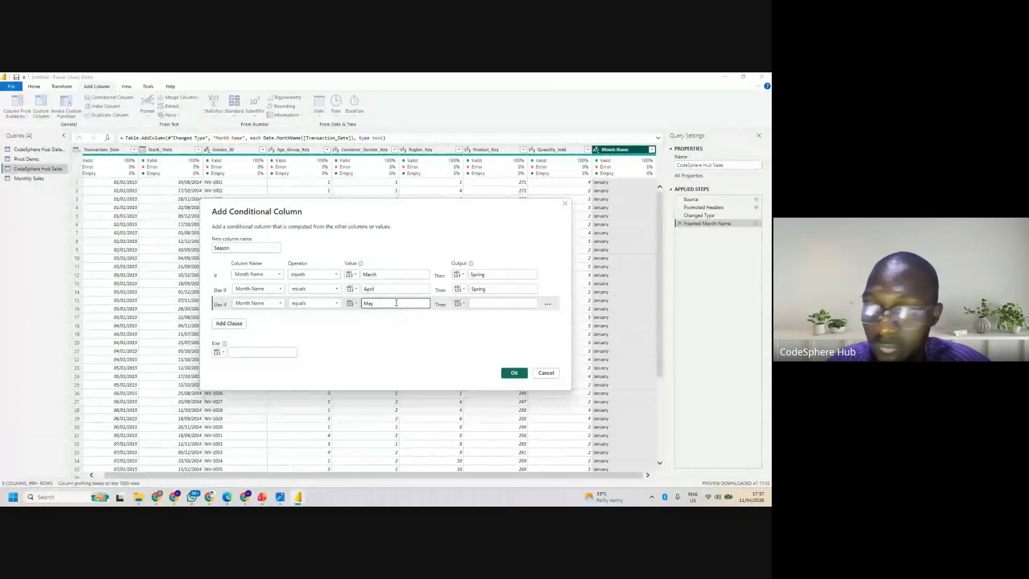
click(508, 304)
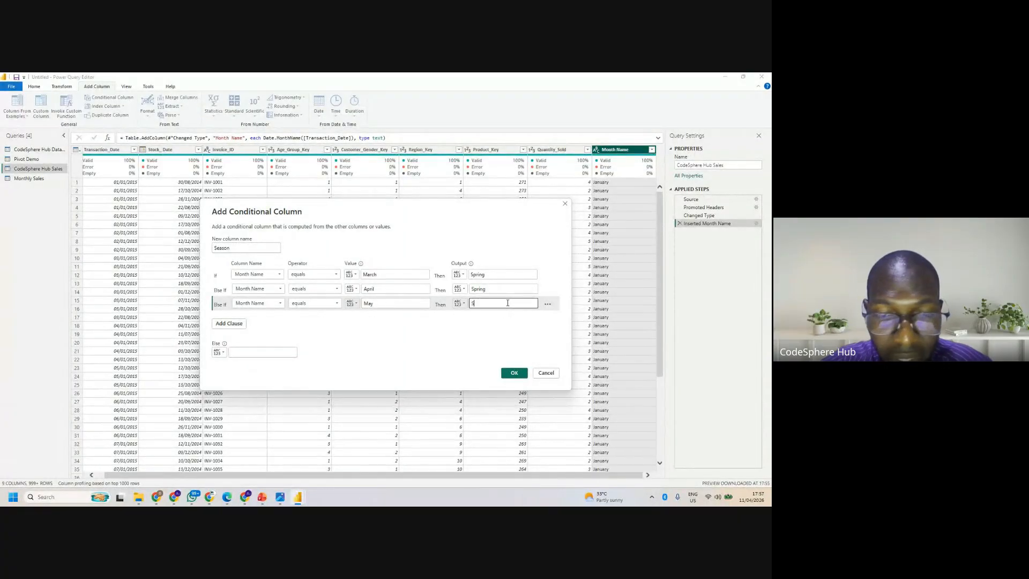
text(Spring)
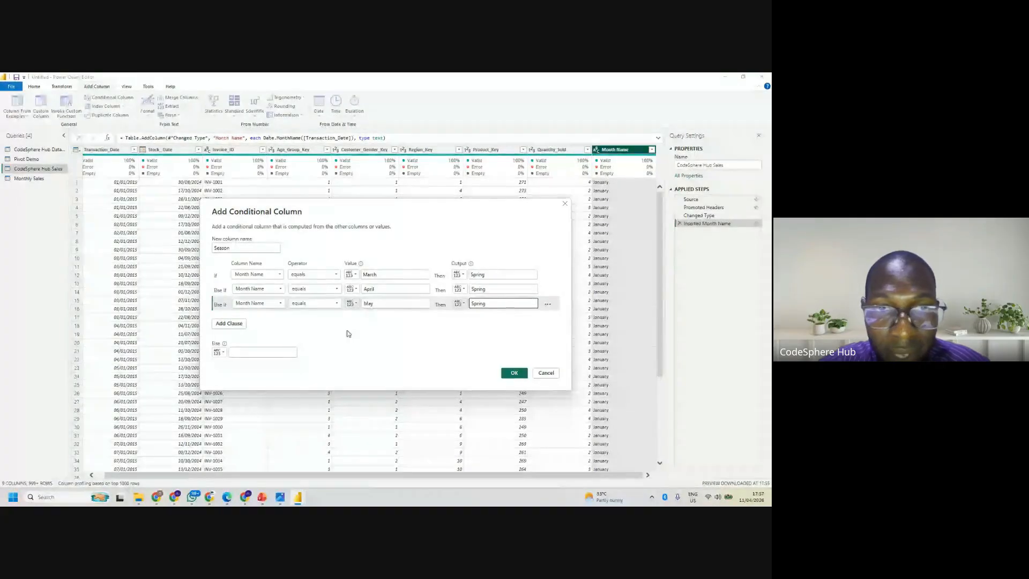
- Add an else-if clause to the Season column that outputs Summer when Month Name equals June
click(241, 327)
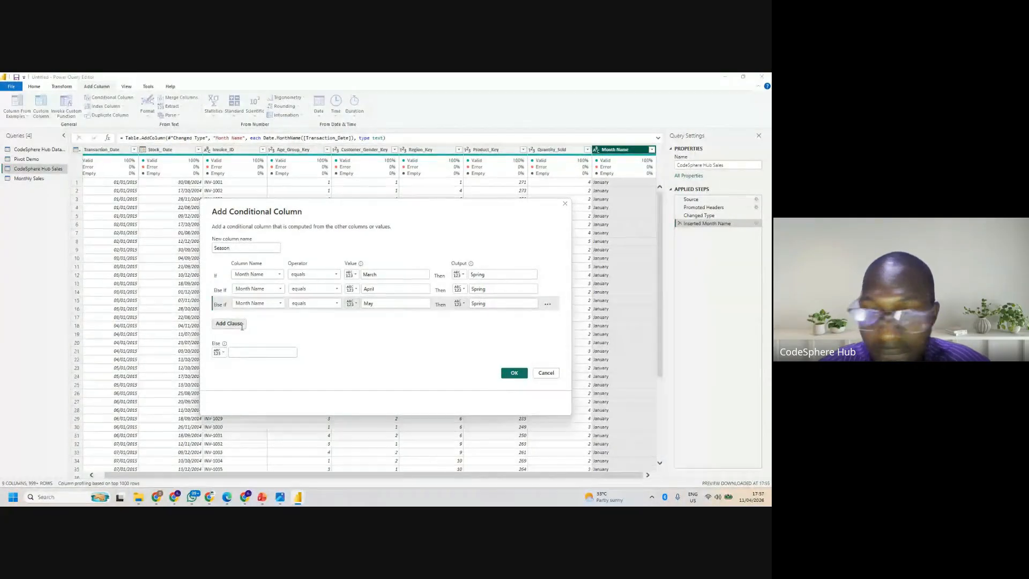
click(270, 320)
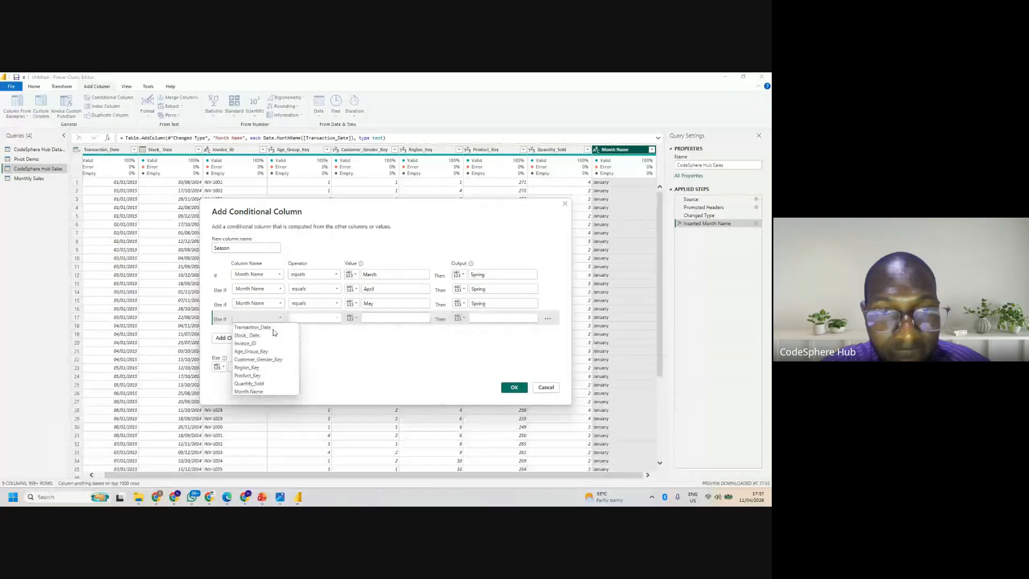
click(255, 391)
click(403, 317)
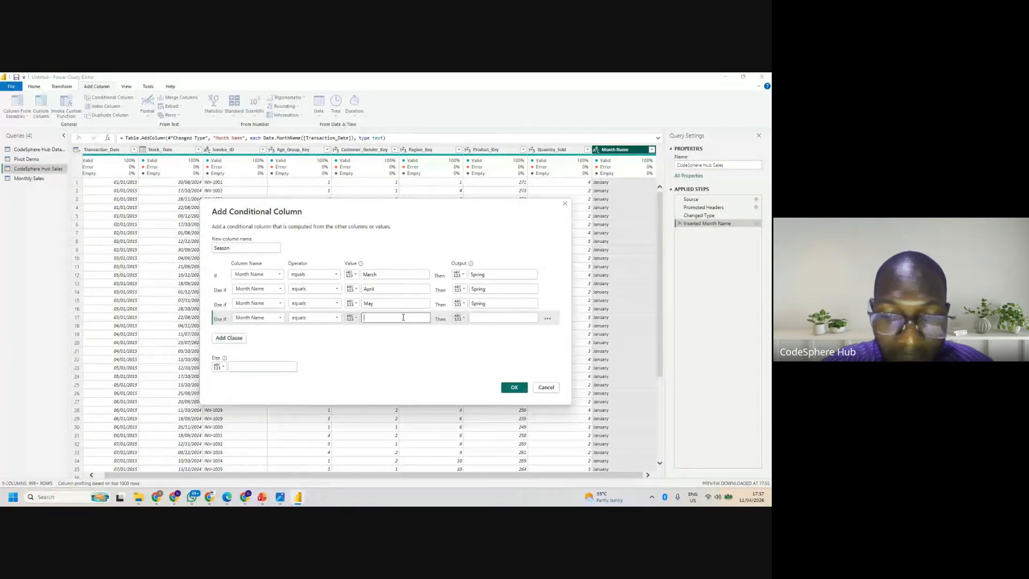
text(June)
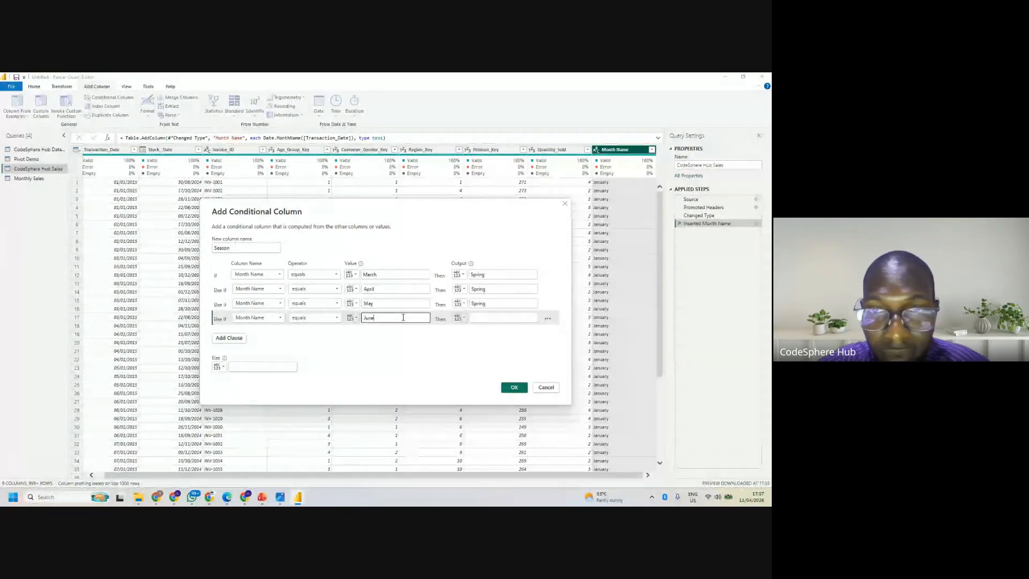
click(480, 317)
text(Summer)
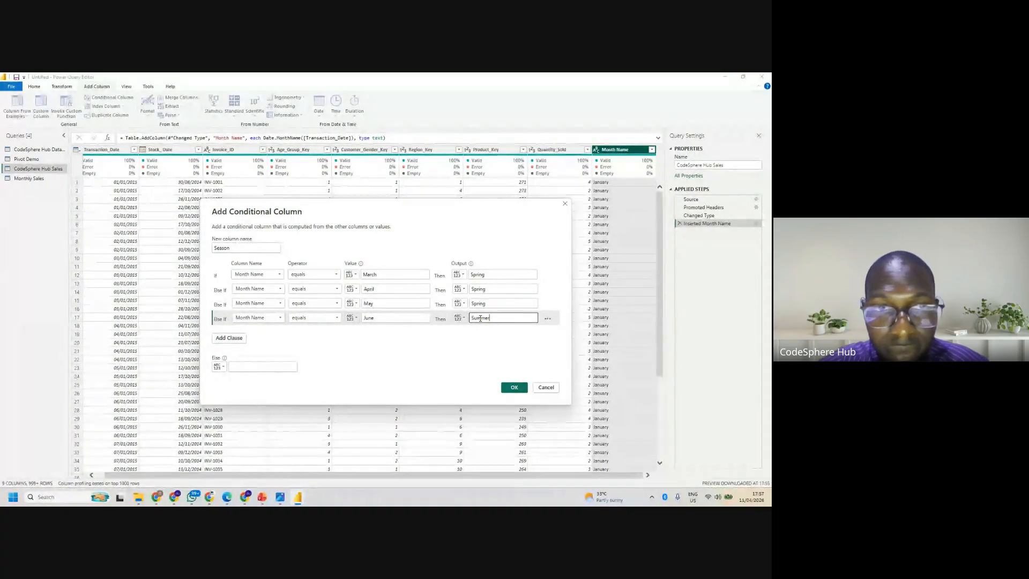
- Add an else-if clause to the Season column that outputs Summer when Month Name equals July
click(242, 340)
click(266, 330)
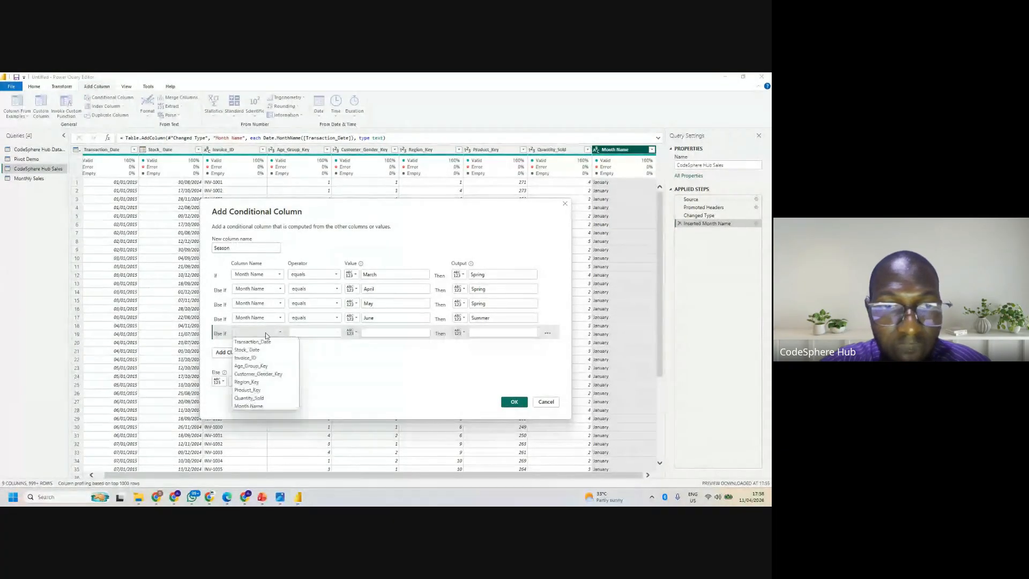
click(261, 406)
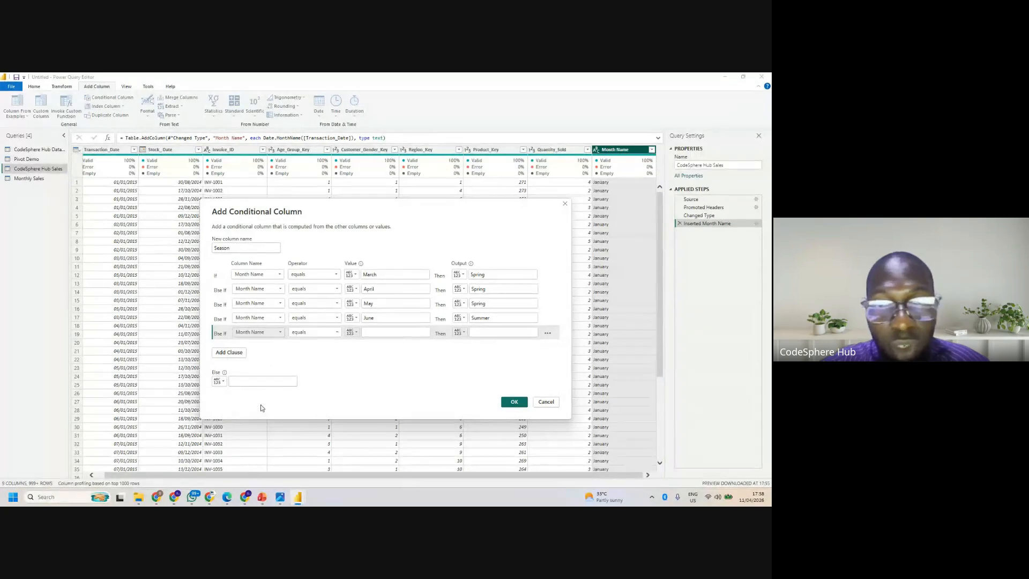
click(417, 332)
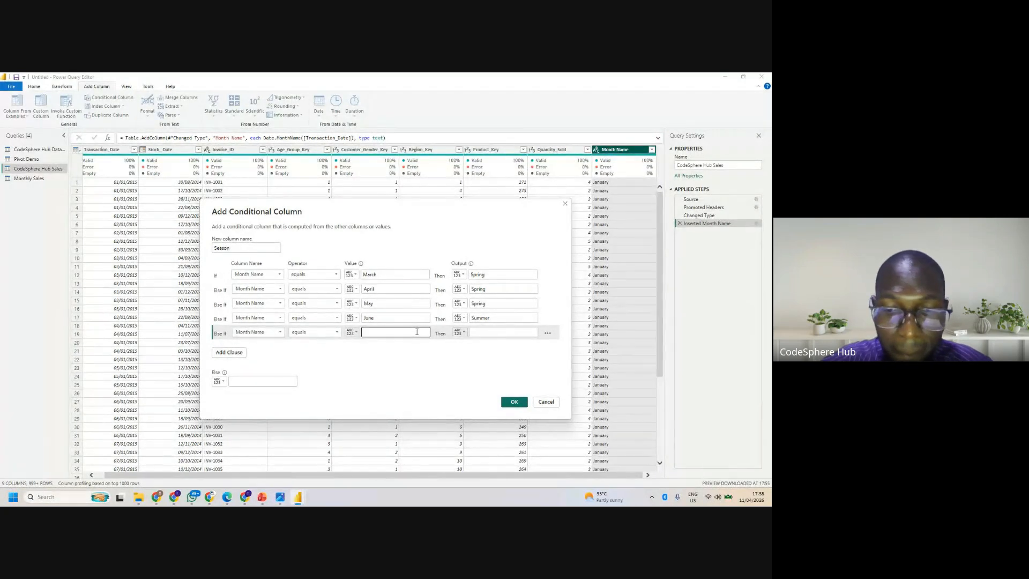
text(July)
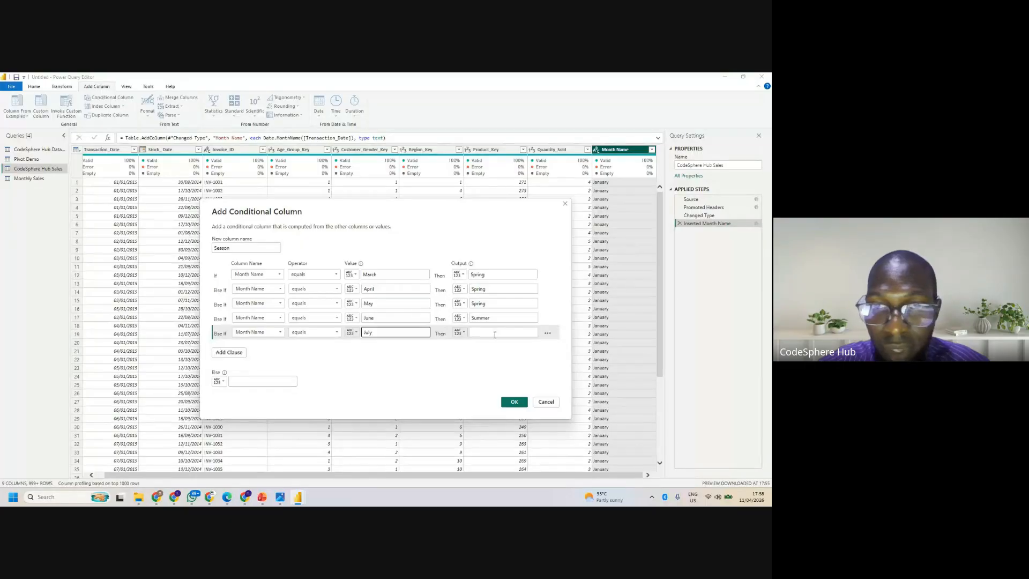
click(494, 334)
text(Summer)
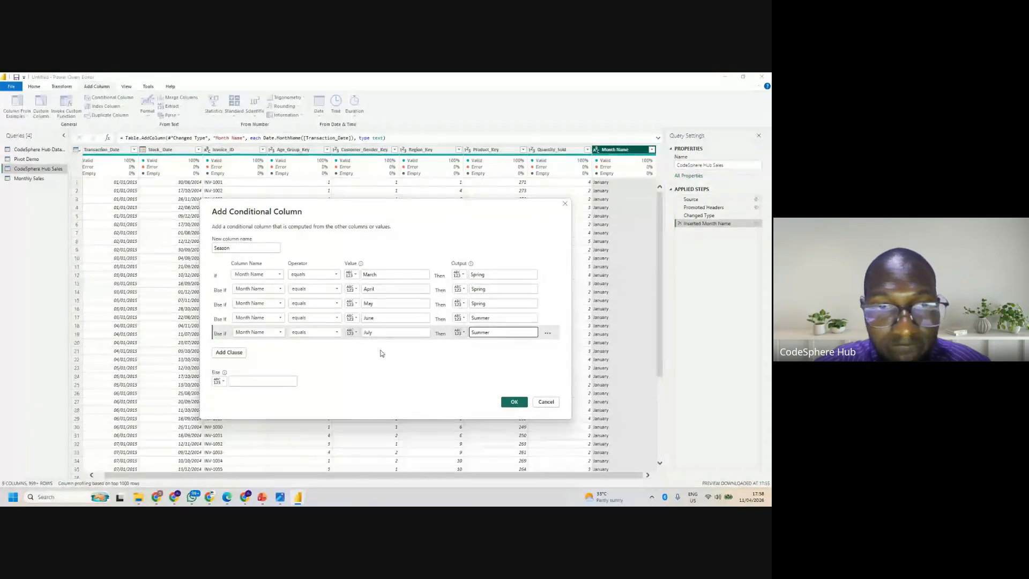
- Add an else-if clause to the Season column that outputs Summer when Month Name equals August
click(237, 354)
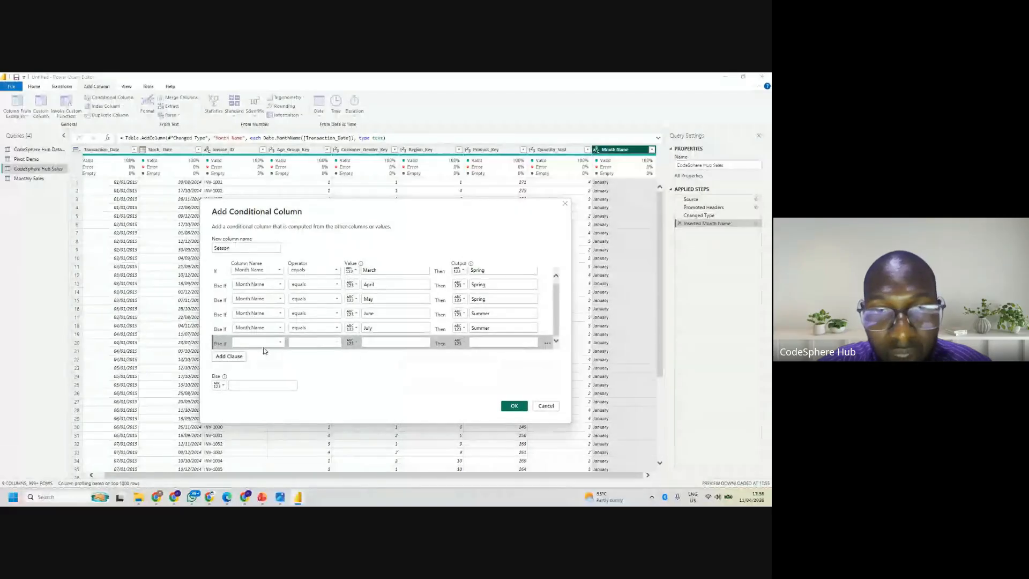
click(258, 342)
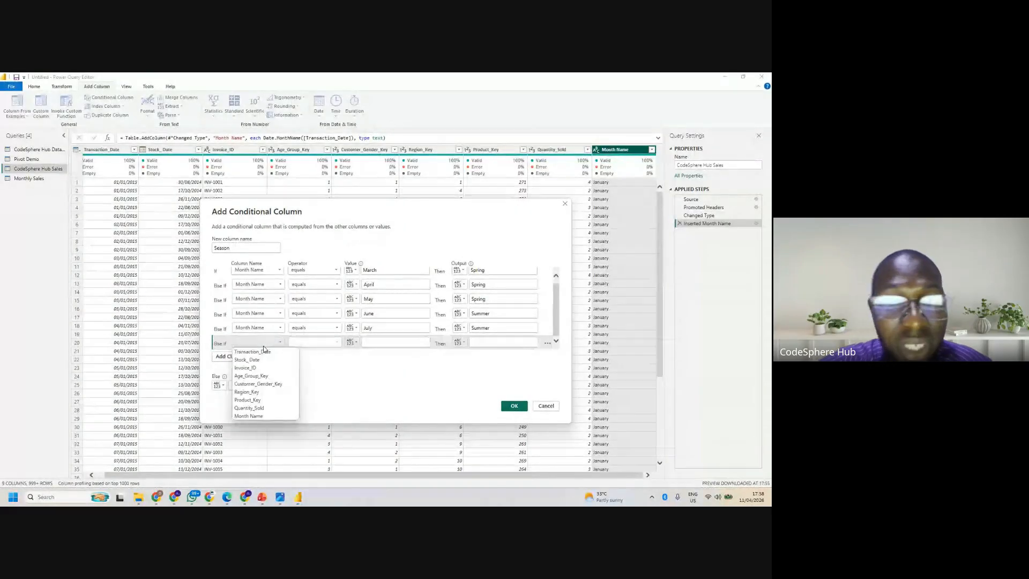
click(259, 416)
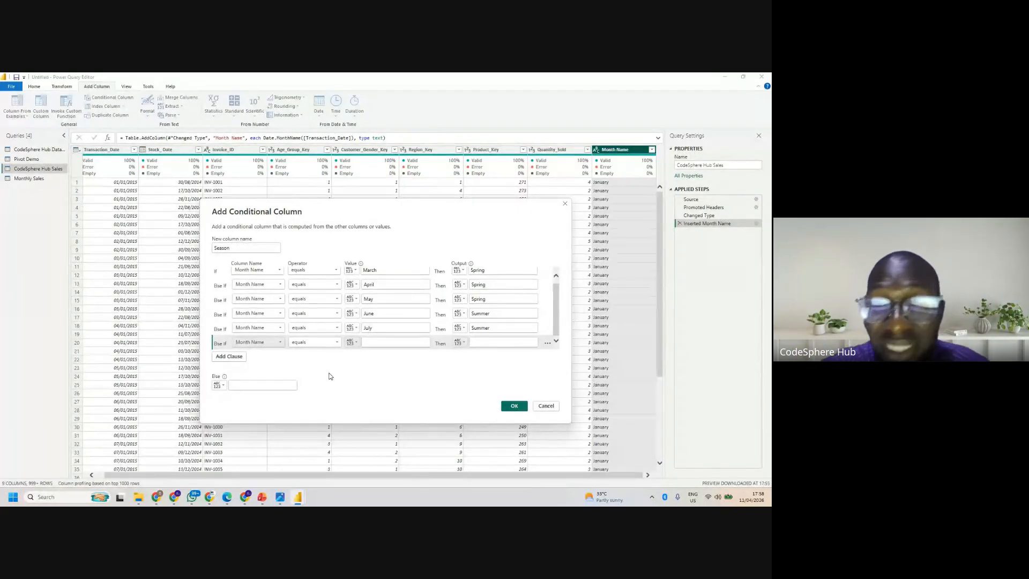
click(398, 343)
text(August)
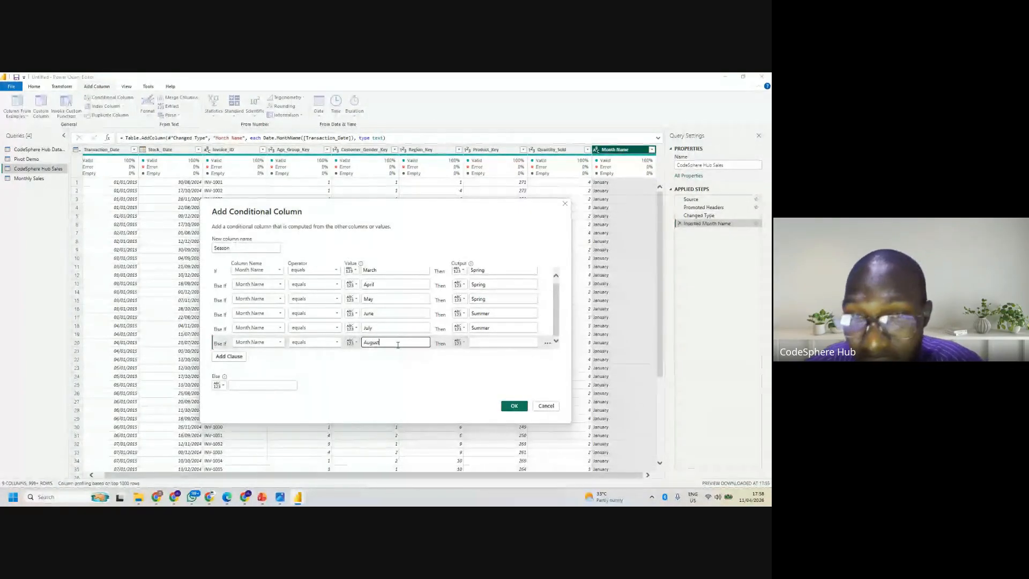
click(487, 341)
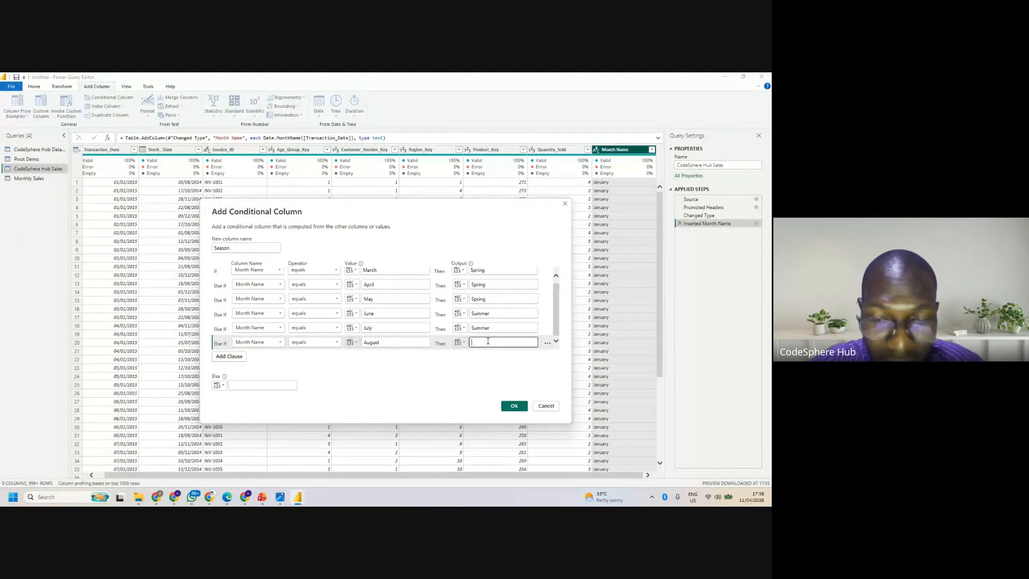
text(Summer)
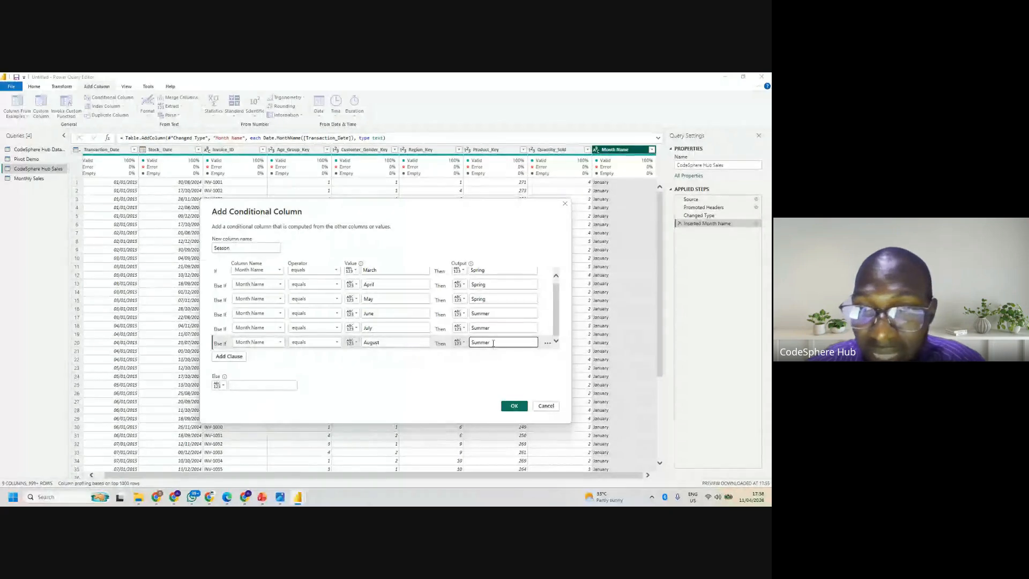
- Add an else-if clause to the Season column that outputs Fall when Month Name equals September
click(235, 357)
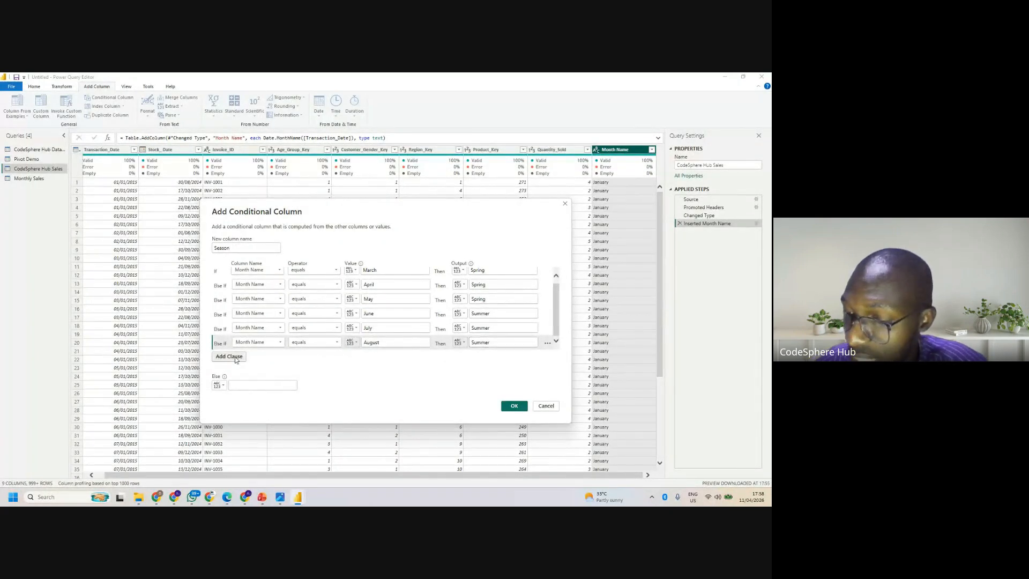
click(257, 344)
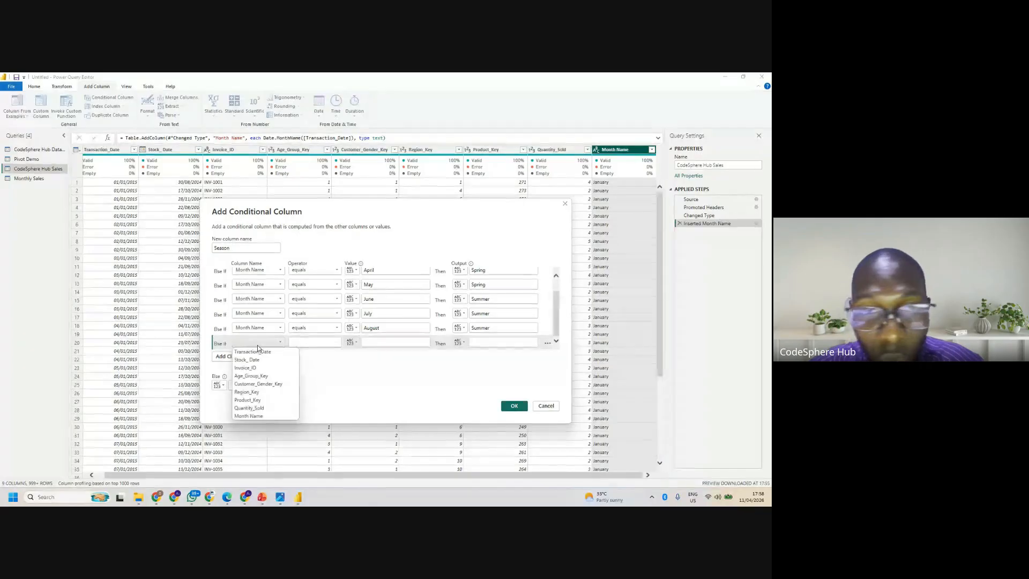
click(252, 416)
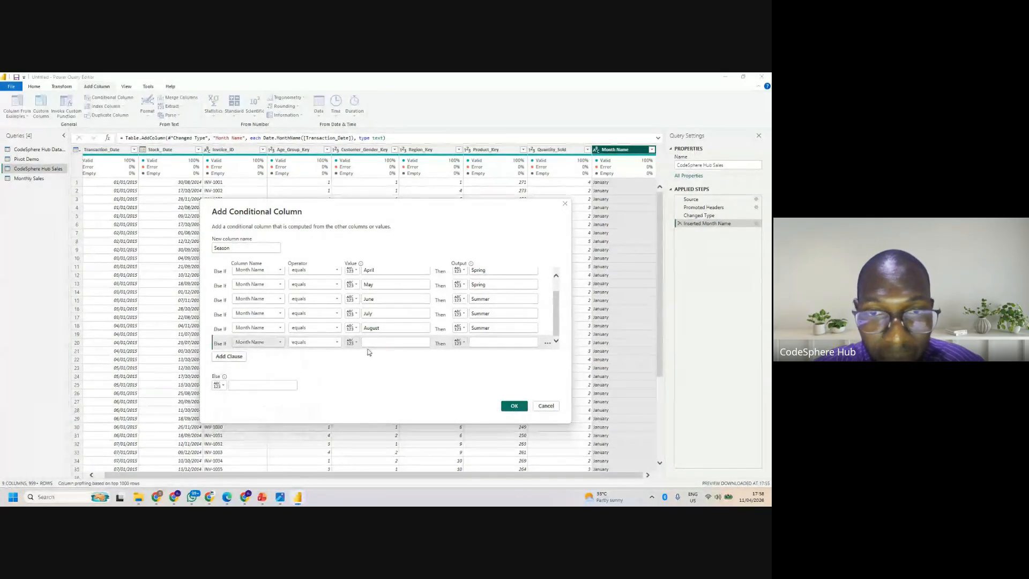
click(372, 343)
text(S)
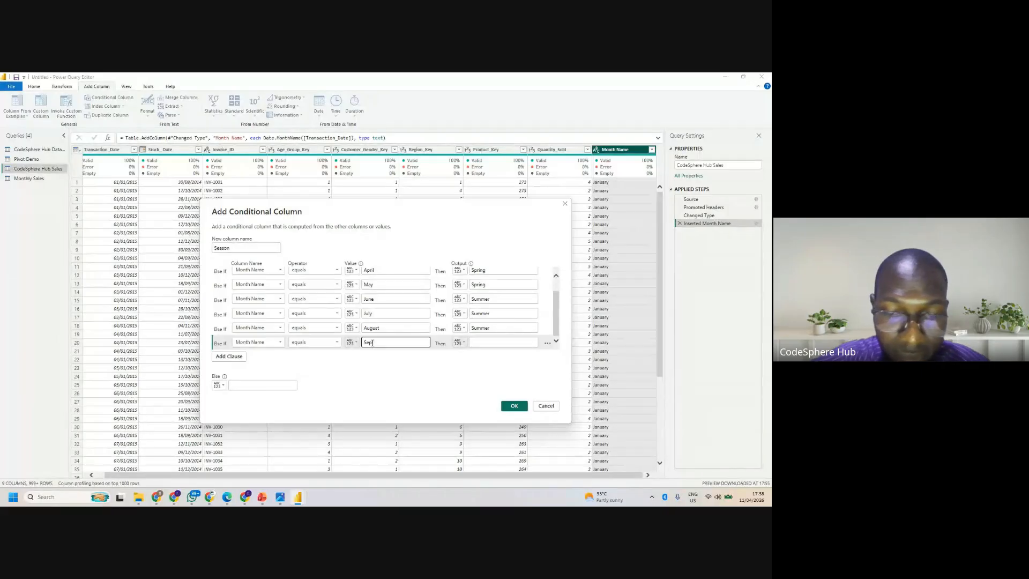
text(eptember)
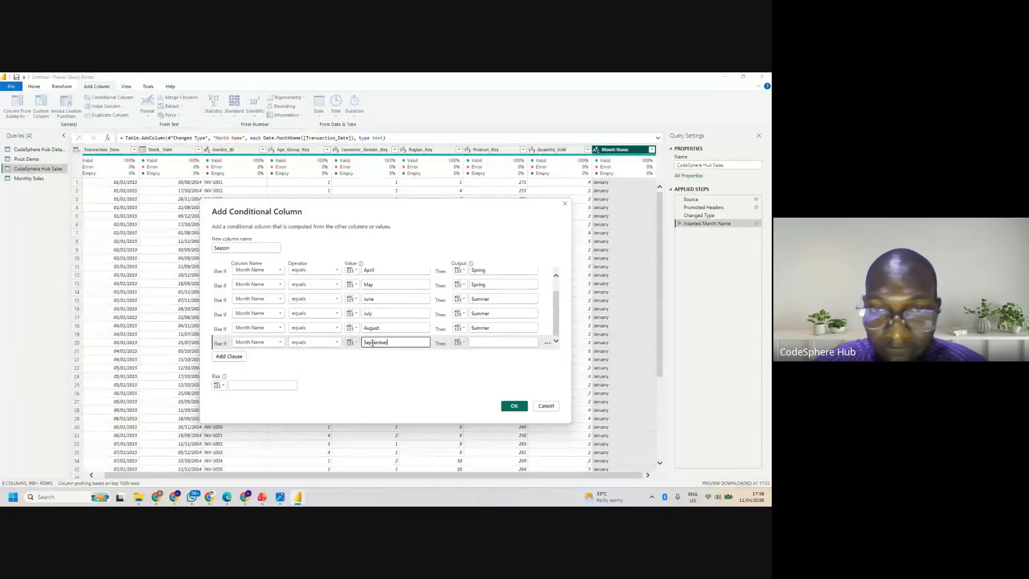
click(491, 343)
text(Fall)
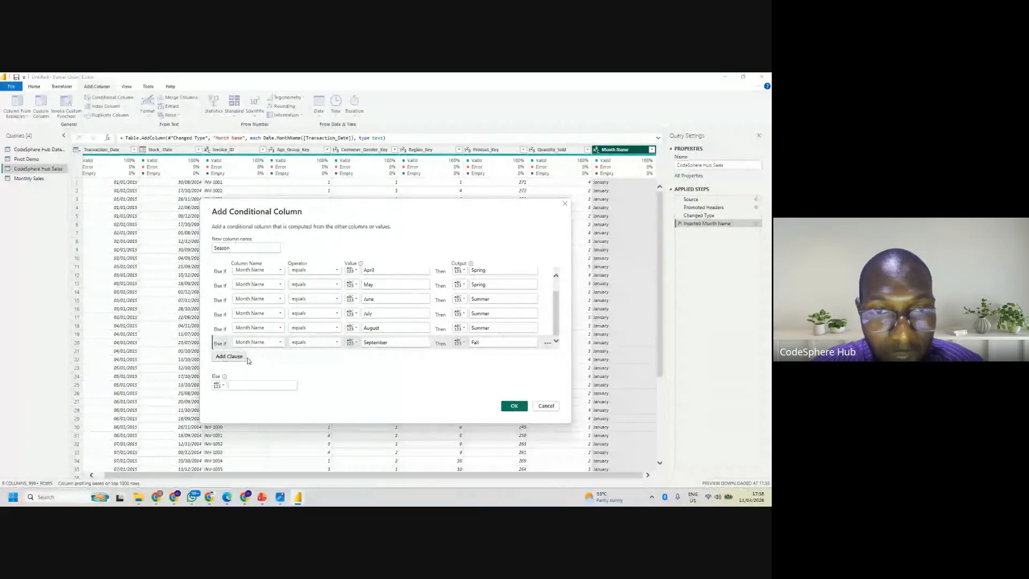
- Add an else-if clause to the Season column that outputs Fall when Month Name equals October
click(225, 356)
click(266, 346)
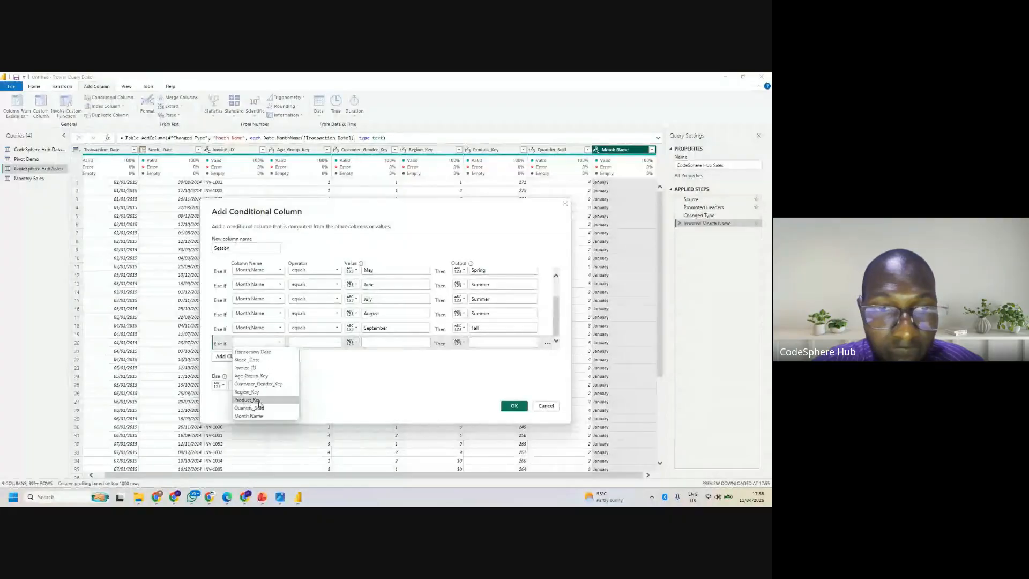
click(255, 414)
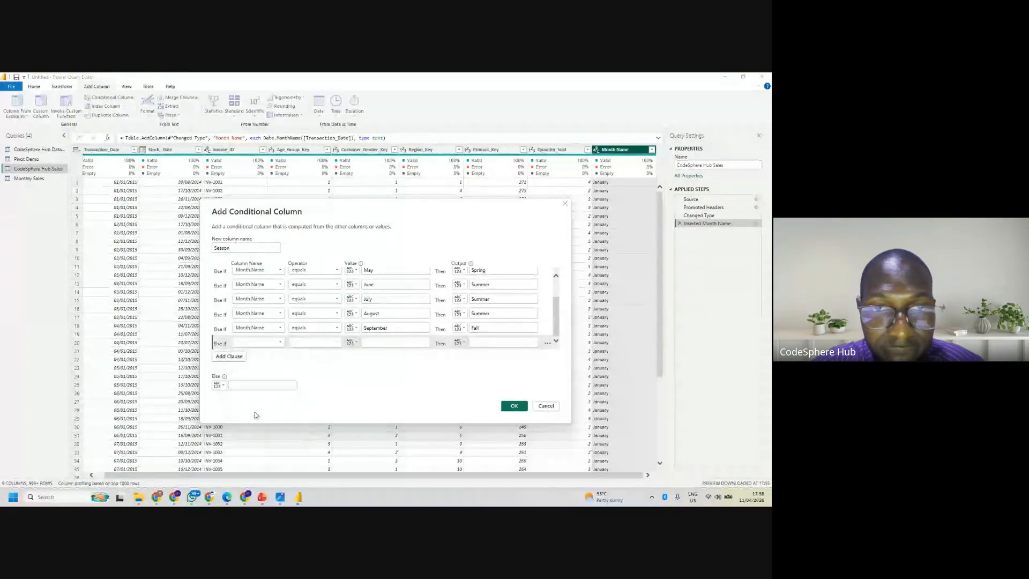
click(384, 341)
text(October)
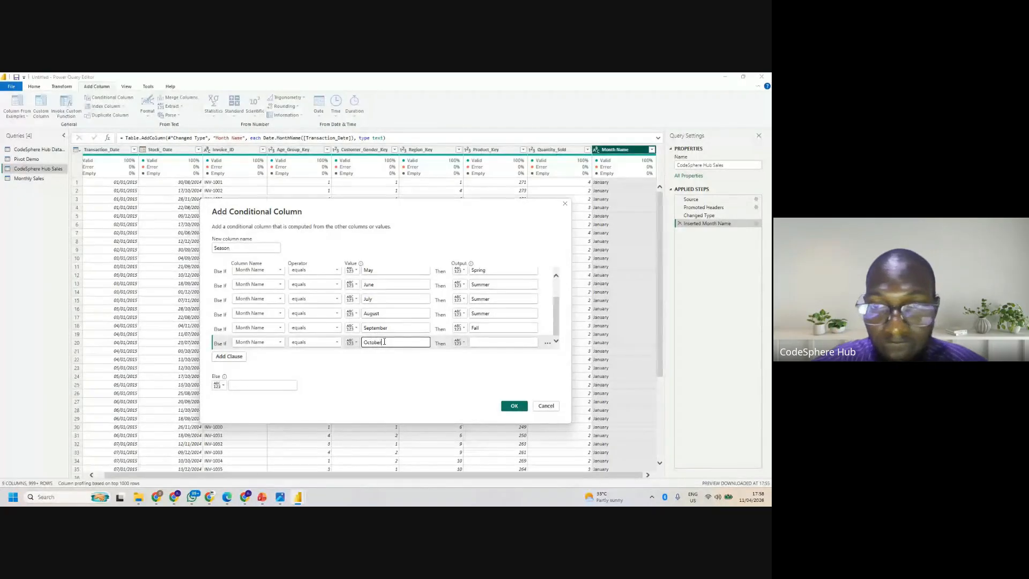
click(488, 343)
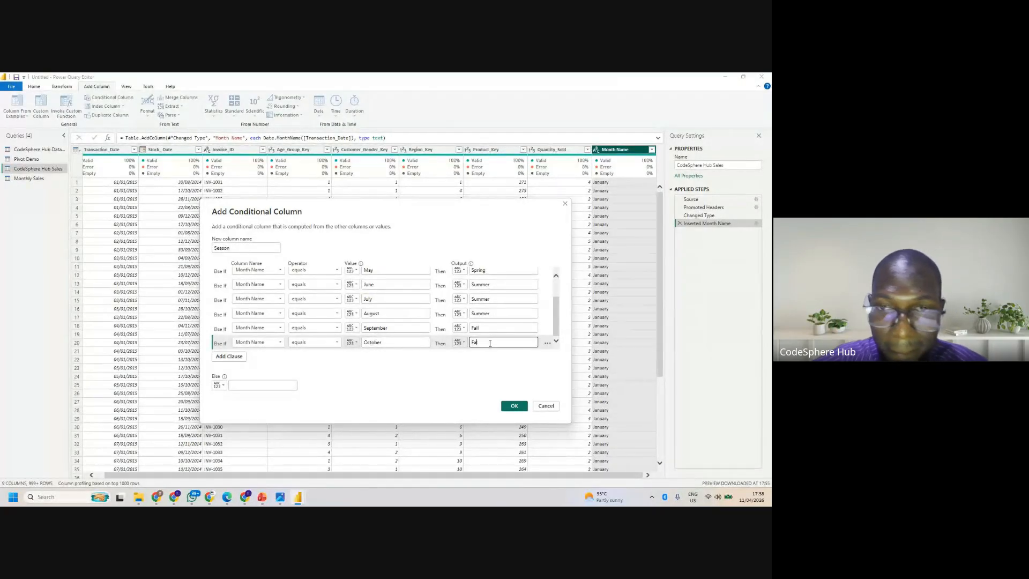
- Add an else-if clause to the Season column that outputs Fall when Month Name equals November
click(230, 356)
click(263, 343)
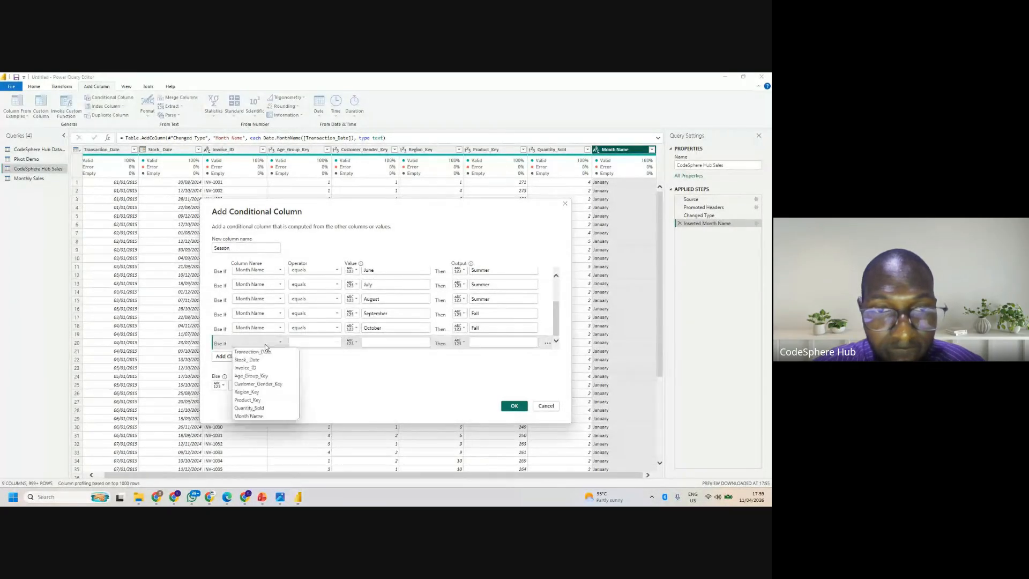
click(252, 419)
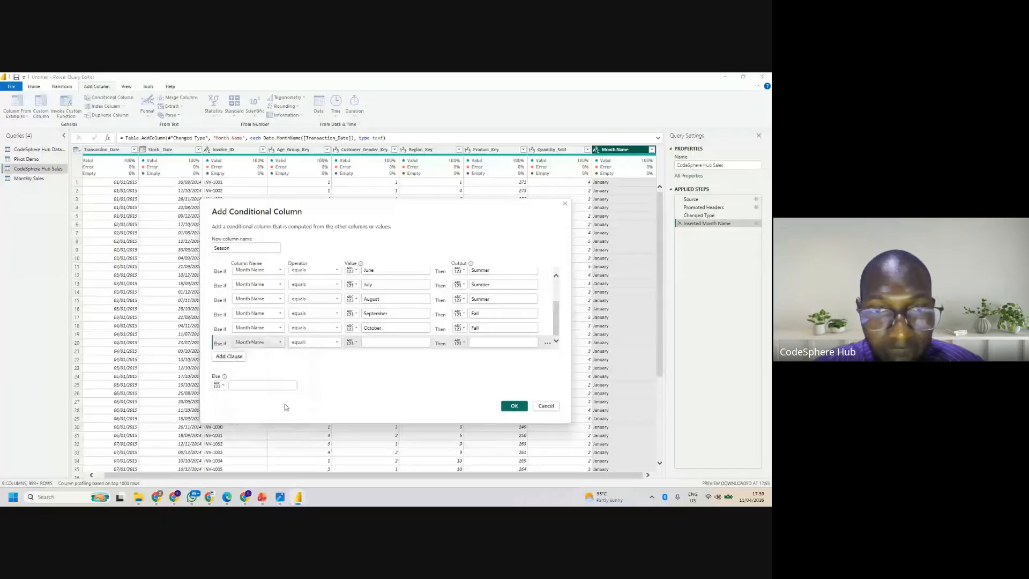
click(412, 343)
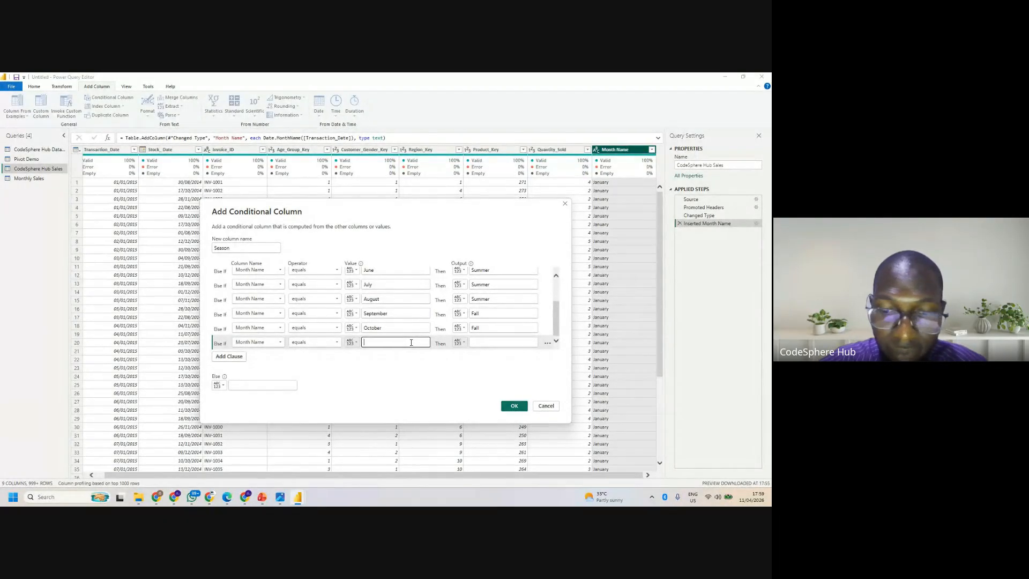
text(Nove,berf)
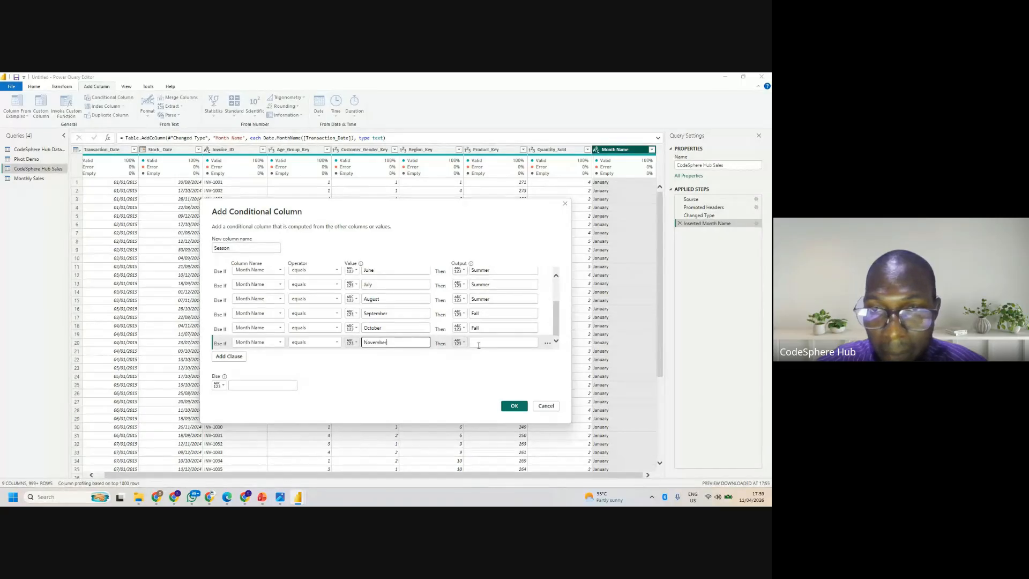
text(Fall)
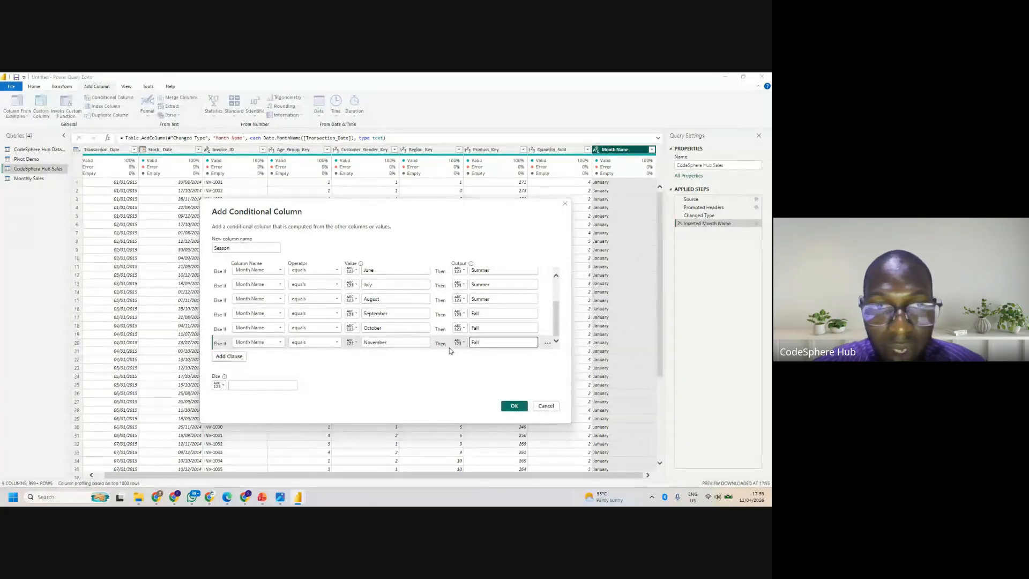
- Add an else-if clause to the Season column that outputs Winter when Month Name equals December
click(219, 359)
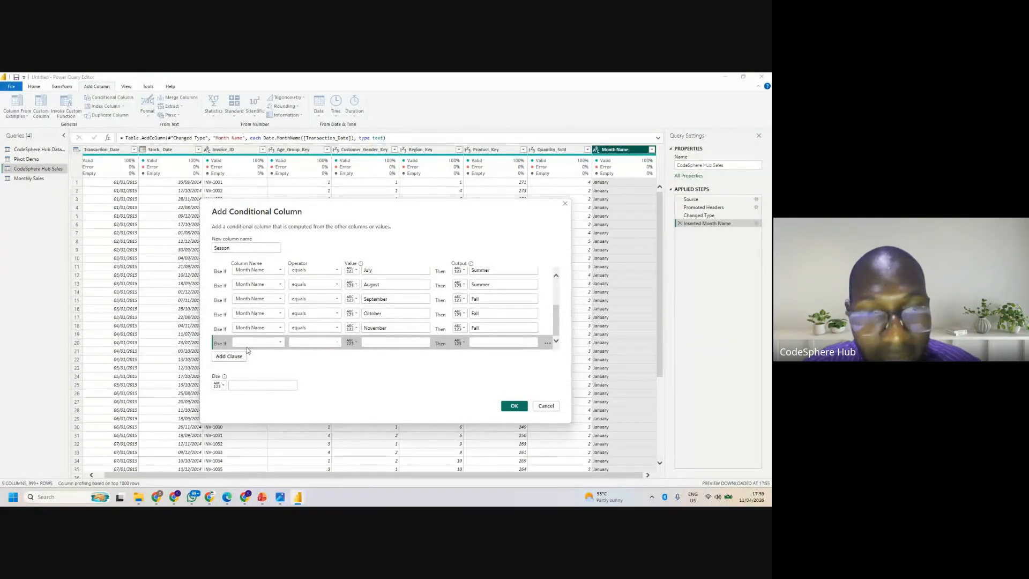
click(249, 346)
click(252, 416)
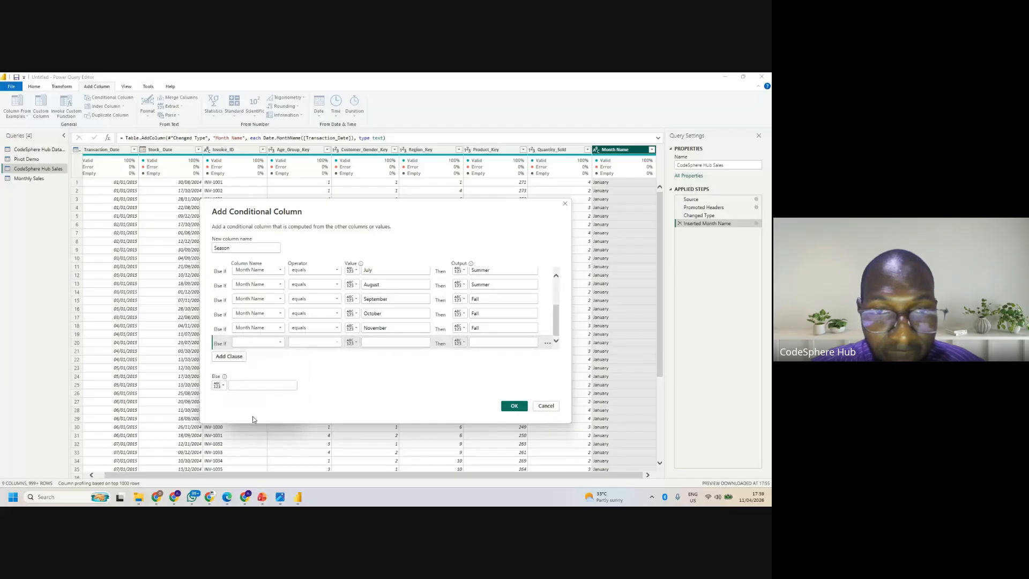
click(395, 342)
text(De)
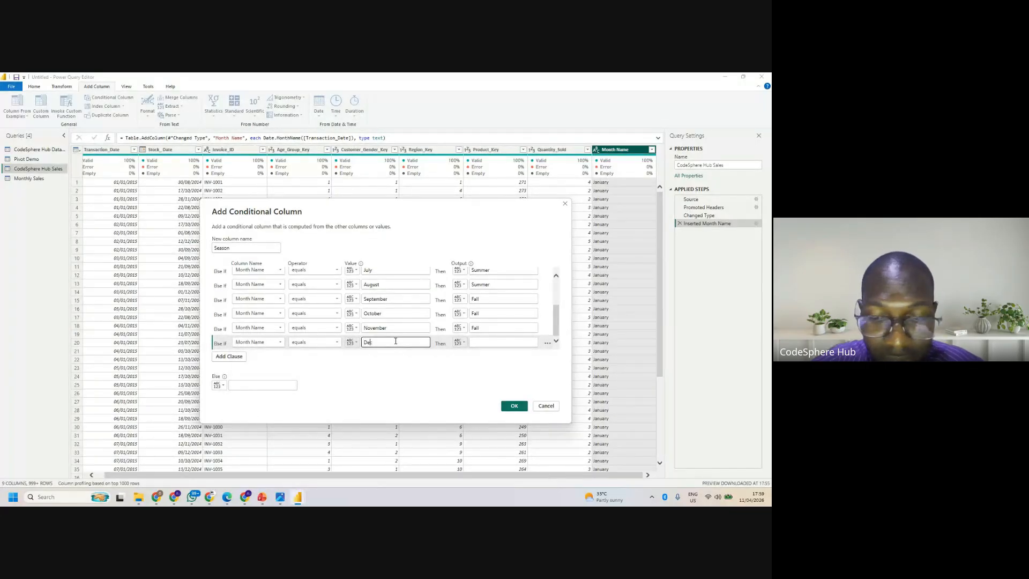
text(cembefr)
key(BackSpace)
key(BackSpace)
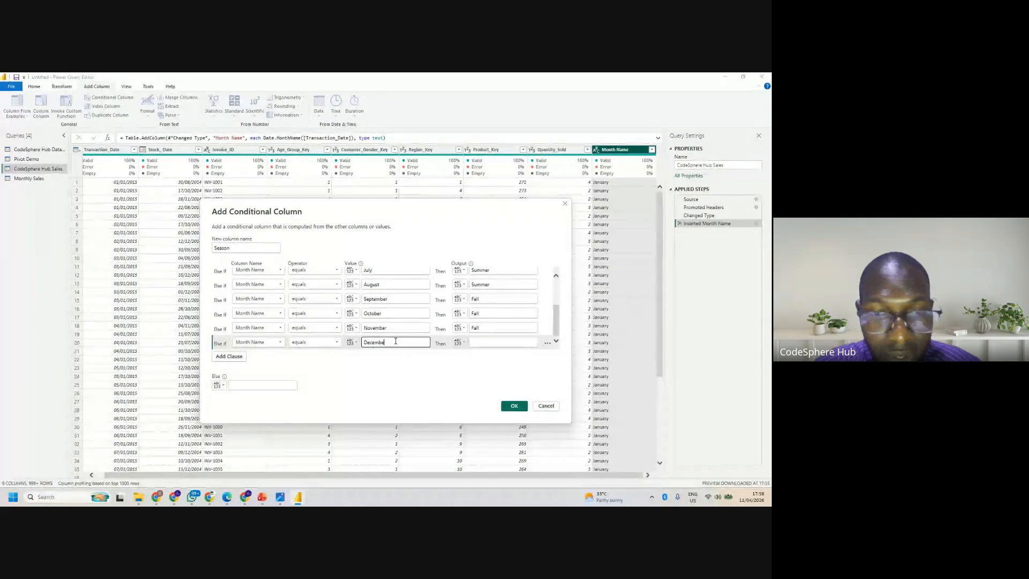
text(r)
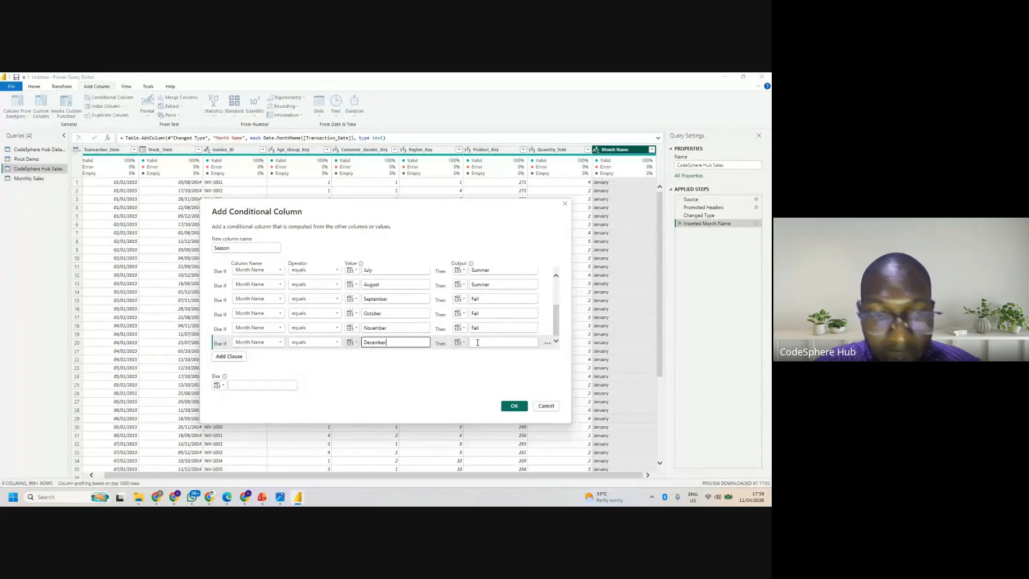
click(477, 342)
text(Winter)
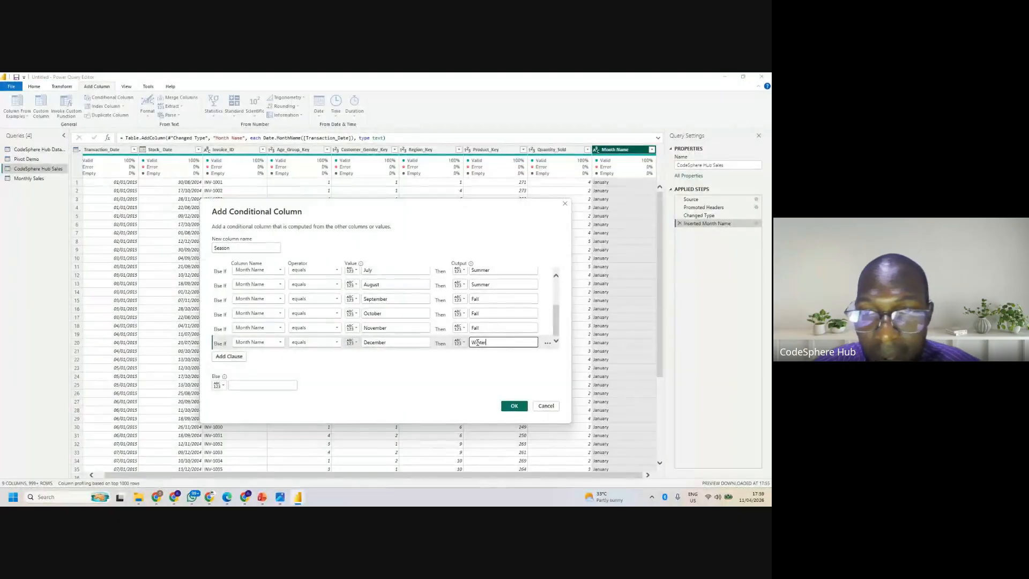
- Add an else-if clause to the Season column that outputs Winter when Month Name equals January
click(225, 357)
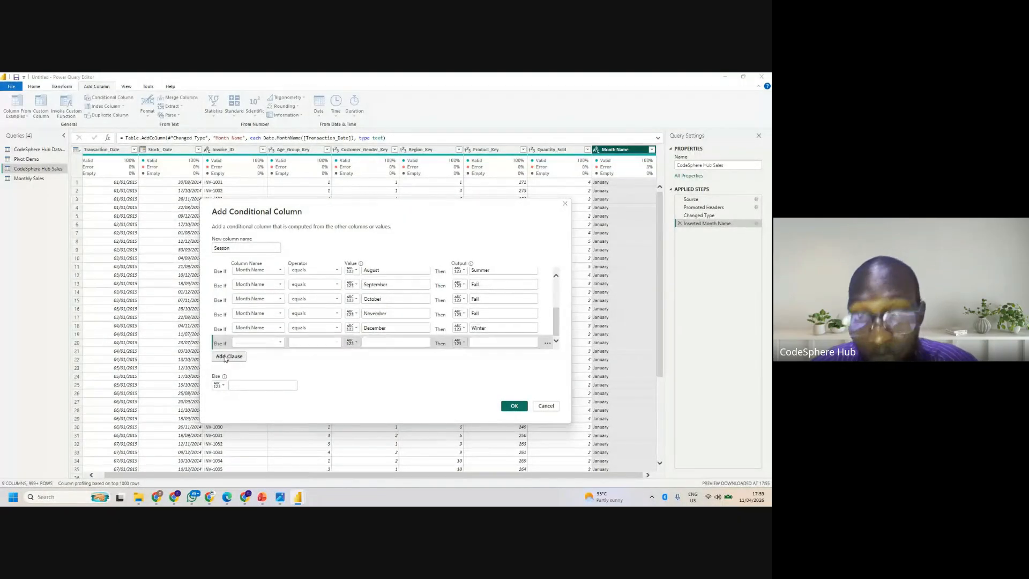
click(282, 342)
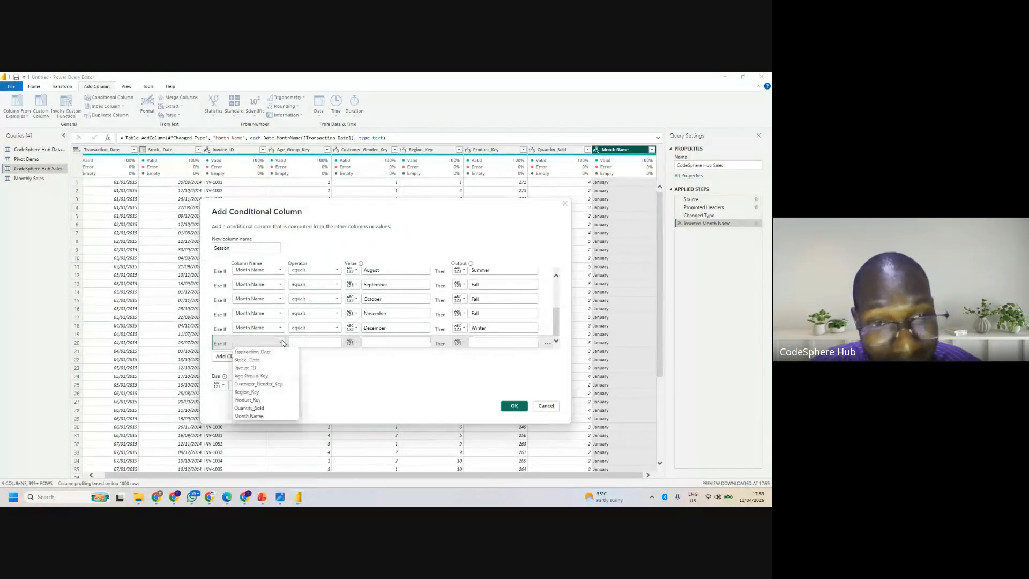
click(269, 414)
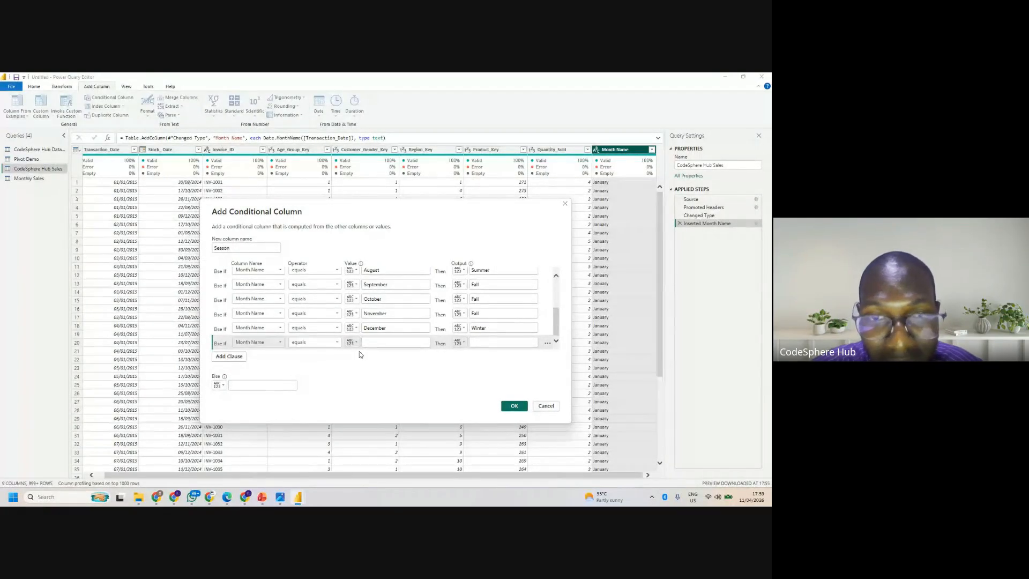
click(328, 345)
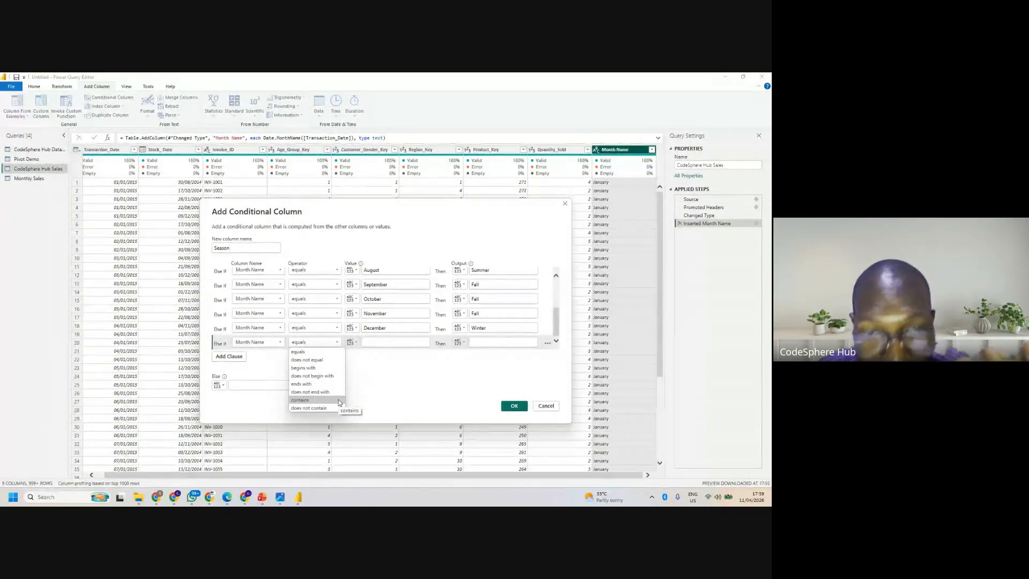
click(385, 338)
click(387, 342)
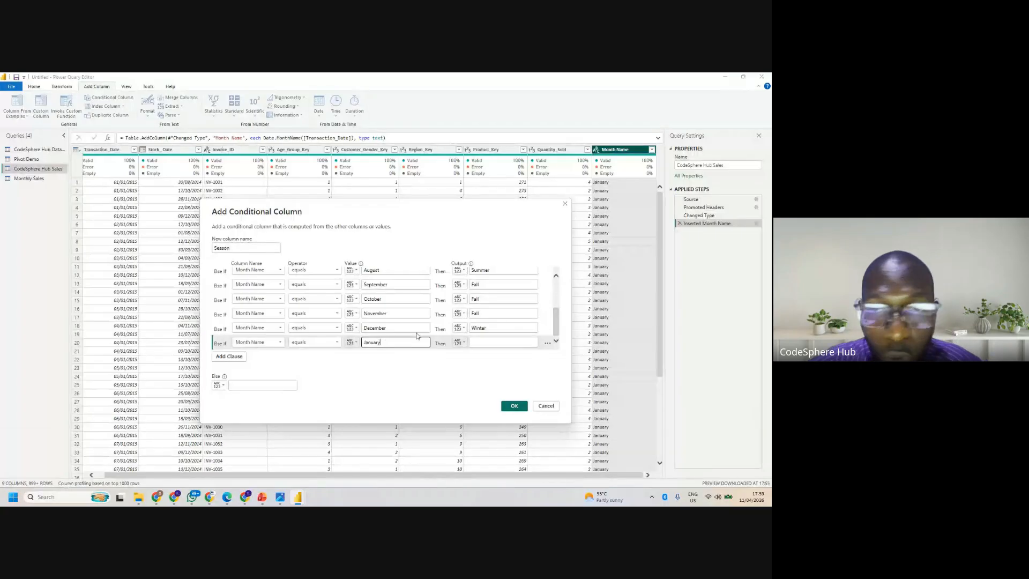
click(478, 342)
text(Winter)
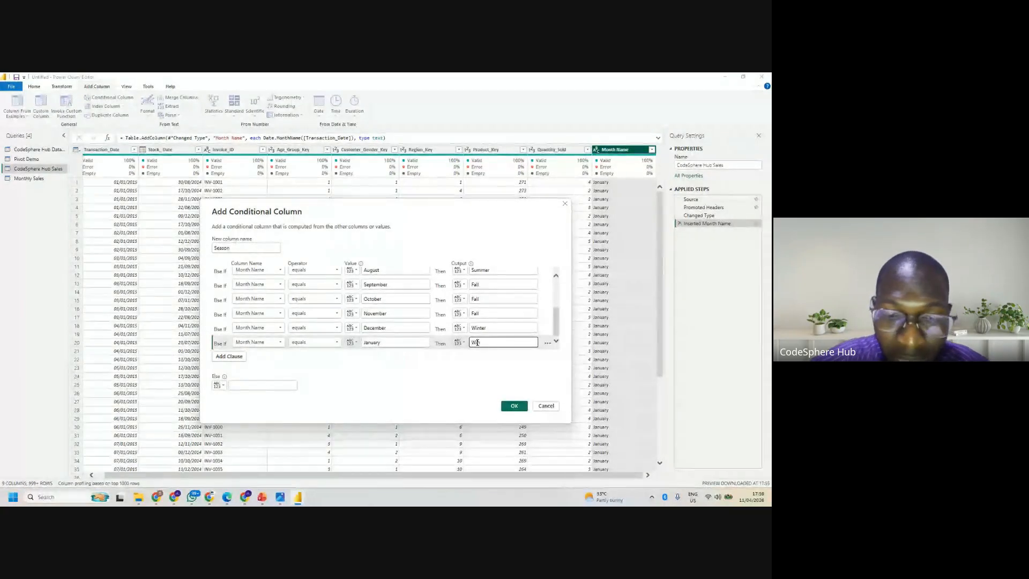
key(BackSpace)
key(BackSpace)
key(BackSpace)
text(er)
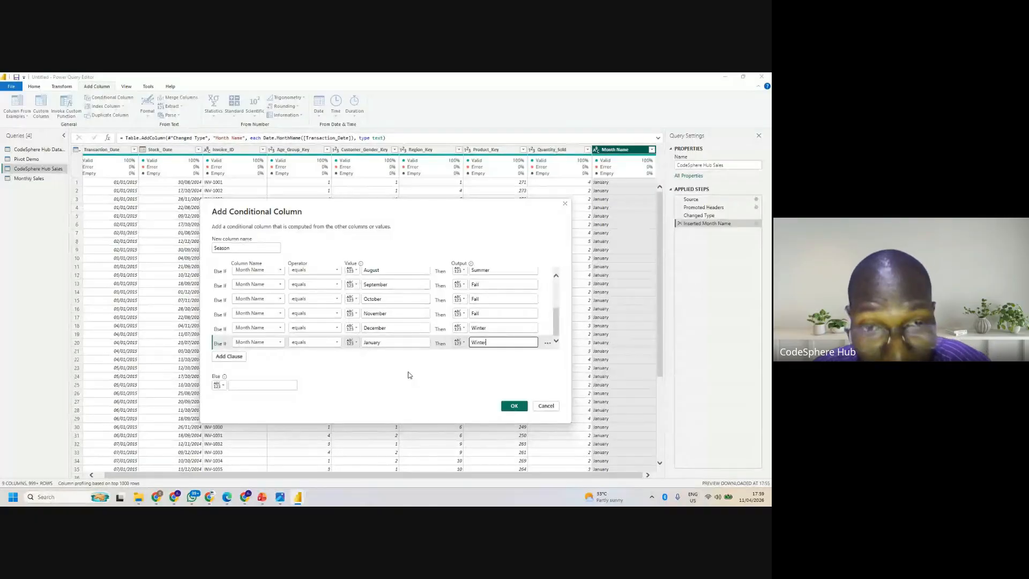
click(263, 386)
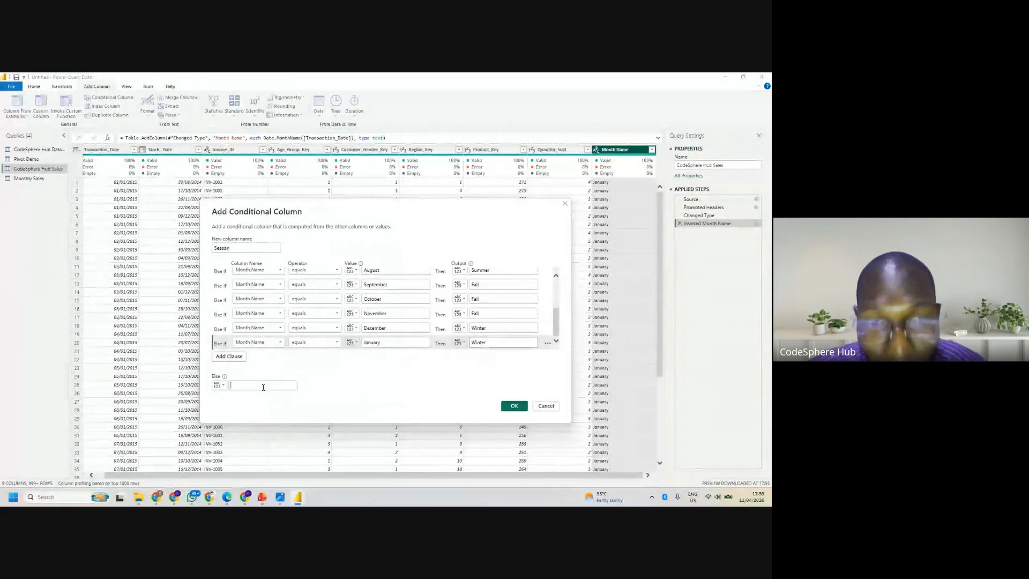
- Add an else-if clause to the Season column that outputs Winter when Month Name equals february
click(236, 357)
click(257, 342)
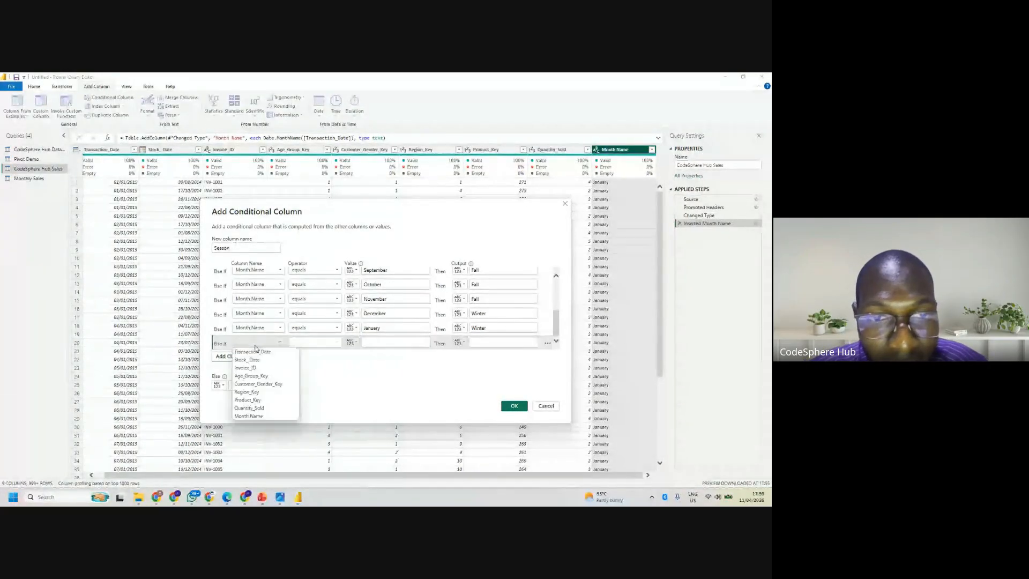
click(250, 415)
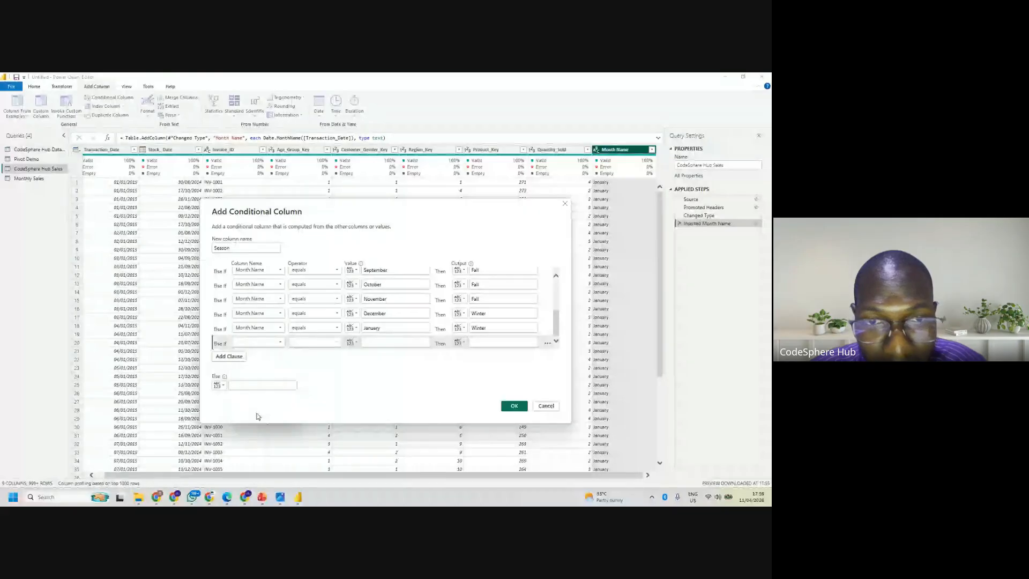
click(392, 340)
text(february)
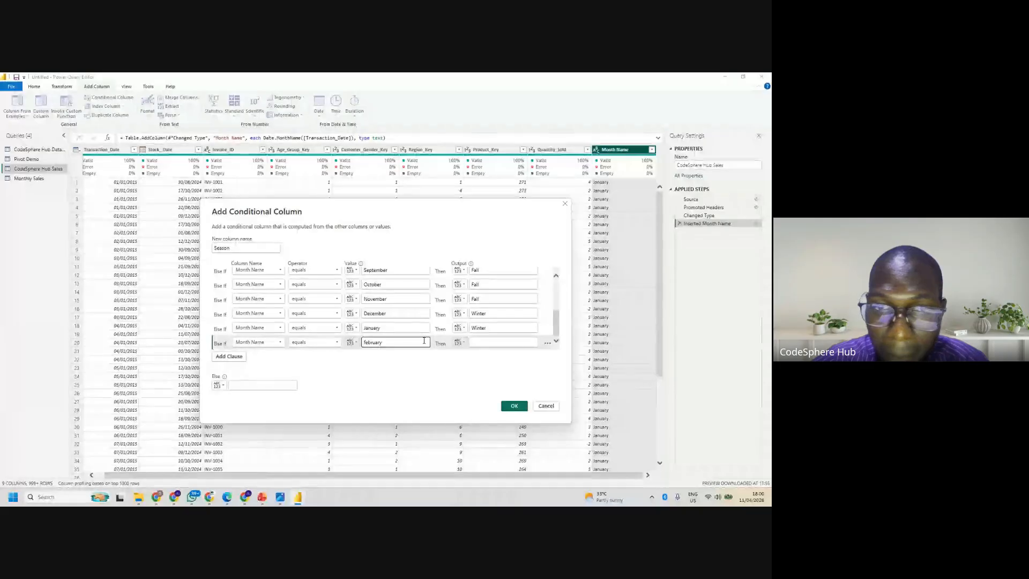
key(BackSpace)
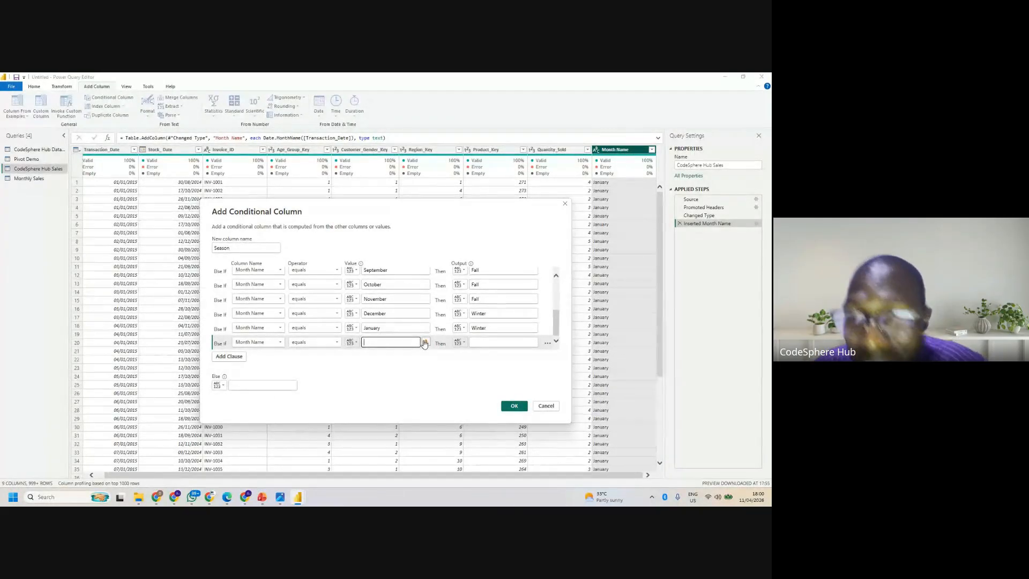
text(f)
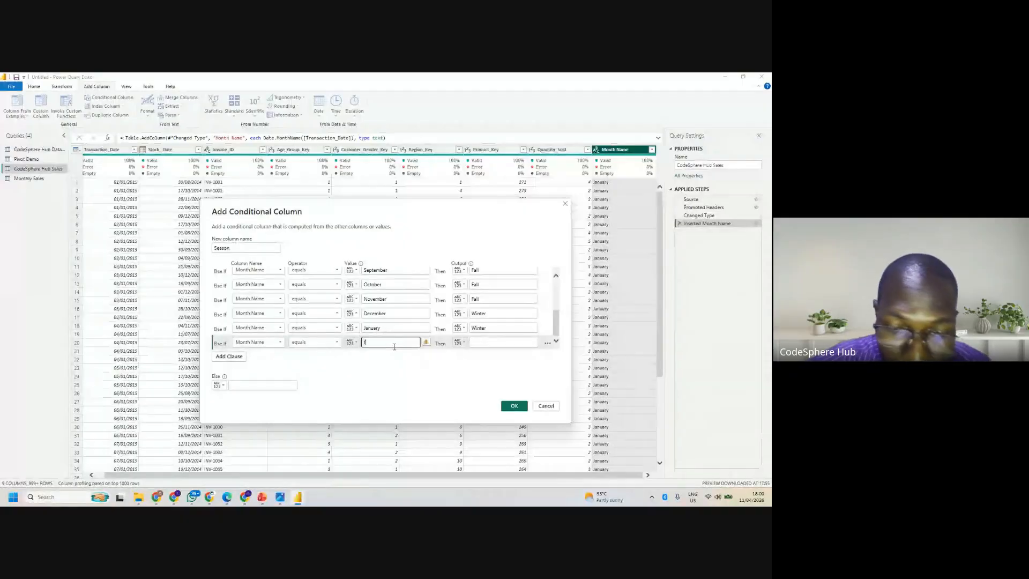
text(ebruary)
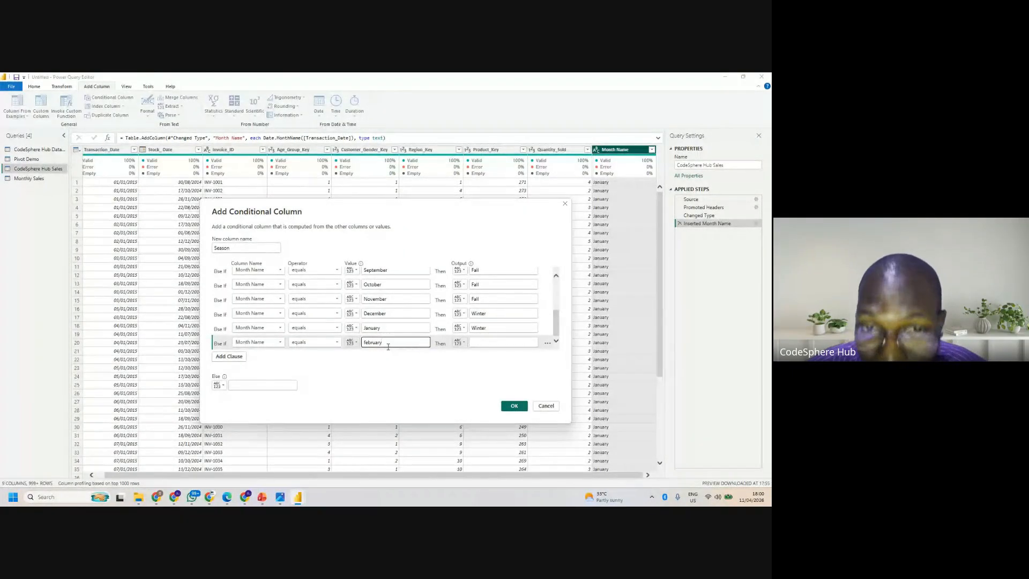
click(495, 343)
text(Wintyer)
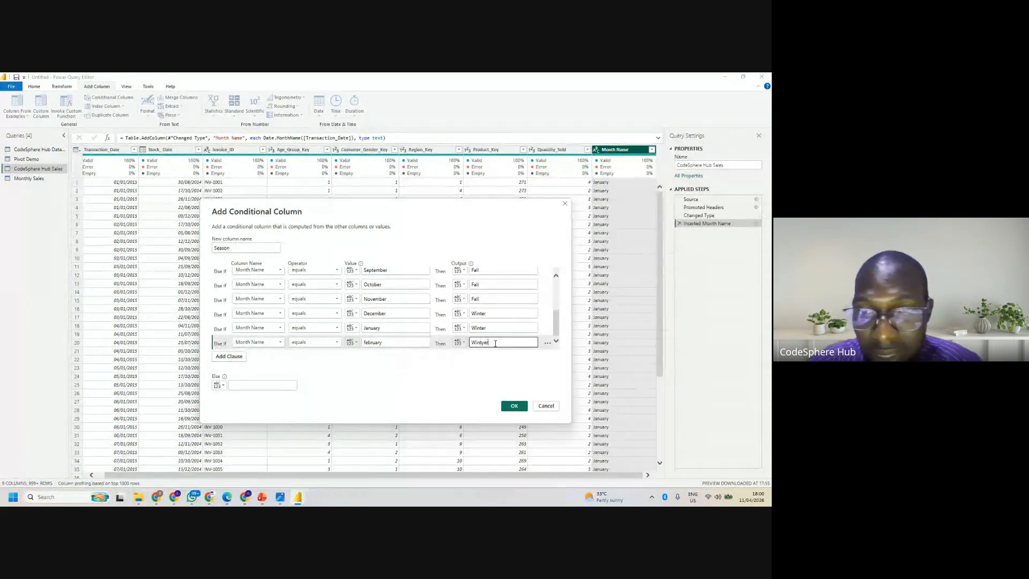
key(BackSpace)
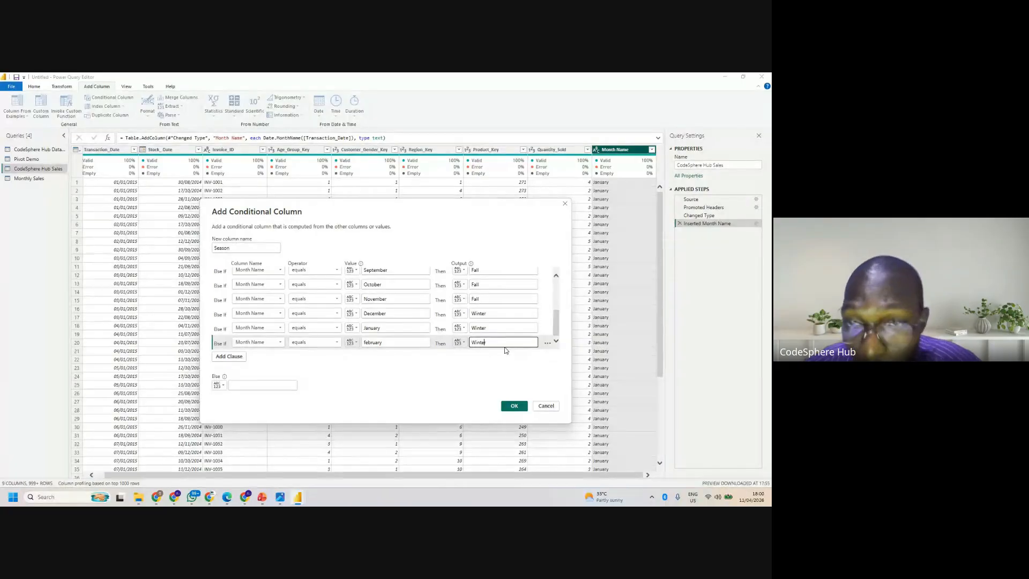
text(r)
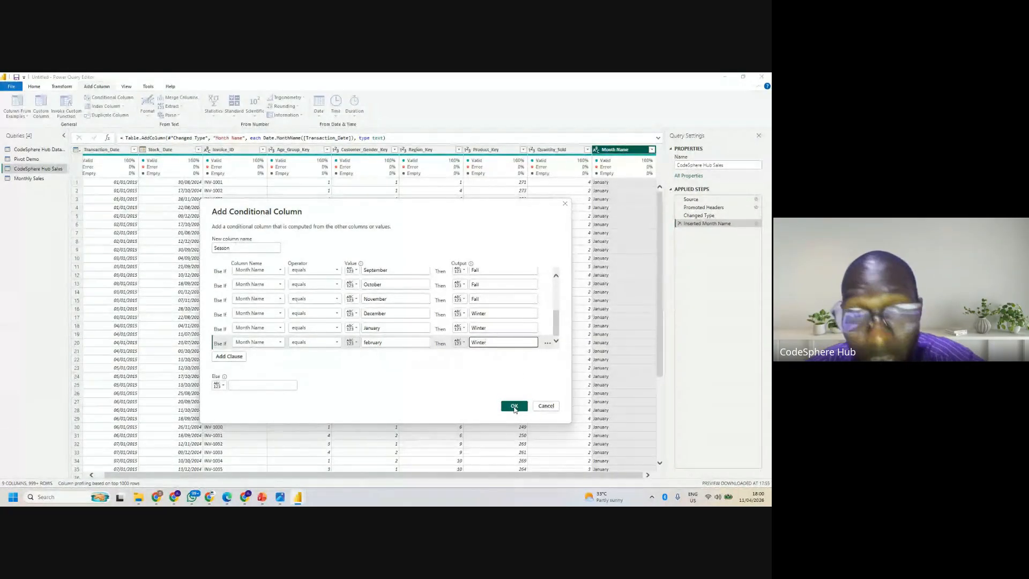
- Set the Season column's else output to None and create the conditional column
click(284, 384)
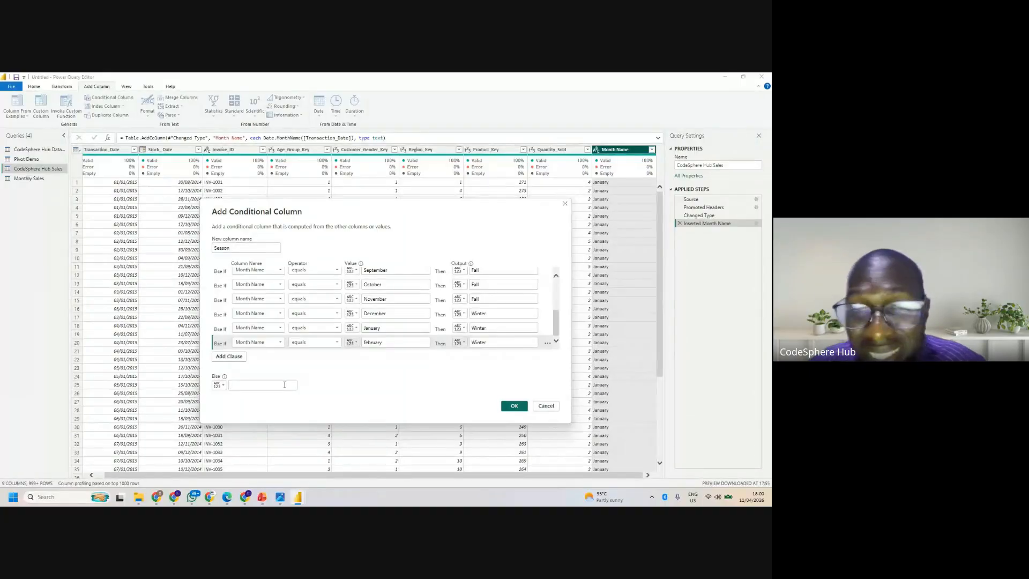
text(None)
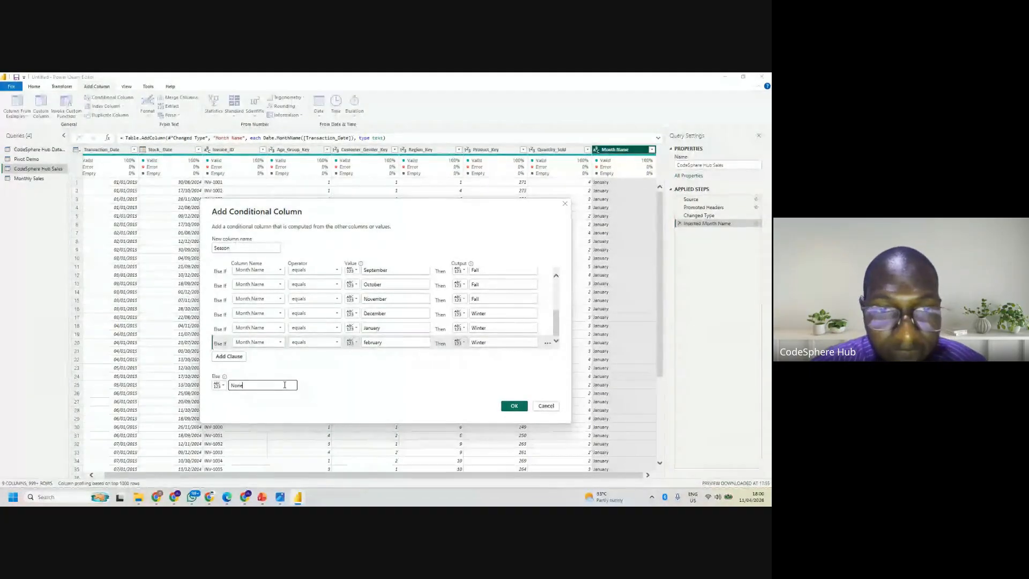
click(519, 406)
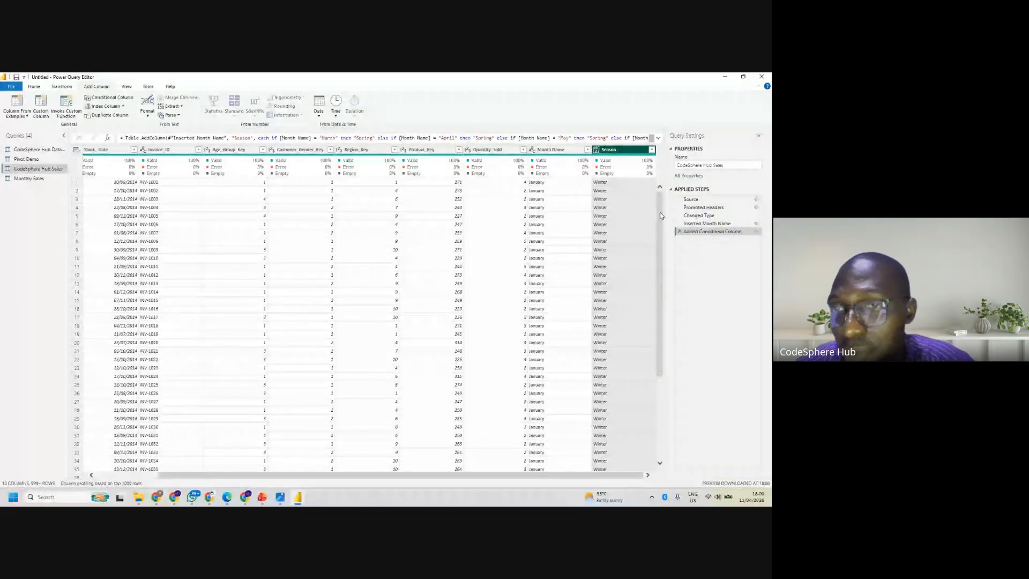
- Correct the month value in the Season column's last else-if clause to February with a capital F
drag(661, 215, 672, 477)
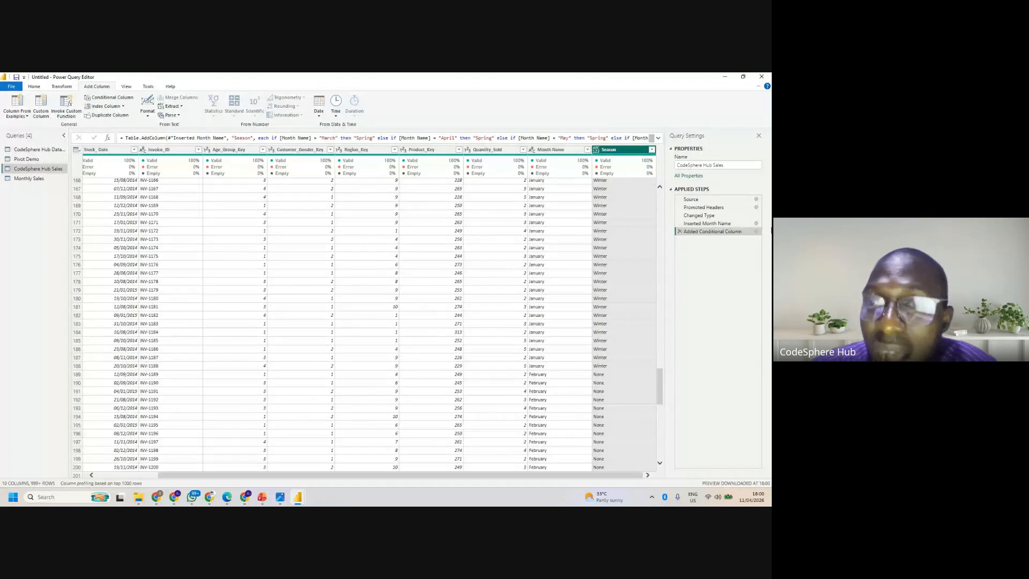
click(756, 231)
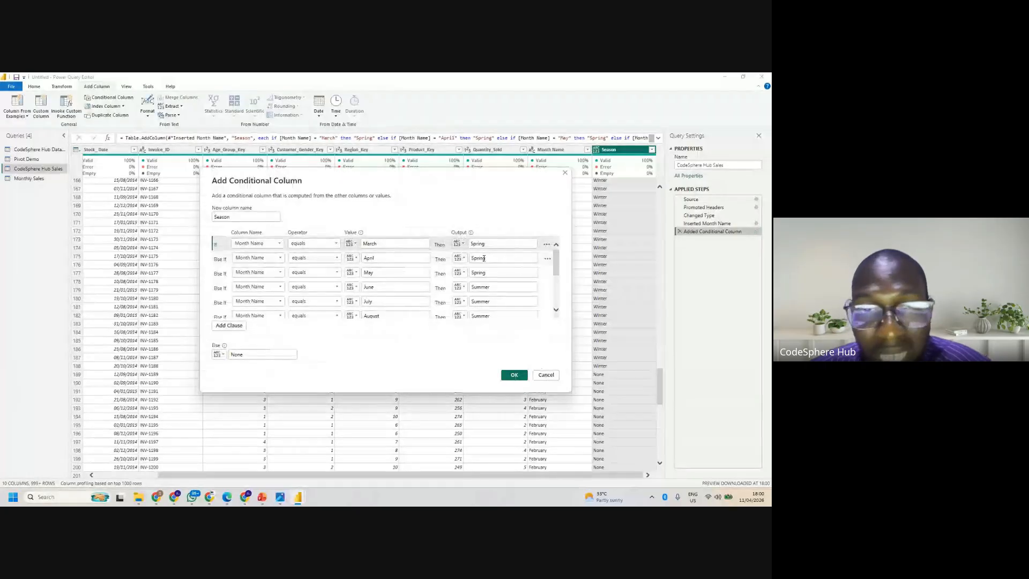
scroll(550, 277, down, 3)
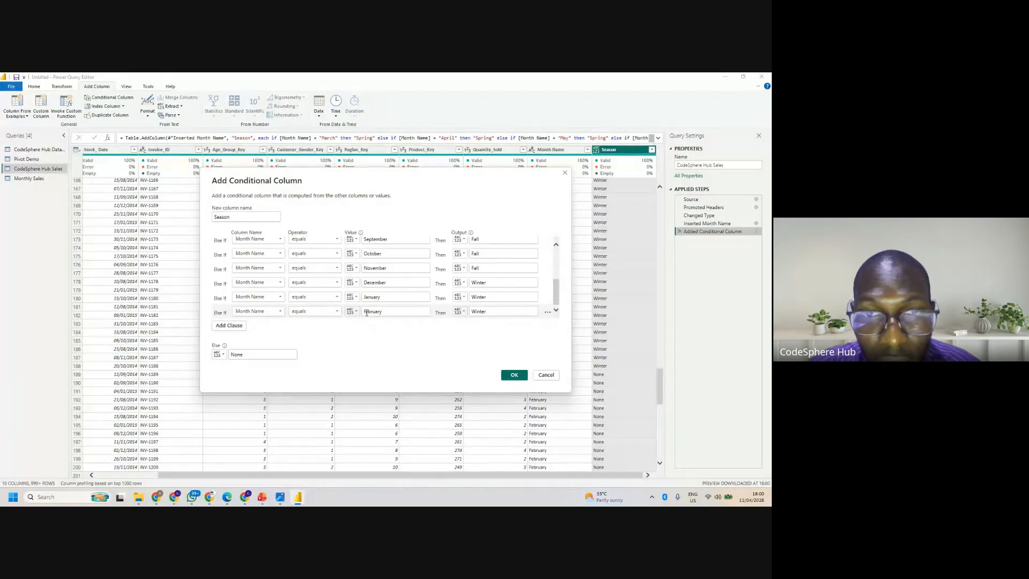
click(367, 312)
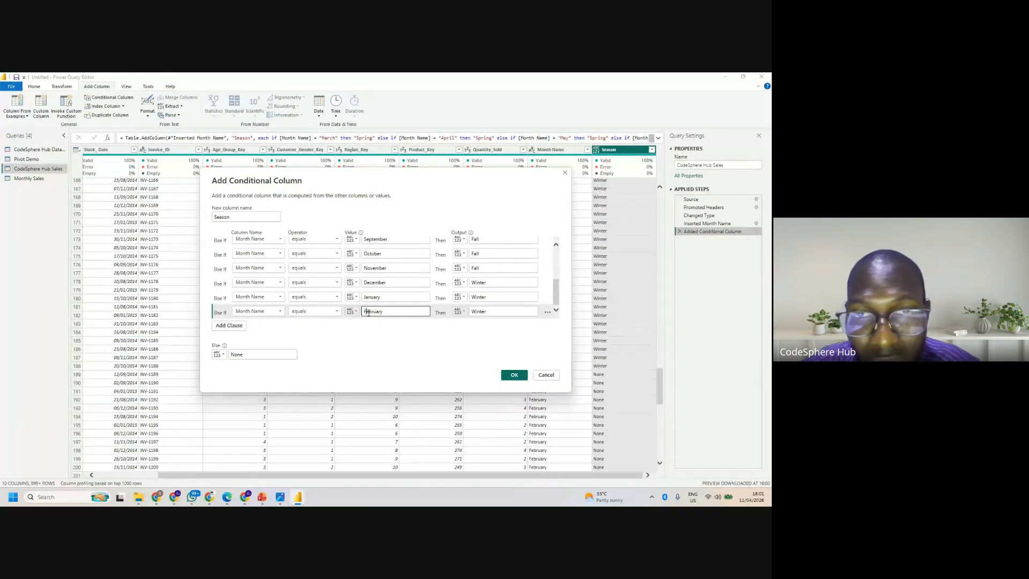
click(513, 375)
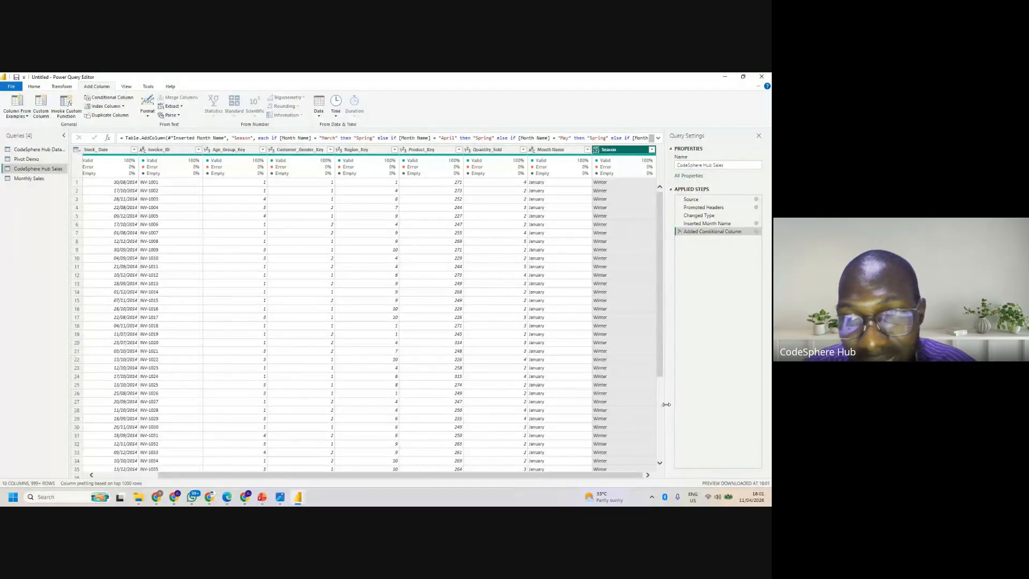
- Load the complete list of values in the Season column's filter and apply it with every value selected
click(658, 365)
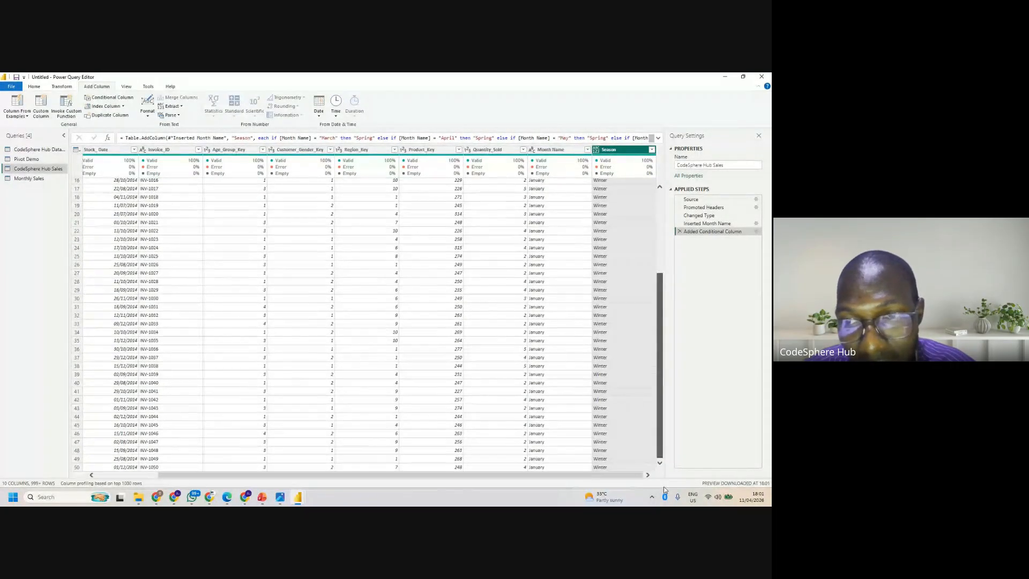
drag(652, 361, 666, 480)
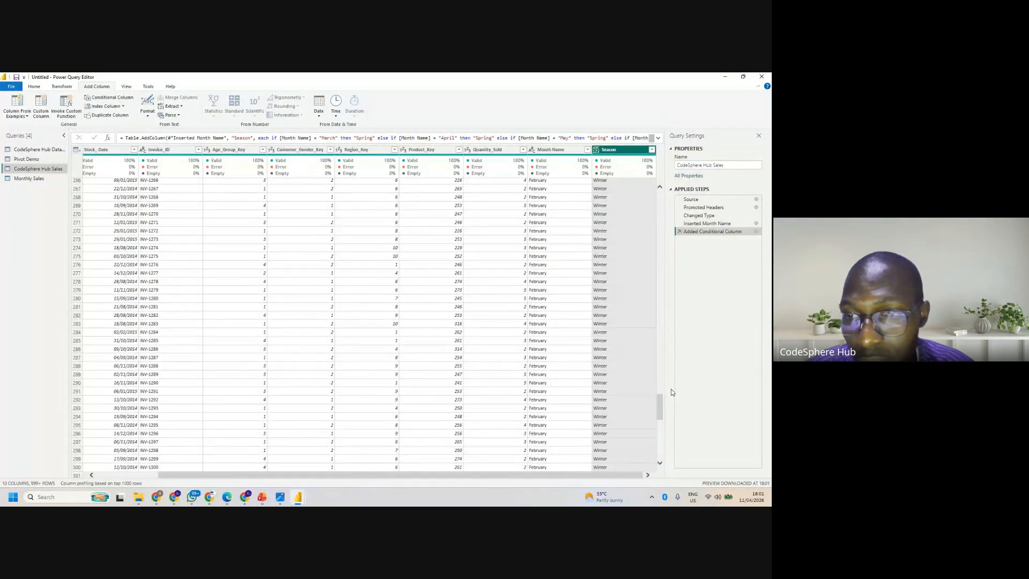
drag(660, 407, 663, 466)
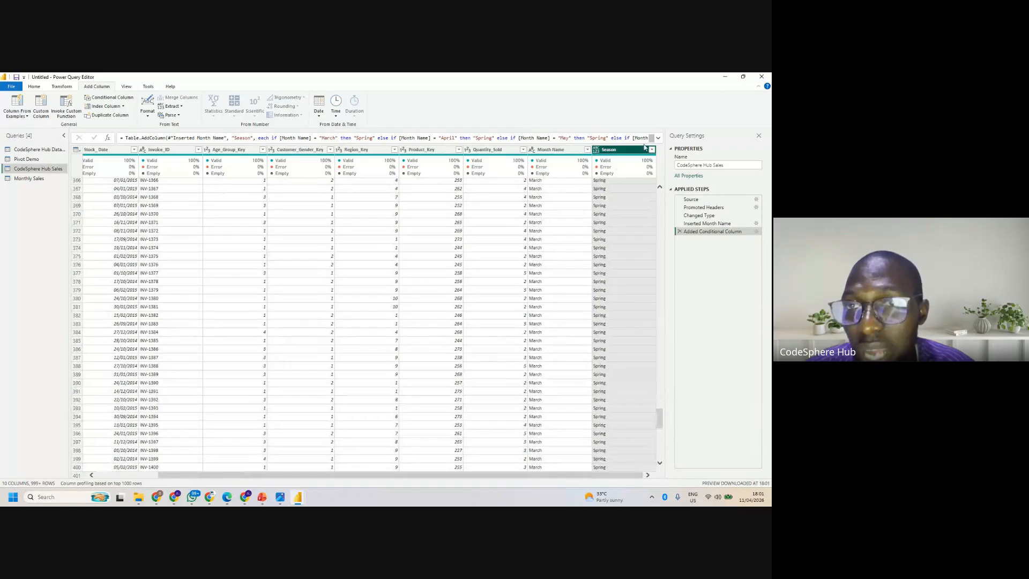
click(652, 150)
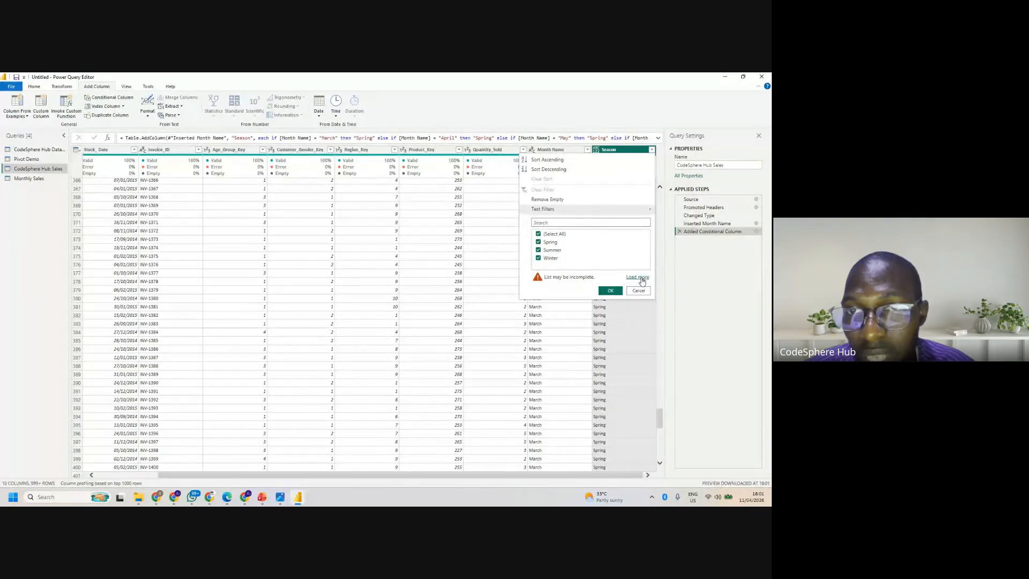
click(638, 277)
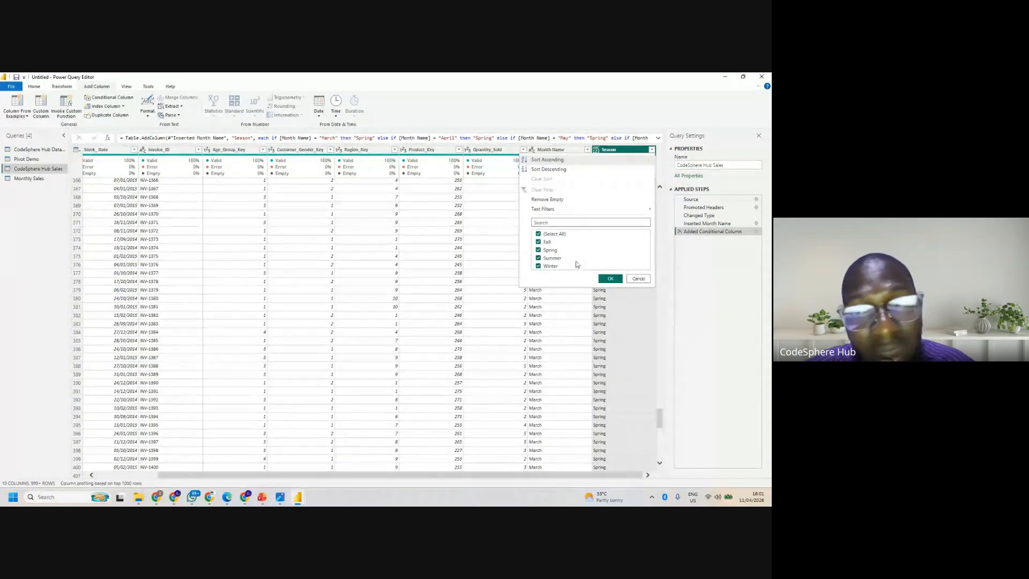
click(611, 279)
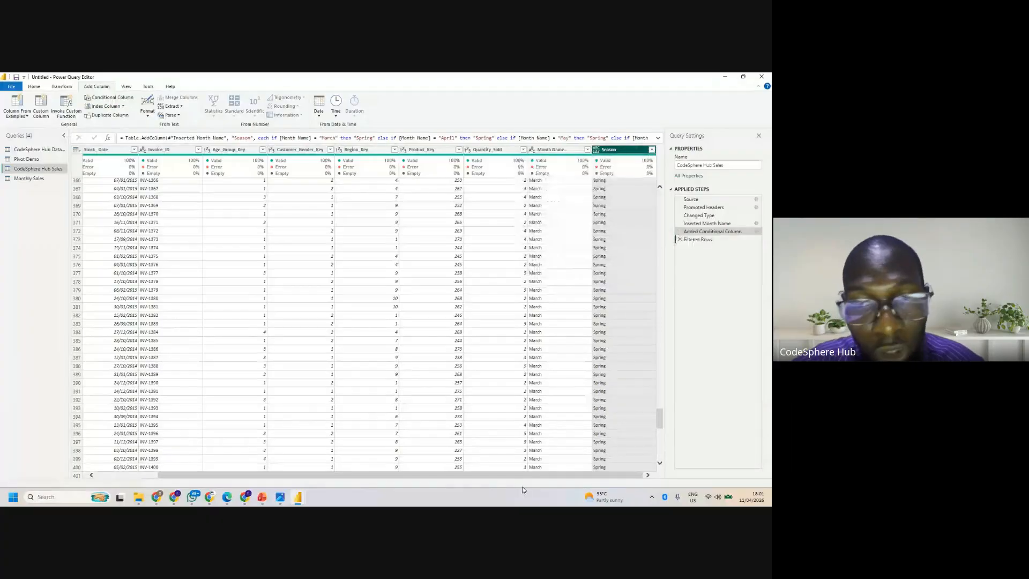
- Examine the date operations offered for the Transaction_Date column while it has a date type
drag(520, 476, 310, 485)
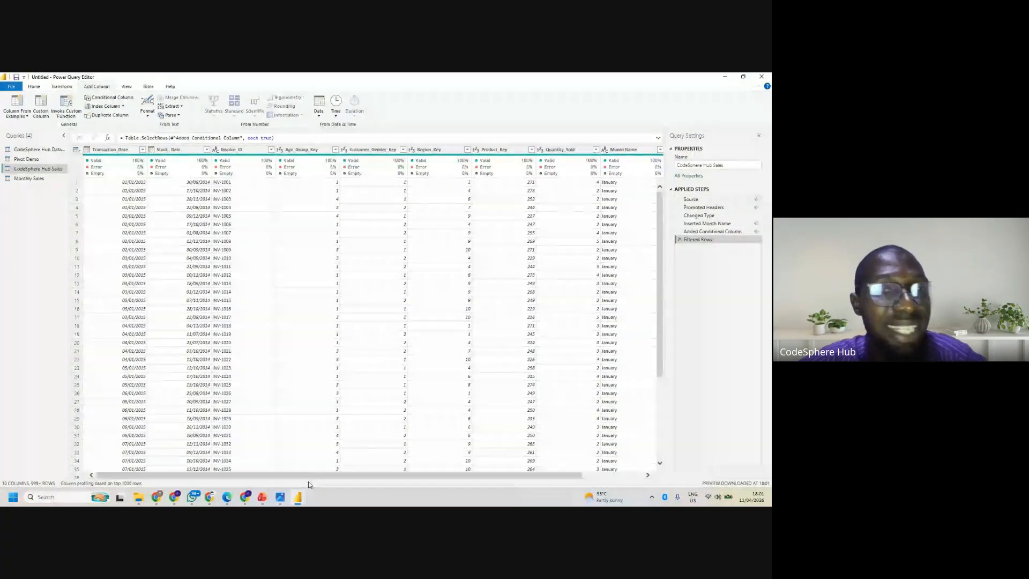
click(123, 153)
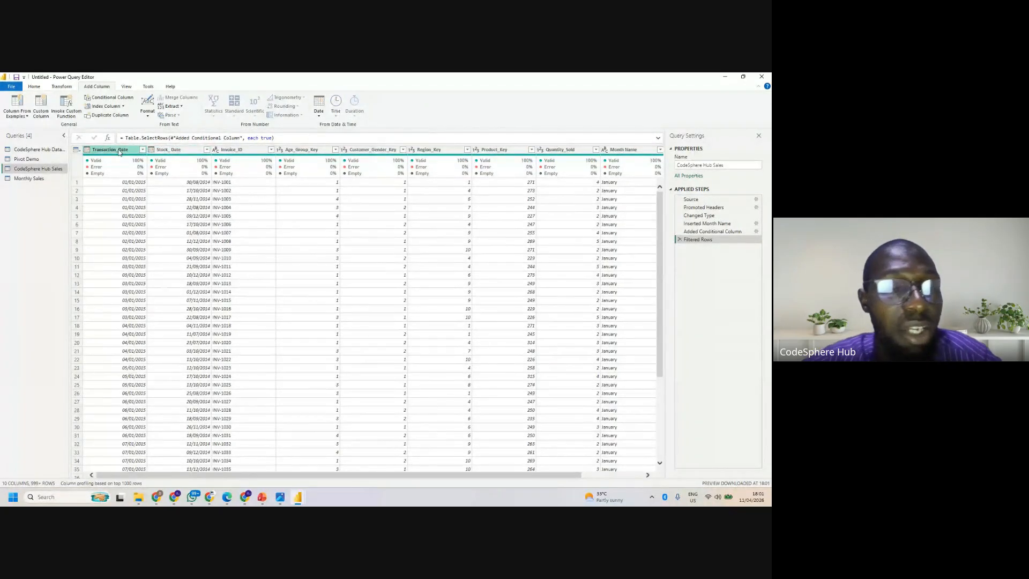
click(118, 152)
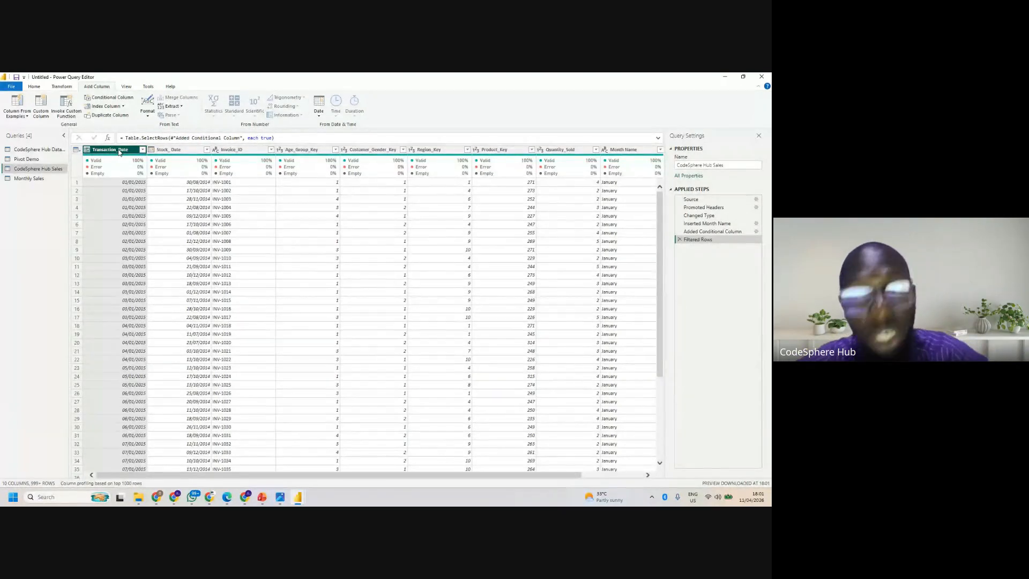
click(173, 152)
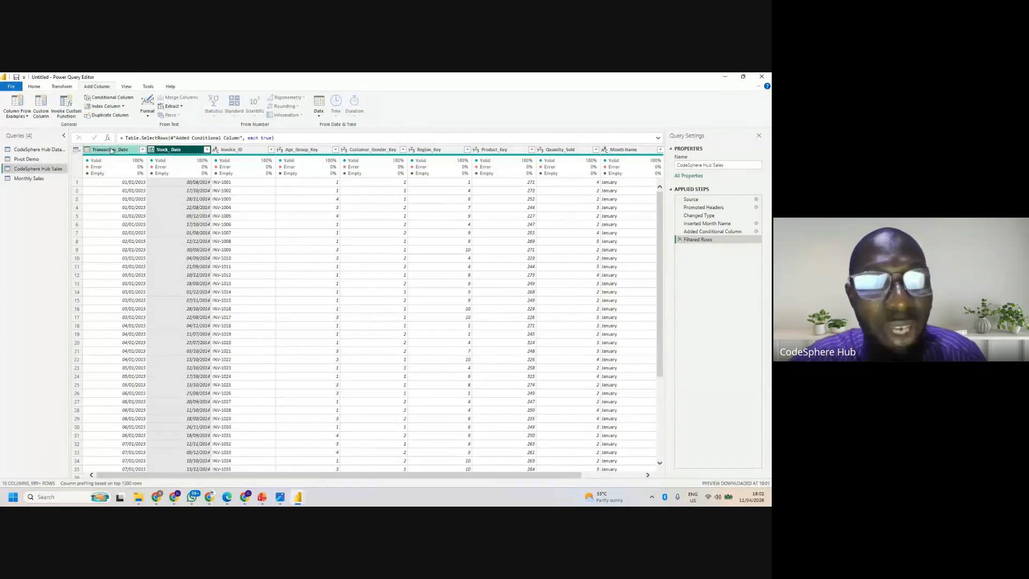
click(111, 150)
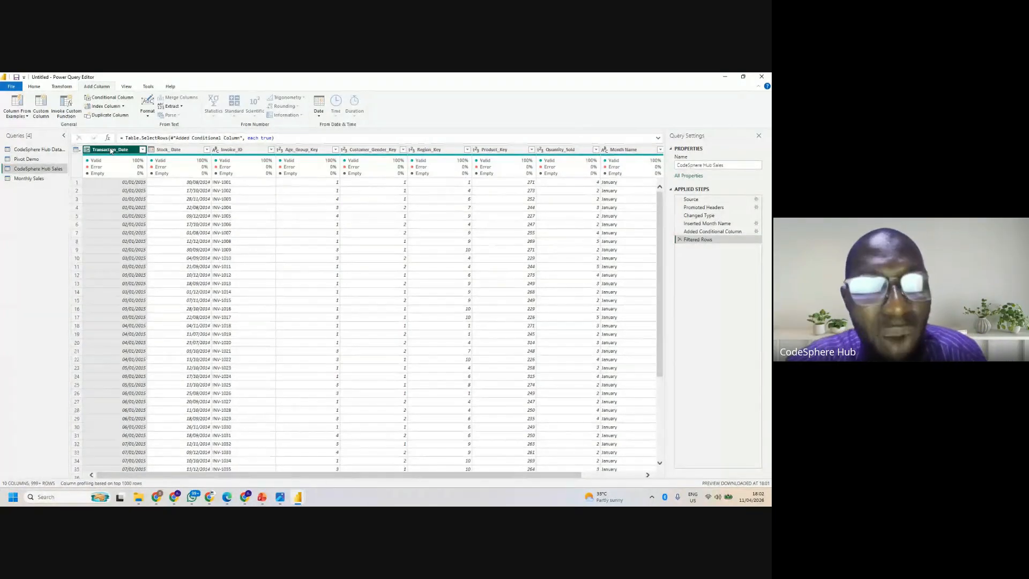
click(320, 115)
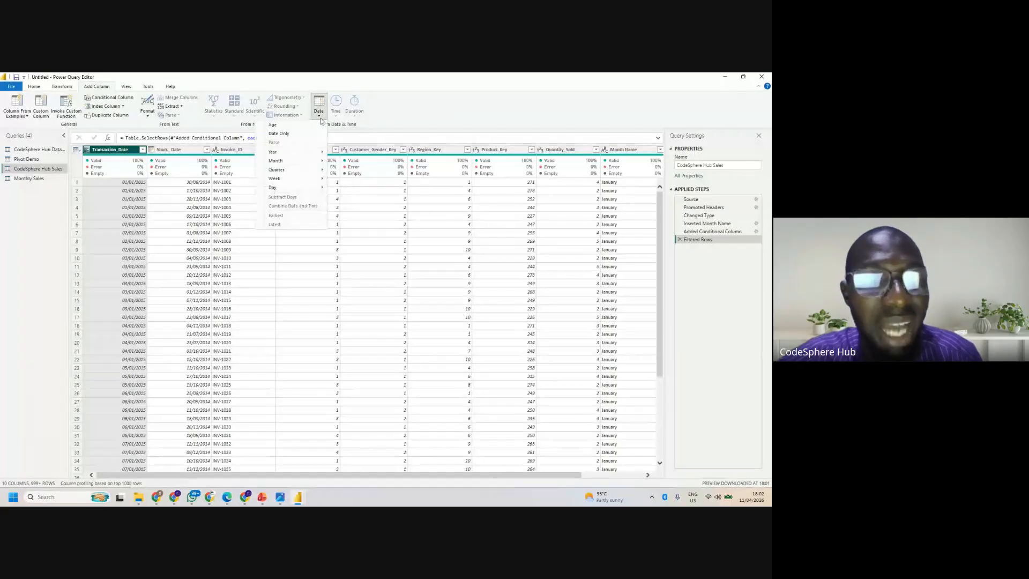
- Change the data type of the Transaction_Date column to Text
click(87, 152)
click(87, 152)
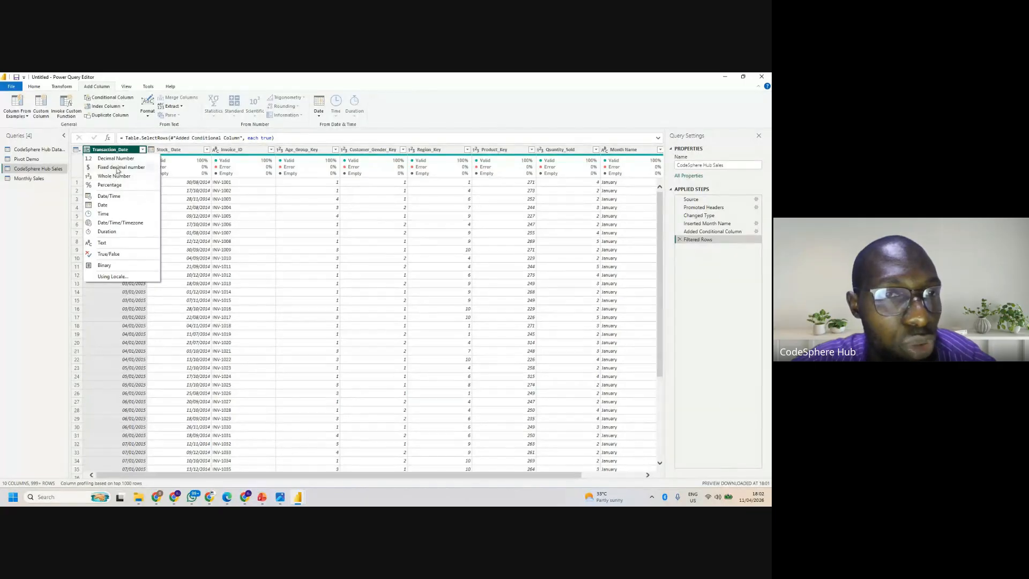
click(110, 242)
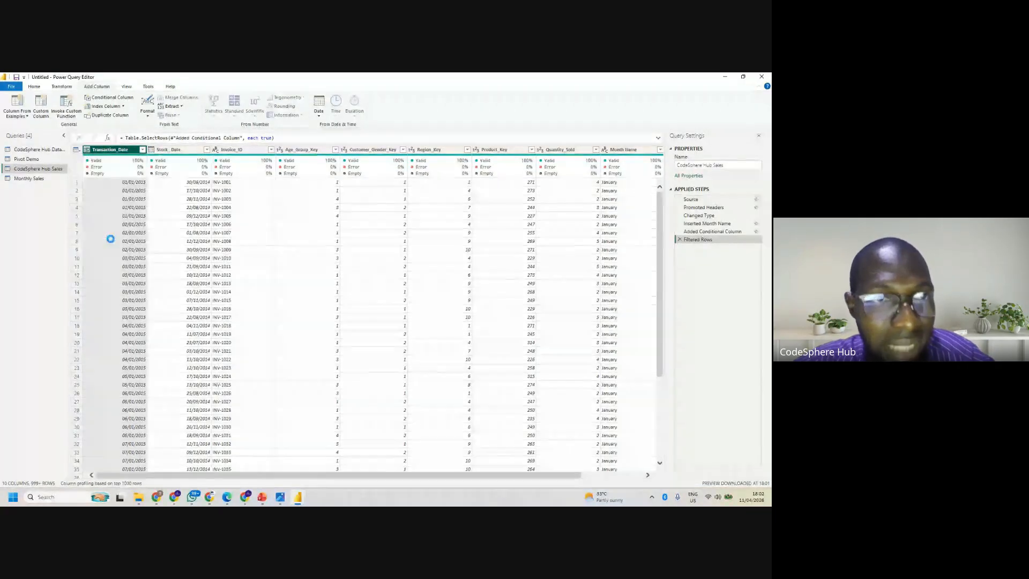
click(114, 242)
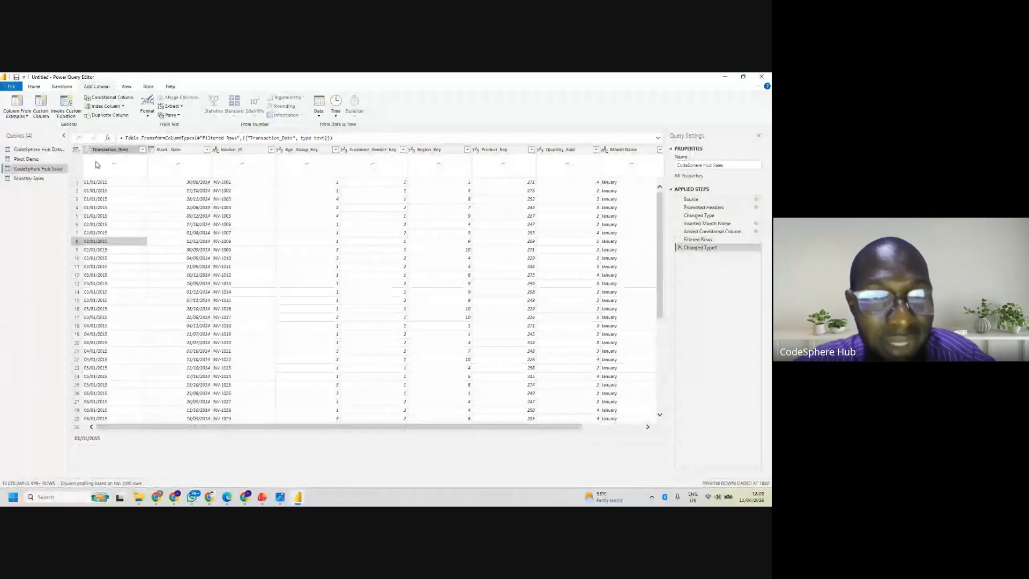
- Check which date operations are offered for Transaction_Date as a text column
click(111, 152)
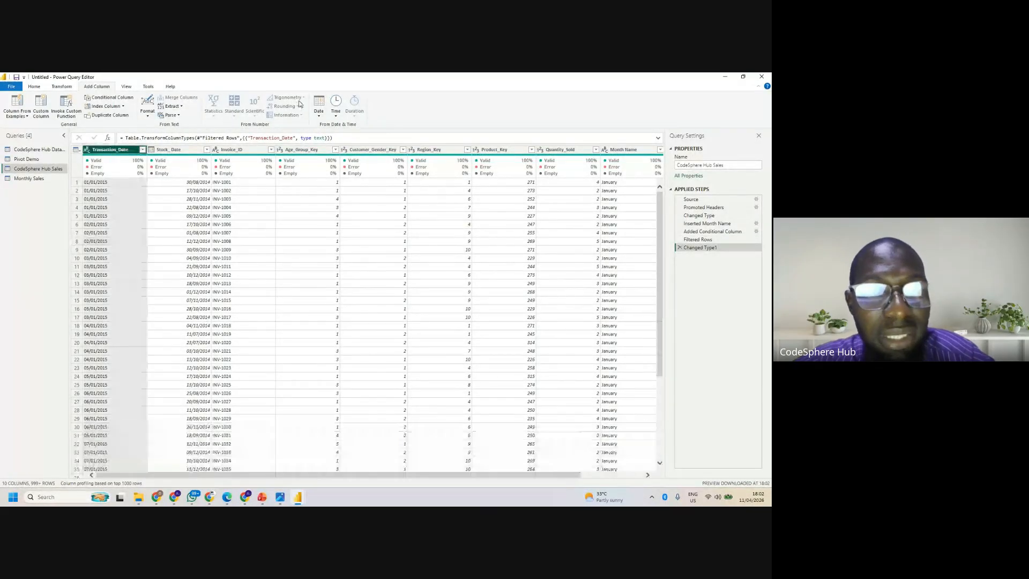
click(319, 116)
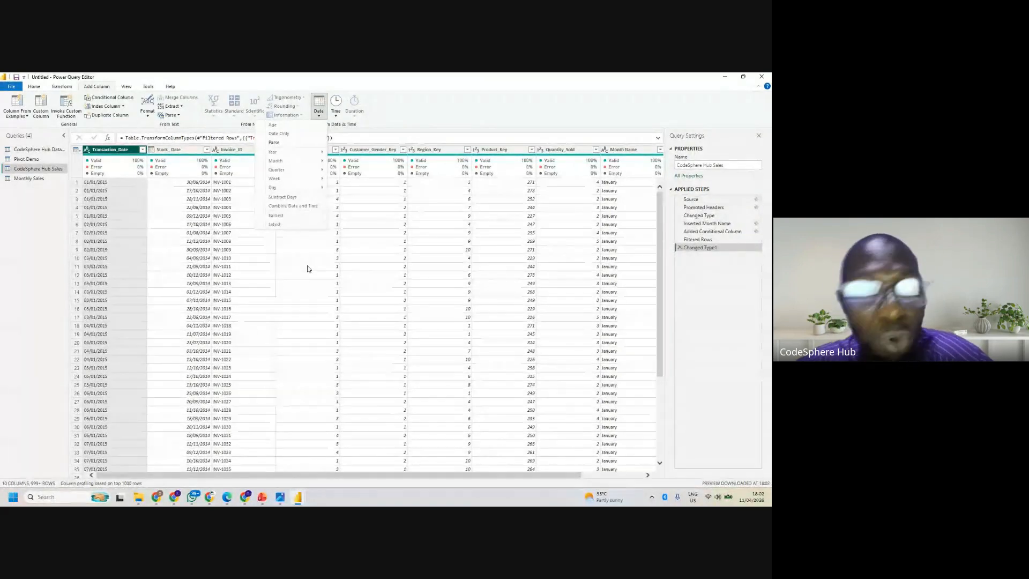
click(88, 151)
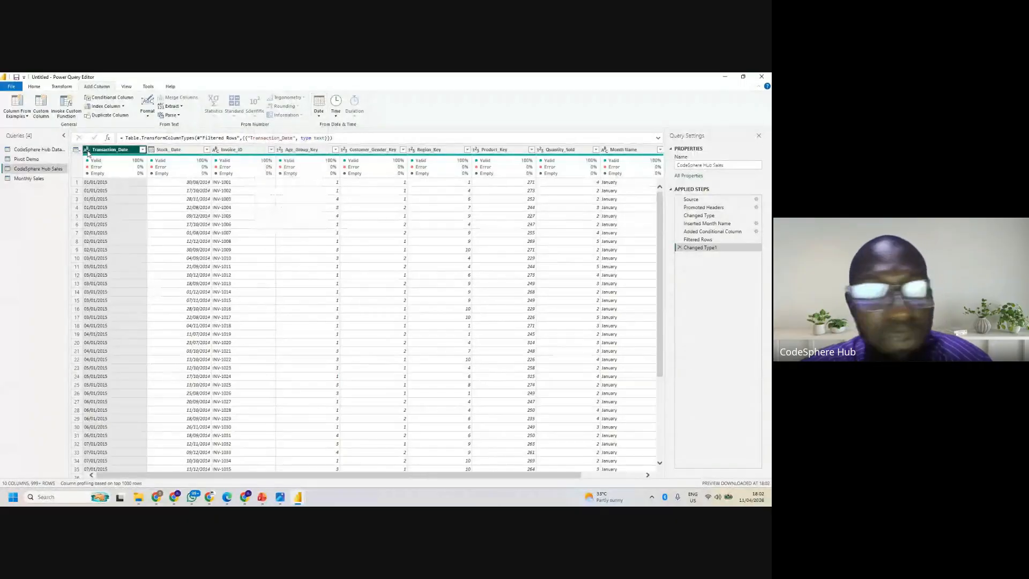
- Remove the Text type change from the applied steps and add a column extracting the year from Transaction_Date
click(679, 247)
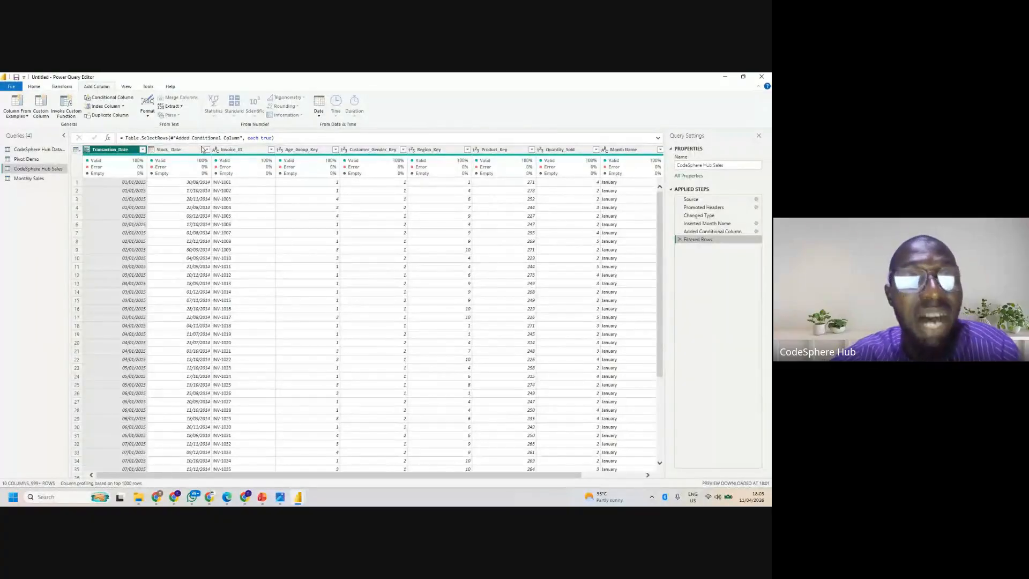
click(182, 149)
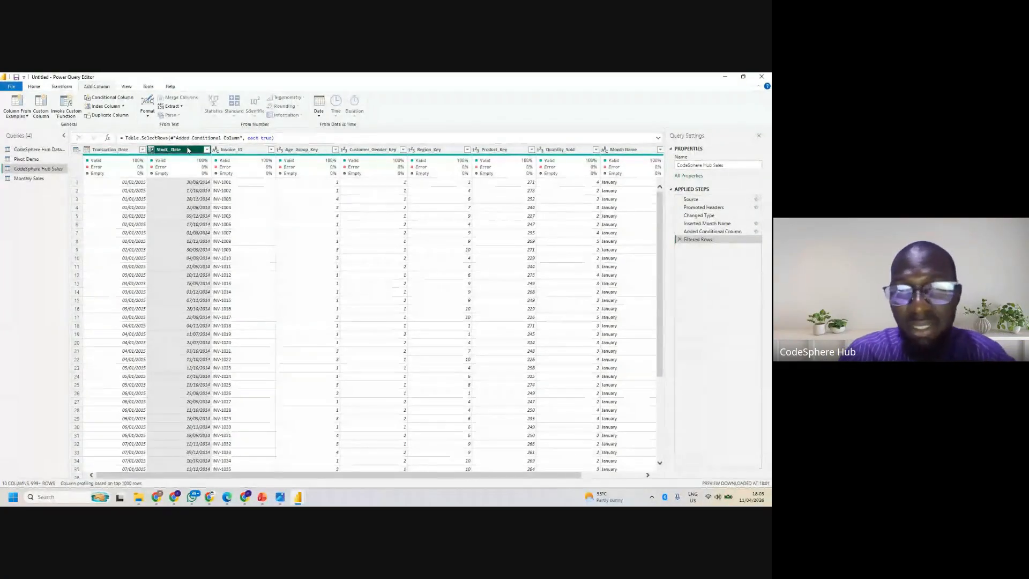
click(116, 152)
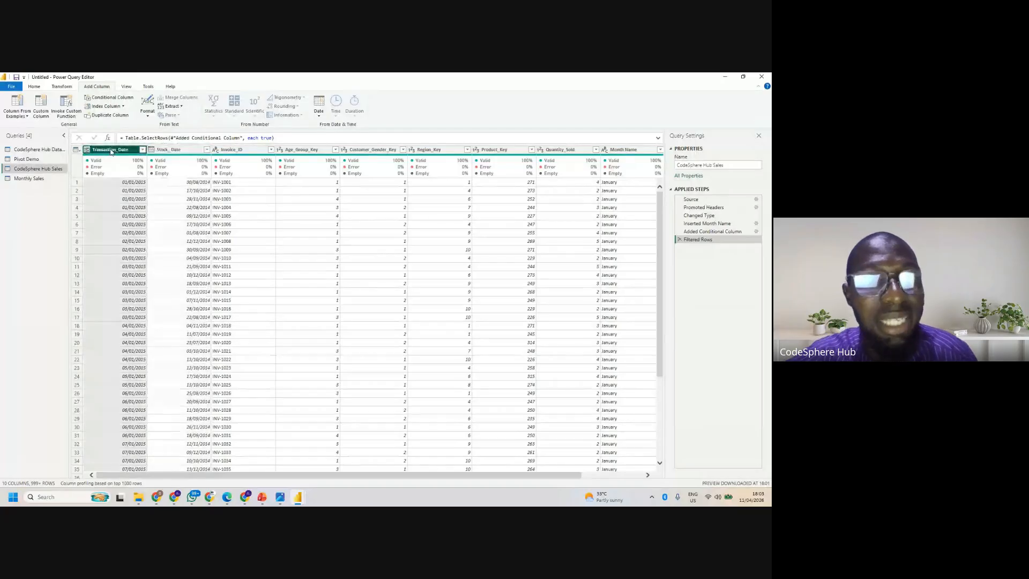
click(318, 106)
mouse_move(301, 153)
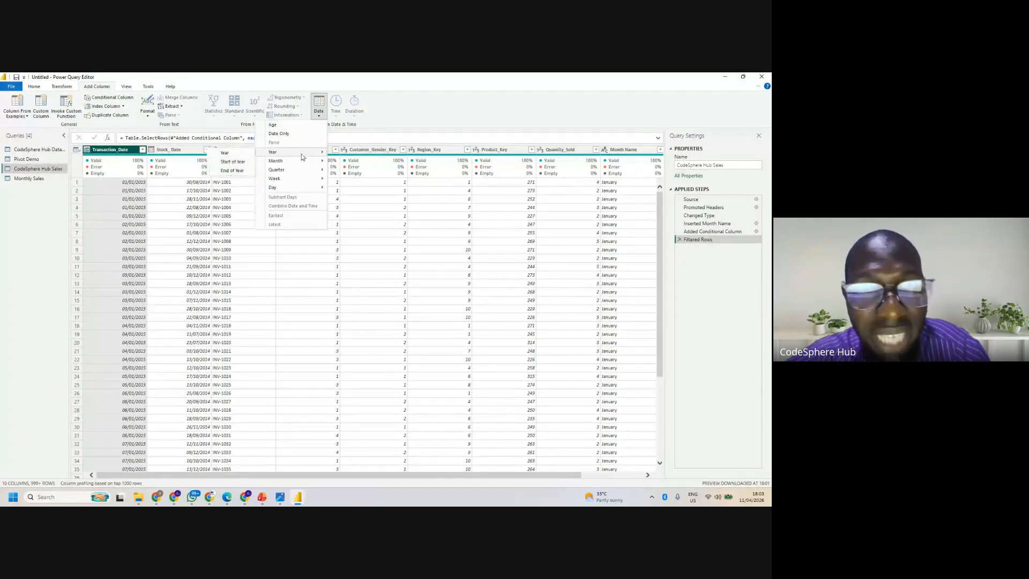
click(228, 153)
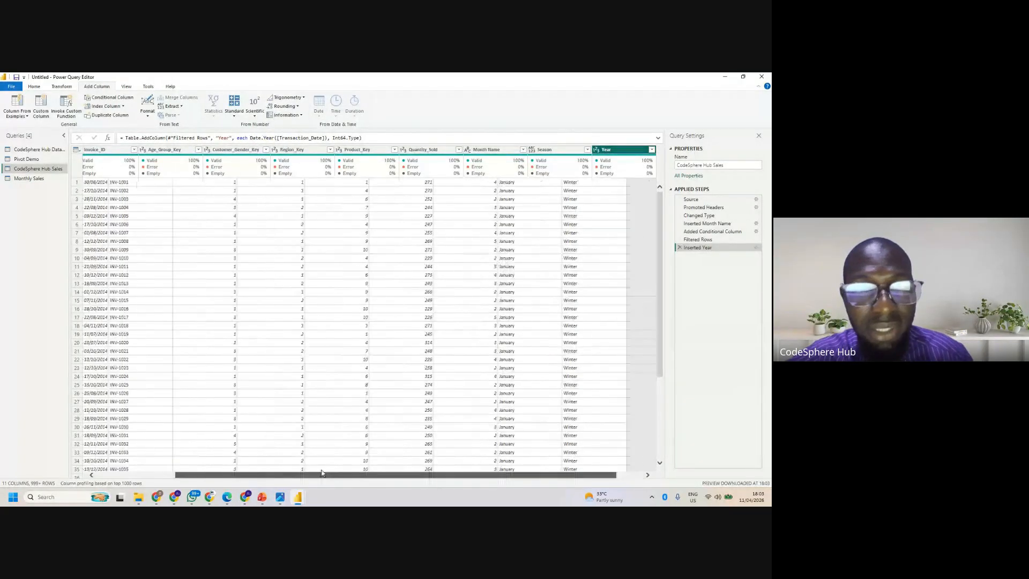
- Add a column containing the name of the month from the Stock_ Date column
drag(437, 476, 331, 475)
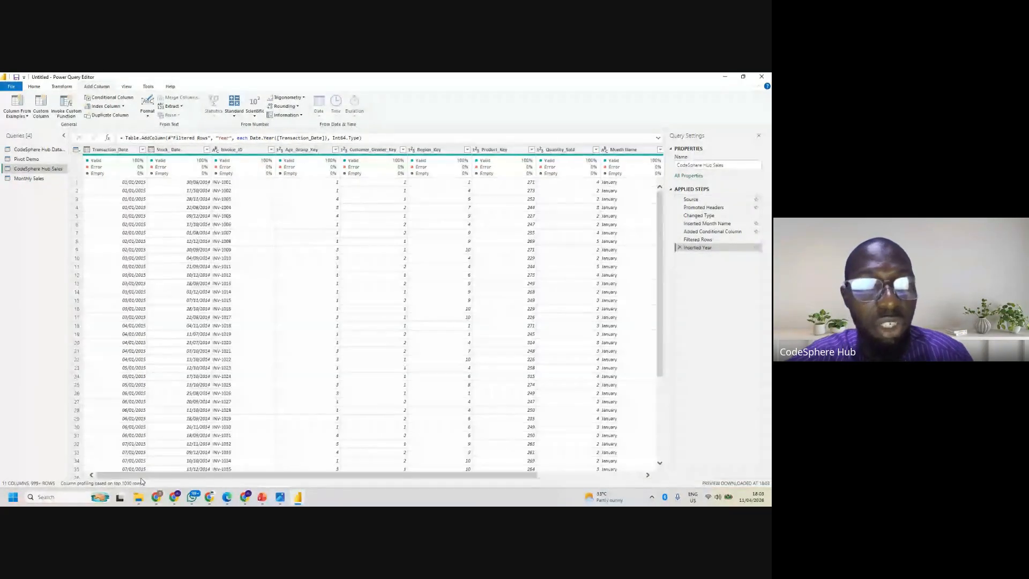
click(120, 150)
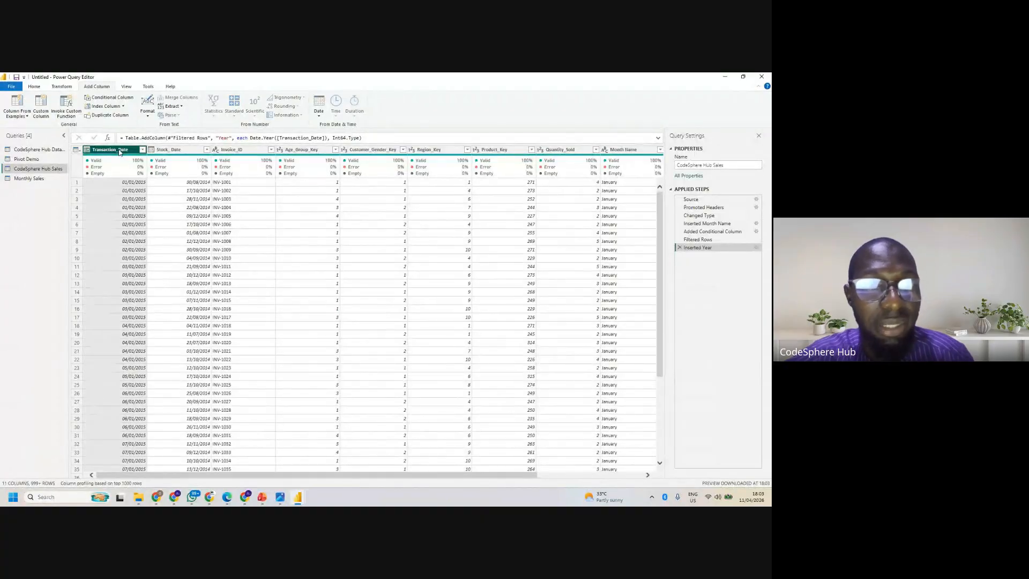
click(176, 149)
click(321, 114)
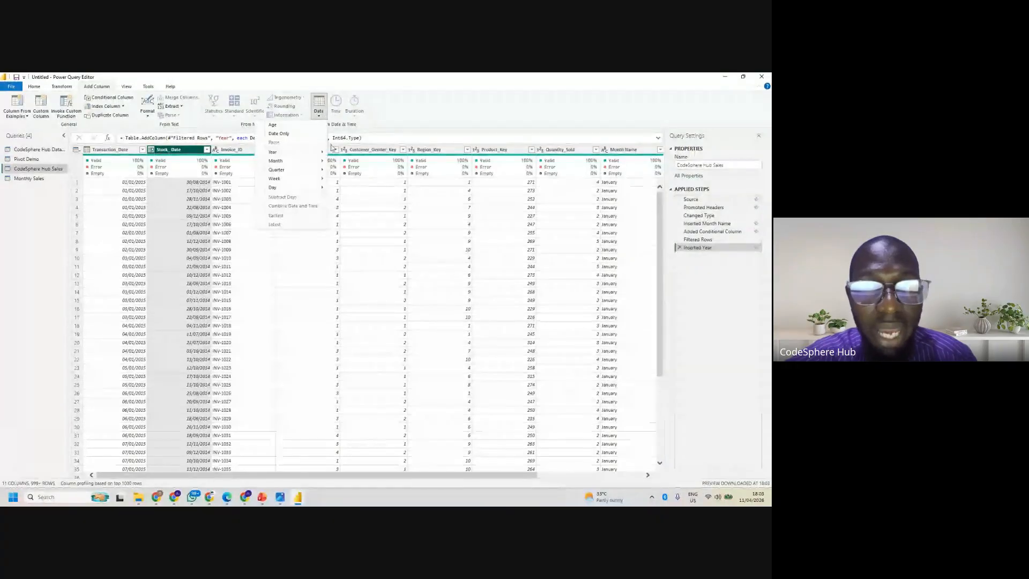
mouse_move(316, 161)
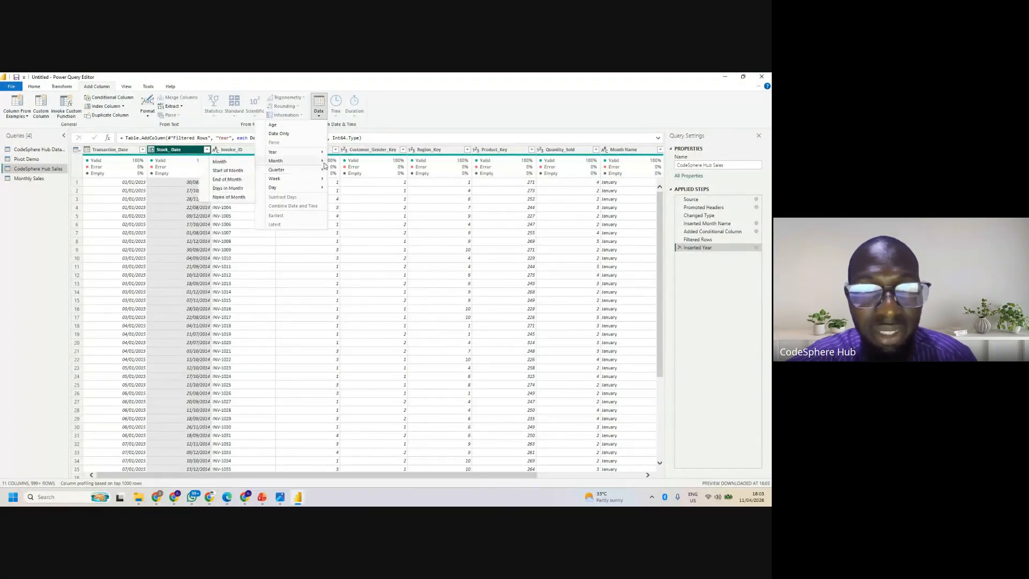
click(229, 197)
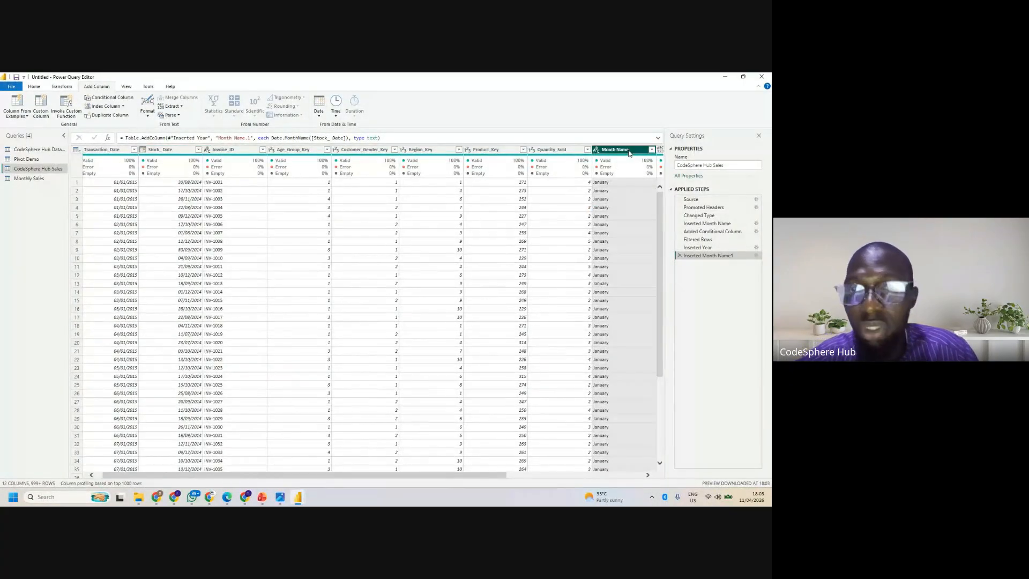
- Rename the Month Name column next to Quantity_Sold as Stock Month
double_click(630, 150)
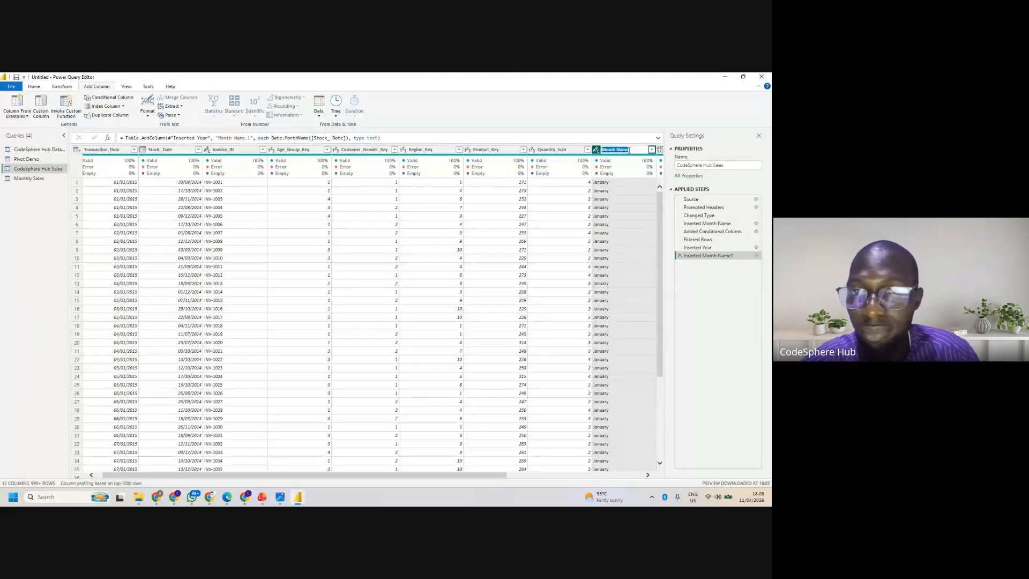
text(Stoc)
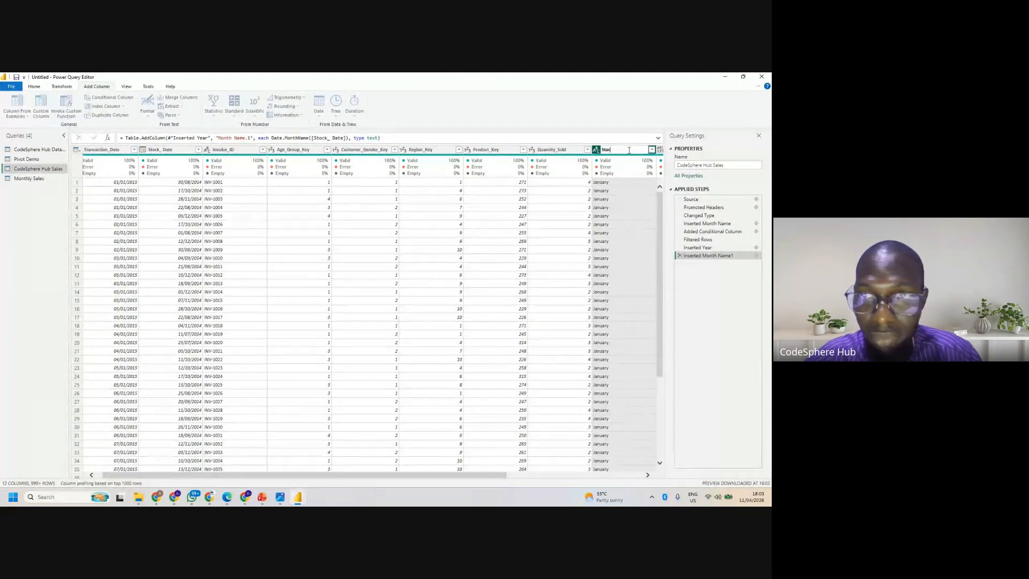
text(k Month)
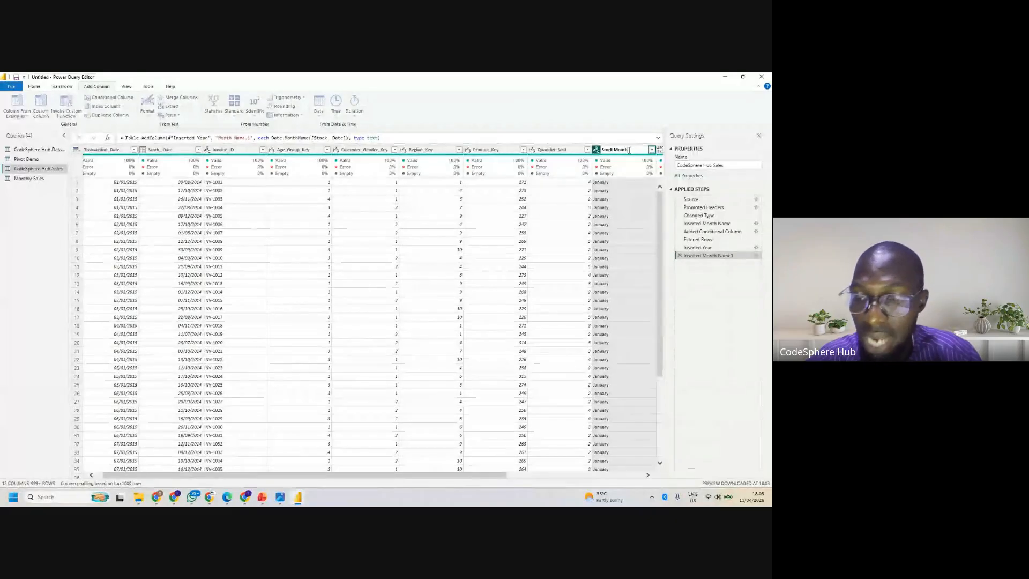
click(598, 293)
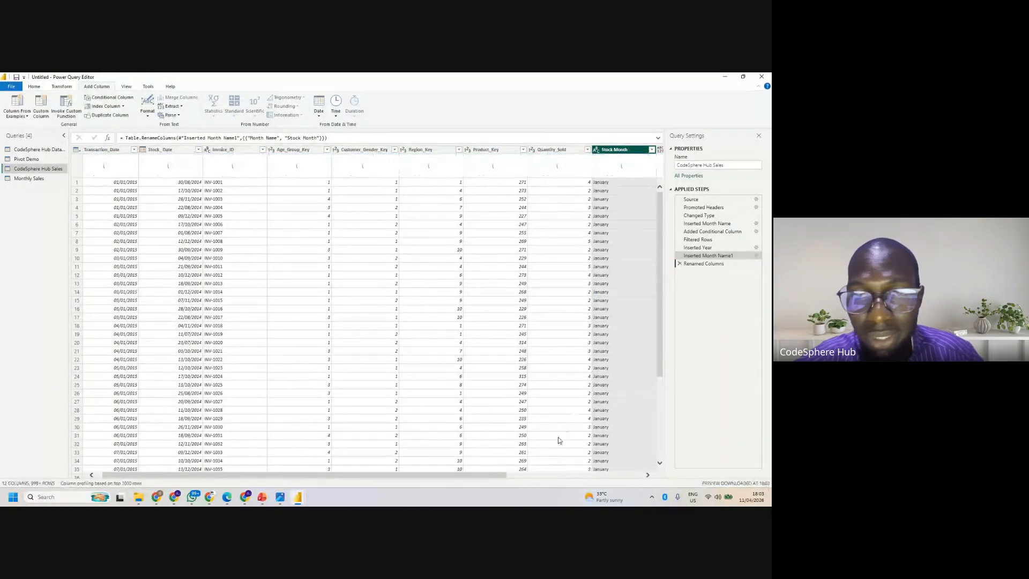
drag(479, 477, 472, 476)
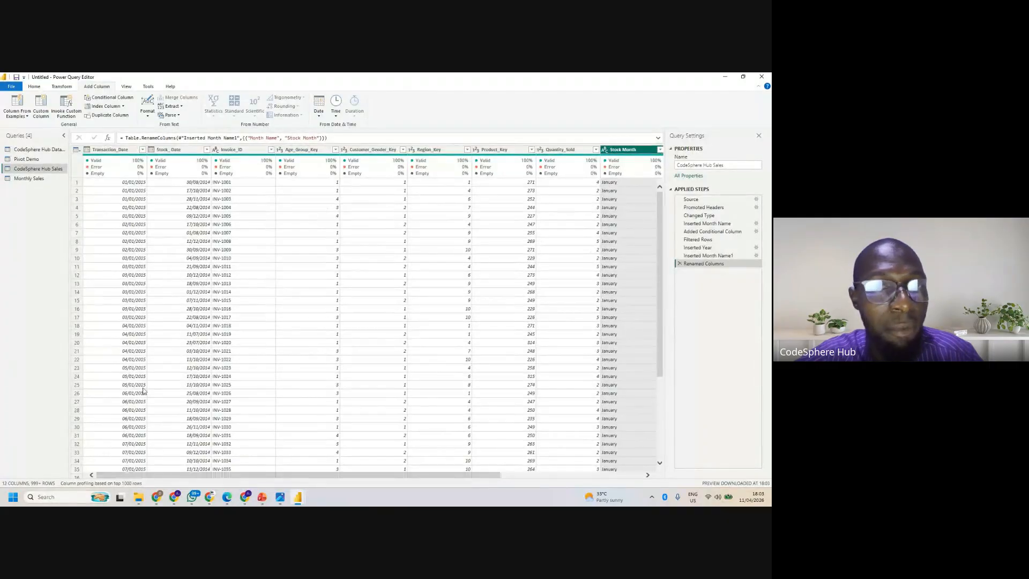
click(138, 149)
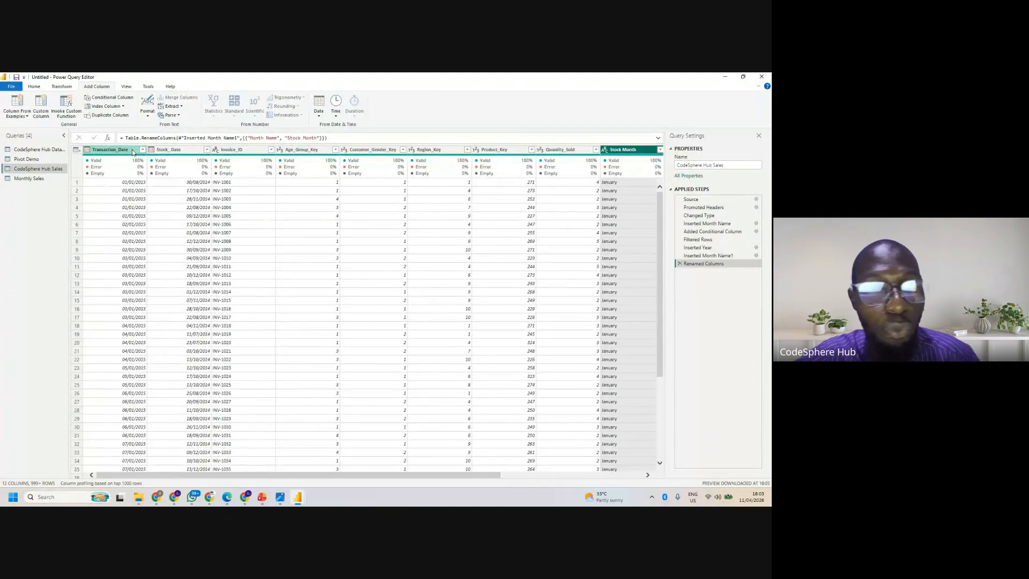
click(322, 115)
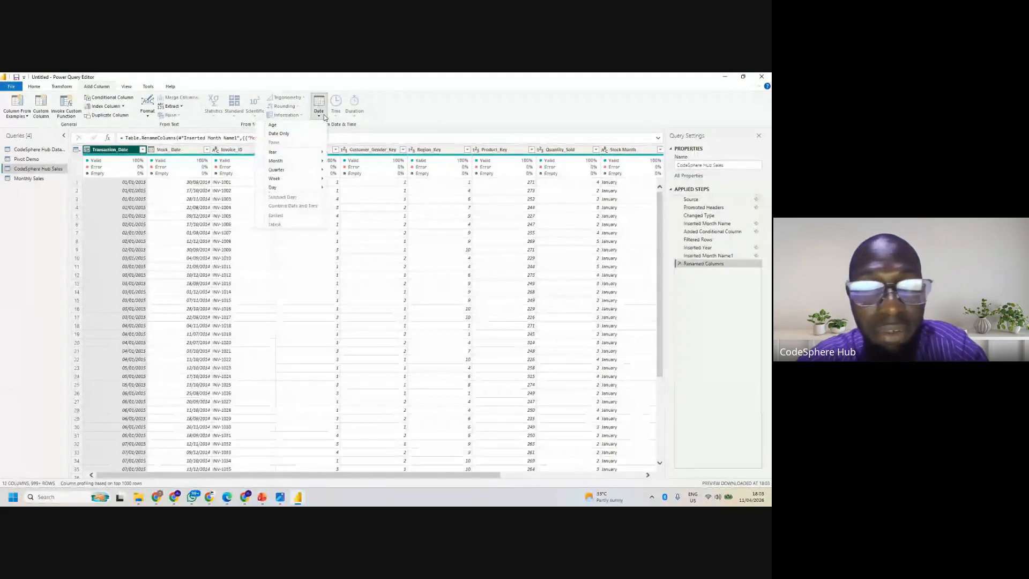
mouse_move(283, 190)
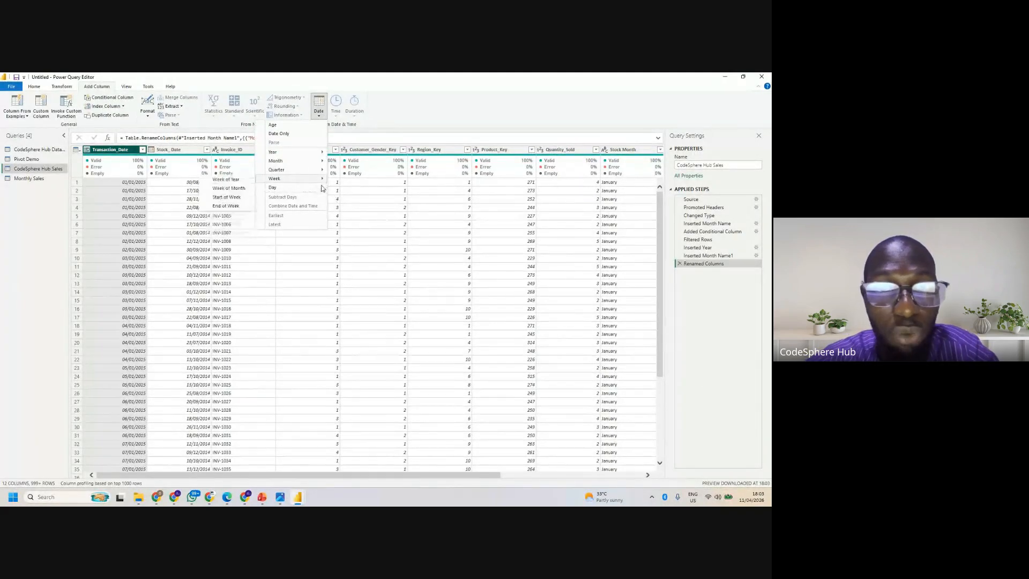
click(184, 150)
double_click(184, 150)
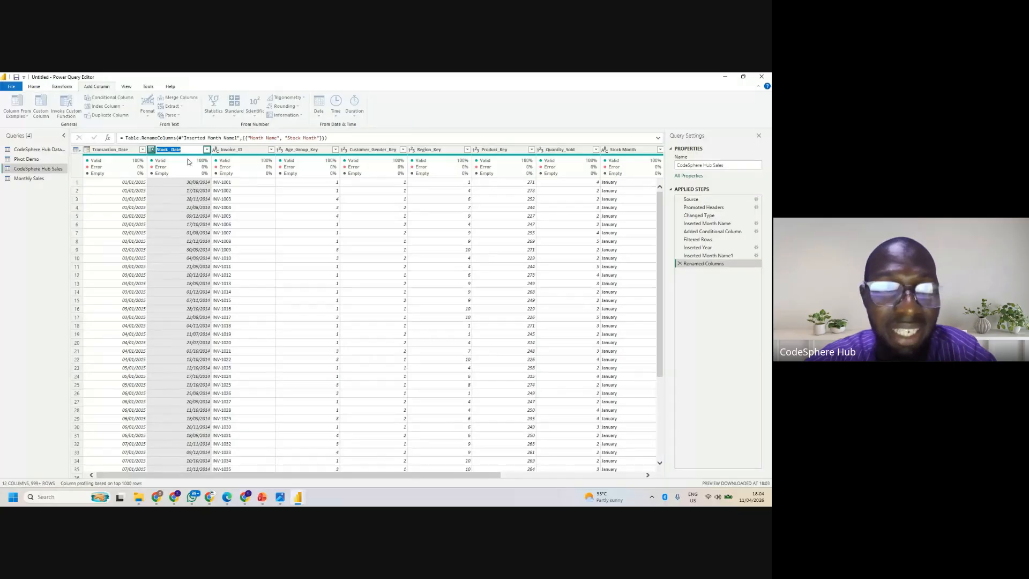
click(40, 221)
- Add a column containing the name of the day from the Stock_ Date column
click(177, 150)
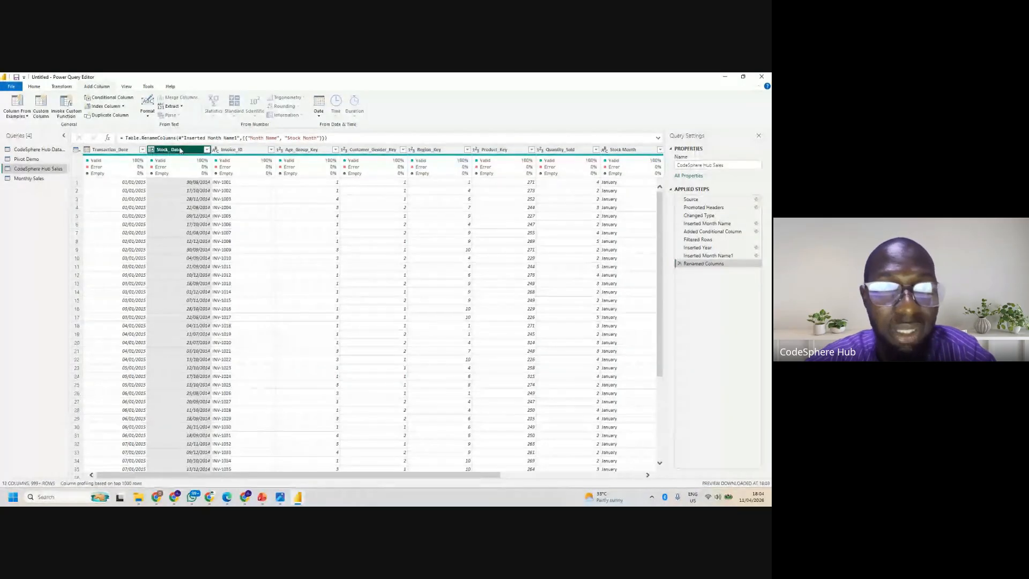
click(319, 104)
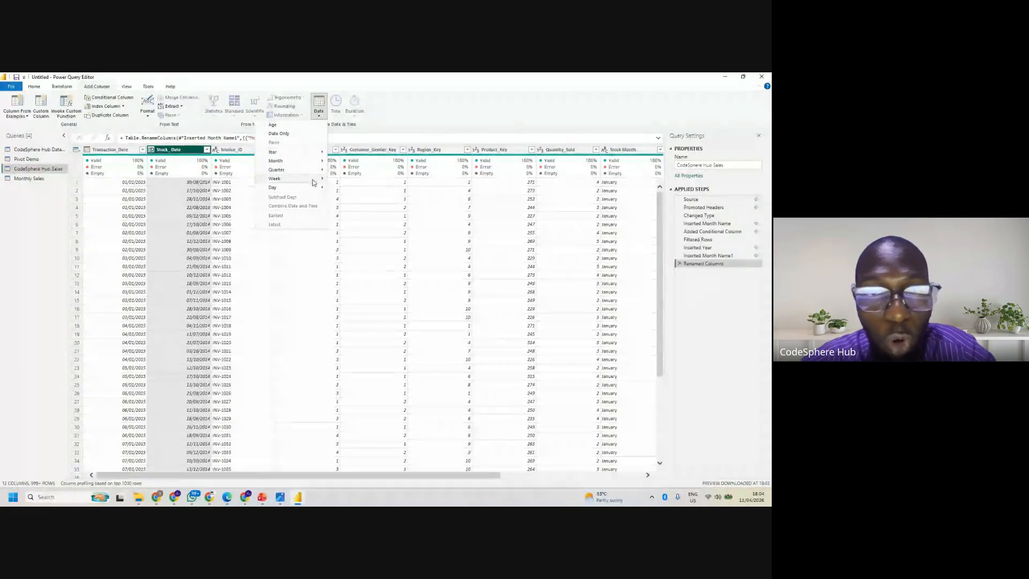
mouse_move(310, 187)
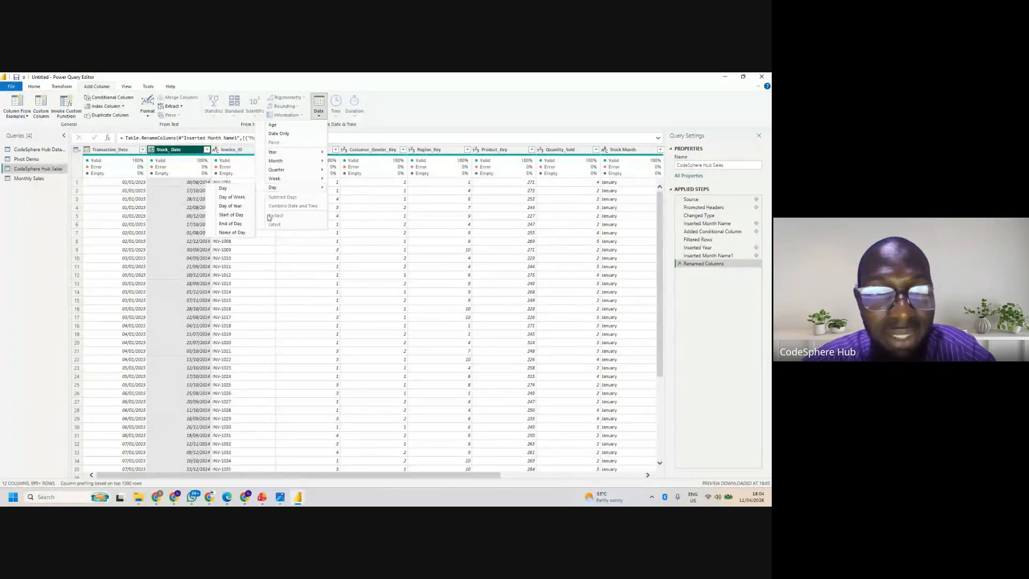
click(239, 232)
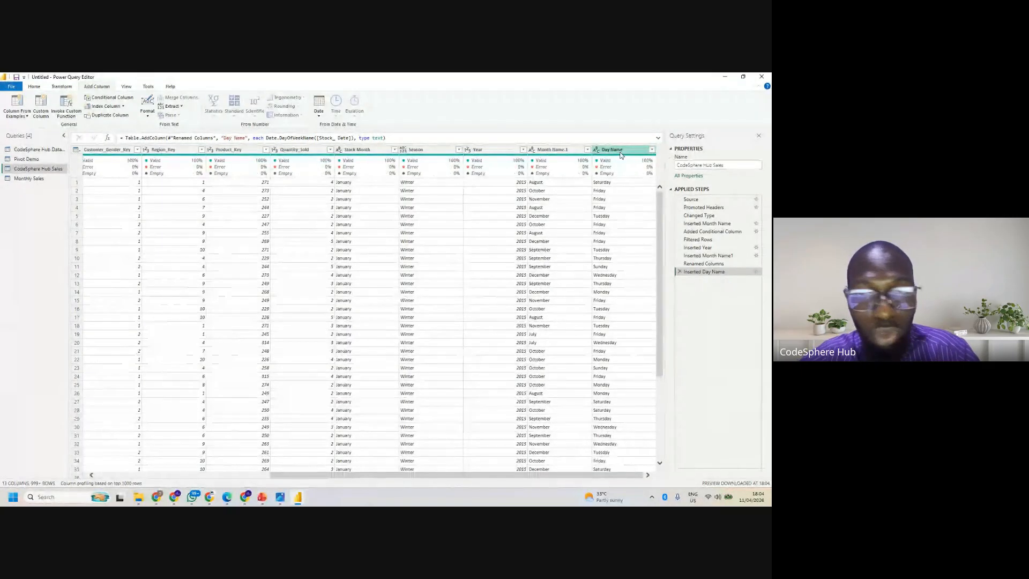
- Rename the new Day Name column as Stock Day
double_click(620, 151)
text(Sto)
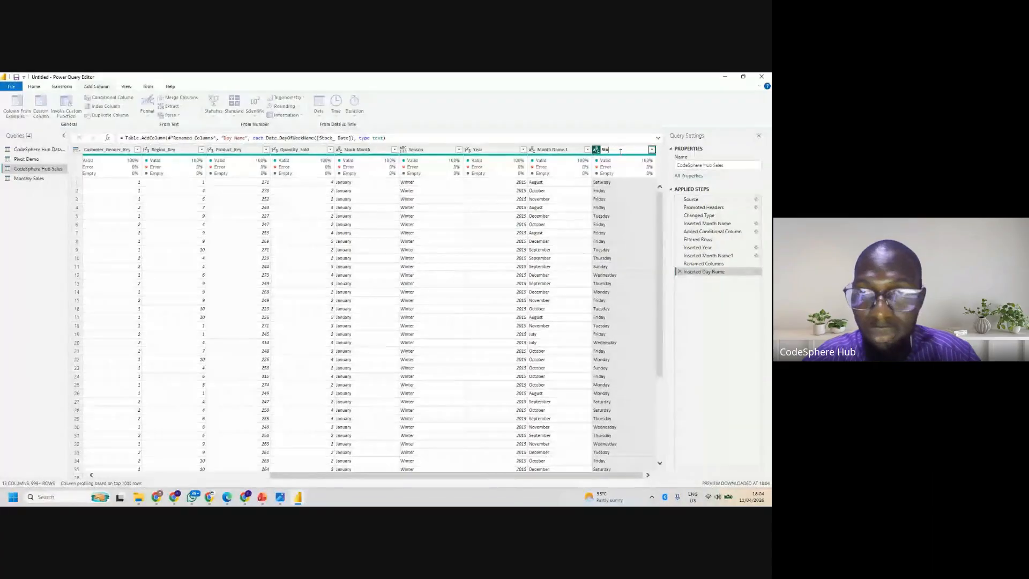
text(ck Day)
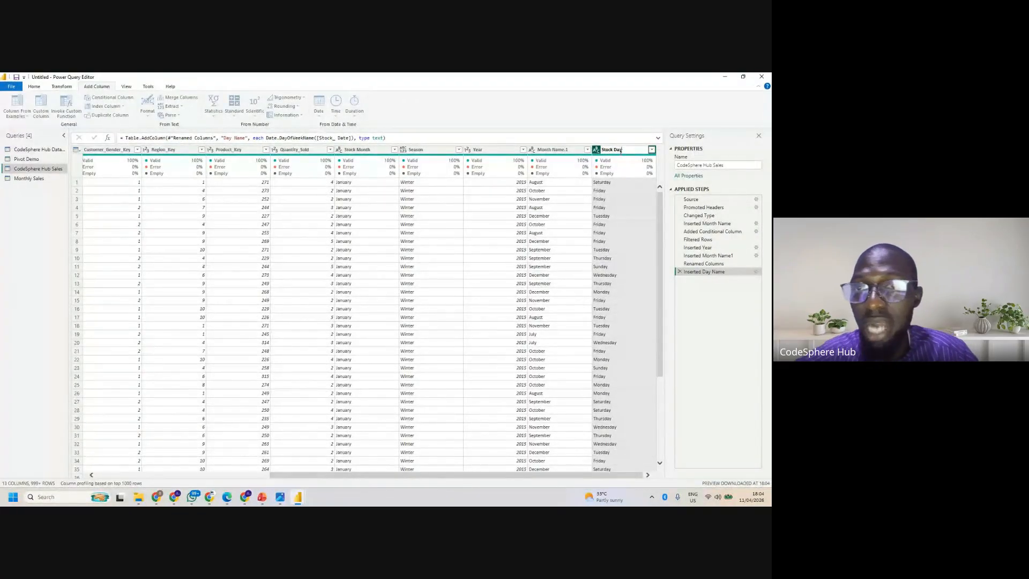
key(Return)
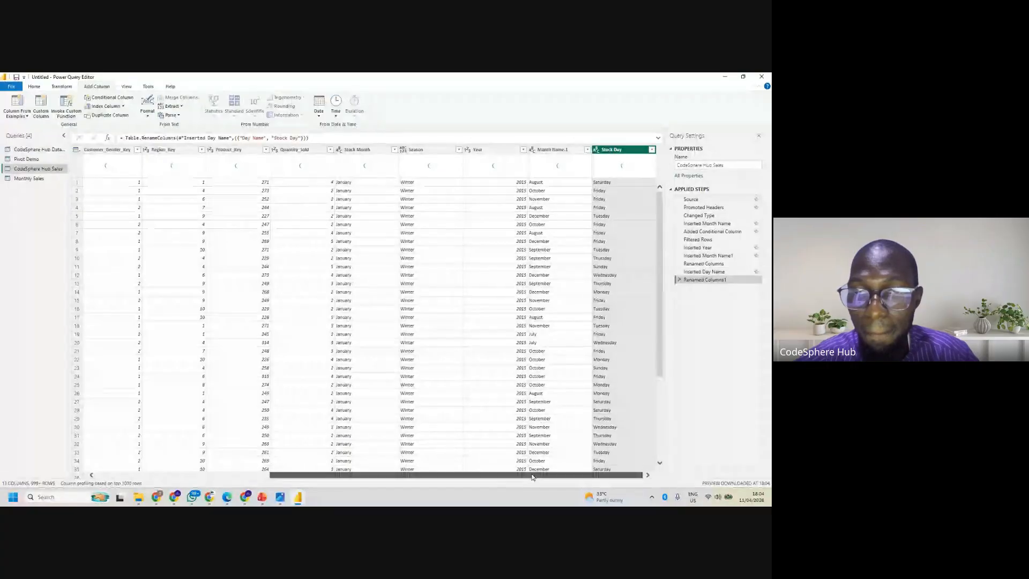
- Add a Subtract Days column that subtracts Transaction_Date from Stock_ Date
drag(532, 477, 336, 487)
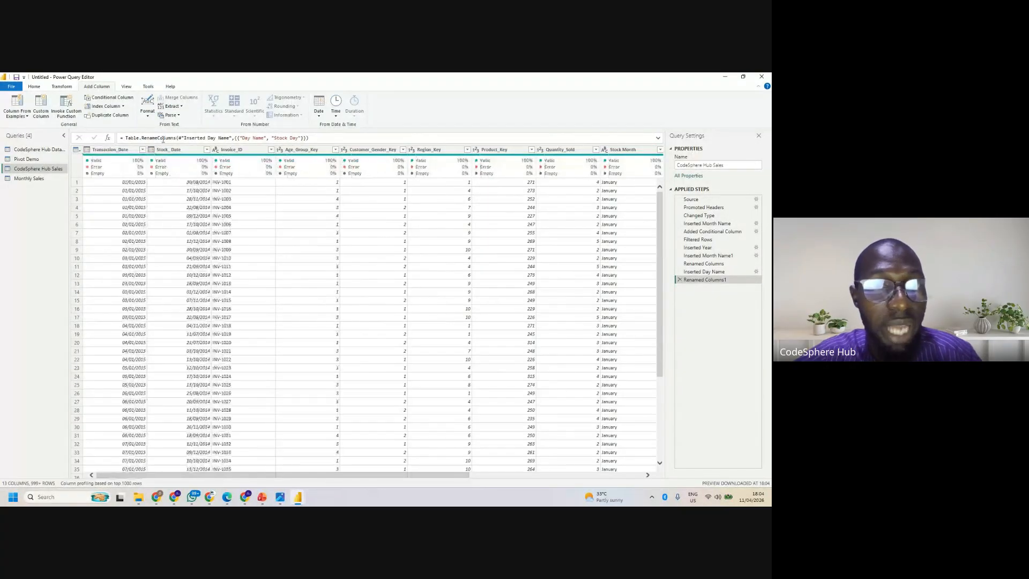
click(165, 151)
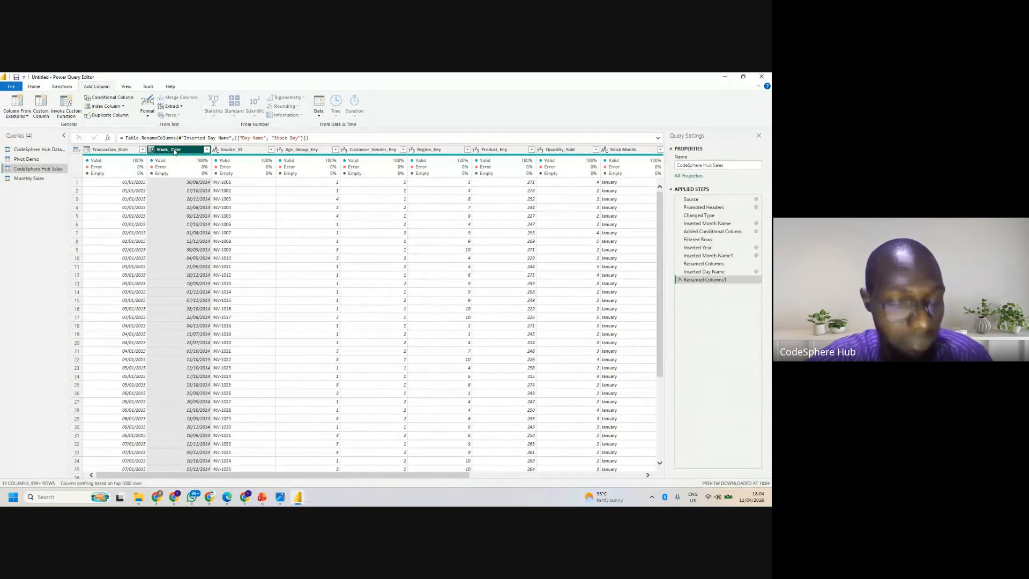
click(174, 152)
click(174, 151)
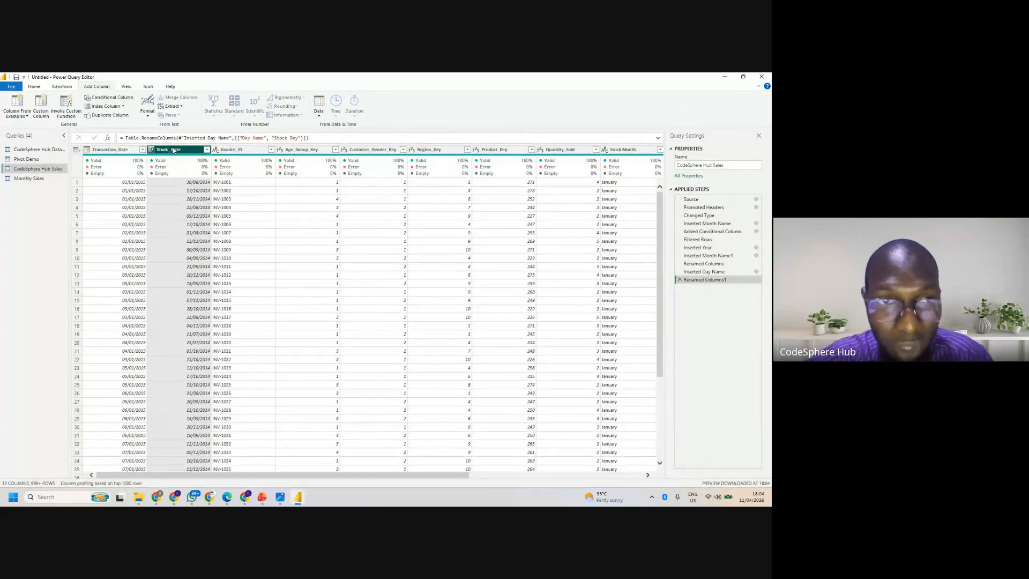
ctrl+click(111, 151)
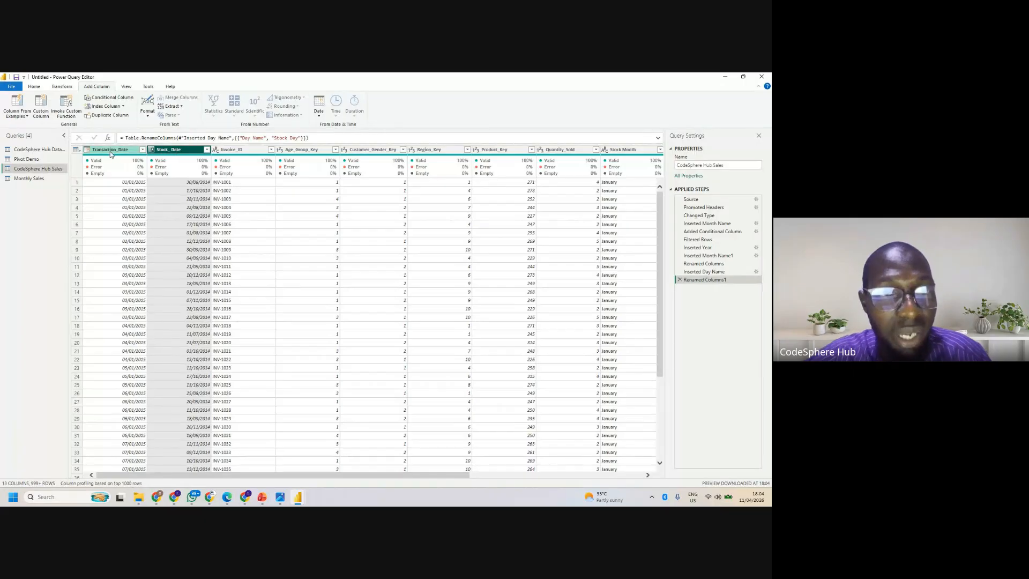
click(319, 117)
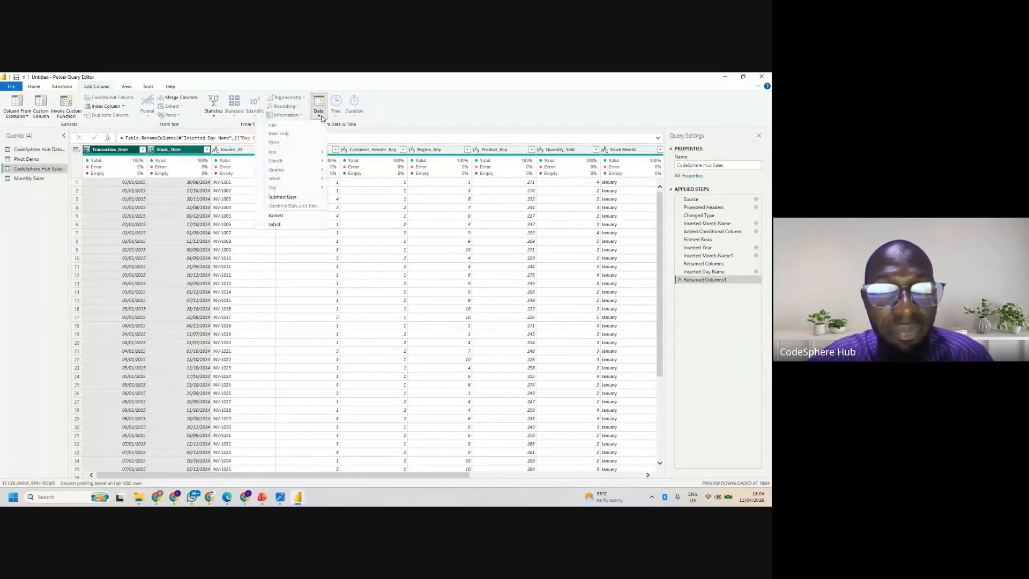
click(289, 197)
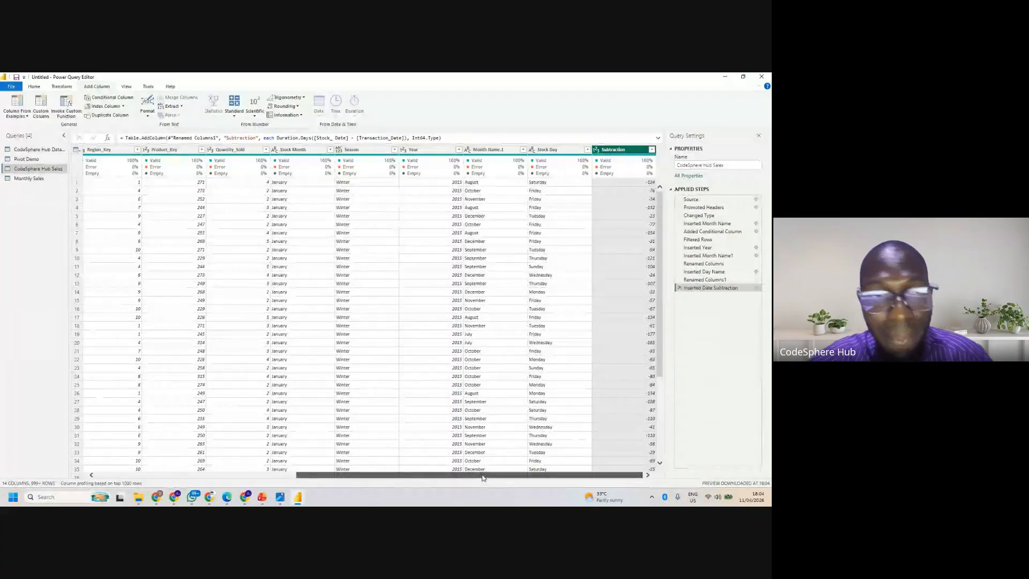
- Compare the subtraction column with its source dates and remove the date subtraction from the applied steps
drag(482, 479, 283, 477)
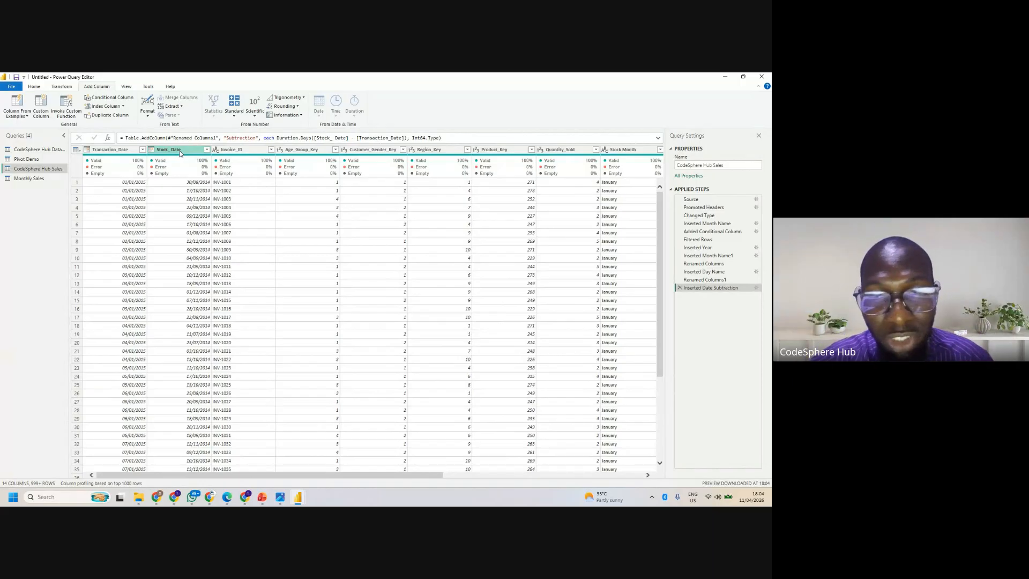
drag(431, 475, 660, 473)
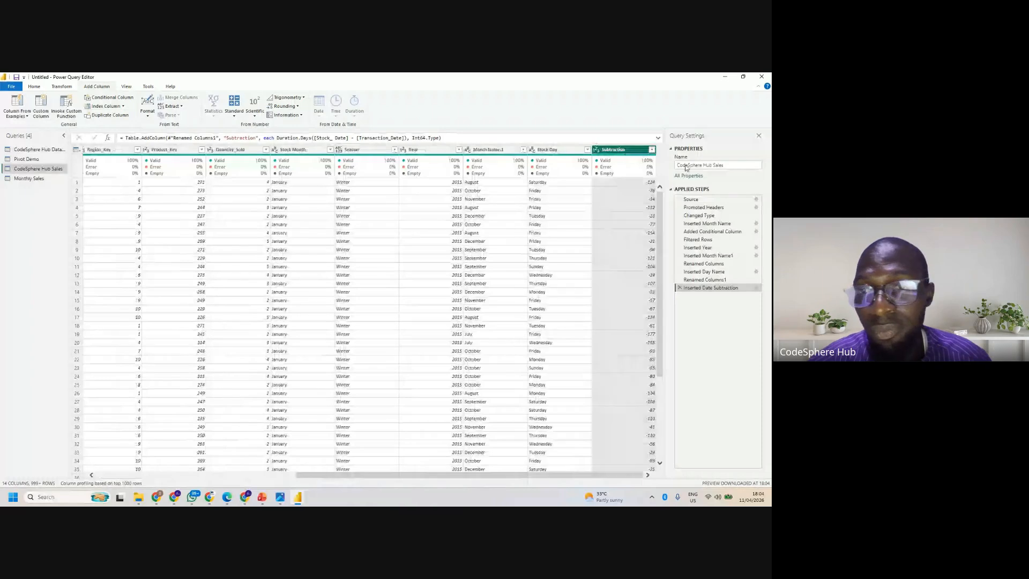
click(680, 289)
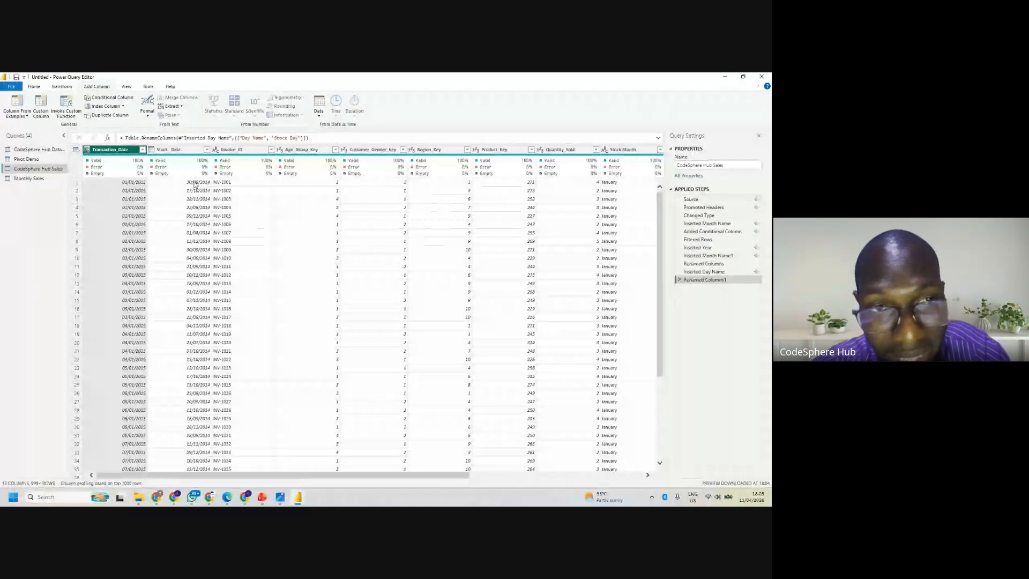
- Add a Subtract Days column that subtracts Stock_ Date from Transaction_Date
double_click(122, 151)
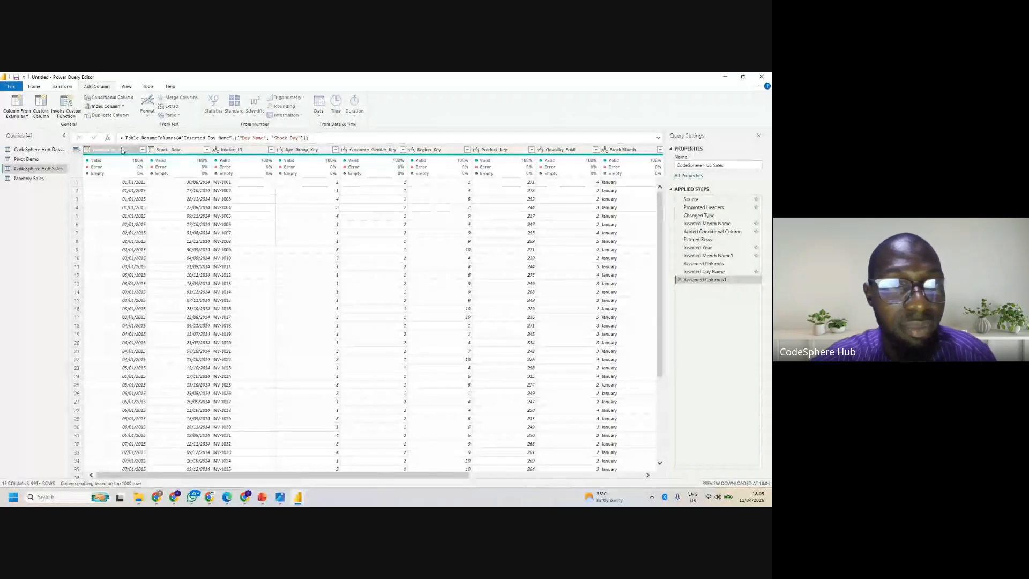
key(Return)
ctrl+click(188, 150)
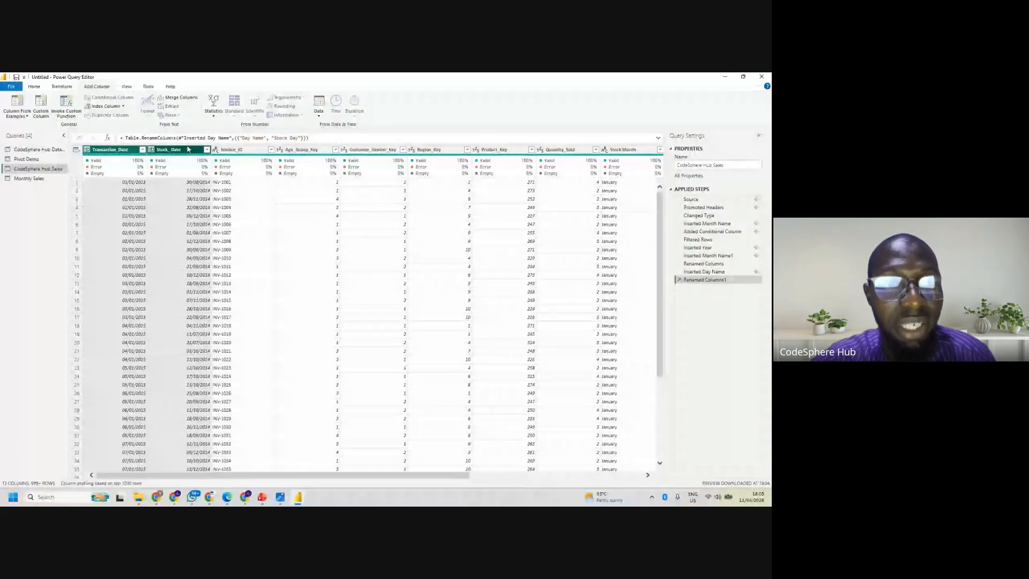
click(318, 117)
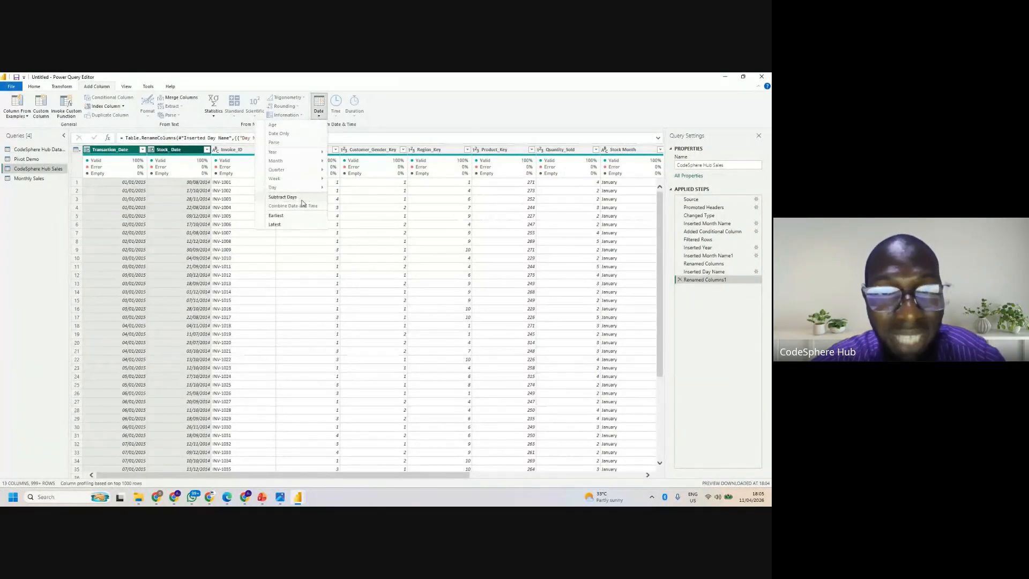
click(283, 198)
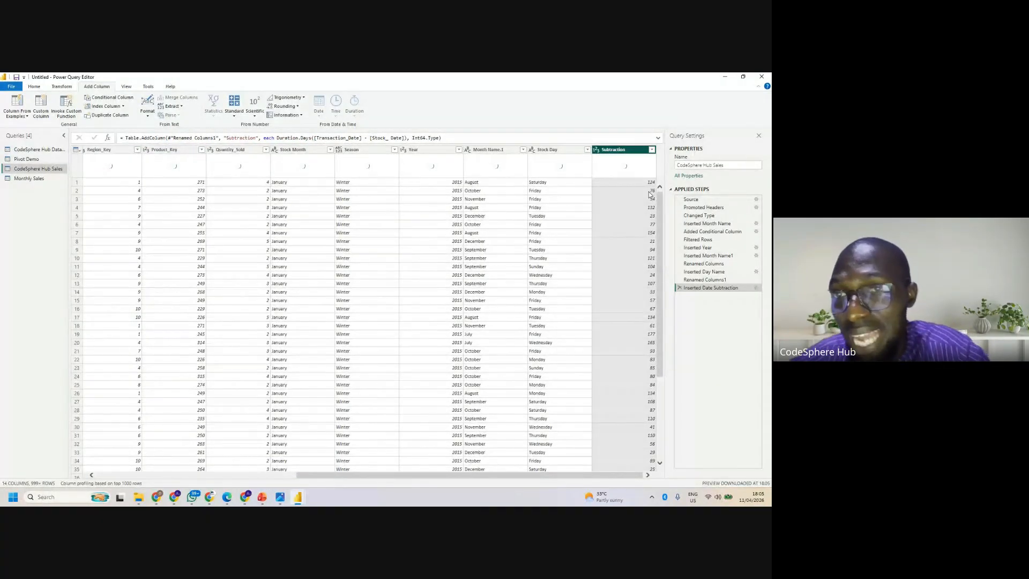
- Rename the Subtraction column as Delivery Duration
double_click(620, 150)
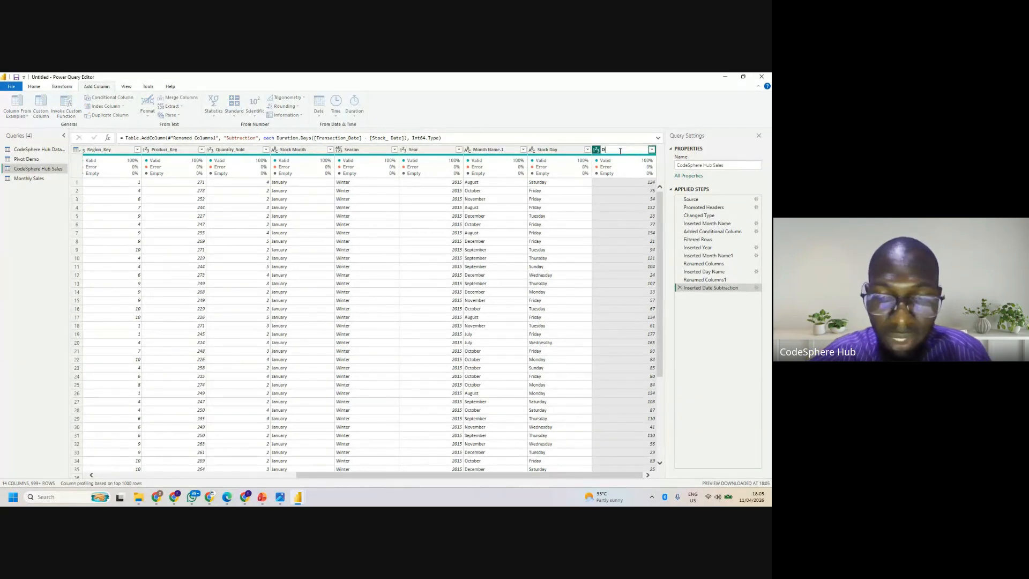
text(Deli)
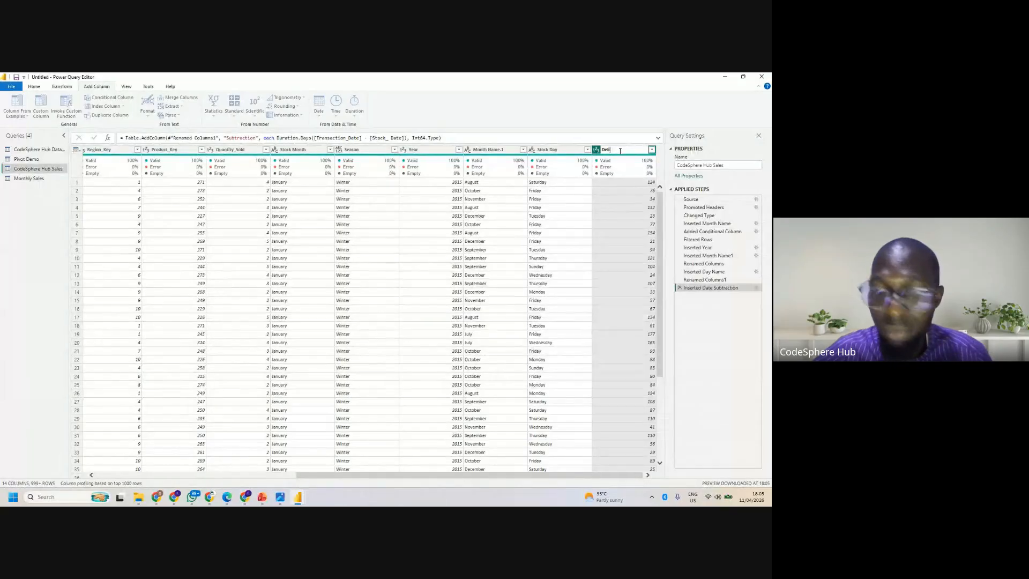
text(very)
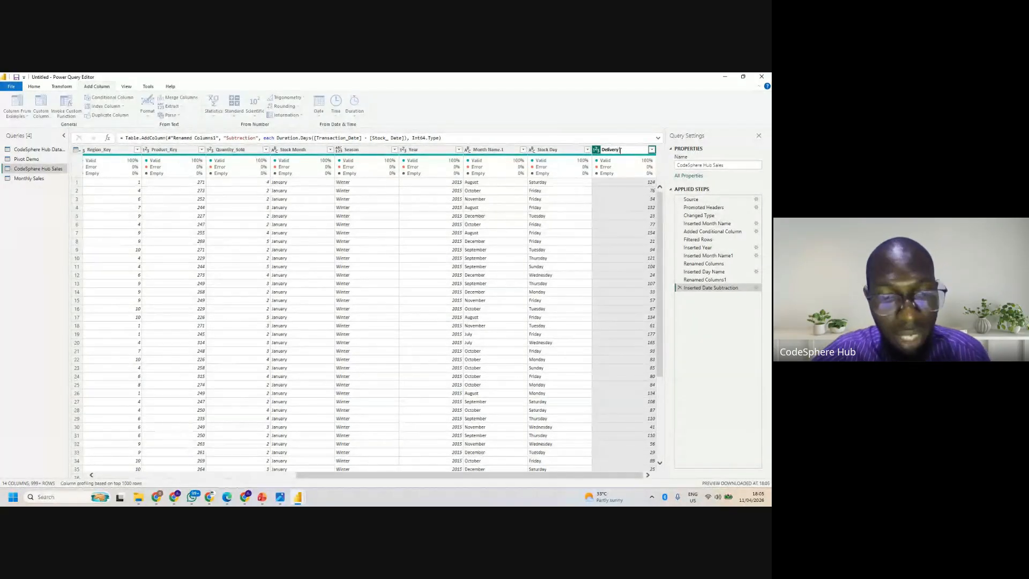
text( Duratio)
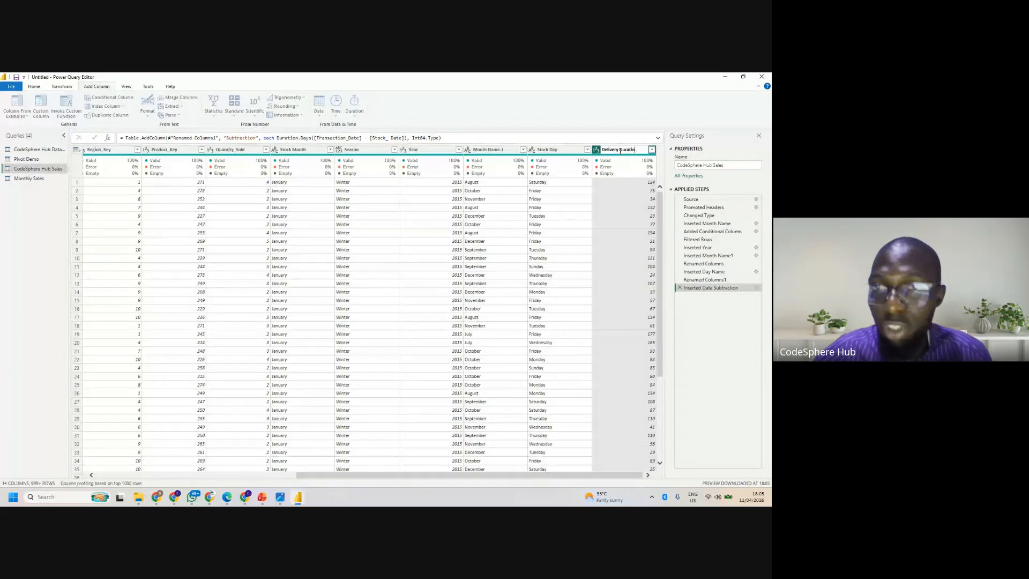
text(n)
key(Return)
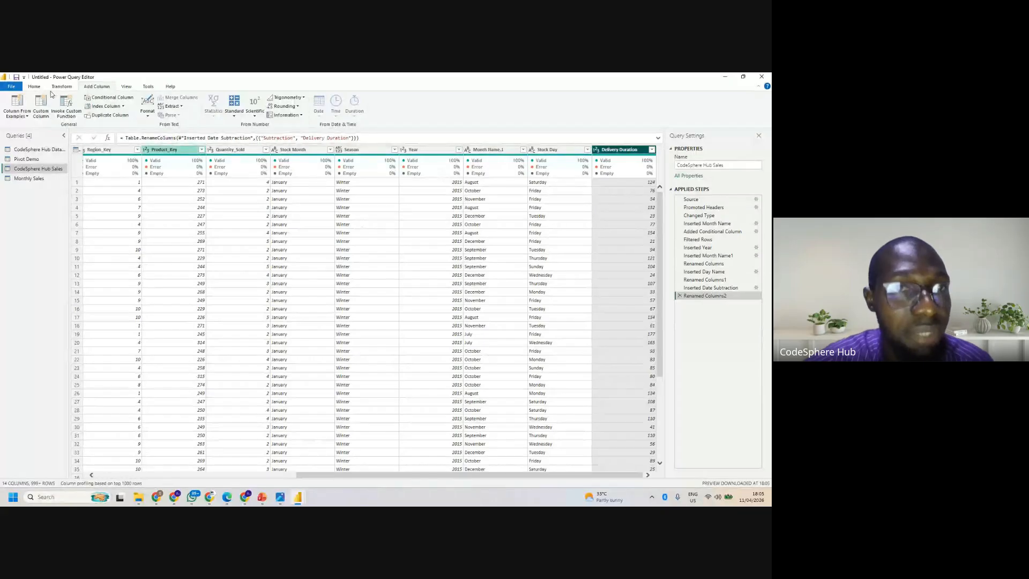
- Add a new column that appends the suffix "- days" to the Delivery Duration values
click(147, 116)
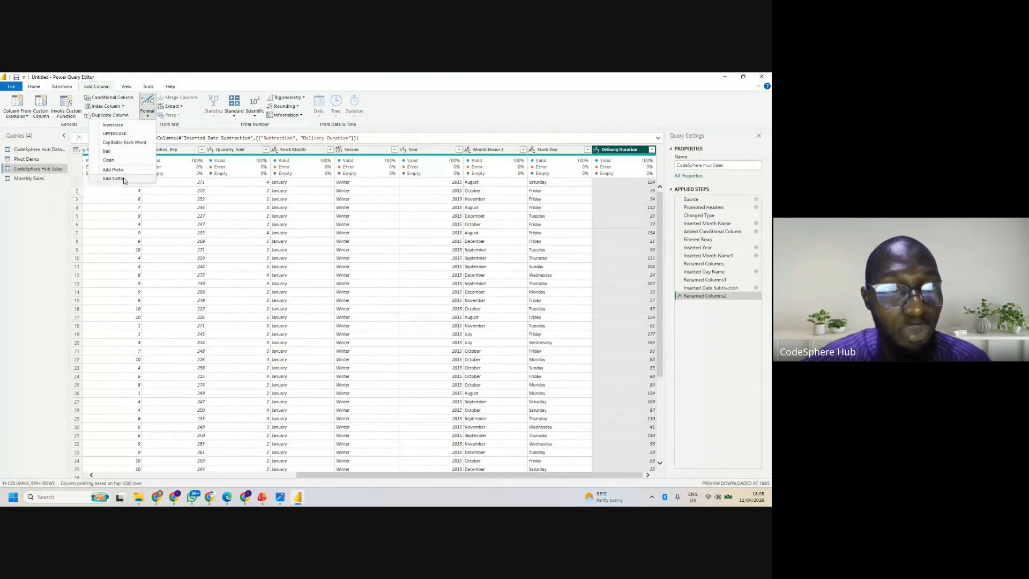
click(113, 178)
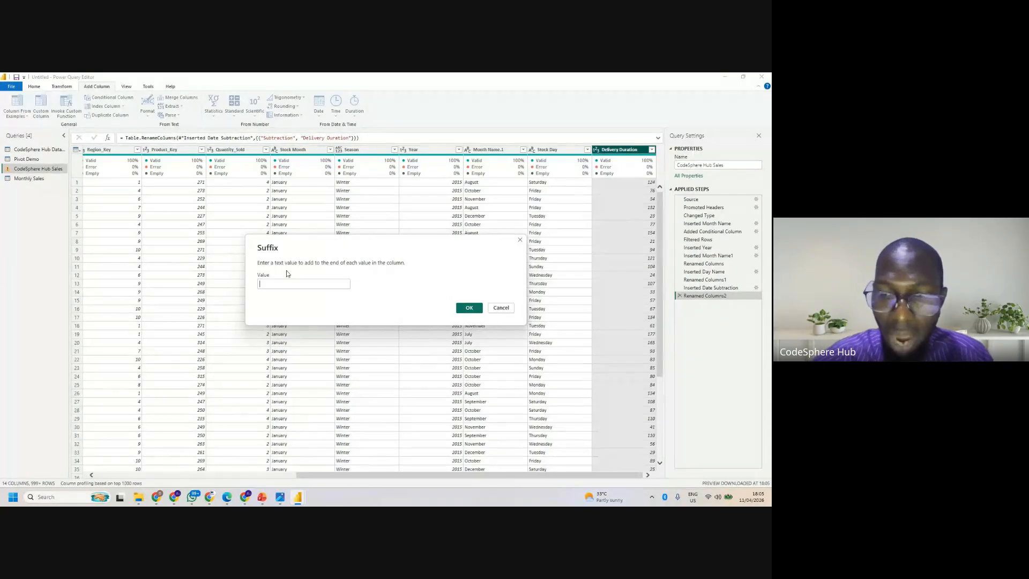
text(- days)
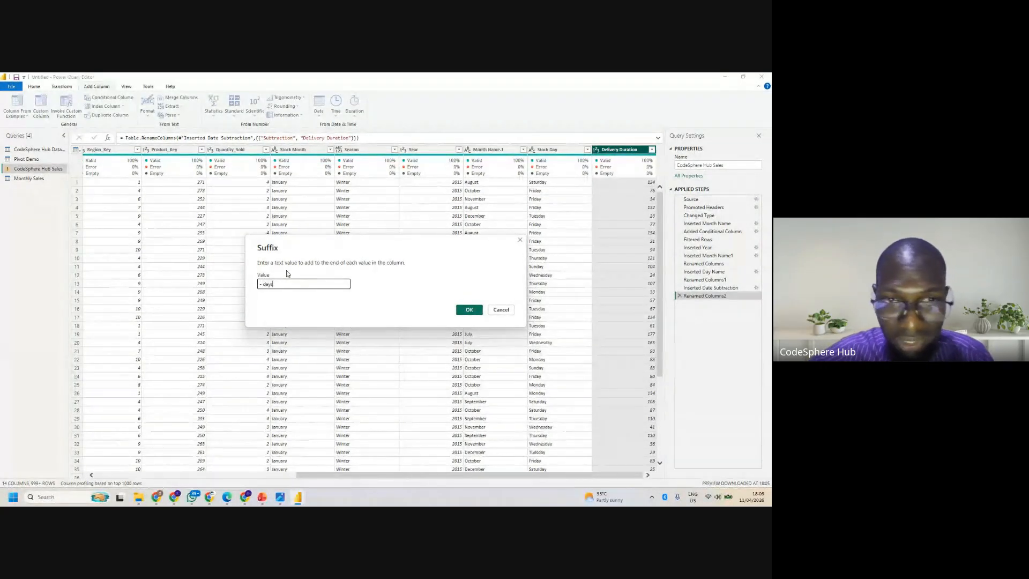
click(476, 309)
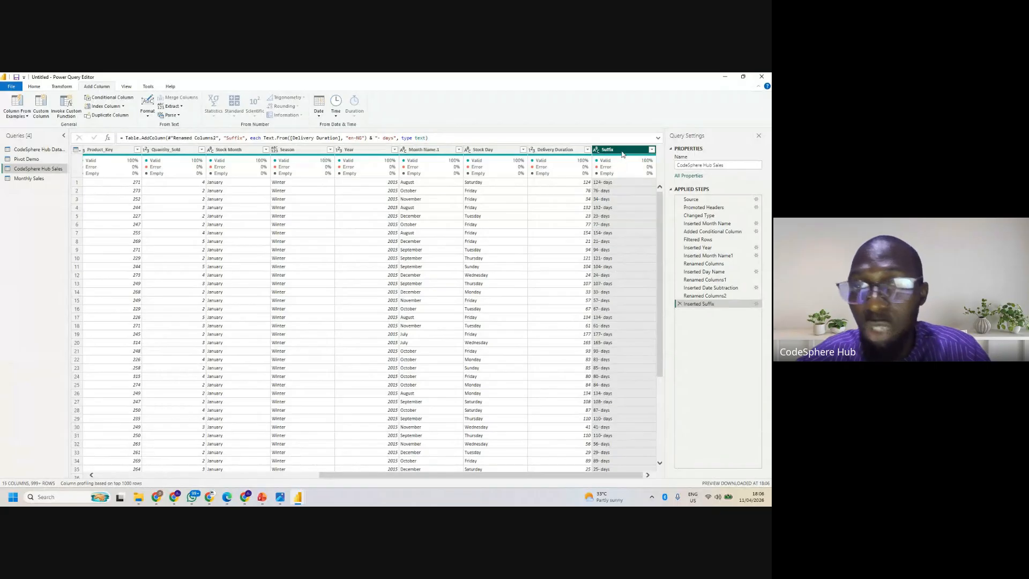
- Remove the inserted suffix and the Delivery Duration rename from the applied steps
click(569, 152)
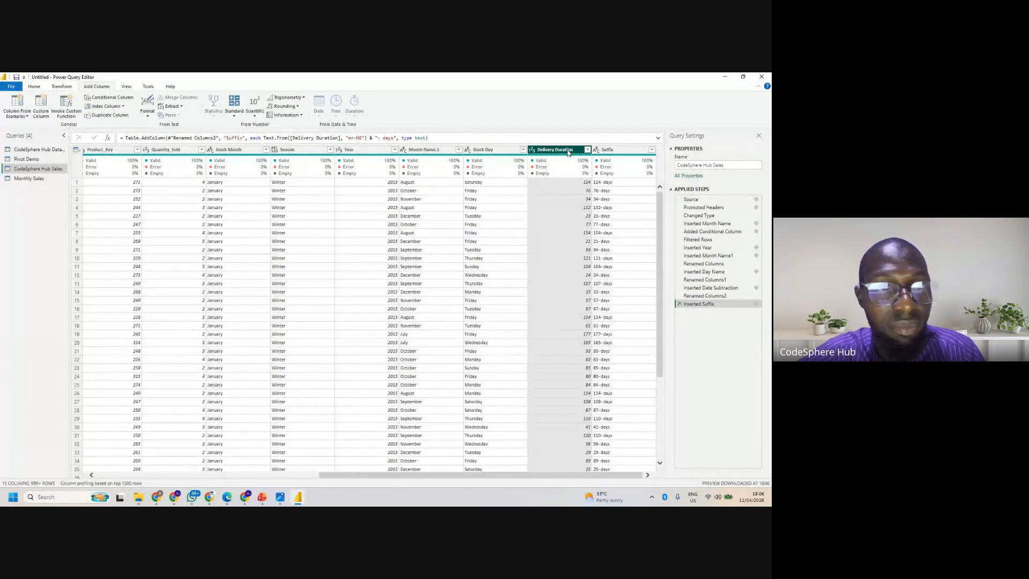
click(679, 304)
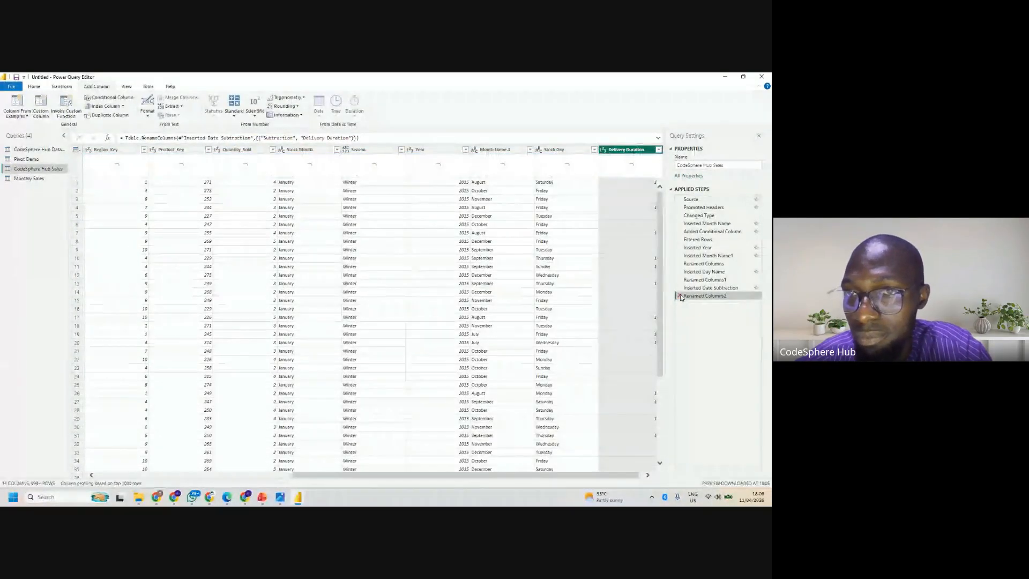
click(679, 296)
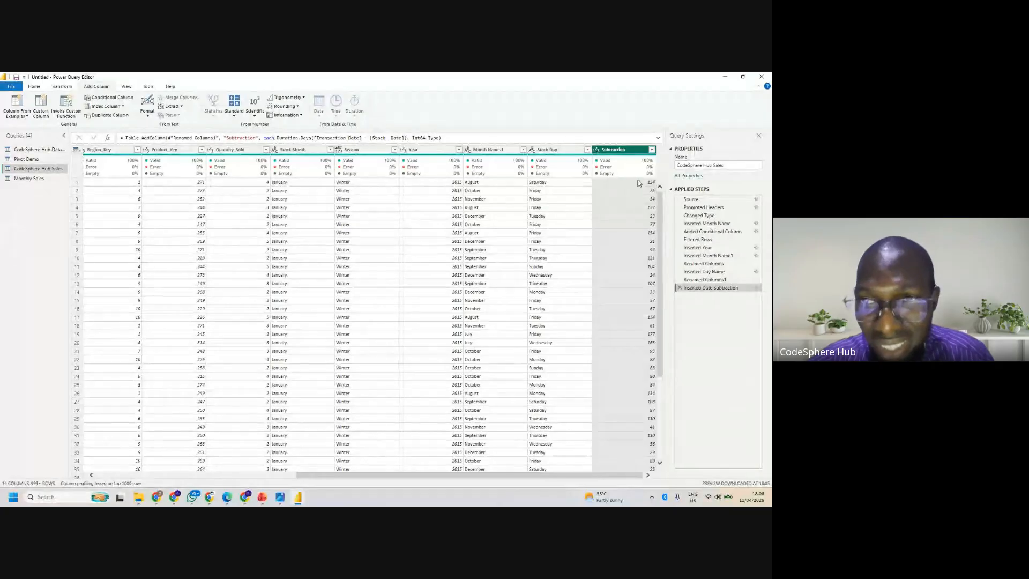
- Rename the Subtraction column as Delivery Durations
double_click(628, 149)
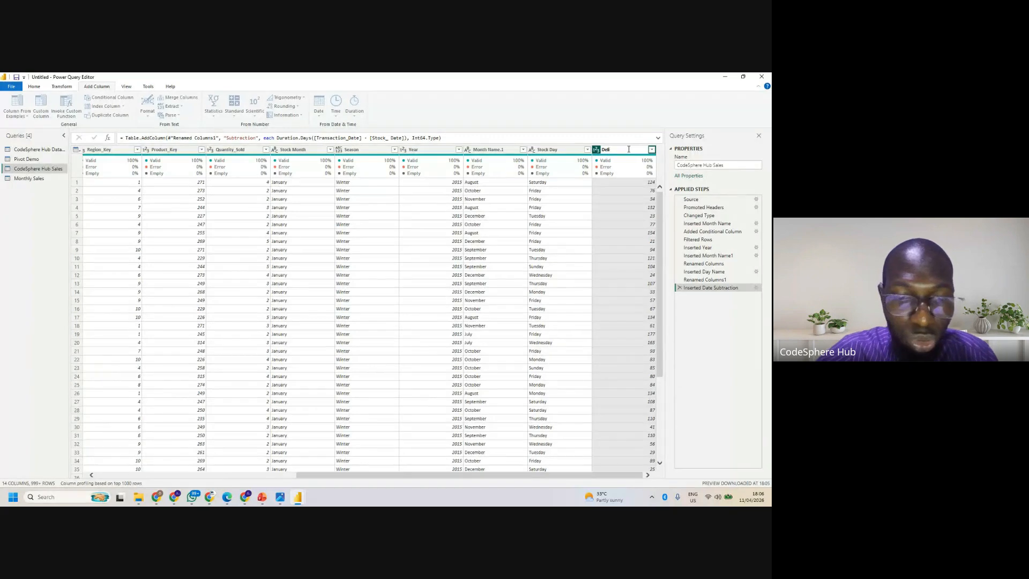
text(Delivery Du)
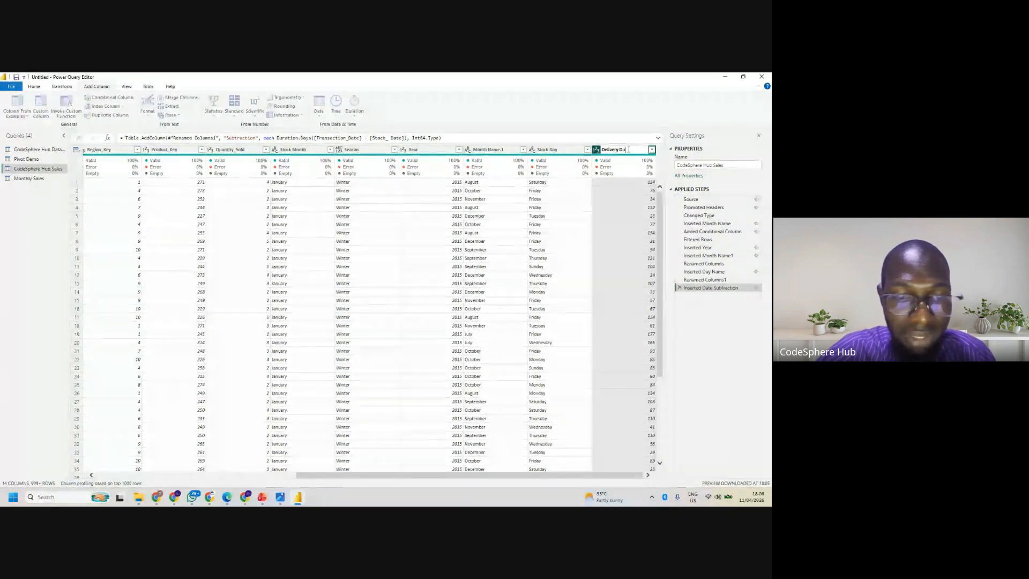
text(ration)
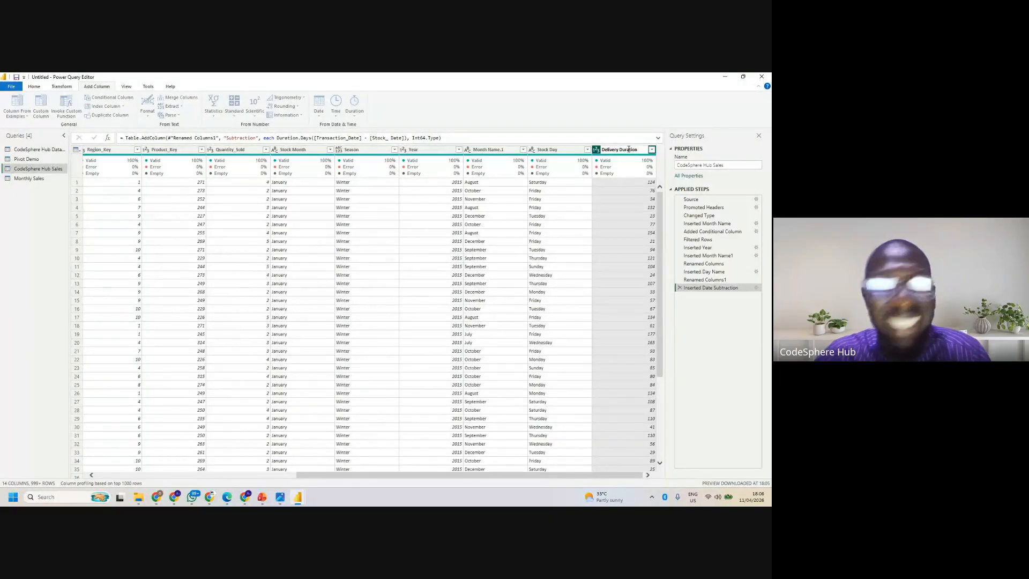
text(s)
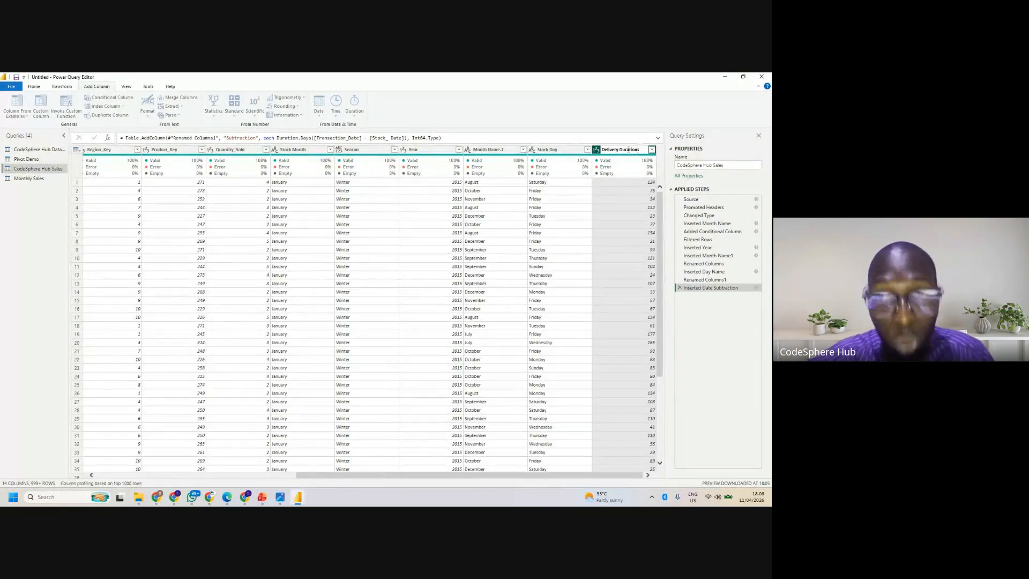
key(Return)
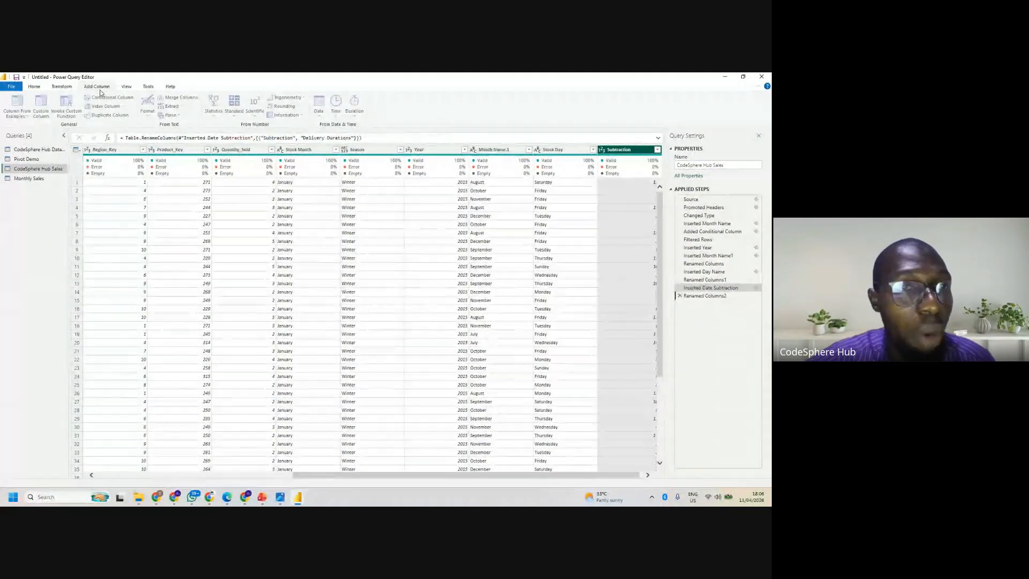
- Append the suffix "days" to the existing Delivery Durations values in place, and edit the suffix to start with a space
click(55, 88)
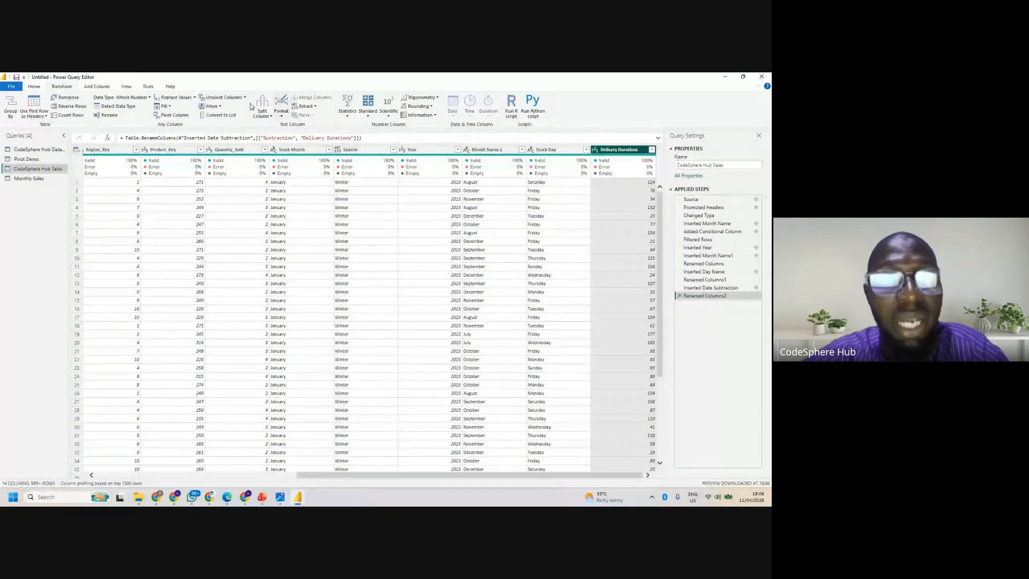
click(281, 109)
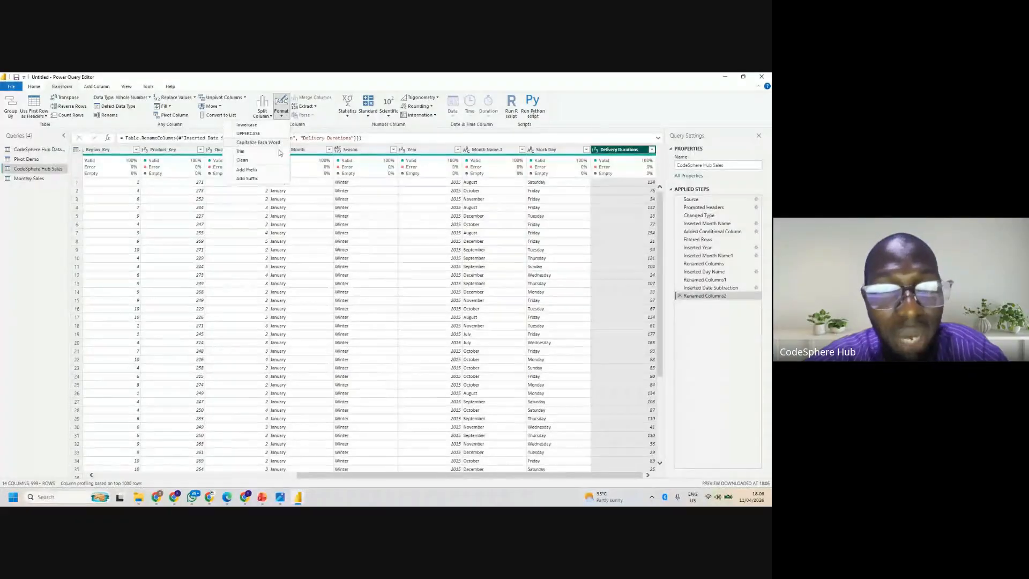
click(253, 179)
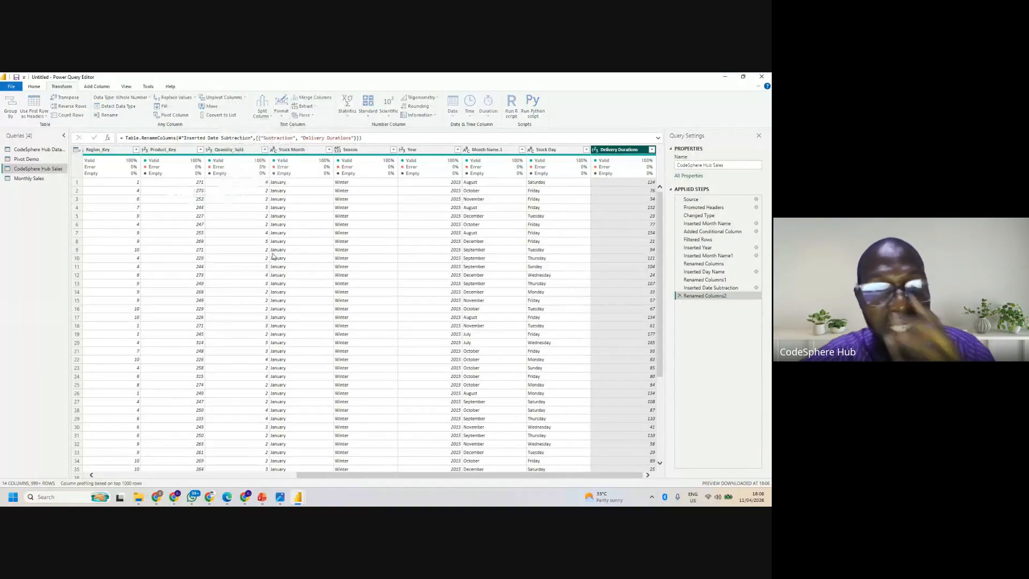
click(270, 284)
text(-)
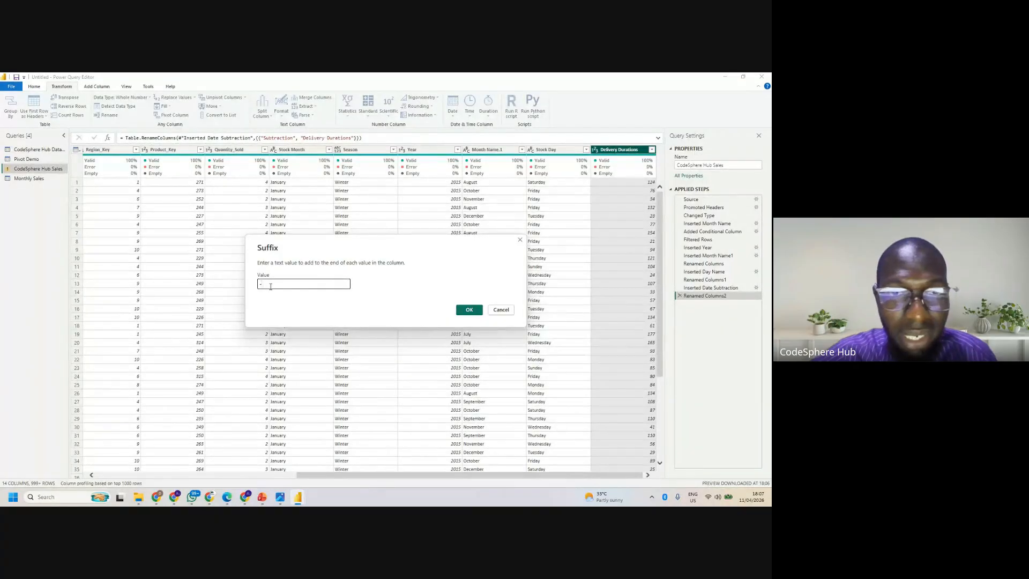
text(days)
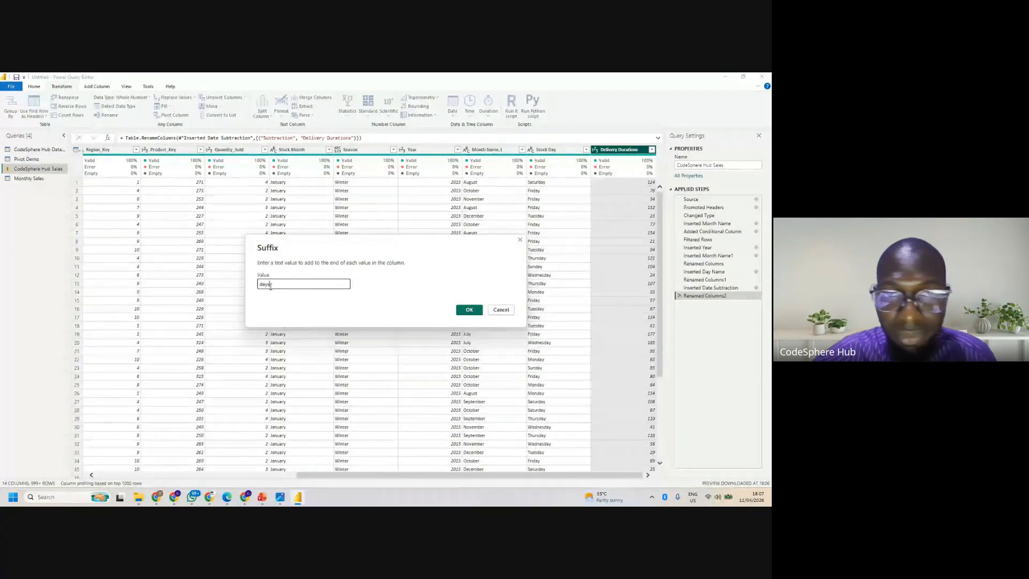
click(468, 311)
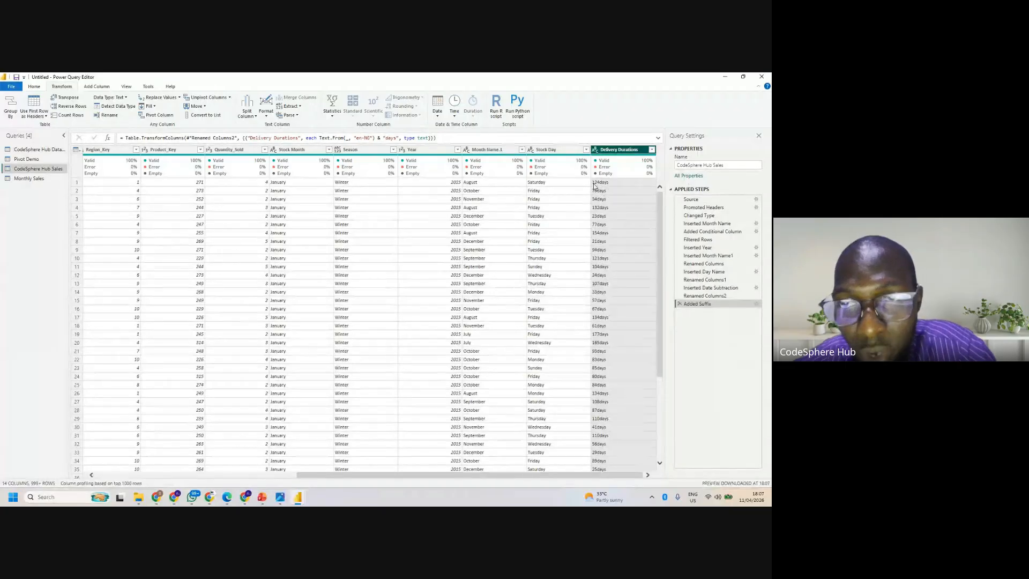
click(756, 304)
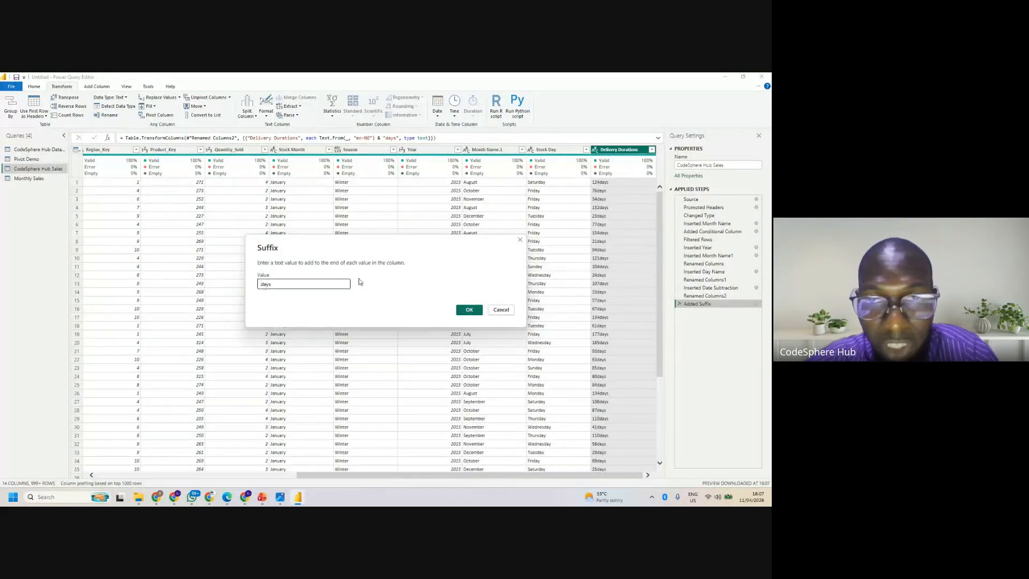
click(469, 310)
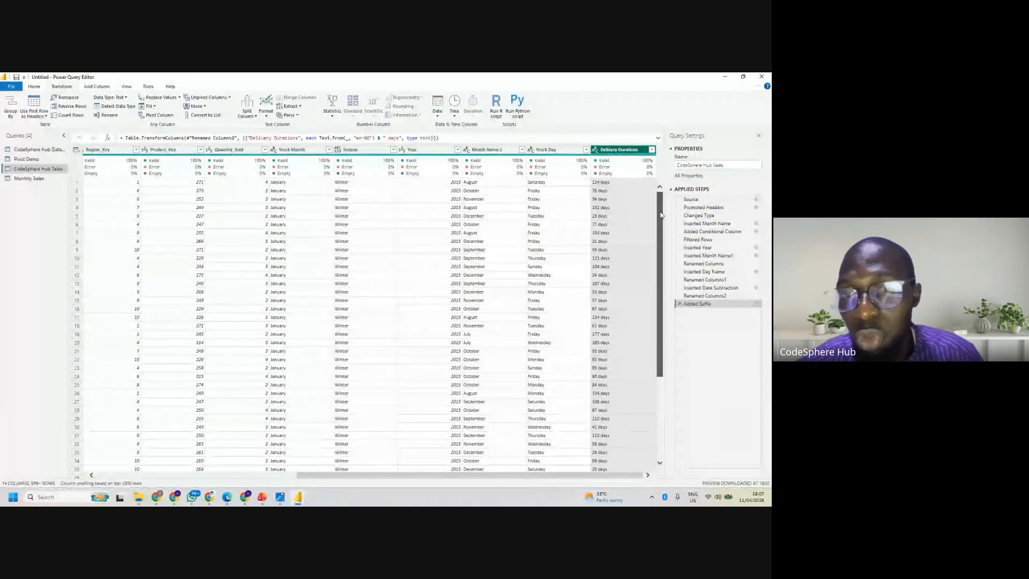
click(437, 110)
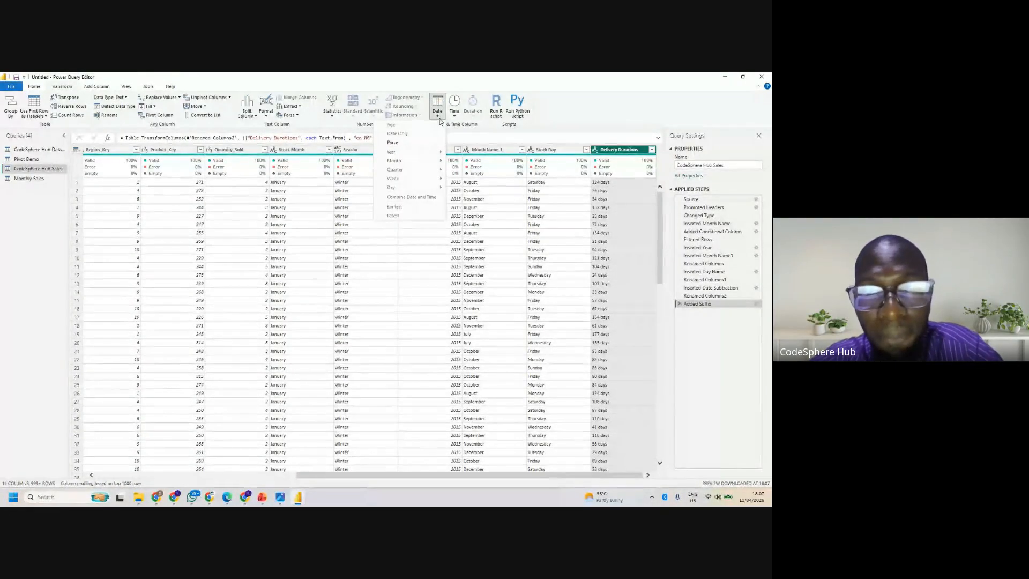
click(612, 125)
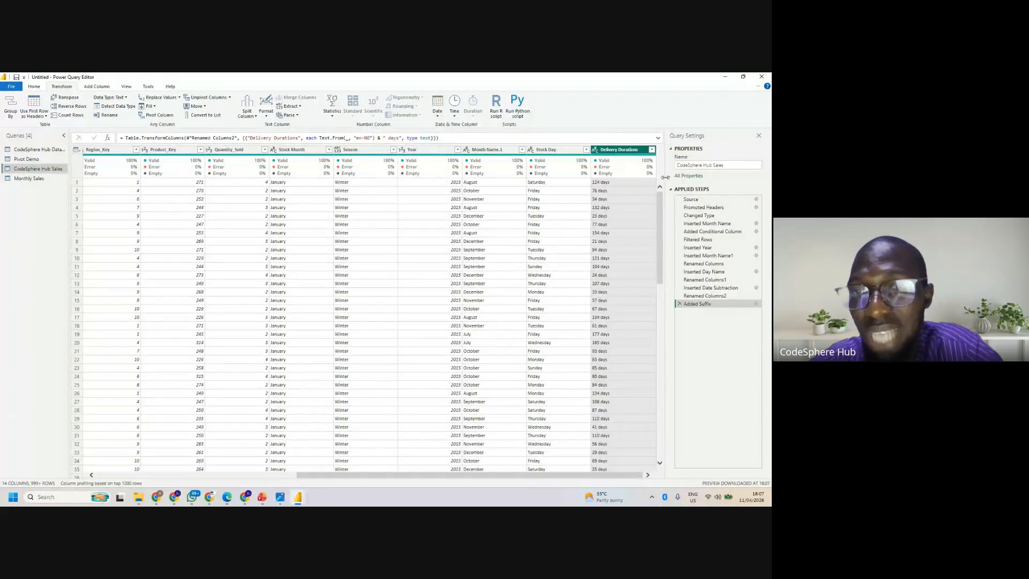
right_click(683, 285)
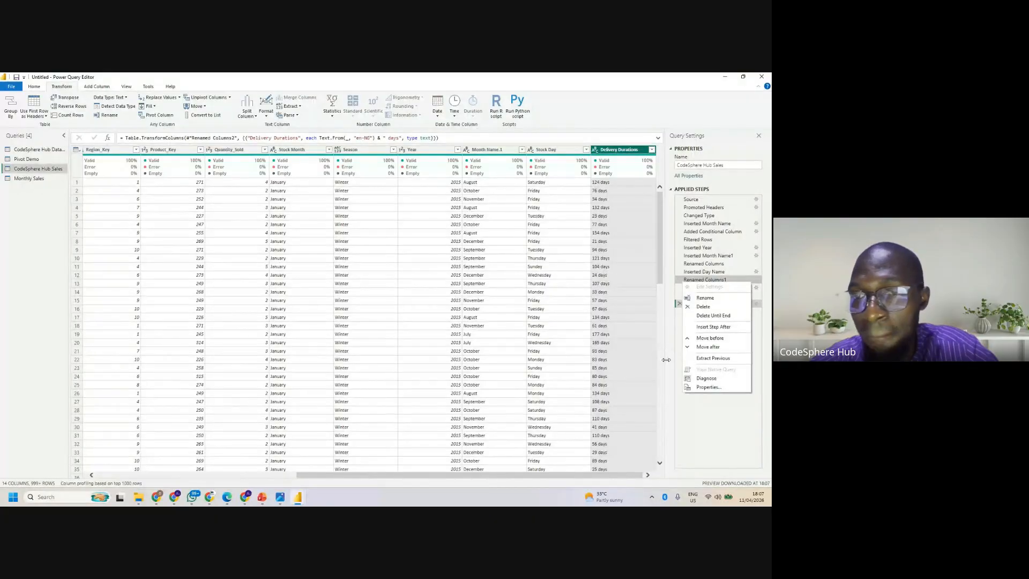
click(494, 410)
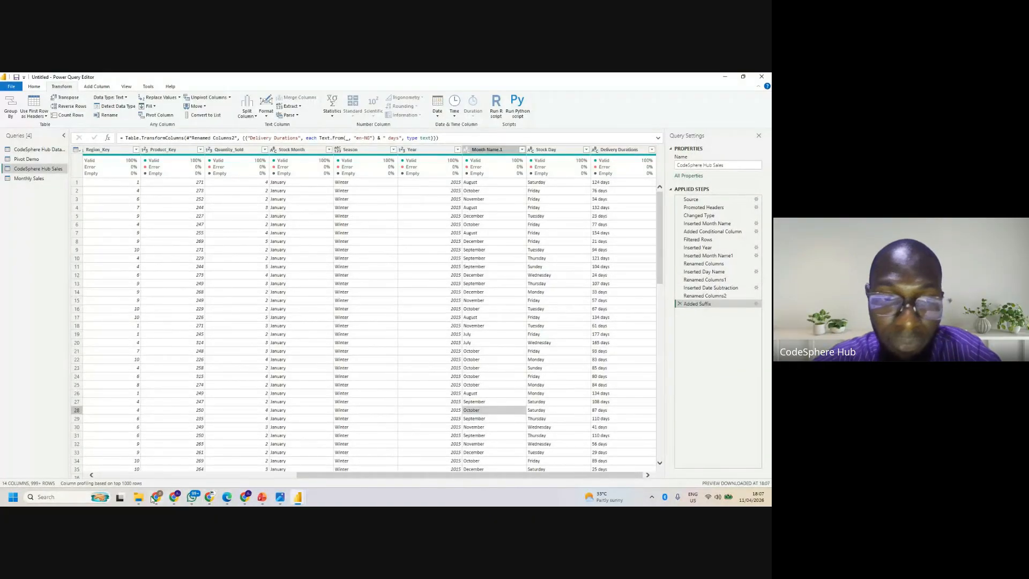
- Switch to the Google Meet call and open its screen-presenting options
mouse_move(170, 499)
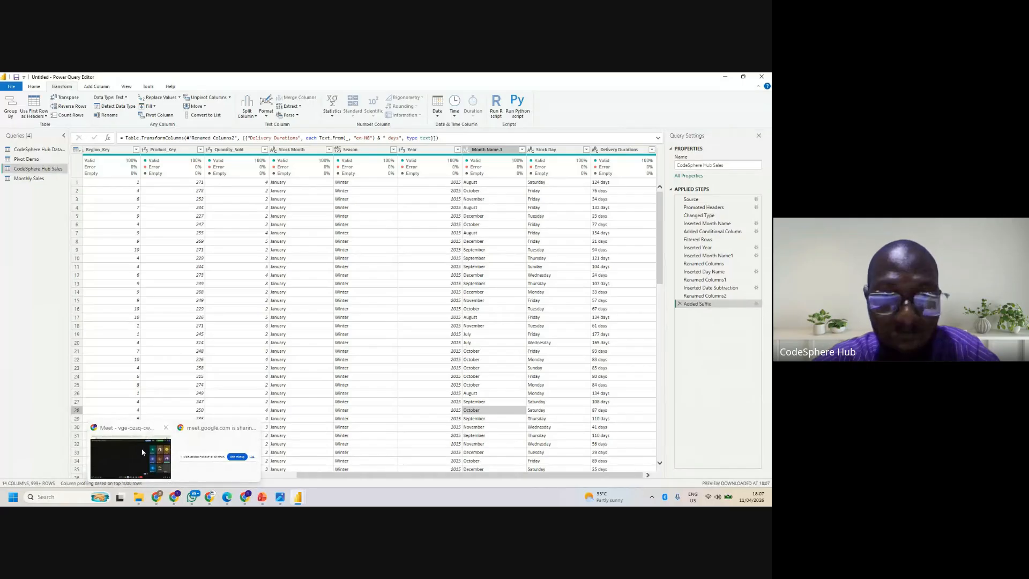
click(143, 453)
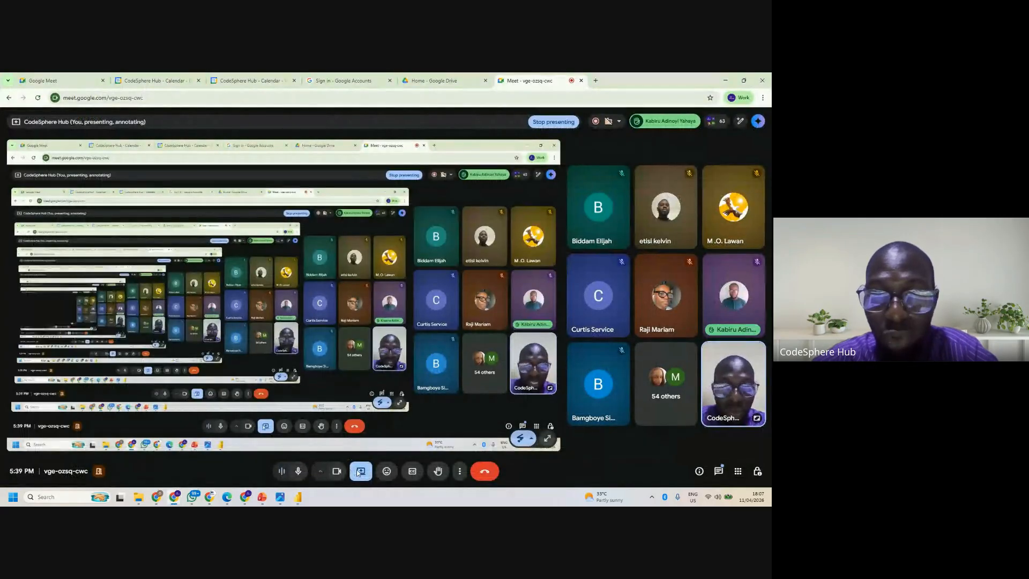
click(359, 471)
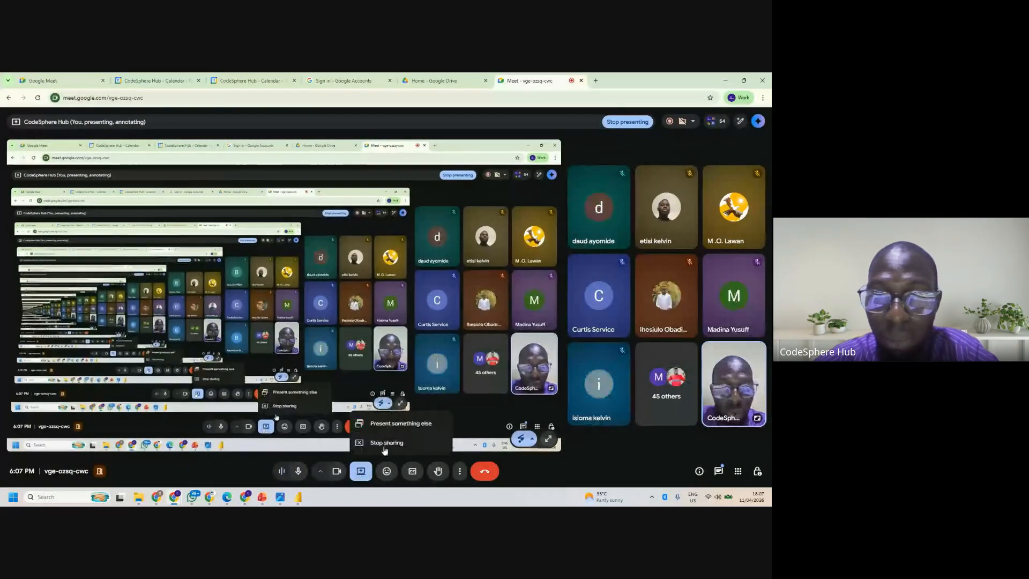